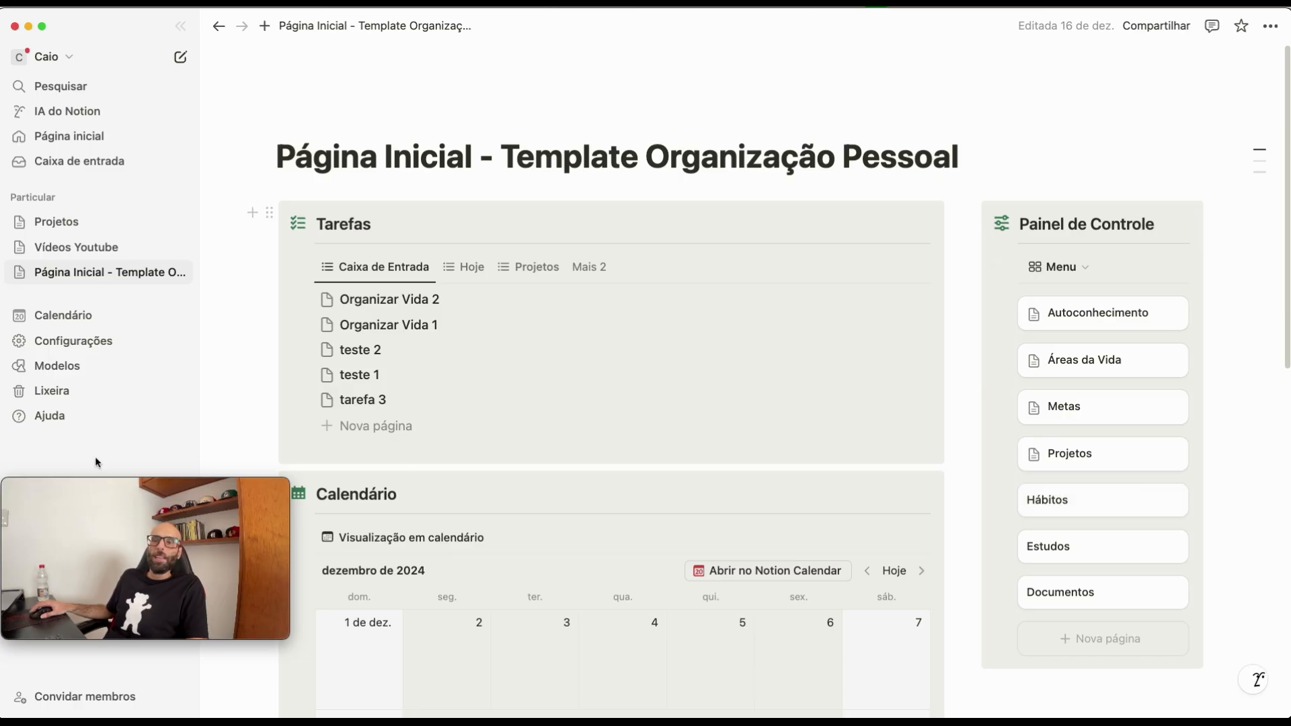
- Expand the "Base de Dados (NÃO EXCLUIR)" toggle below the calendar on the home page
scroll(703, 363, down, 1)
scroll(701, 368, down, 5)
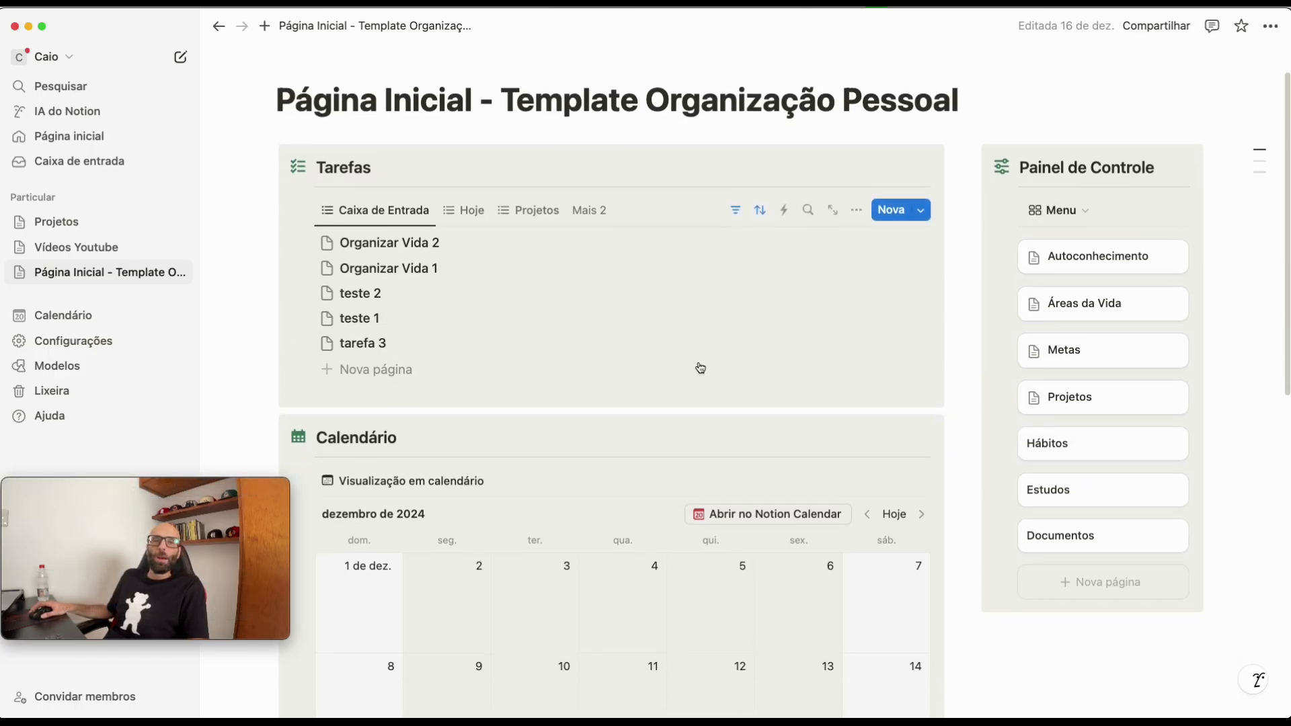
scroll(692, 366, down, 7)
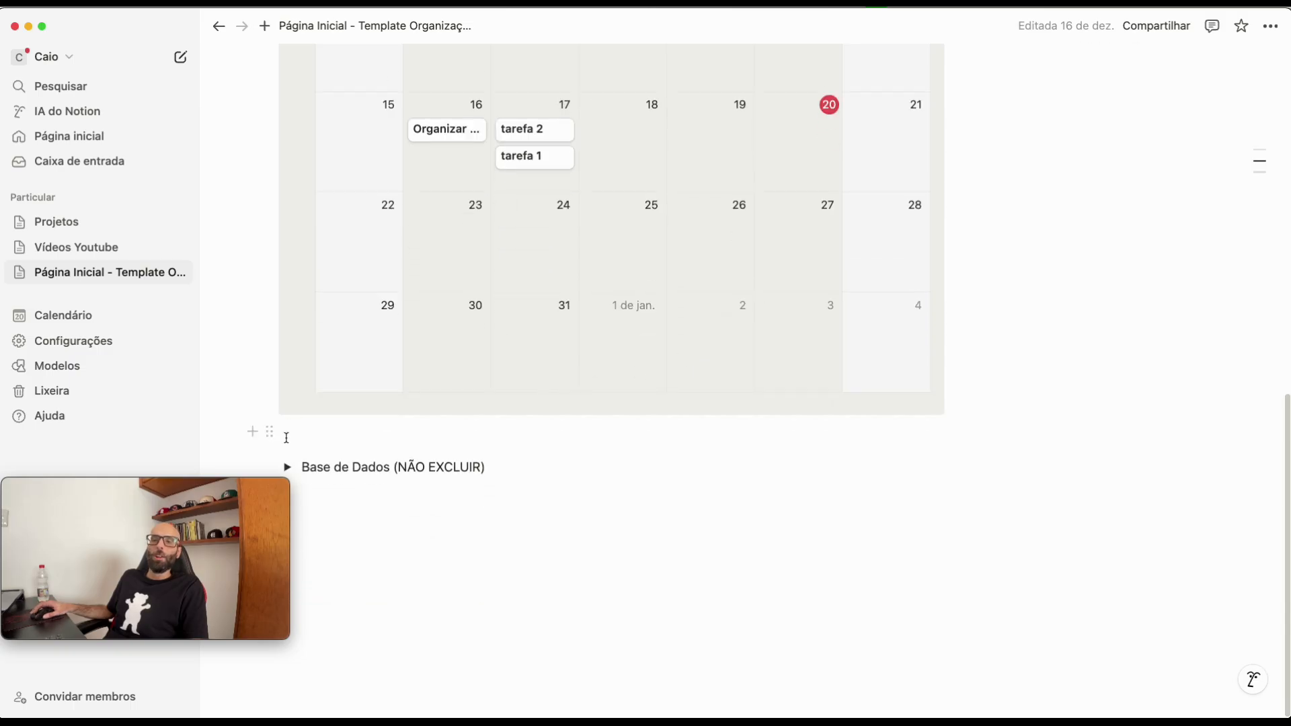
drag(183, 489, 183, 525)
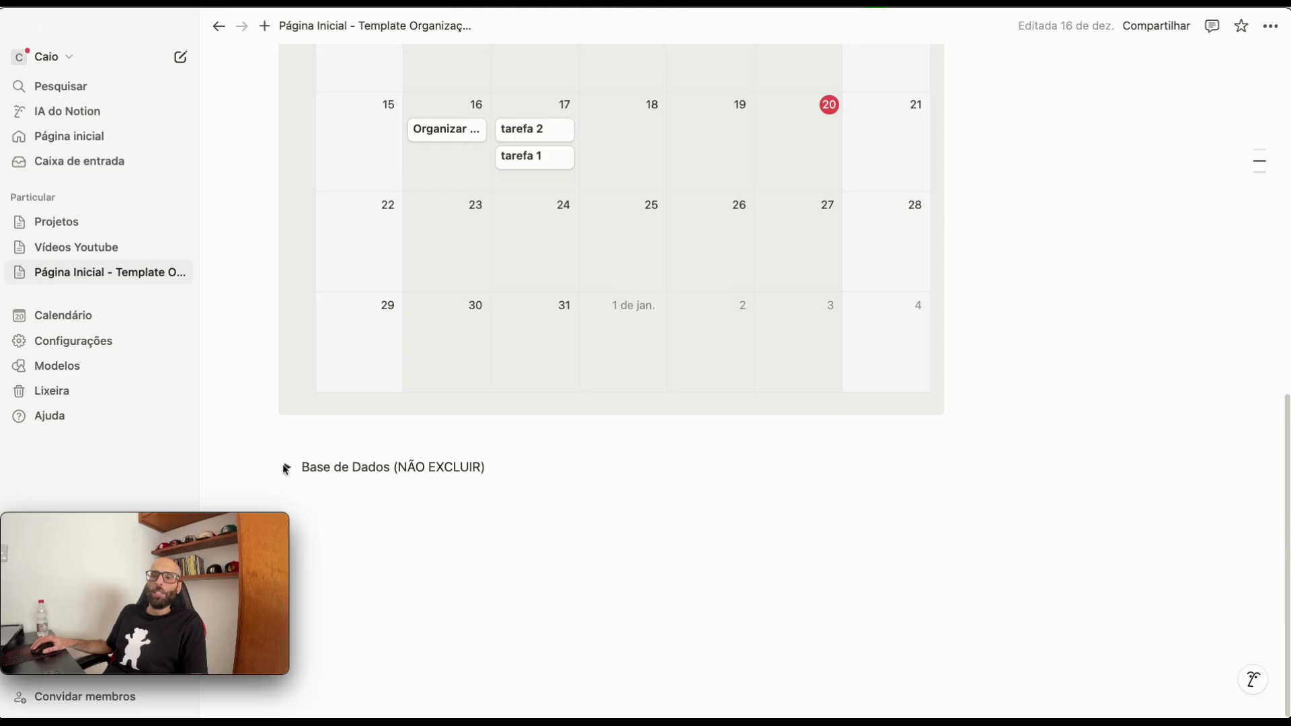
click(291, 440)
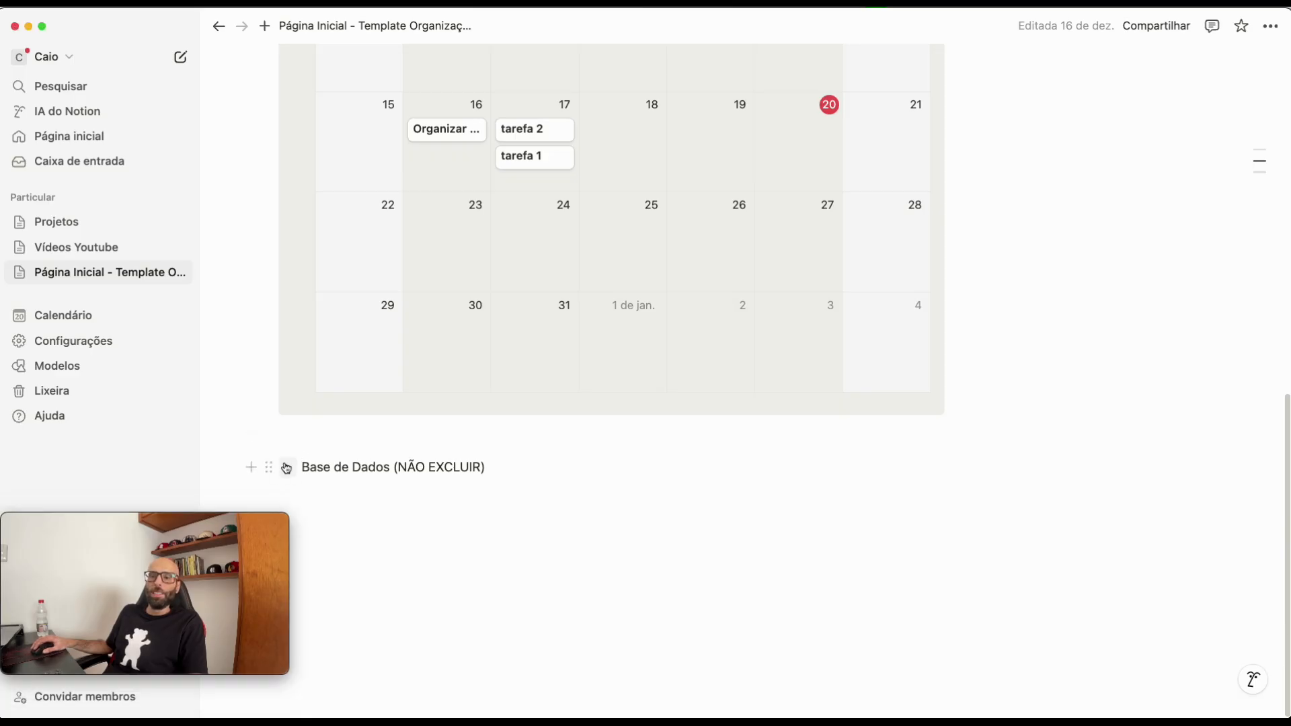
click(286, 467)
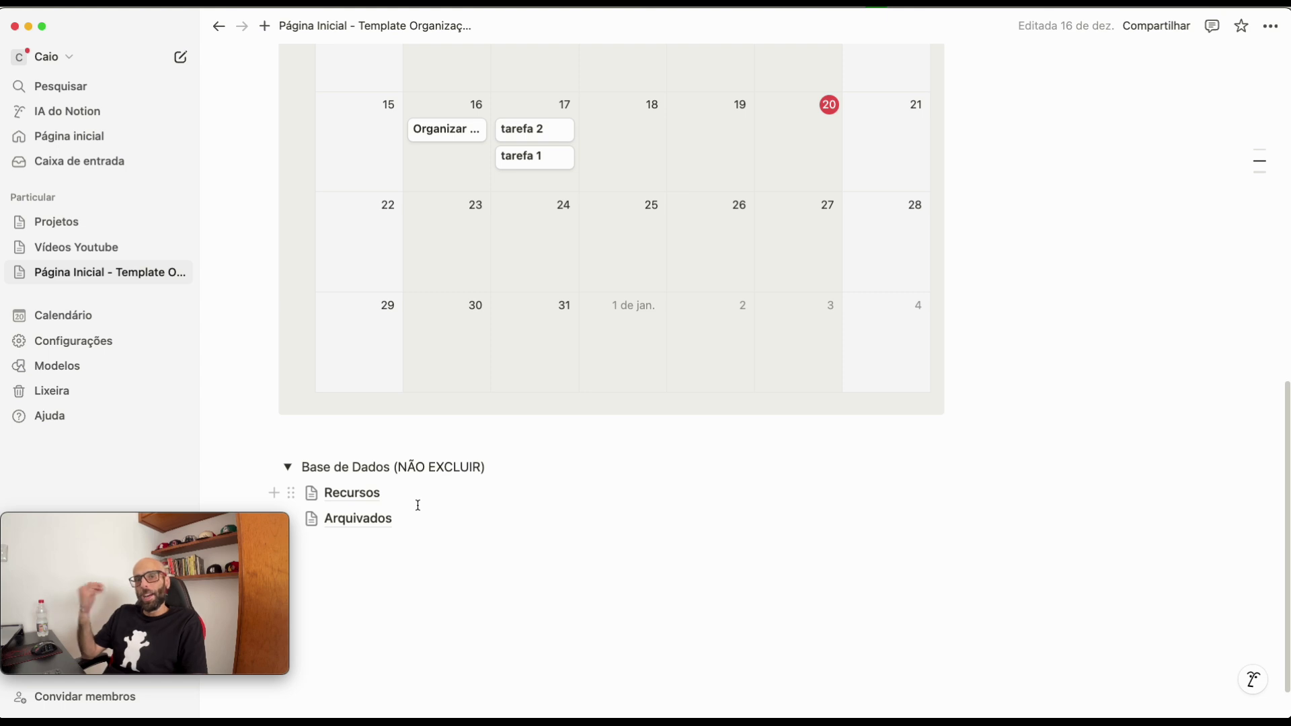
- Create a subpage inside the Base de Dados toggle, below Arquivados, and title it "Controle de Hábitos"
click(370, 541)
scroll(430, 486, down, 2)
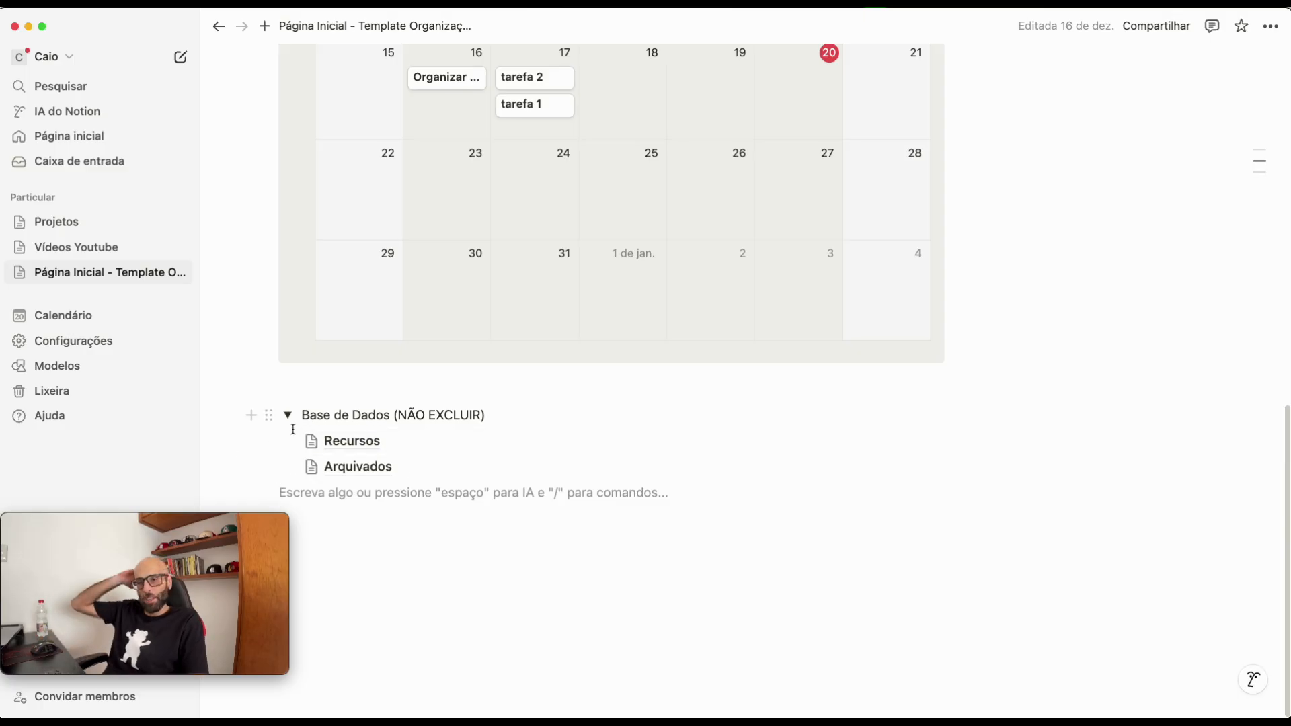
click(276, 467)
key(Escape)
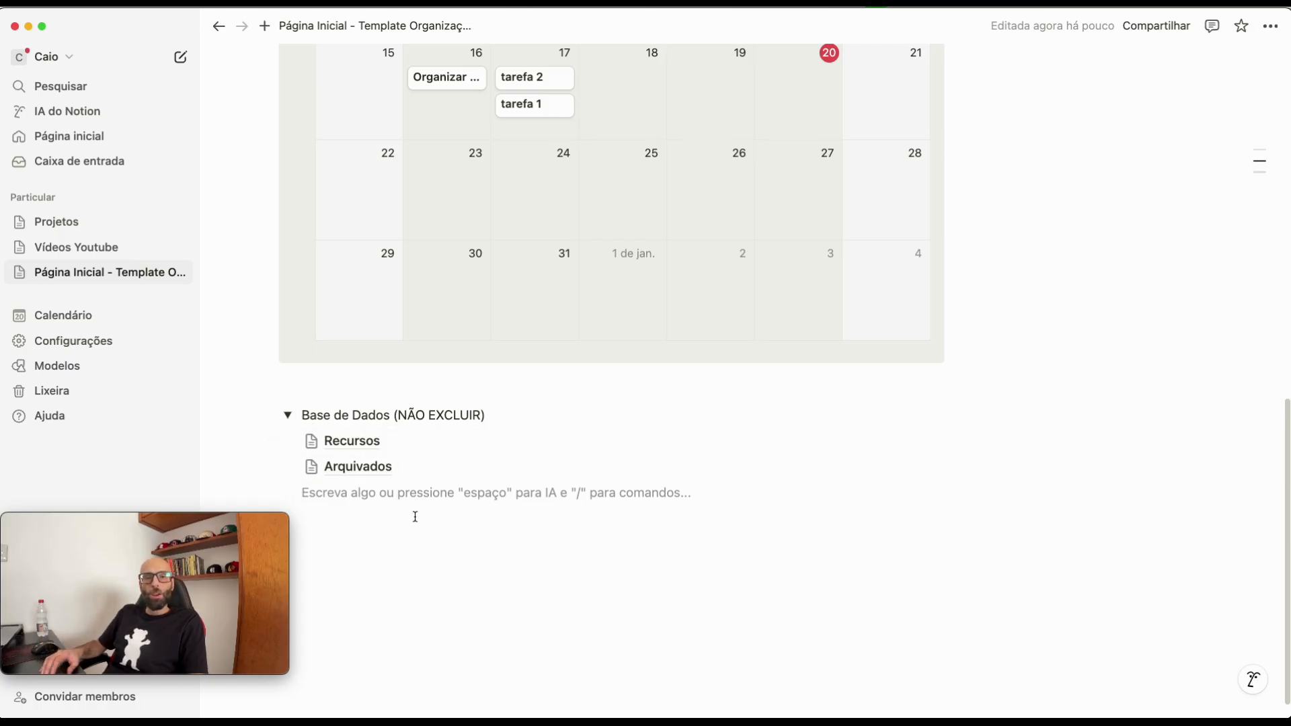
text(/)
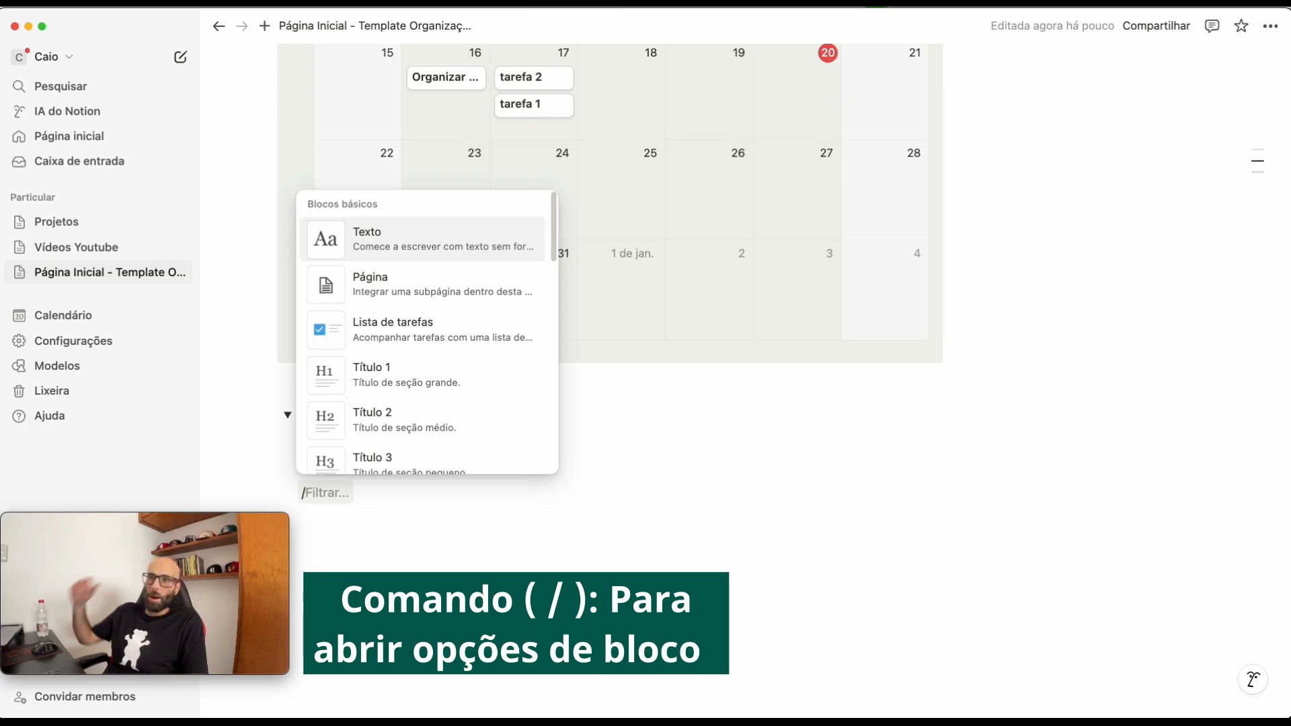
click(425, 294)
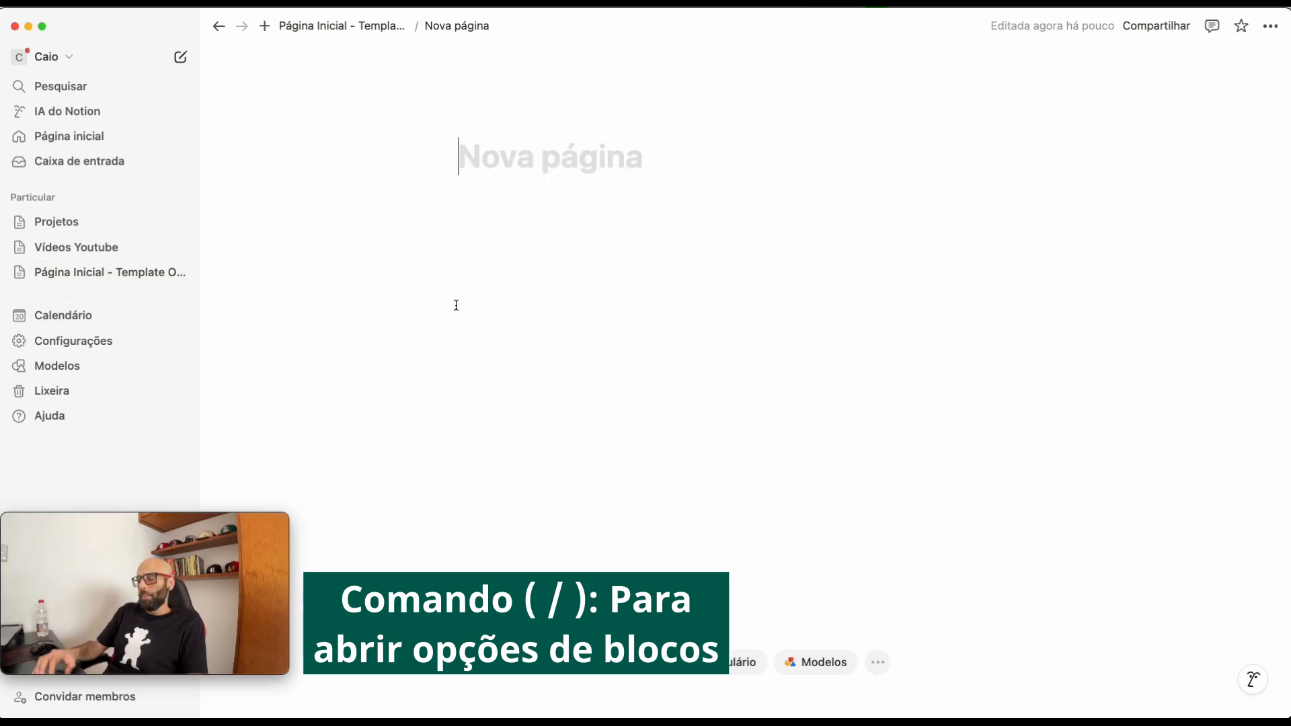
text(H)
key(BackSpace)
text(Controle de Hábitos)
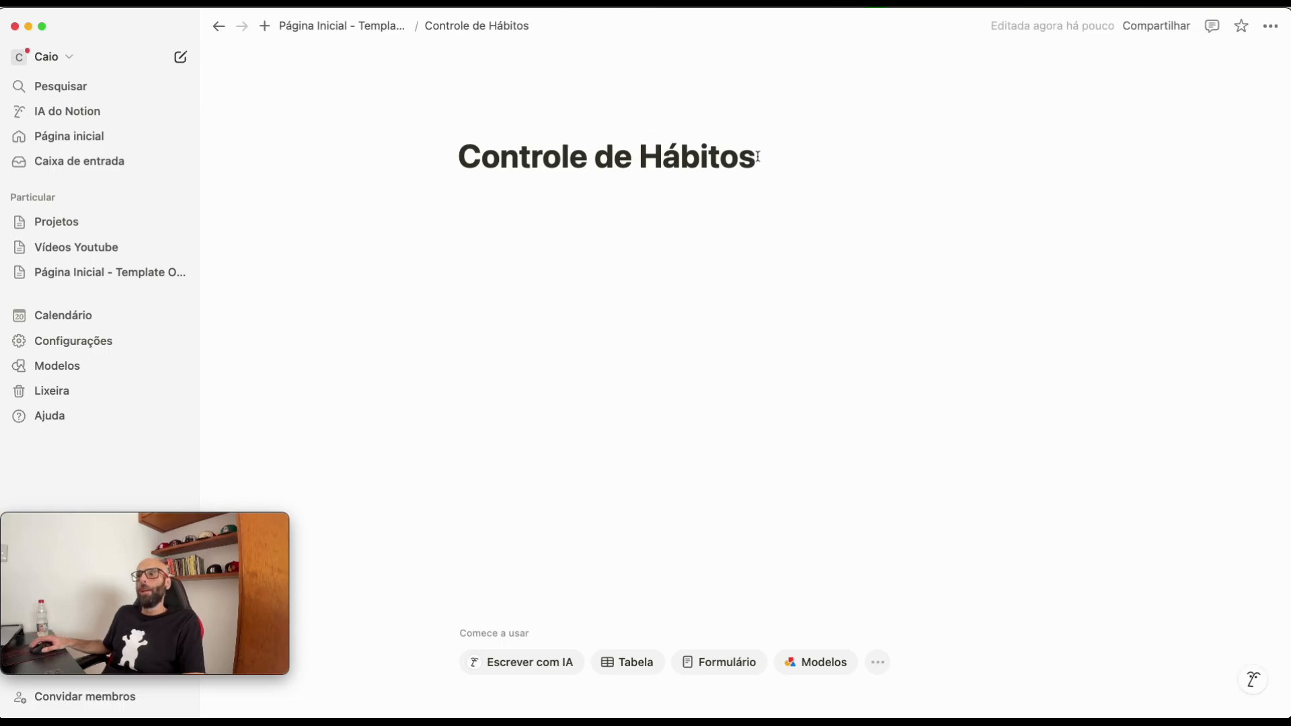
- Enable full width (Largura completa) for the Controle de Hábitos page
click(1270, 25)
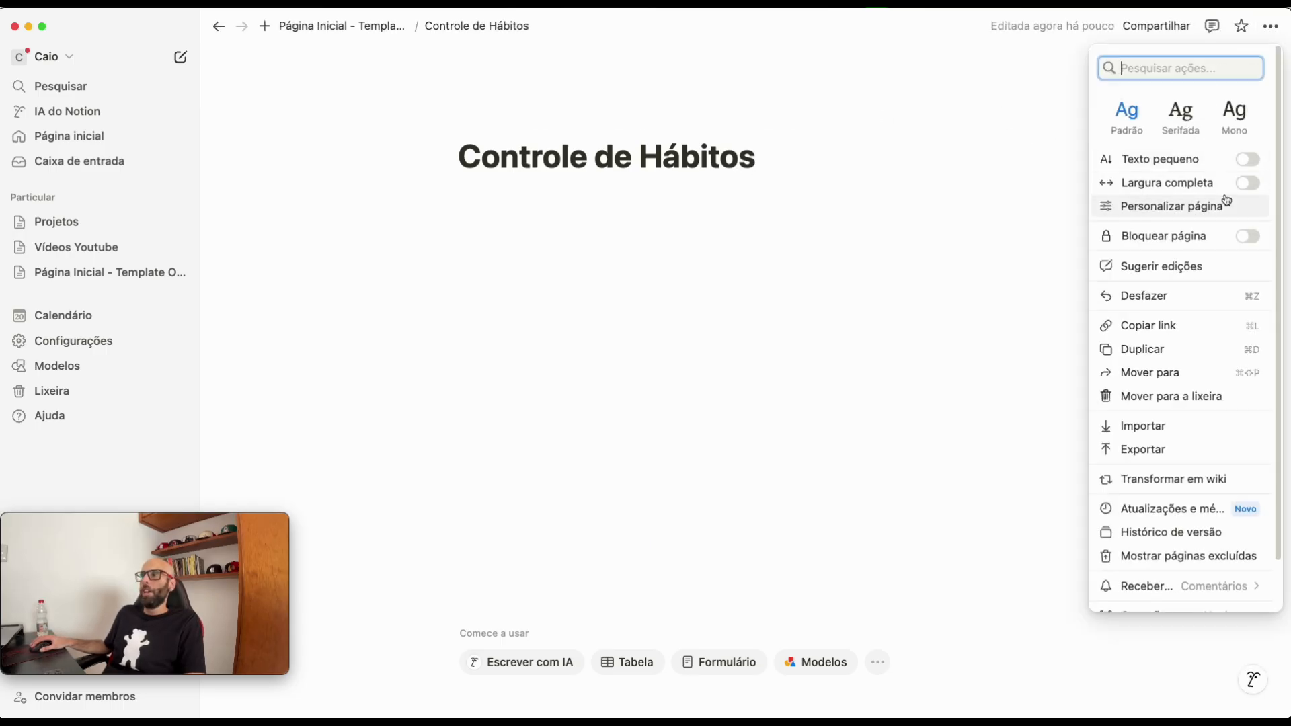
click(1238, 188)
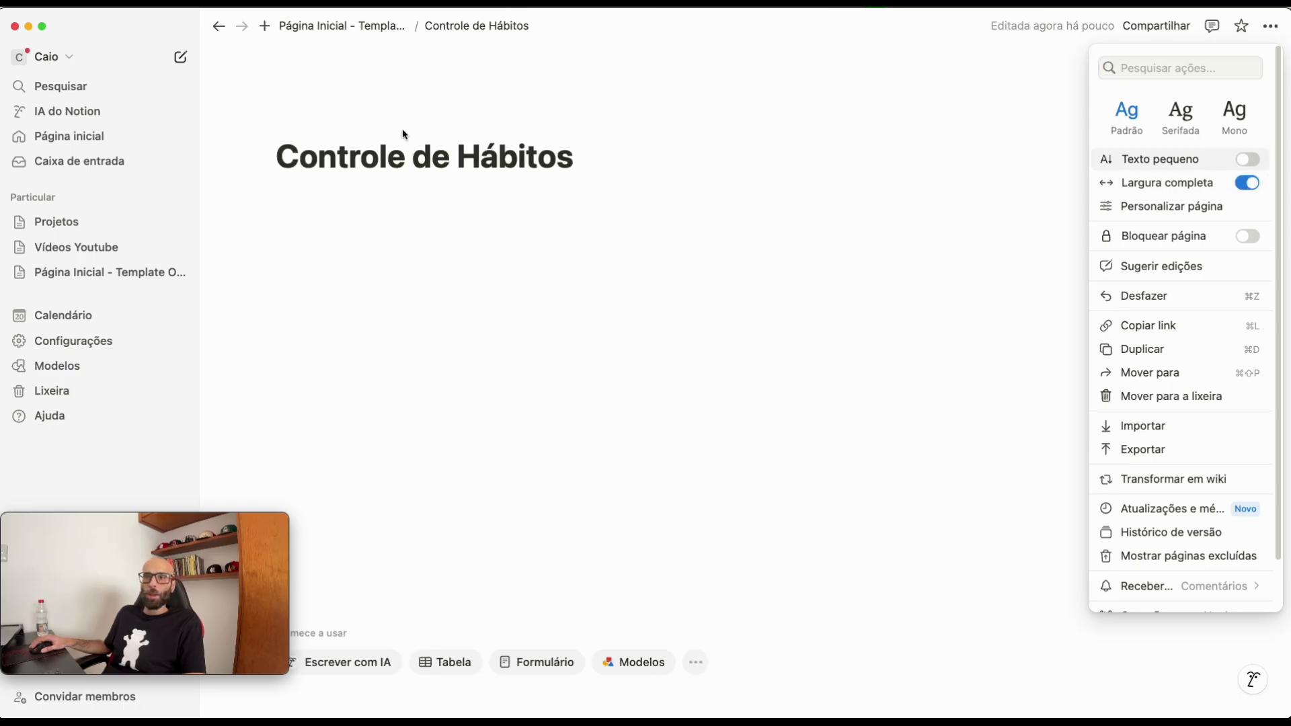
click(420, 166)
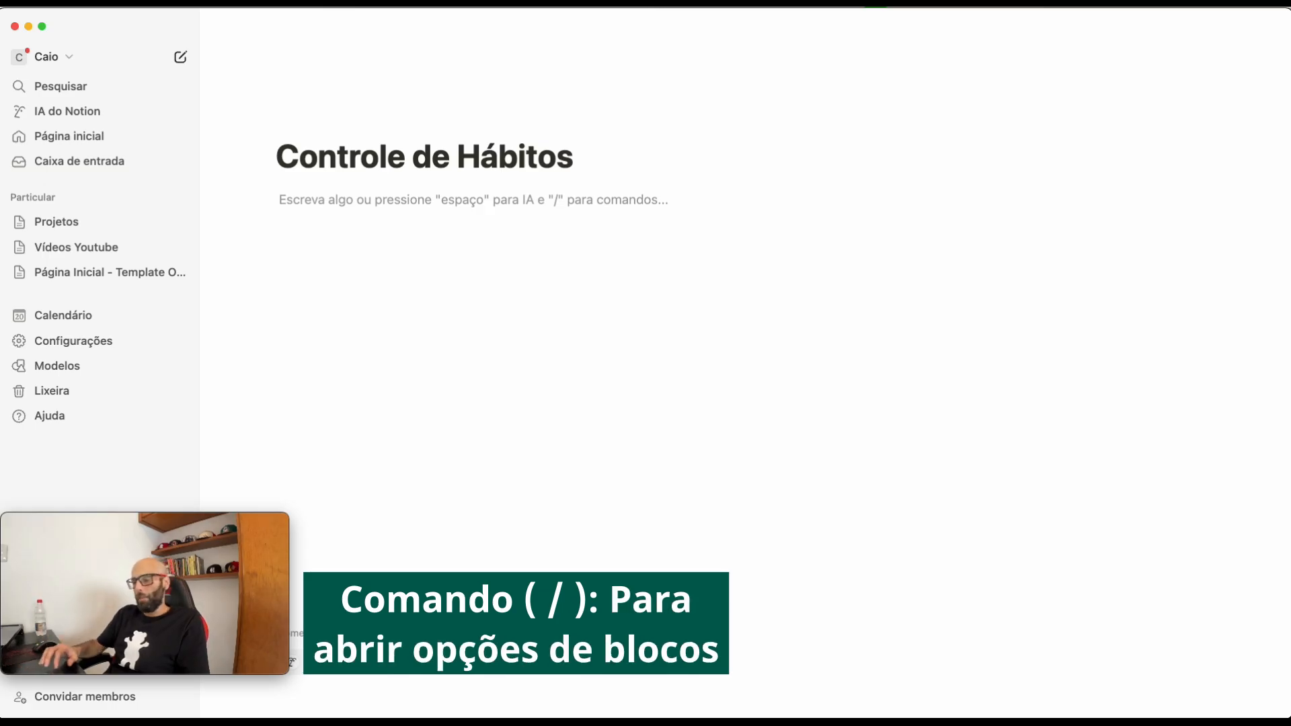
- Insert a table view (Visualização em tabela) under the page title, based on a new empty database
text(/visua)
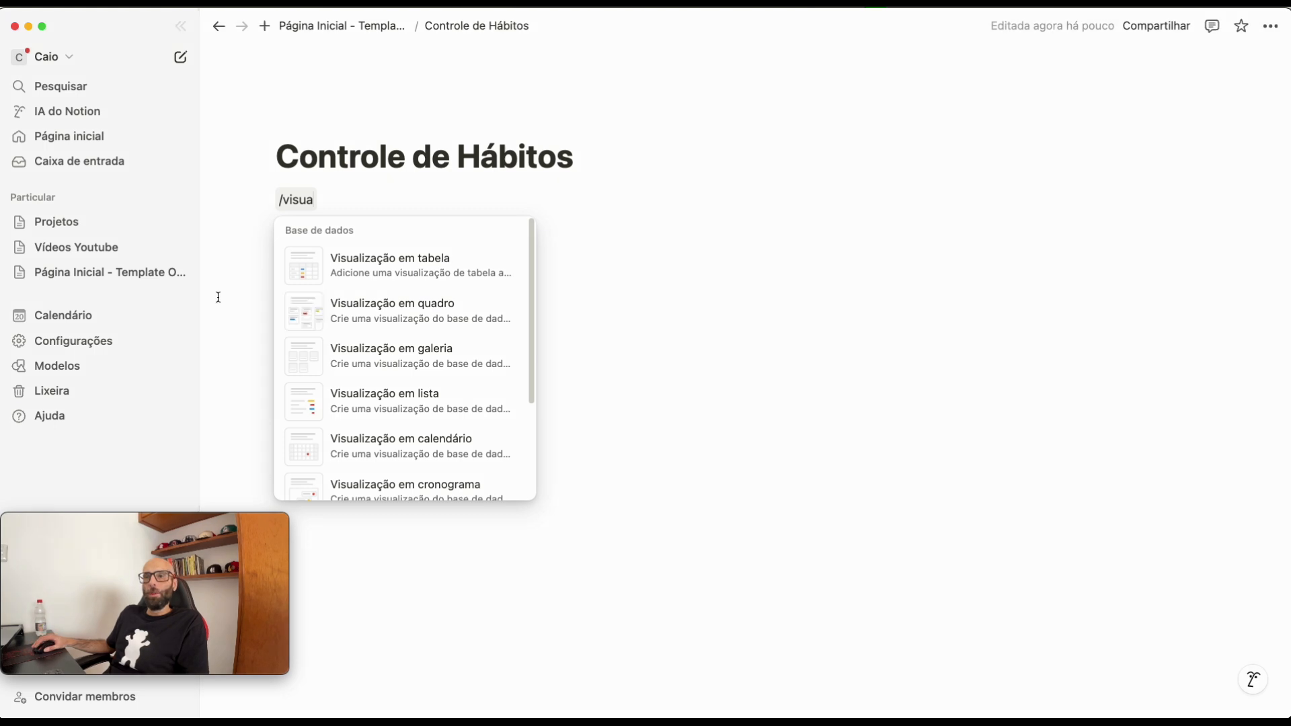
scroll(432, 356, down, 3)
scroll(430, 390, up, 3)
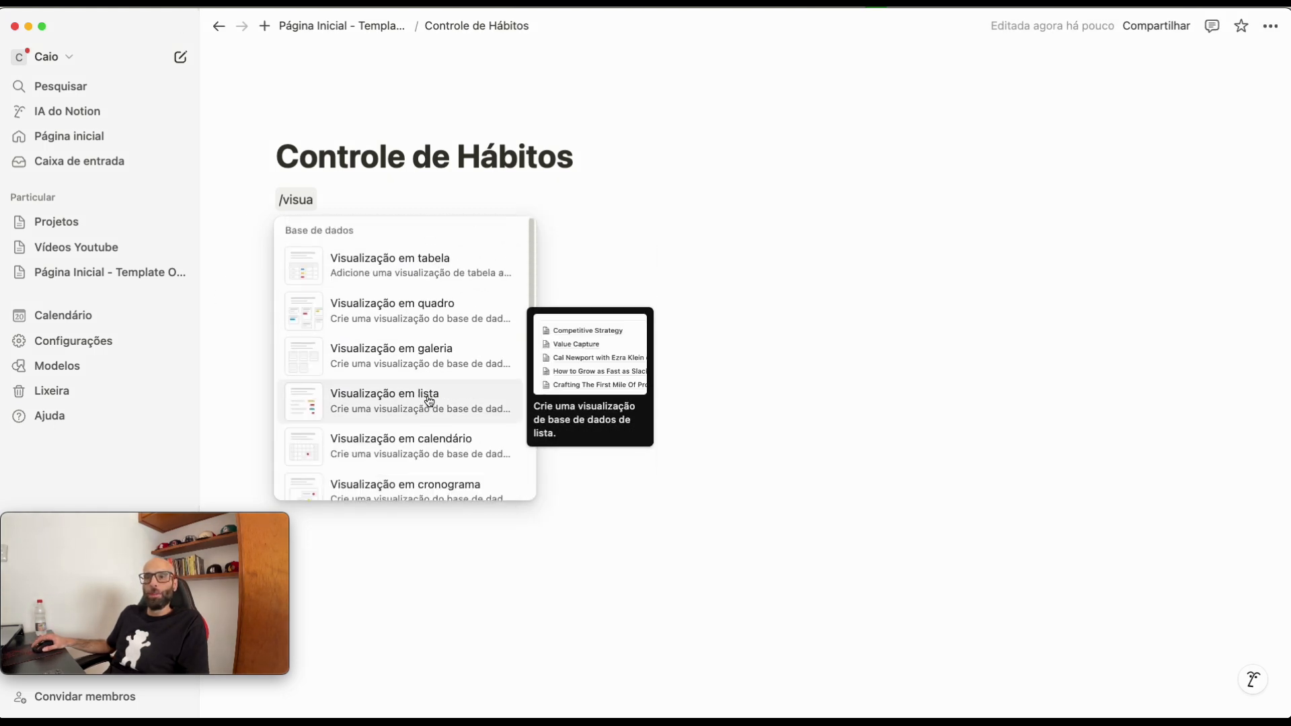
click(438, 273)
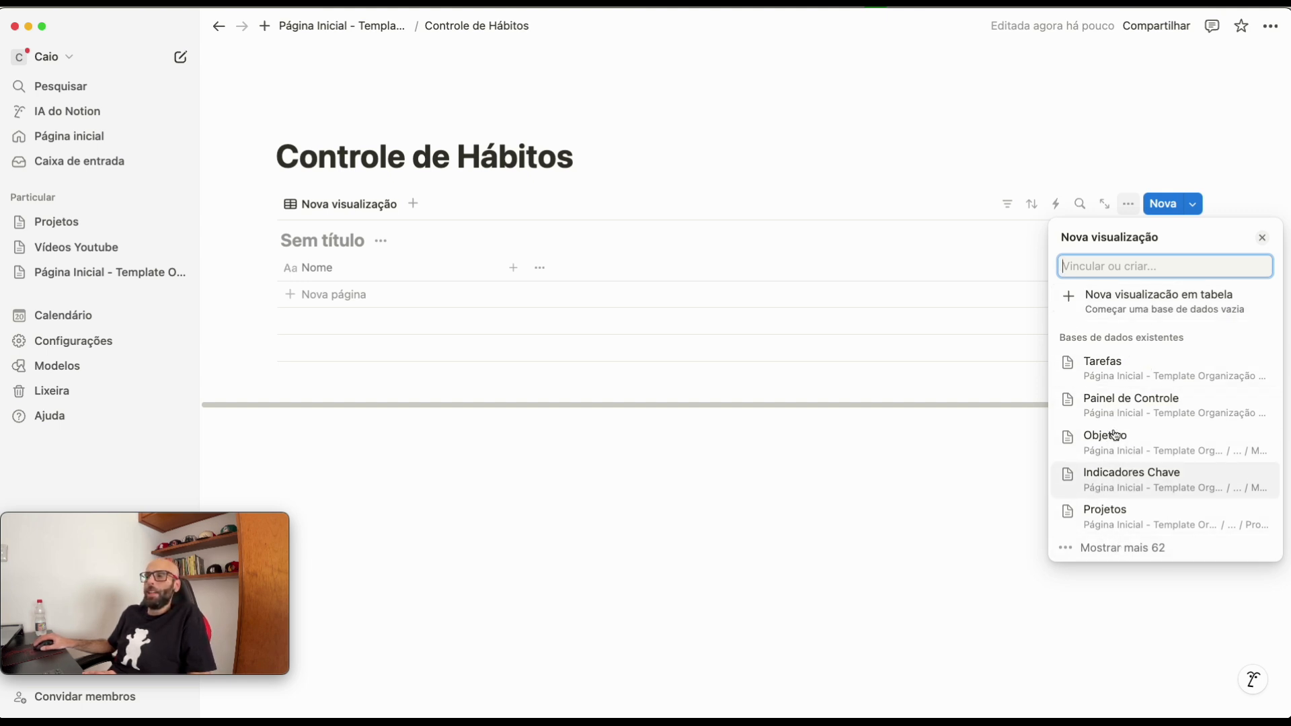
click(1142, 302)
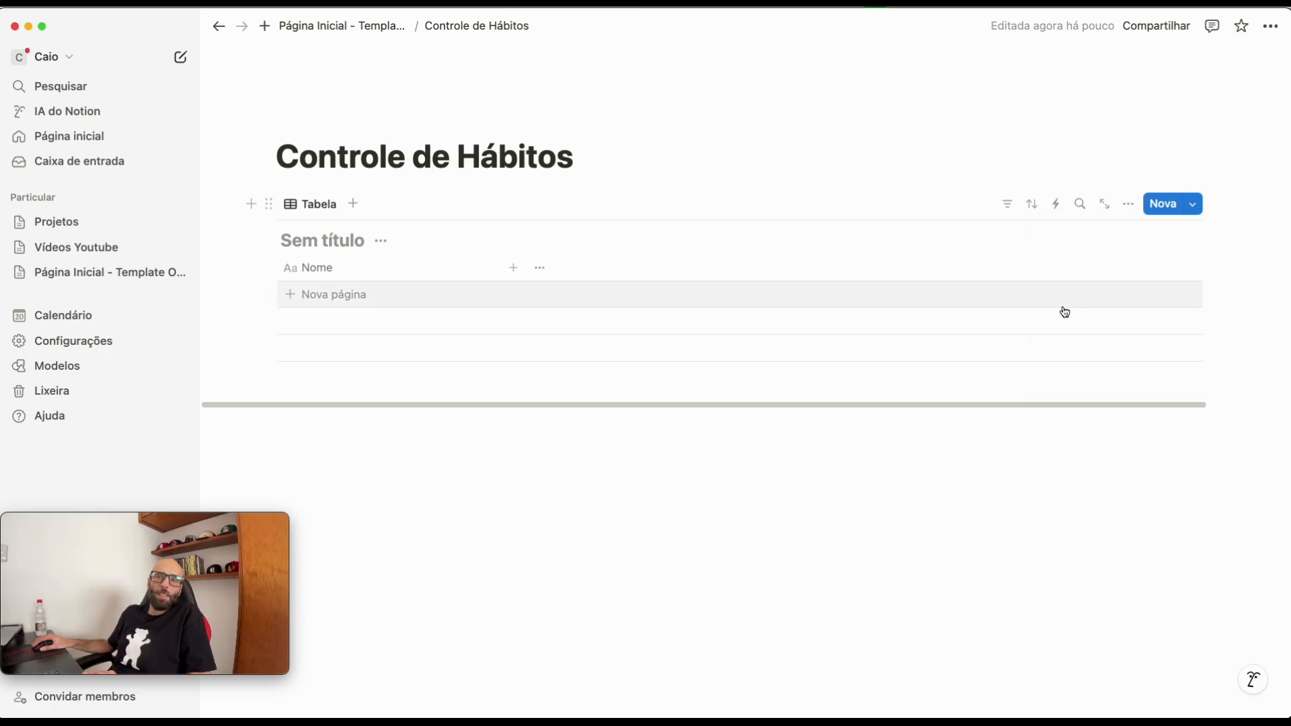
- Copy the page title "Controle de Hábitos" into the untitled database as its name
triple_click(369, 160)
key(super+c)
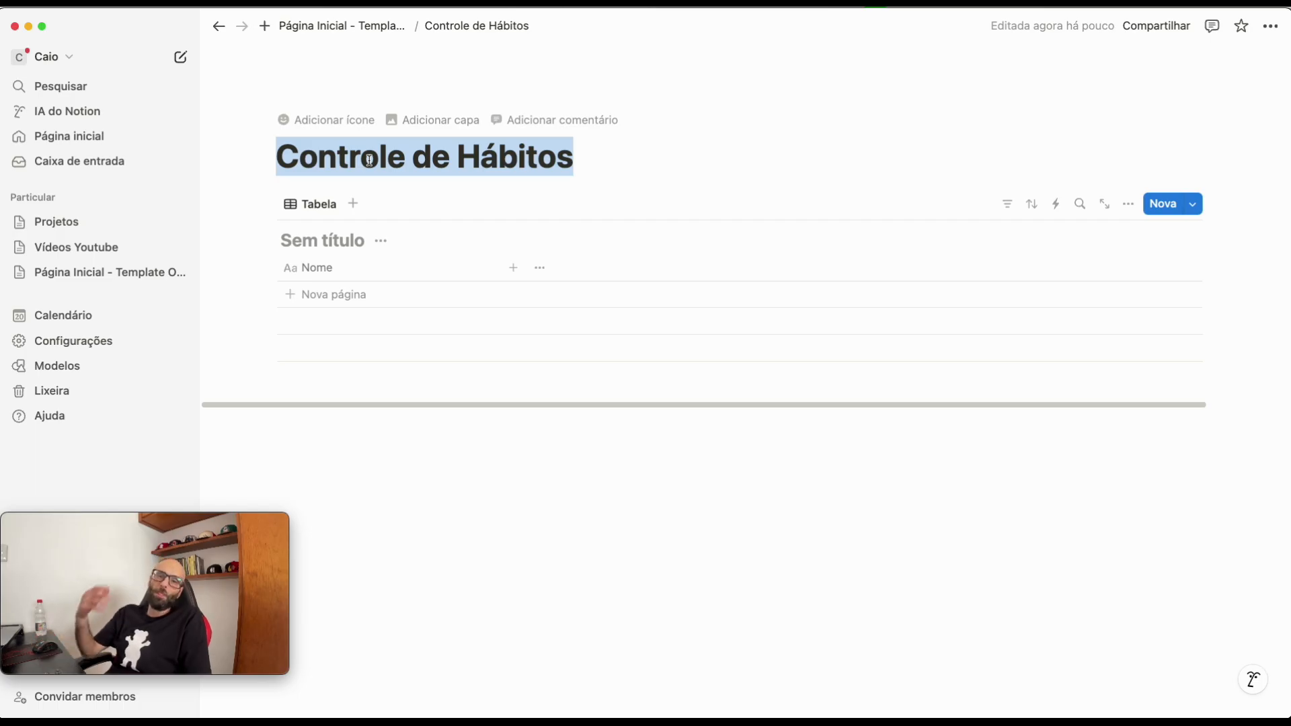
click(334, 245)
key(super+v)
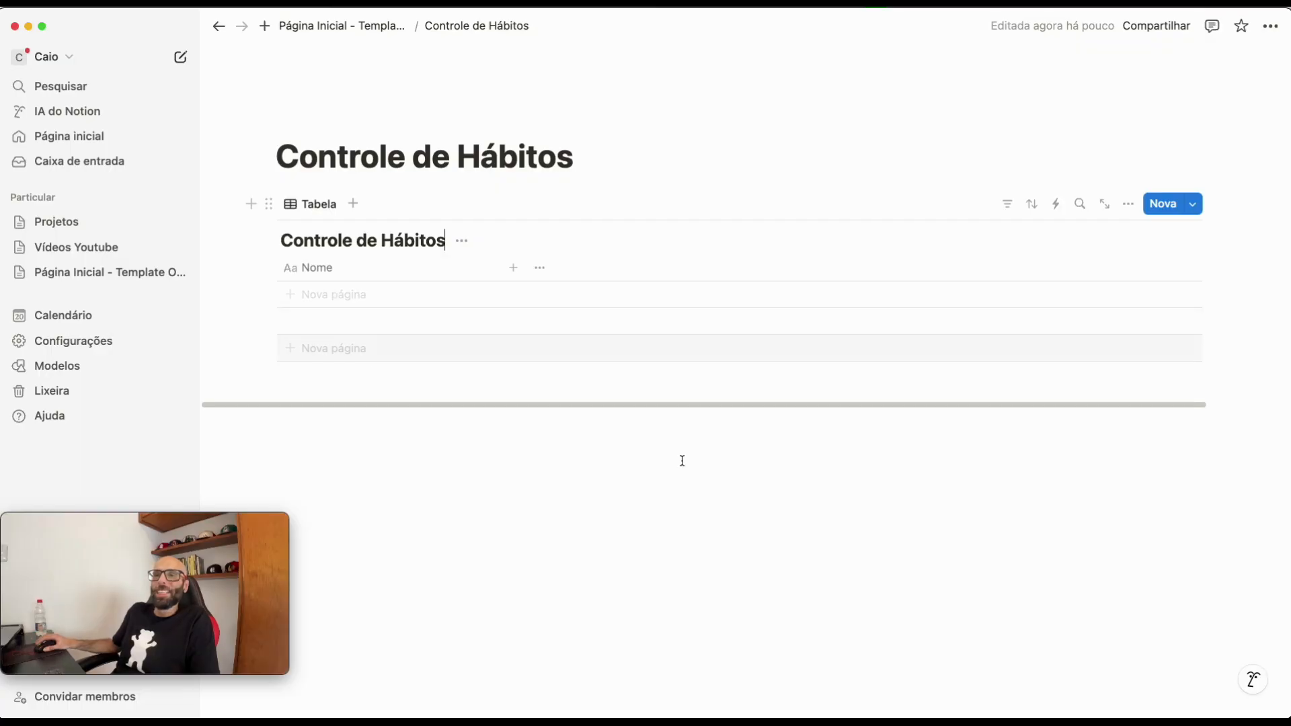
click(538, 569)
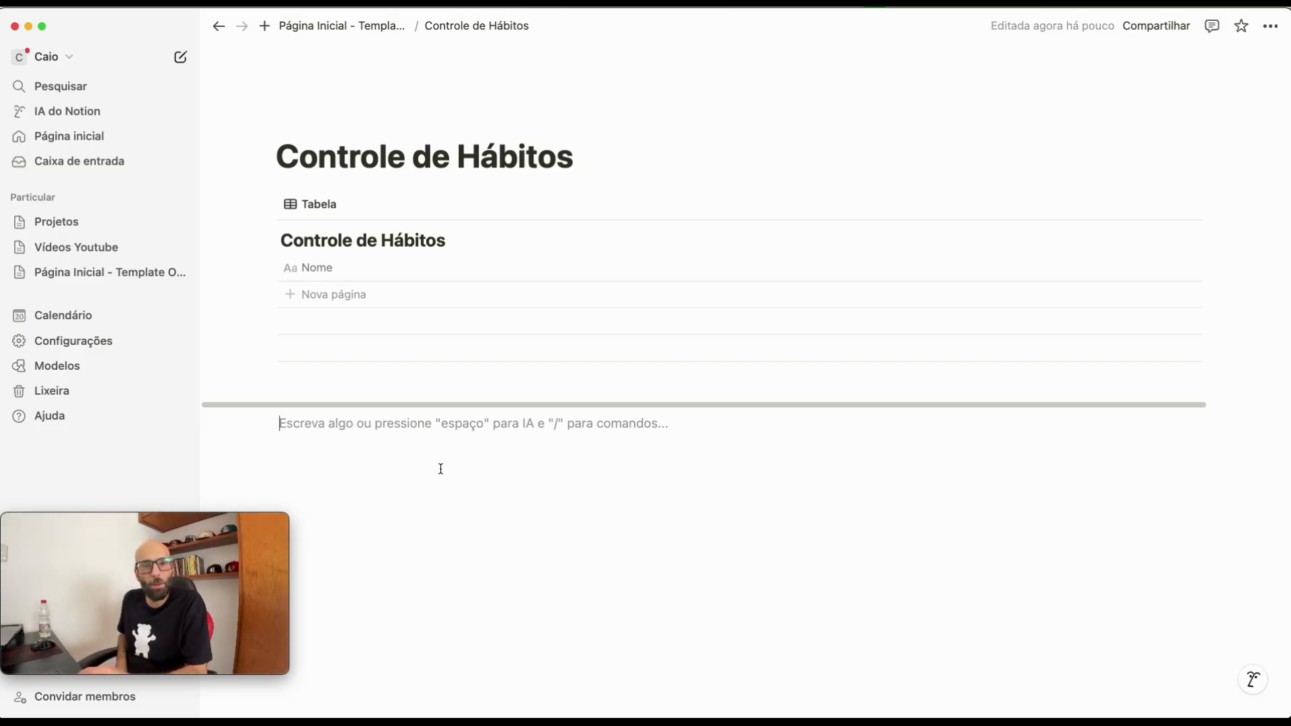
- Rename the table's "Nome" column to "Dia"
click(329, 276)
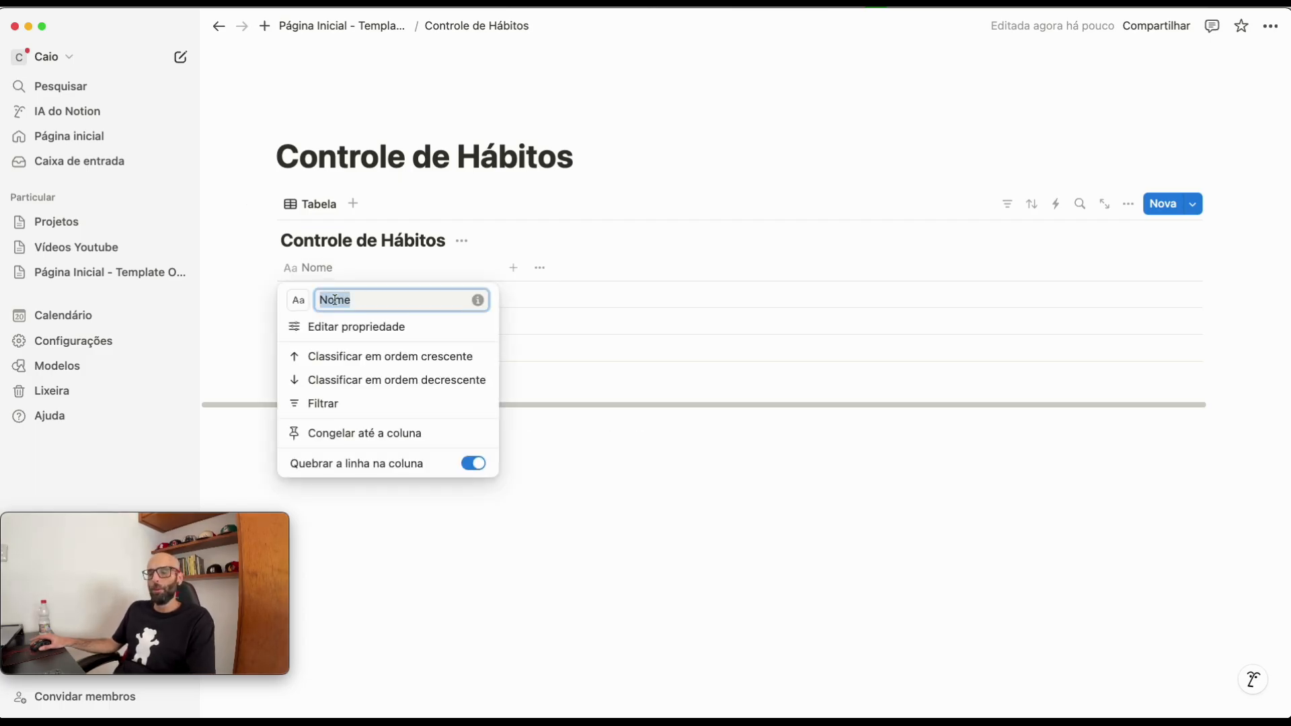
text(Dia)
key(Return)
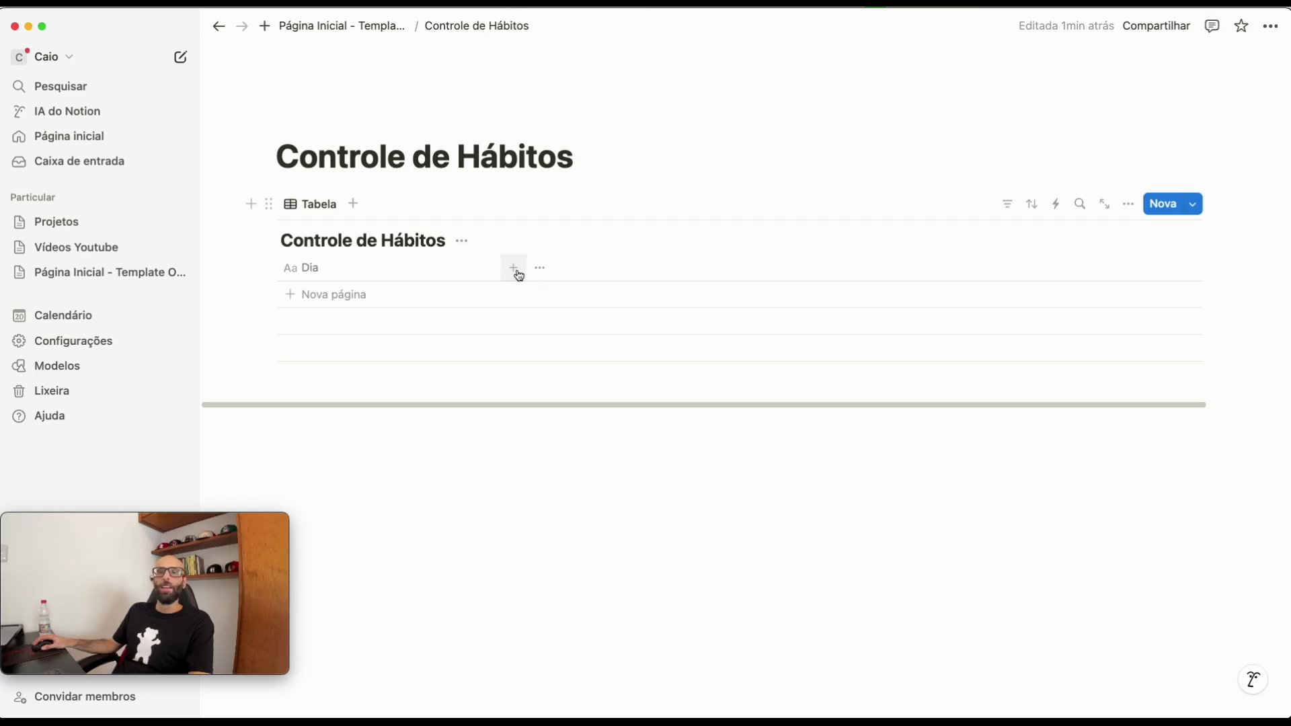
- Add a date property named "Data" to the table and set its time format to 24 horas
click(519, 273)
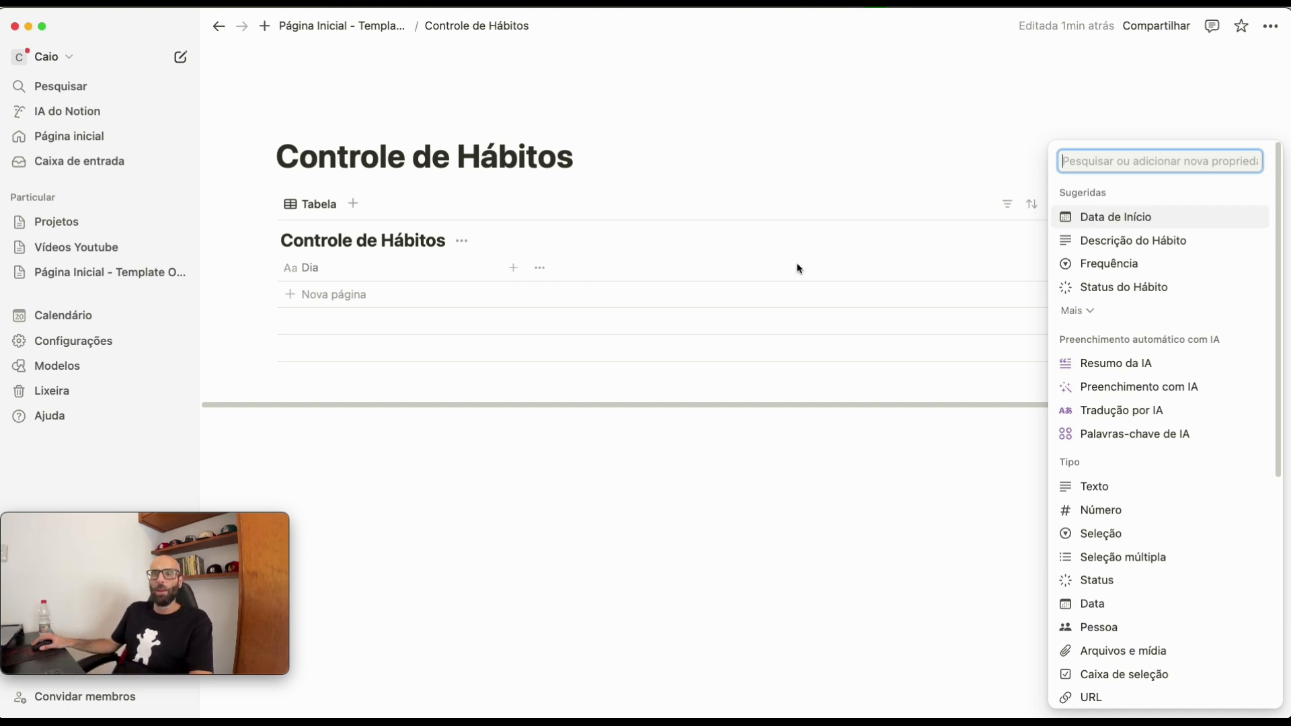
click(1139, 607)
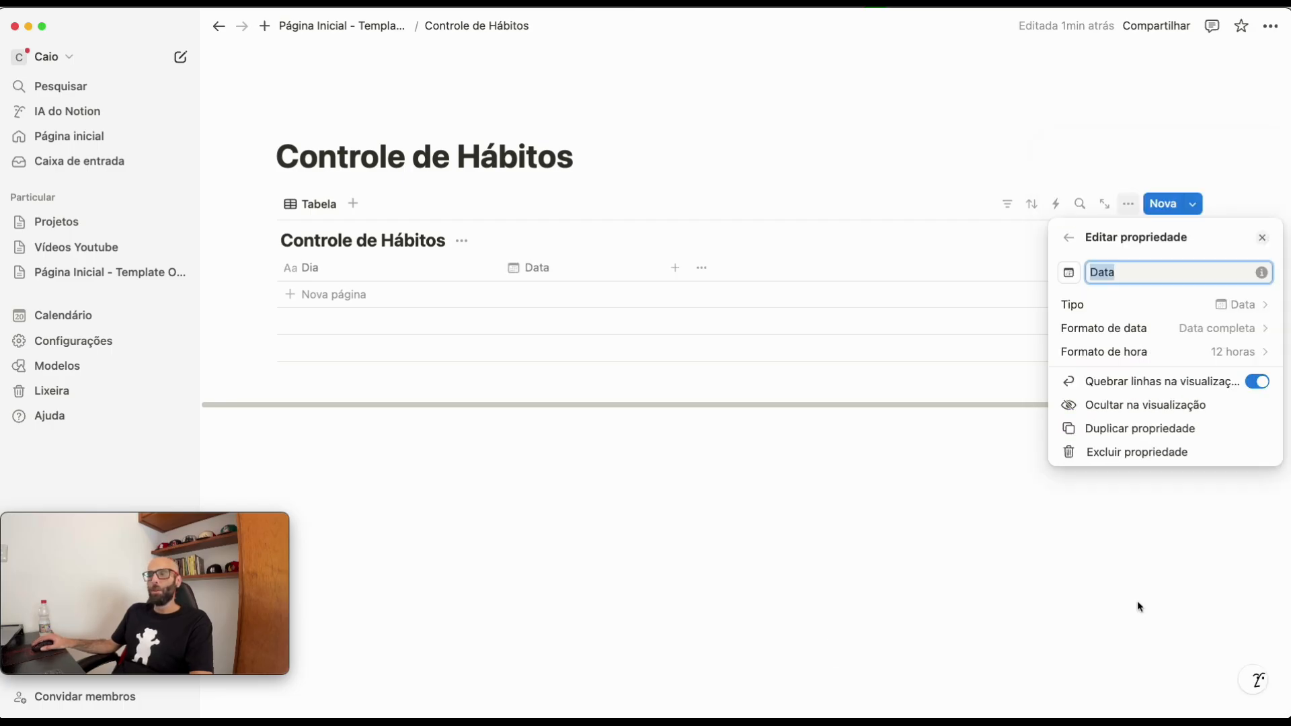
click(1190, 352)
click(1130, 425)
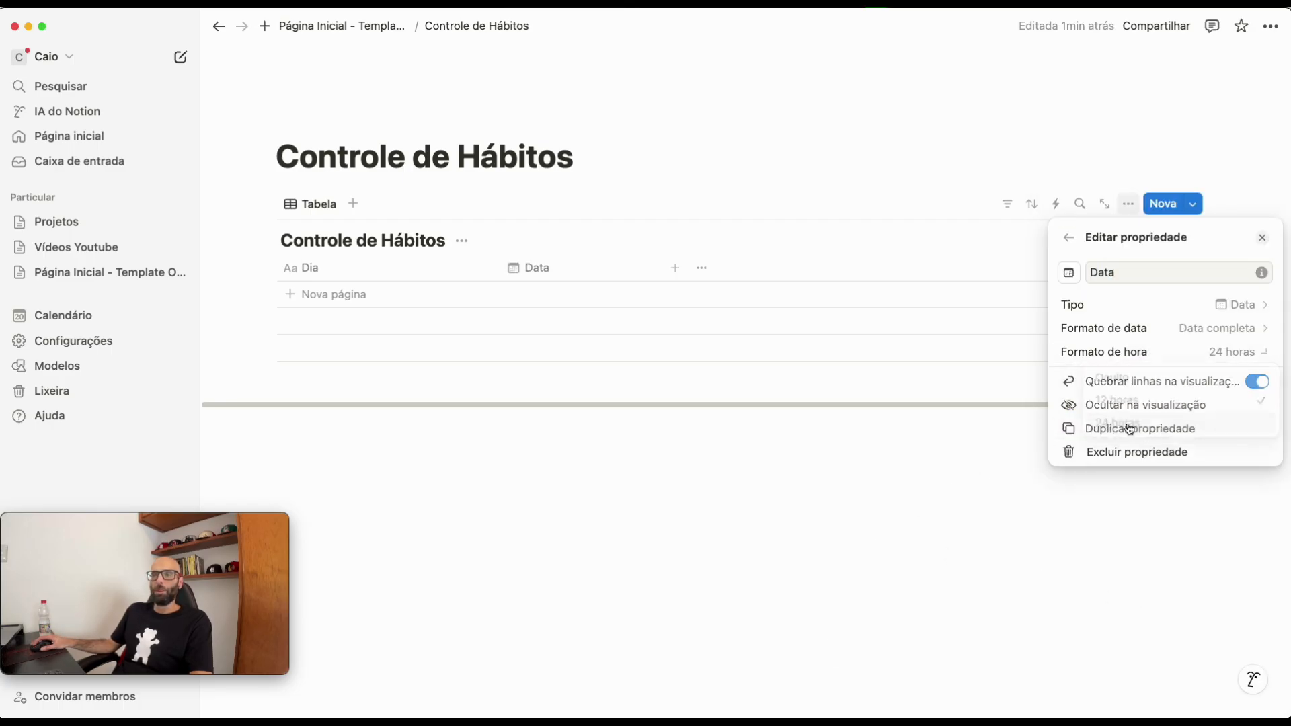
click(594, 505)
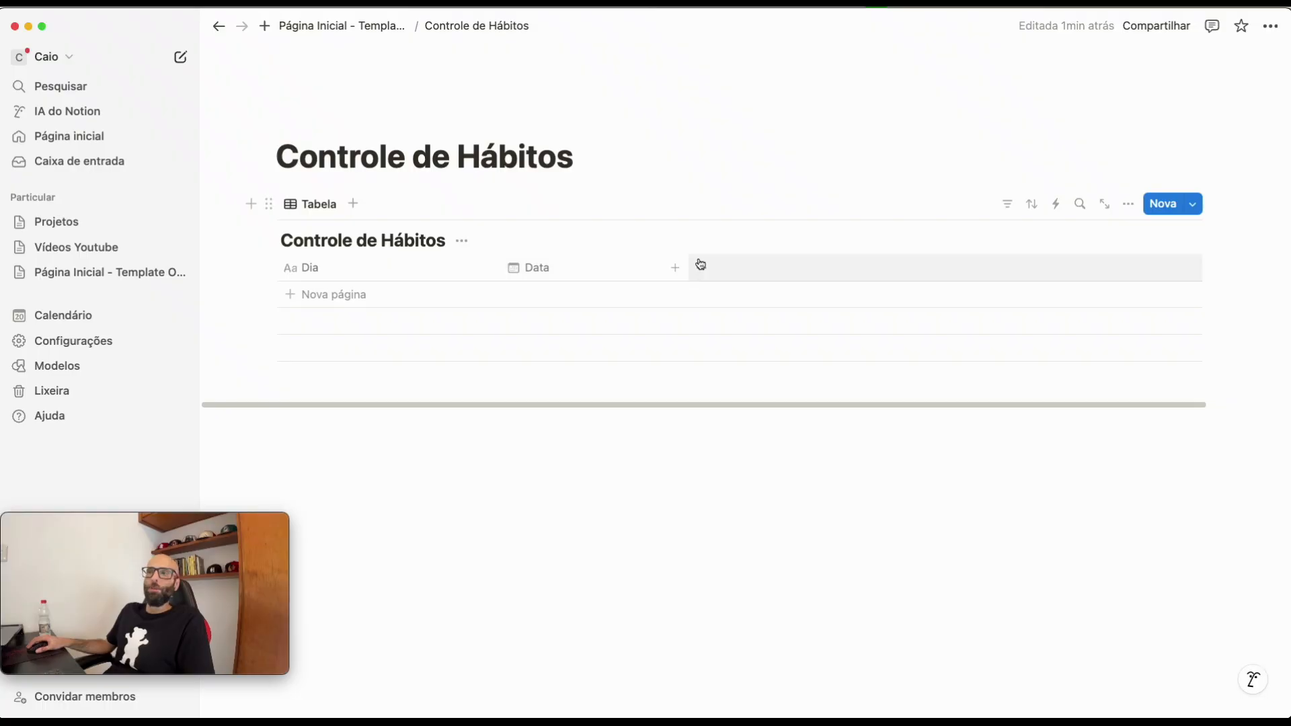
- Add a checkbox property (Caixa de seleção) to the table and name it "Acordar Cedo - 7 manhã"
click(676, 269)
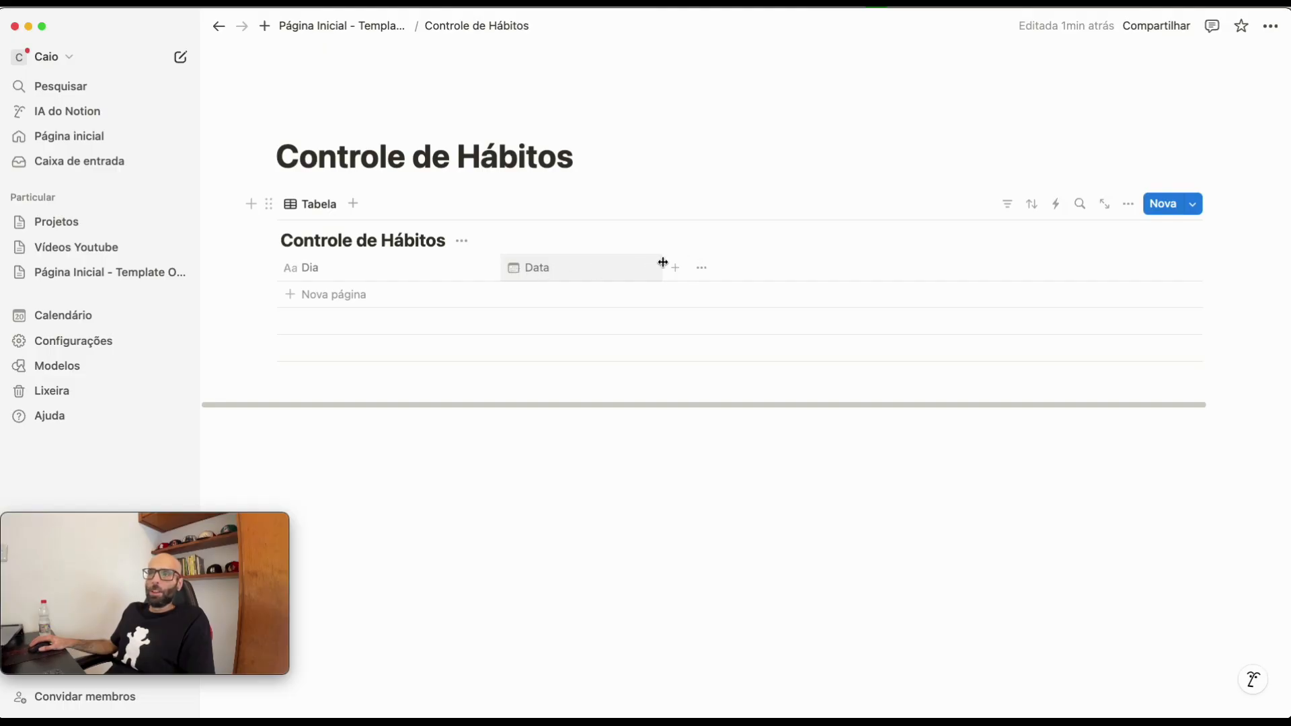
click(674, 270)
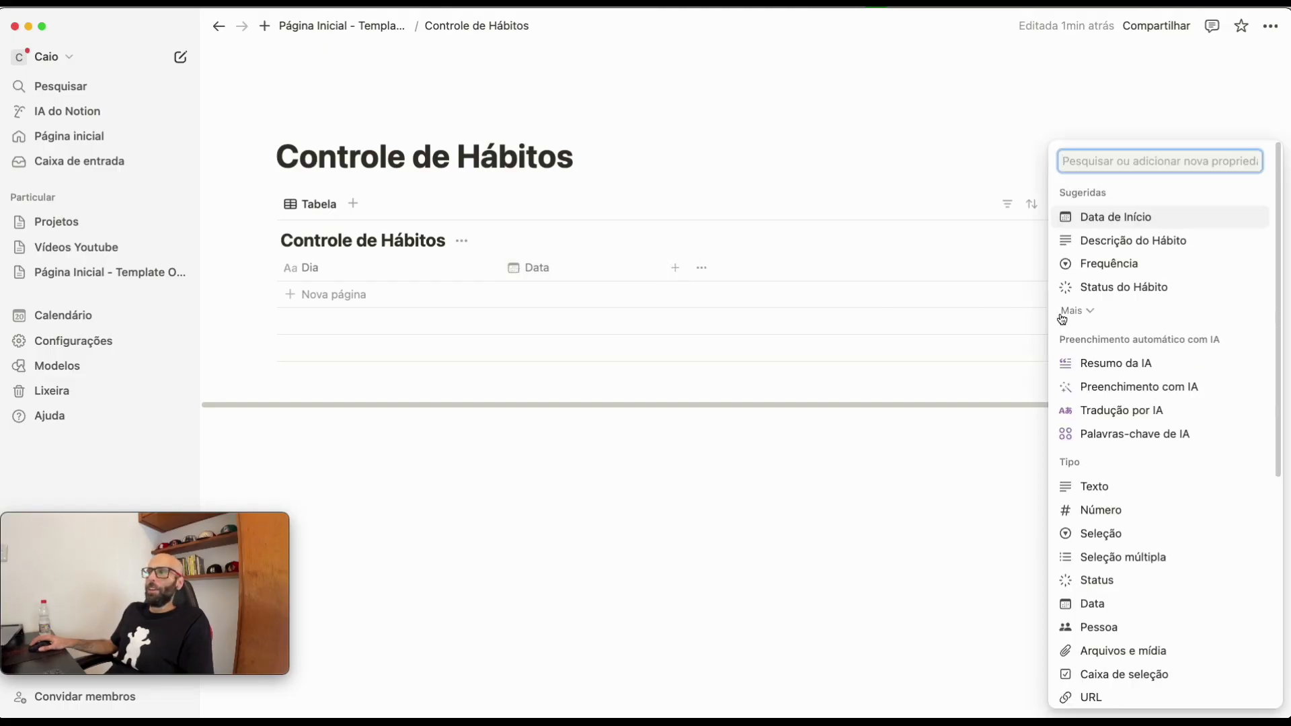
text(r)
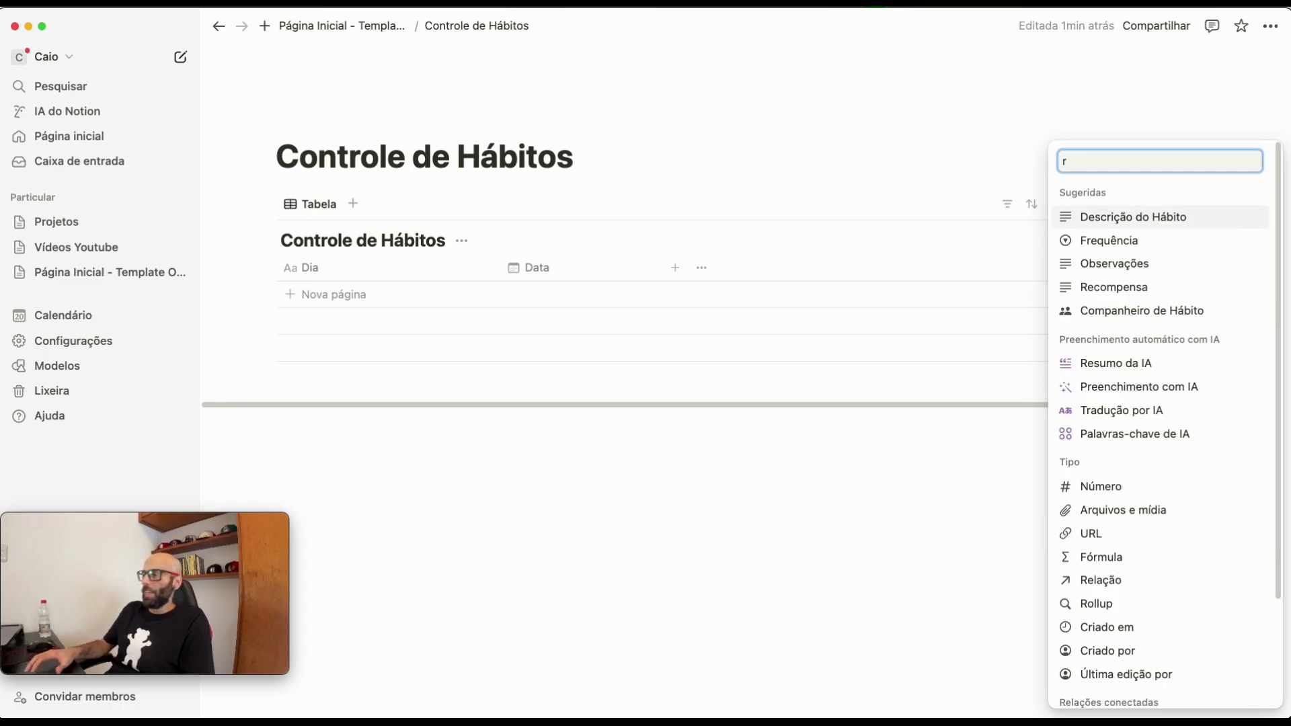
key(BackSpace)
scroll(1122, 558, down, 1)
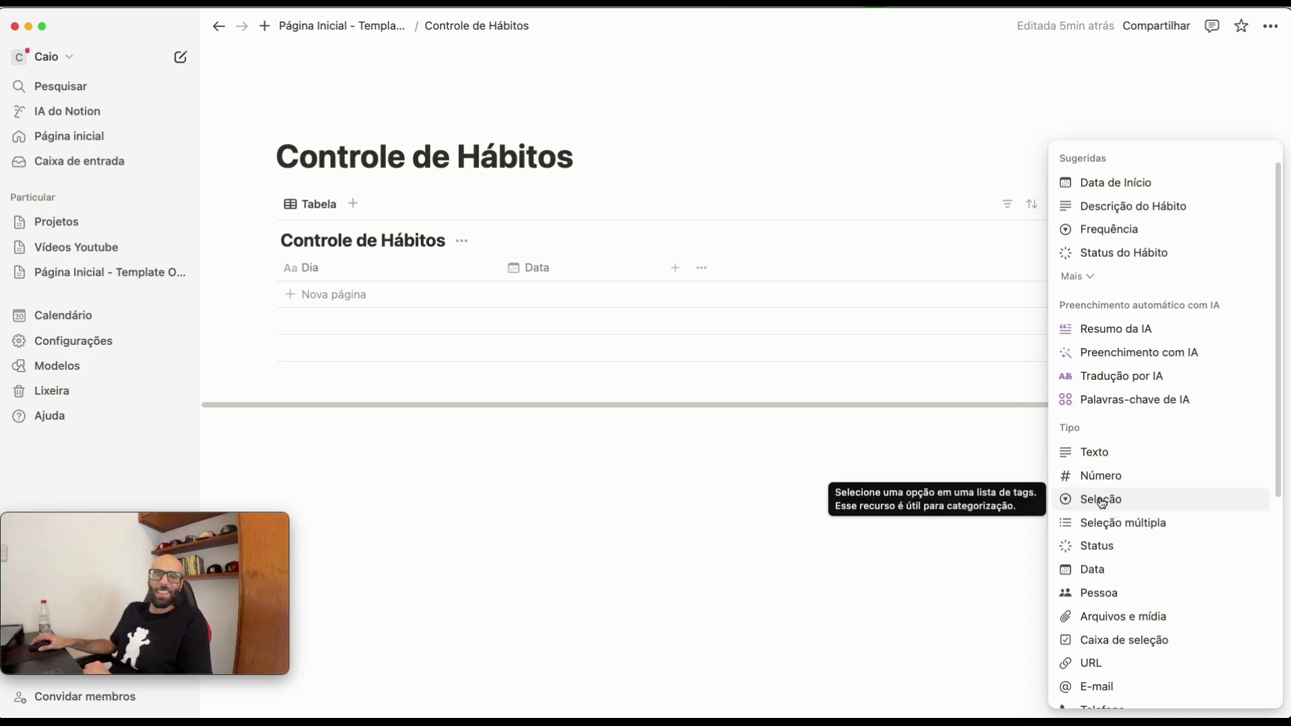
scroll(1106, 511, down, 2)
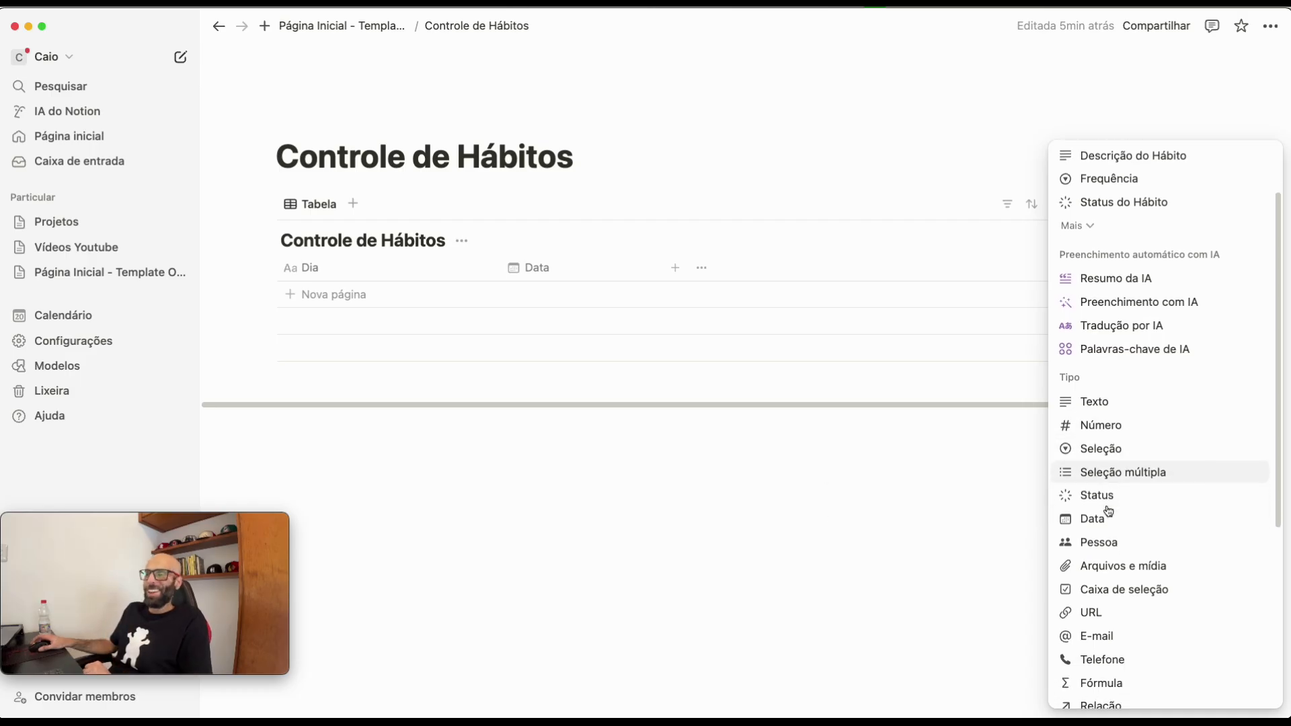
click(1155, 585)
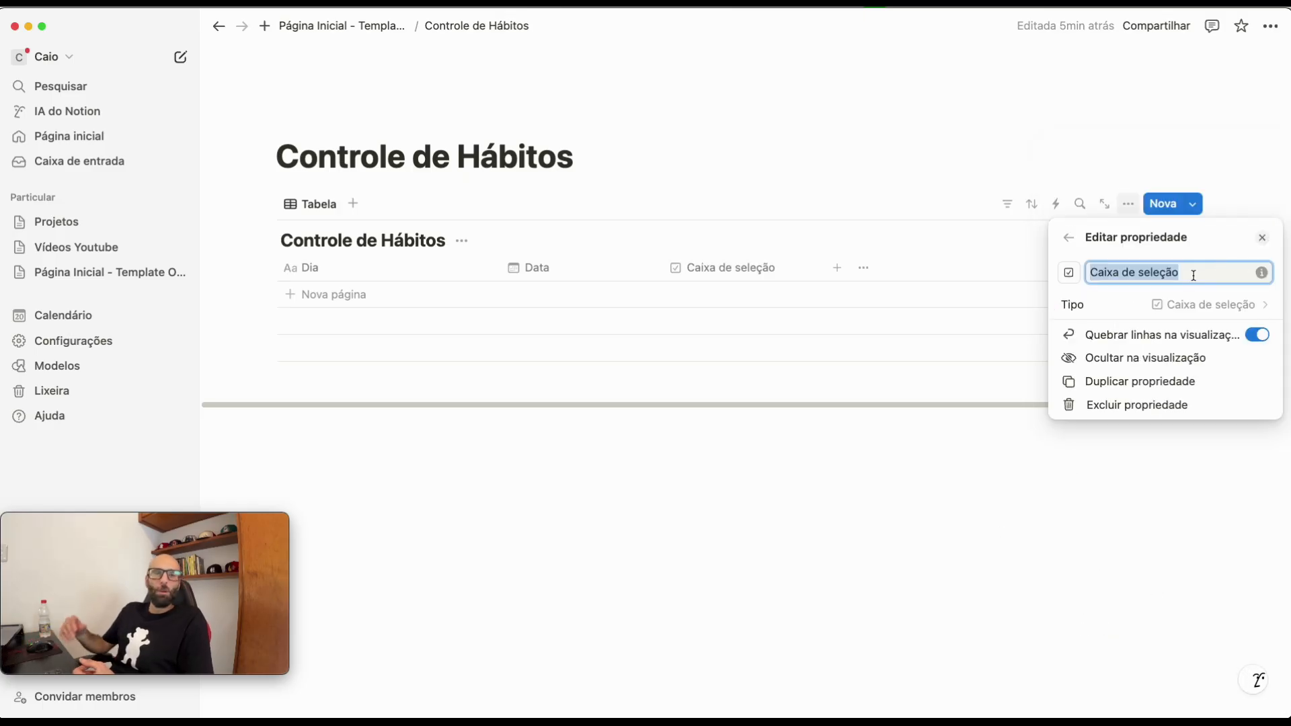
key(BackSpace)
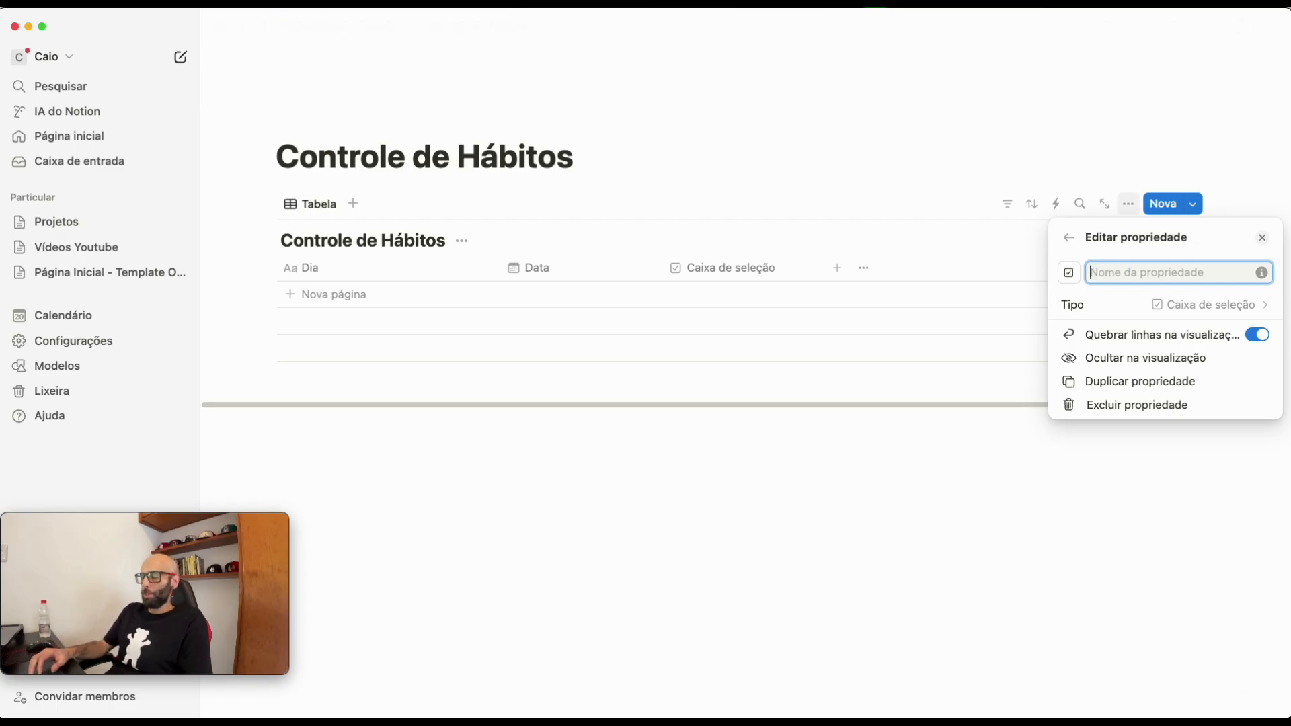
text(Acordar Cedo - 7 manhã)
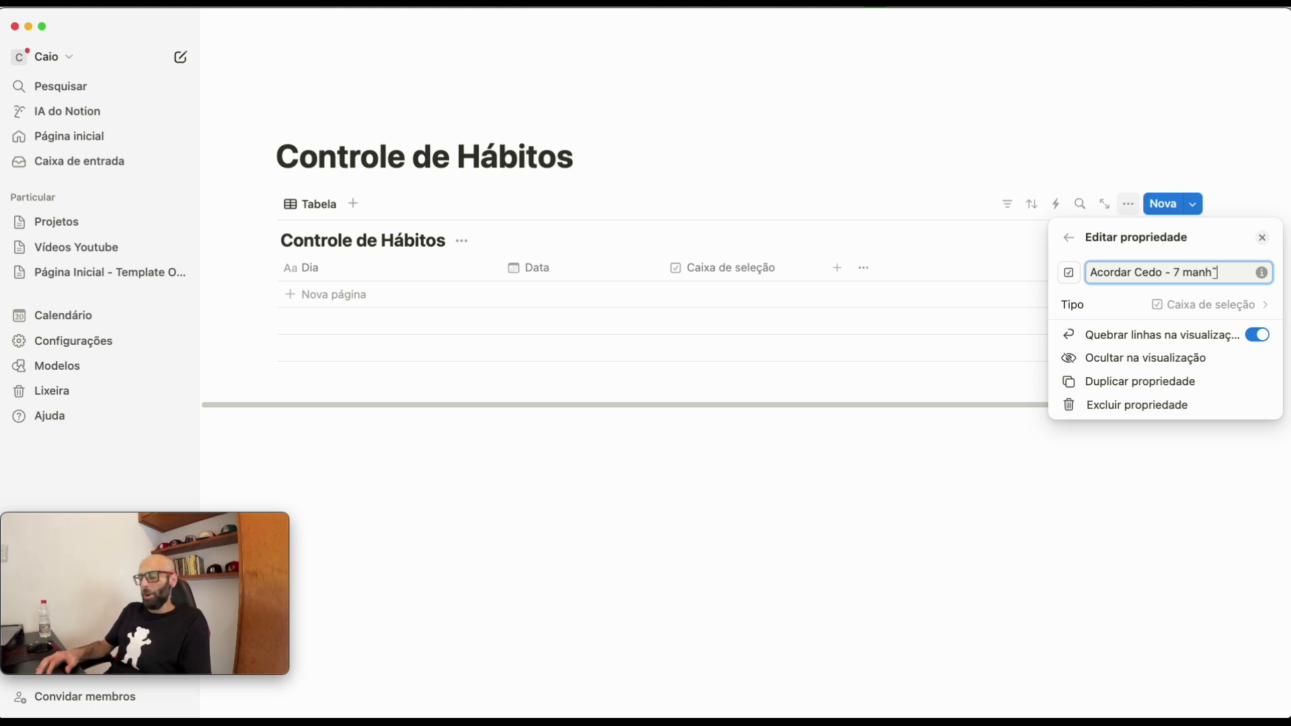
click(1123, 482)
- Add an empty row to the table and toggle its "Acordar Cedo - 7 manhã" checkbox on and off
click(727, 297)
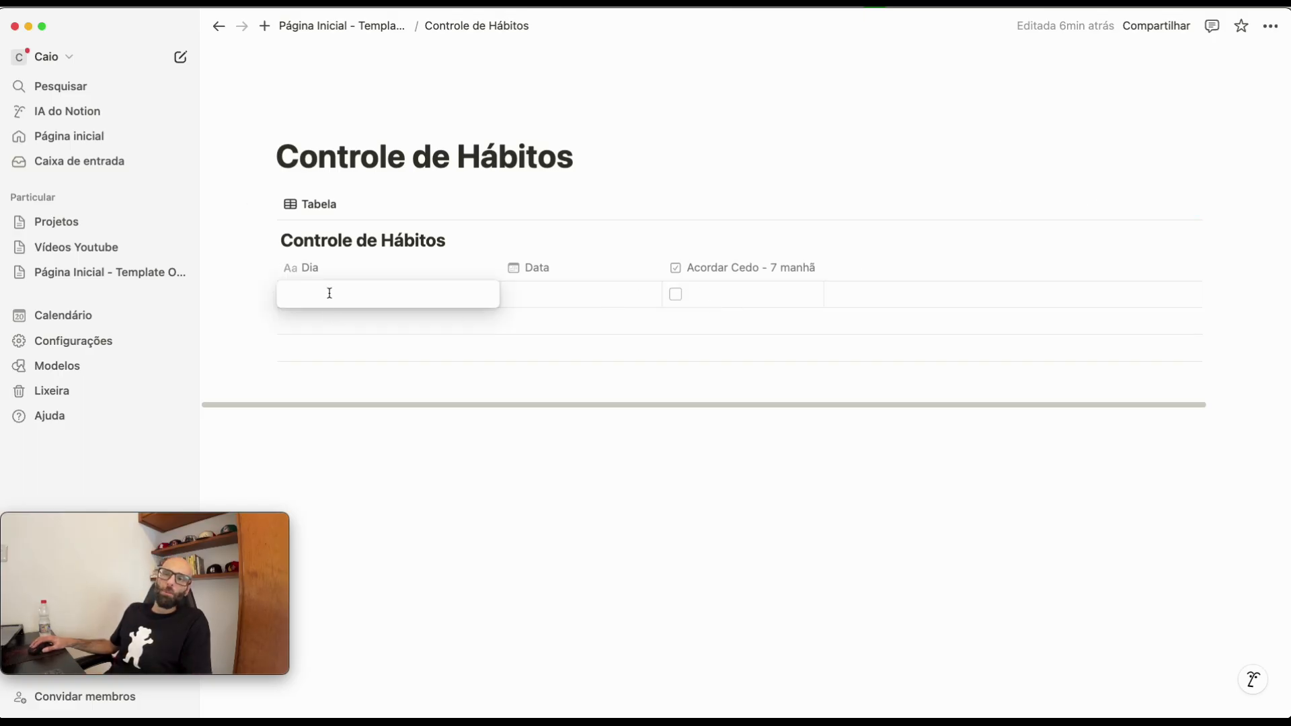
key(Escape)
click(676, 296)
click(677, 296)
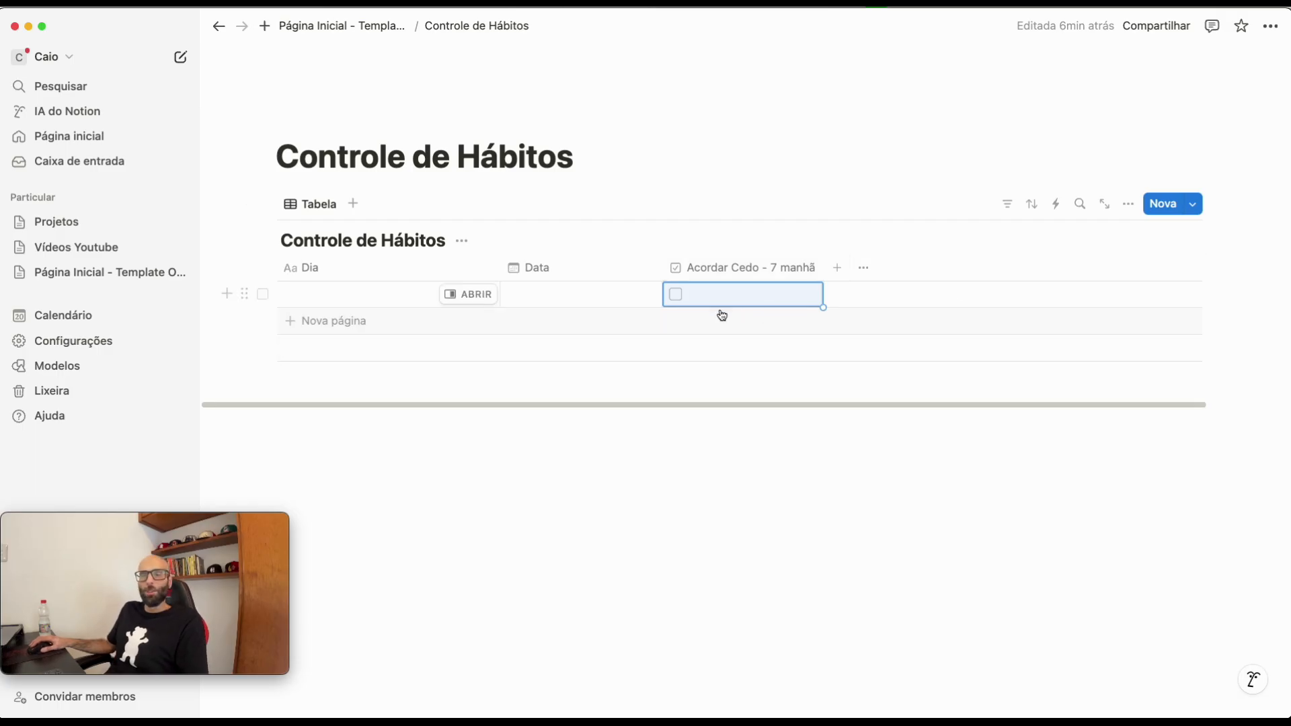
click(498, 447)
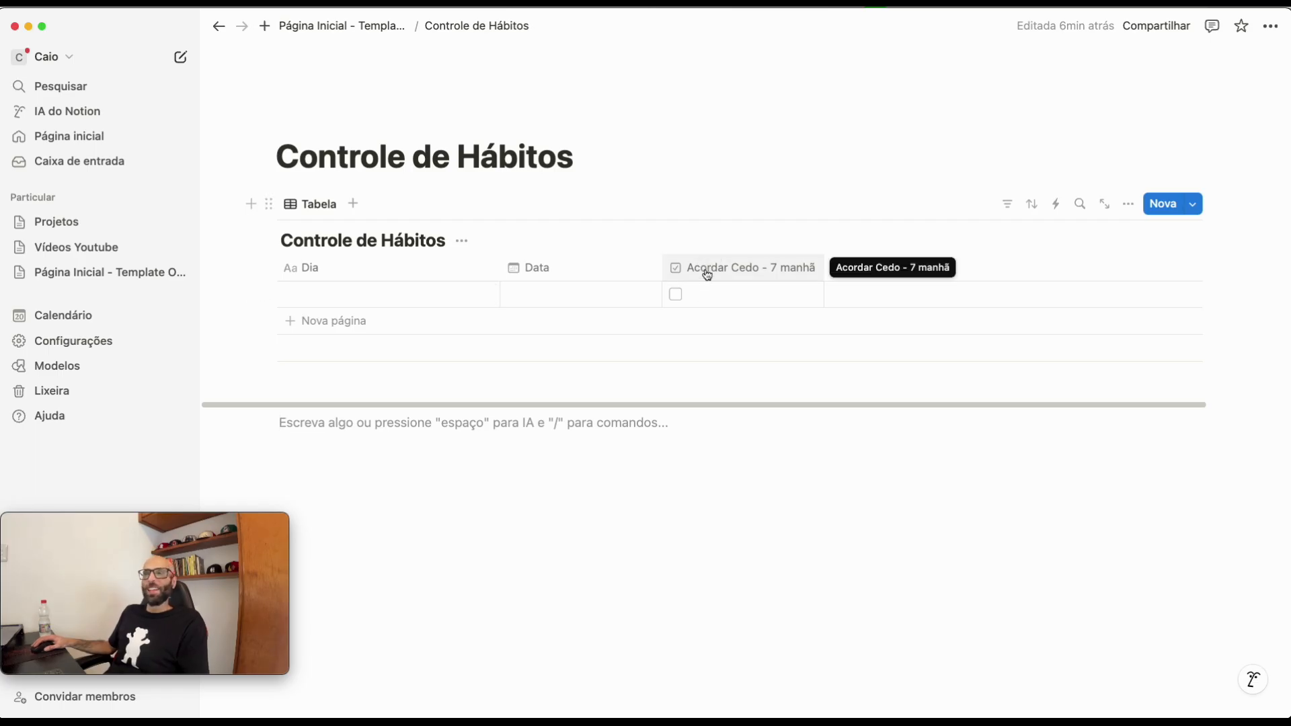
- Duplicate the "Acordar Cedo - 7 manhã" property and rename the copy "Leitura de 50 minutos"
click(742, 269)
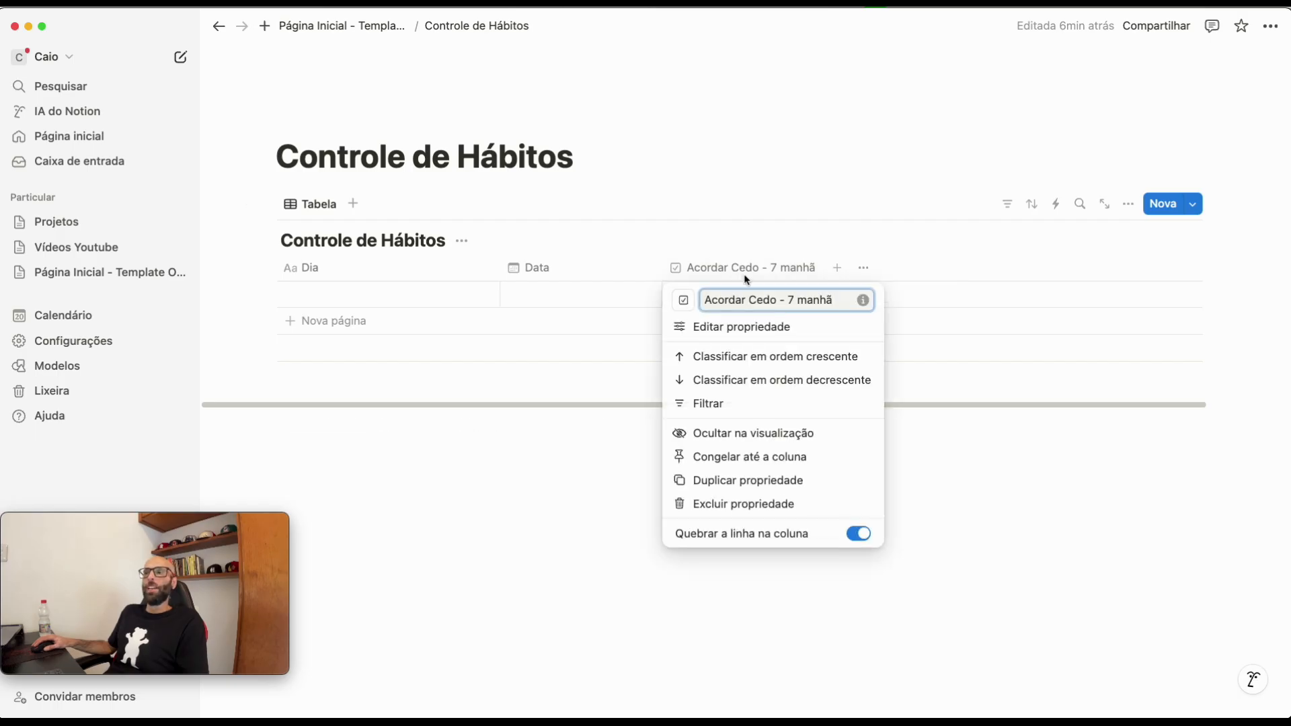
click(739, 480)
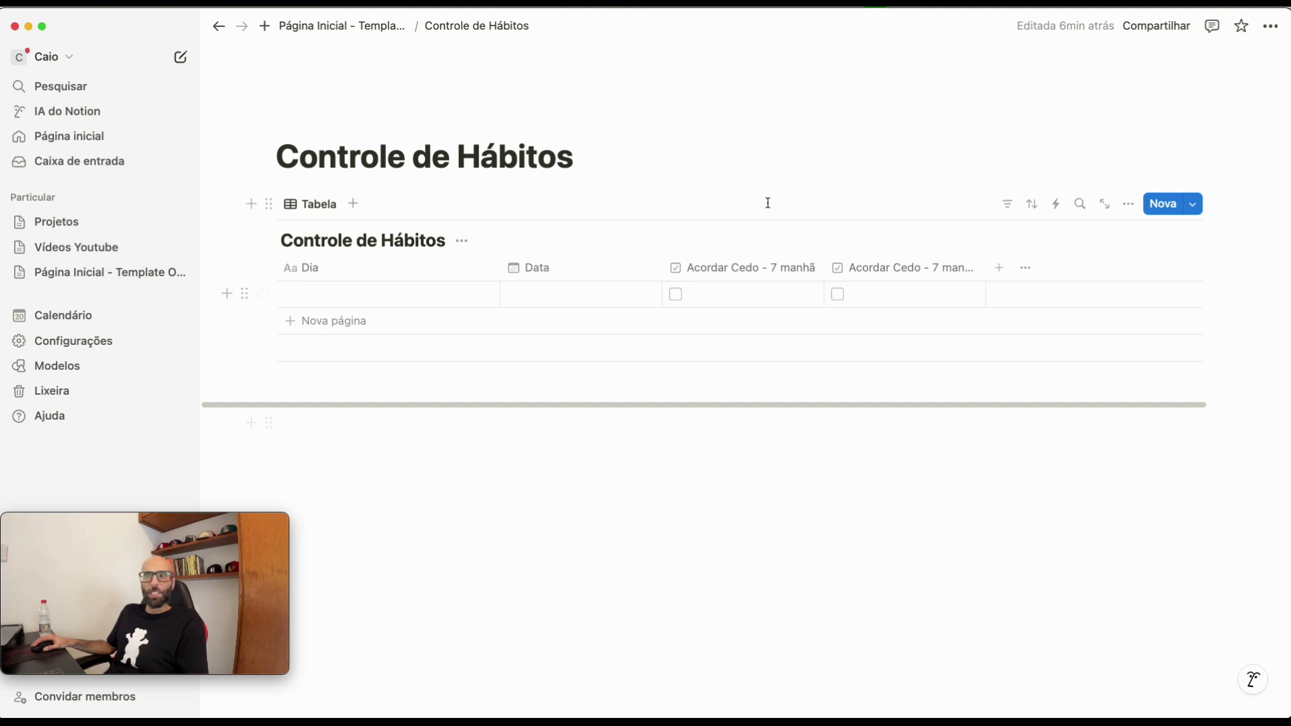
click(888, 273)
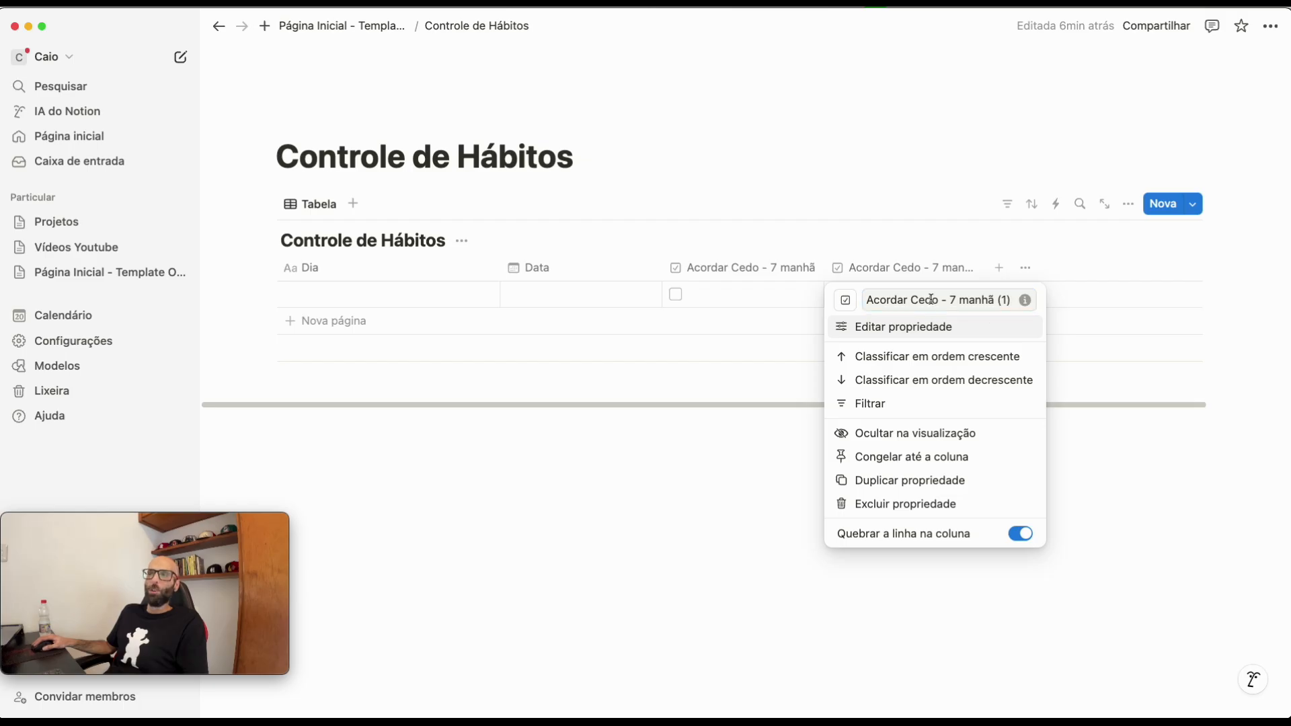
drag(1009, 300, 857, 306)
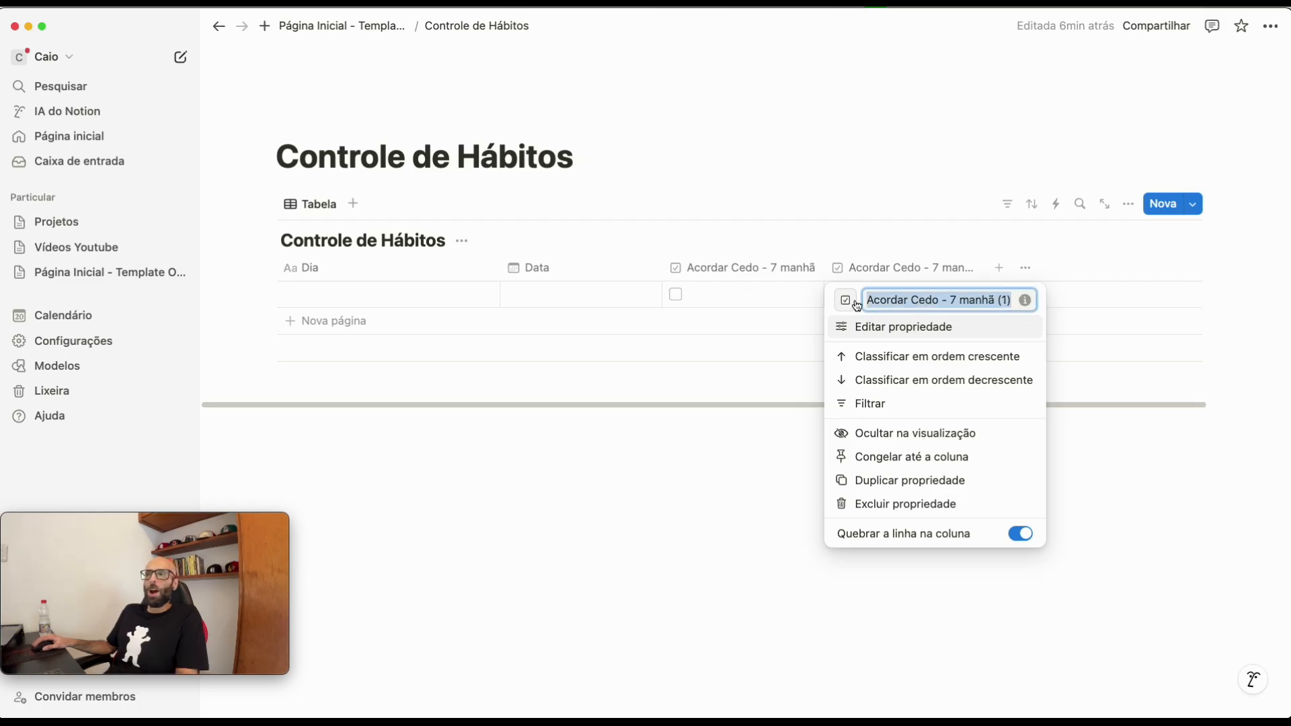
key(BackSpace)
text(Leitura de 50 minutos)
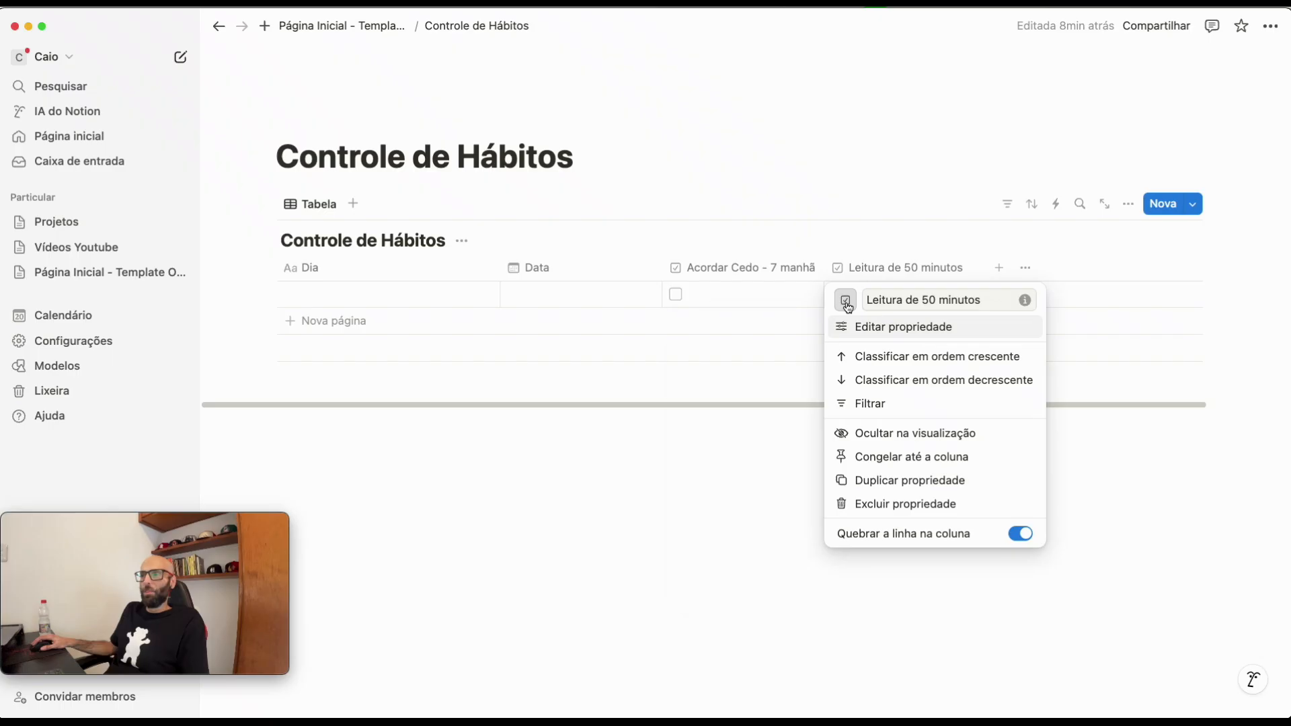
- Filter the property icons by "boo" and give the "Leitura de 50 minutos" property the closed book icon
click(846, 300)
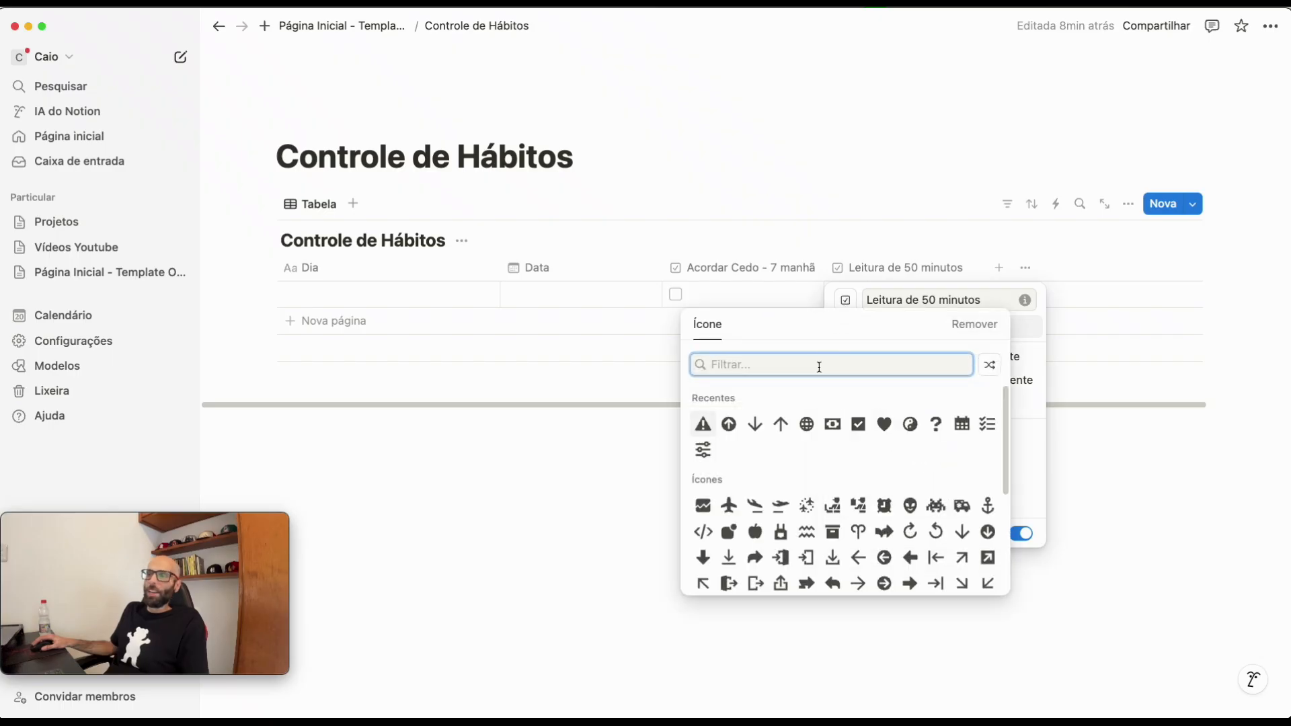
scroll(927, 516, down, 10)
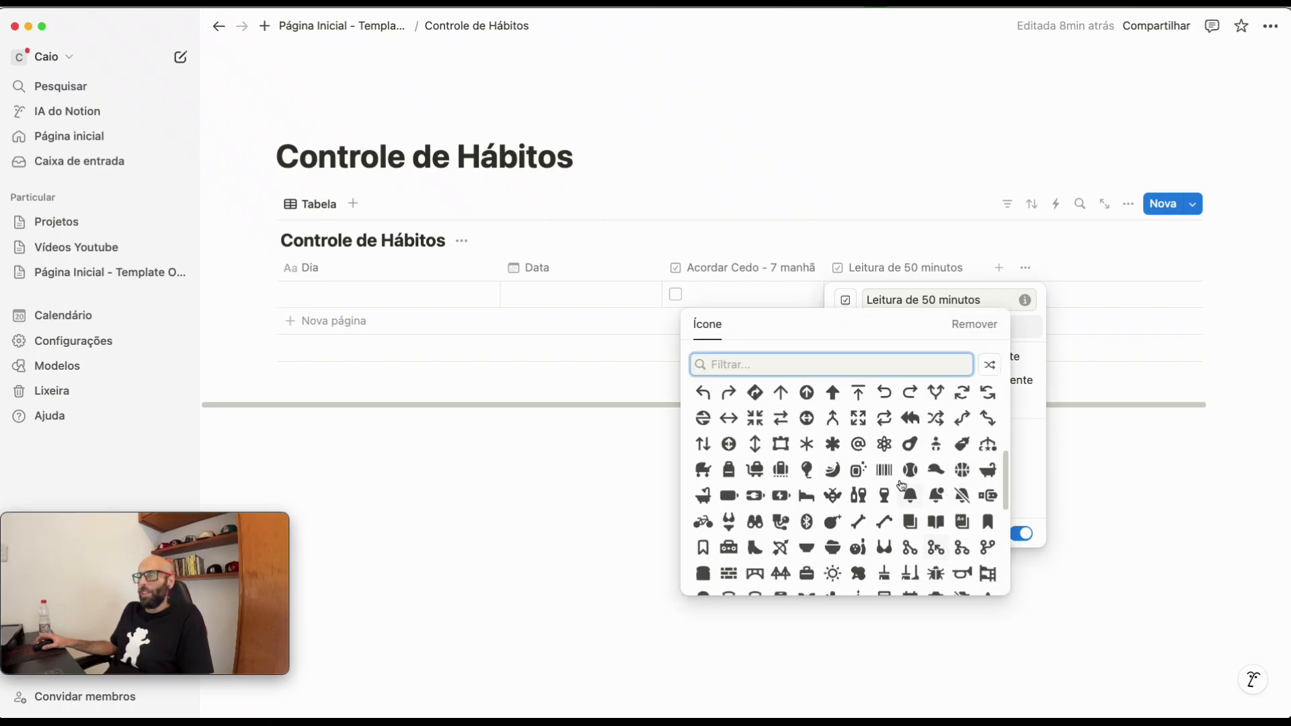
text(boo)
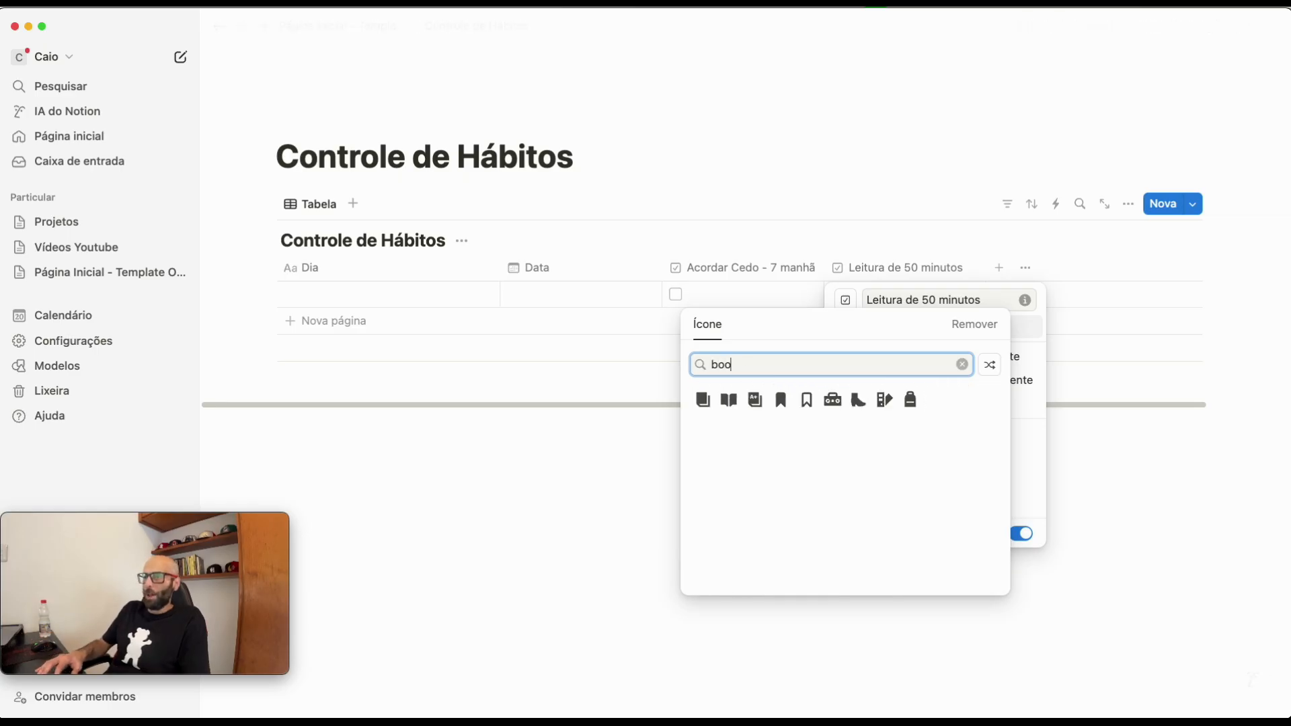
click(703, 400)
click(845, 300)
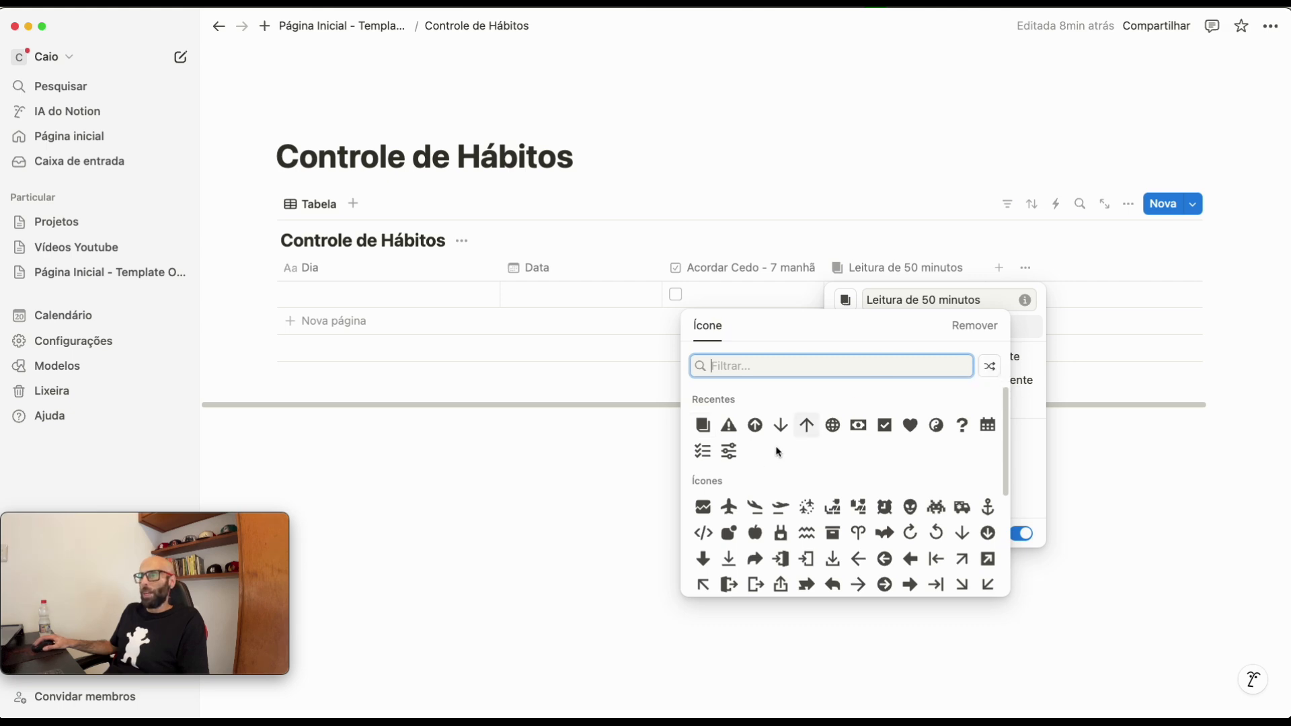
scroll(780, 558, down, 5)
scroll(807, 558, up, 5)
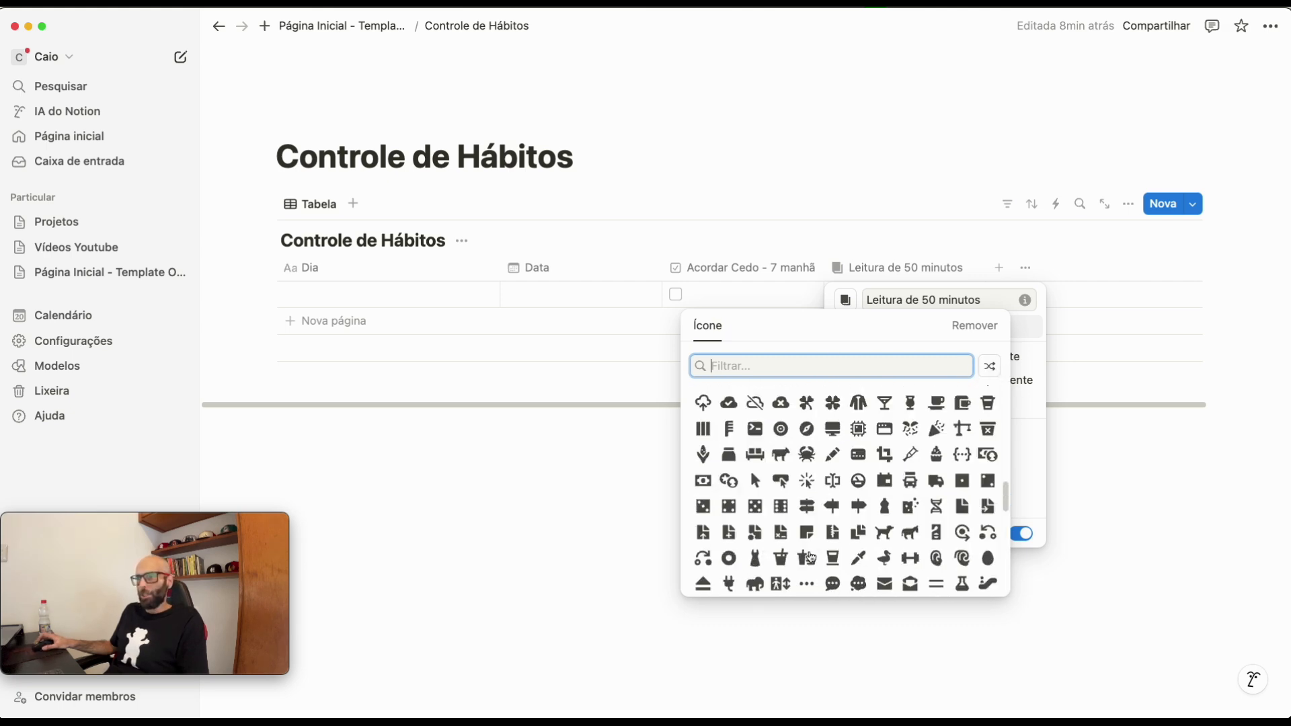
click(840, 243)
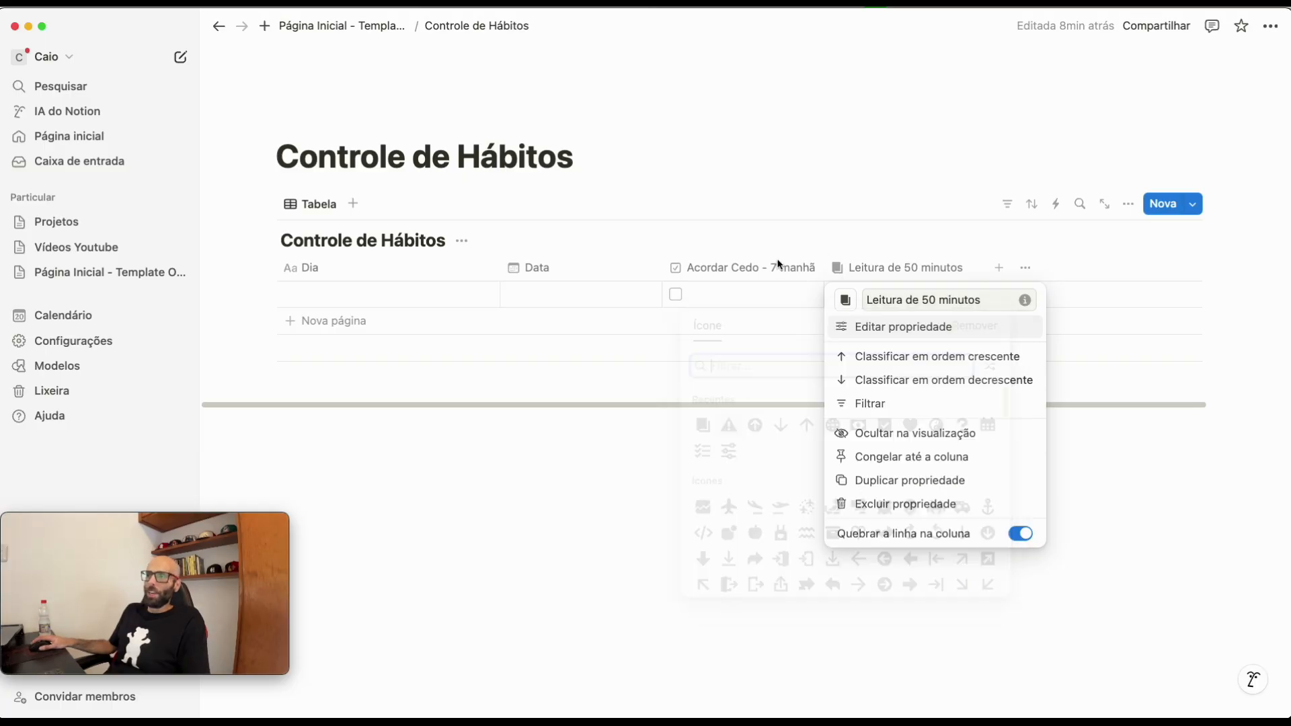
- Filter the property icons by "sun" and give the "Acordar Cedo - 7 manhã" property the sun icon
click(683, 267)
click(684, 298)
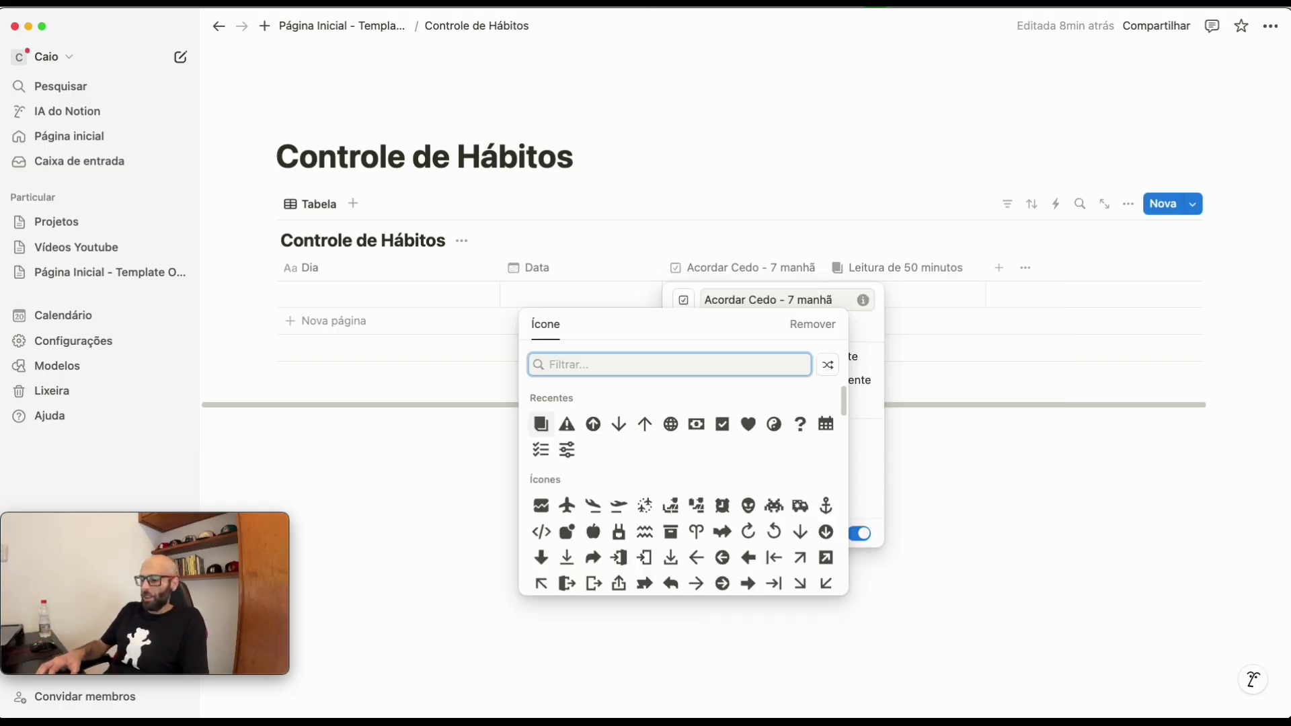
text(sun)
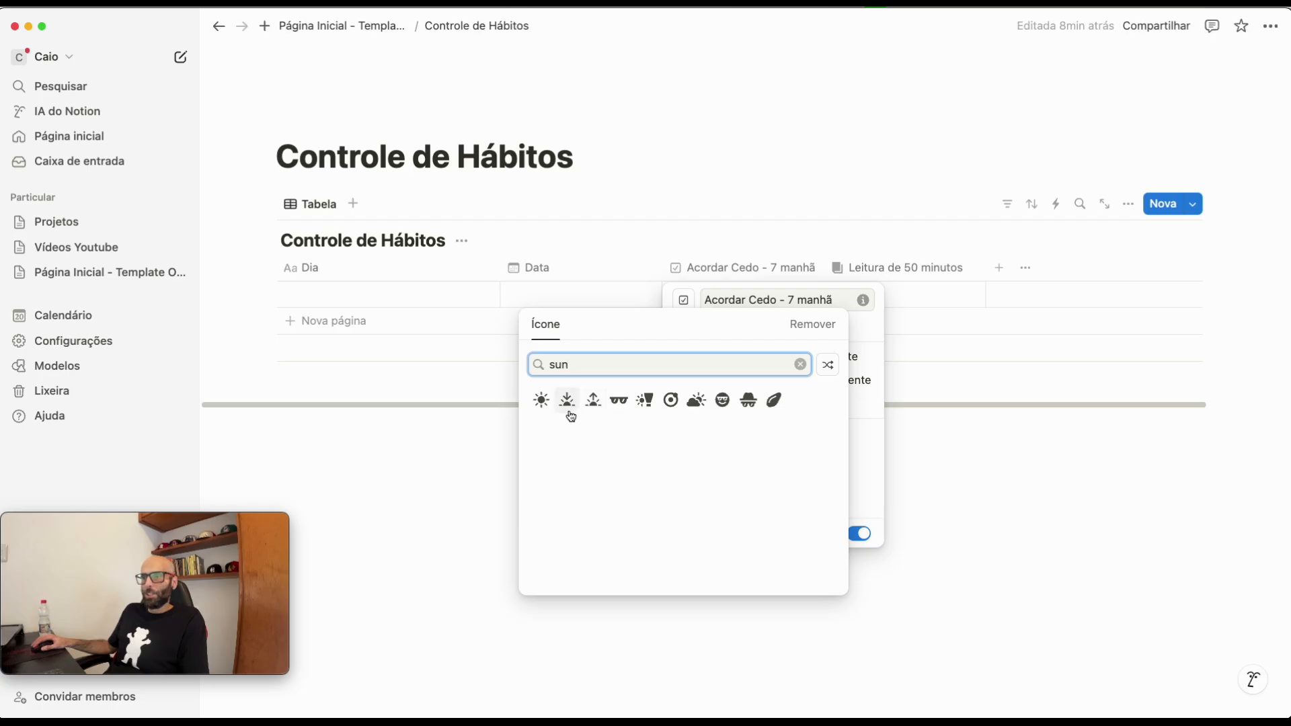
click(544, 406)
click(793, 469)
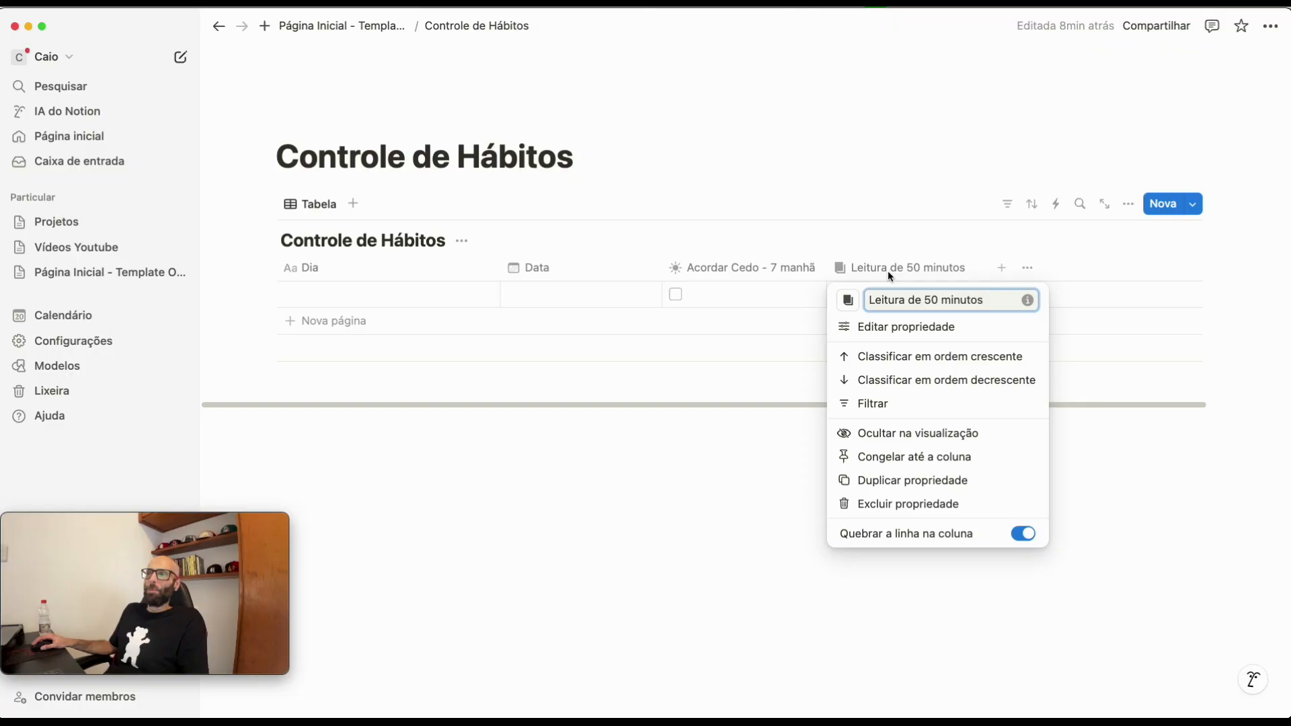
- Rename the reading property to "Leitura - 50 minutos", replacing the word "de" with a hyphen
key(Left)
key(Left)
key(Left)
key(Left)
key(Left)
key(Left)
key(Left)
key(Left)
key(Left)
key(Left)
key(Left)
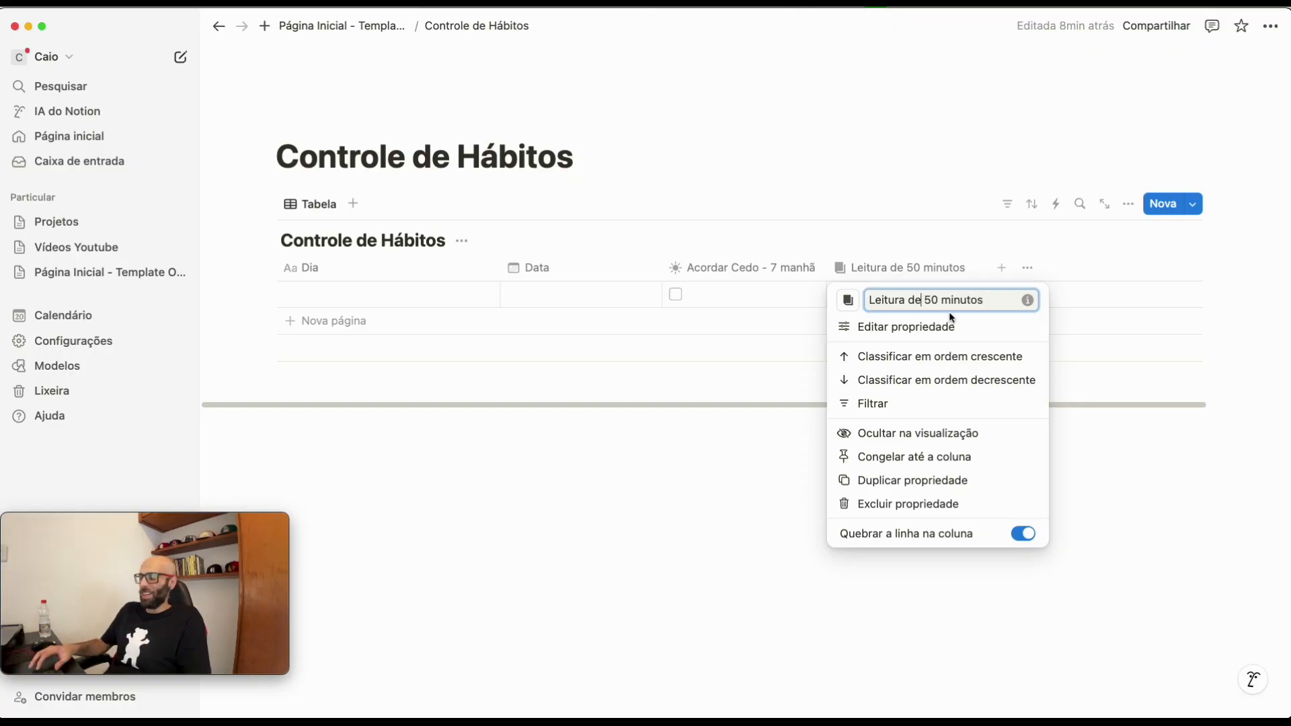
key(BackSpace)
key(BackSpace)
text(-)
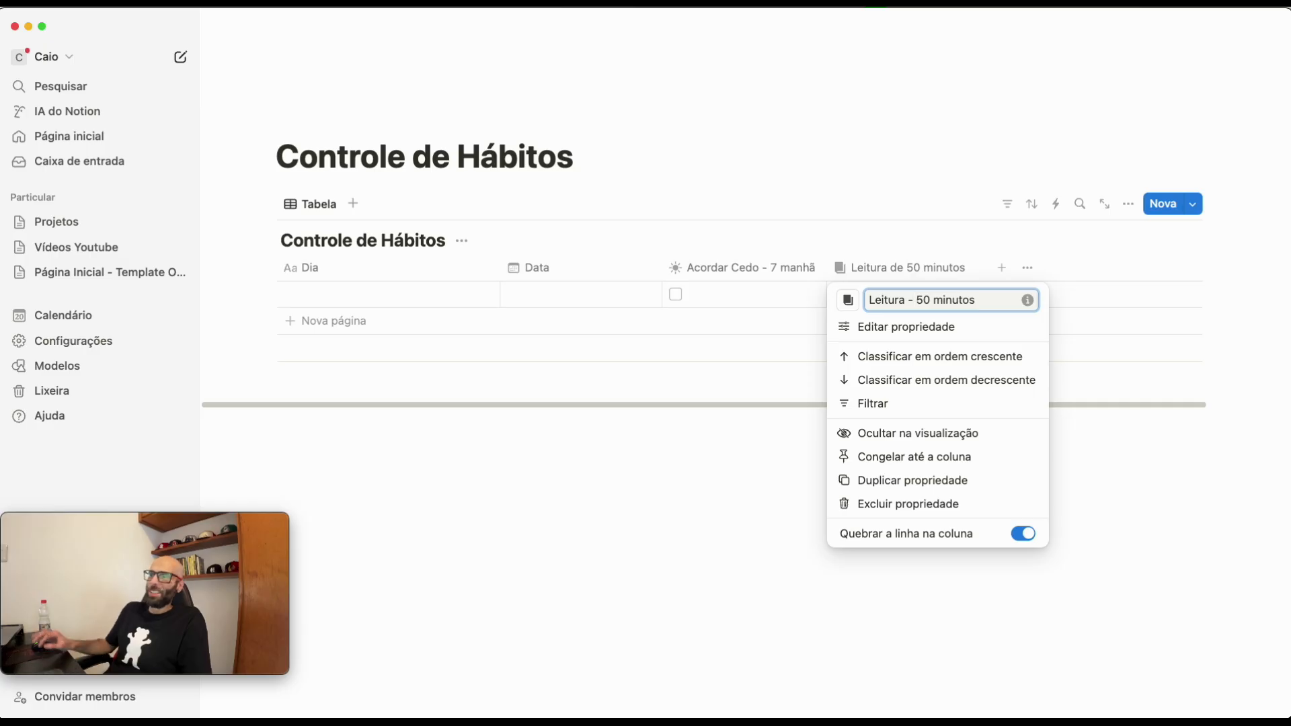
click(864, 188)
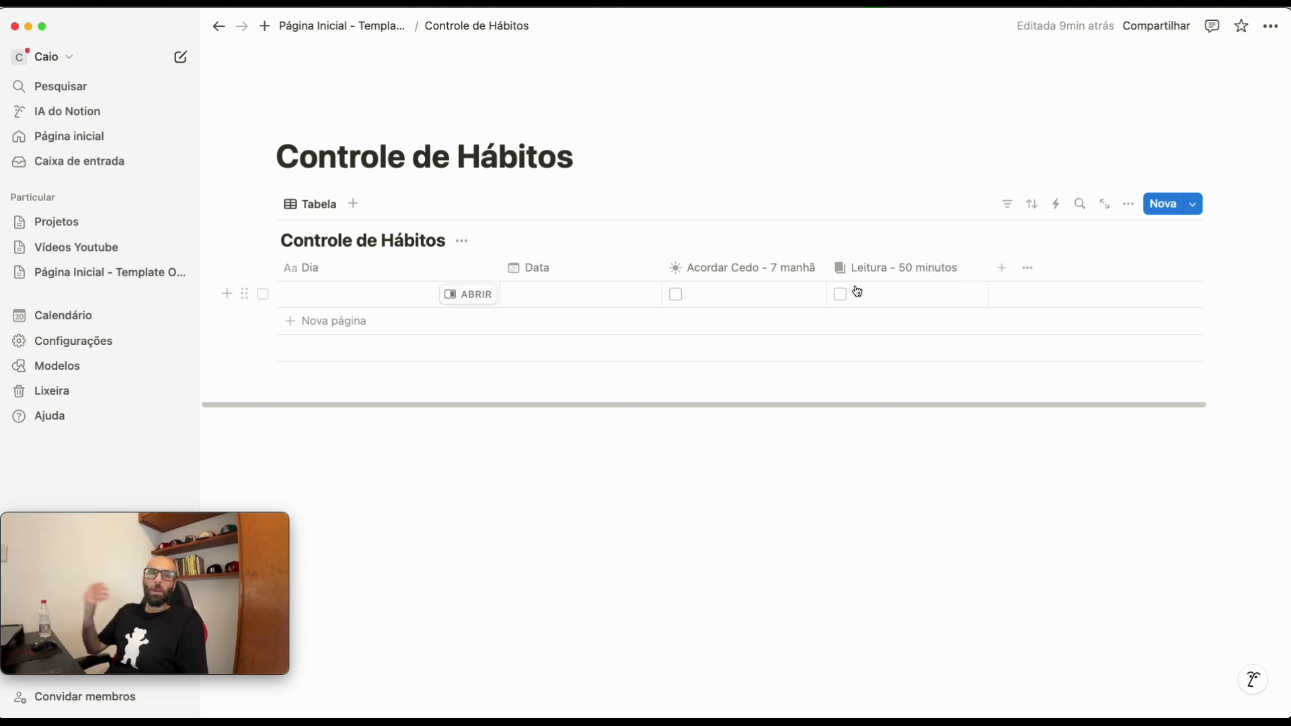
- Duplicate the "Leitura - 50 minutos" property and rename the copy "Gravar Vídeo - 50 Minutos"
click(894, 271)
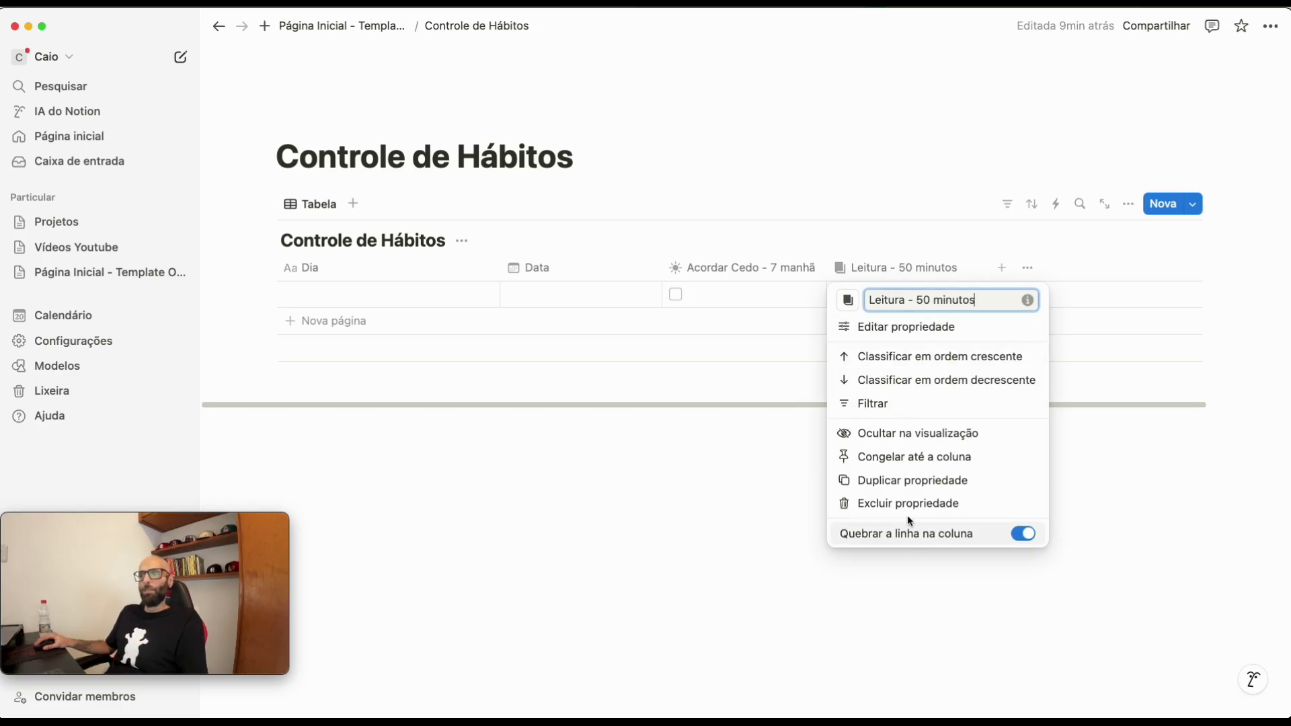
click(904, 483)
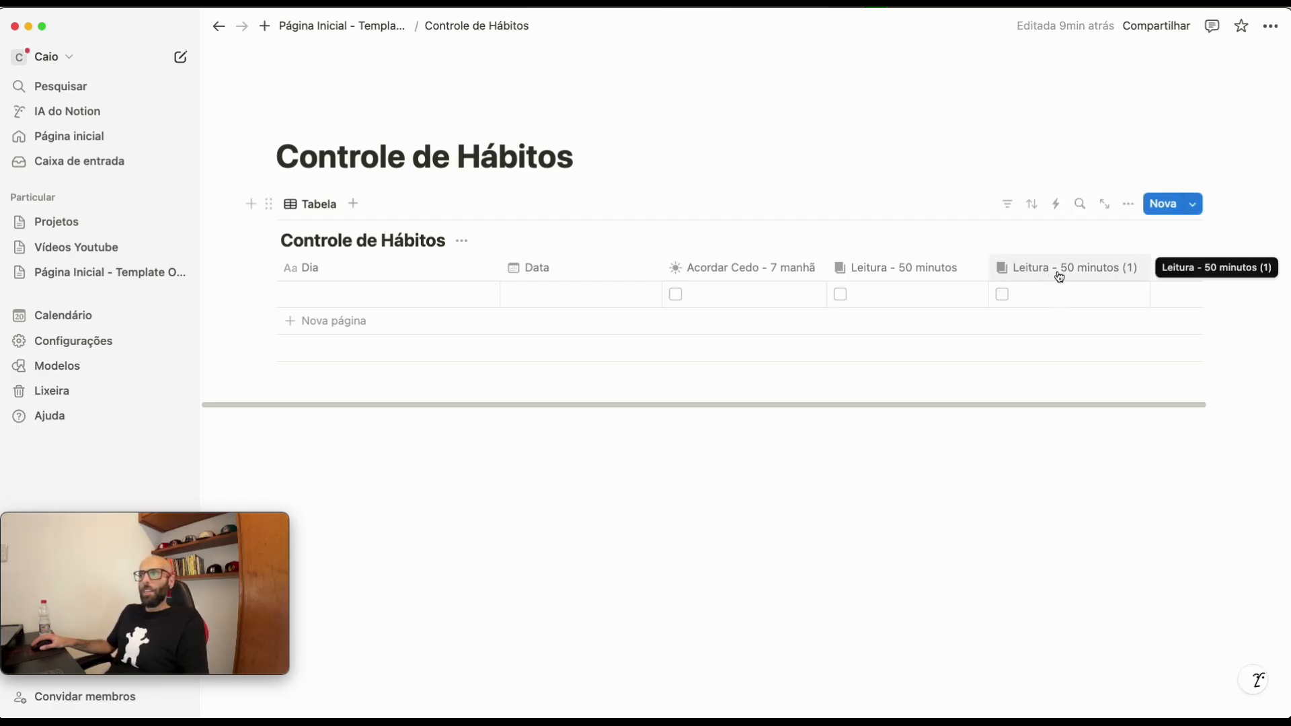
click(1036, 274)
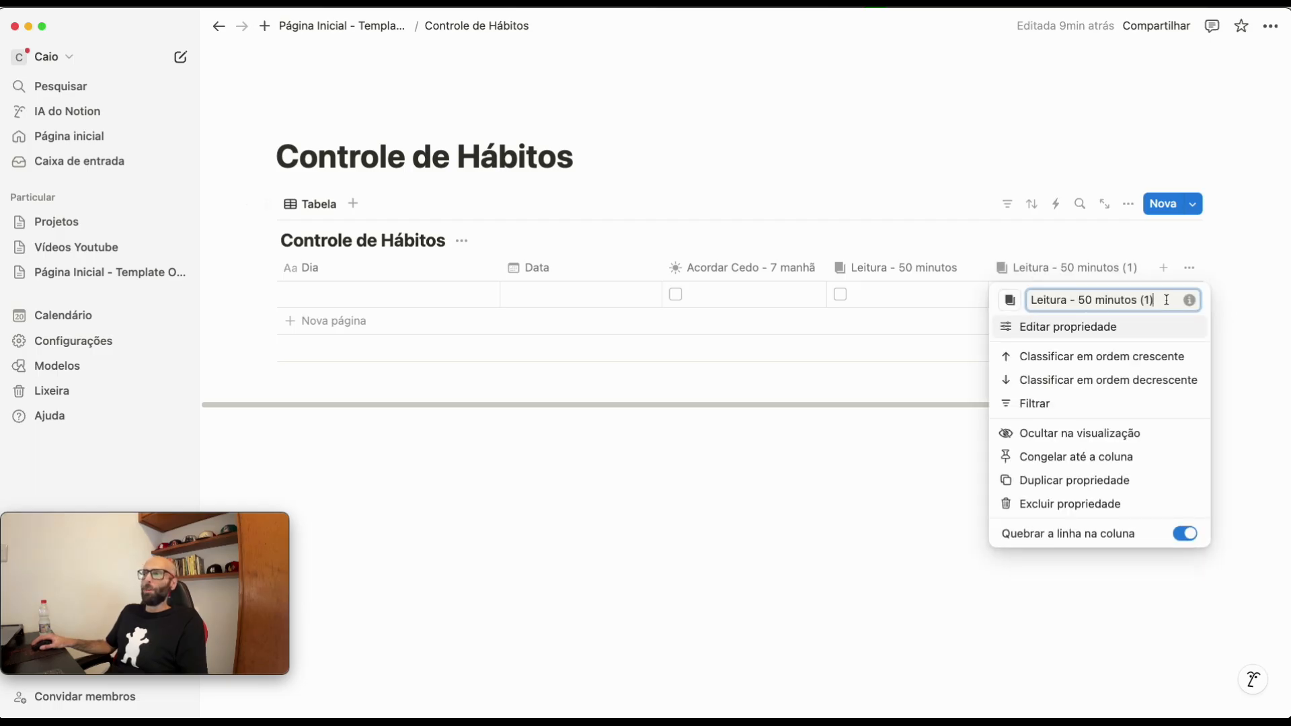
key(super+a)
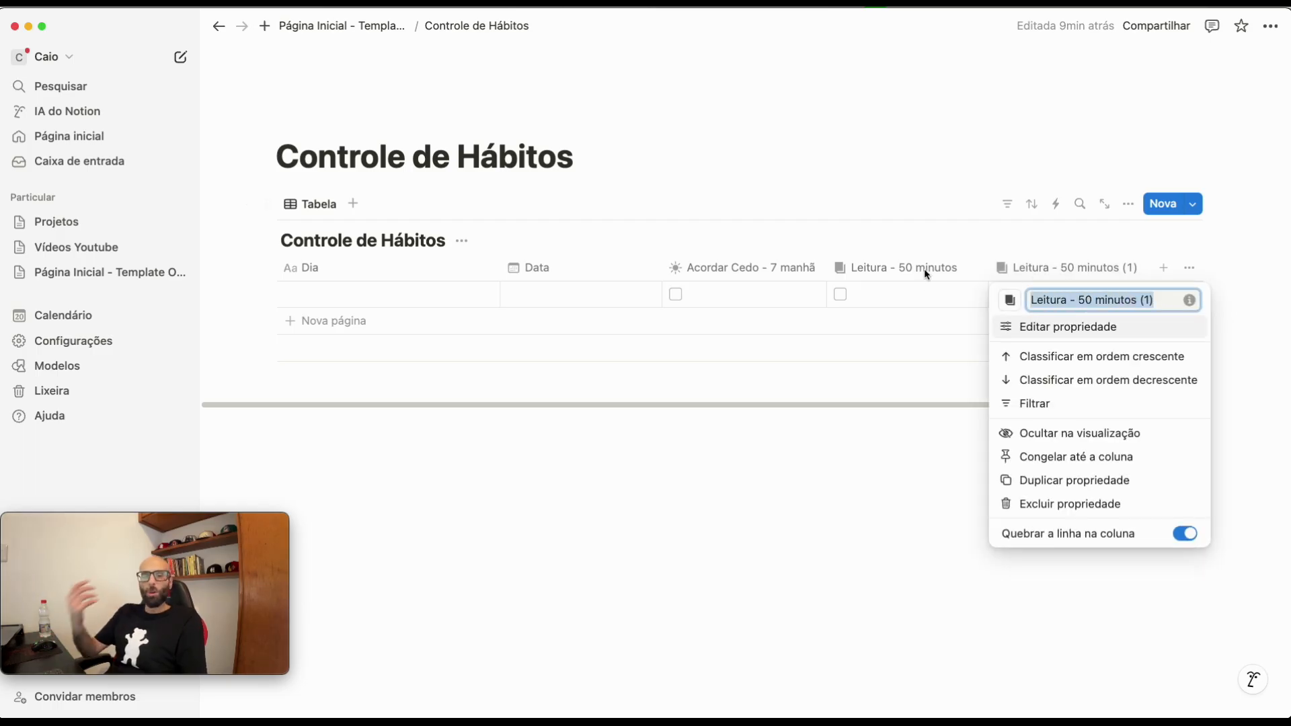
text(Gravar Vídeo)
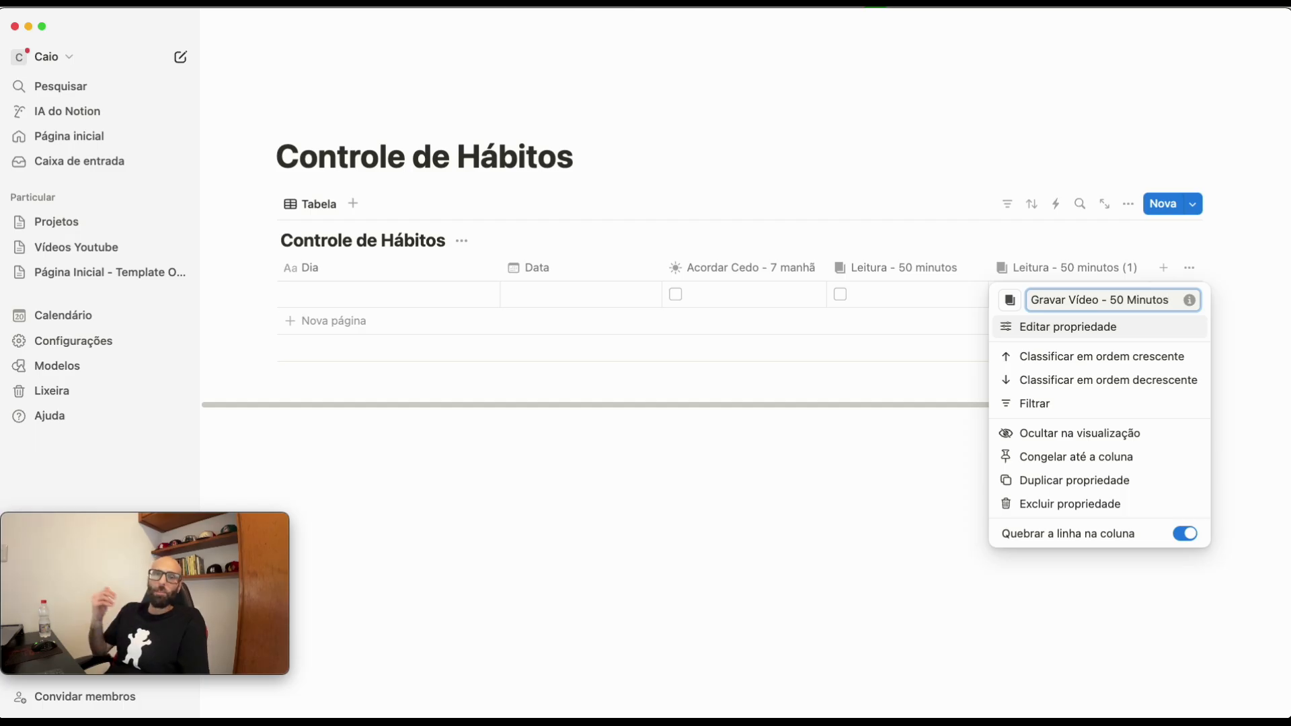
- Filter the property icons by "film" and give the "Gravar Vídeo - 50 Minutos" property the movie camera icon
click(1010, 306)
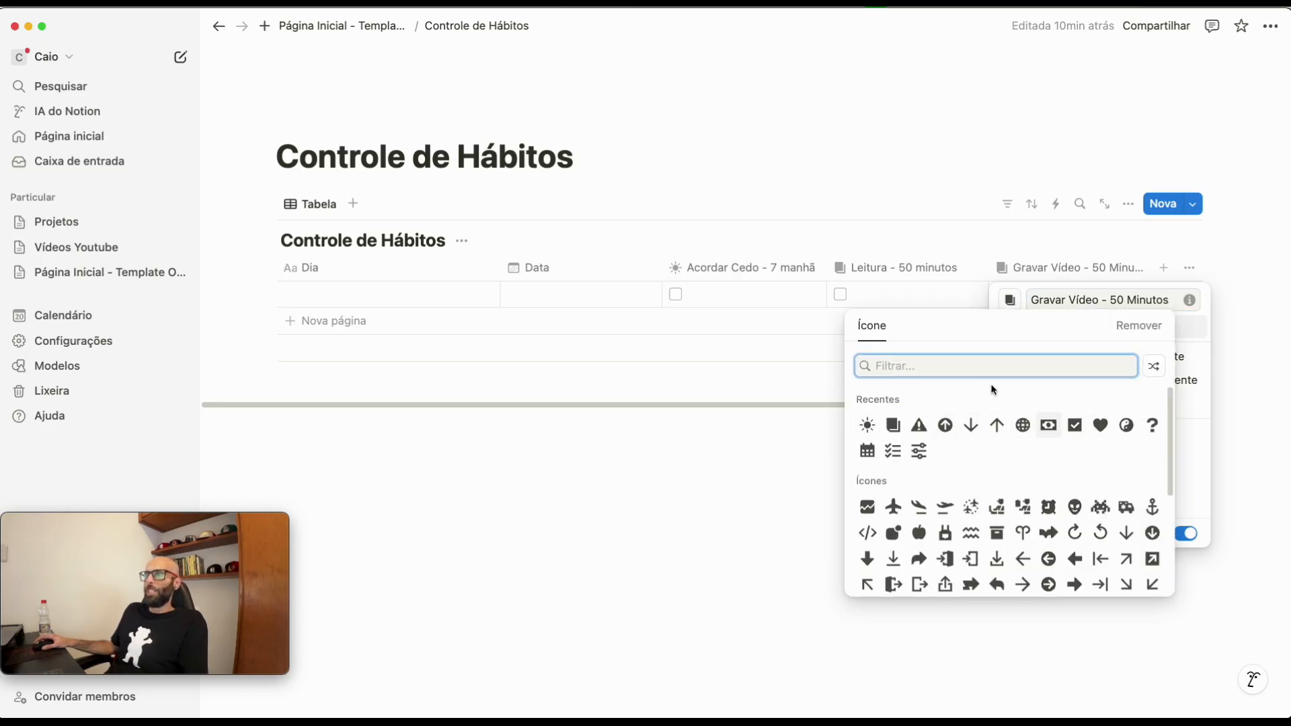
text(film)
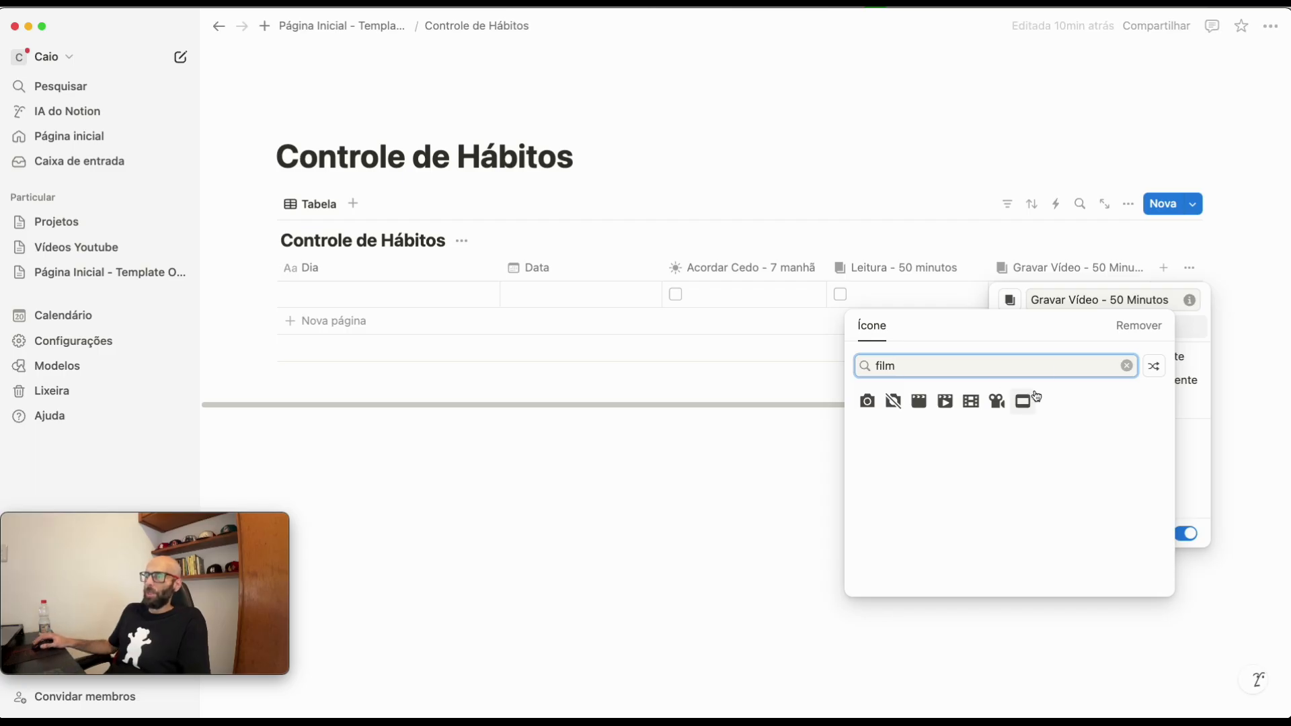
click(999, 404)
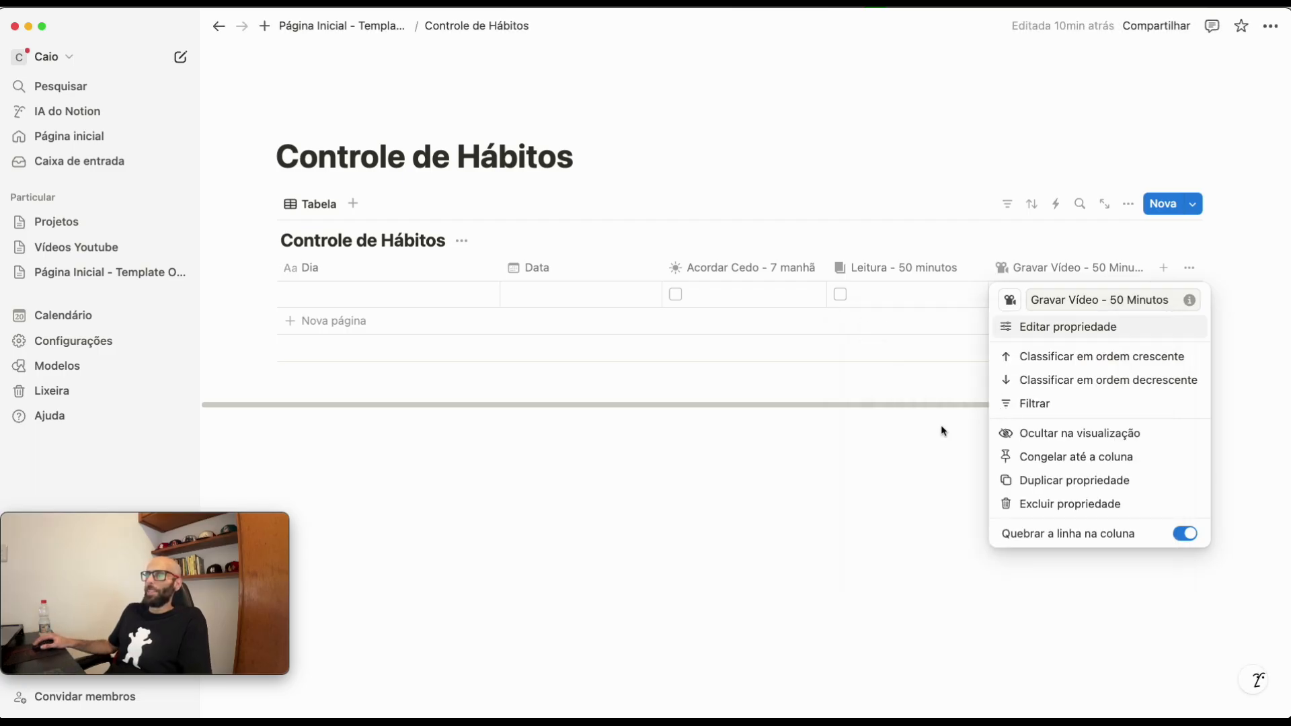
click(878, 467)
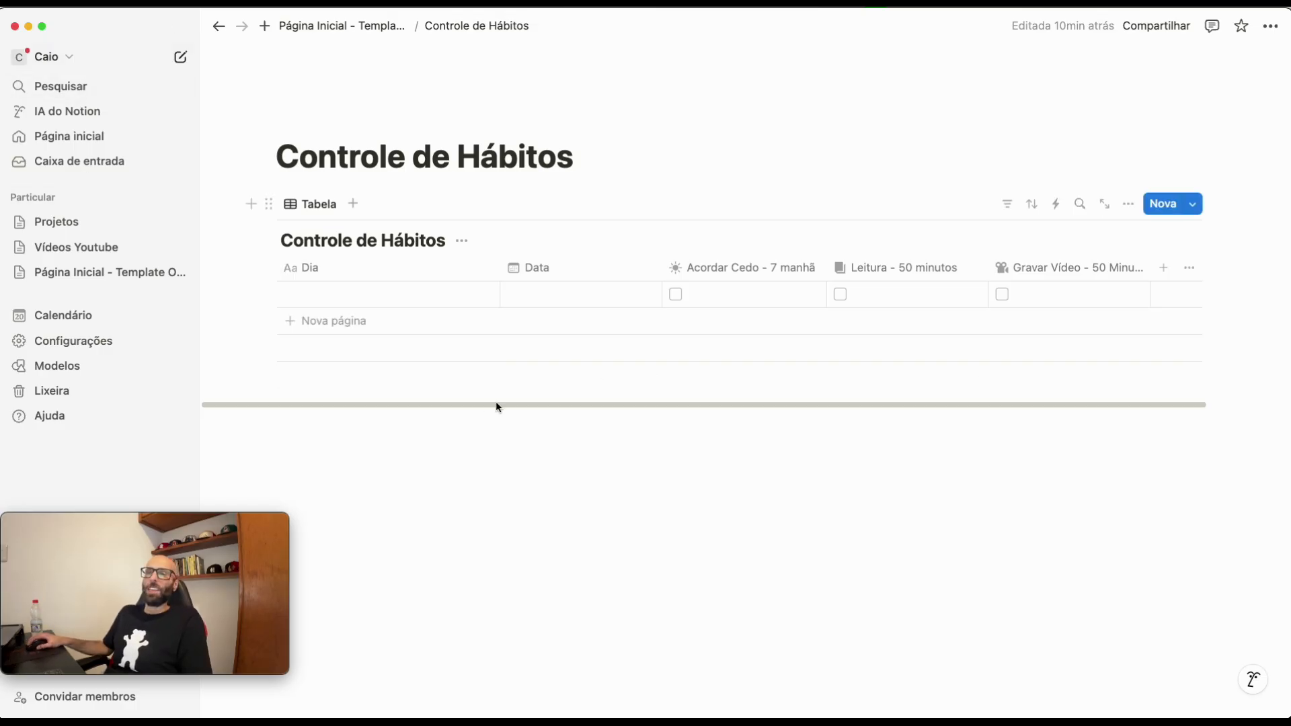
- Duplicate the "Gravar Vídeo - 50 Minutos" property and rename the copy "Exercícios - 30 minutos"
scroll(558, 407, right, 3)
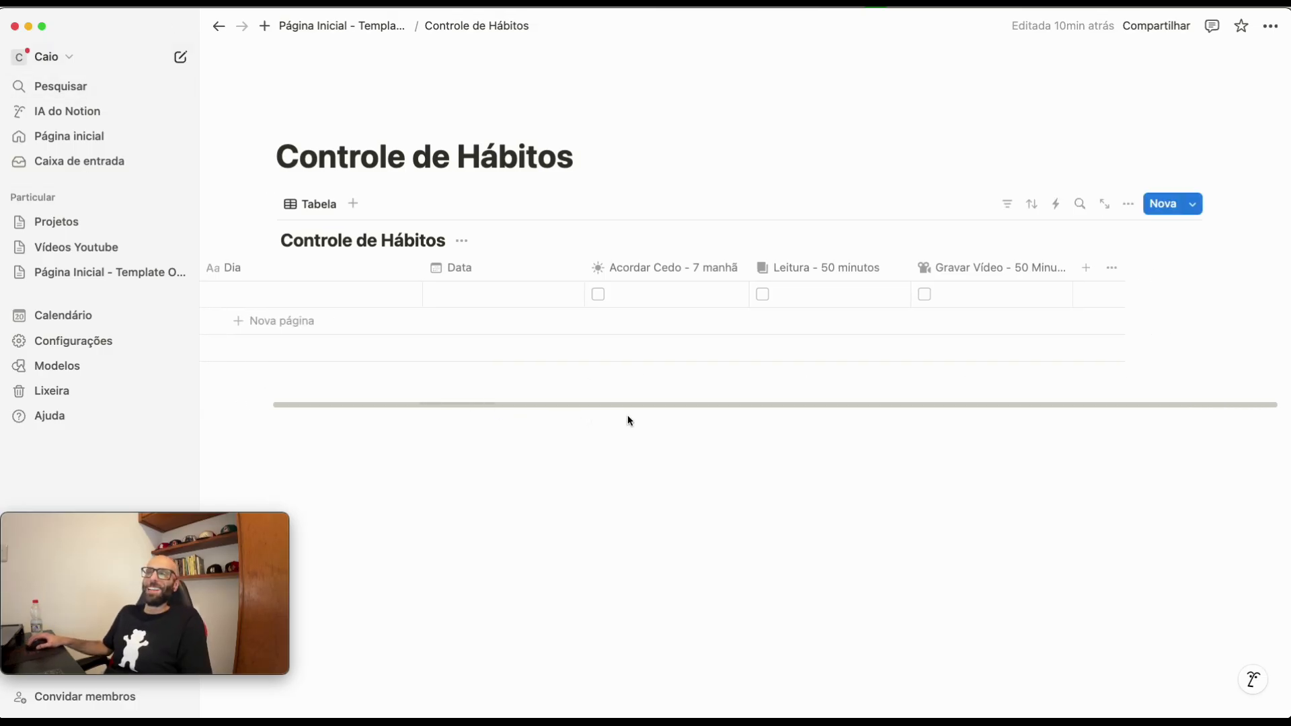
click(940, 272)
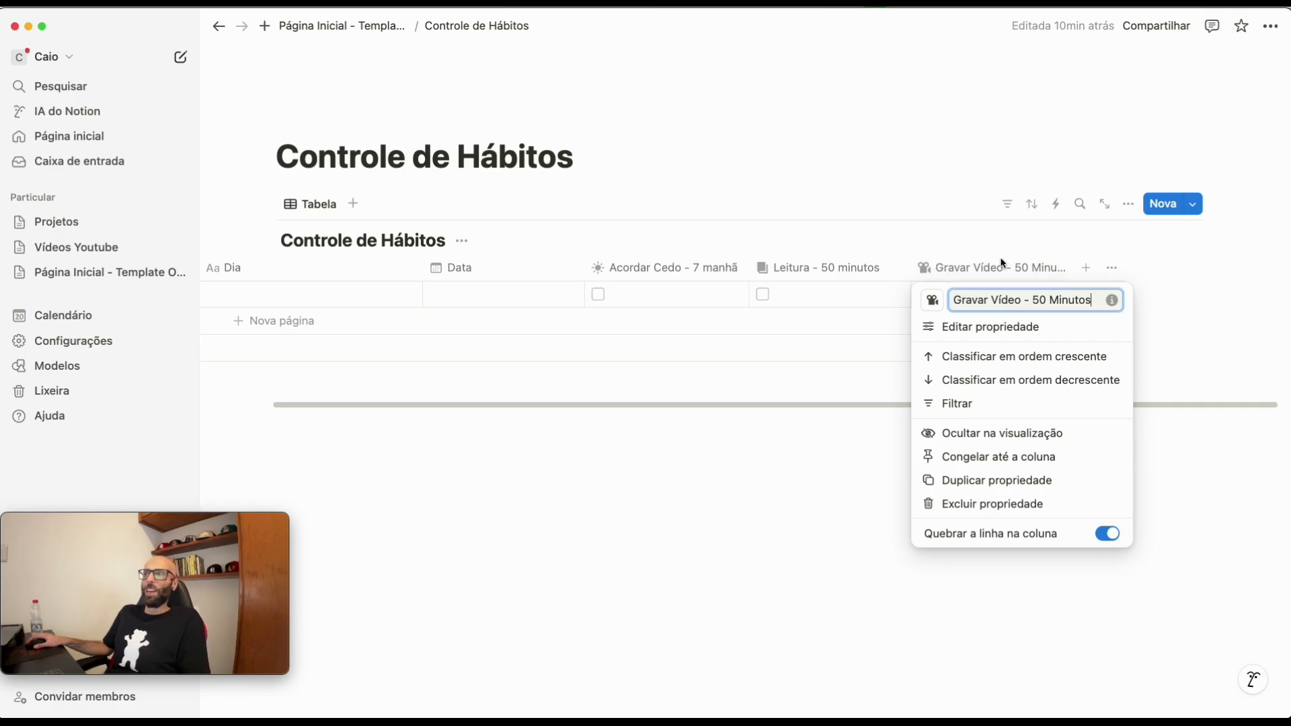
click(964, 480)
scroll(1083, 406, right, 1)
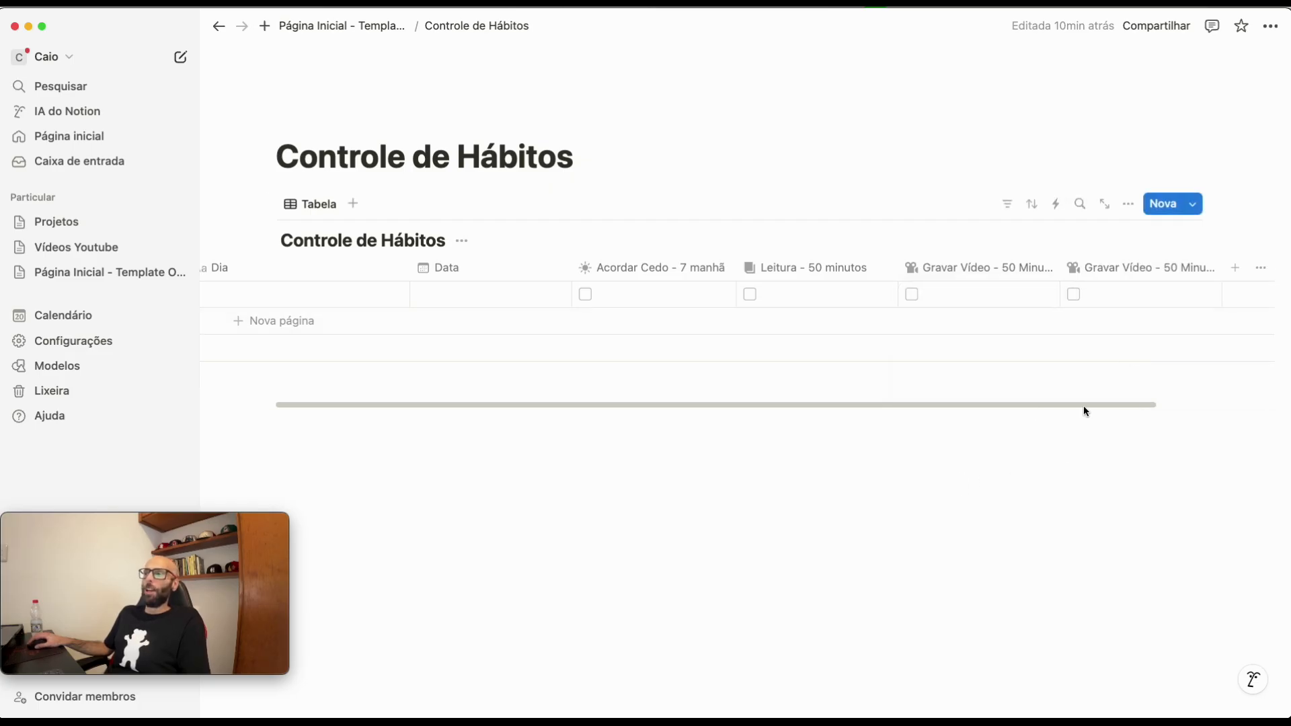
drag(1083, 405, 1213, 390)
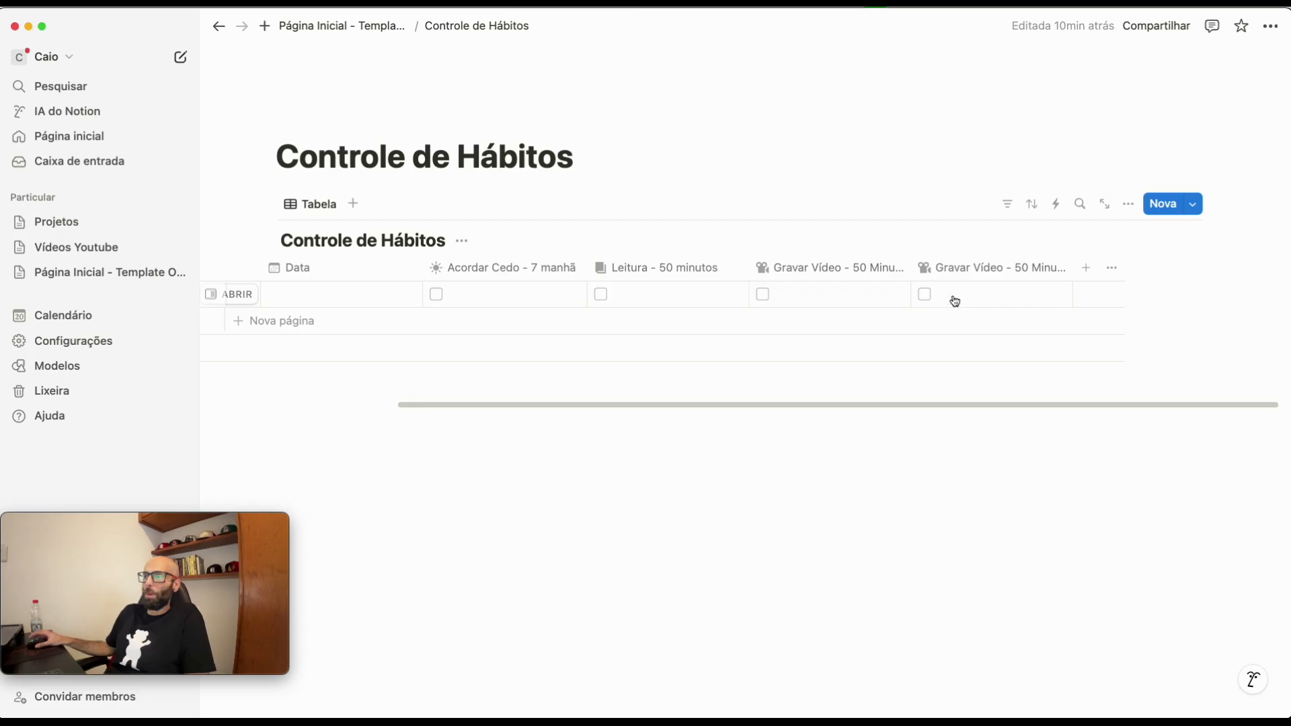
click(991, 277)
triple_click(998, 296)
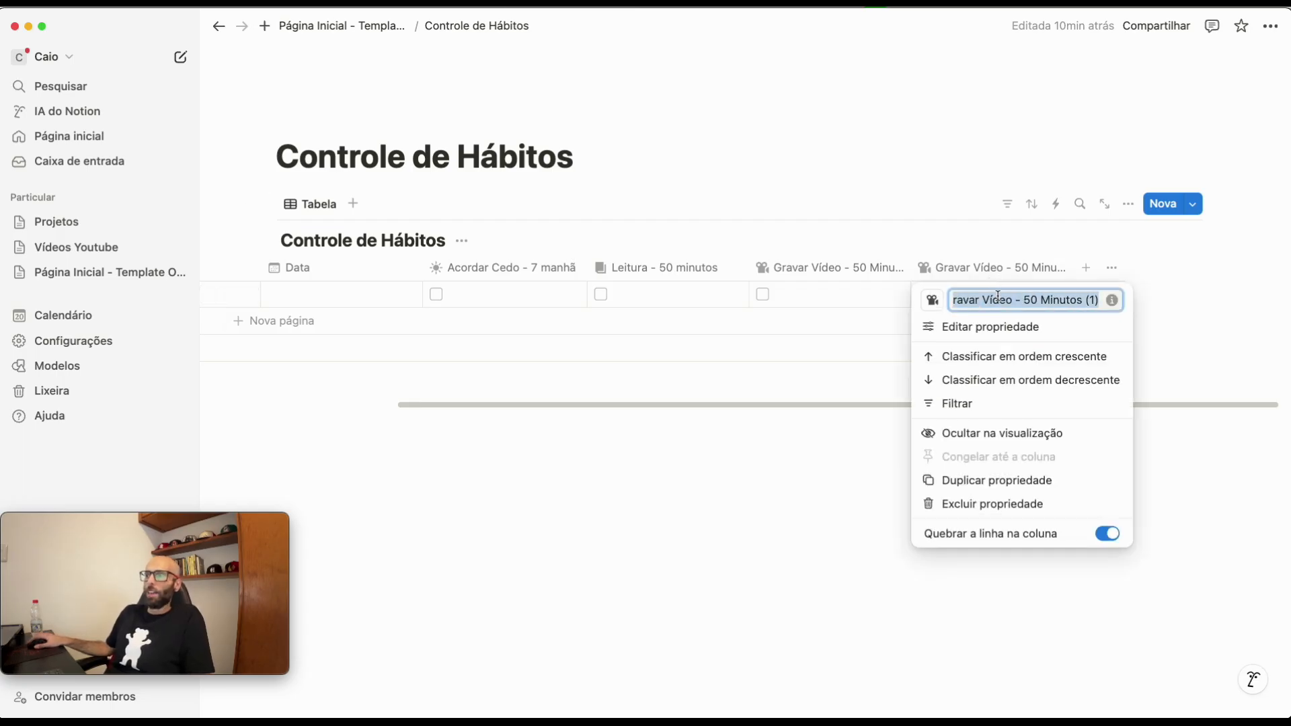
text(Exercícios - 30 minutos)
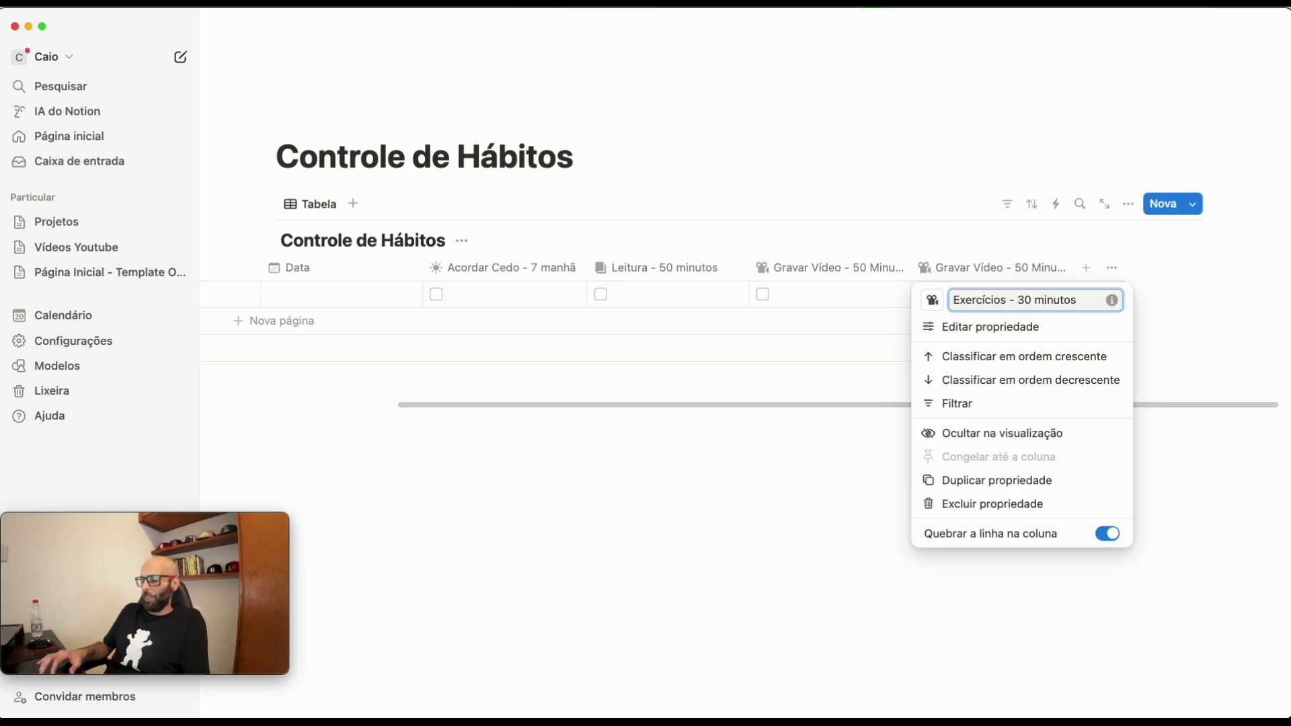
- Complete the exercise property's name as "Exercícios - 30 minutos / dia", filter the icons by "run" and assign the running figure icon
text(a)
click(706, 530)
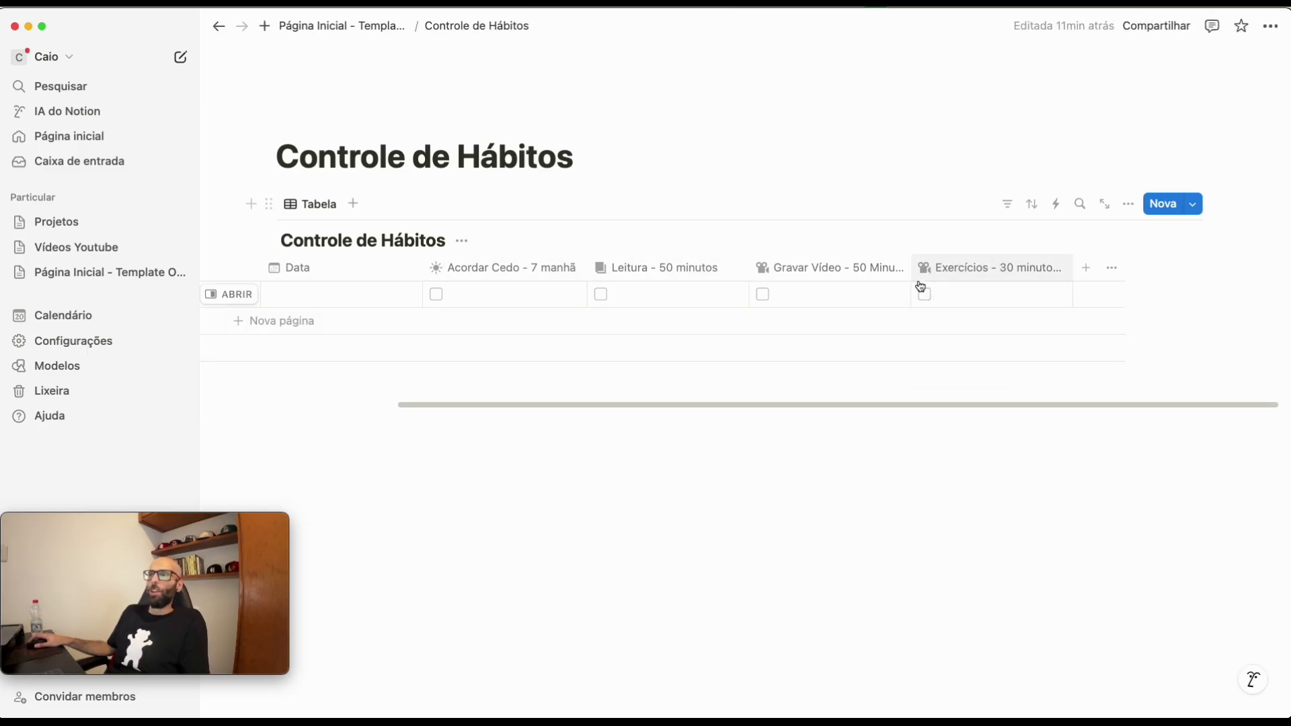
click(936, 272)
click(932, 300)
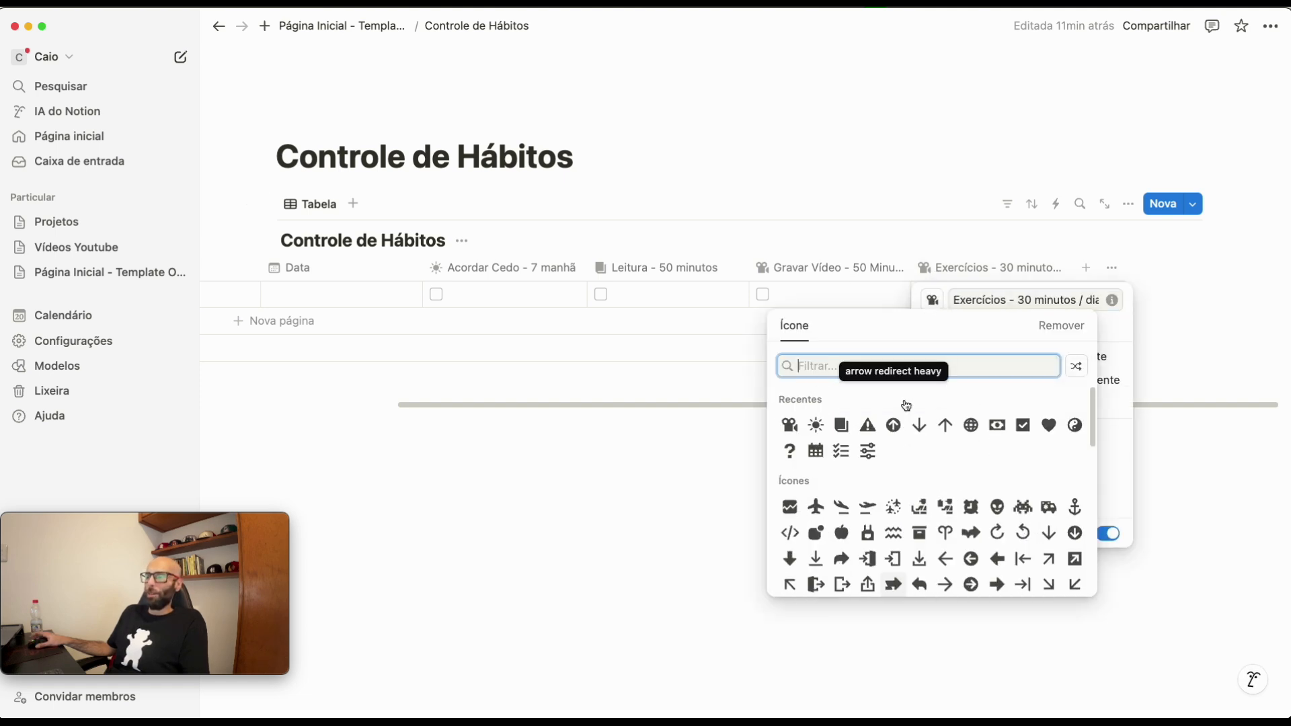
text(run)
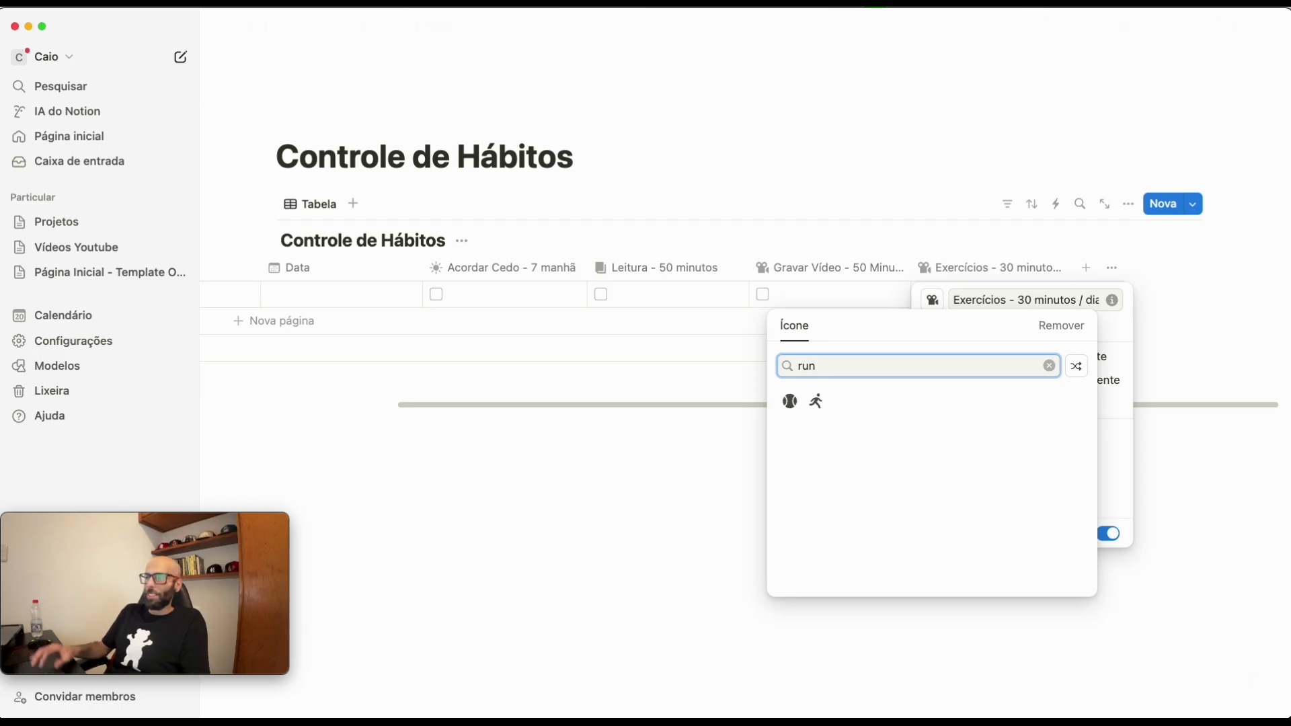
click(816, 404)
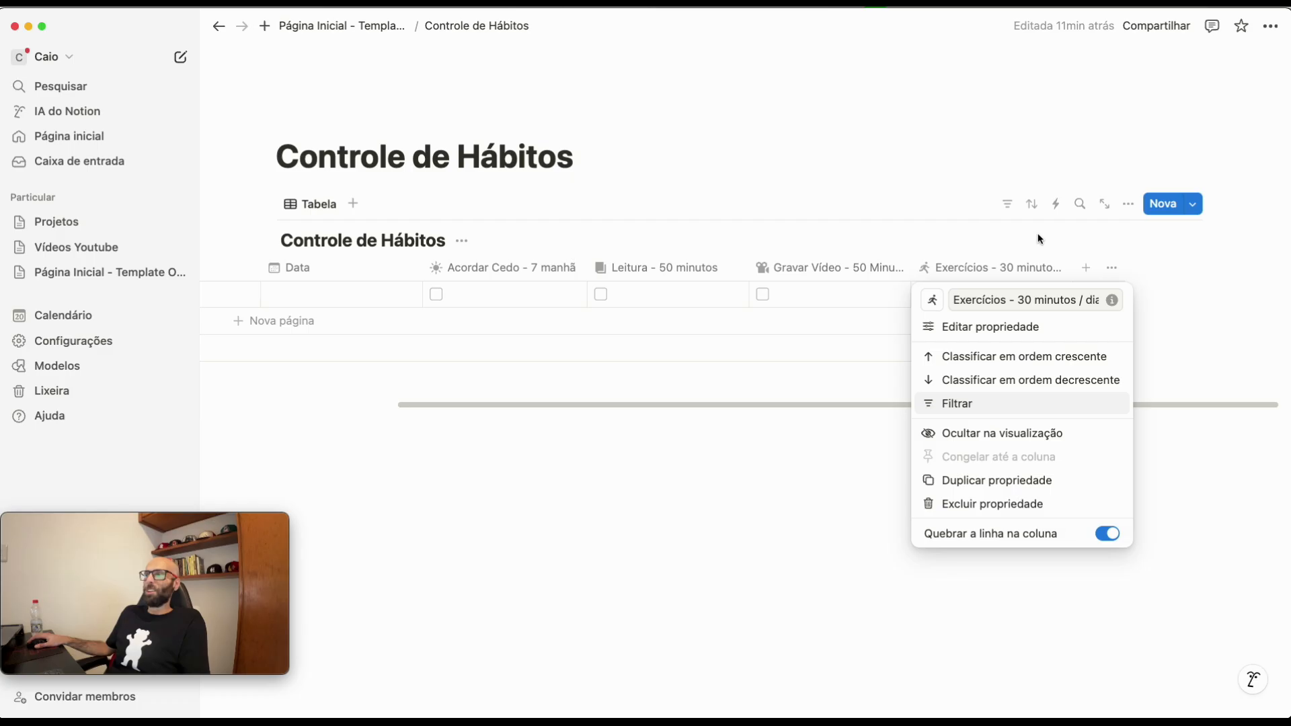
click(1008, 244)
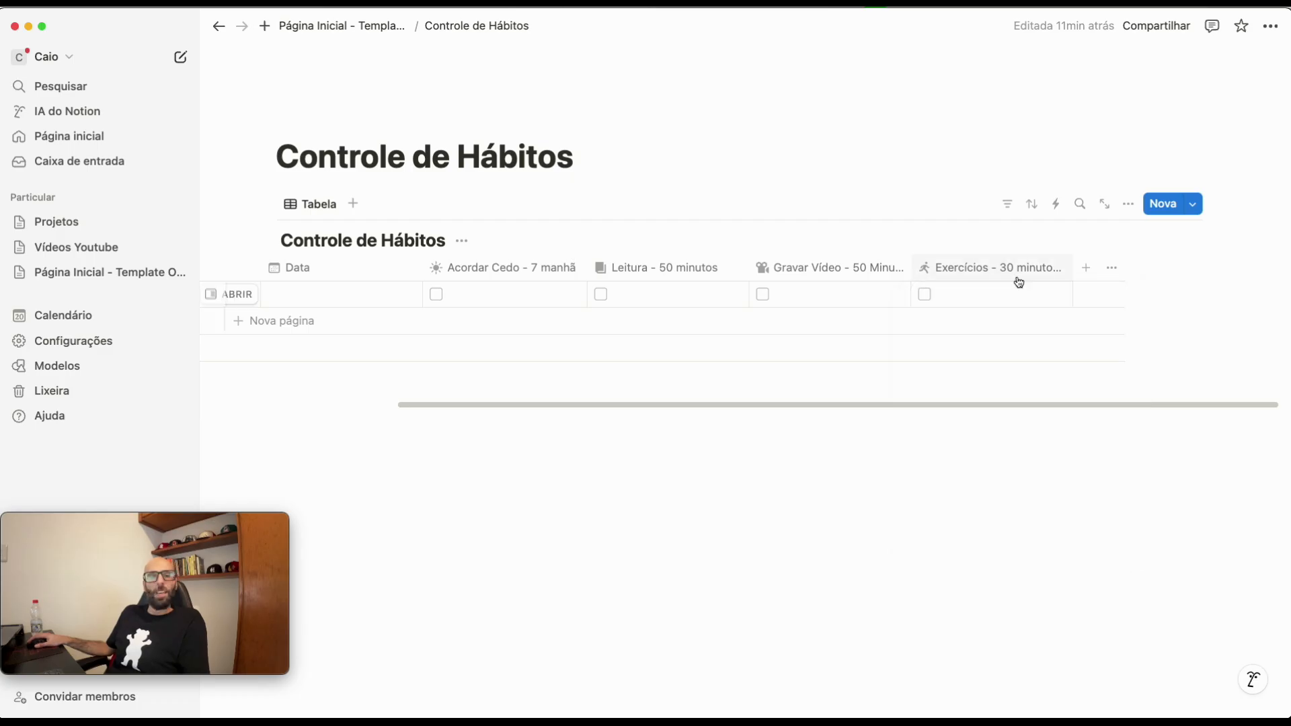
- Duplicate the "Exercícios - 30 minutos / dia" property and rename the copy "Escrever - 30 min / dia"
click(972, 273)
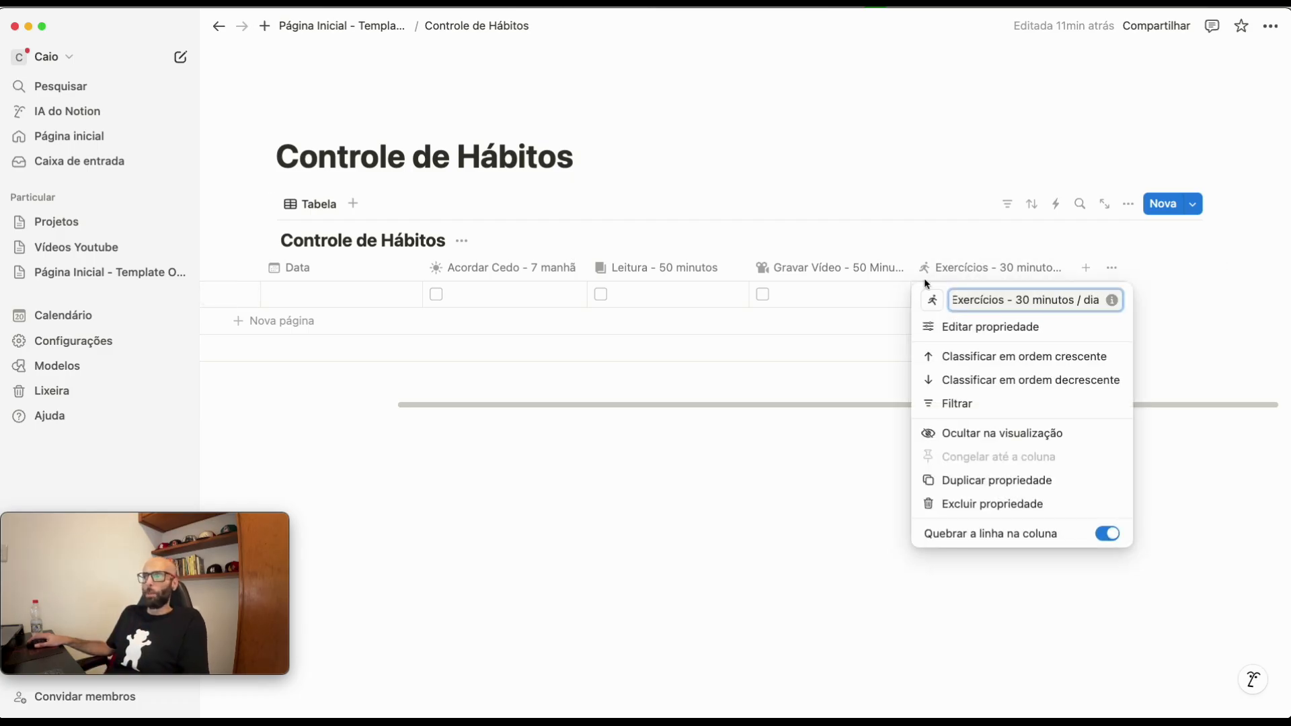
click(979, 484)
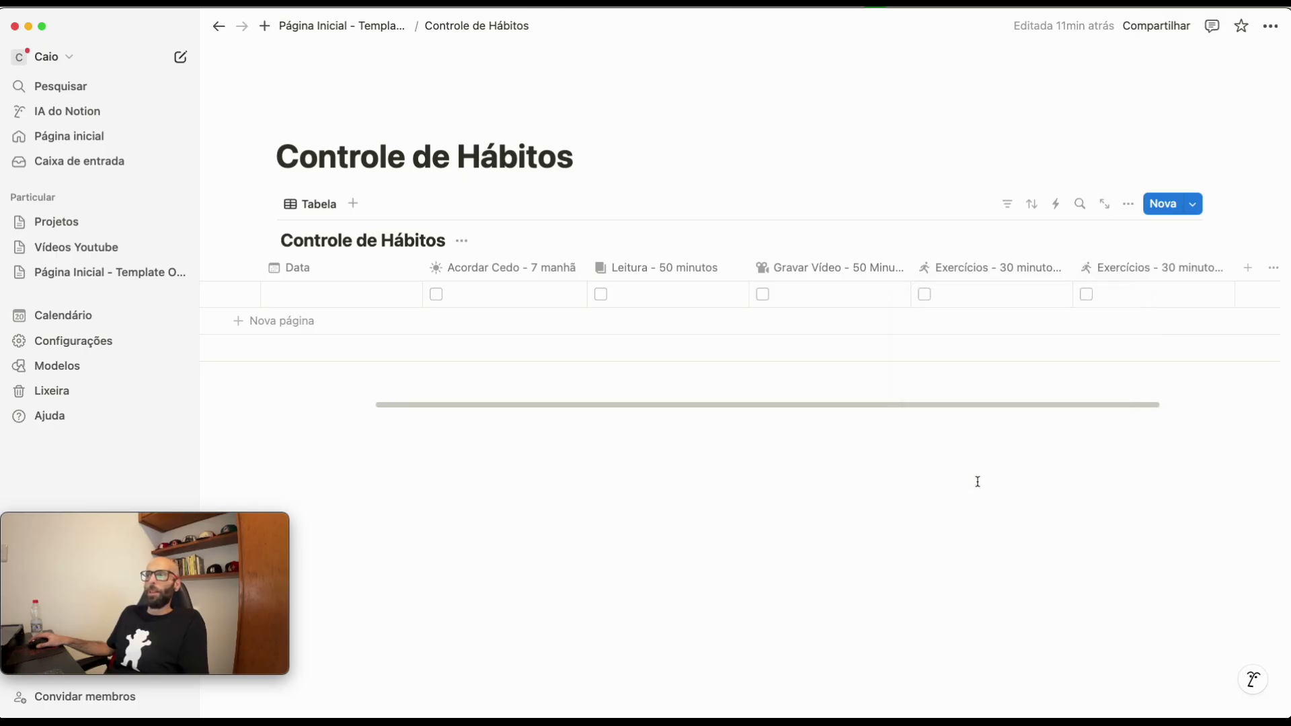
click(1131, 271)
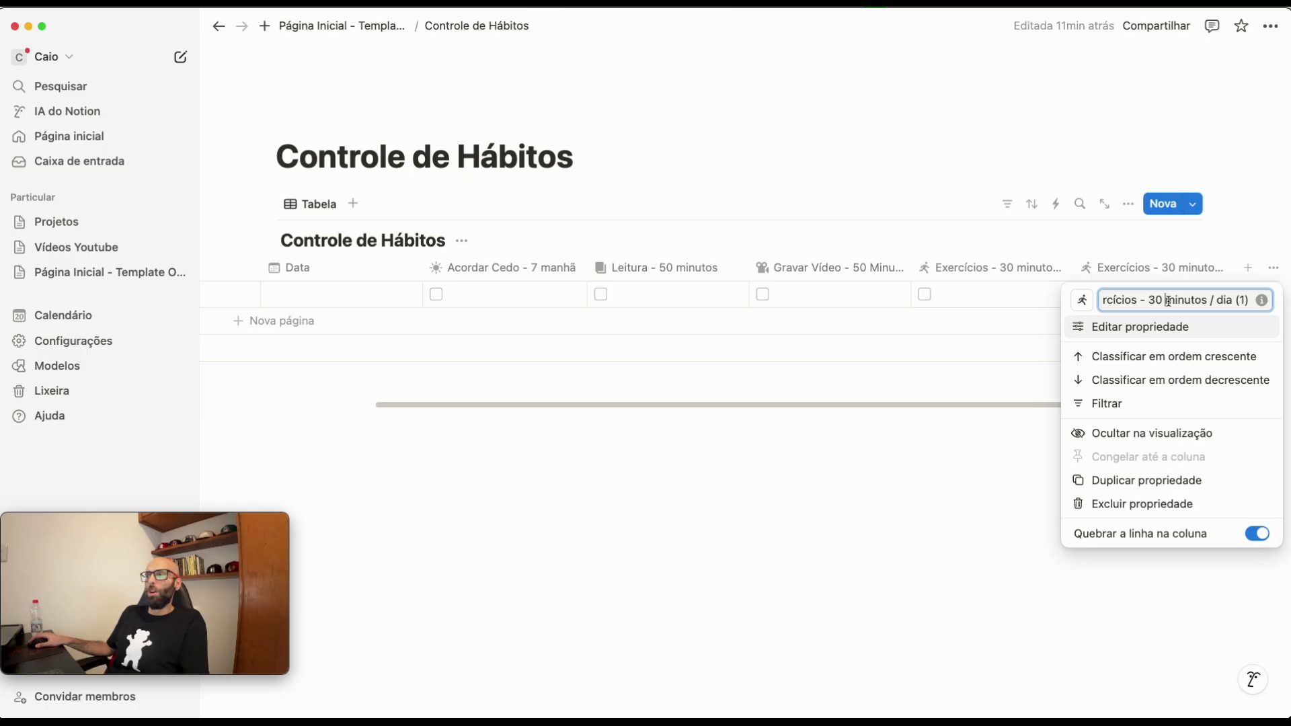
key(super+a)
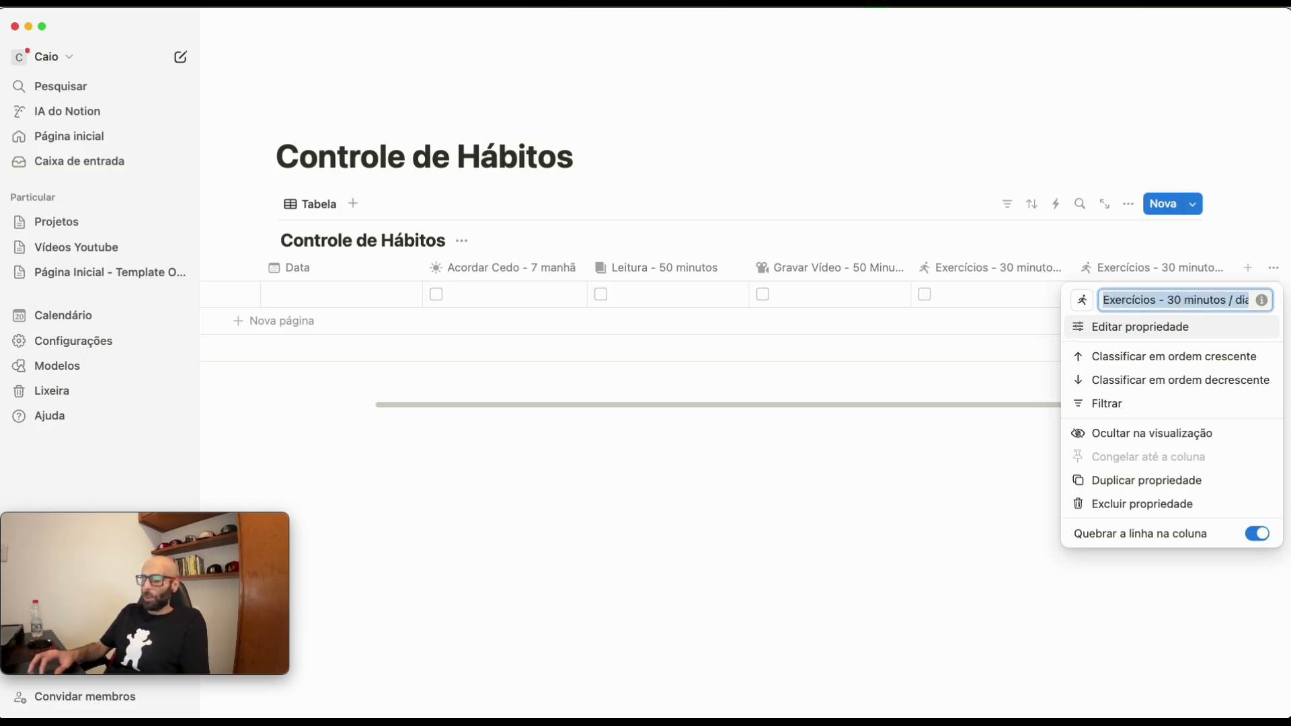
text(Escrever)
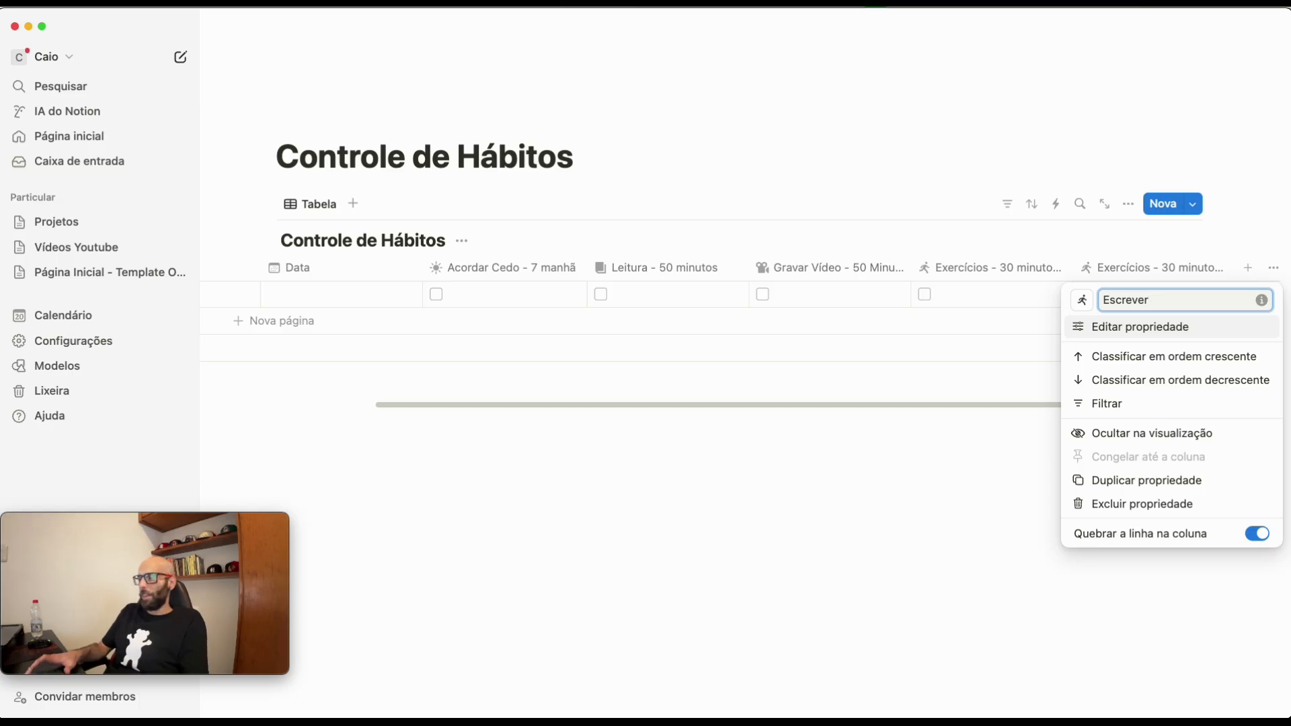
text( - 30)
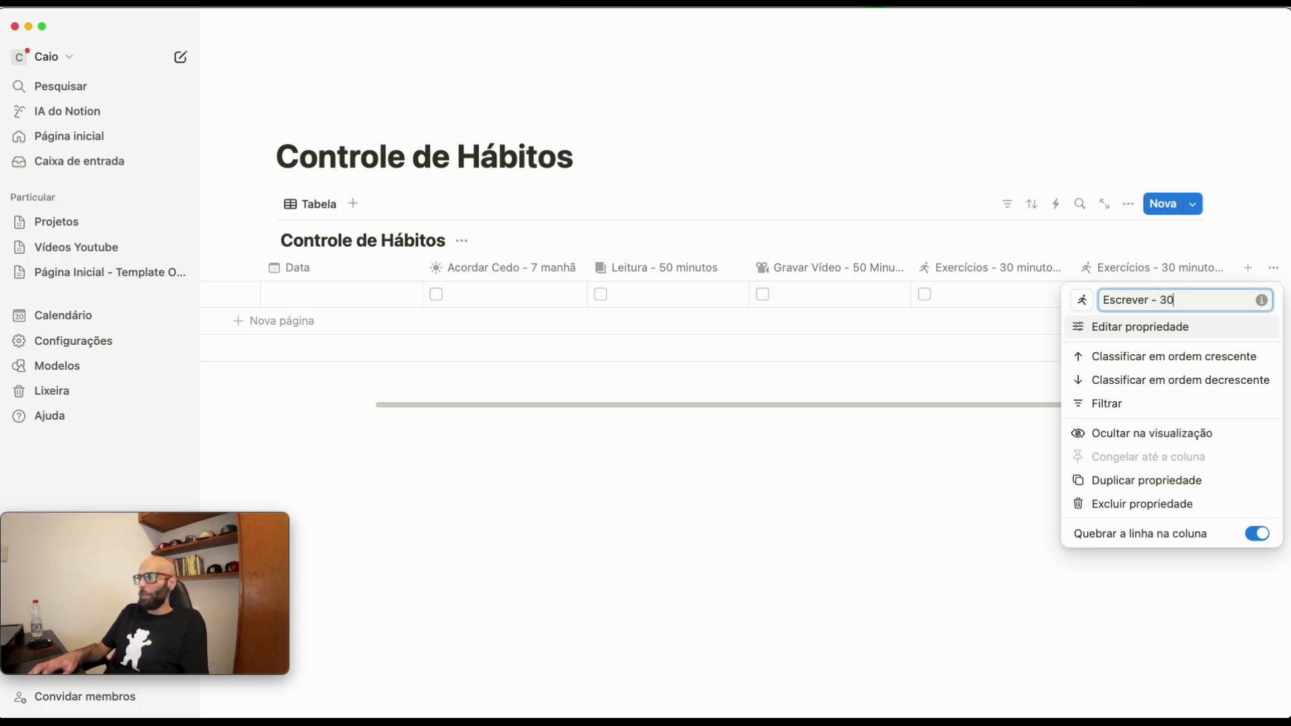
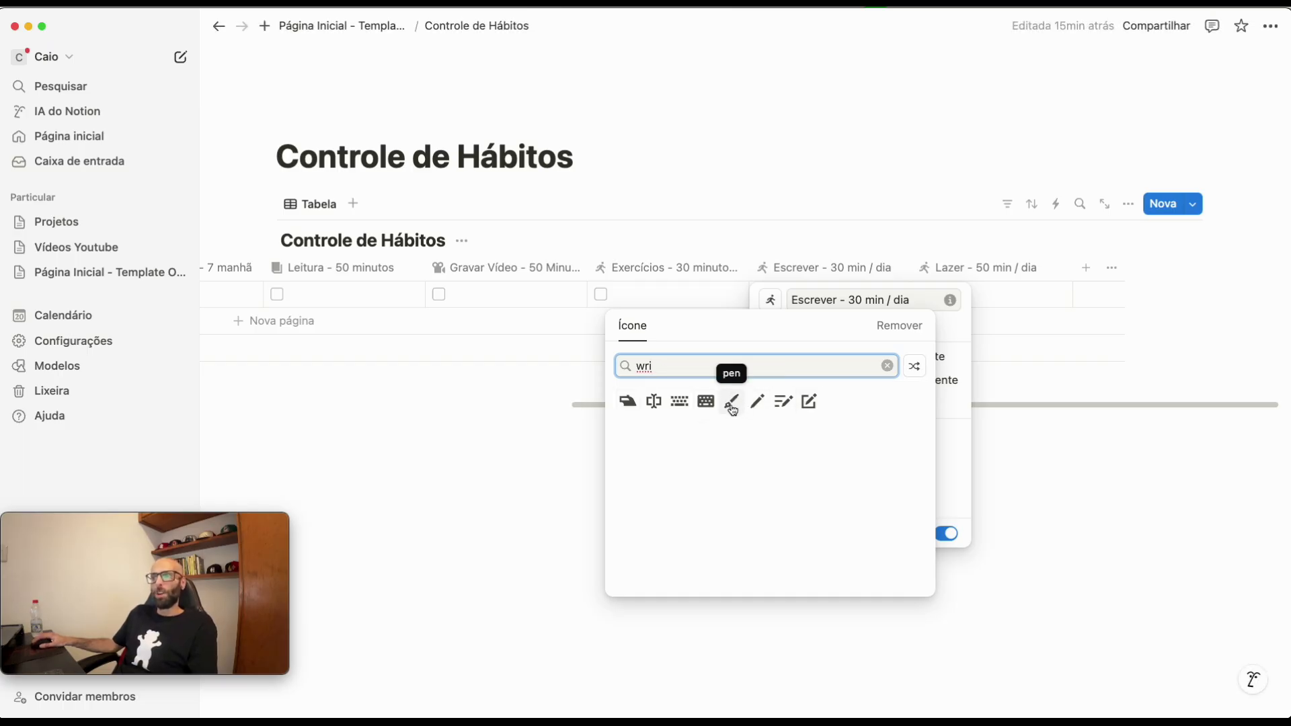
- Give the "Escrever - 30 min / dia" property the pencil icon
click(753, 406)
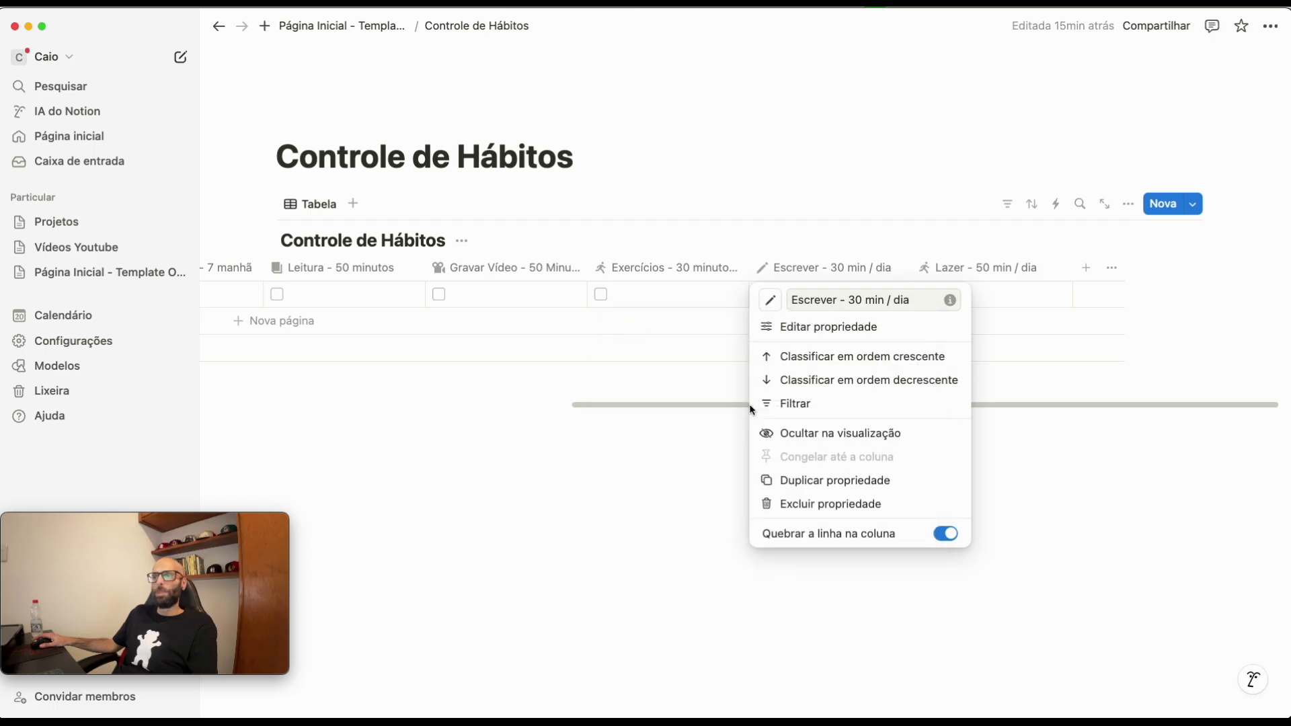
click(1052, 232)
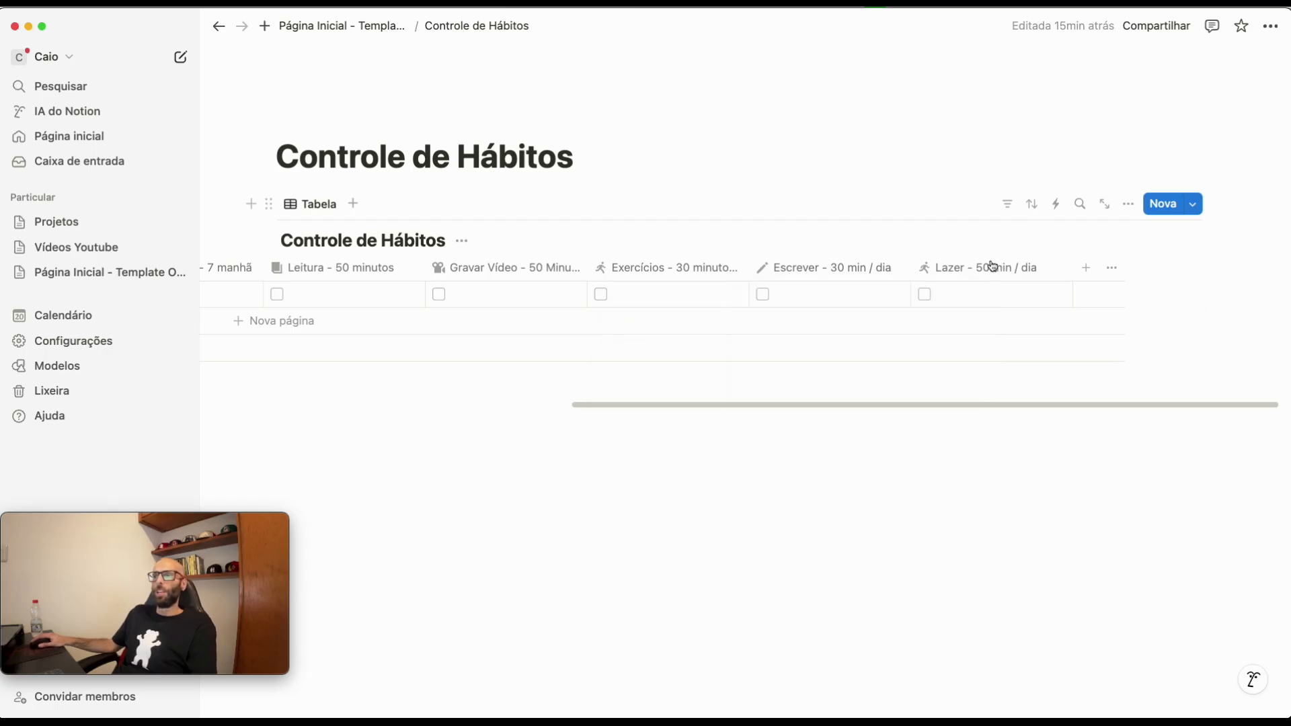
- Filter the property icons by "bike" and give the "Lazer - 50 min / dia" property the first bike icon
click(924, 272)
click(934, 301)
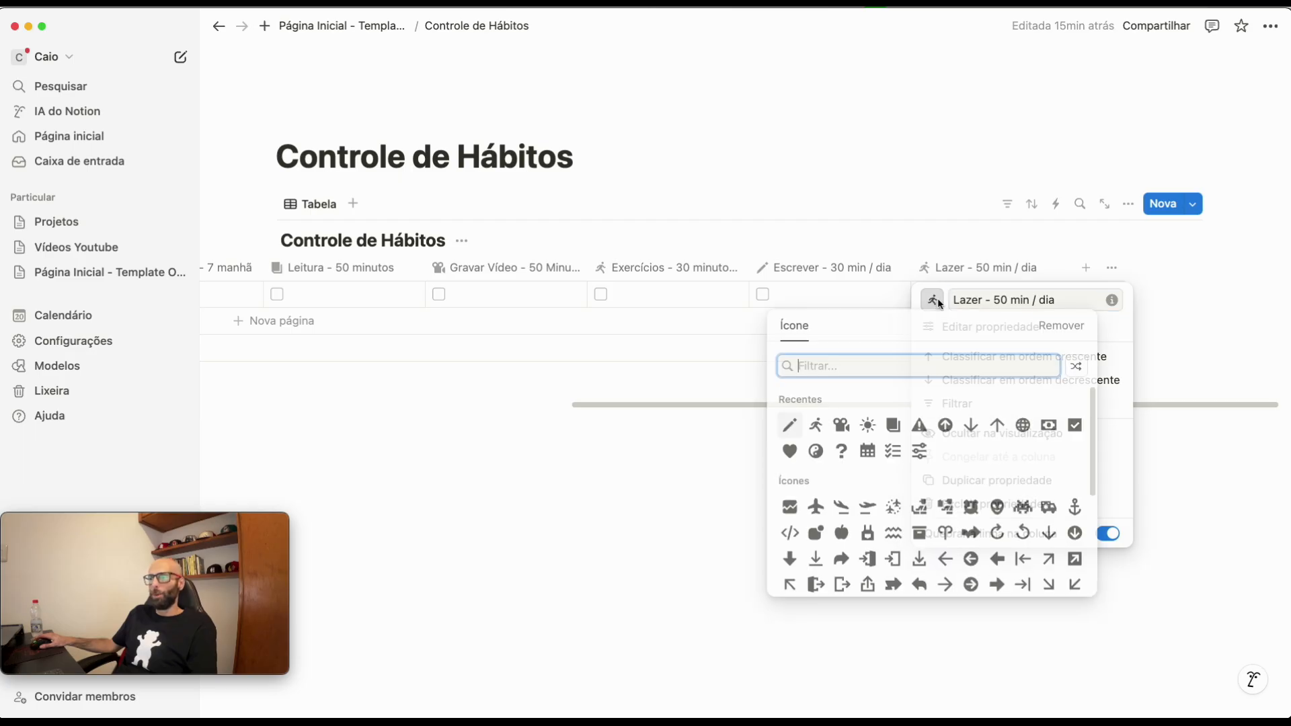
text(bike)
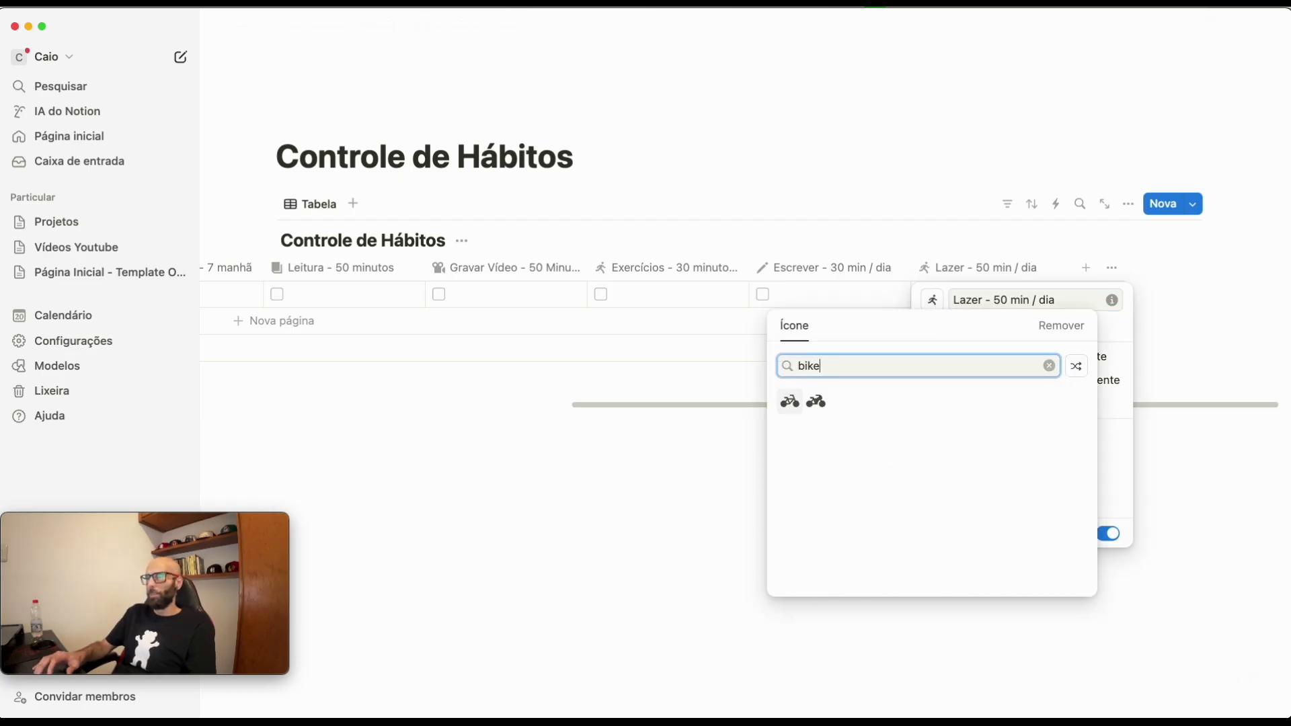
click(791, 402)
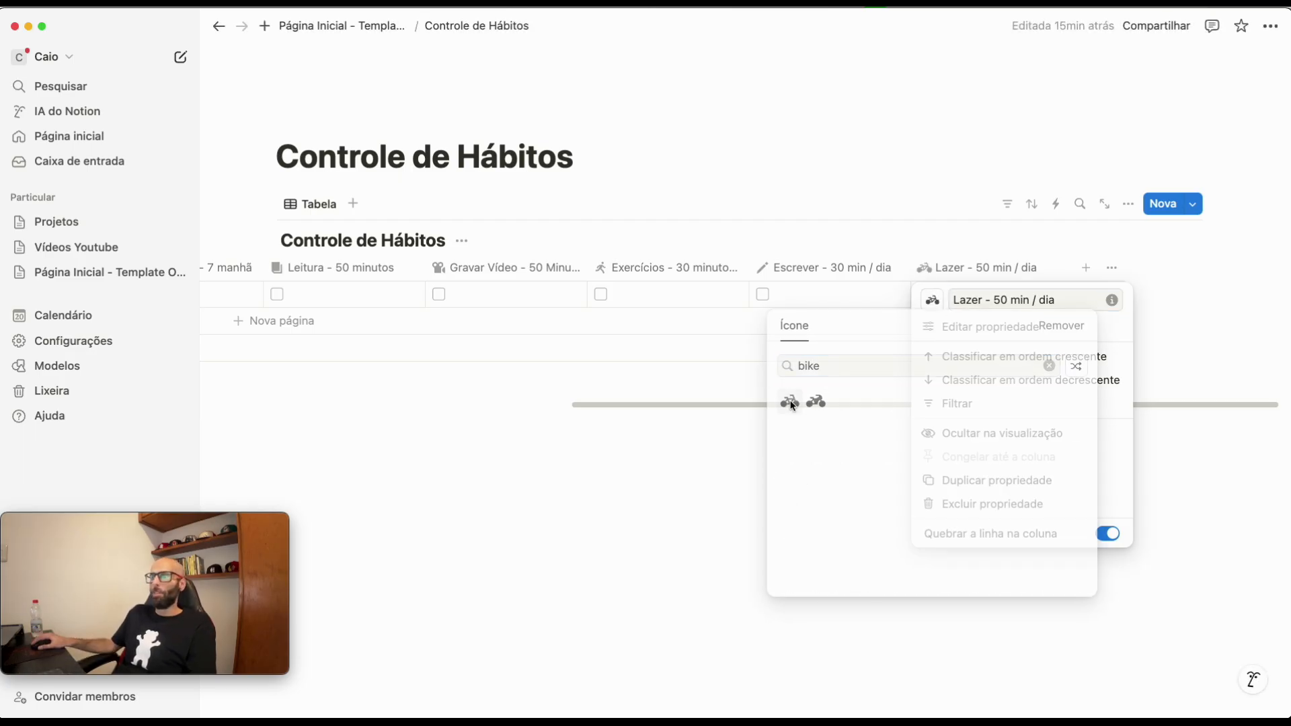
click(699, 486)
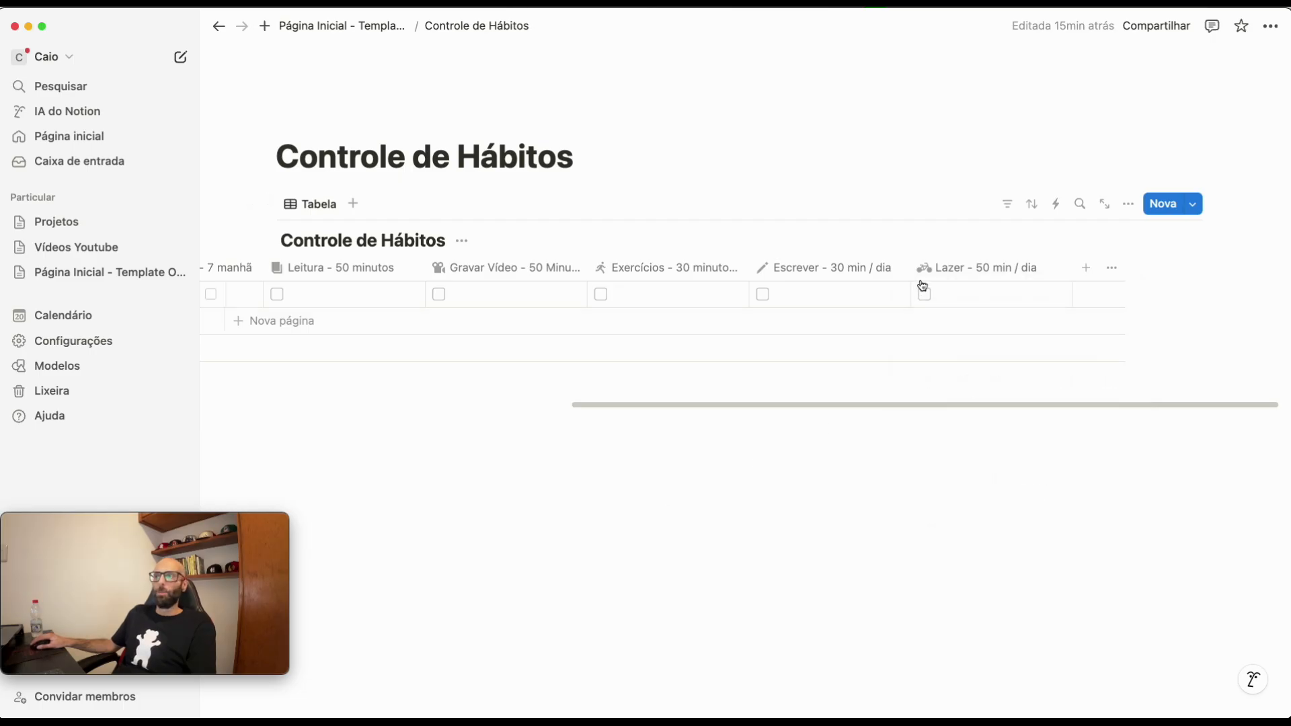
- Filter the property icons by "game" and give the "Lazer - 50 min / dia" property the game controller icon
click(923, 271)
click(932, 300)
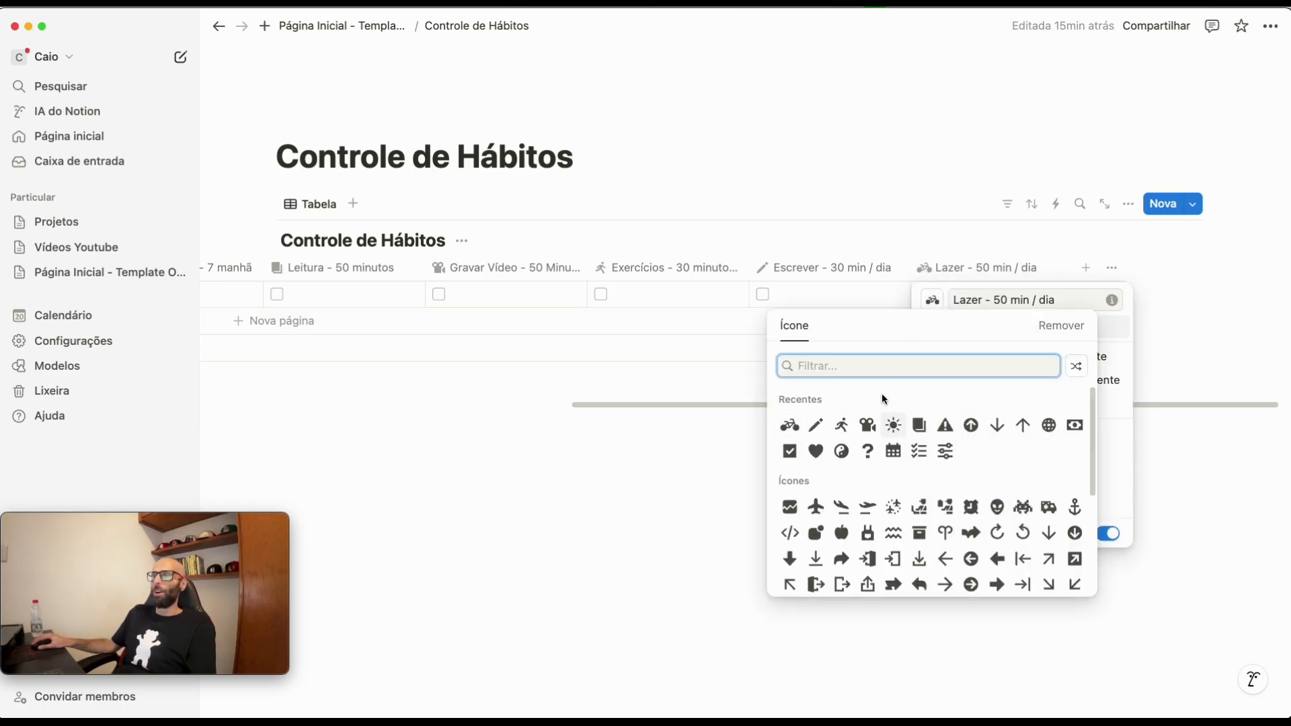
text(game)
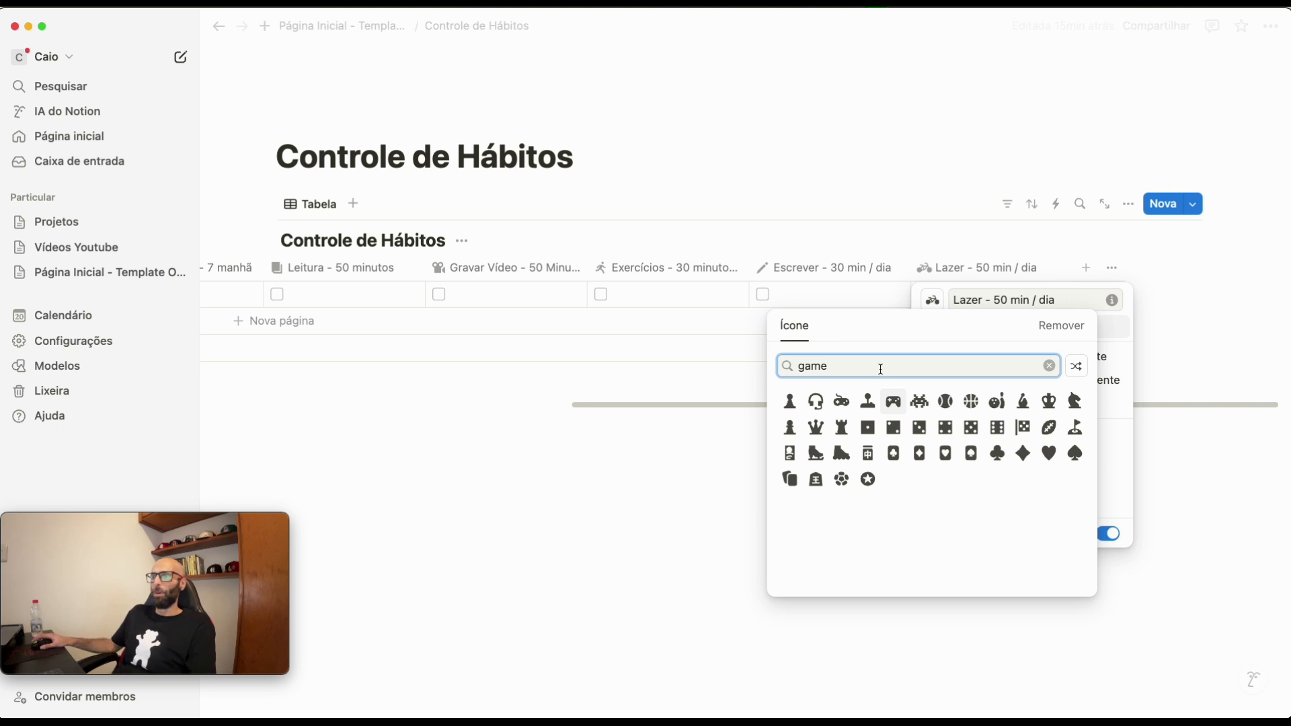
click(895, 403)
click(840, 531)
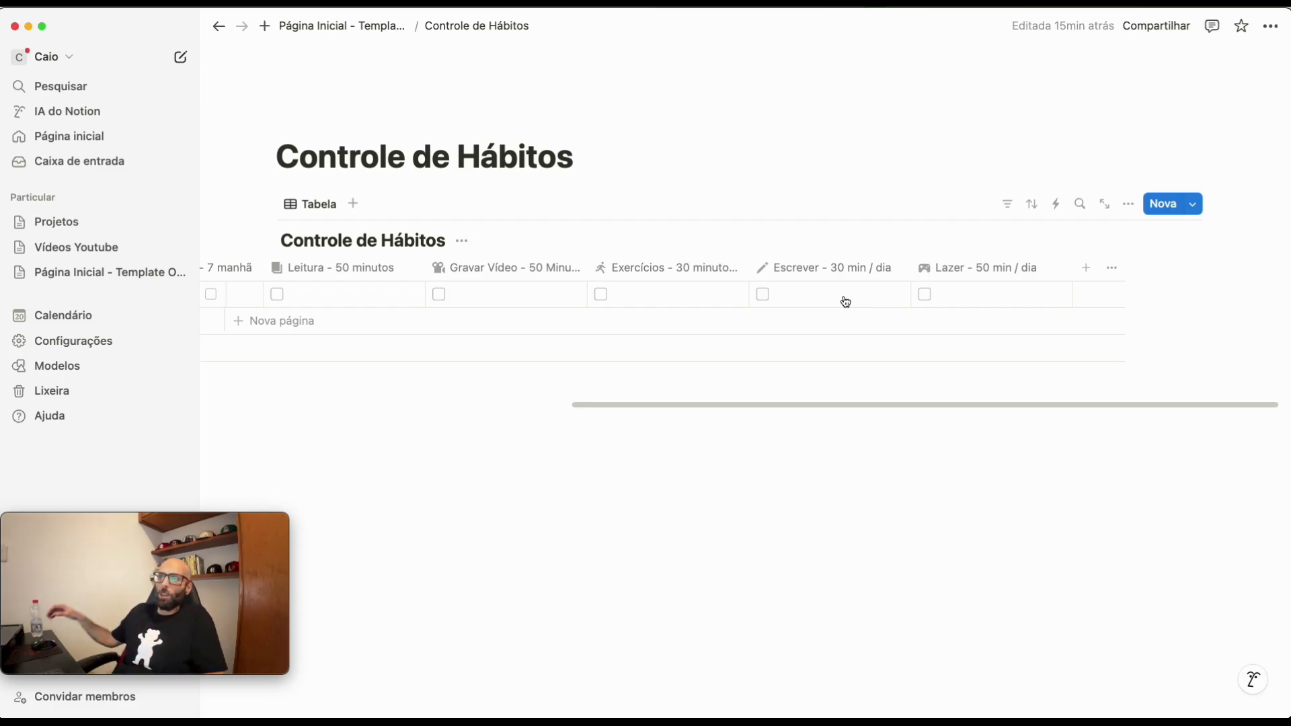
- Add a formula property after the "Lazer - 50 min / dia" column and name it "Progresso"
drag(765, 406, 289, 406)
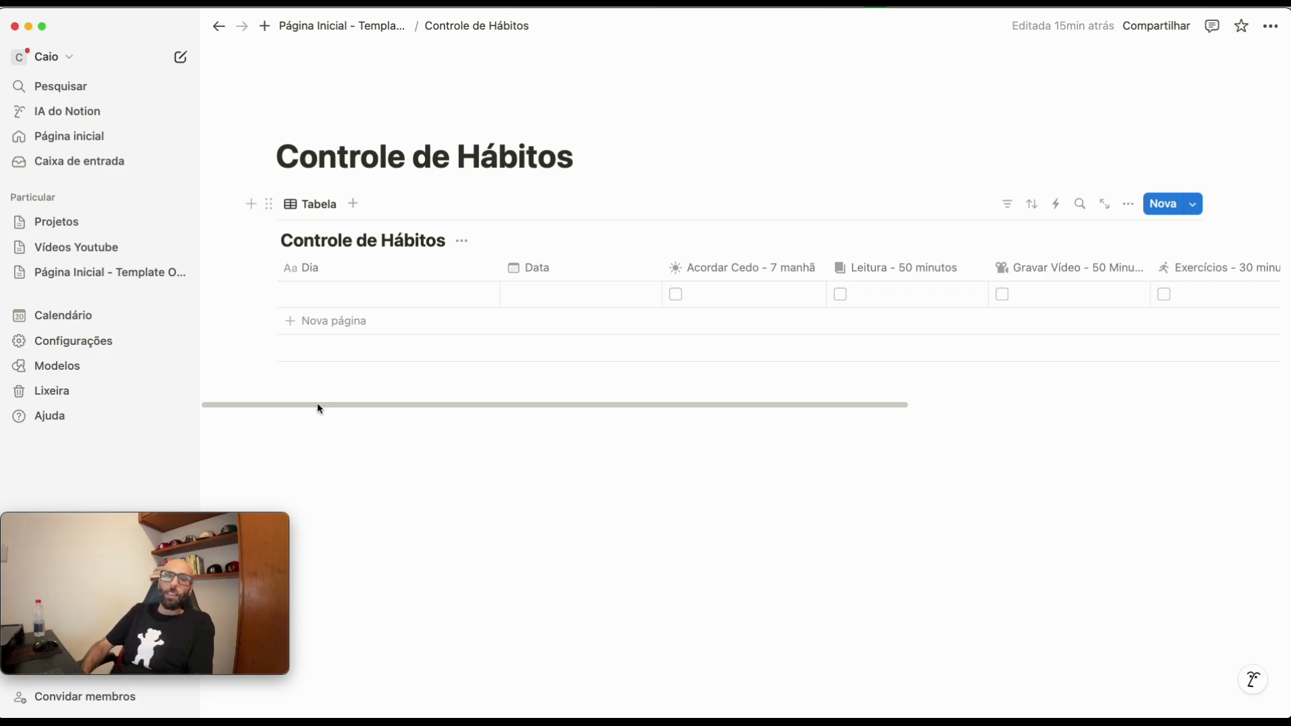
drag(317, 402, 728, 405)
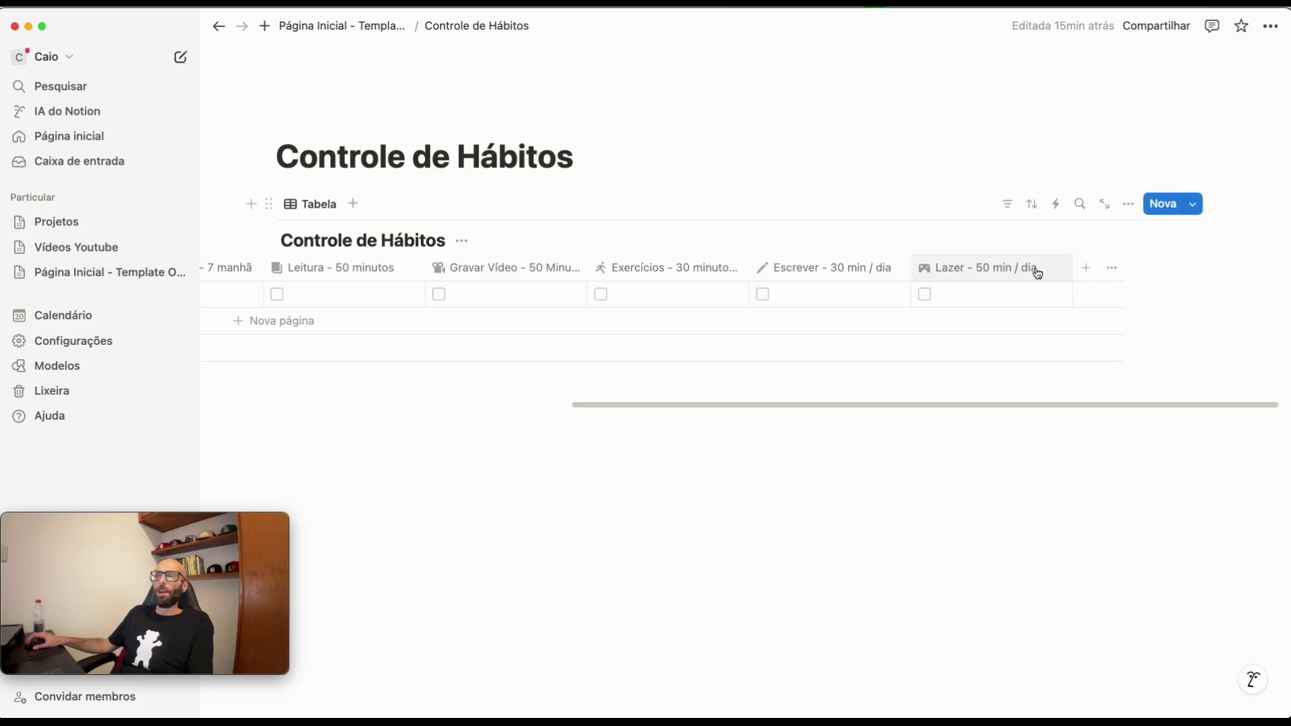
click(1085, 277)
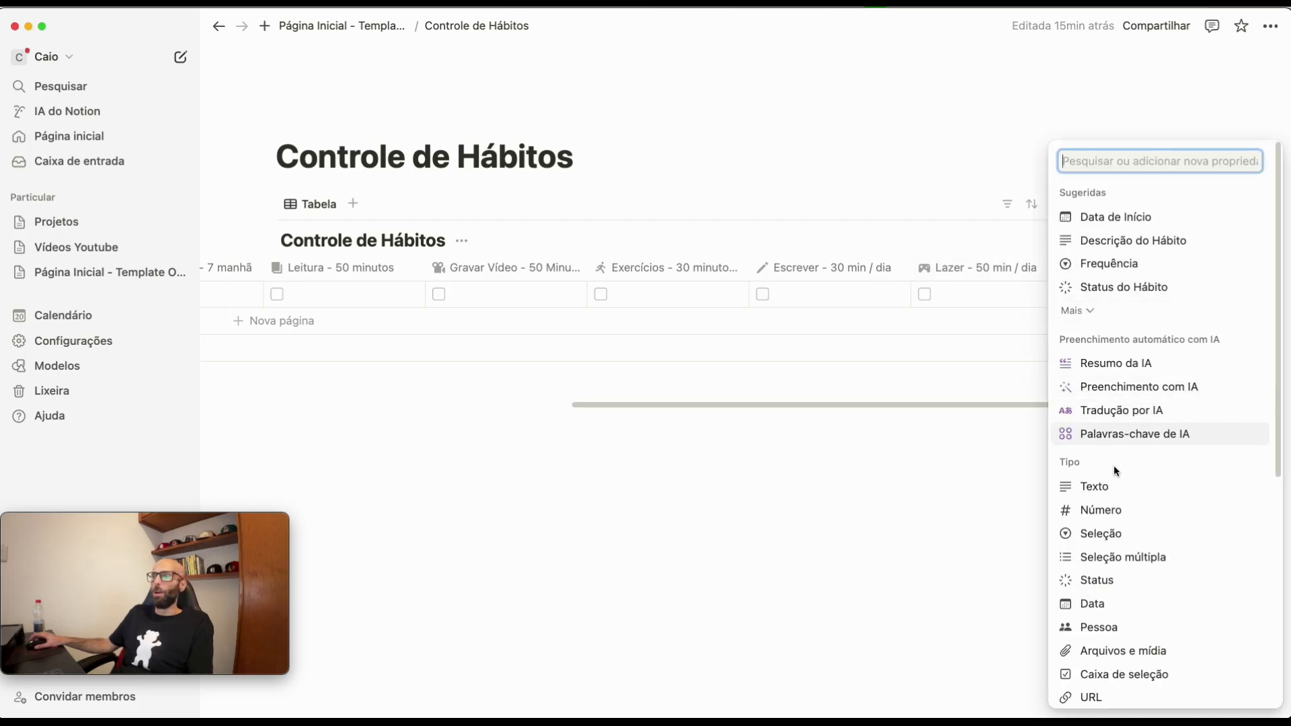
scroll(1120, 484, down, 3)
click(1095, 563)
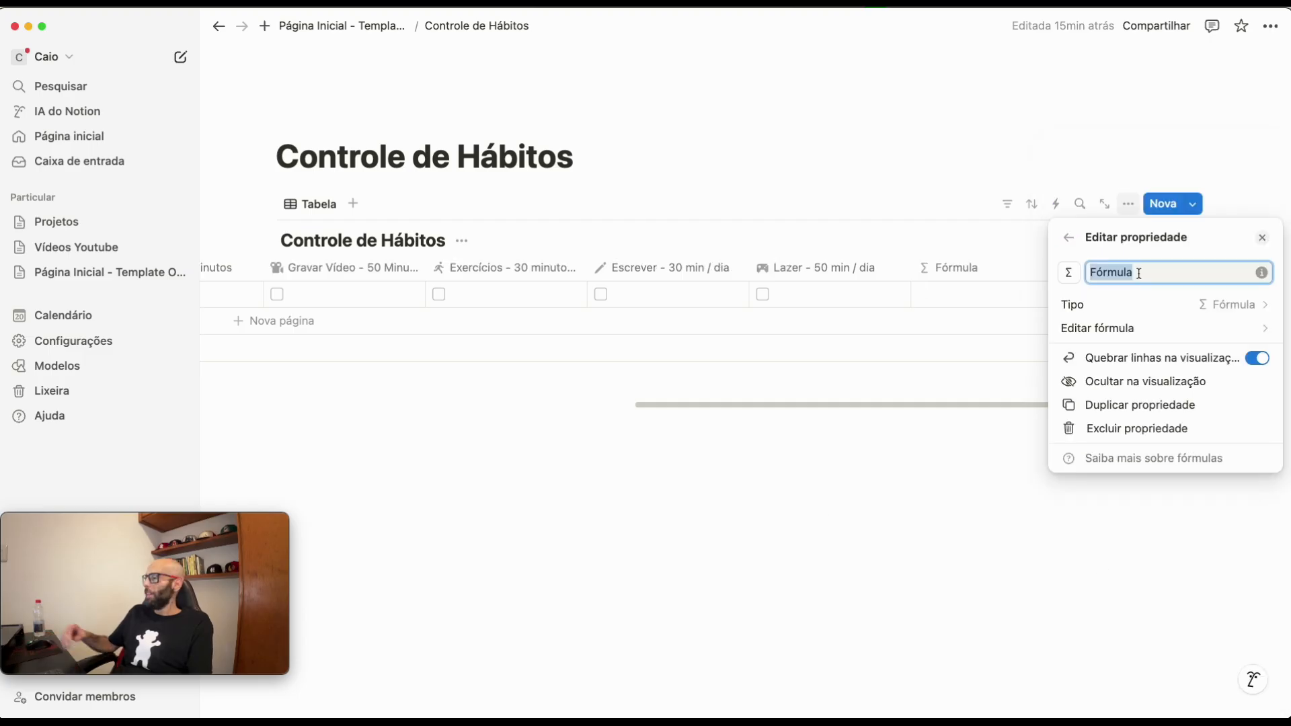
text(P)
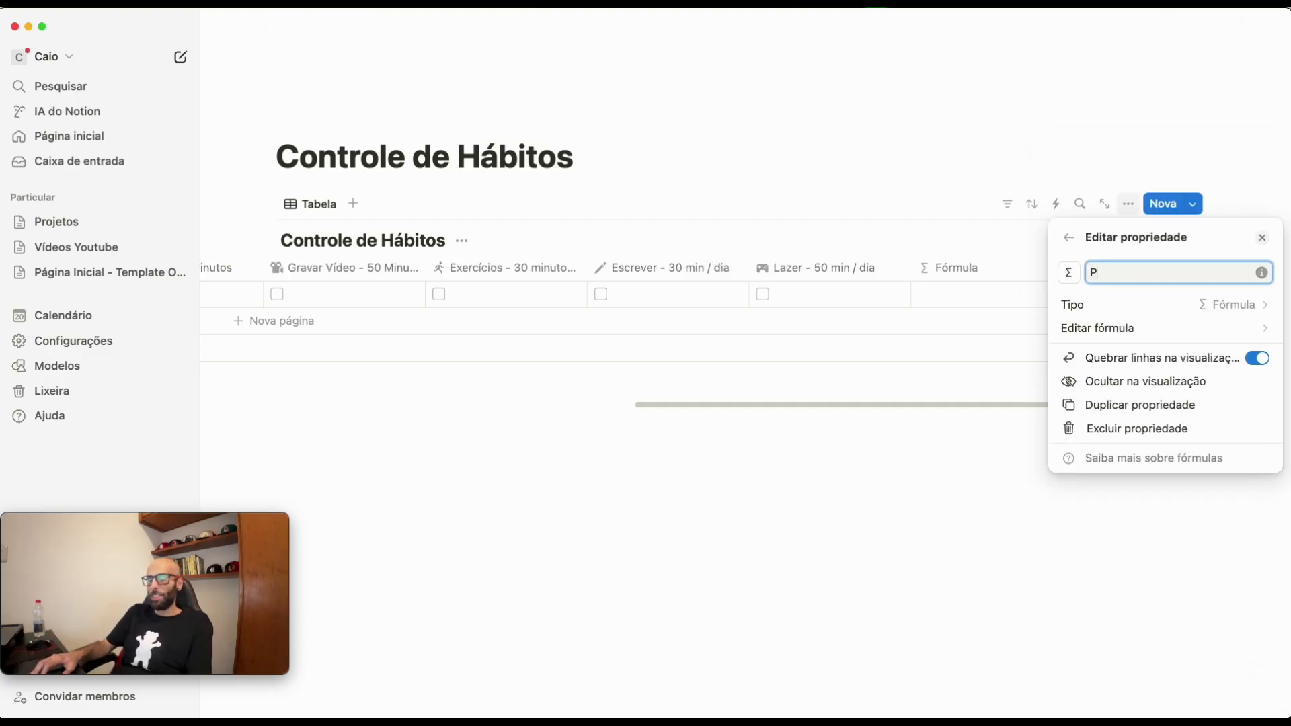
text(rogresso)
key(Return)
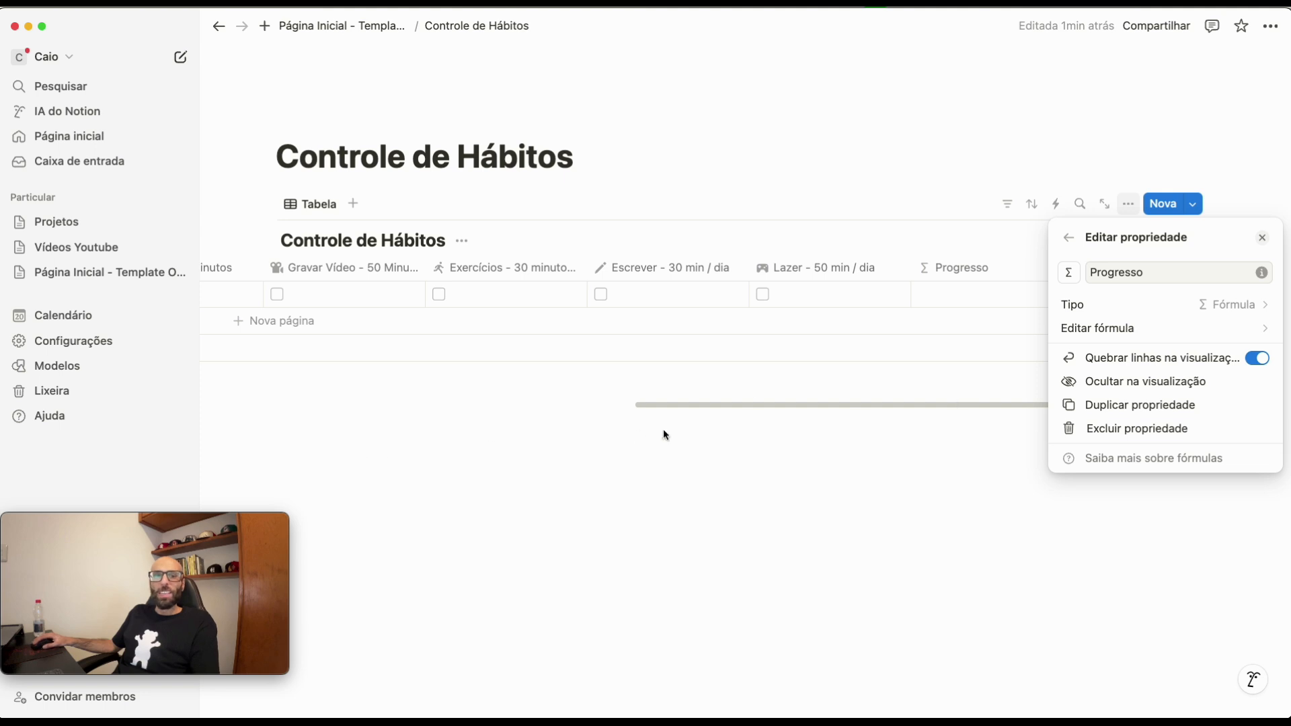
- Filter the property icons by "grap" and give the "Progresso" property the square activity chart icon
click(1069, 272)
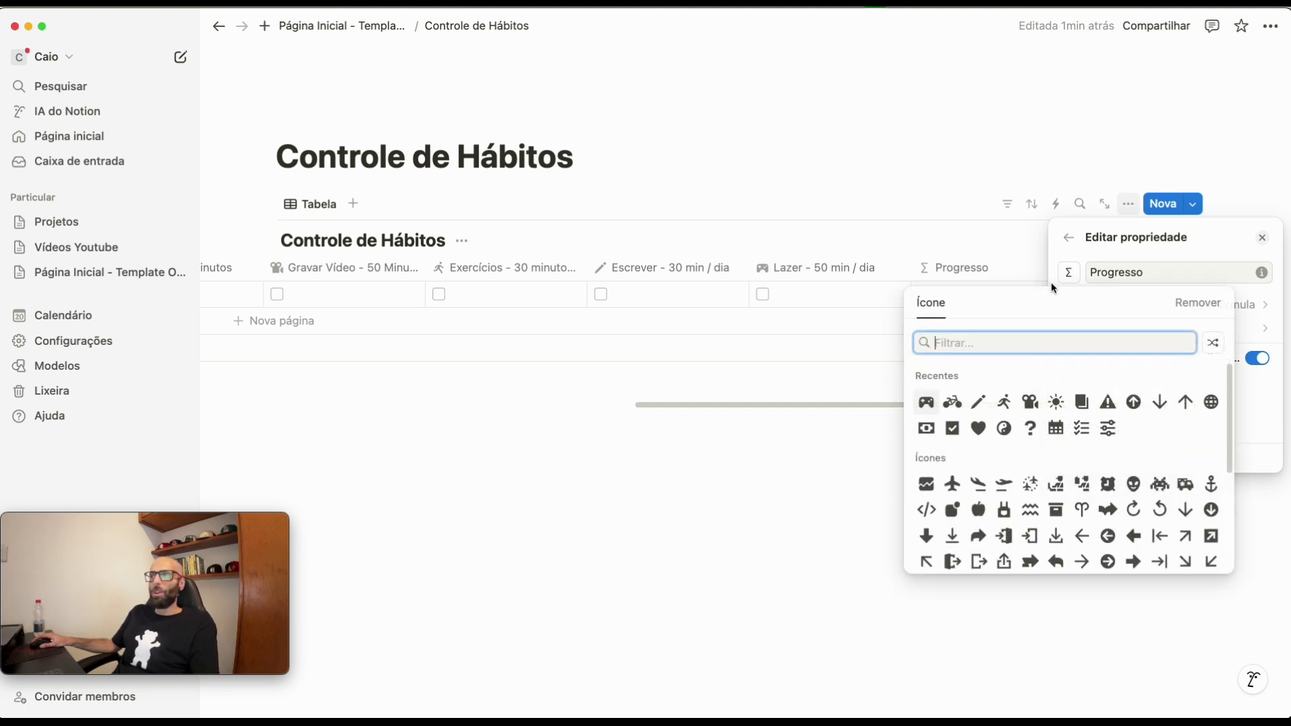
scroll(1041, 431, down, 6)
scroll(1143, 444, up, 6)
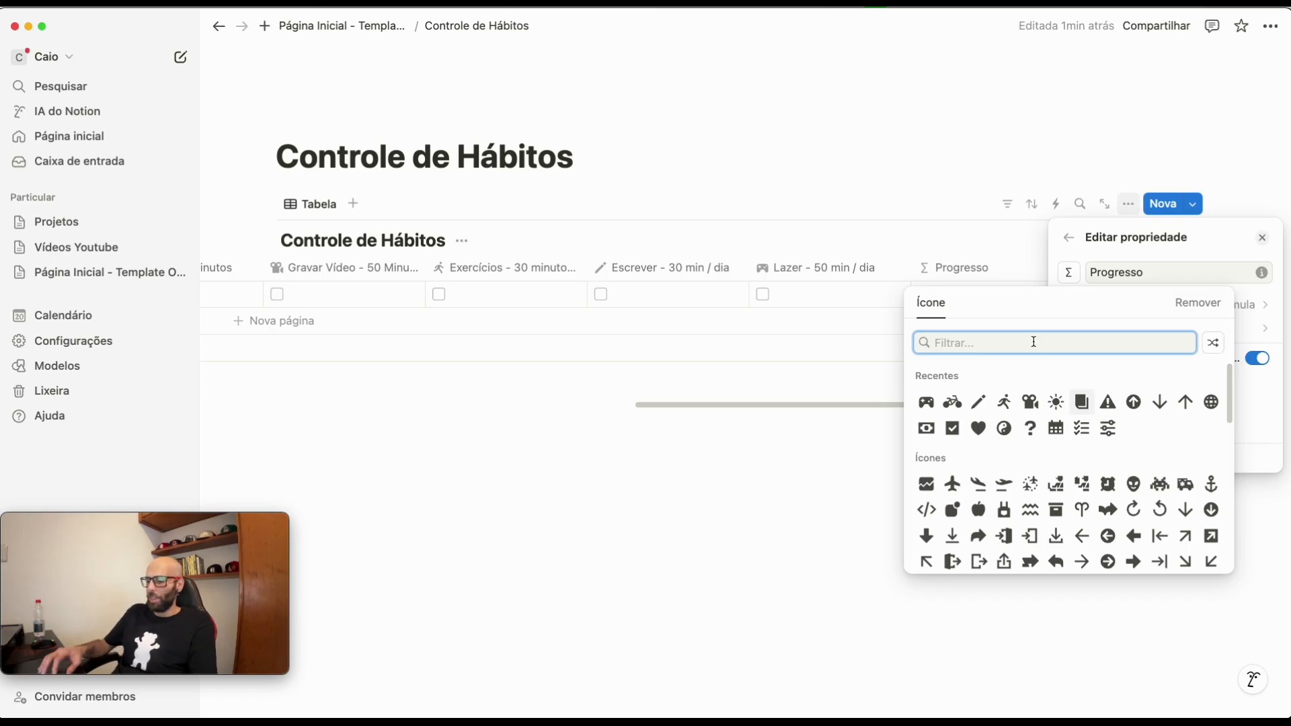
text(grap)
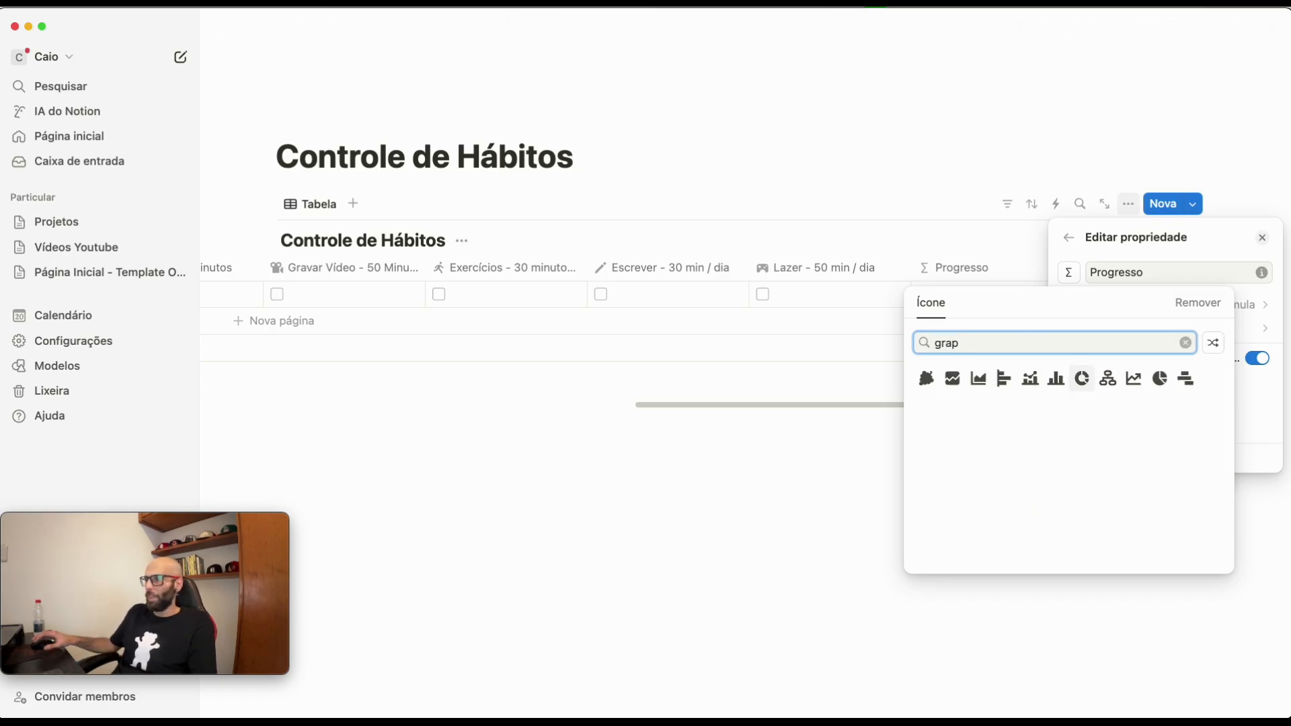
click(956, 385)
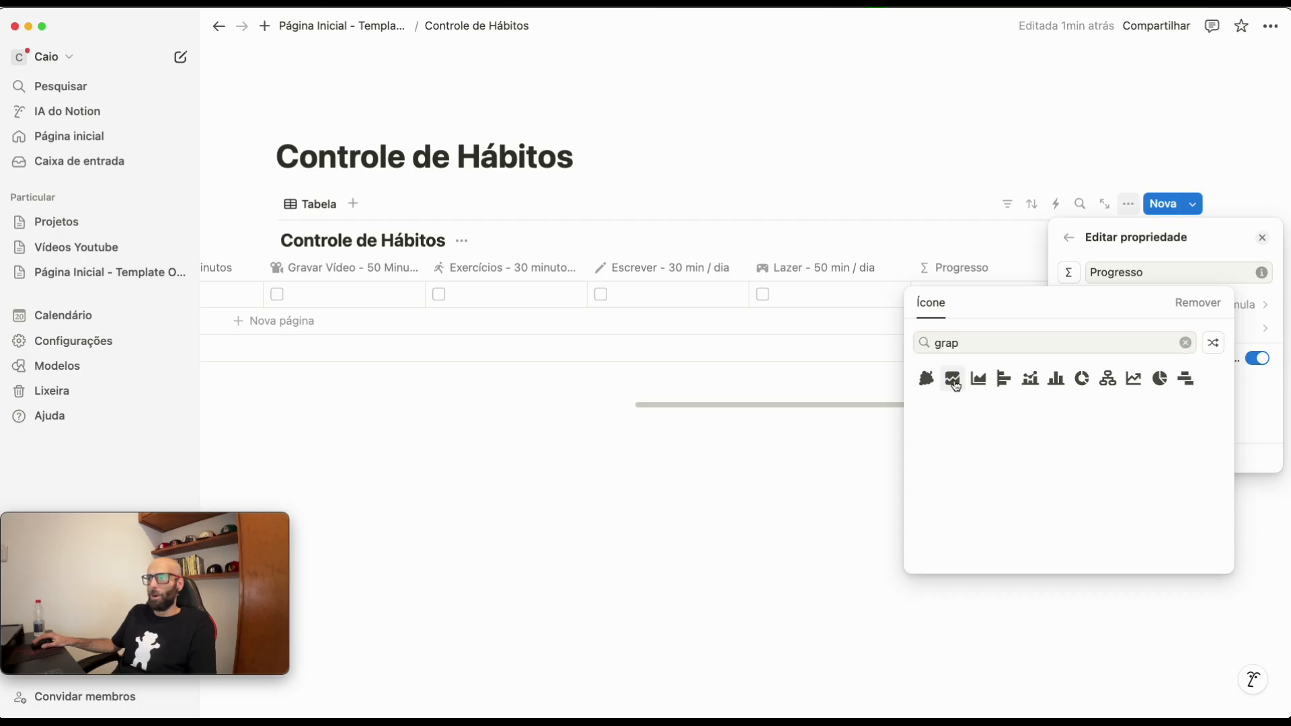
click(956, 385)
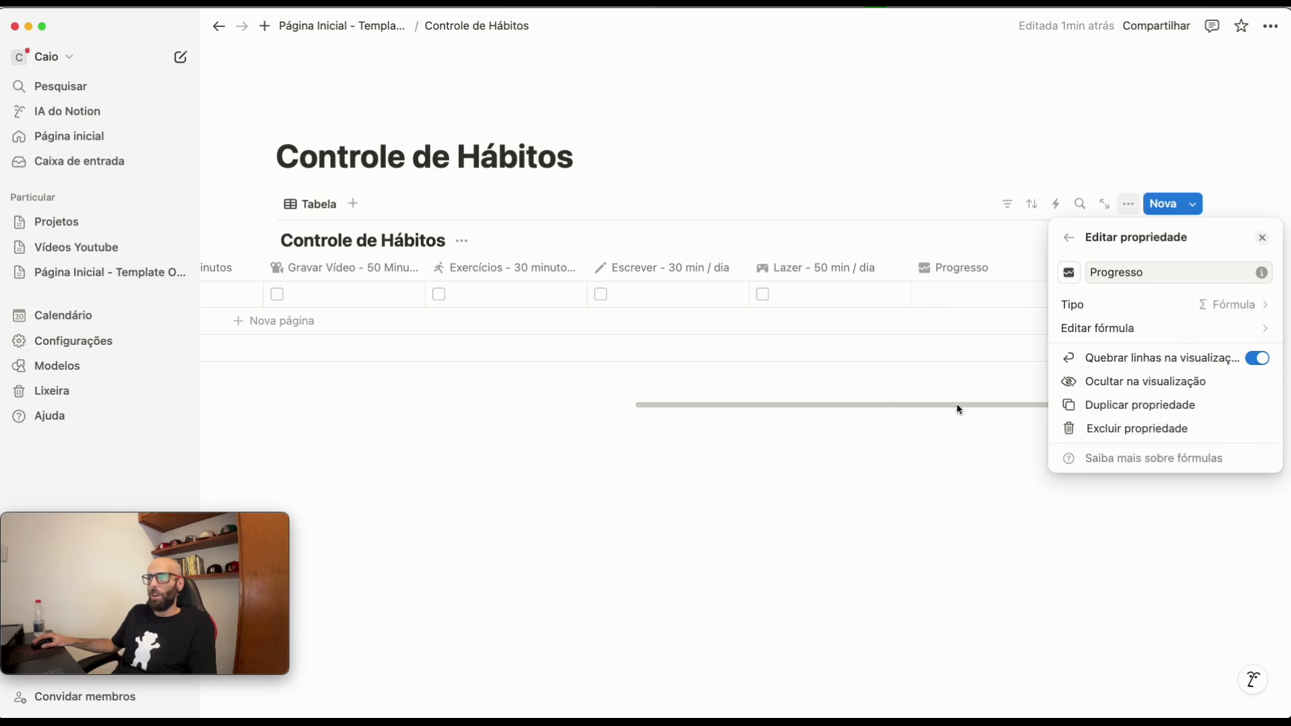
- Enter and save the "Progresso" formula ceil((100 * sum) / 6) / 100, where the sum adds toNumber() of all six habit checkboxes
click(1120, 333)
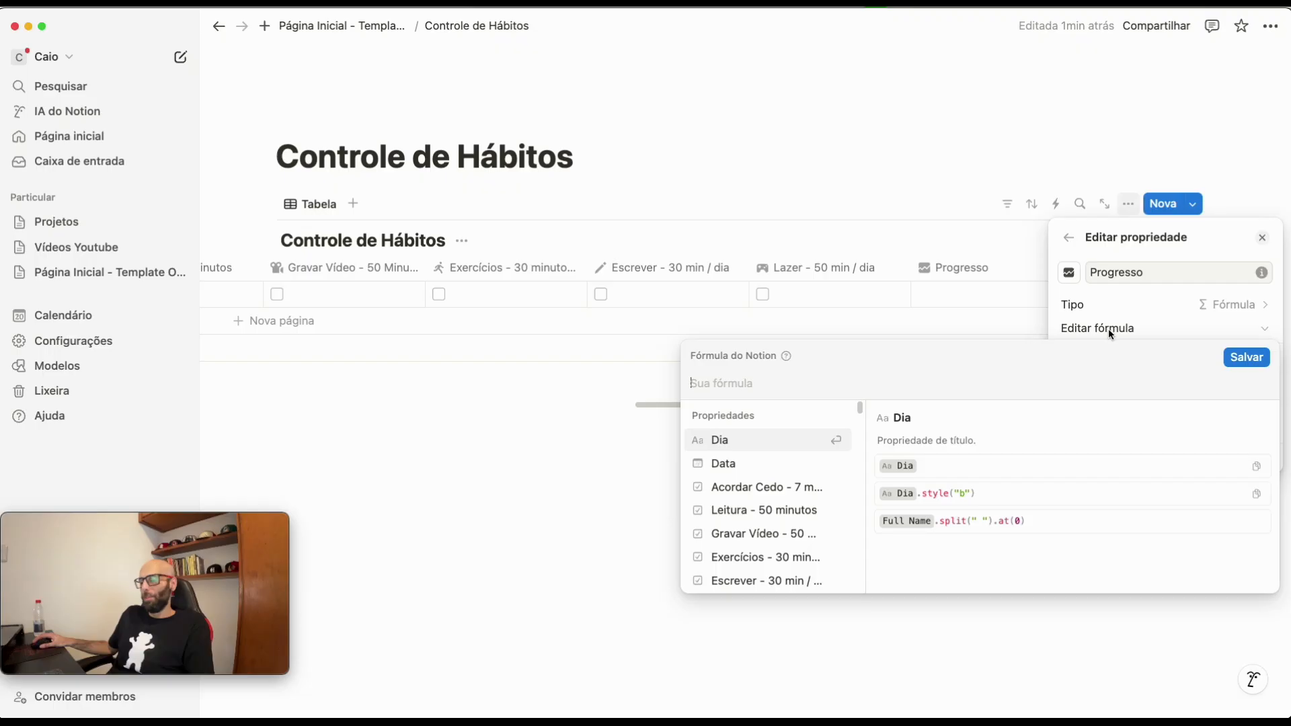
text(ceil((100 * ((((((toNumber( Acordar Cedo - 7 manhã)) + (toNumber( Leitura - 50 minutos))) + (toNumber( Gravar Vídeo - 50 Minutos))) + (toNumber( Exercícios - 30 minutos / dia))) + (toNumber( Escrever - 30 min / dia))) + (toNumber( Lazer - 50 min / dia)))) / 6) / 100)
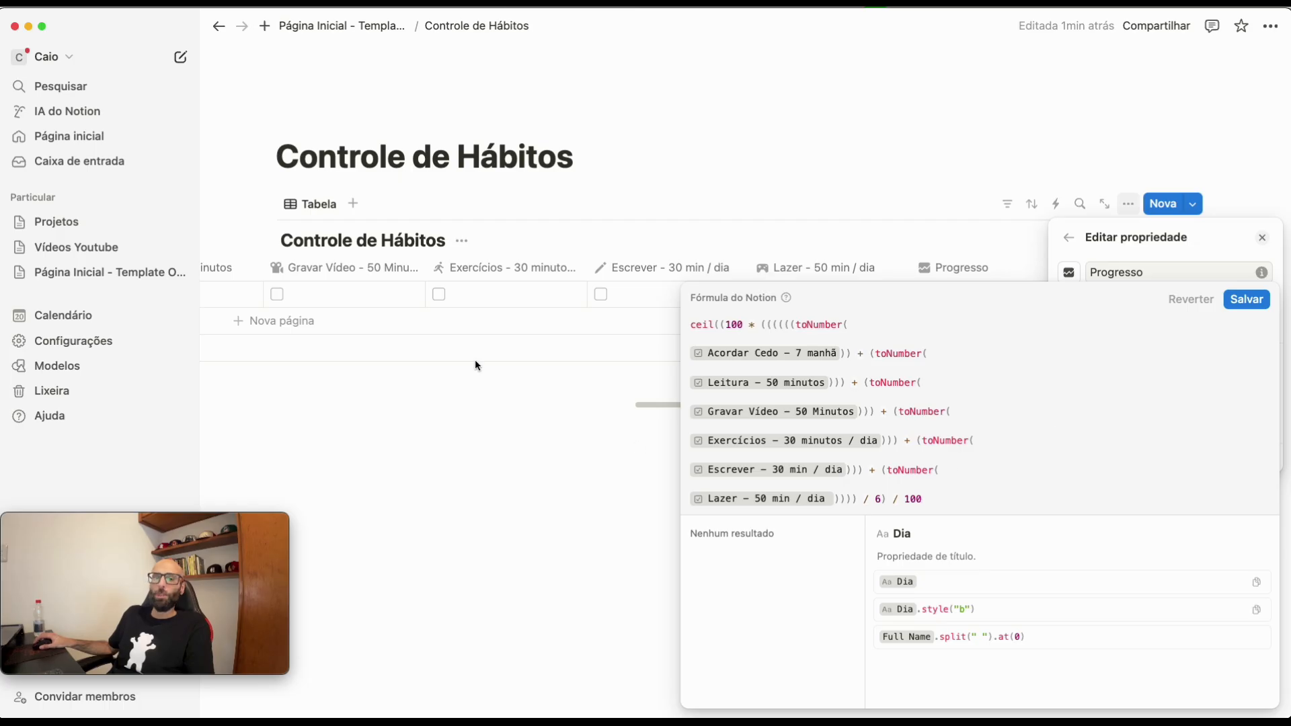
click(1243, 300)
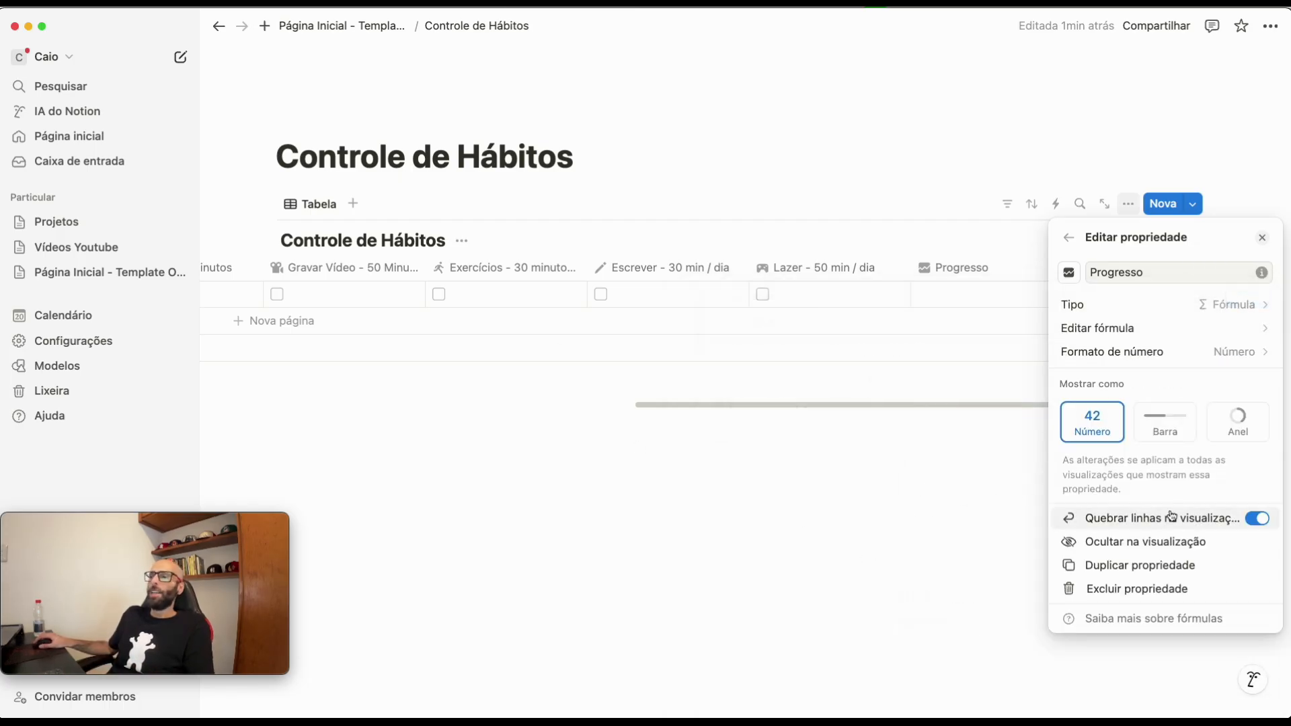
- Show the "Progresso" property as a bar and set its number format to Percentual
click(1183, 432)
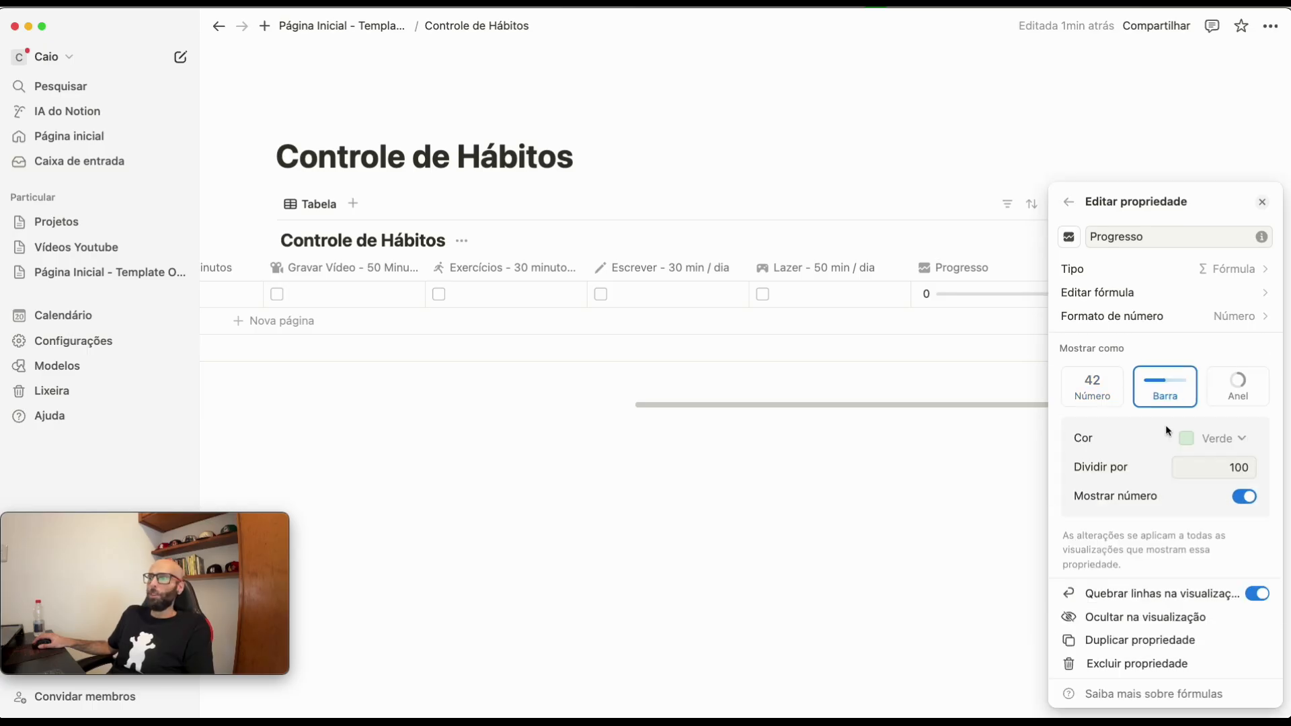
click(1231, 320)
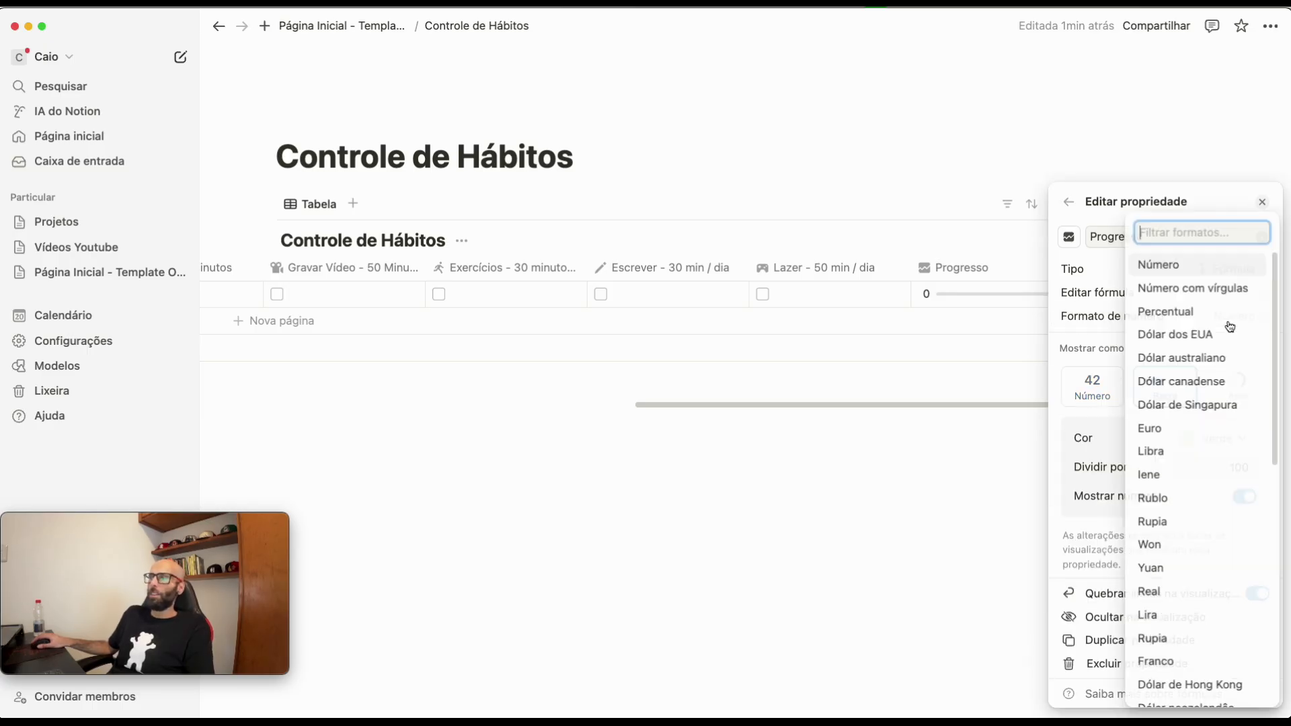
click(1187, 320)
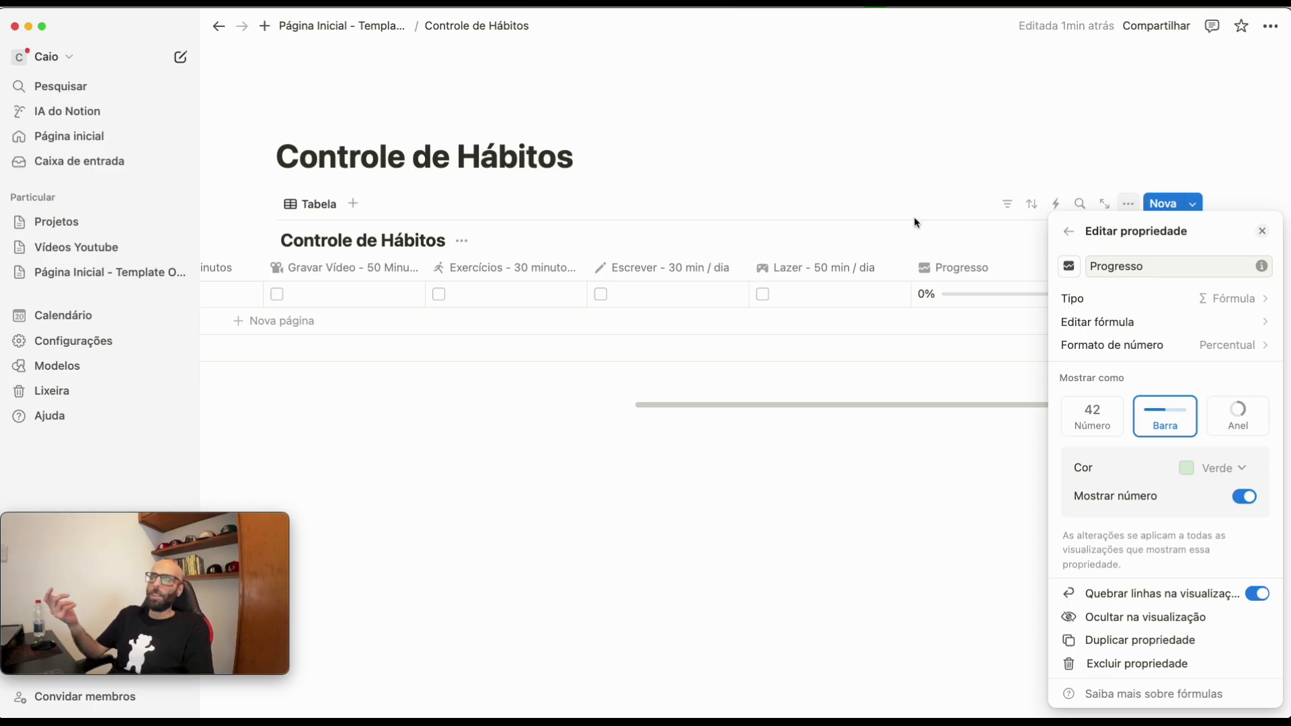
click(883, 535)
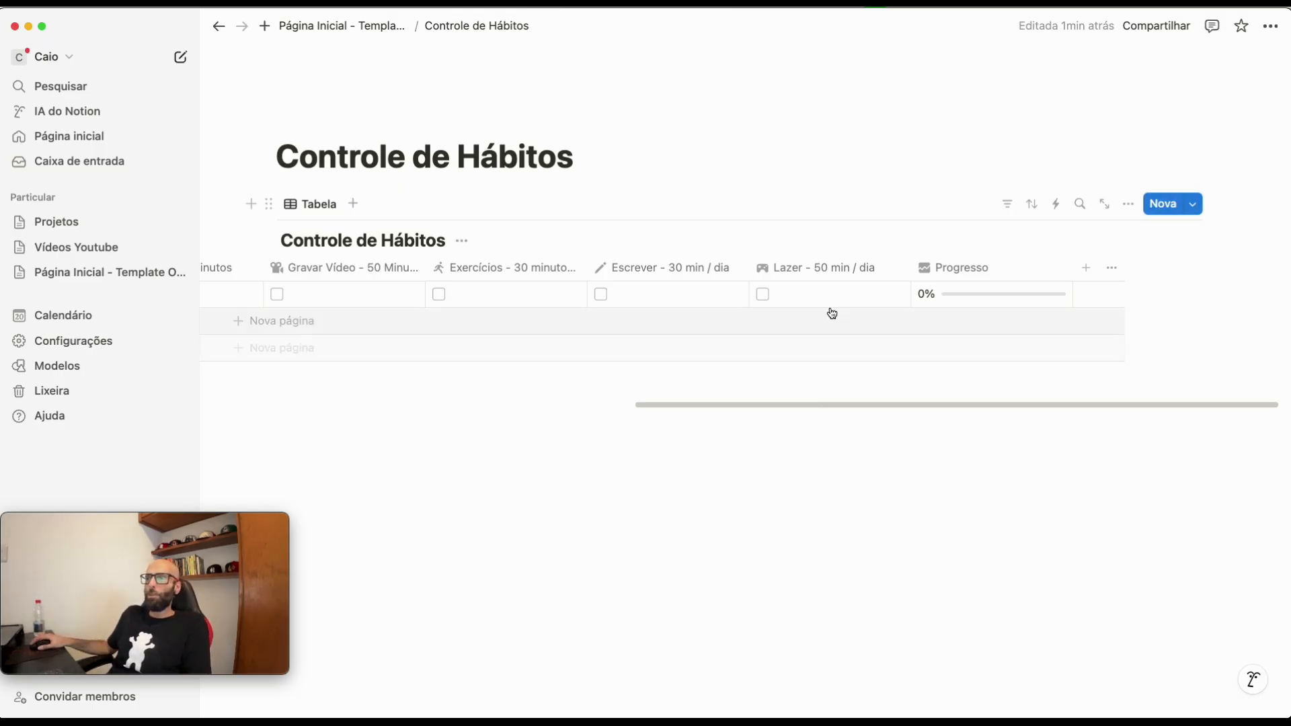
- Duplicate the "Lazer - 50 min / dia" property and rename the copy "Beber 5 copos Agua Dia"
click(803, 271)
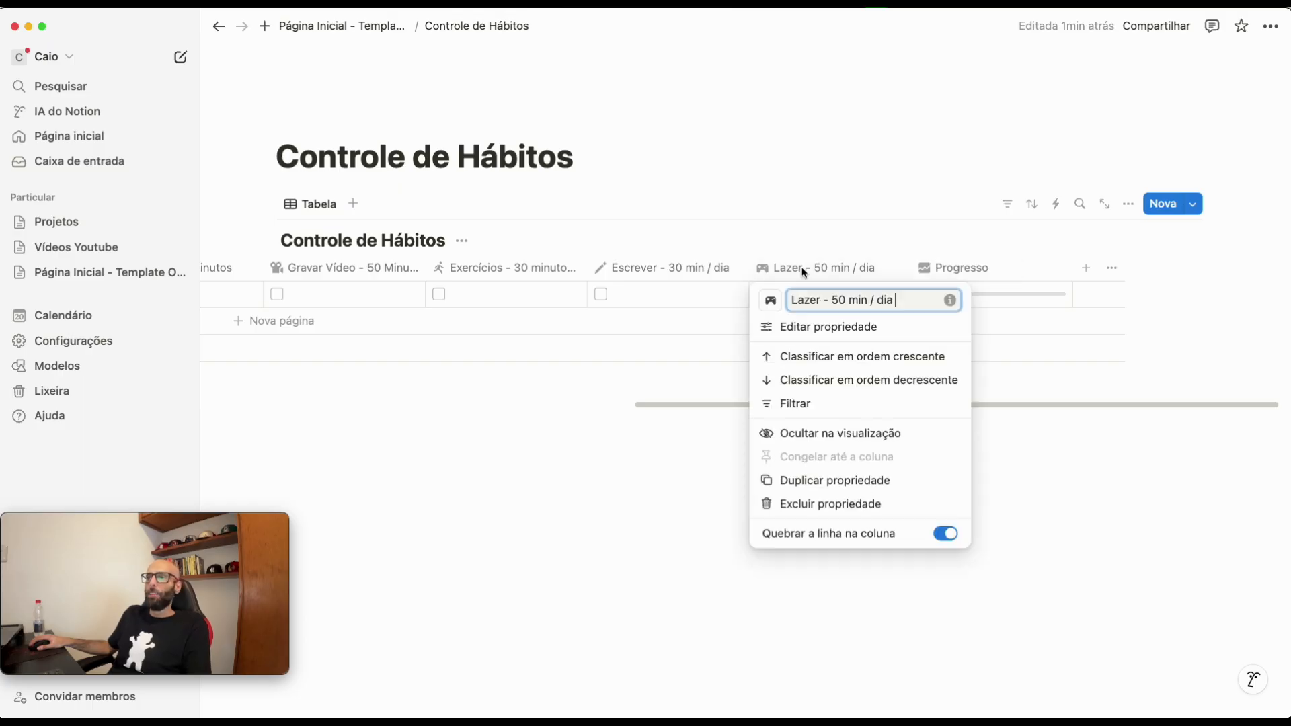
click(807, 481)
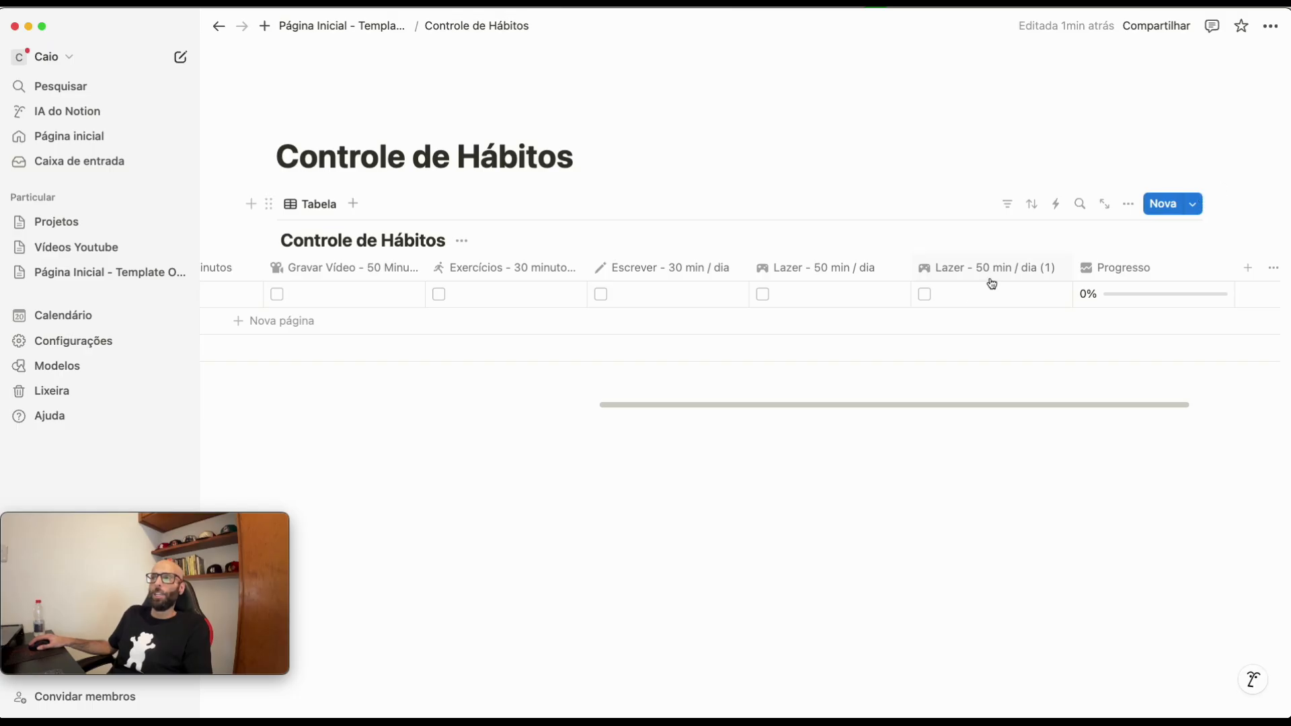
click(961, 271)
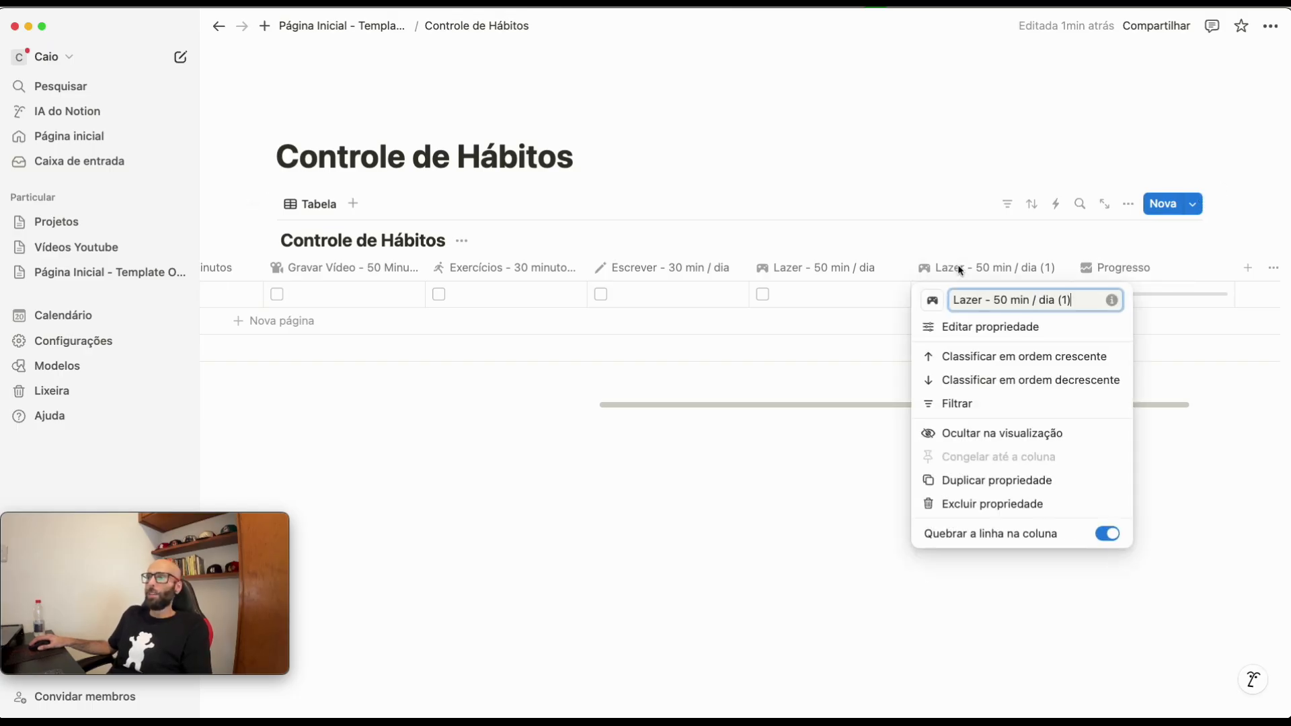
drag(1081, 304, 899, 300)
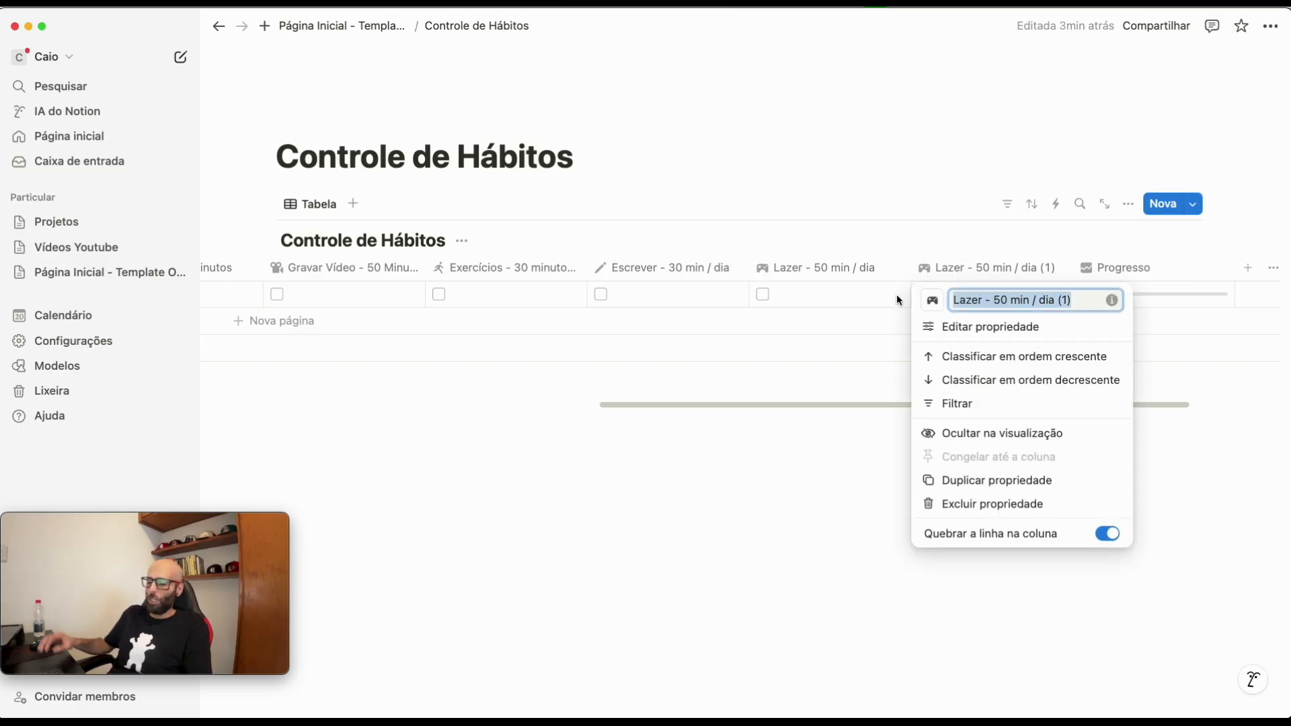
text(Beber )
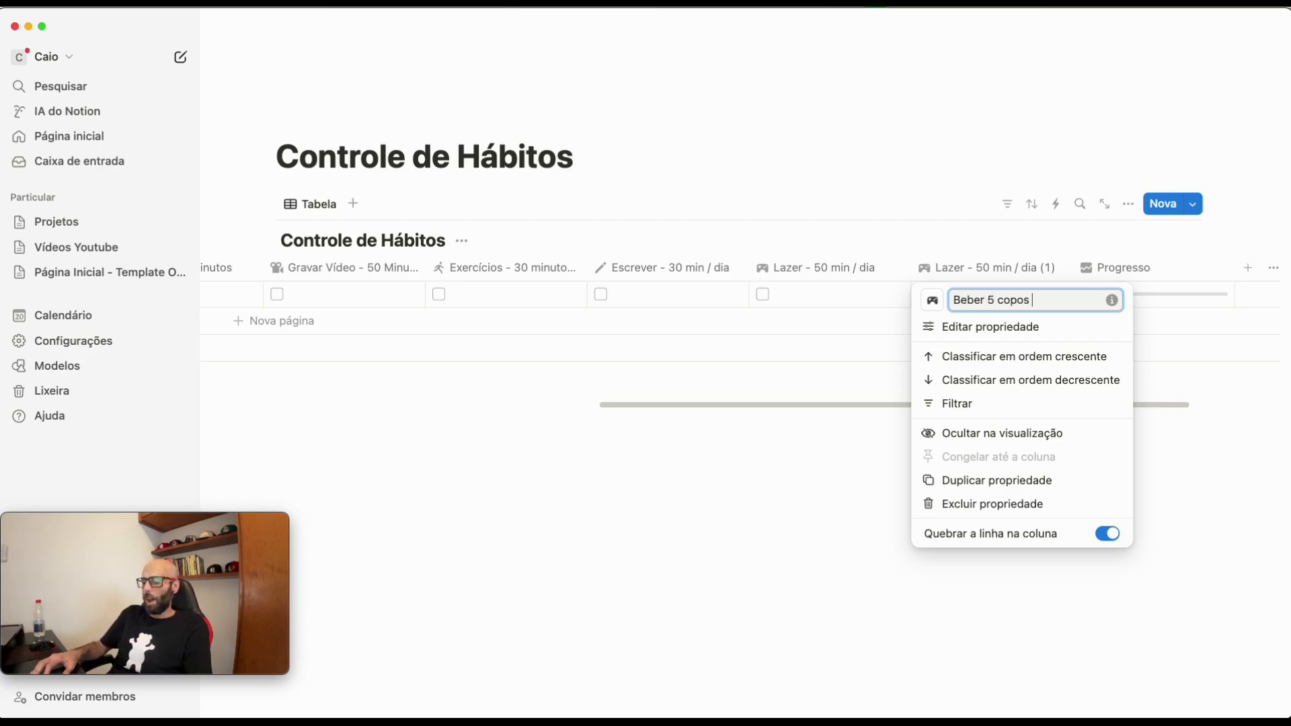
text(5 copos Agua Di)
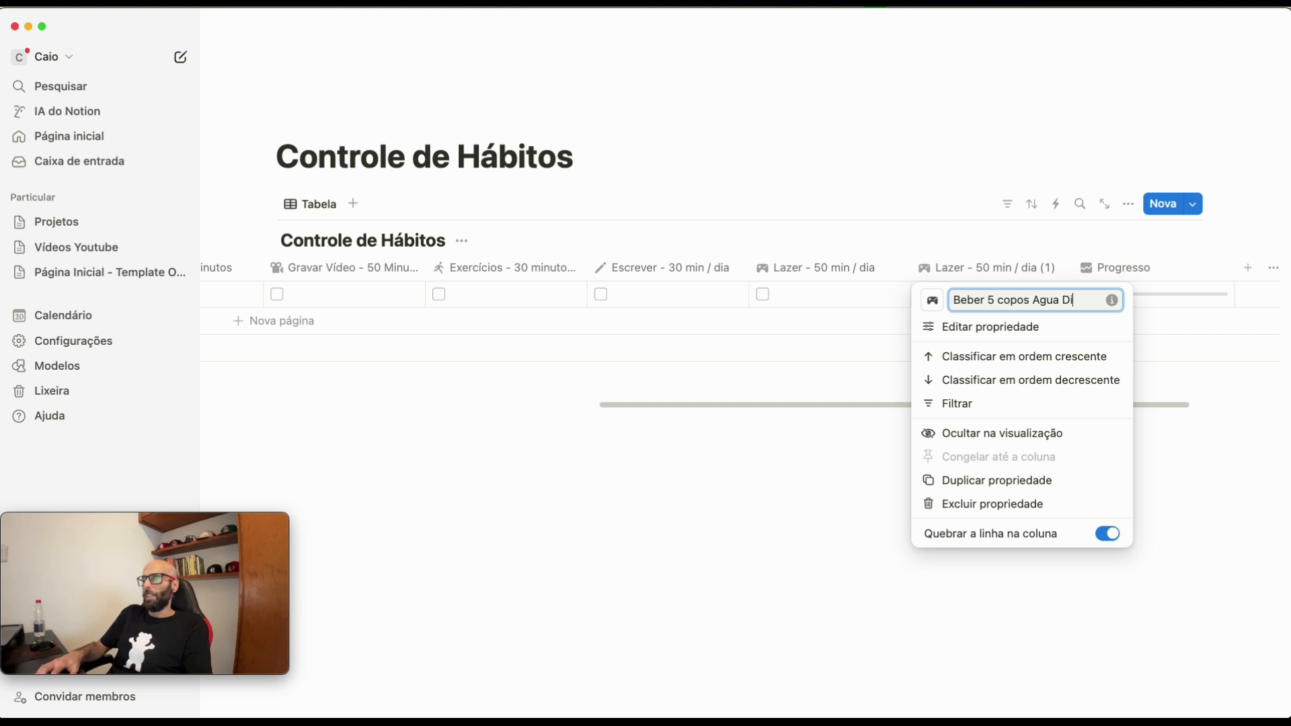
text(a)
key(Return)
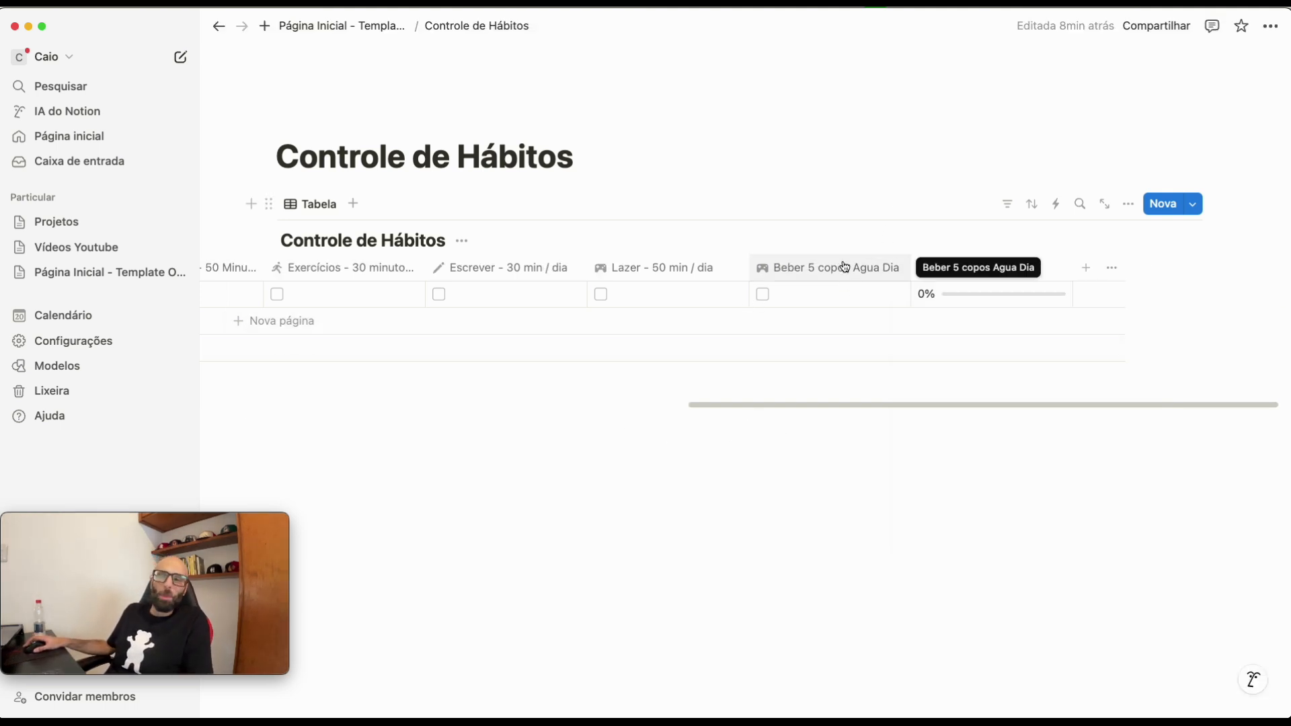
- Filter the property icons by "cu" and give the "Beber 5 copos Agua Dia" property the drinking glass icon
click(784, 271)
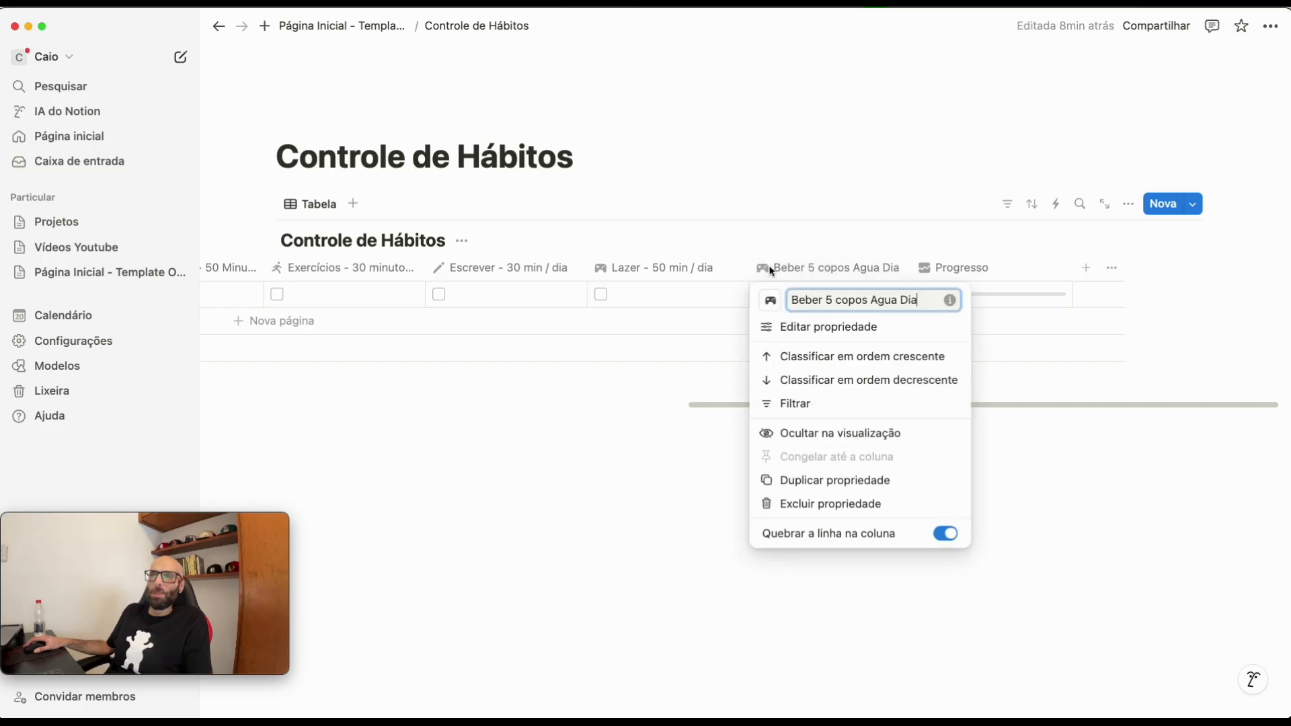
click(769, 304)
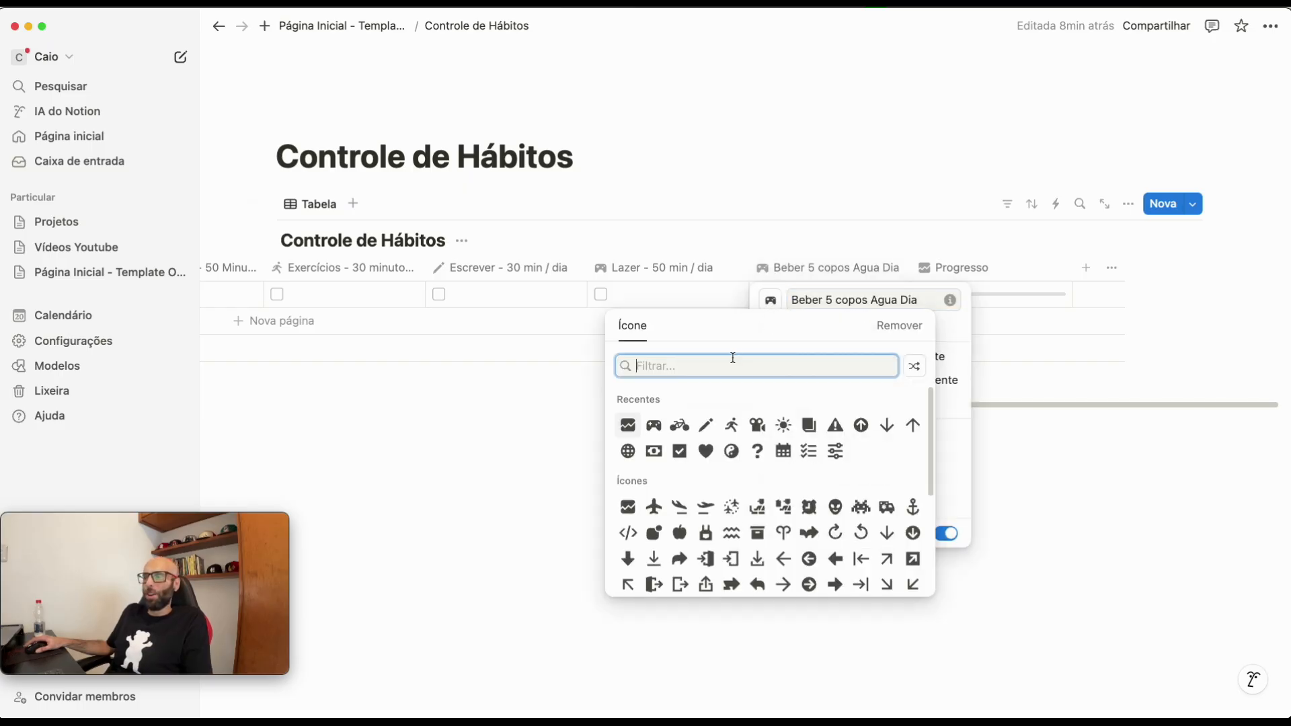
text(cu)
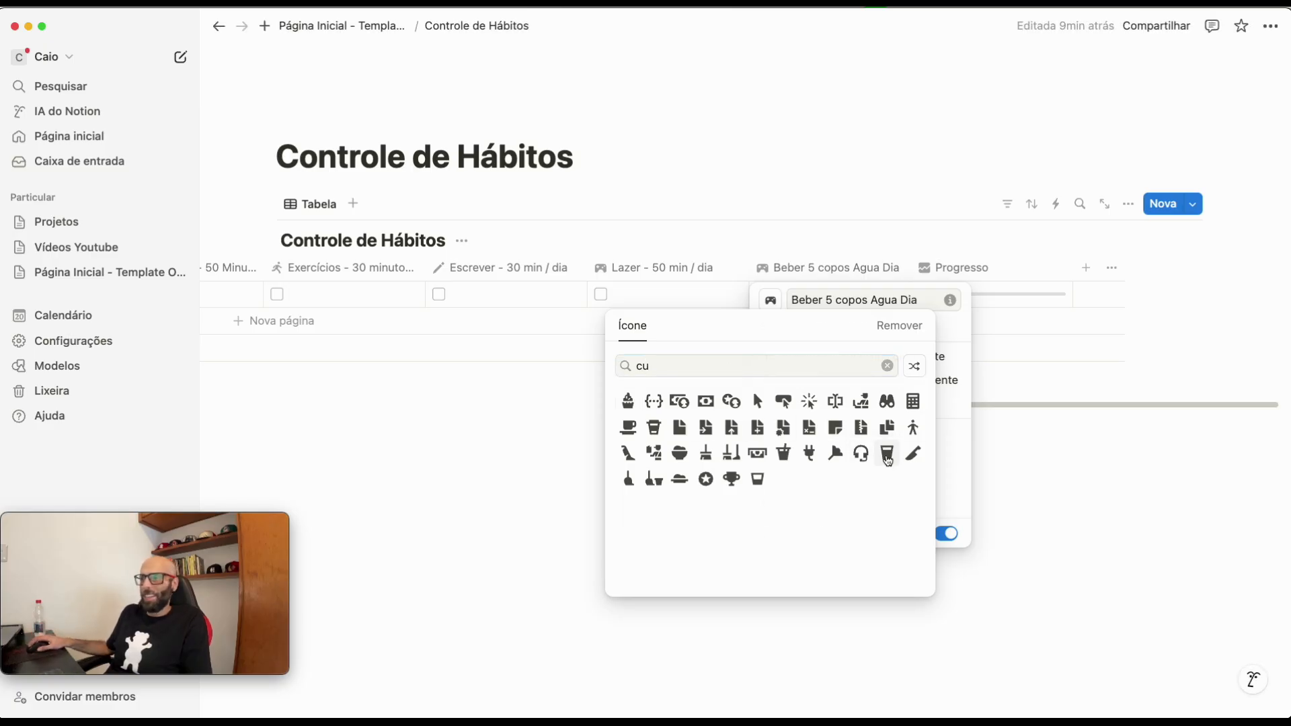
click(888, 458)
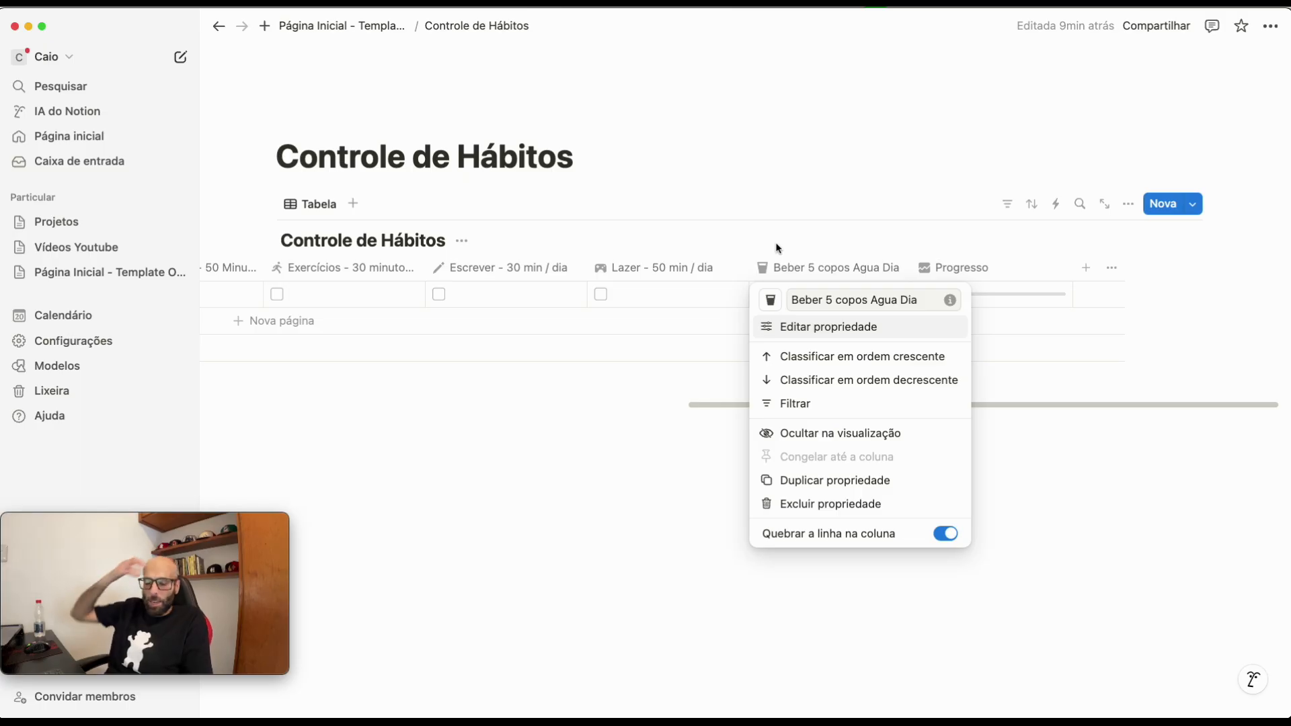
triple_click(838, 302)
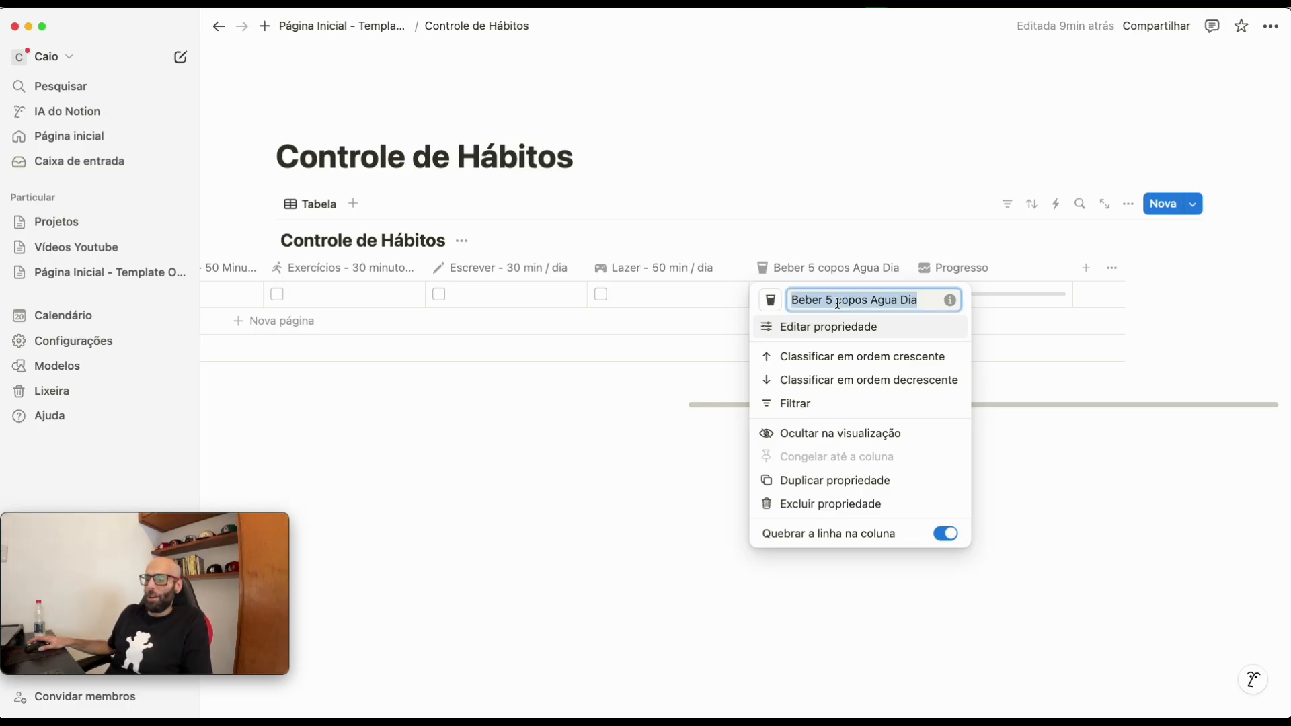
click(966, 271)
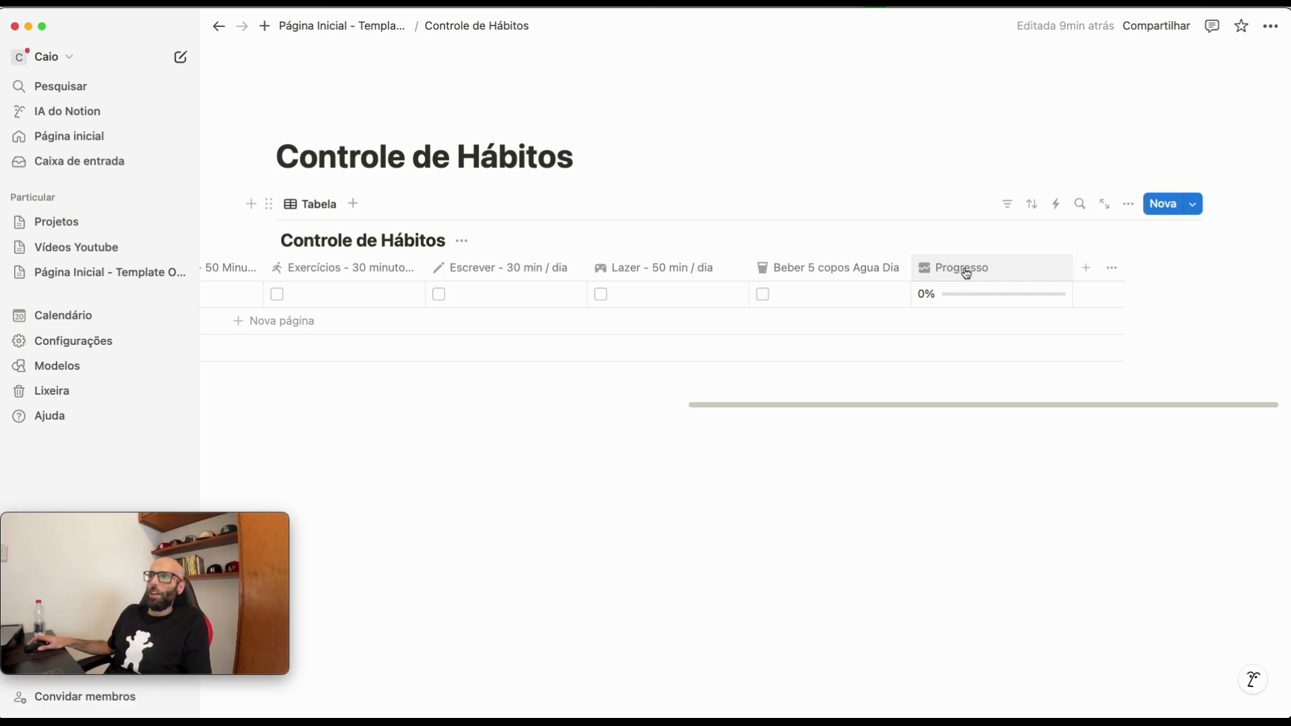
- In the "Progresso" formula, copy "+ (toNumber(" from the "Escrever" term and paste it after the closing parentheses of the "Lazer" term
click(966, 271)
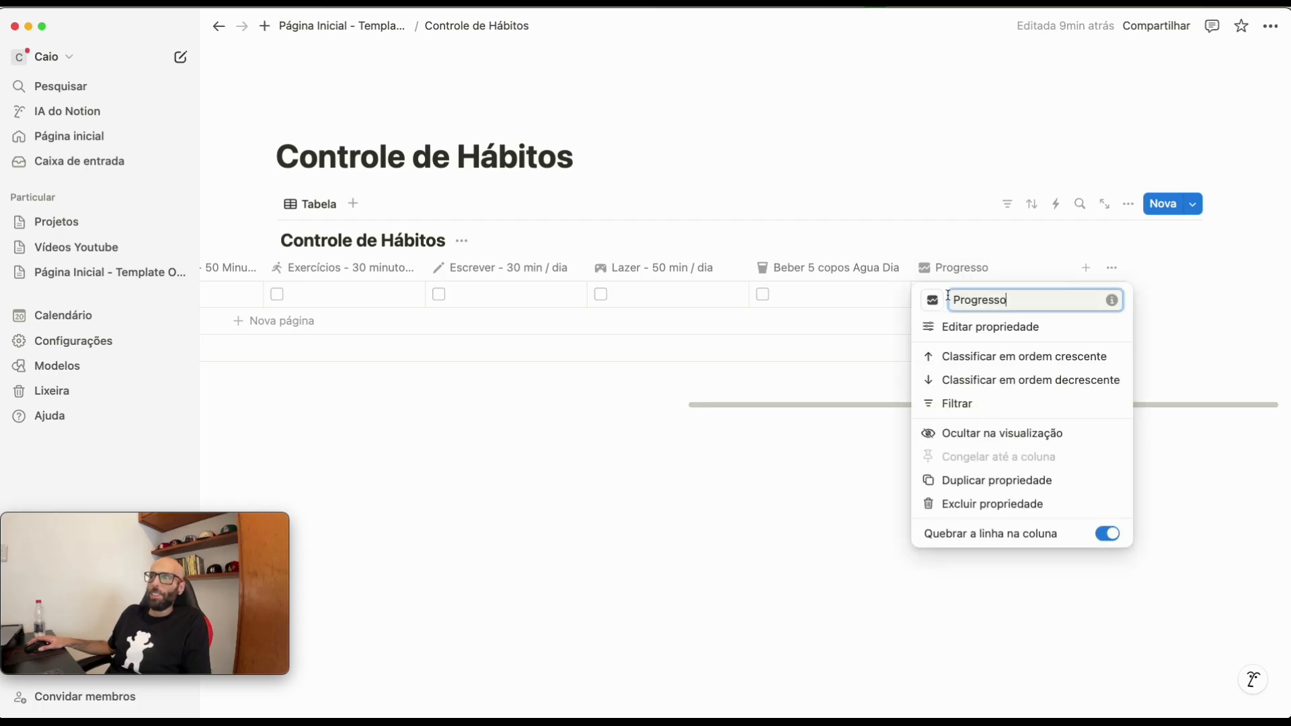
click(973, 330)
click(1132, 324)
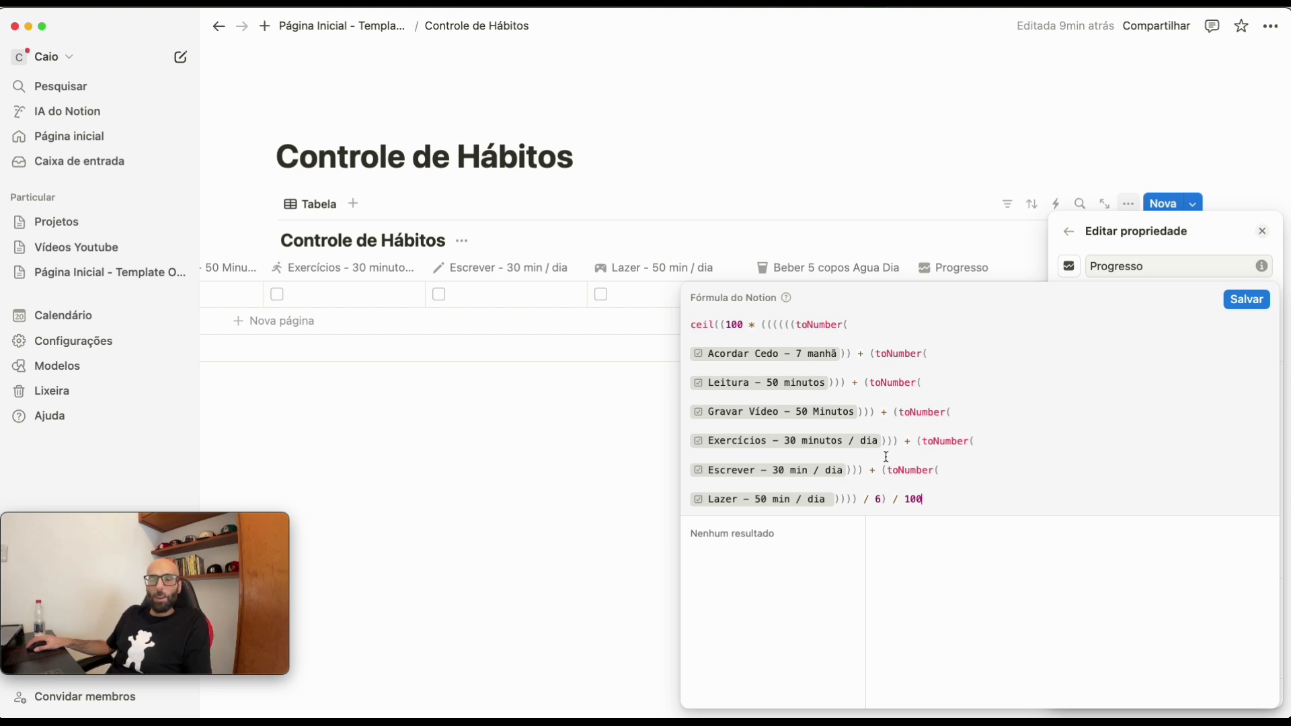
drag(872, 473, 943, 473)
key(super+c)
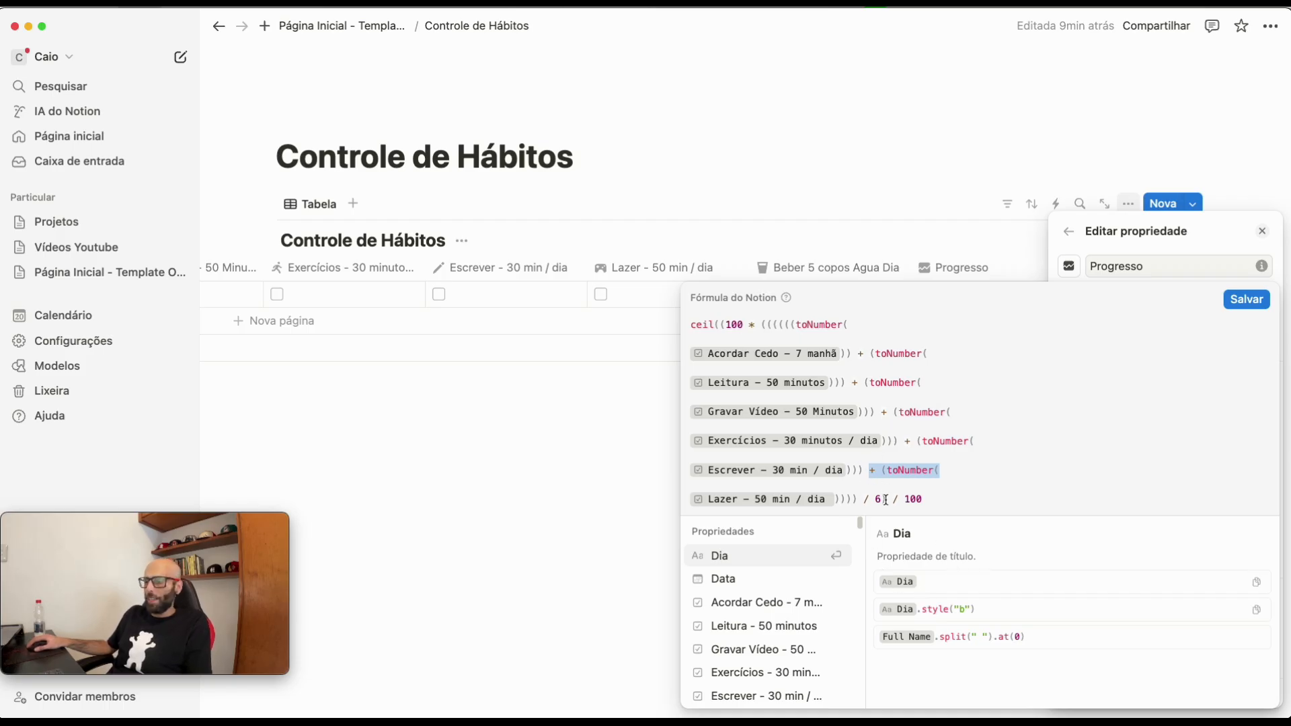
click(851, 498)
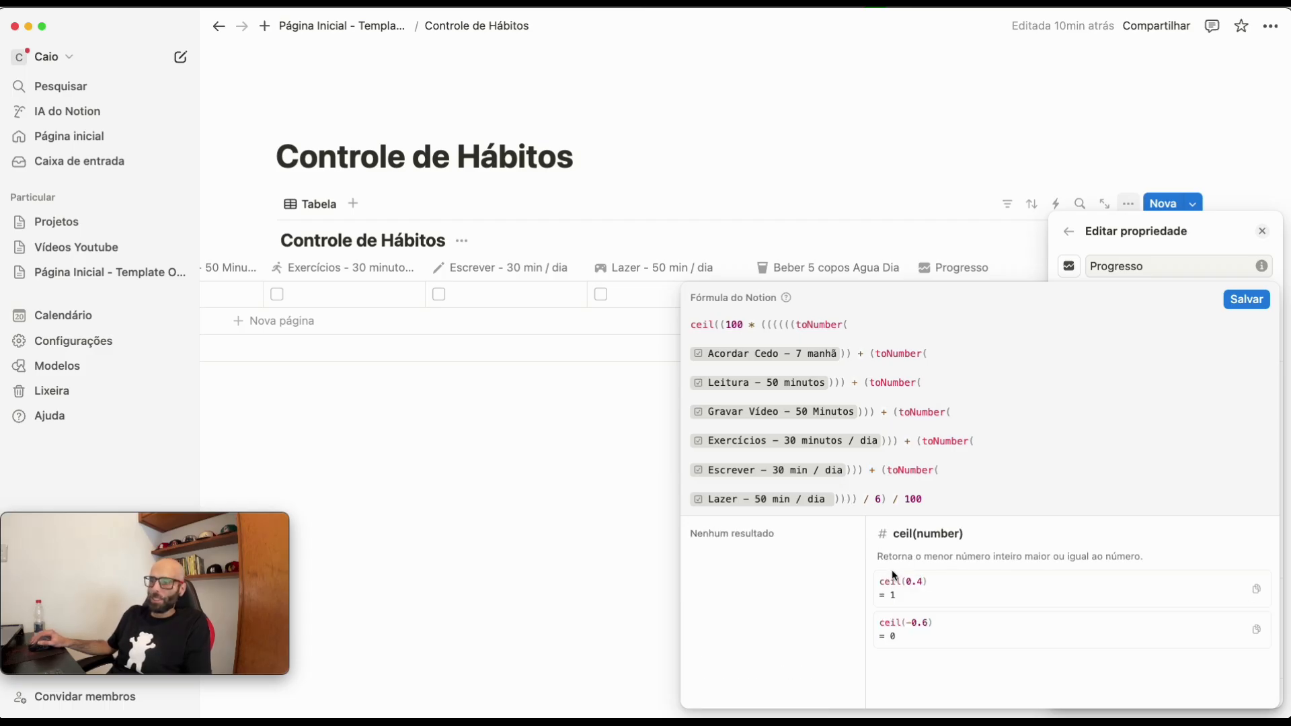
key(super+v)
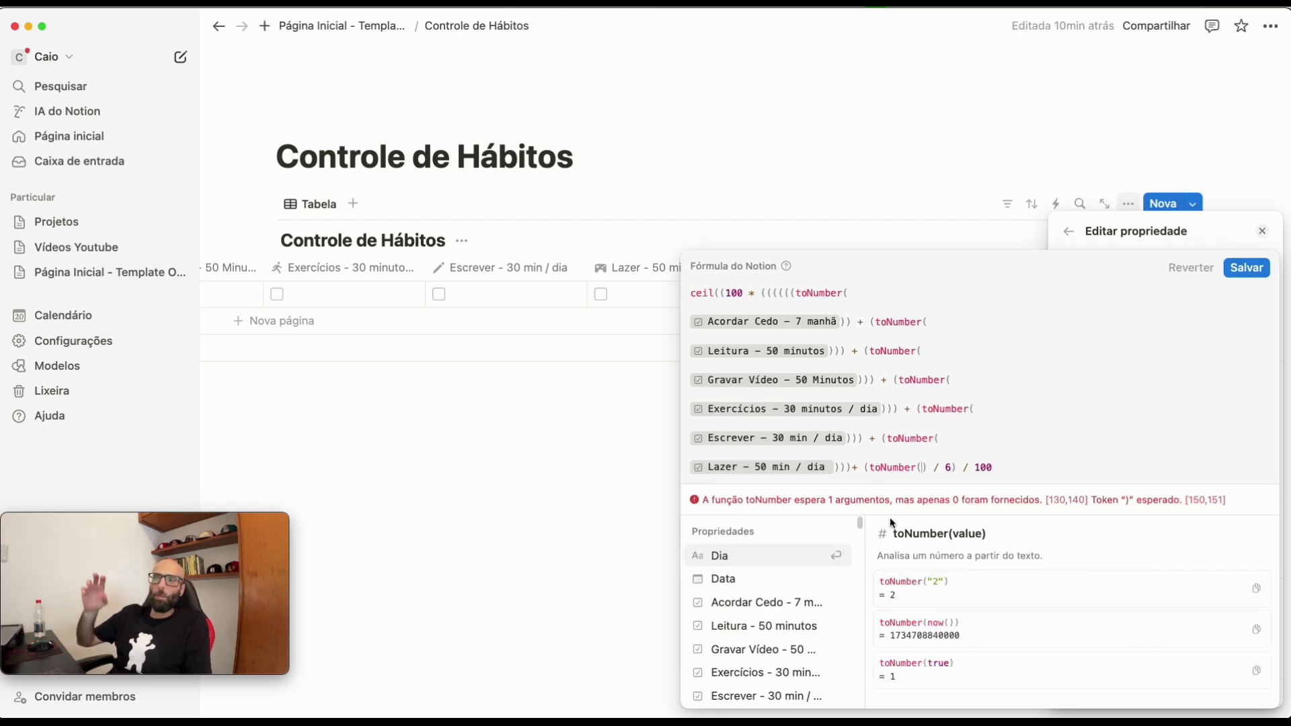
drag(868, 441, 925, 447)
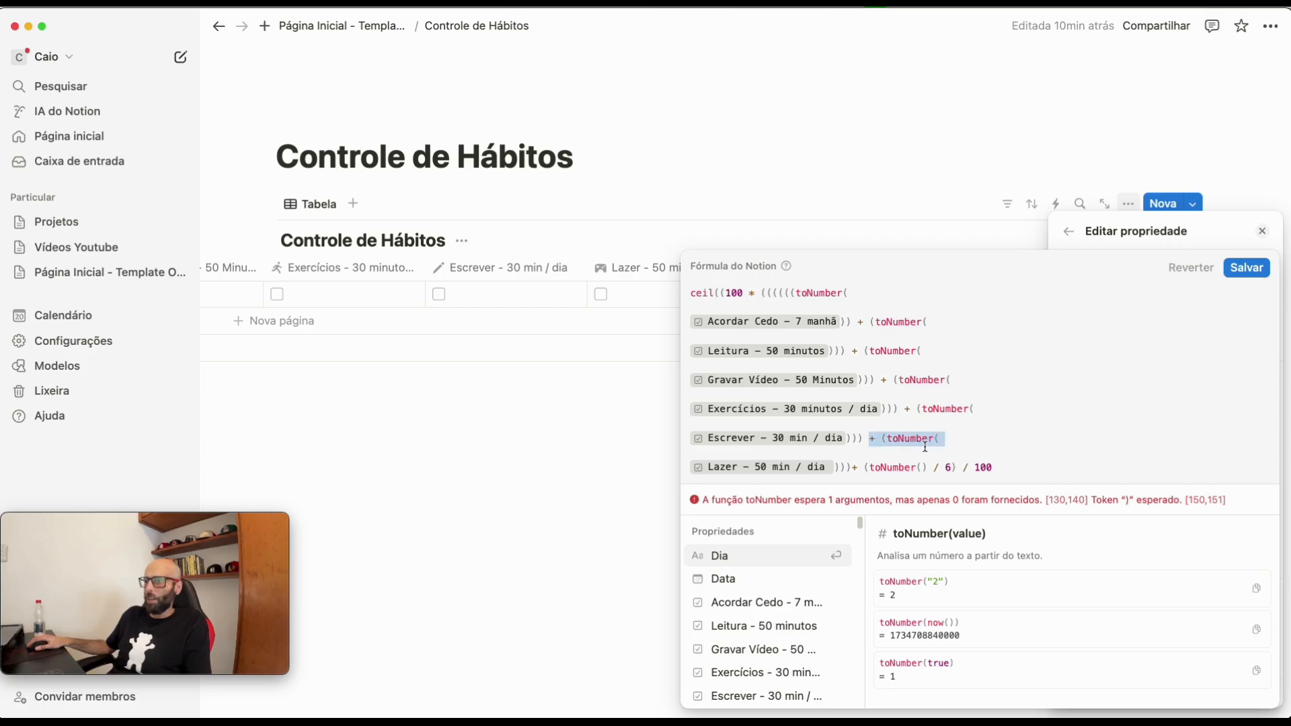
click(852, 469)
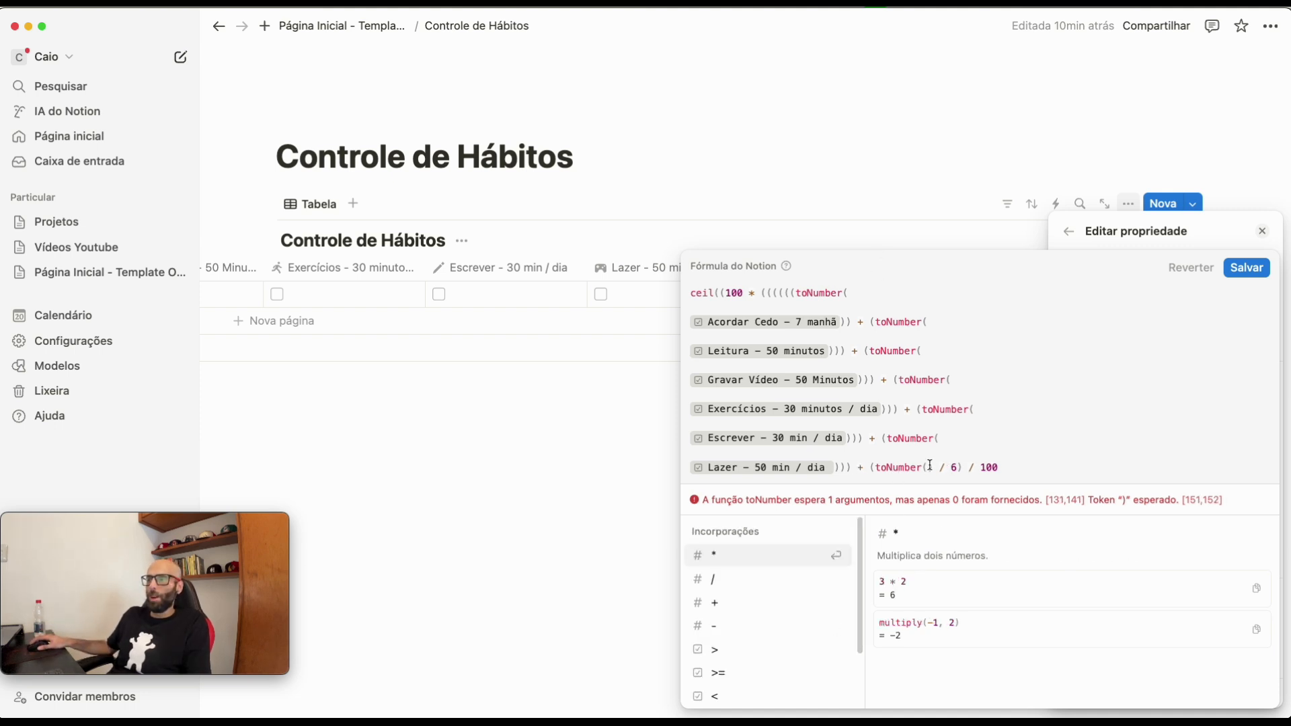
key(BackSpace)
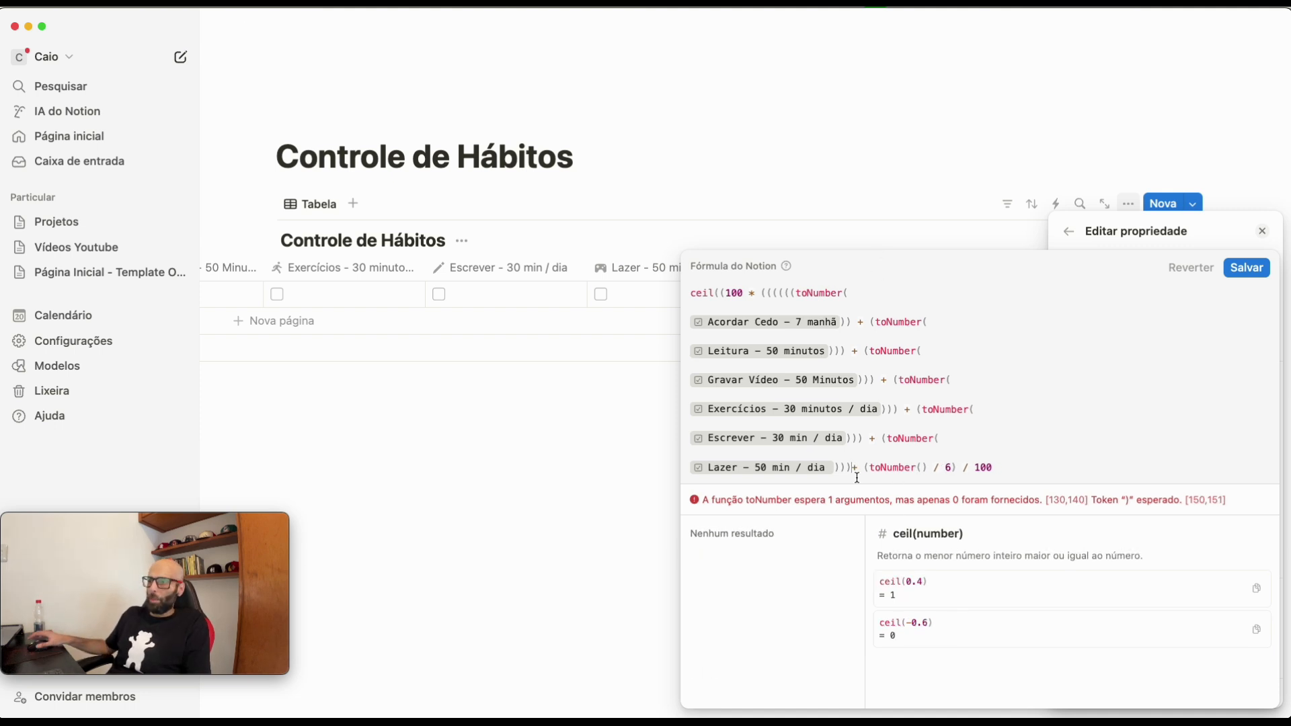
- Insert the "Beber 5 copos Agua Dia" property as the argument of the new toNumber( and break the line before the remaining formula text
click(923, 468)
key(shift+Return)
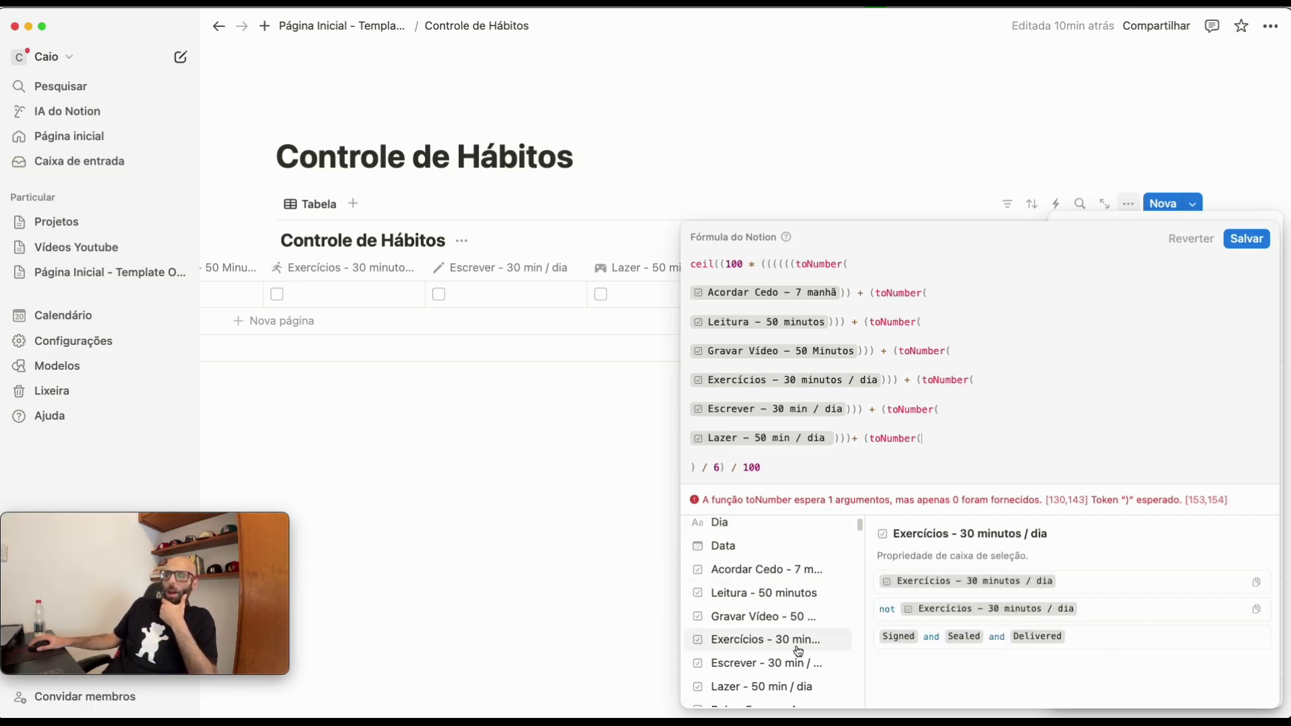
scroll(785, 619, down, 8)
scroll(790, 618, up, 4)
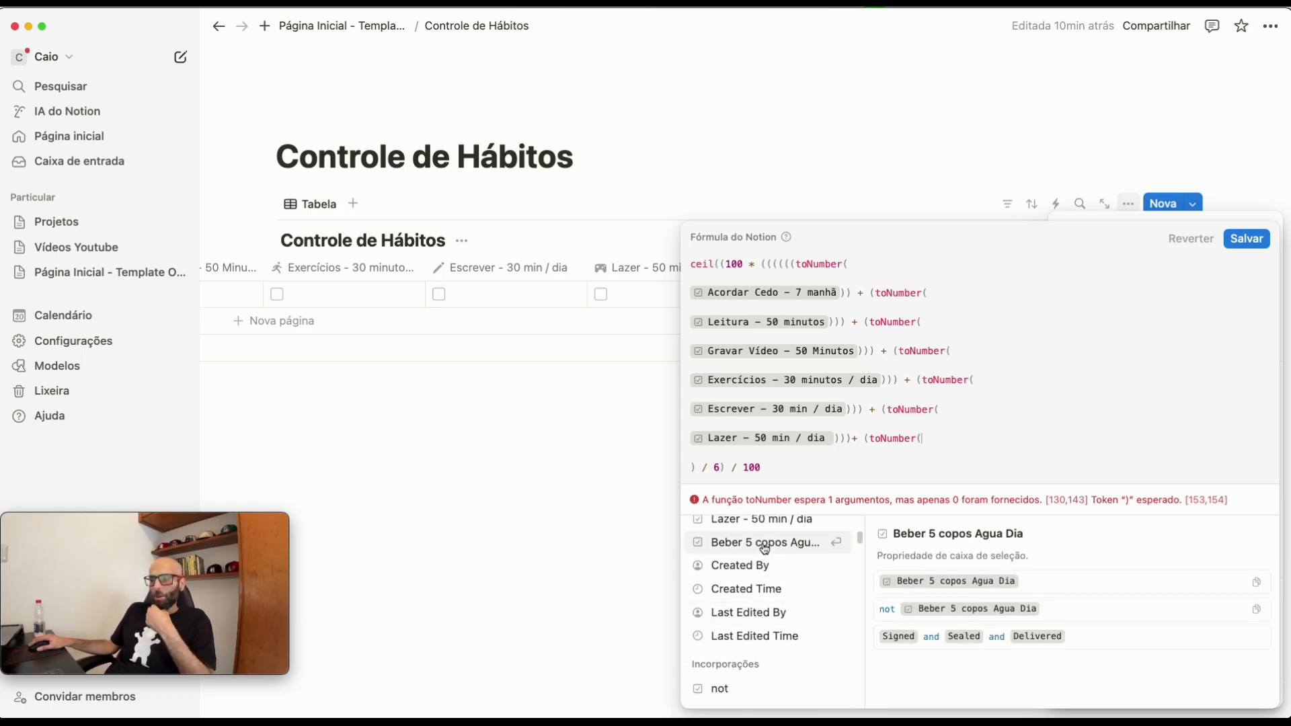
click(767, 542)
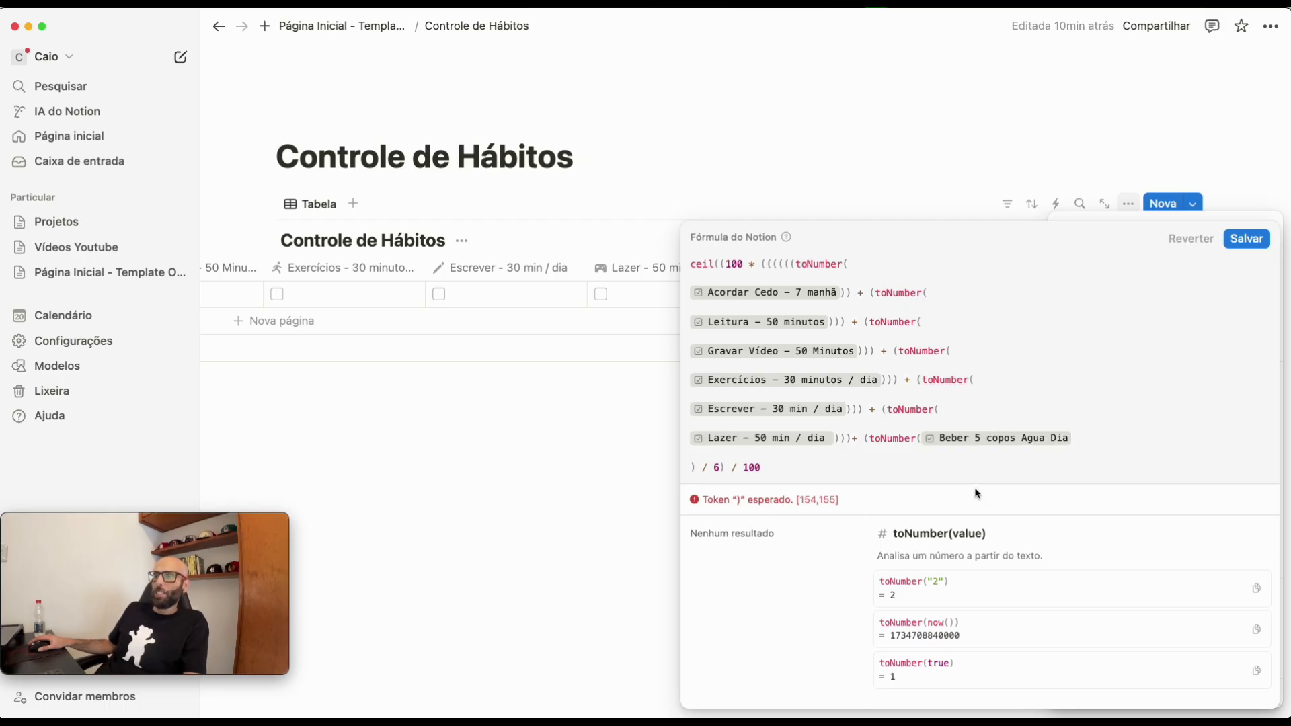
- Close the "Beber 5 copos Agua Dia" term with two parentheses, rejoin ") / 6) / 100" to its line, and compare the parentheses with the other terms
drag(834, 438, 853, 431)
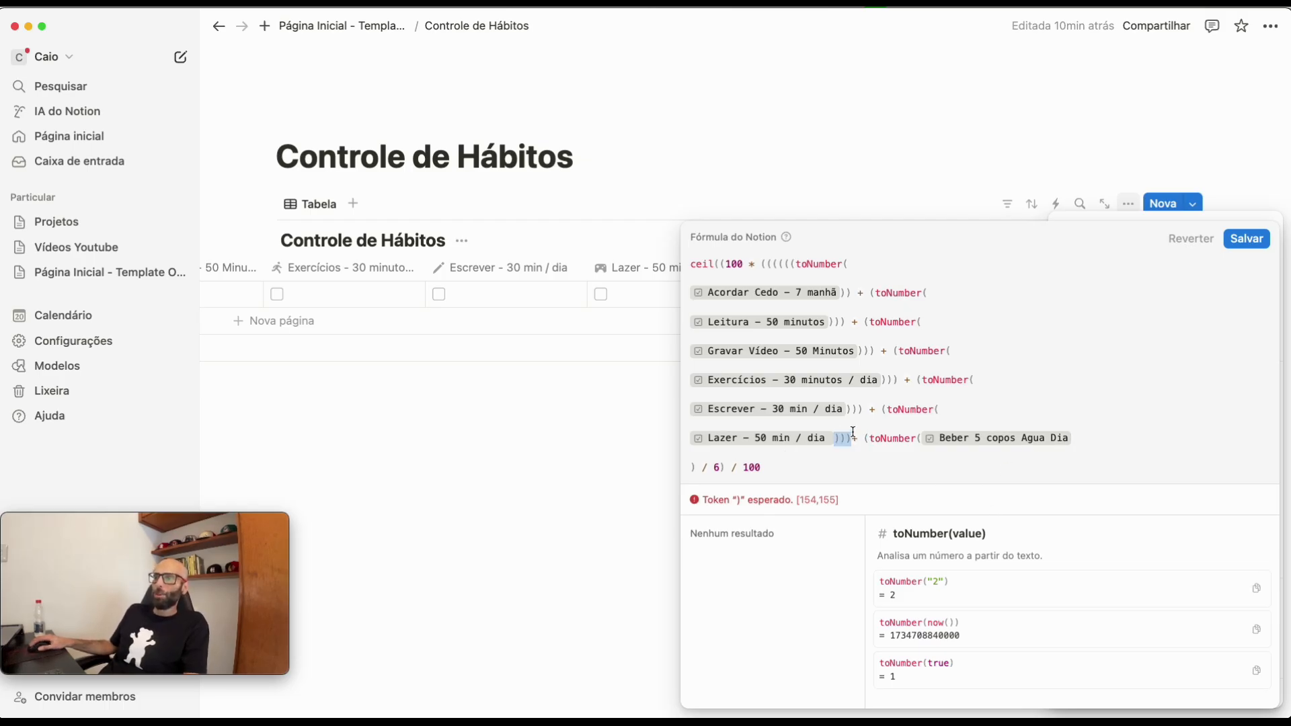
click(1116, 438)
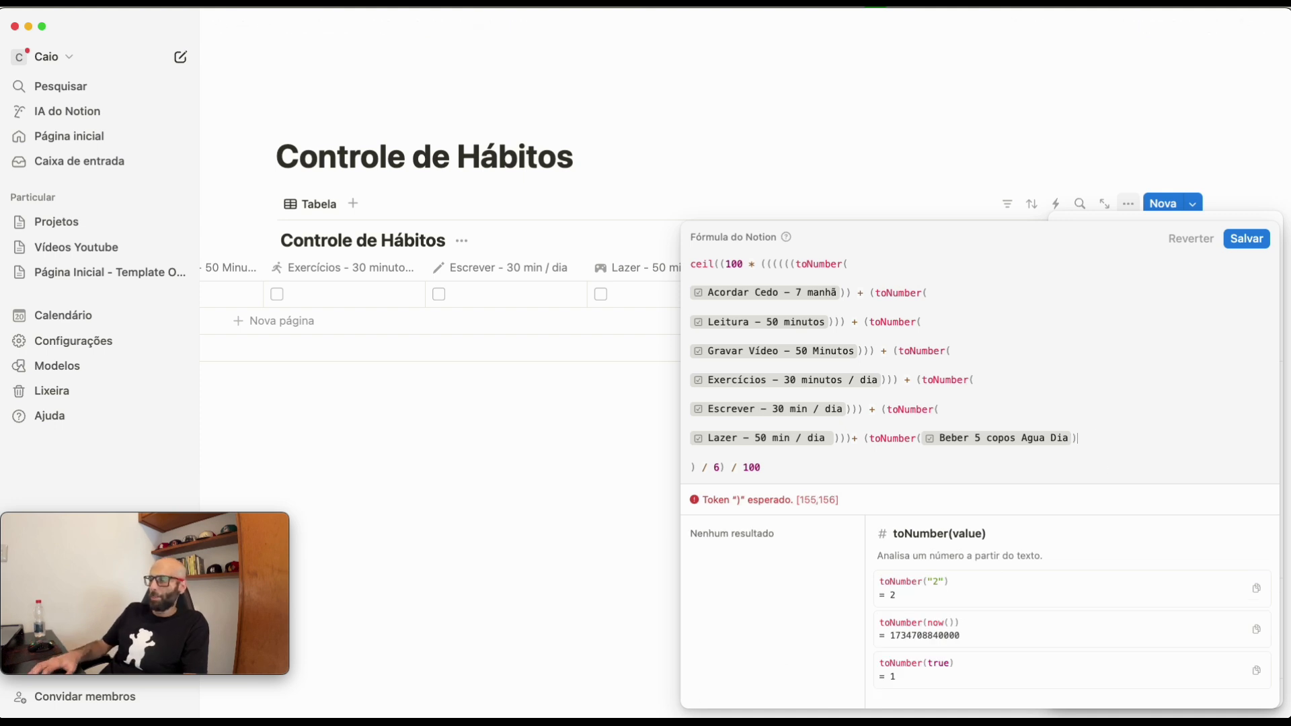
text())
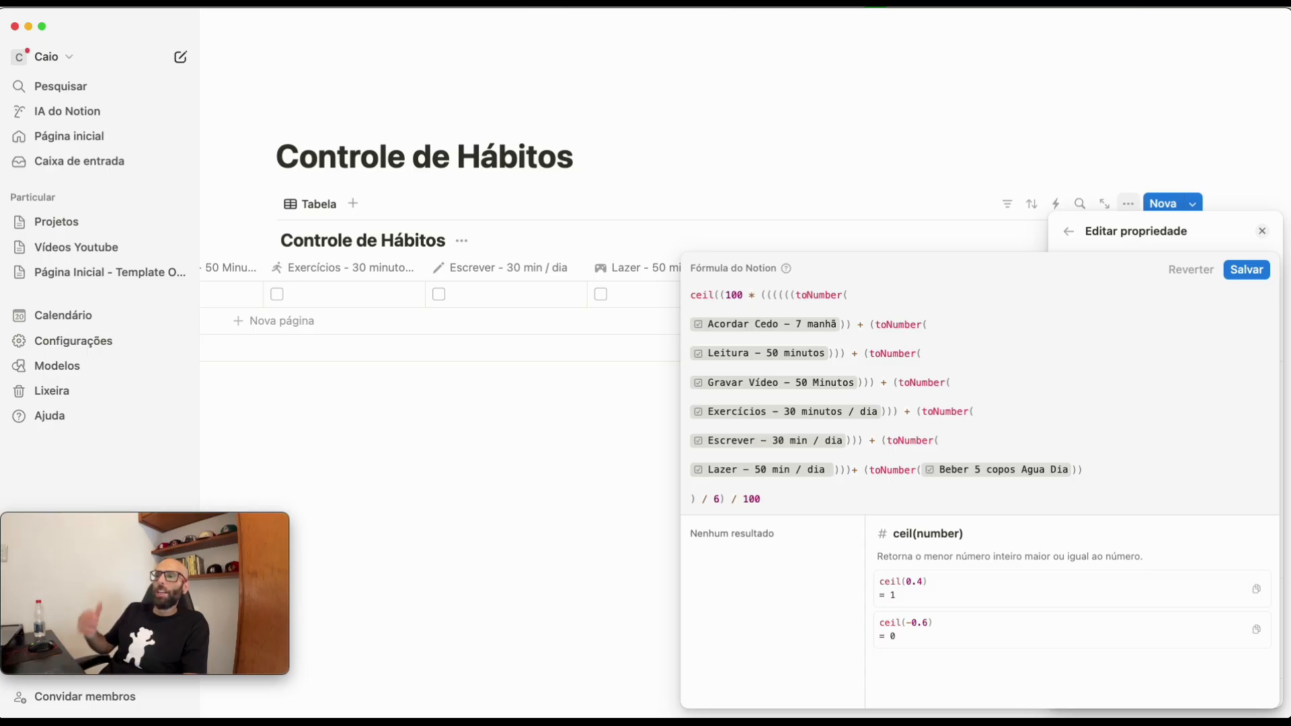
click(691, 499)
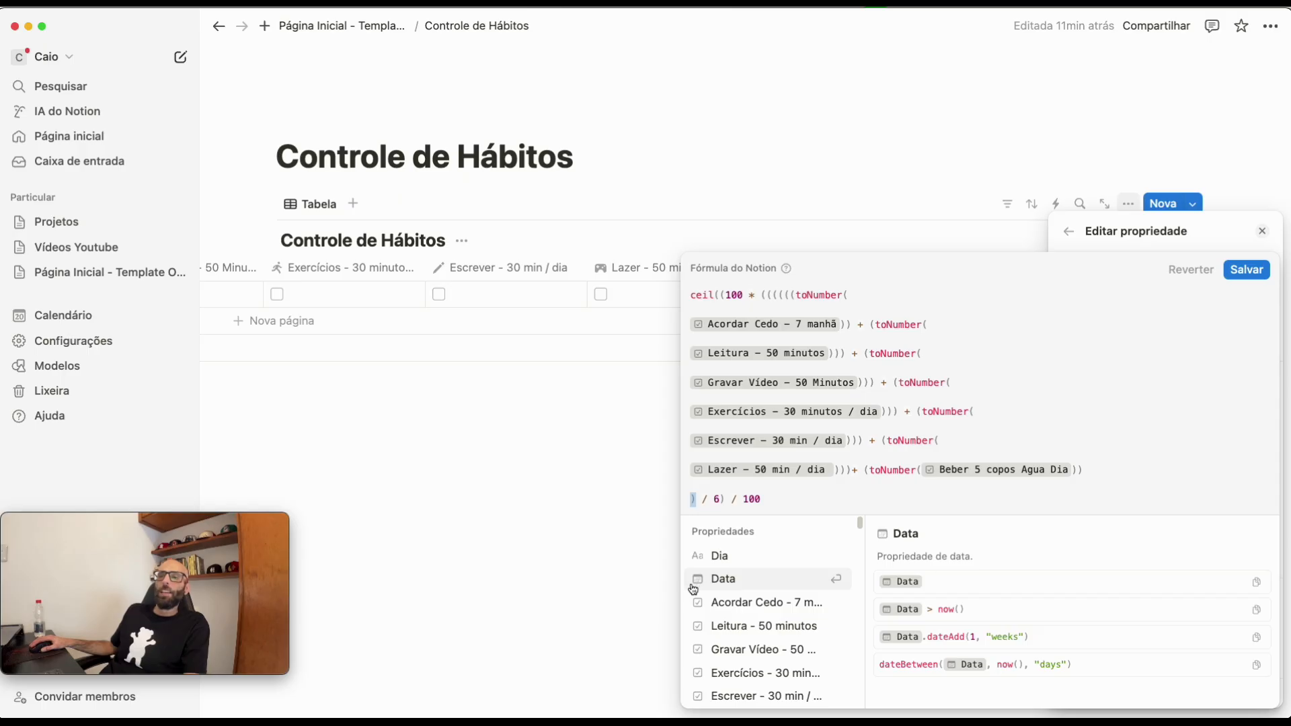
click(691, 498)
key(BackSpace)
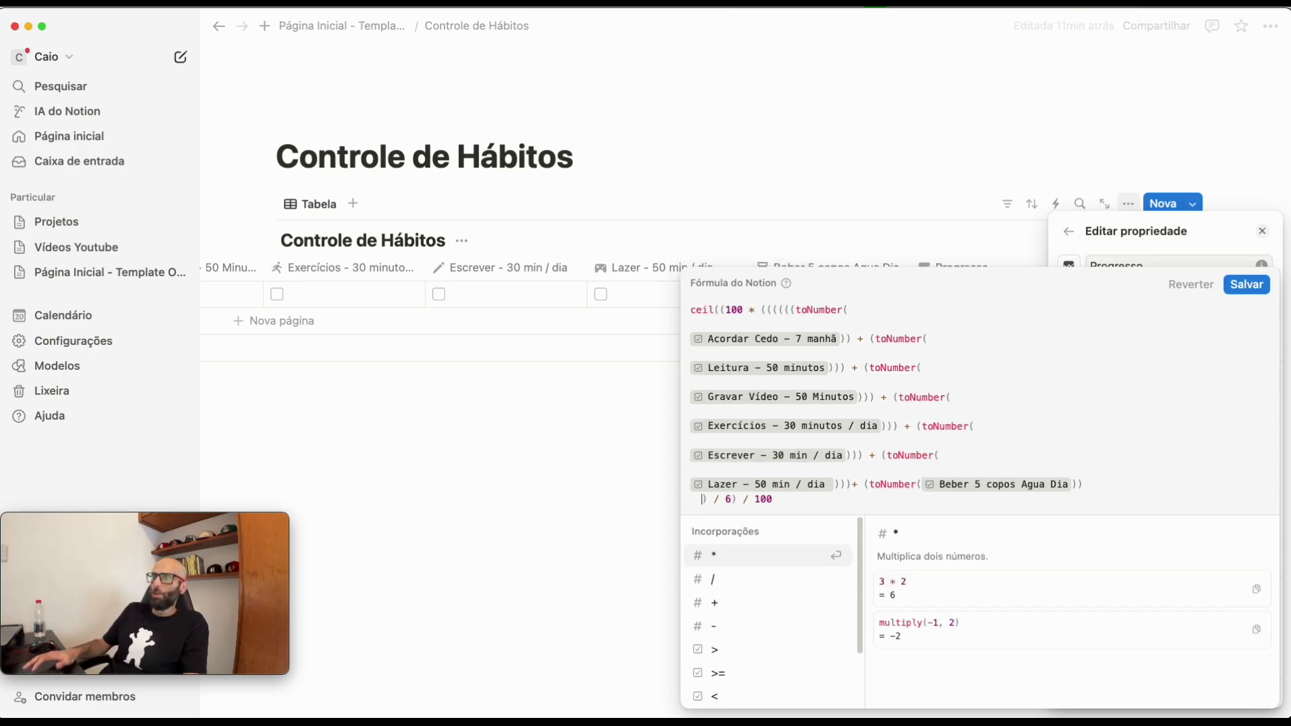
key(BackSpace)
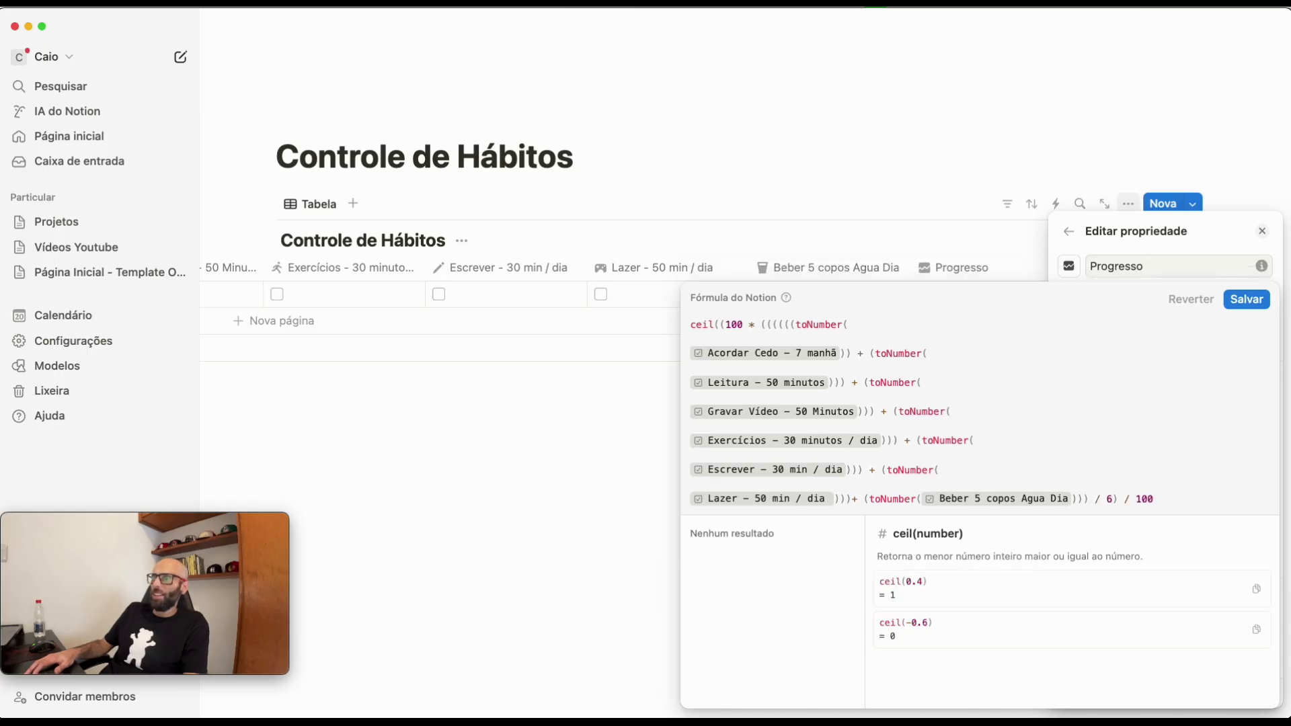
click(1089, 498)
click(858, 467)
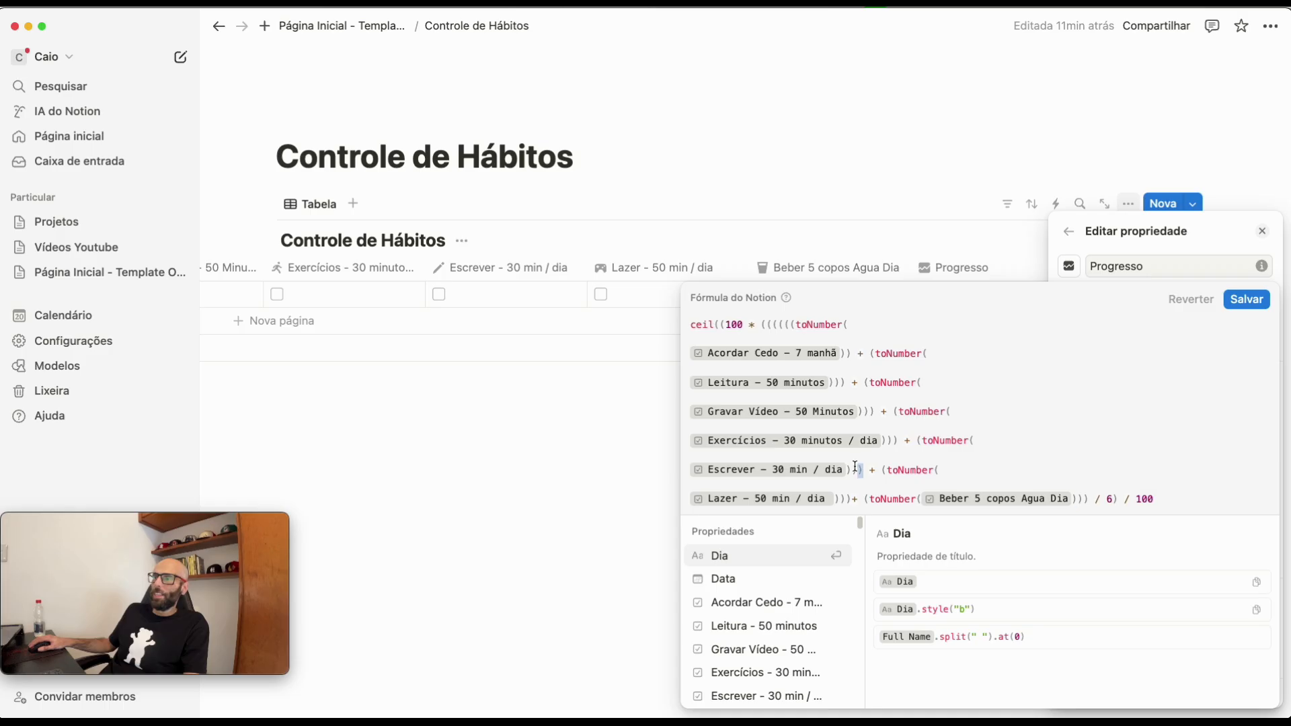
- Set the divisor at the end of the "Progresso" formula to 7 to match the number of habits
click(1042, 462)
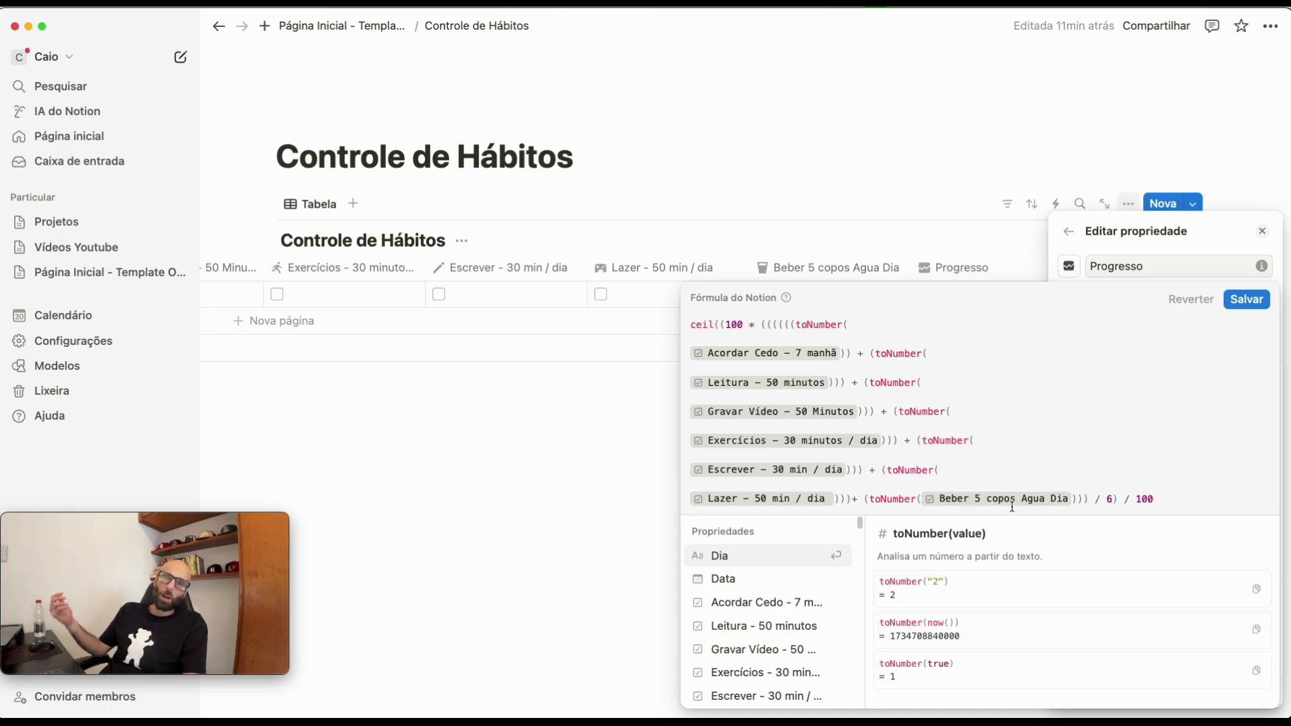
click(1112, 499)
key(BackSpace)
text(7)
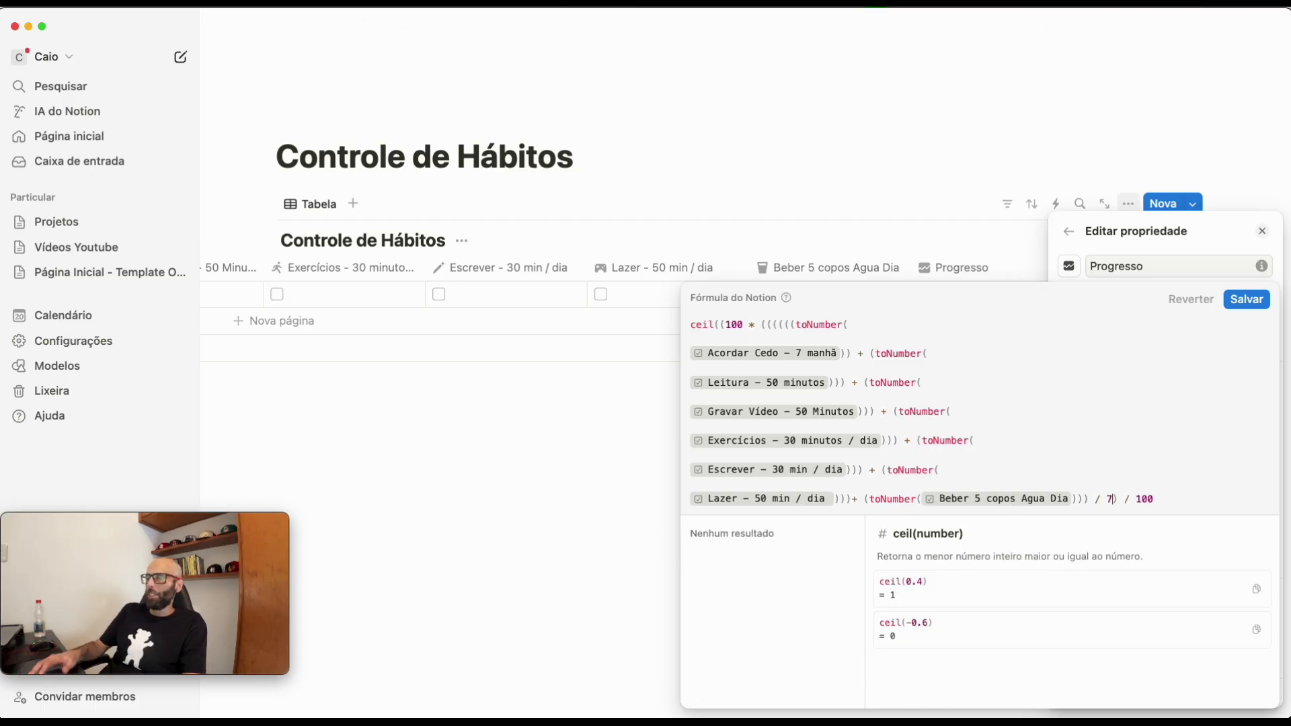
click(1160, 382)
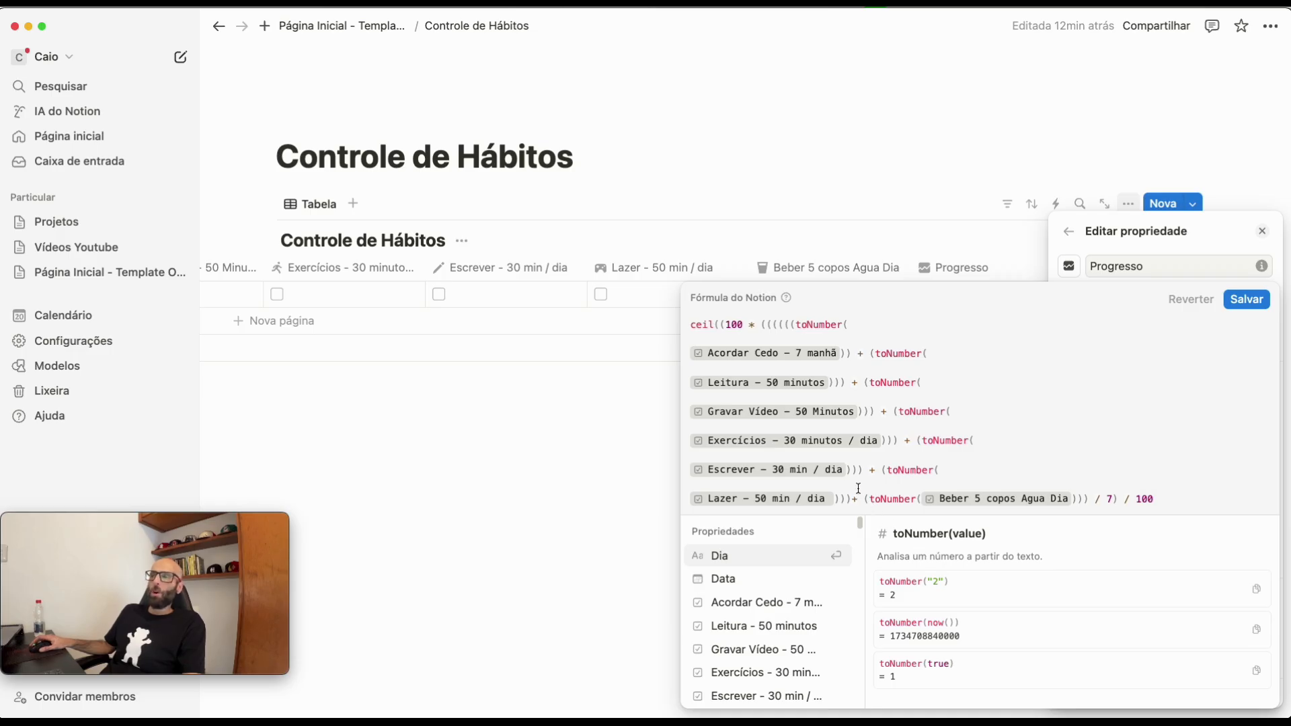
- Compare the "+ (toNumber(" segment, closing parentheses and divisor of the last habit terms in the "Progresso" formula
drag(871, 471, 941, 470)
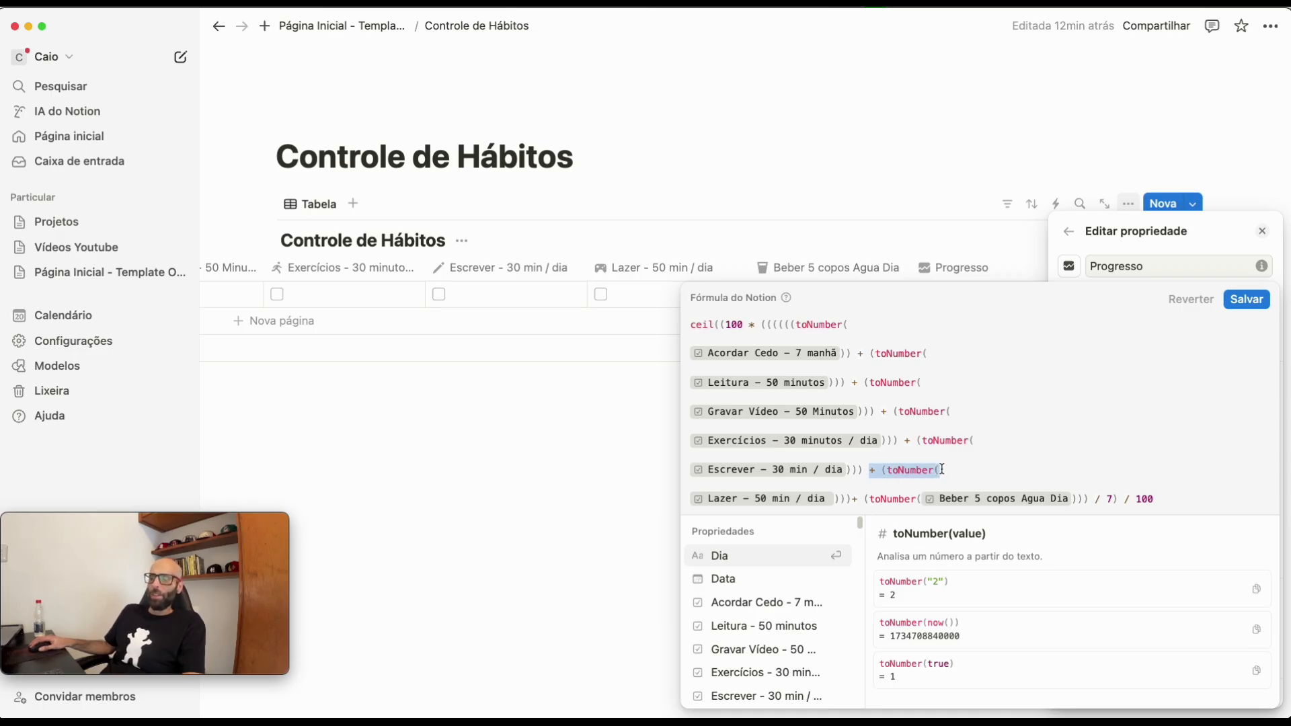
click(851, 498)
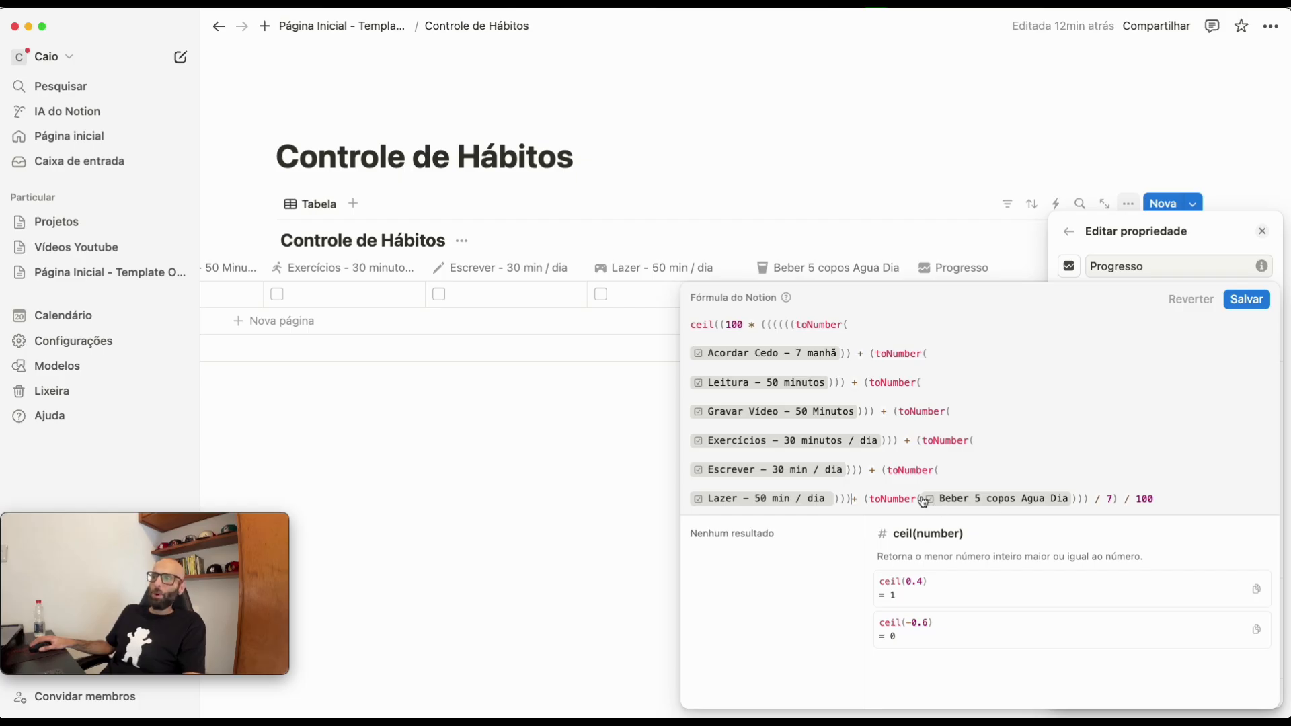
click(941, 470)
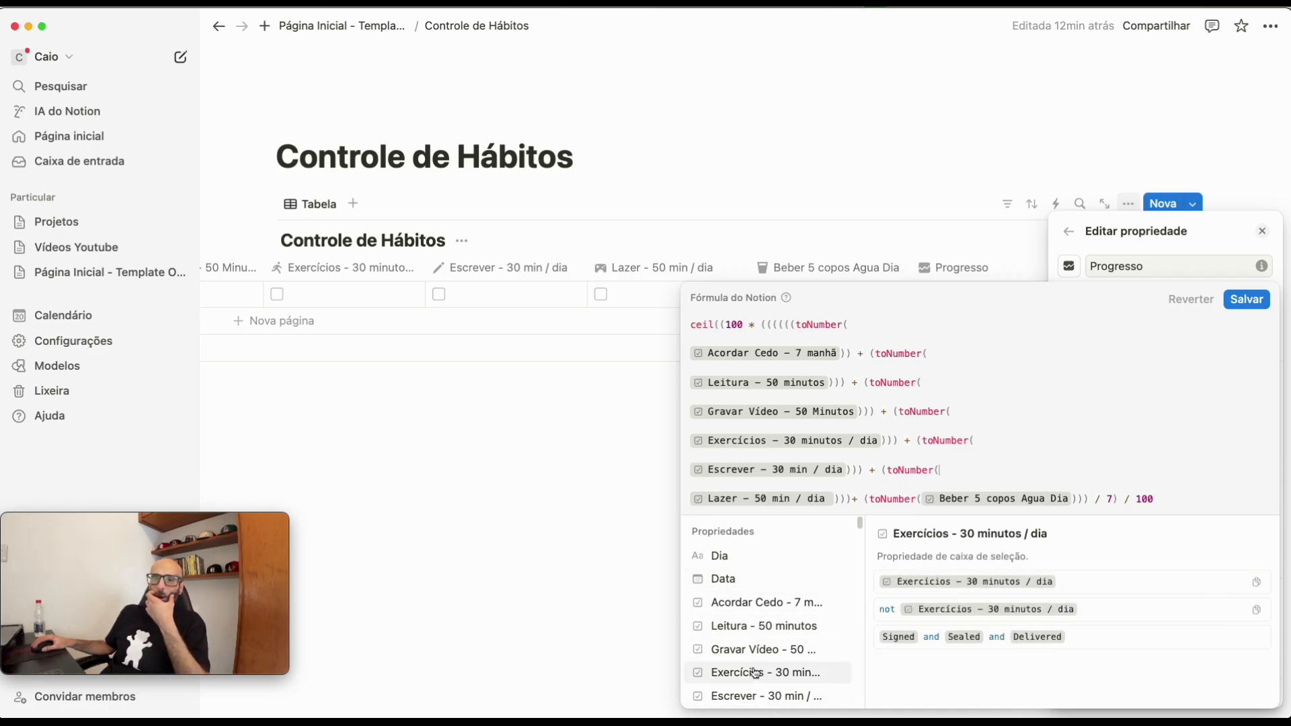
click(1083, 498)
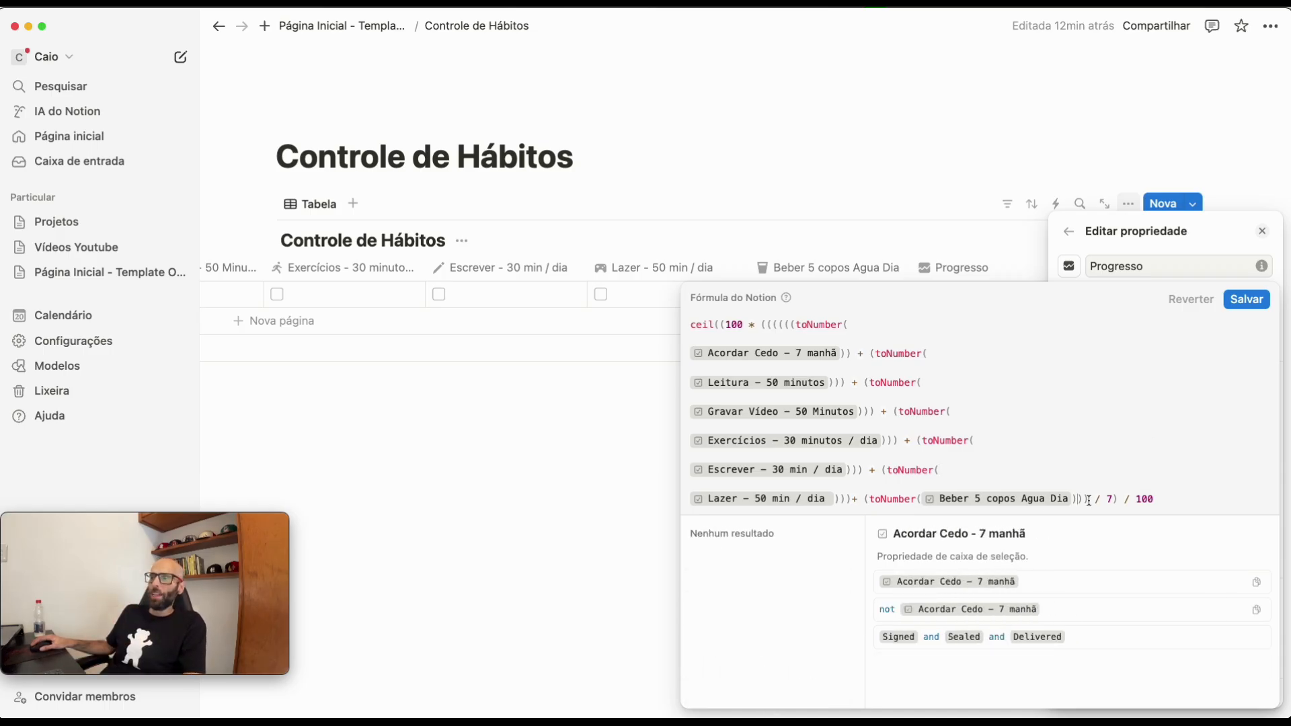
text())
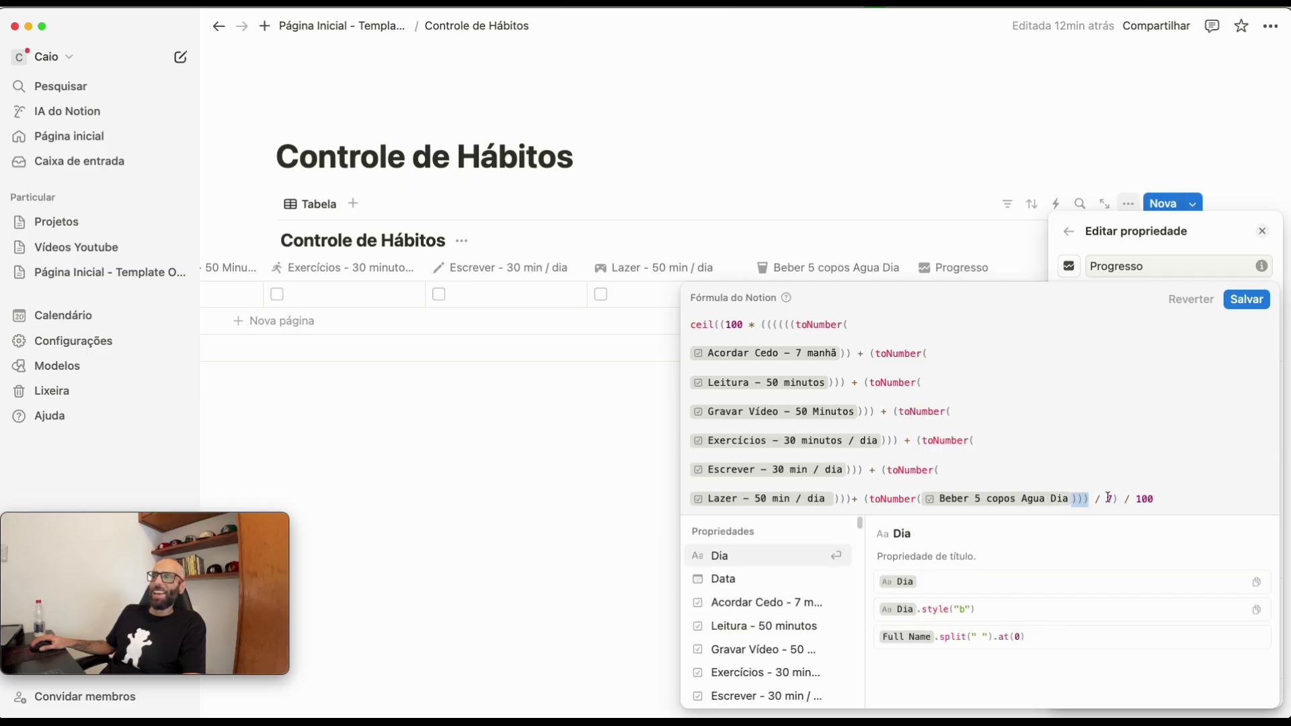
double_click(1109, 498)
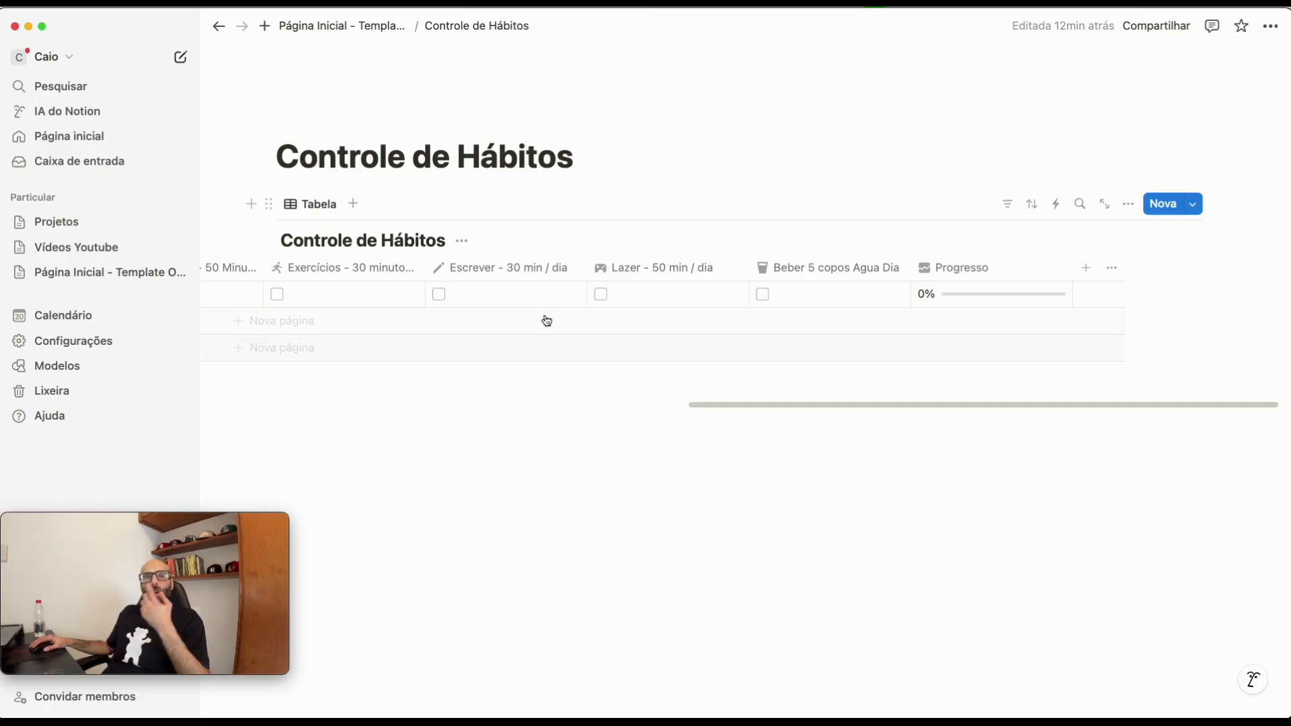
- Rename the "Lazer - 50 min / dia" property as "Meditação 3x / semana"
drag(742, 408, 628, 404)
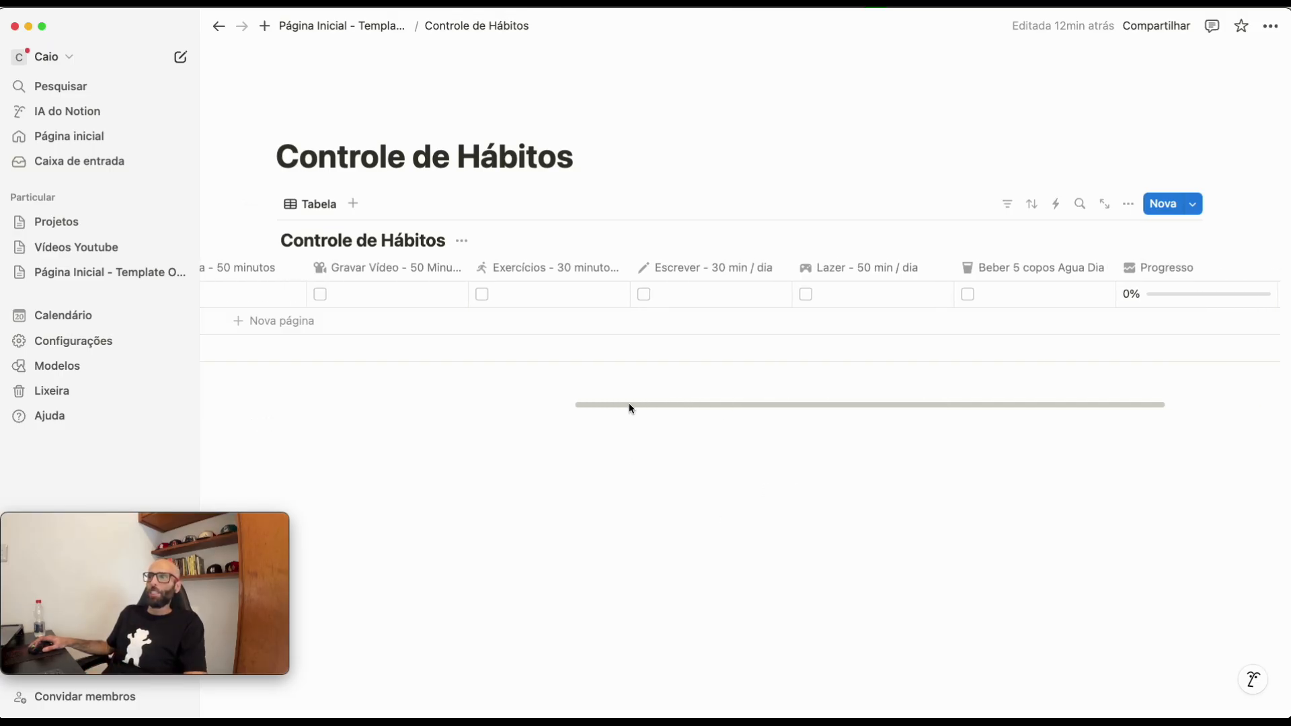
click(852, 271)
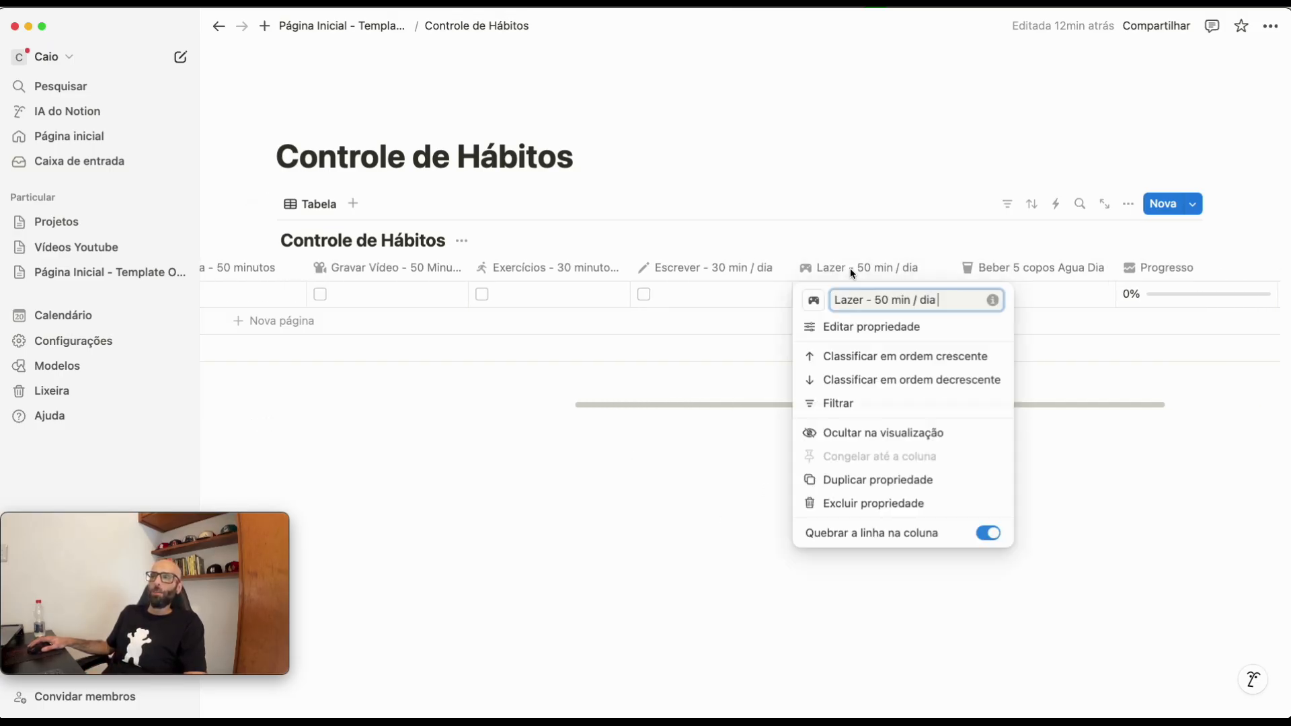
triple_click(868, 306)
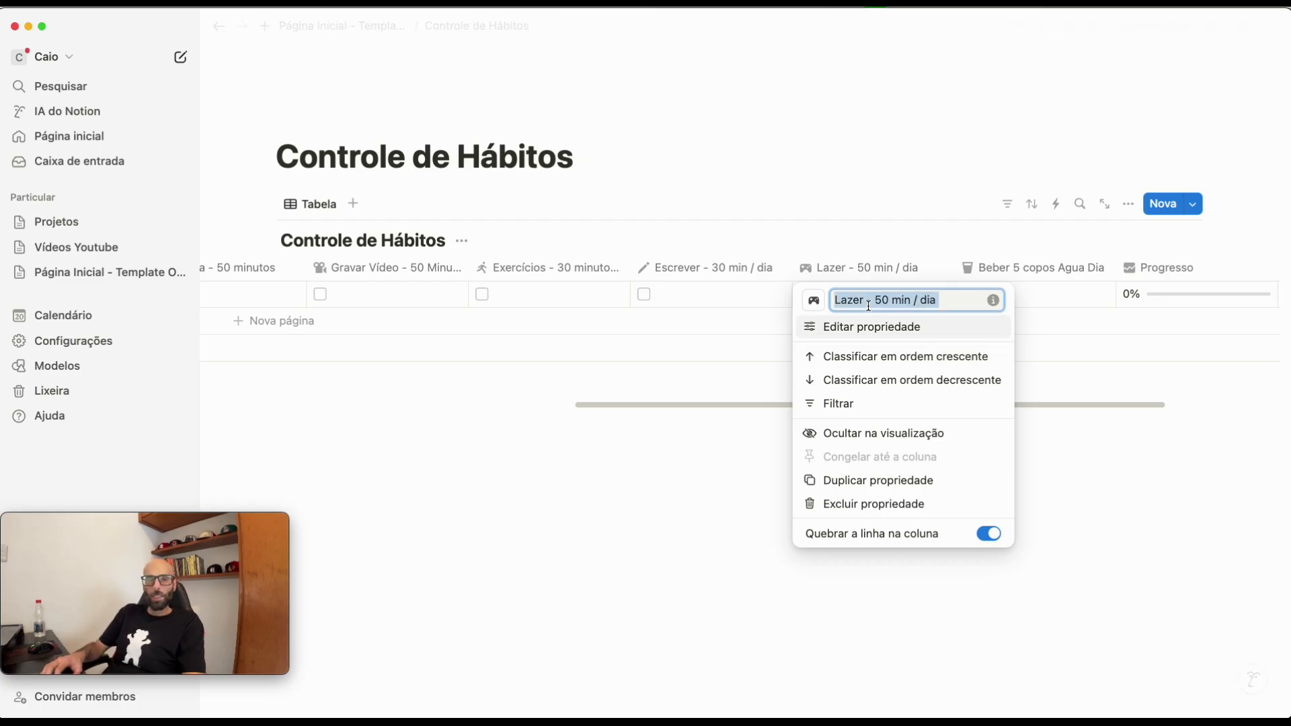
text(Meditação 3x /)
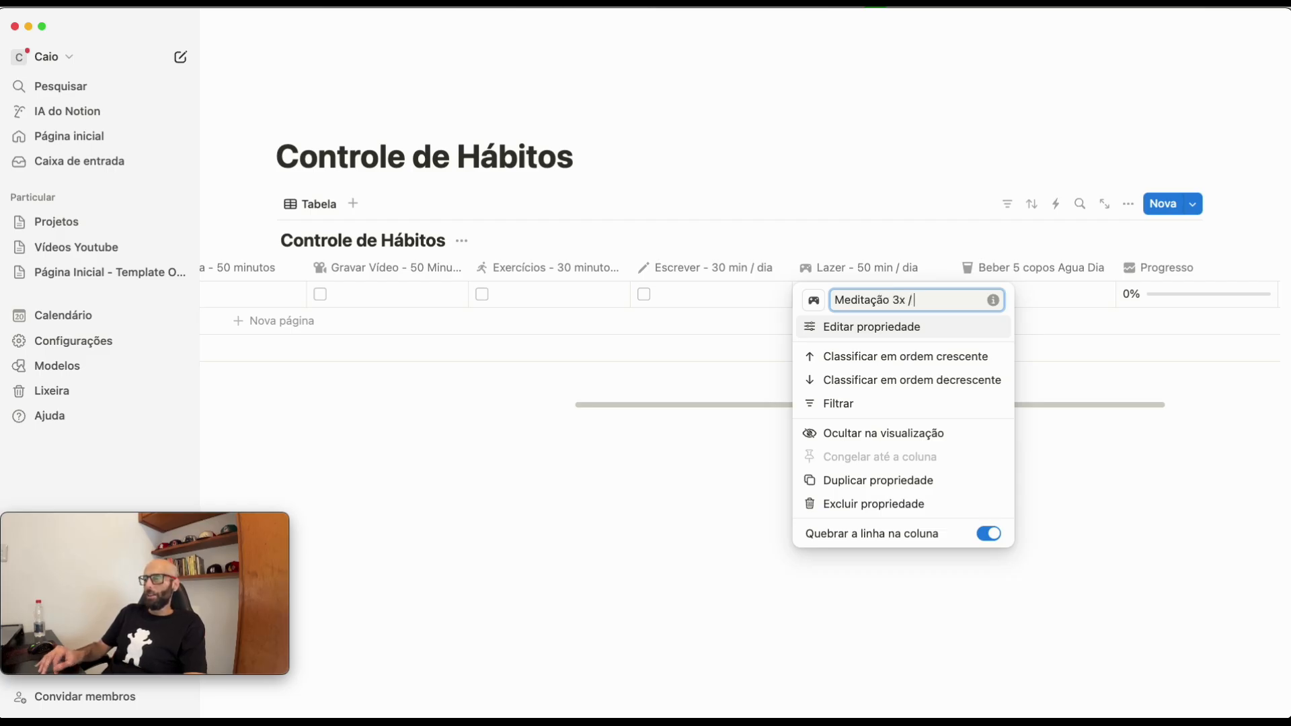
text(semana)
key(Return)
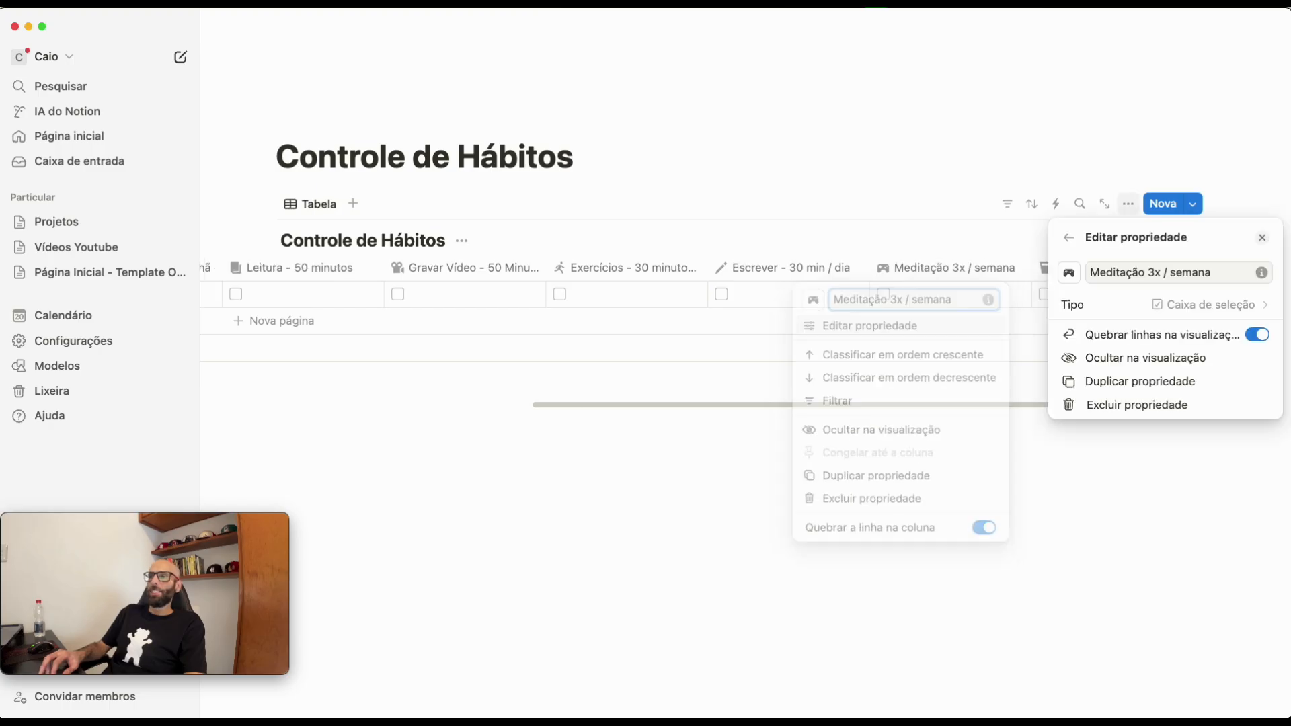
click(978, 510)
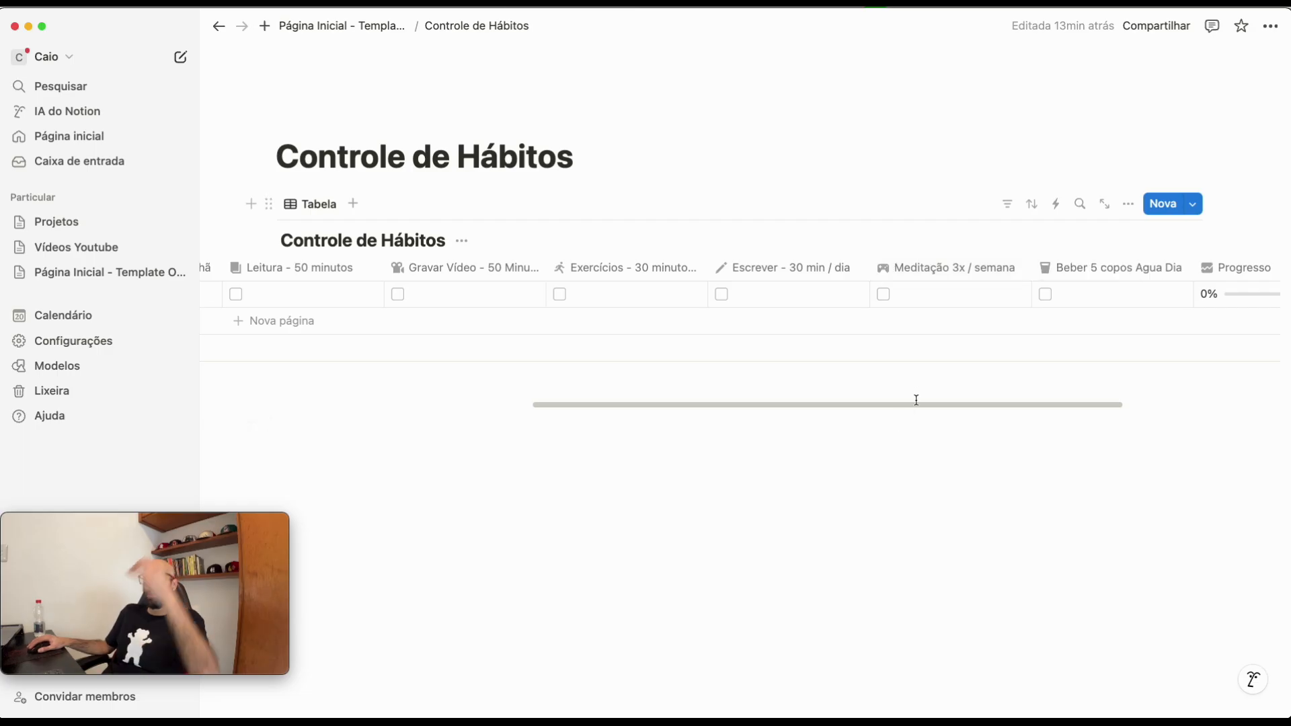
- Open the formula of the "Progresso" property to review it
drag(916, 406, 1066, 403)
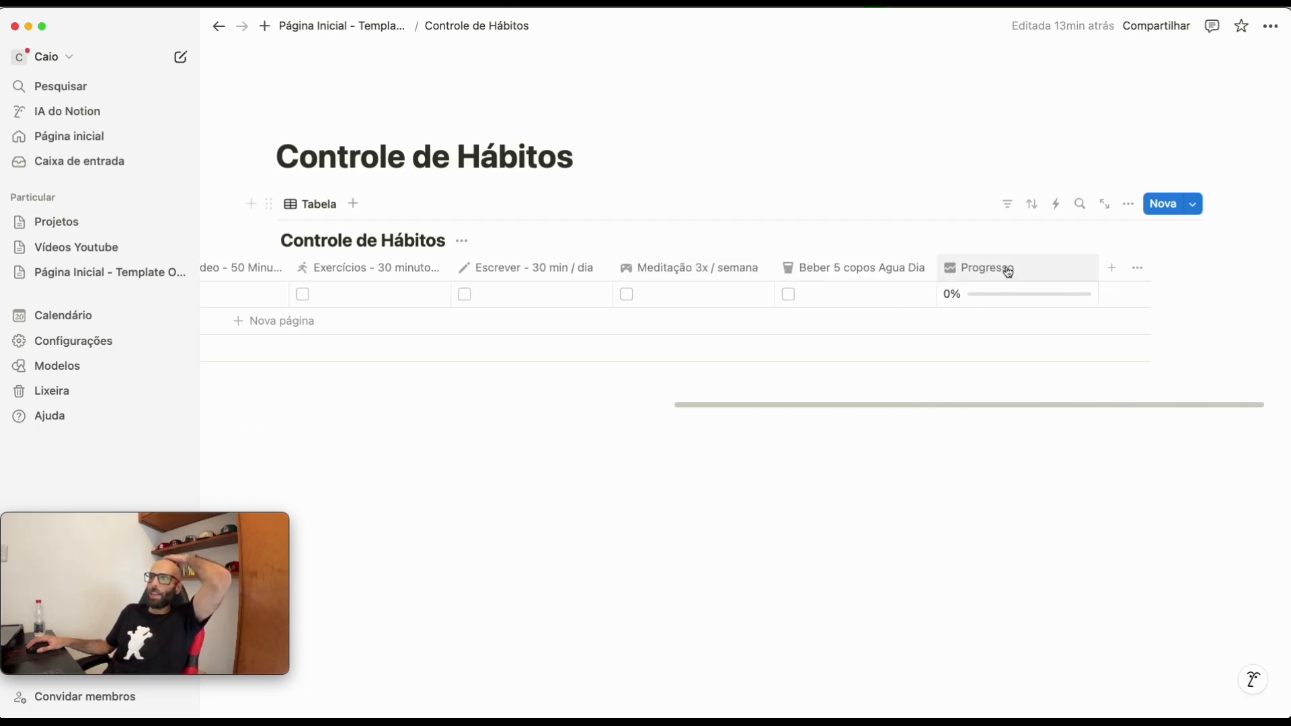
click(1008, 271)
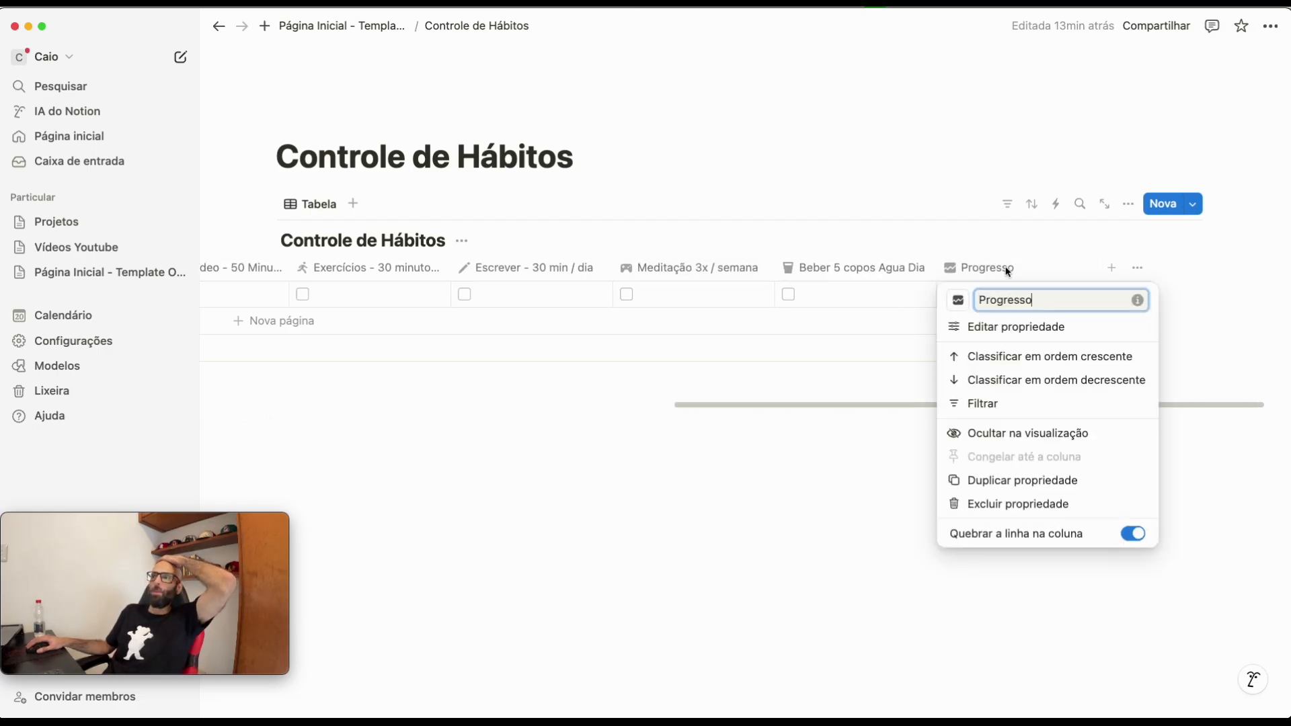
click(1005, 330)
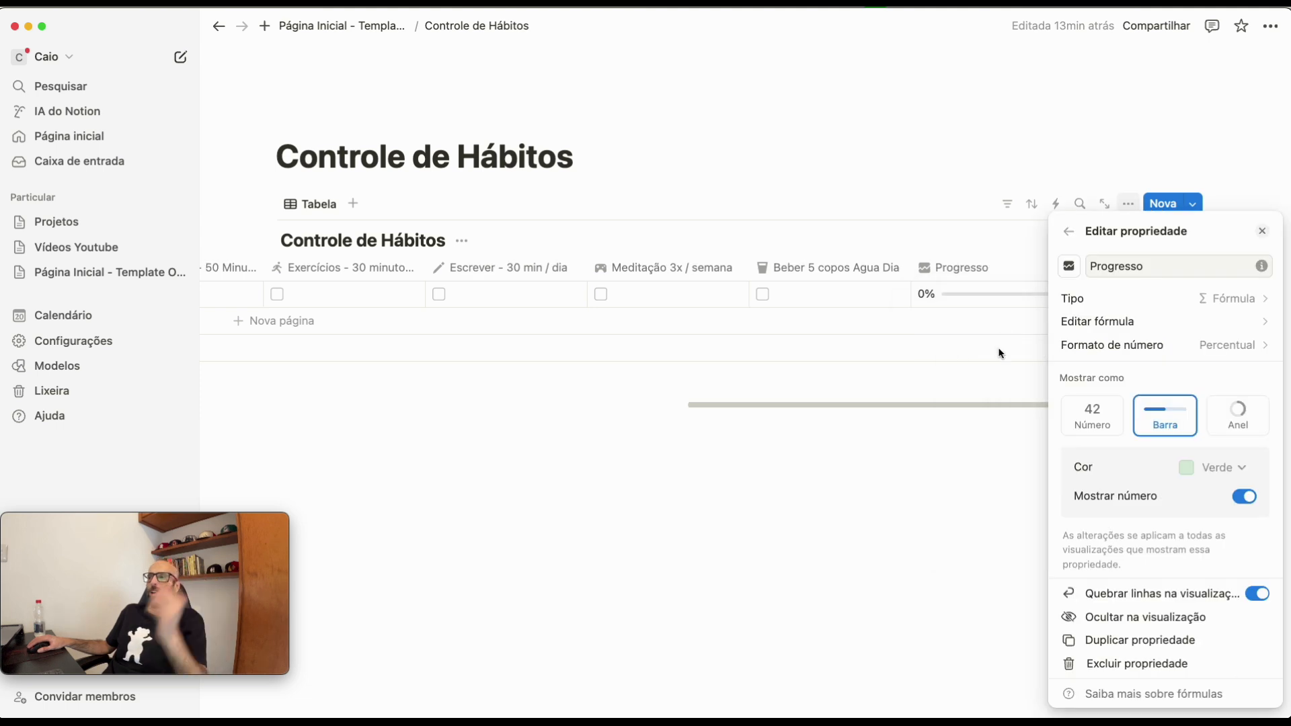
click(1195, 324)
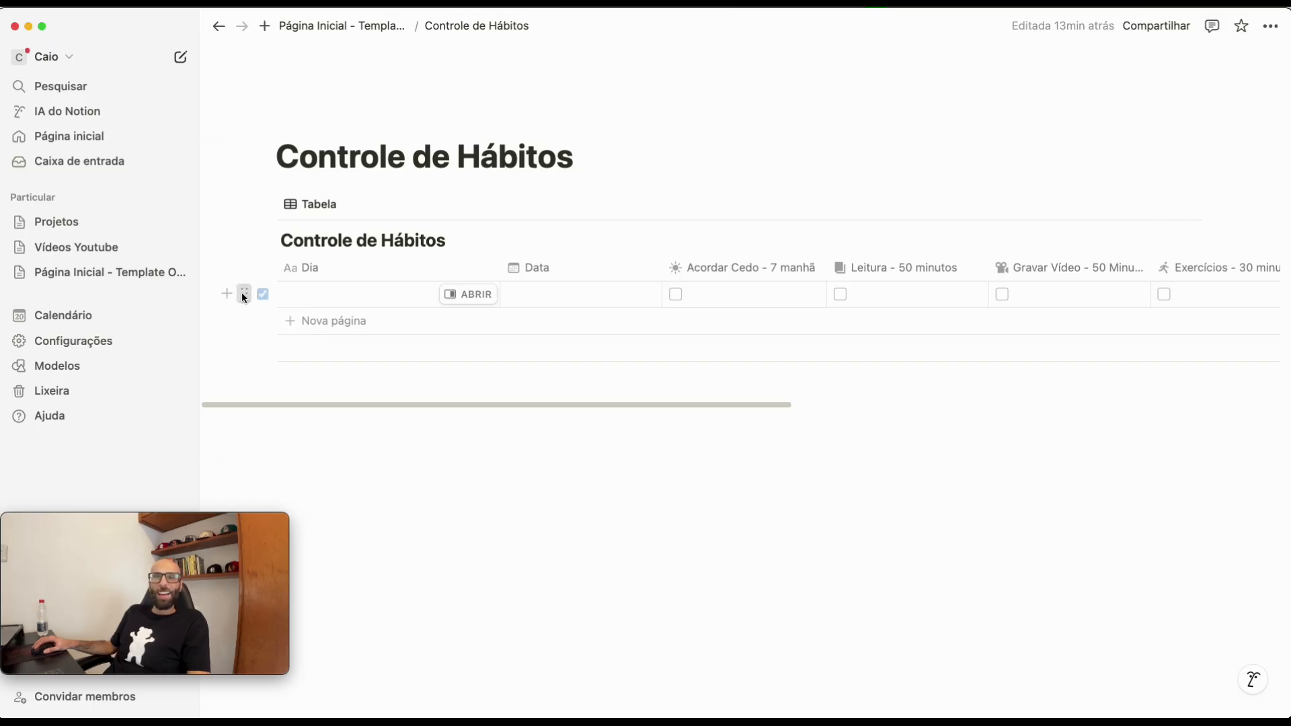
- Delete the empty row from the "Controle de Hábitos" table and look over its remaining columns
click(245, 295)
click(191, 292)
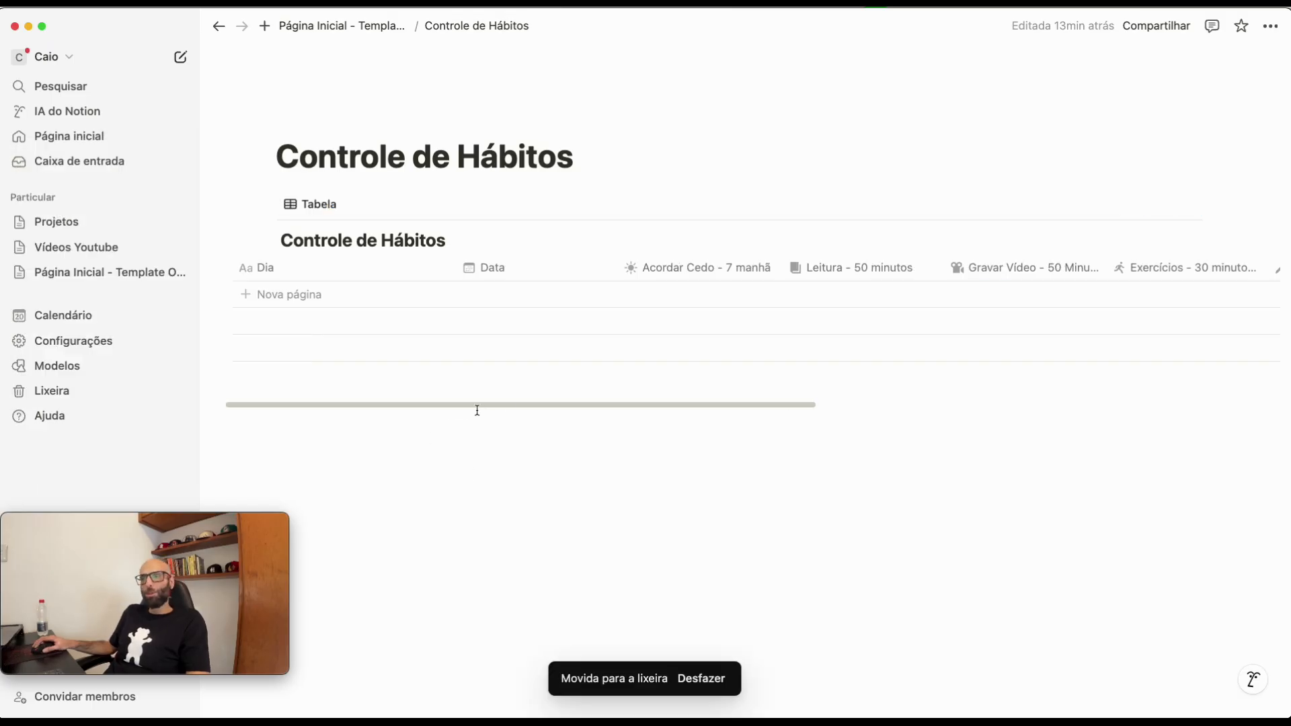
drag(527, 405, 908, 404)
scroll(828, 393, right, 2)
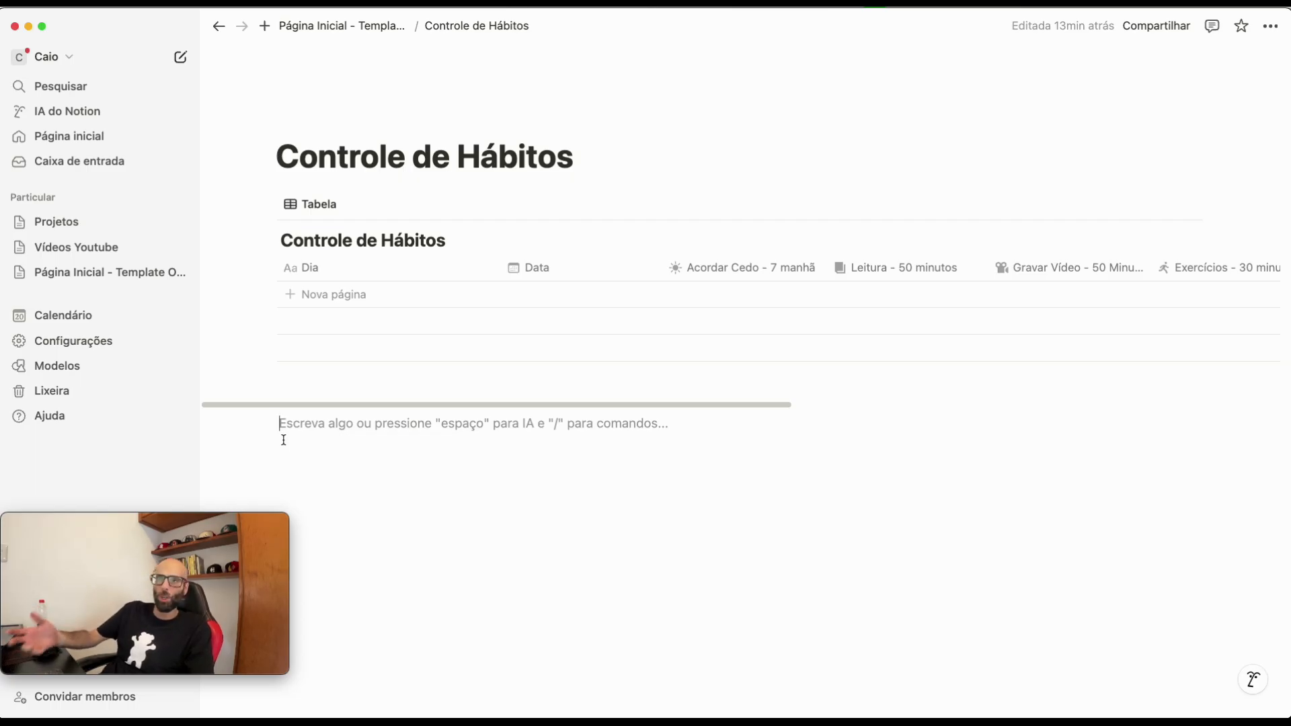
- Insert a "Visualização em tabela" block on a new line below the "Controle de Hábitos" table
key(Return)
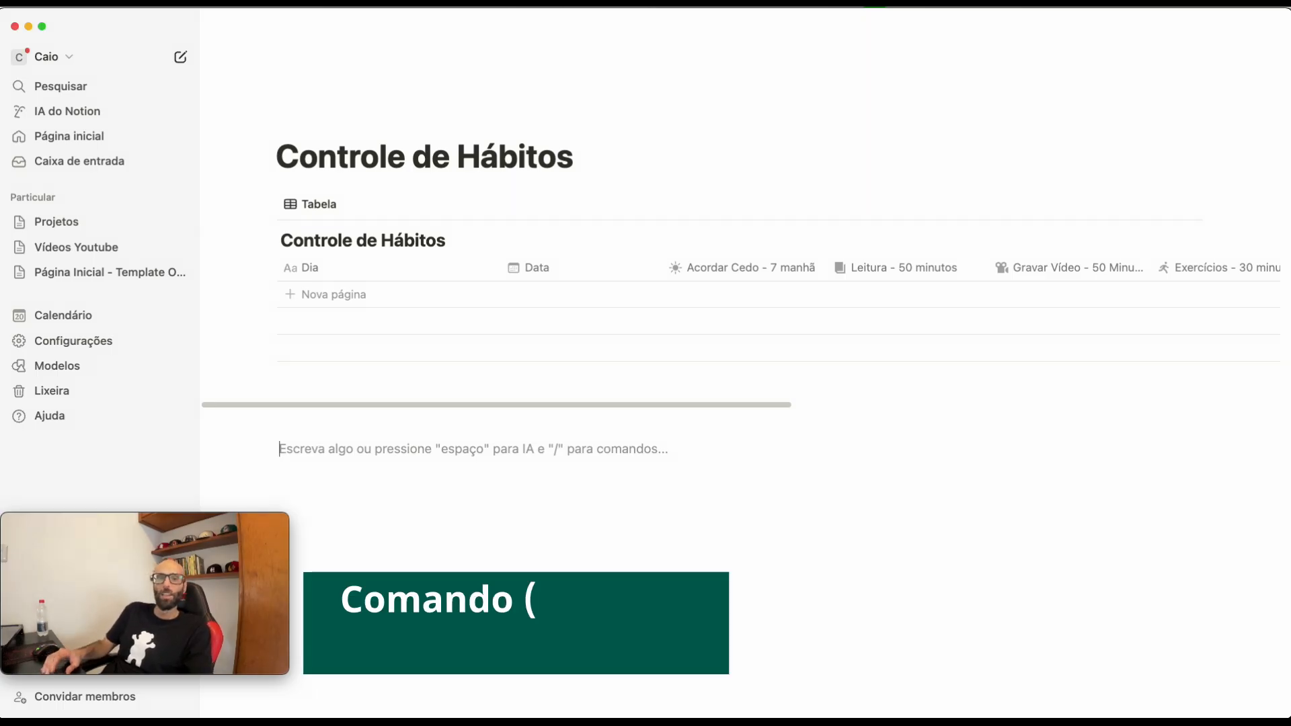
text(/visua)
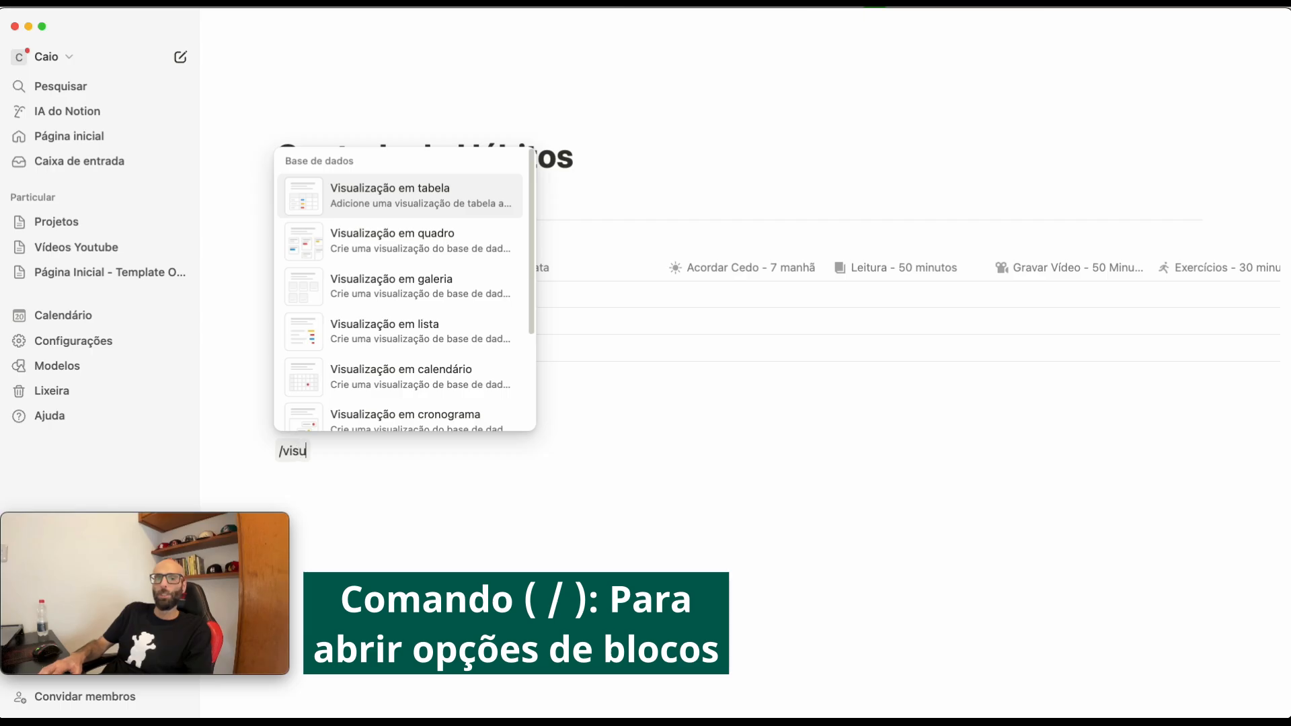
click(372, 200)
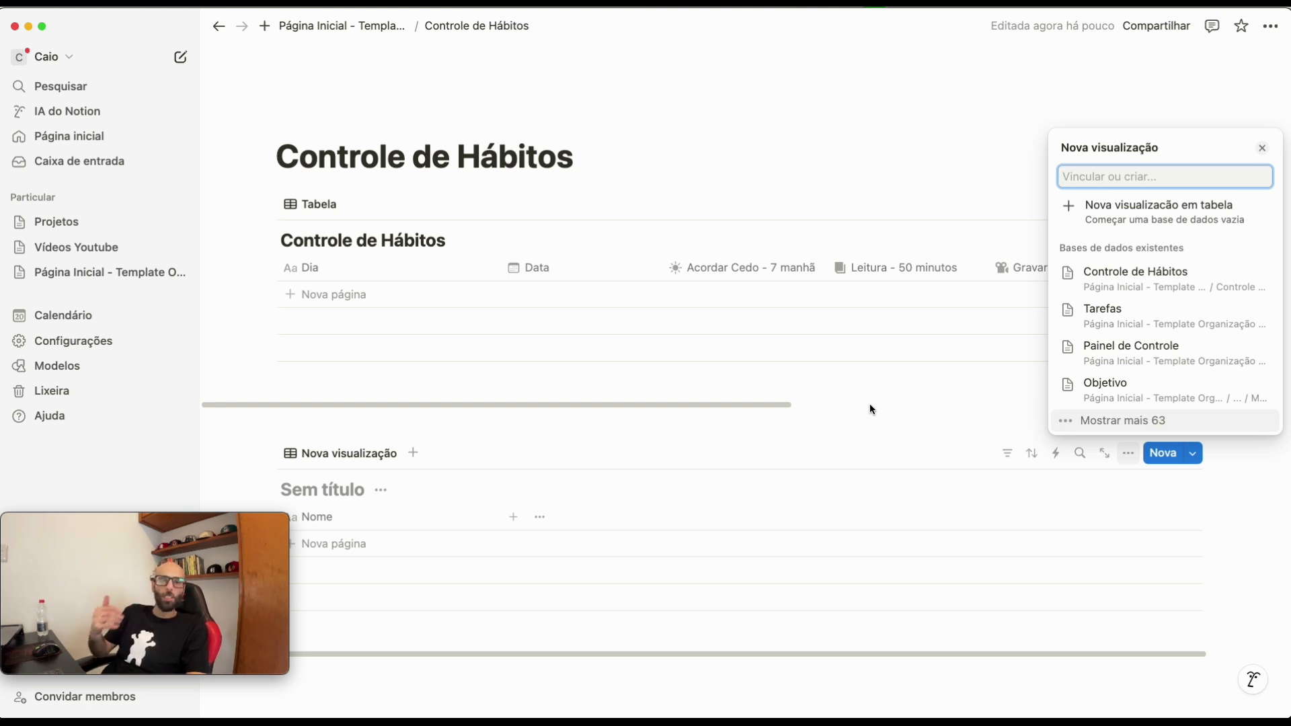
text(Relat)
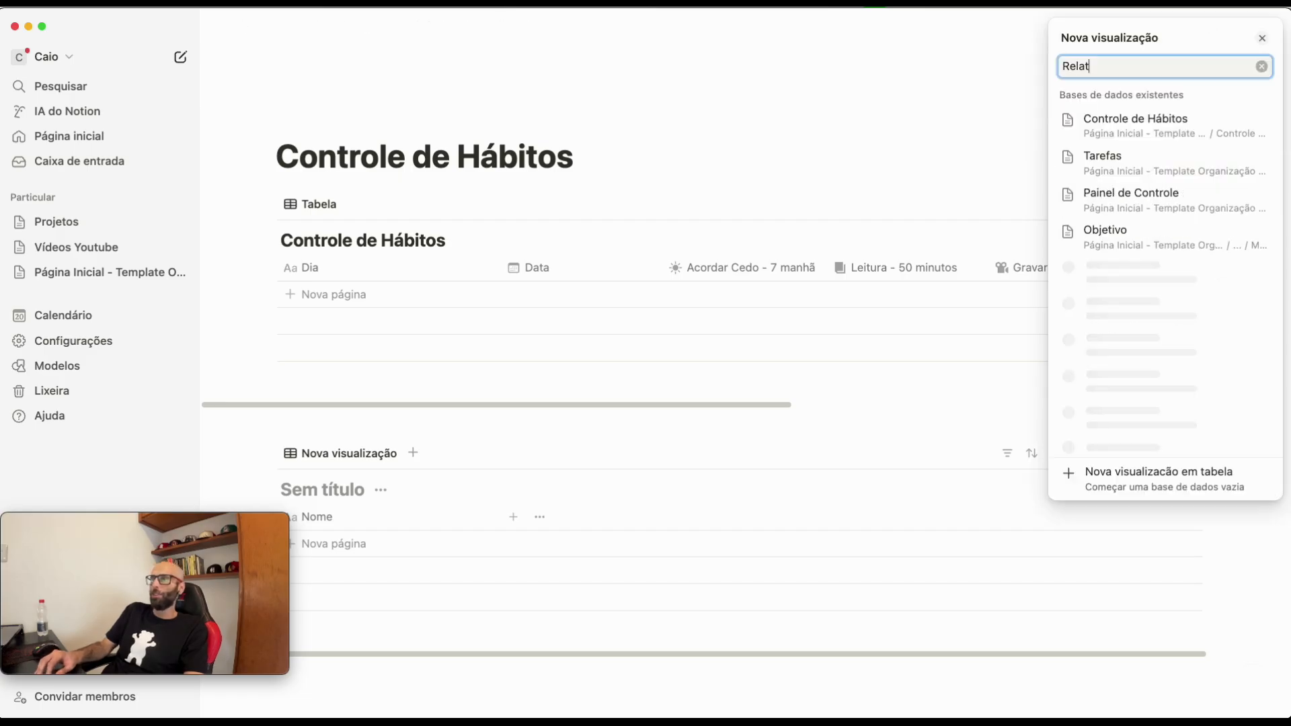
key(BackSpace)
key(BackSpace)
key(BackSpace)
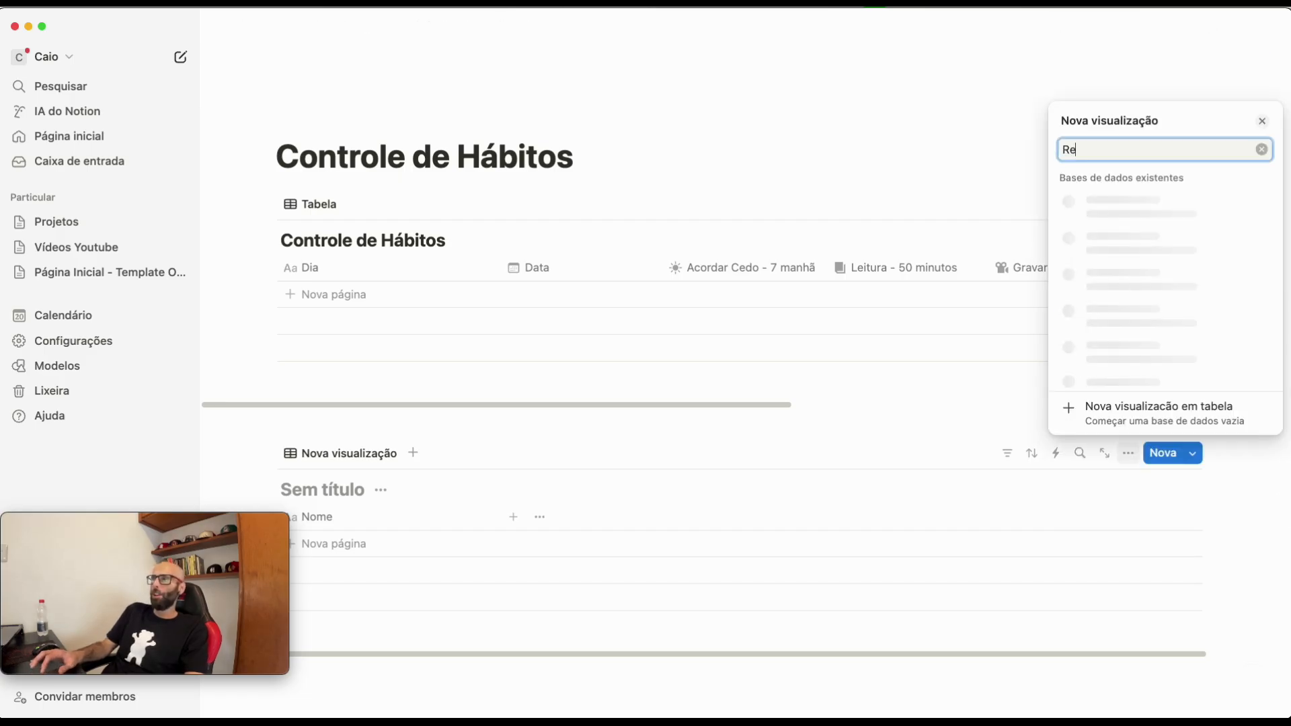
key(BackSpace)
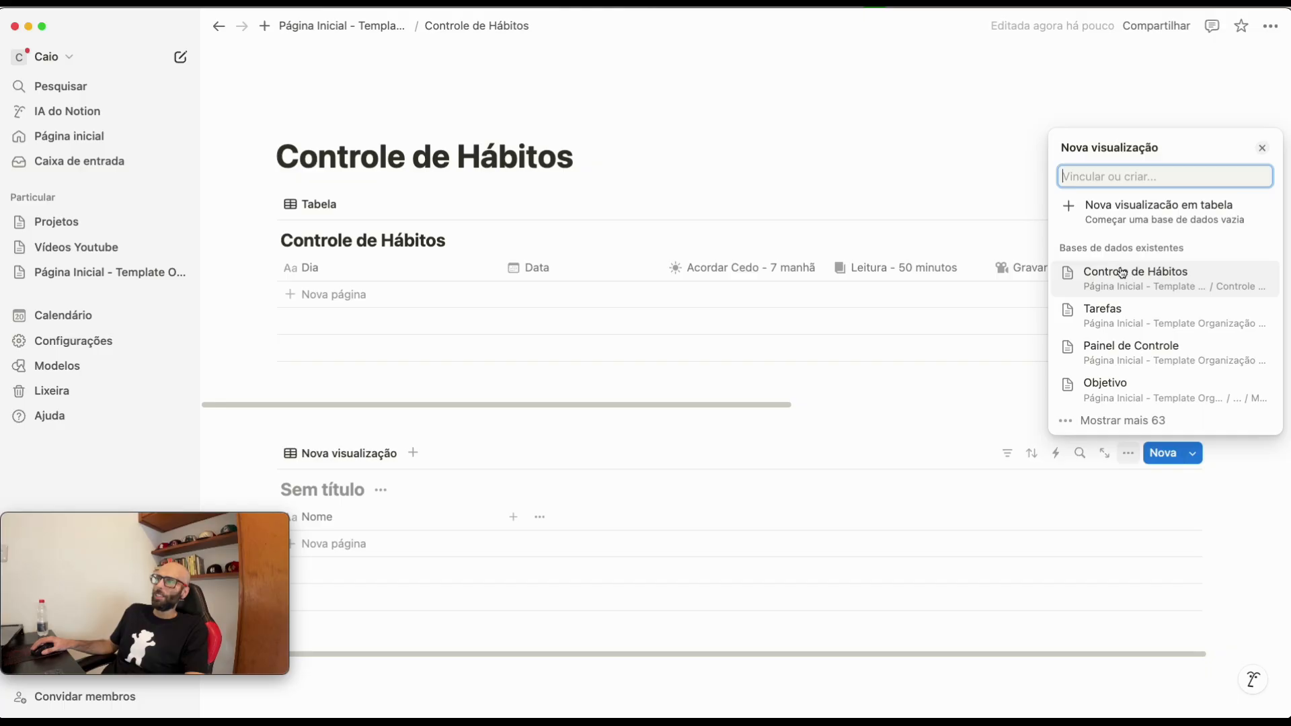
- Start the new table view with an empty database and title it "Relatório Mensal de Hábitos"
click(1102, 211)
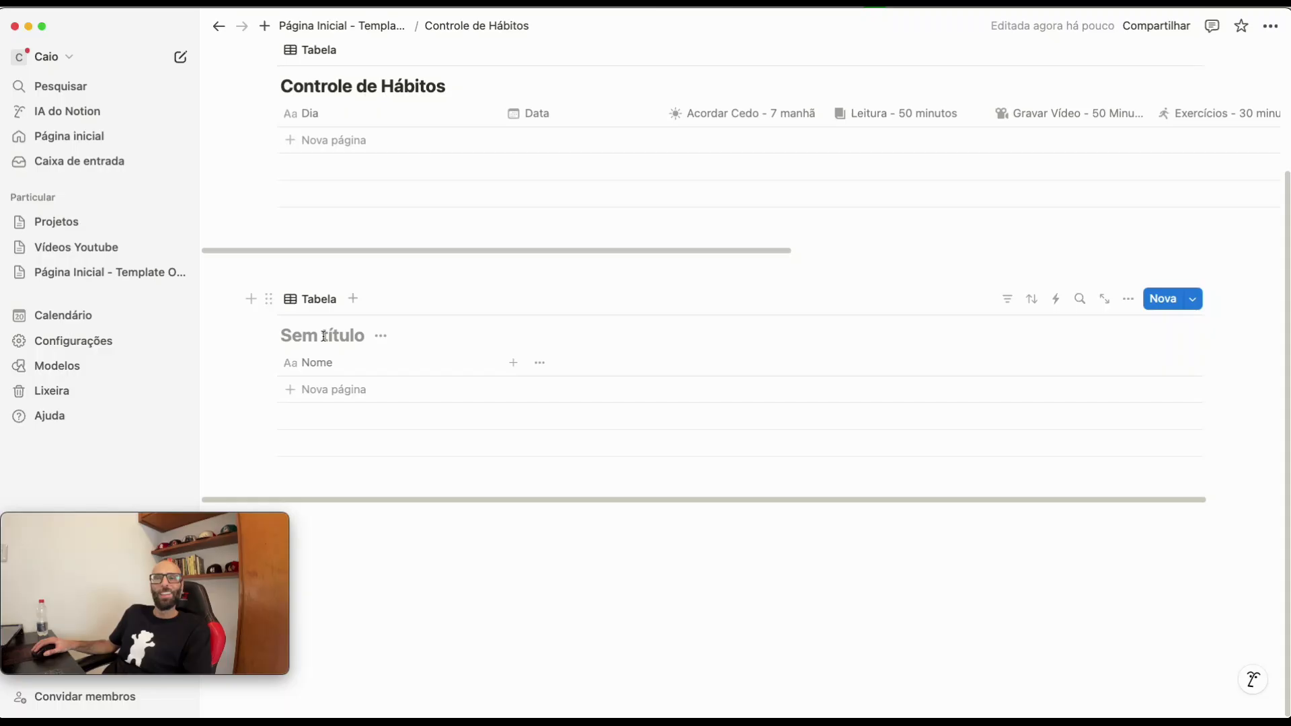
scroll(305, 338, up, 5)
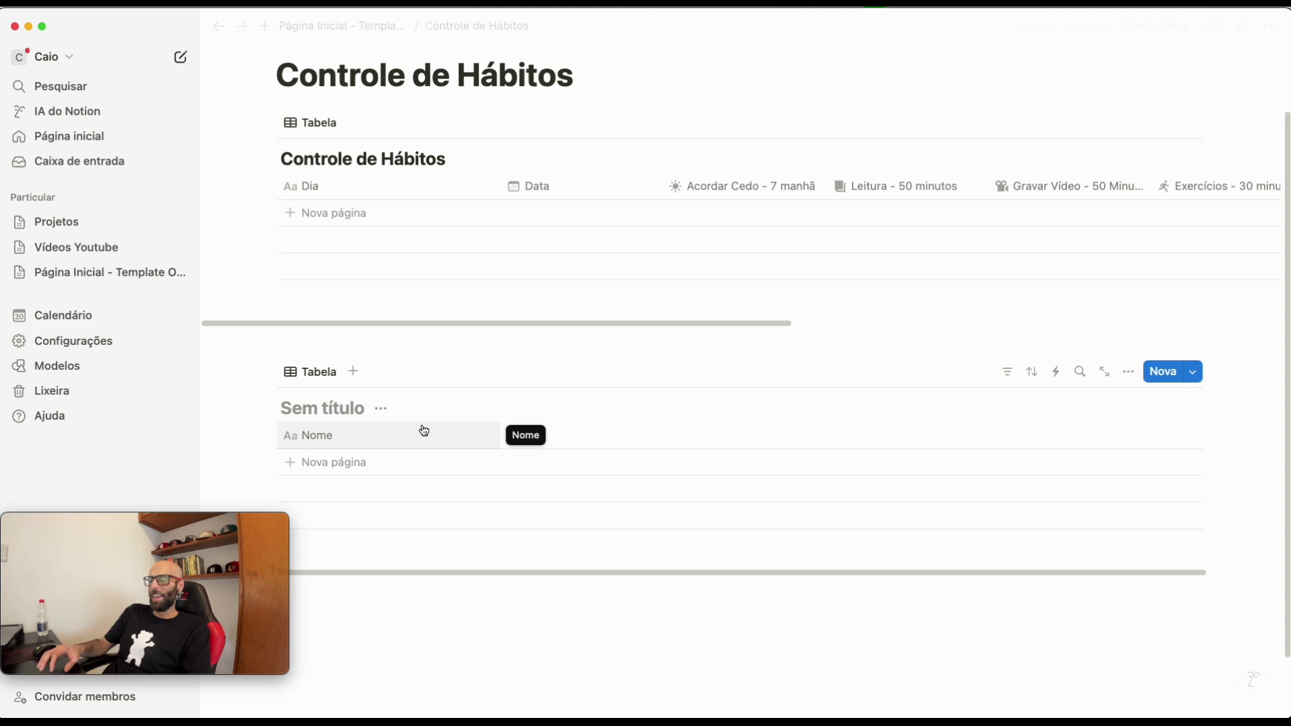
text(Relar)
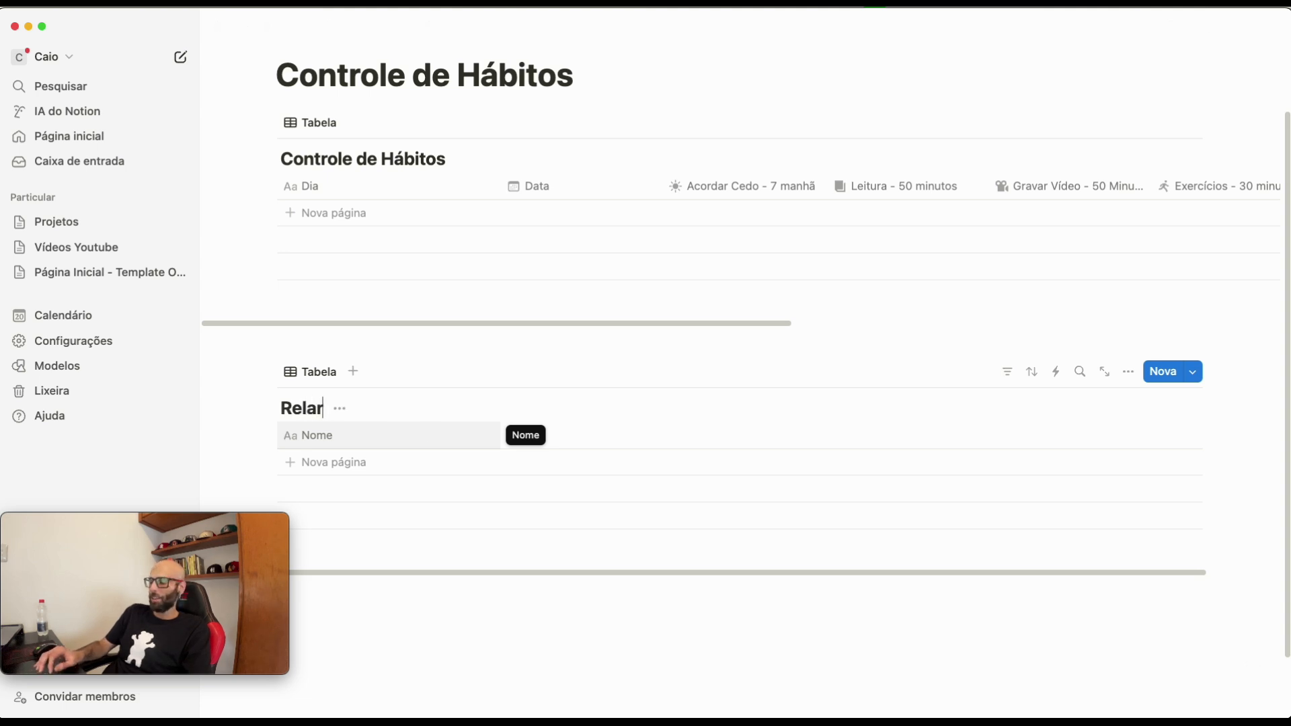
key(BackSpace)
text(tório Mens)
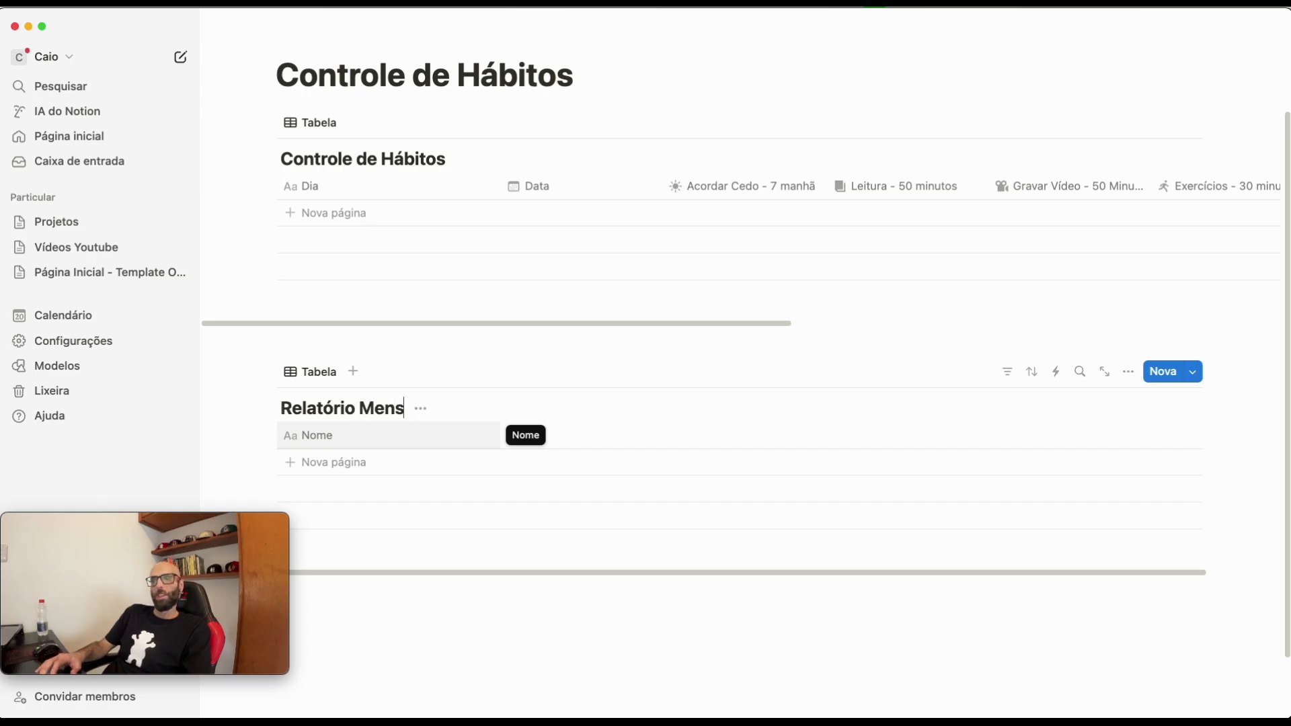
text(al de Hábitos)
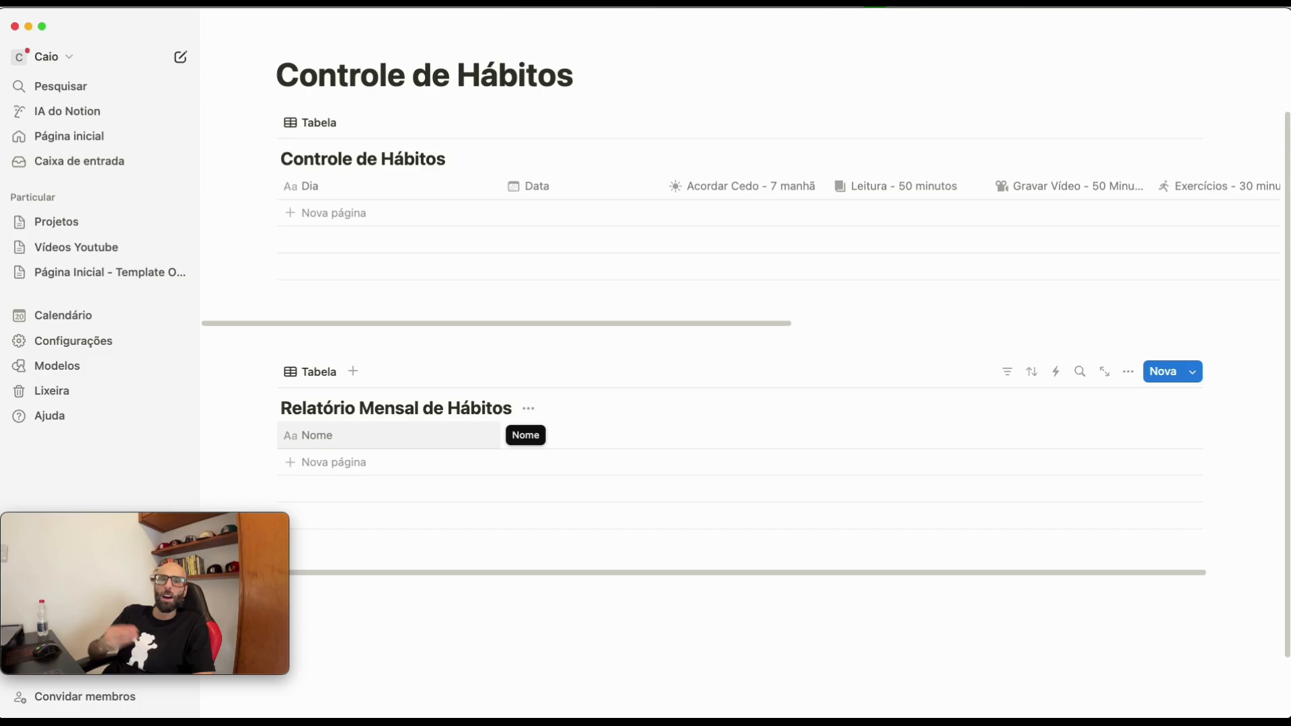
click(470, 435)
click(675, 355)
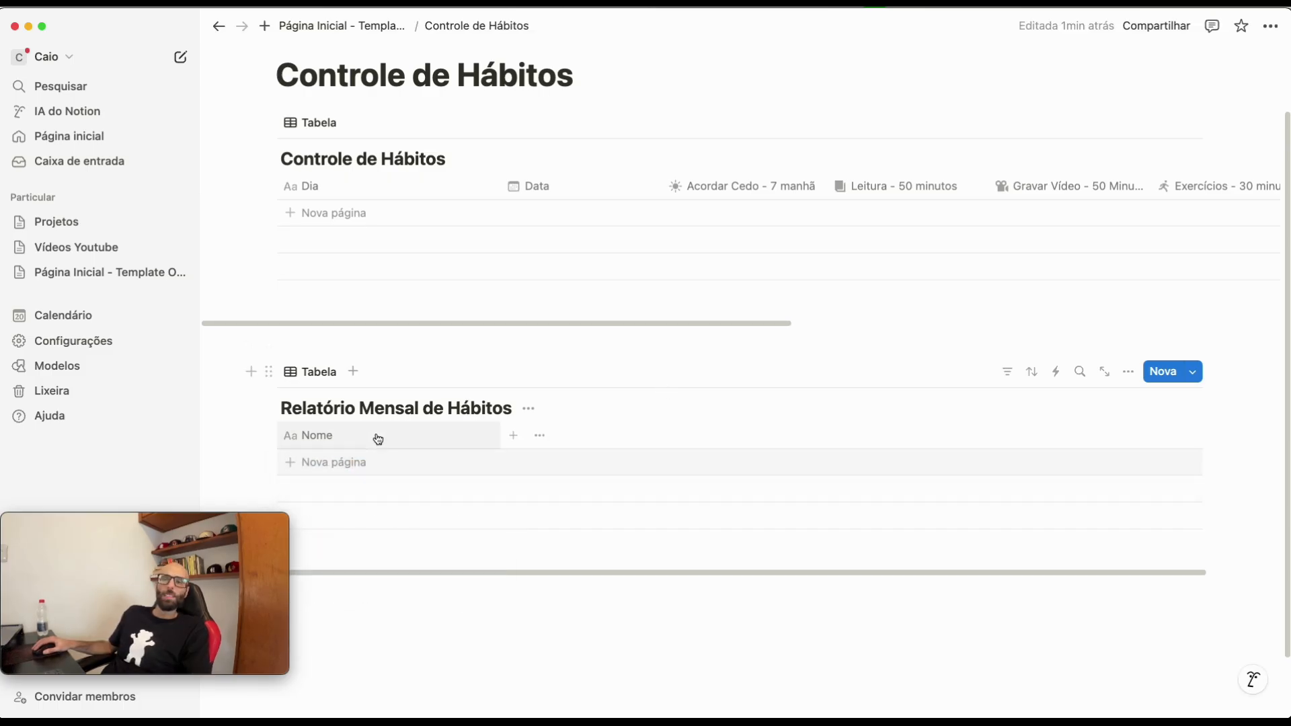
- Rename the "Nome" property of the "Relatório Mensal de Hábitos" table as "Mês / Ano"
click(374, 439)
key(super+a)
text(M)
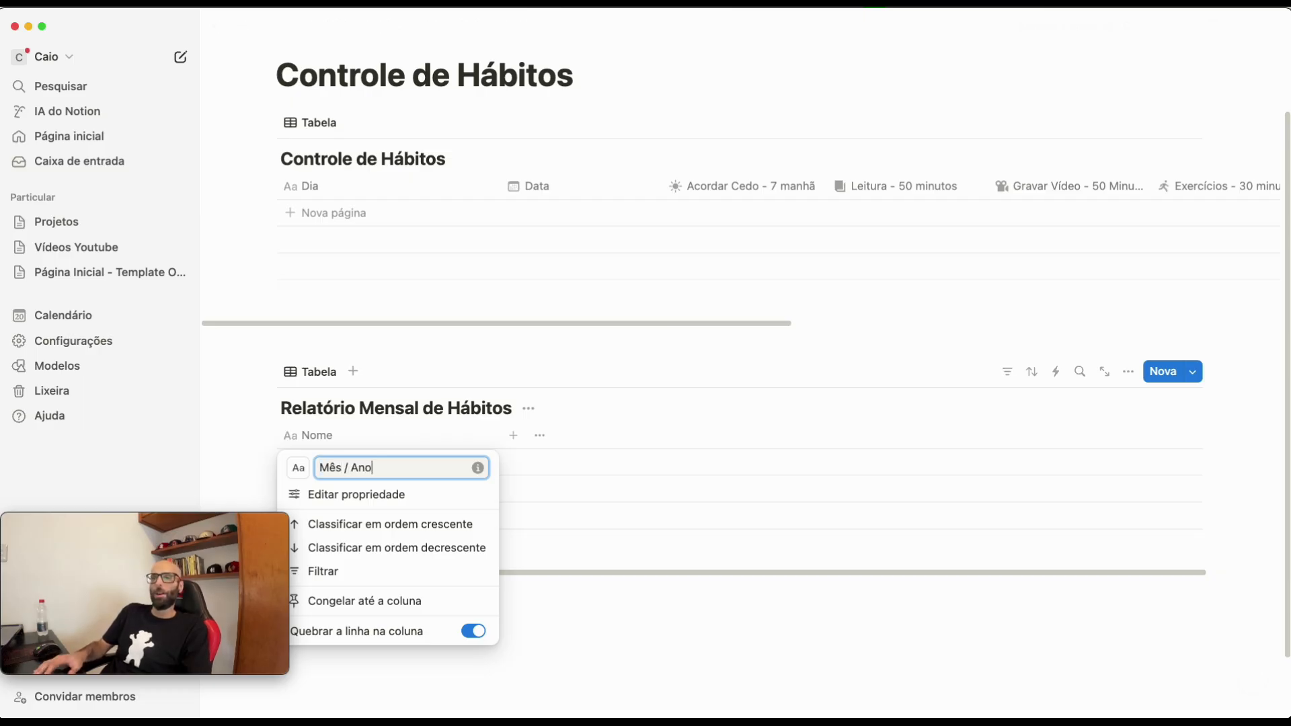
click(571, 358)
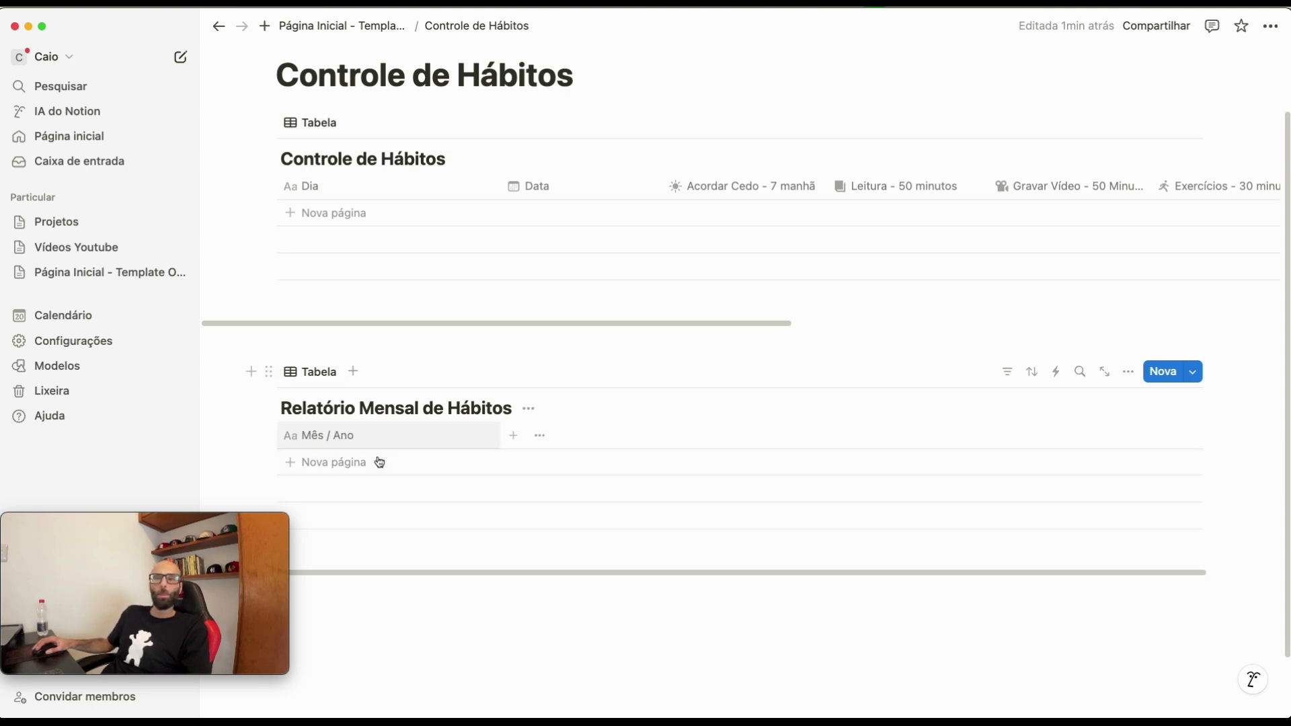
- Add a date property named "Data" to the "Relatório Mensal de Hábitos" table
click(513, 439)
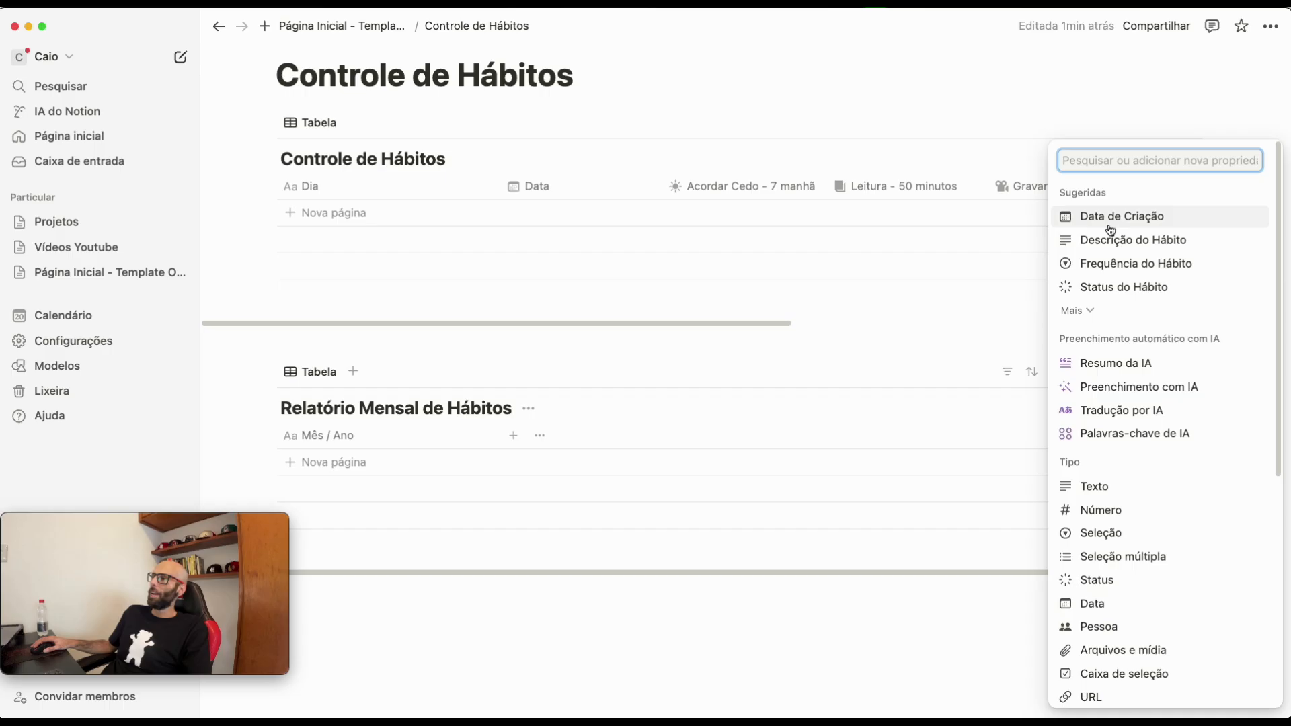
click(1119, 603)
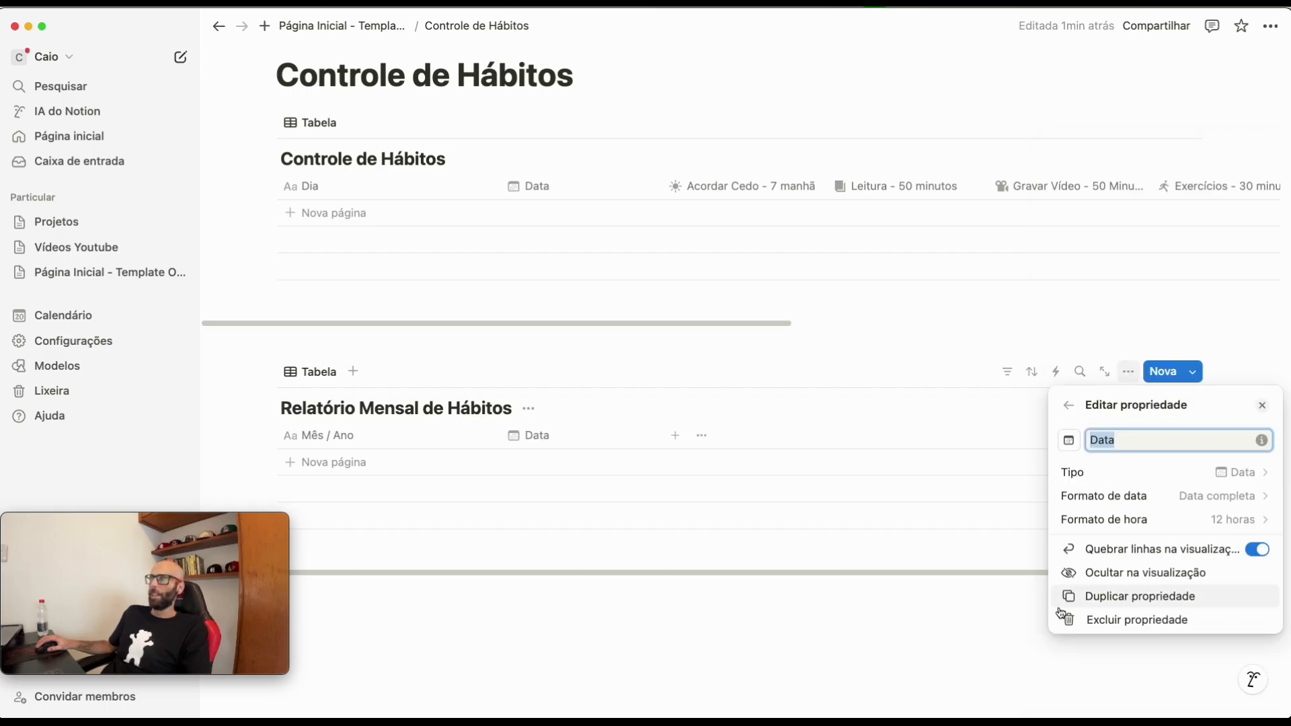
click(940, 573)
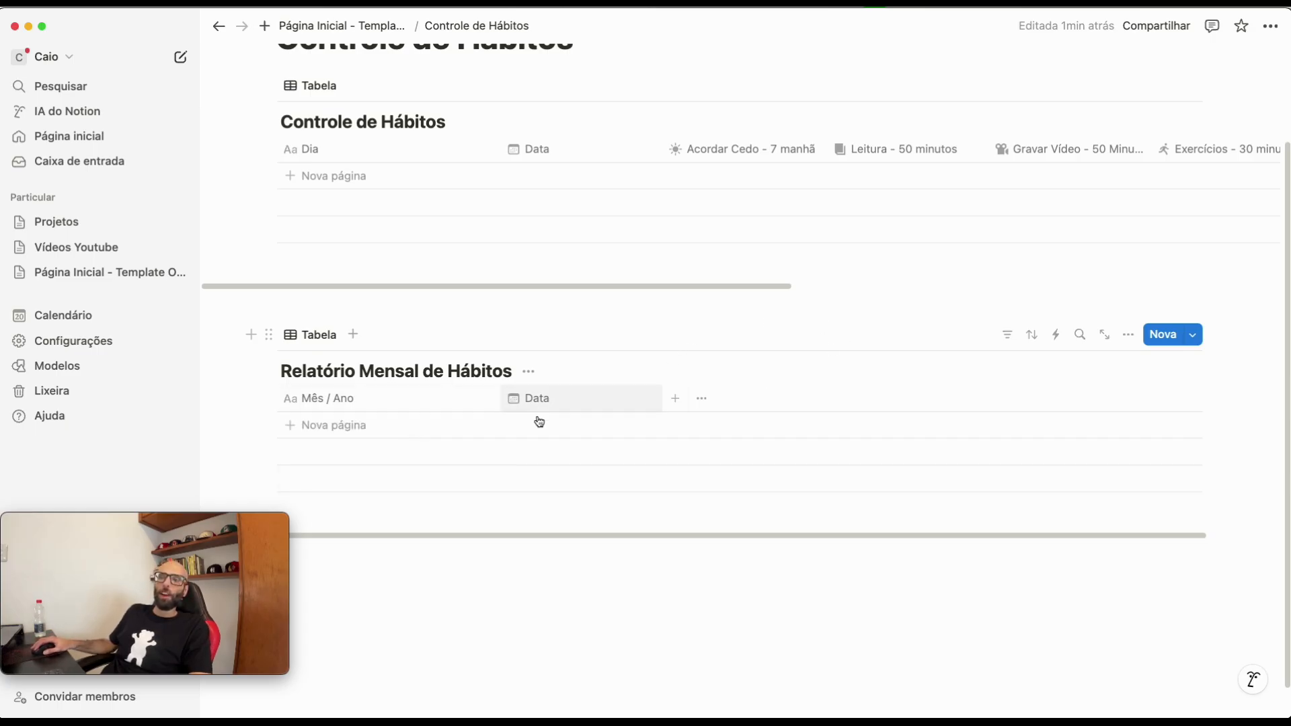
- Add a Rollup property to the "Relatório Mensal de Hábitos" table and check which relations it offers
click(676, 399)
scroll(1153, 484, down, 5)
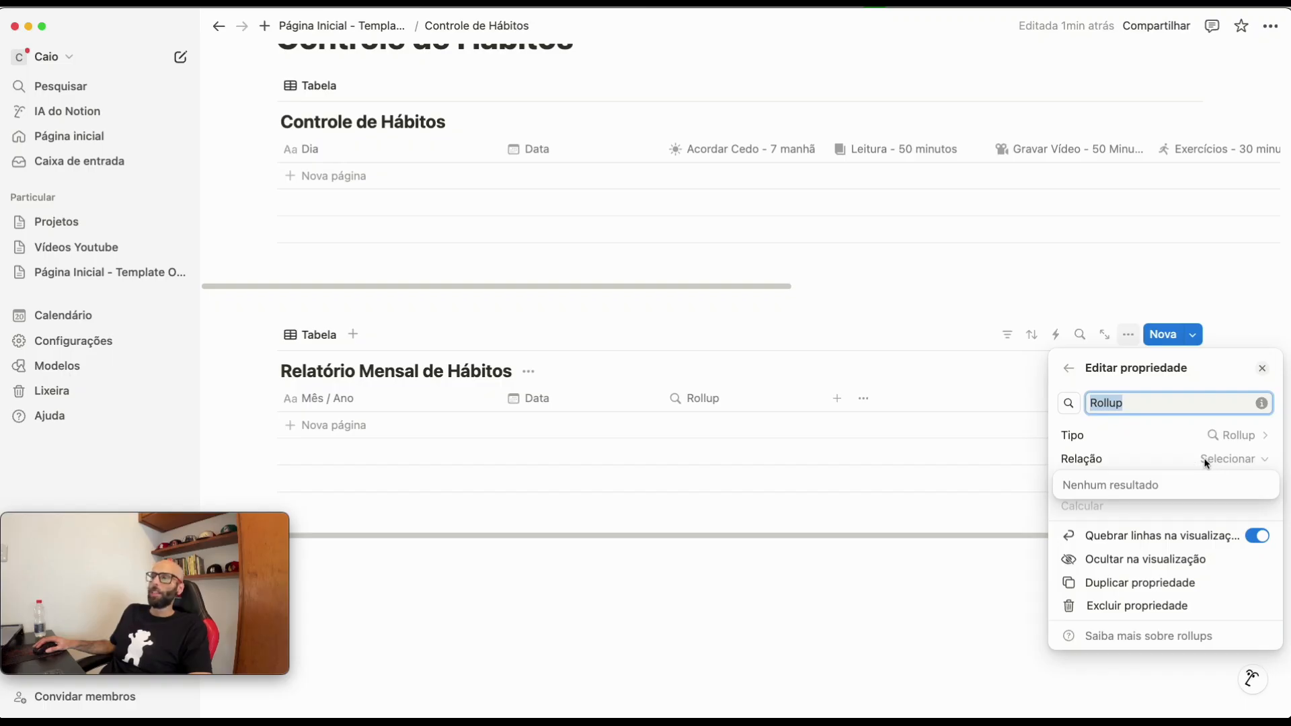
click(1205, 462)
click(1200, 462)
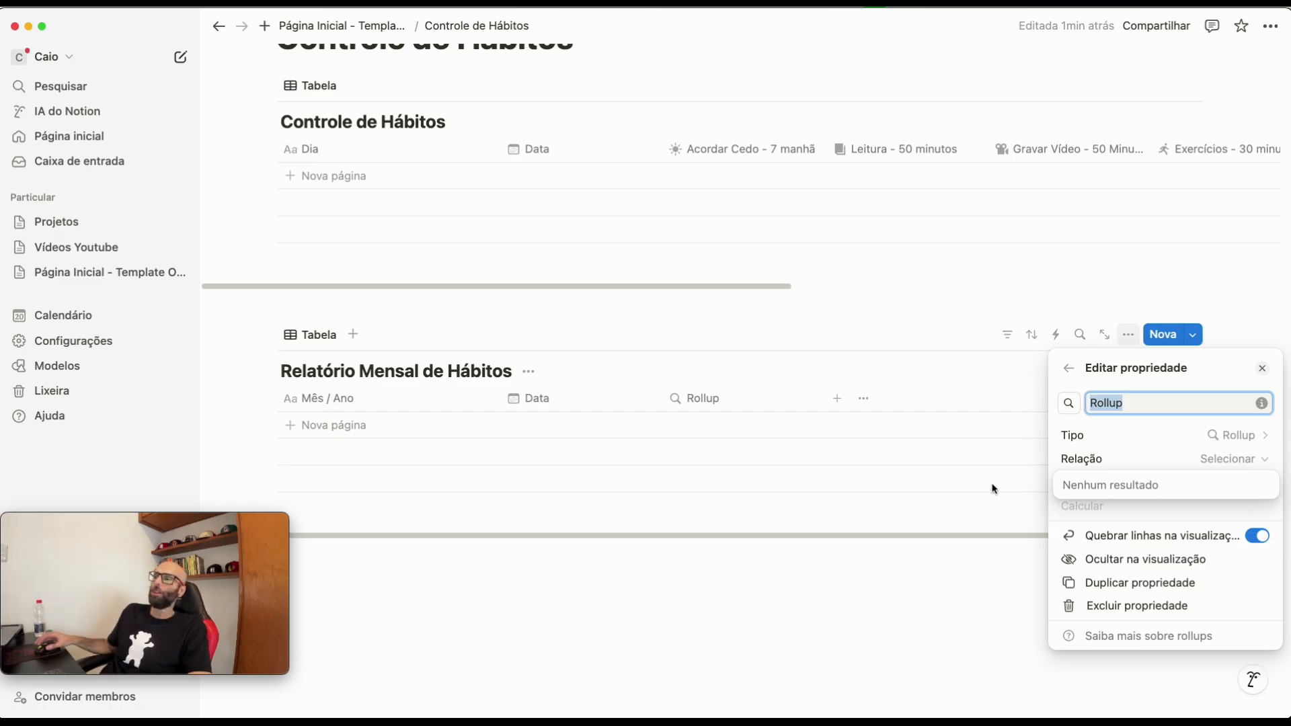
key(Escape)
click(1068, 368)
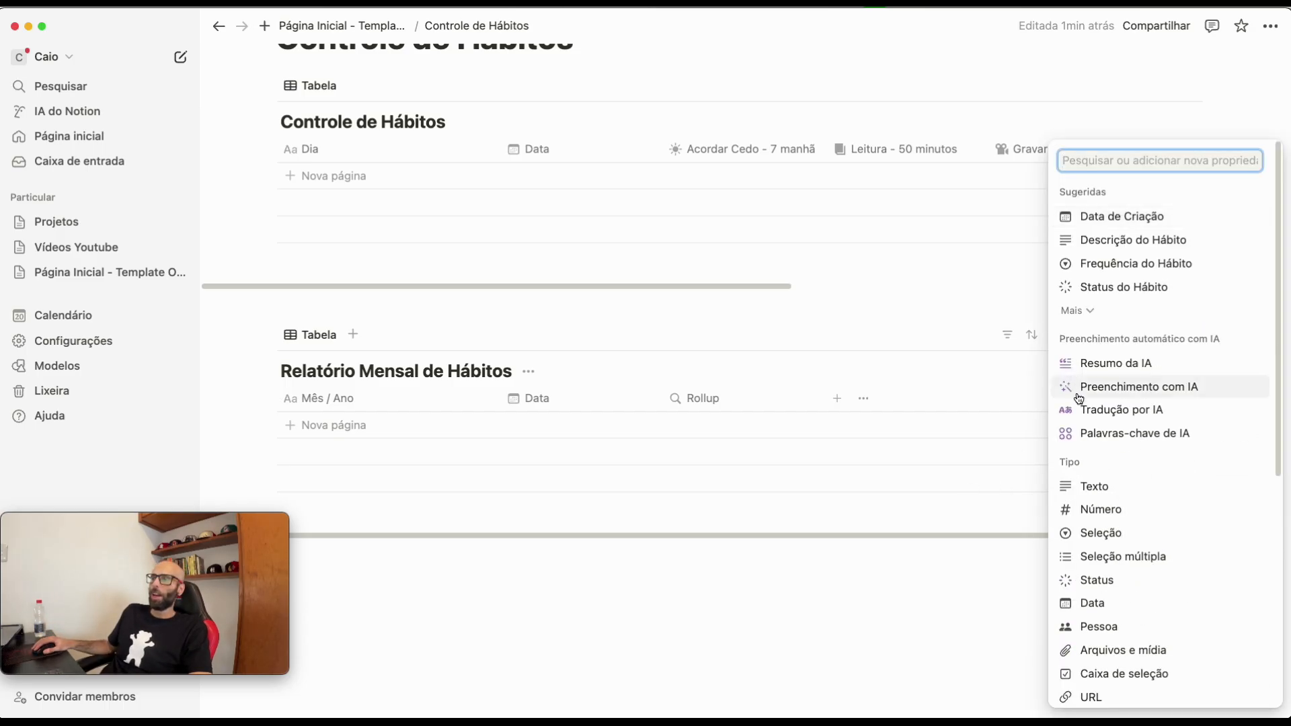
click(709, 405)
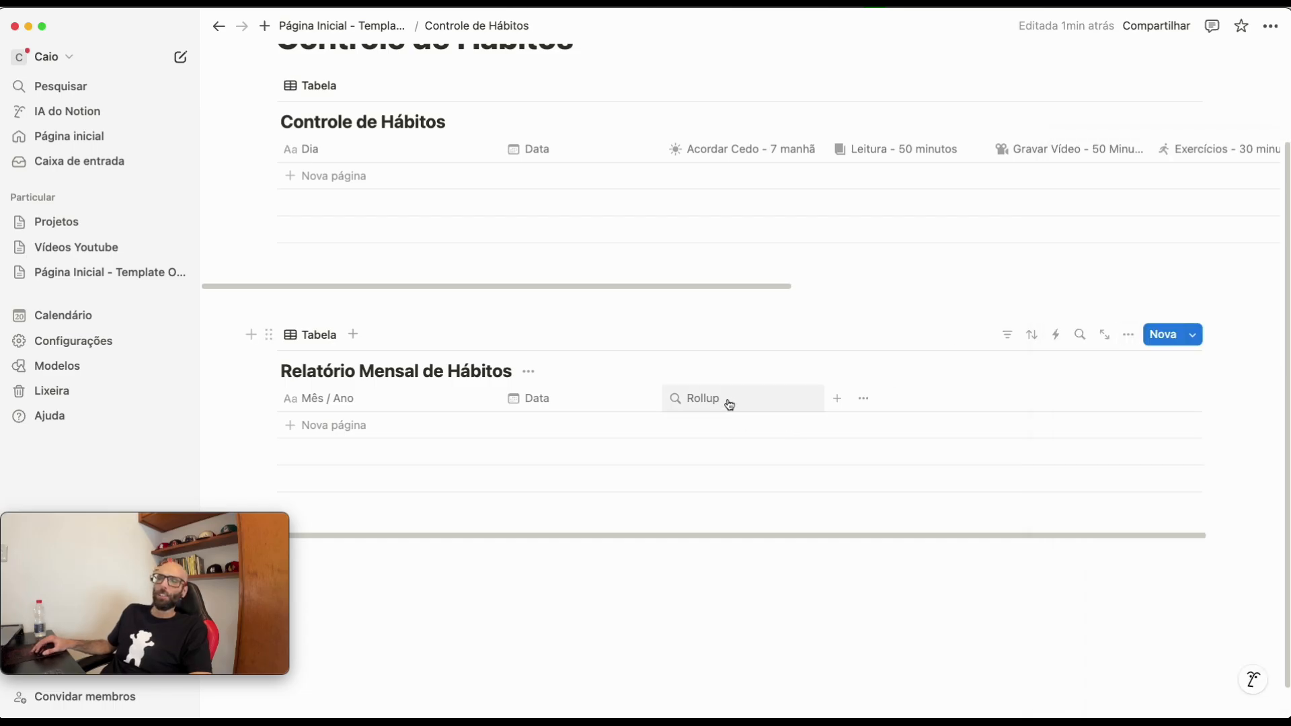
- Add a relation property linking the "Relatório Mensal de Hábitos" table to the "Controle de Hábitos" database, with no limit and one-way
click(837, 400)
scroll(1157, 470, down, 5)
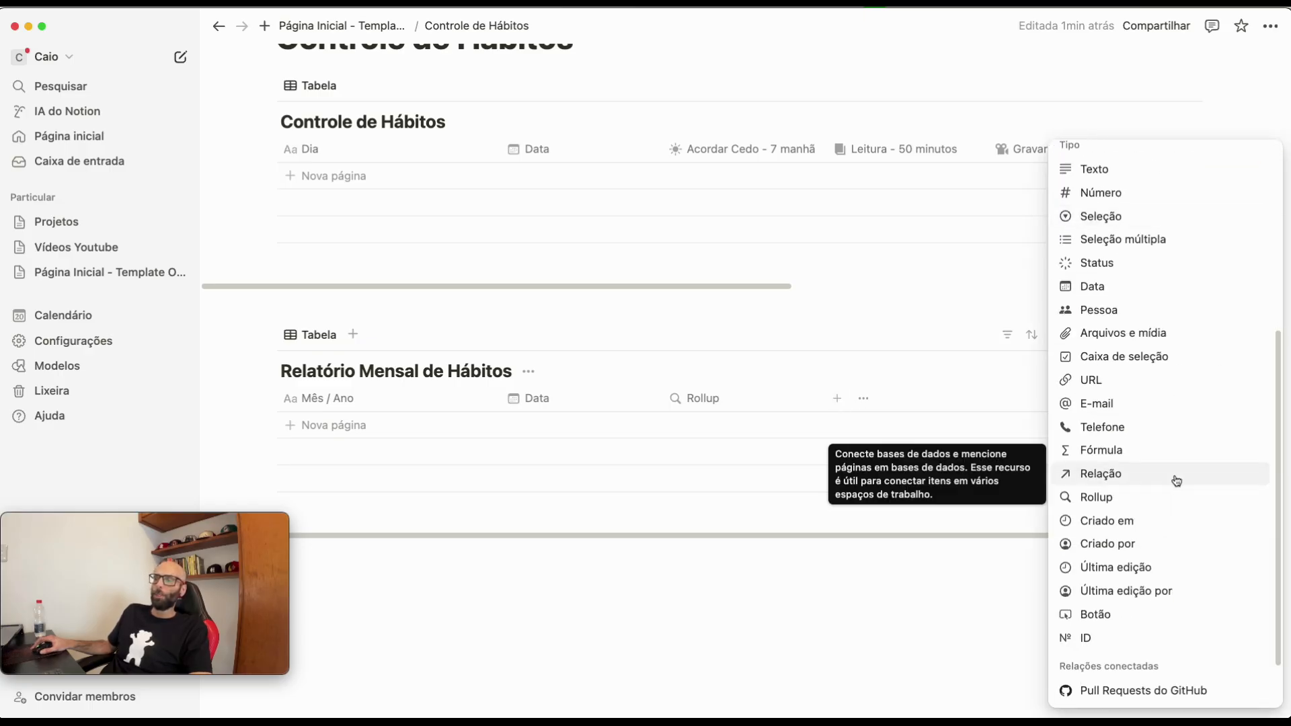
click(1102, 407)
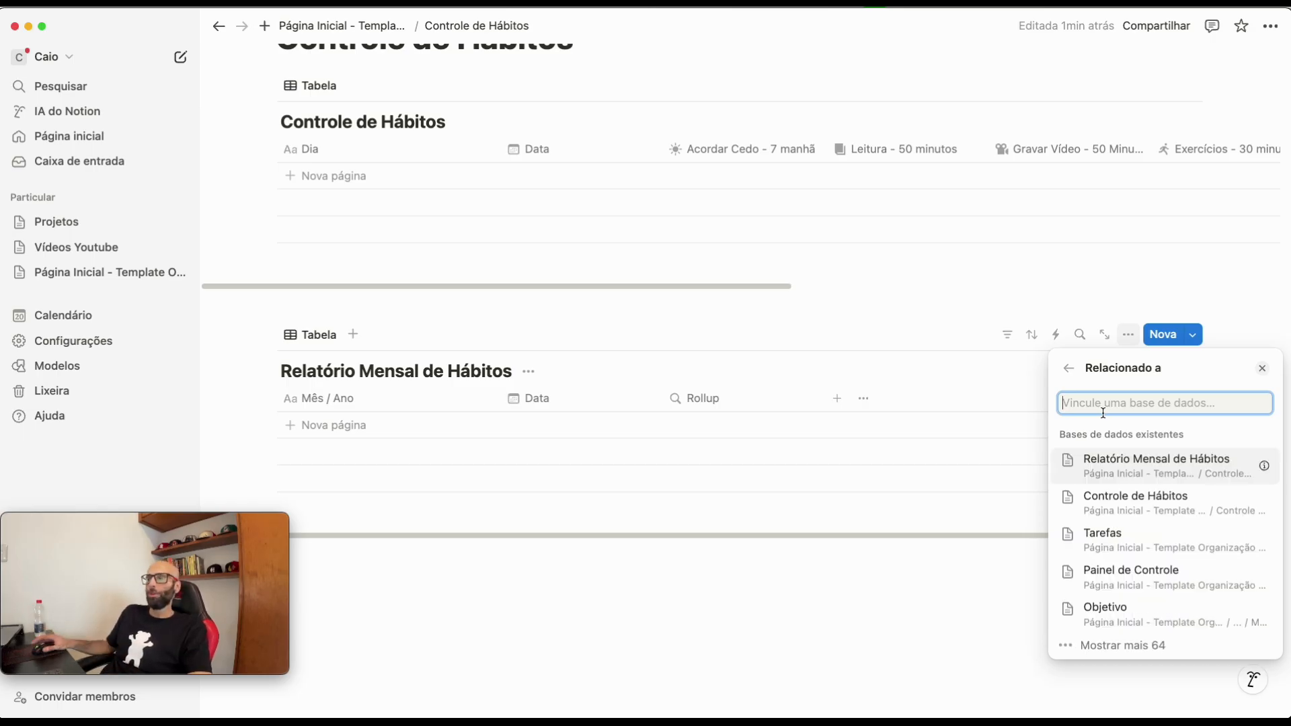
click(1176, 504)
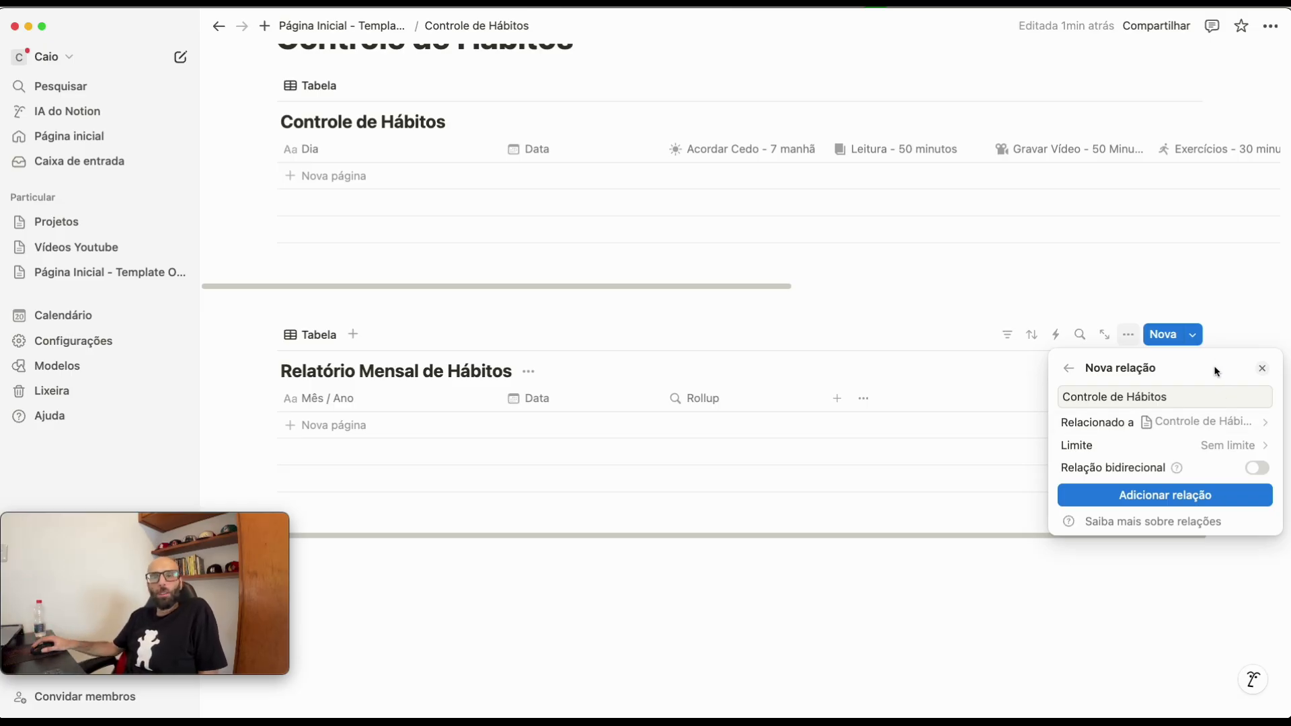
click(1151, 495)
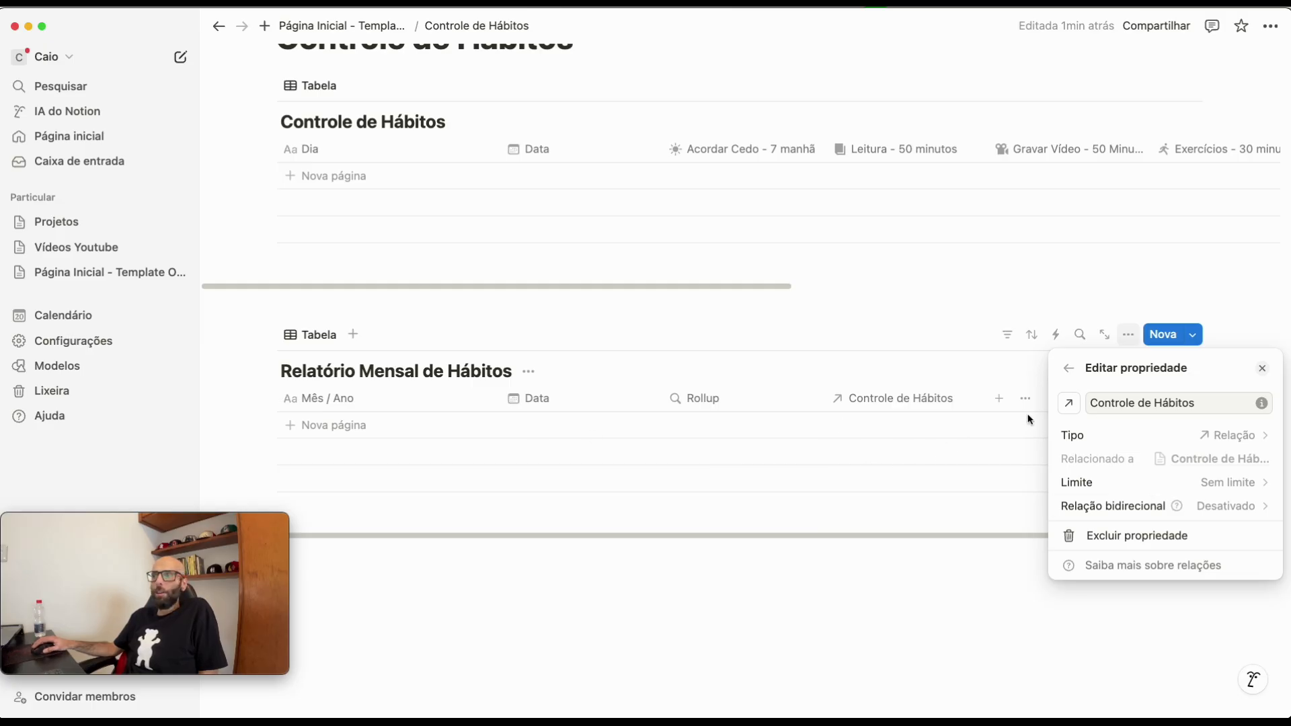
click(789, 474)
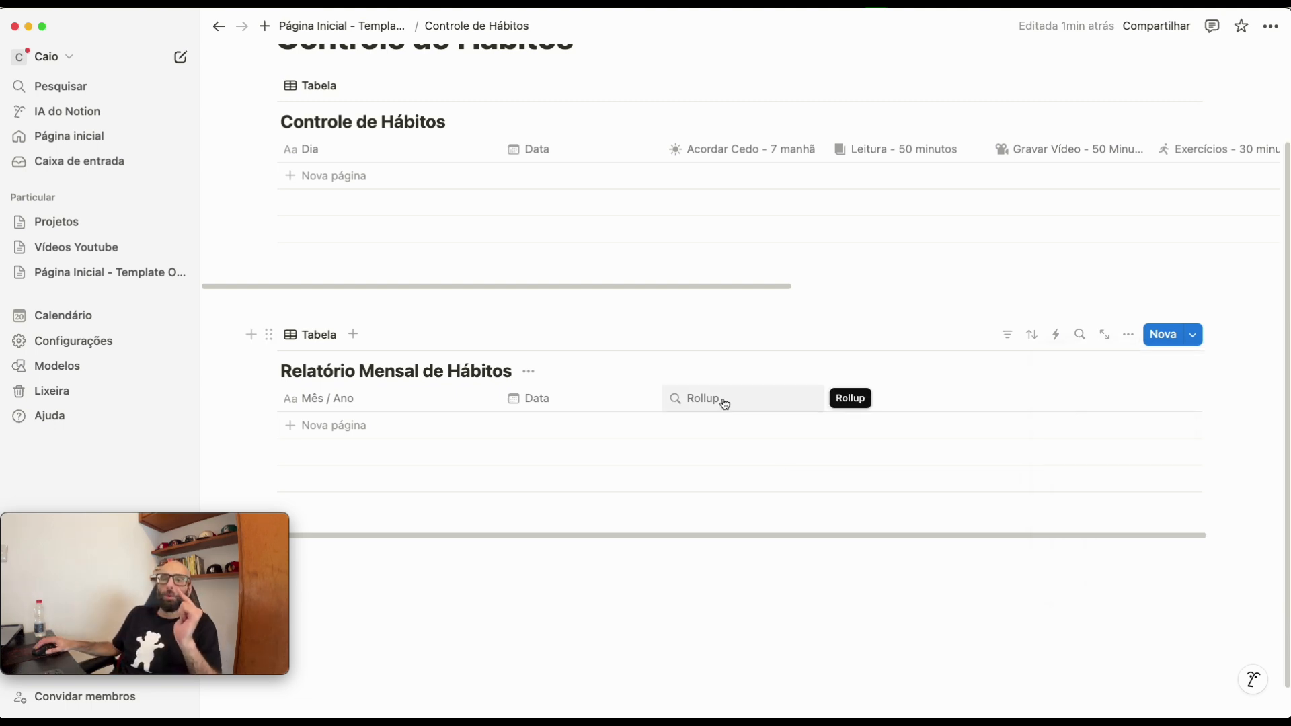
- Set the Rollup property's relation to "Controle de Hábitos" and its source property to "Acordar Cedo - 7 manhã"
click(724, 402)
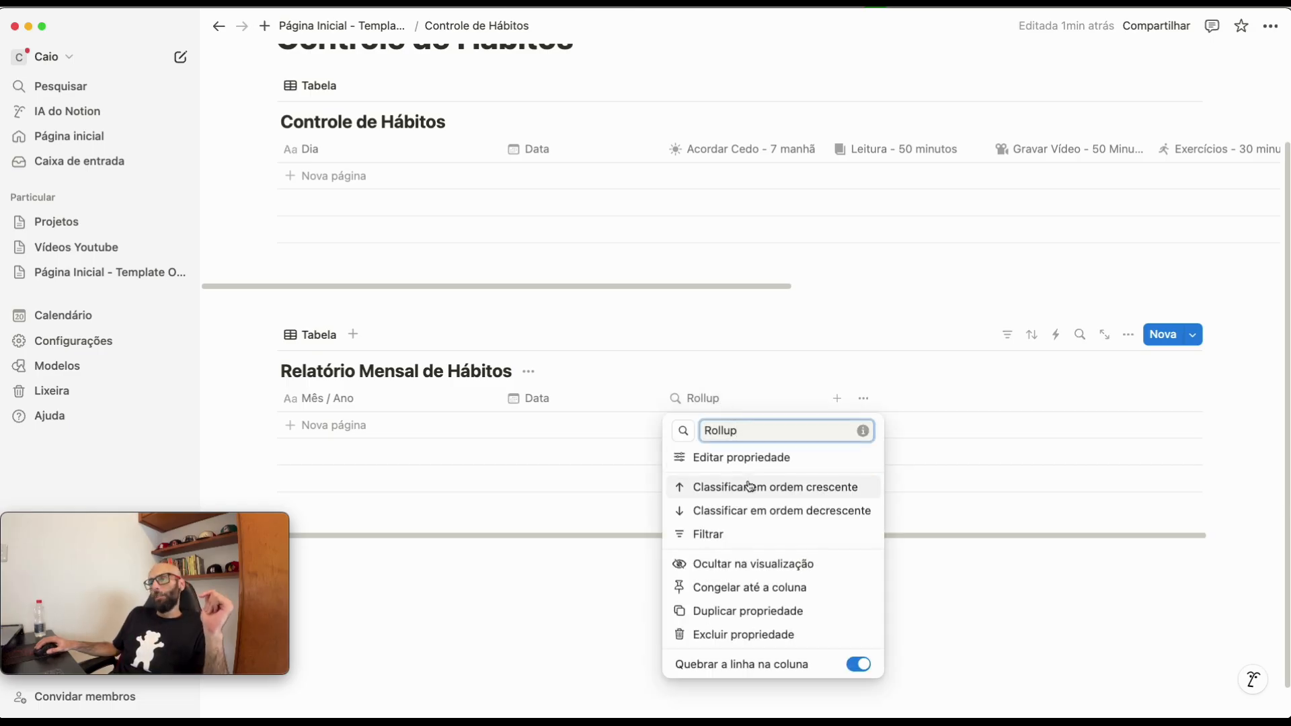
click(748, 457)
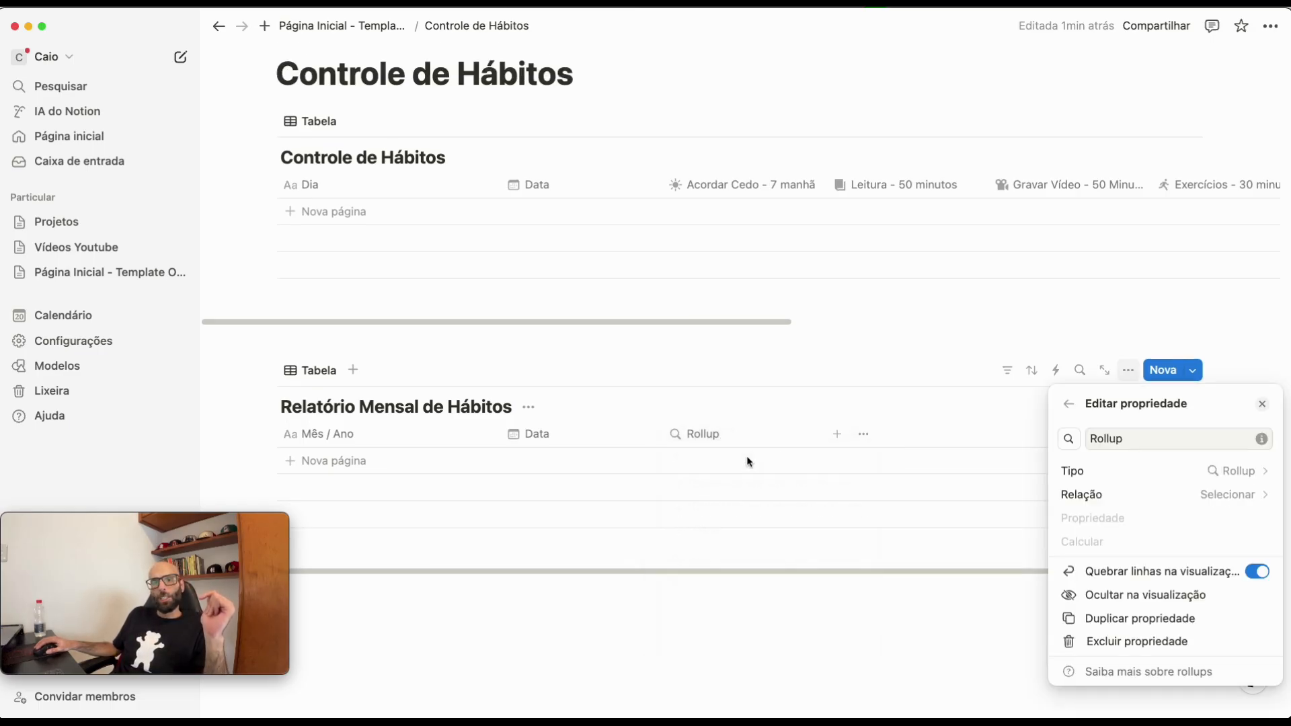
click(1208, 497)
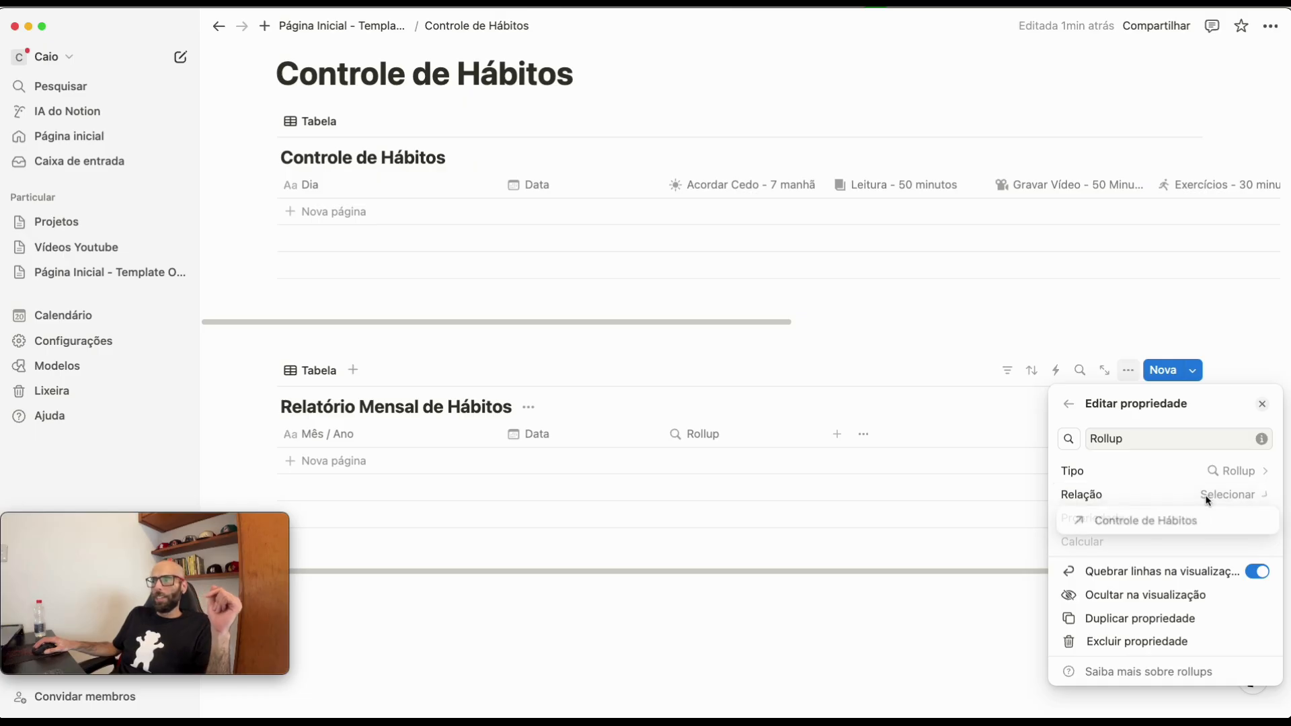
click(1141, 521)
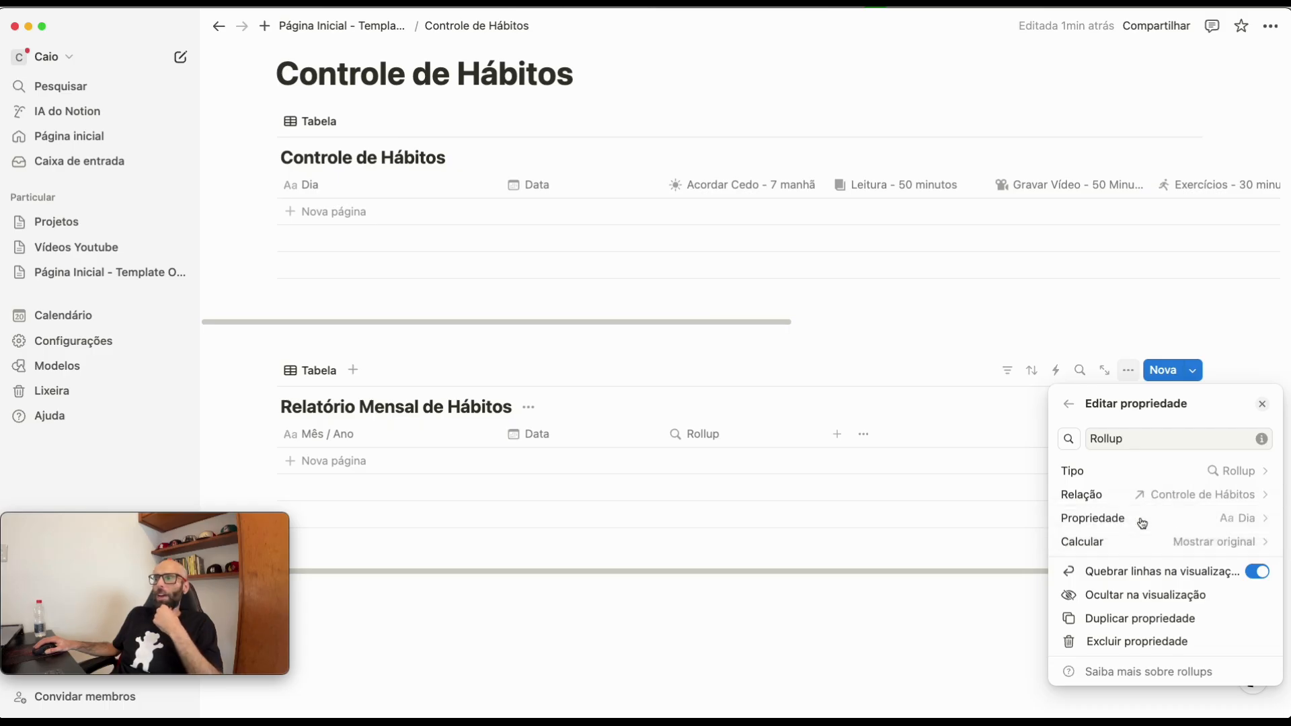
click(1206, 519)
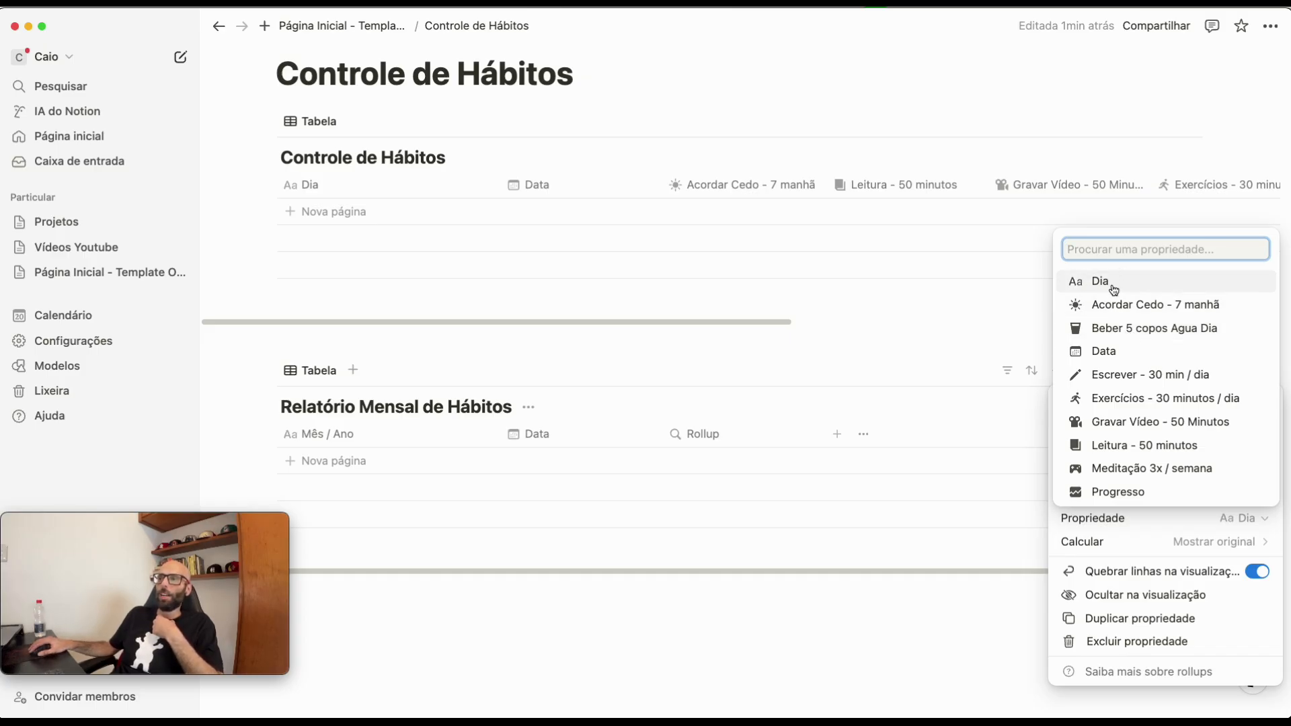
click(1137, 304)
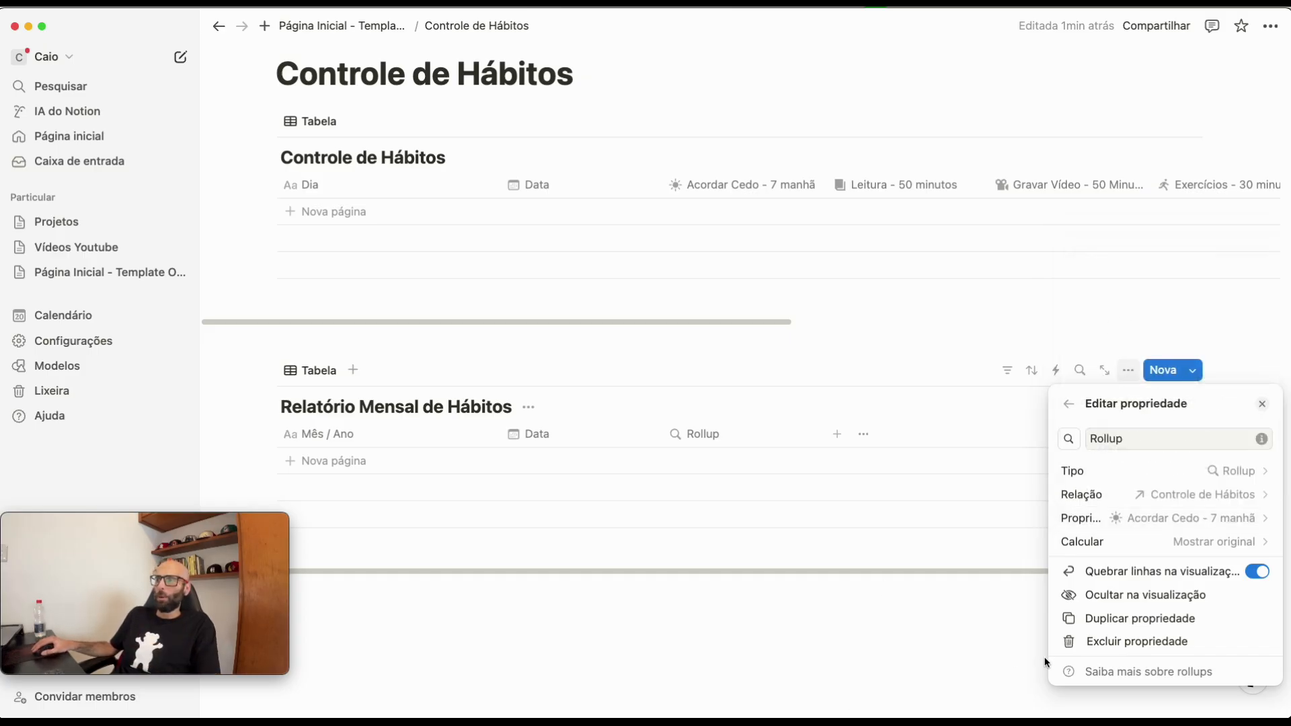
click(1176, 525)
click(1146, 308)
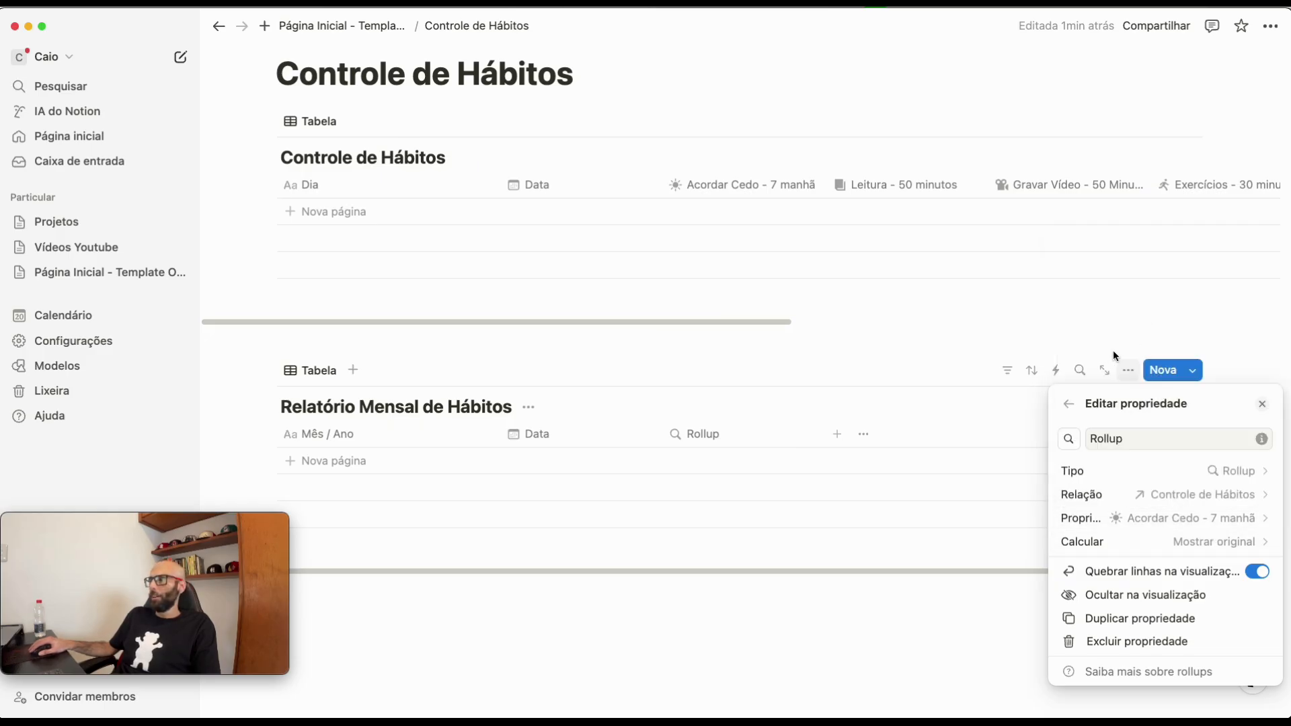
click(1113, 353)
- Copy the name of the "Acordar Cedo - 7 manhã" habit column and rename the monthly report's Rollup property with it
click(743, 189)
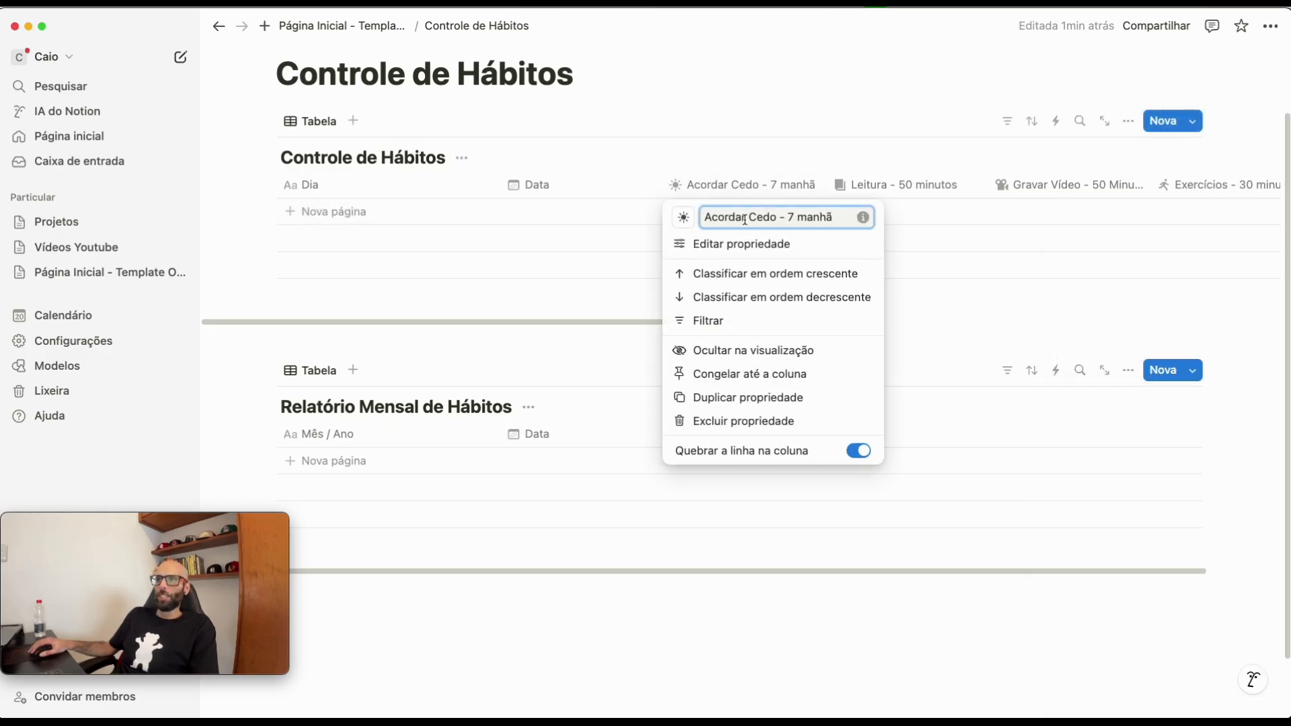
triple_click(745, 219)
click(1004, 271)
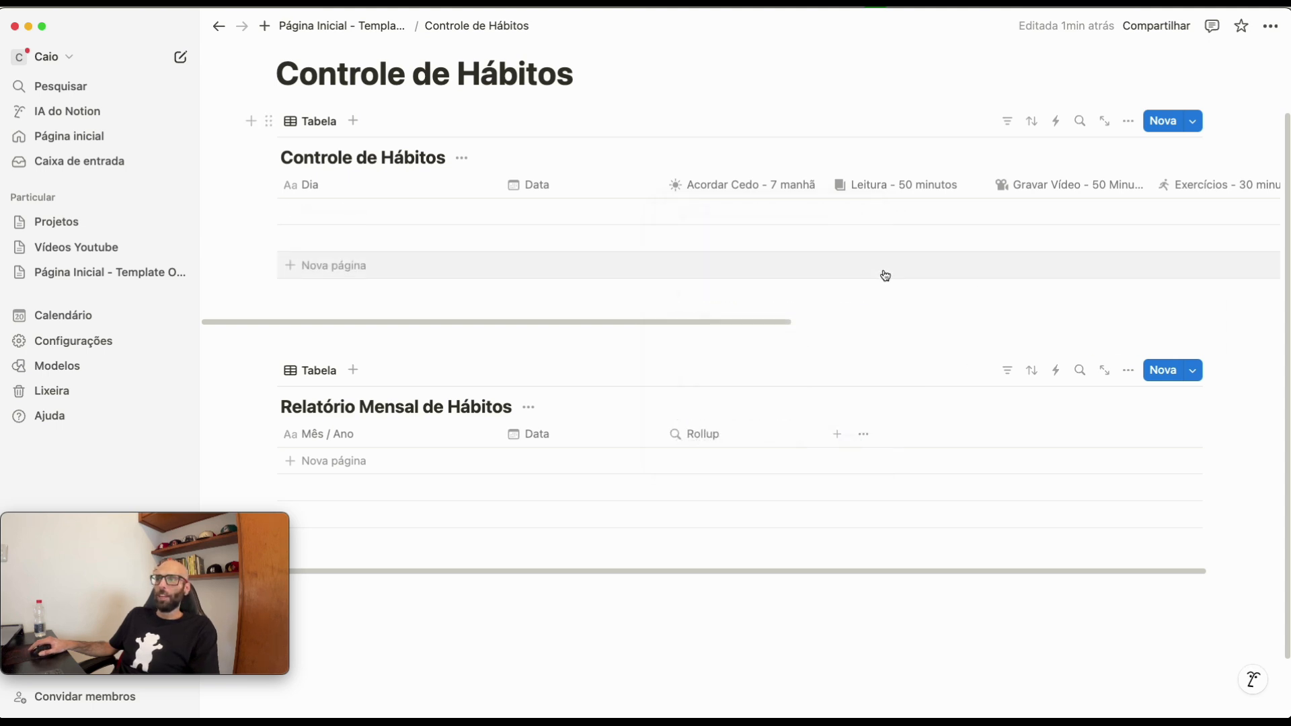
click(778, 190)
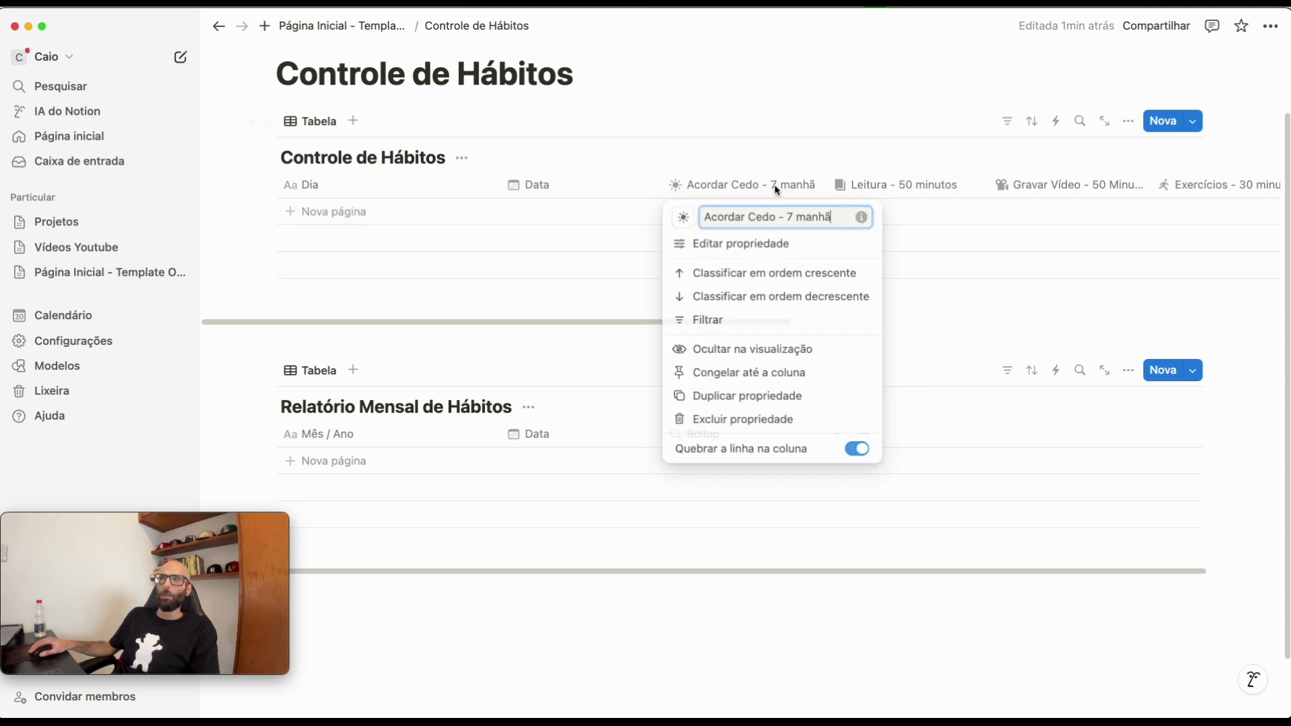
key(super+a)
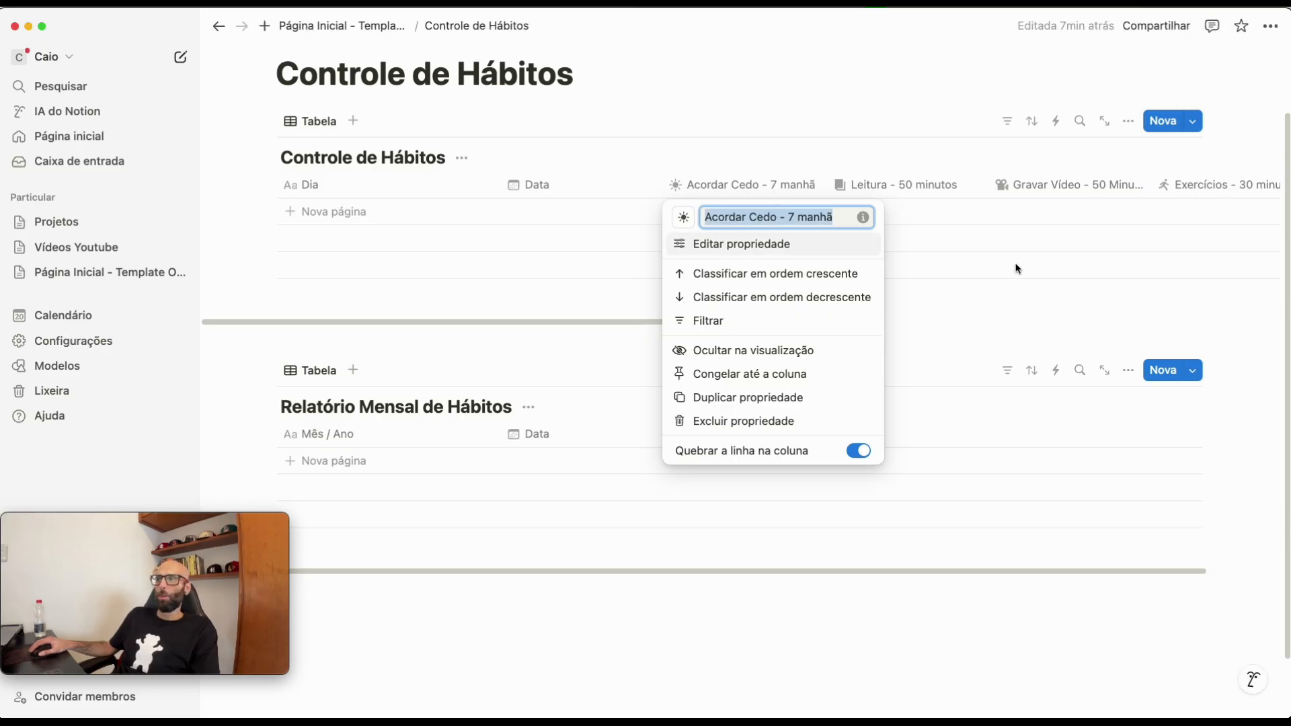
click(984, 311)
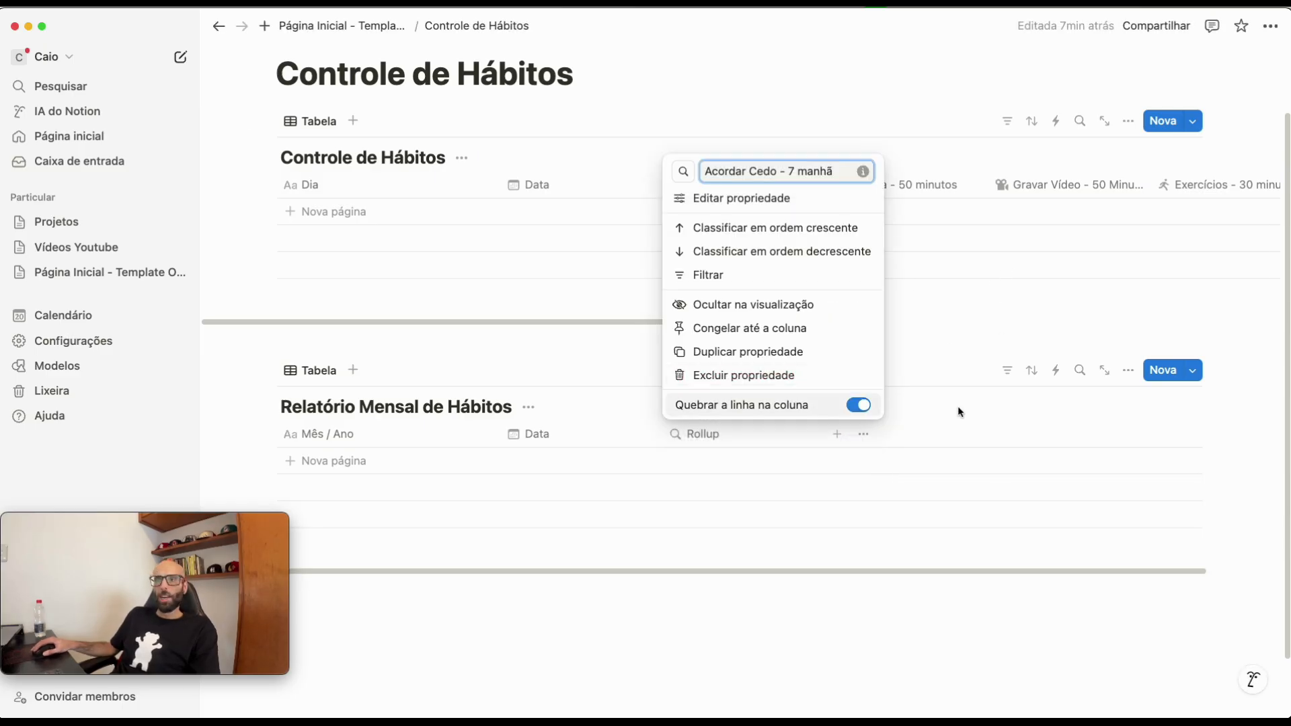
click(907, 312)
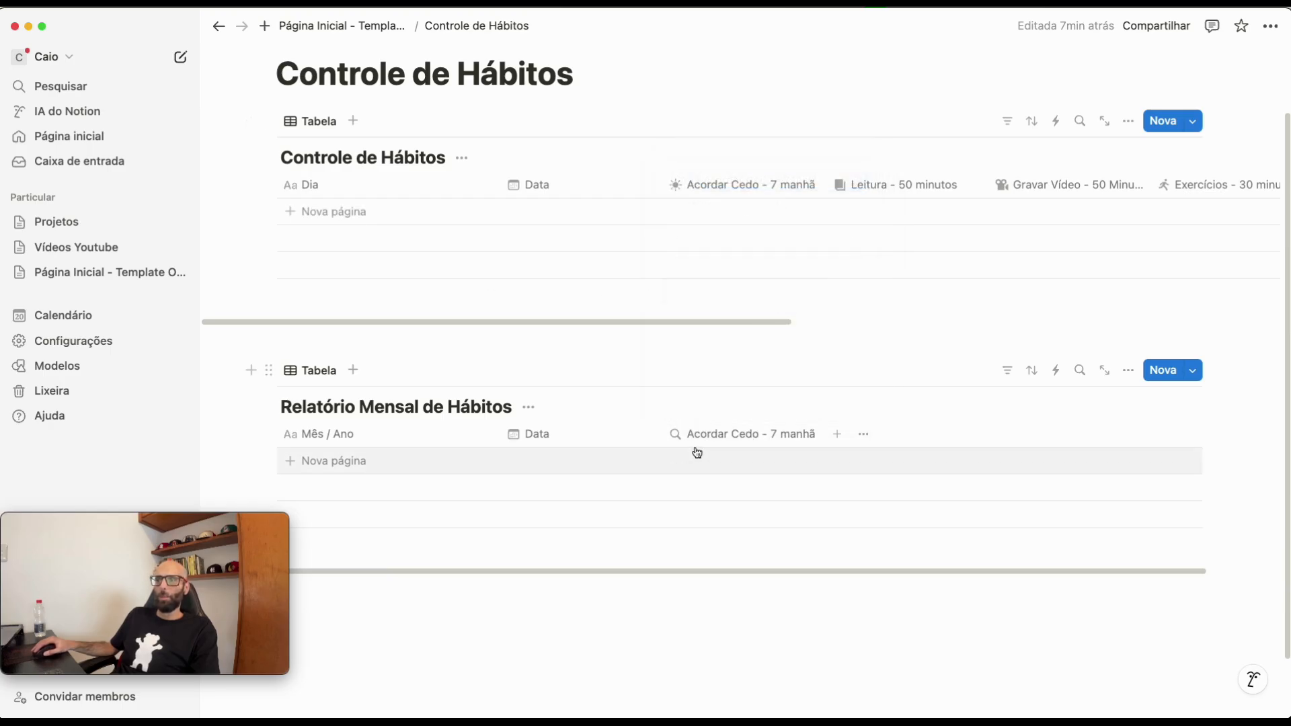
- Edit the "Acordar Cedo - 7 manhã" rollup to use the "Controle de Hábitos" relation and the habit property of the same name
scroll(695, 453, up, 1)
click(747, 476)
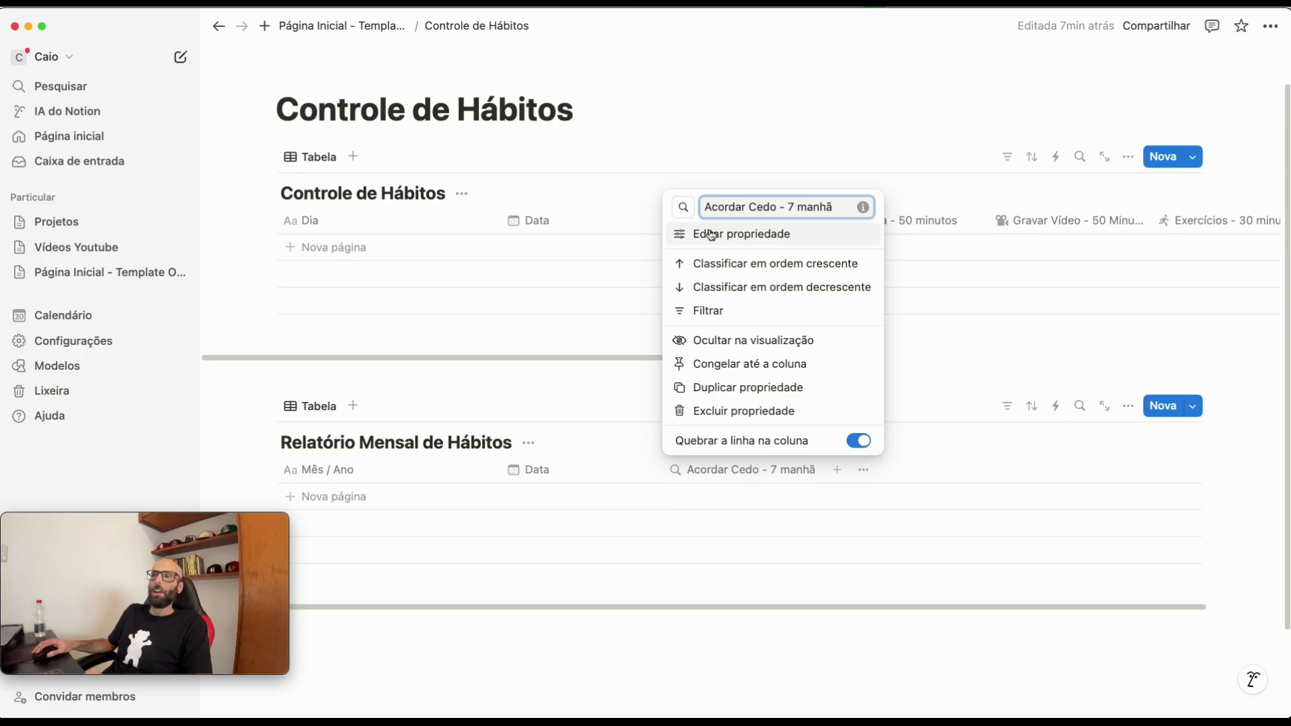
click(736, 235)
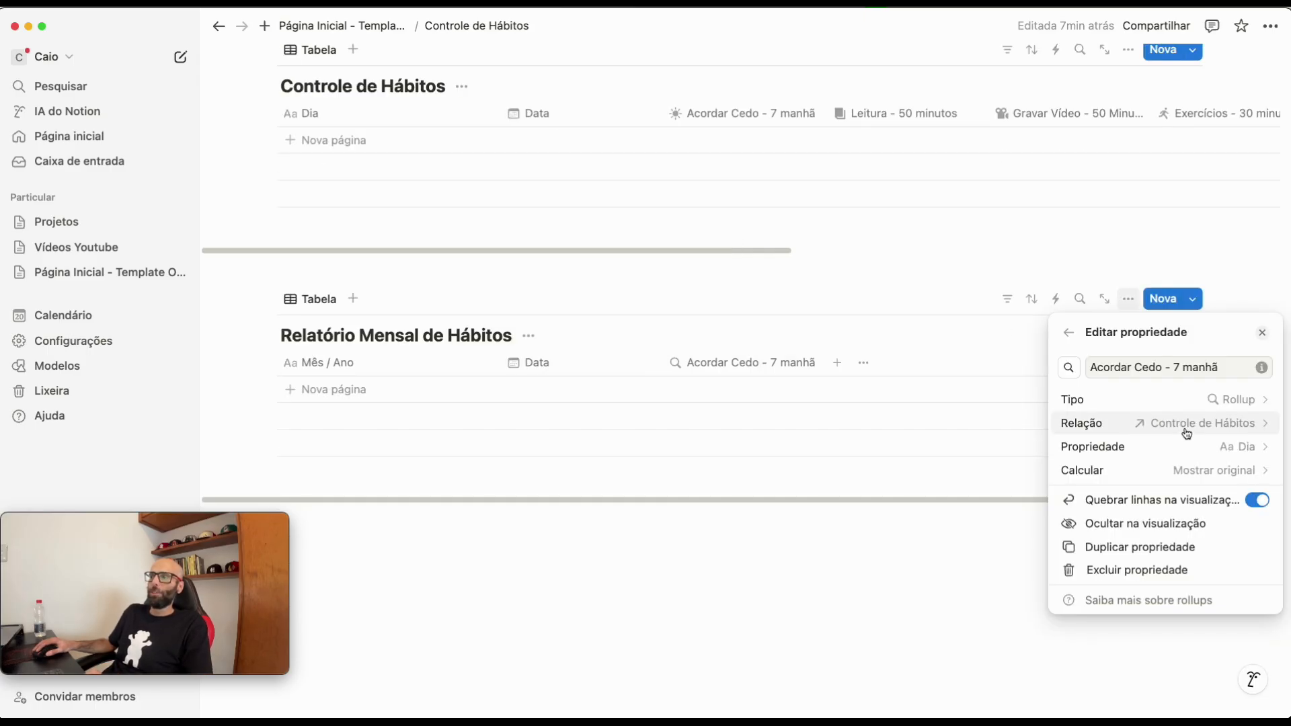
click(1158, 430)
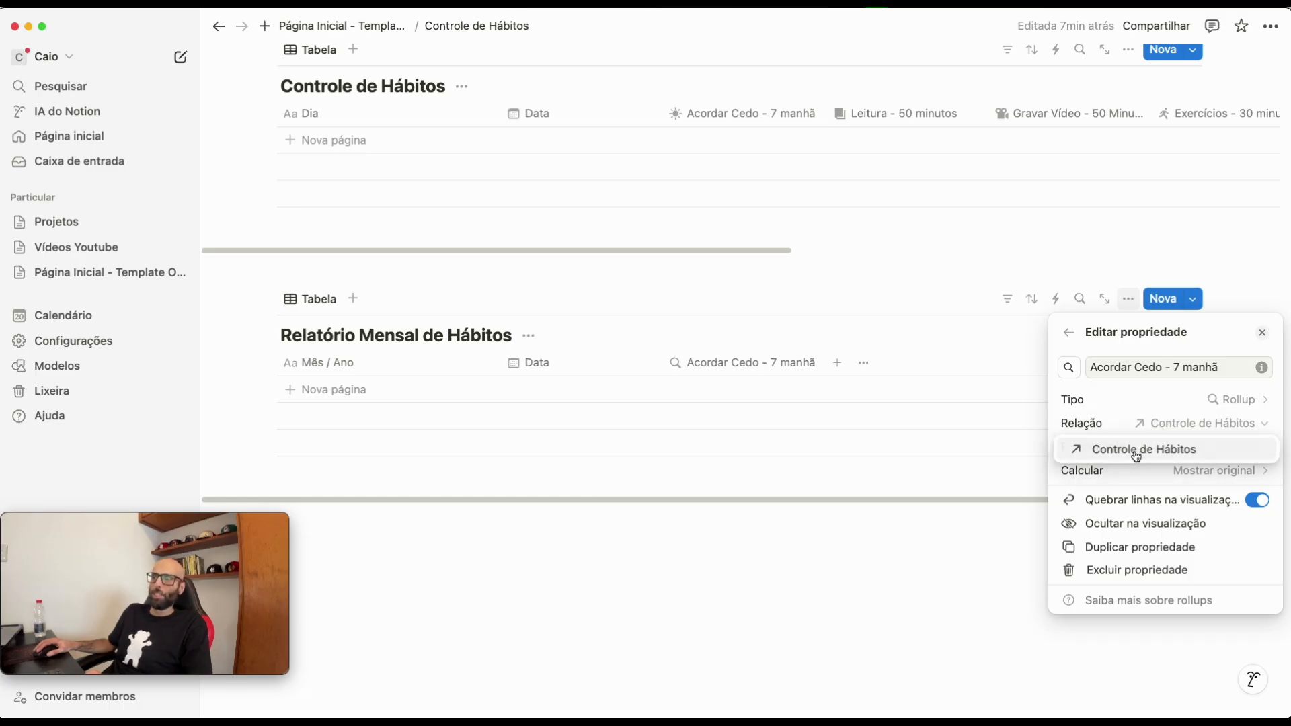
click(1135, 452)
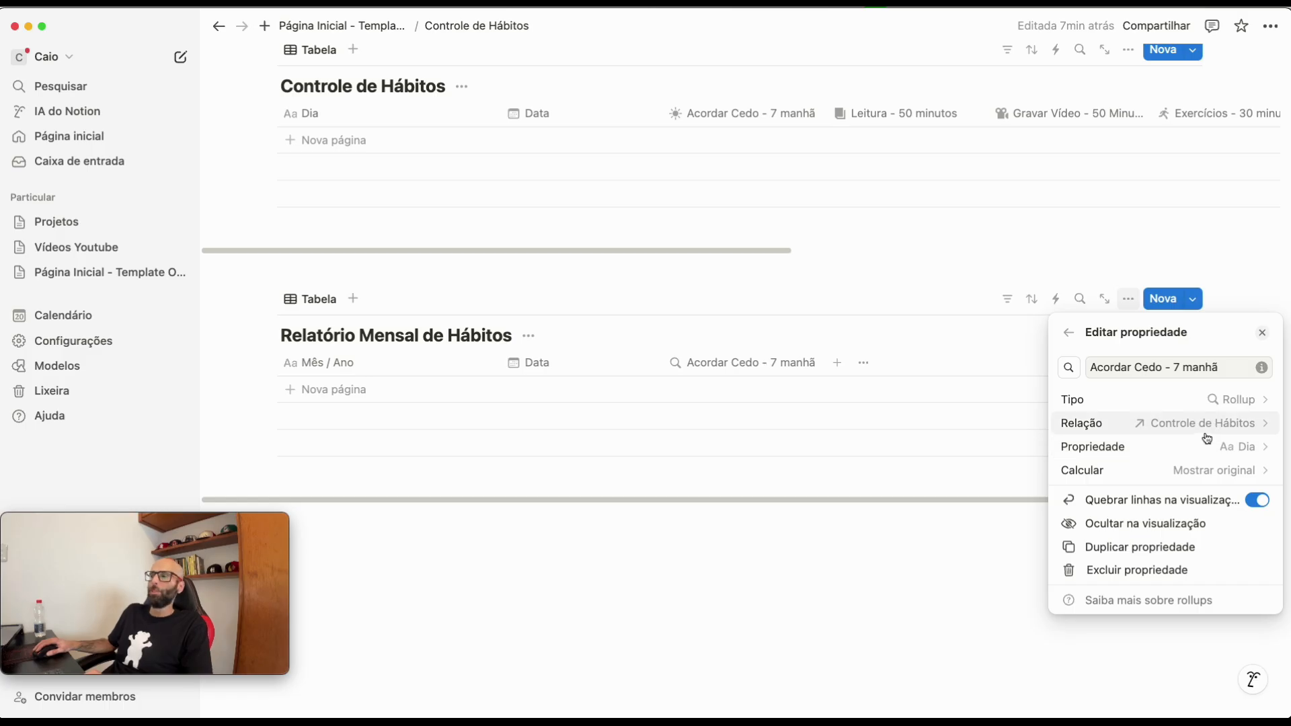
click(1217, 454)
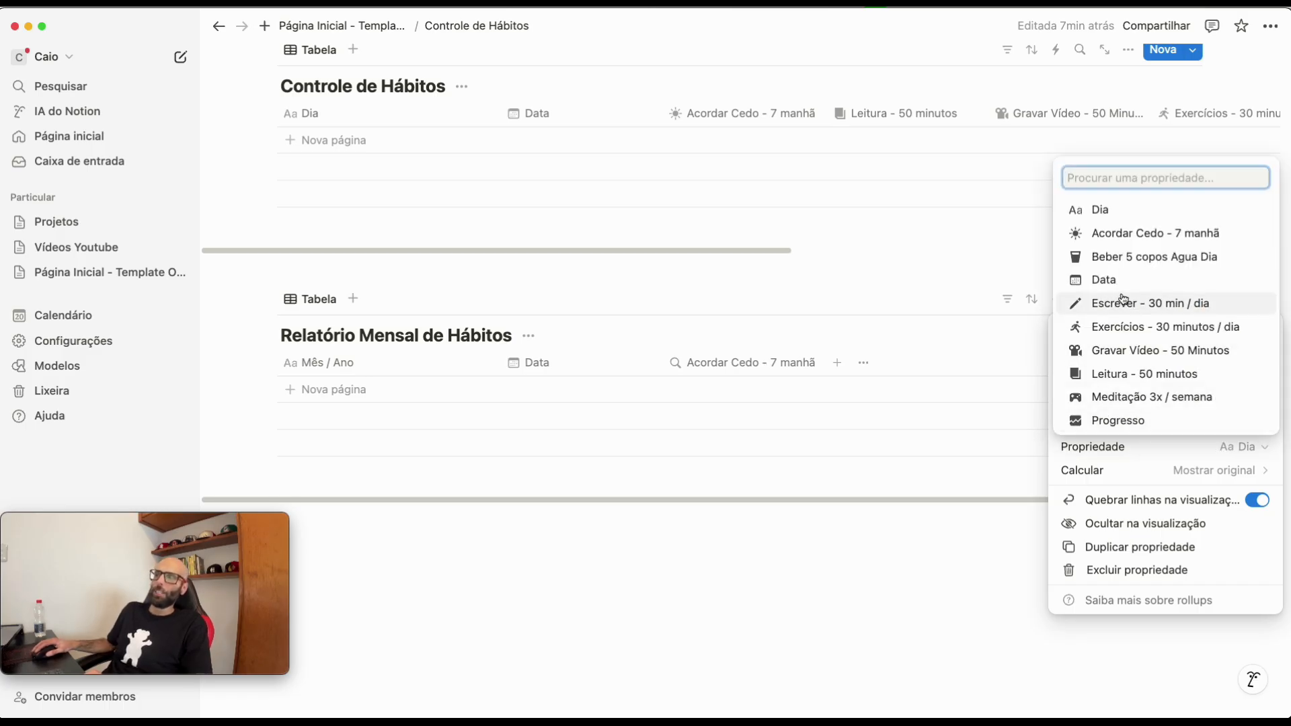
click(1116, 233)
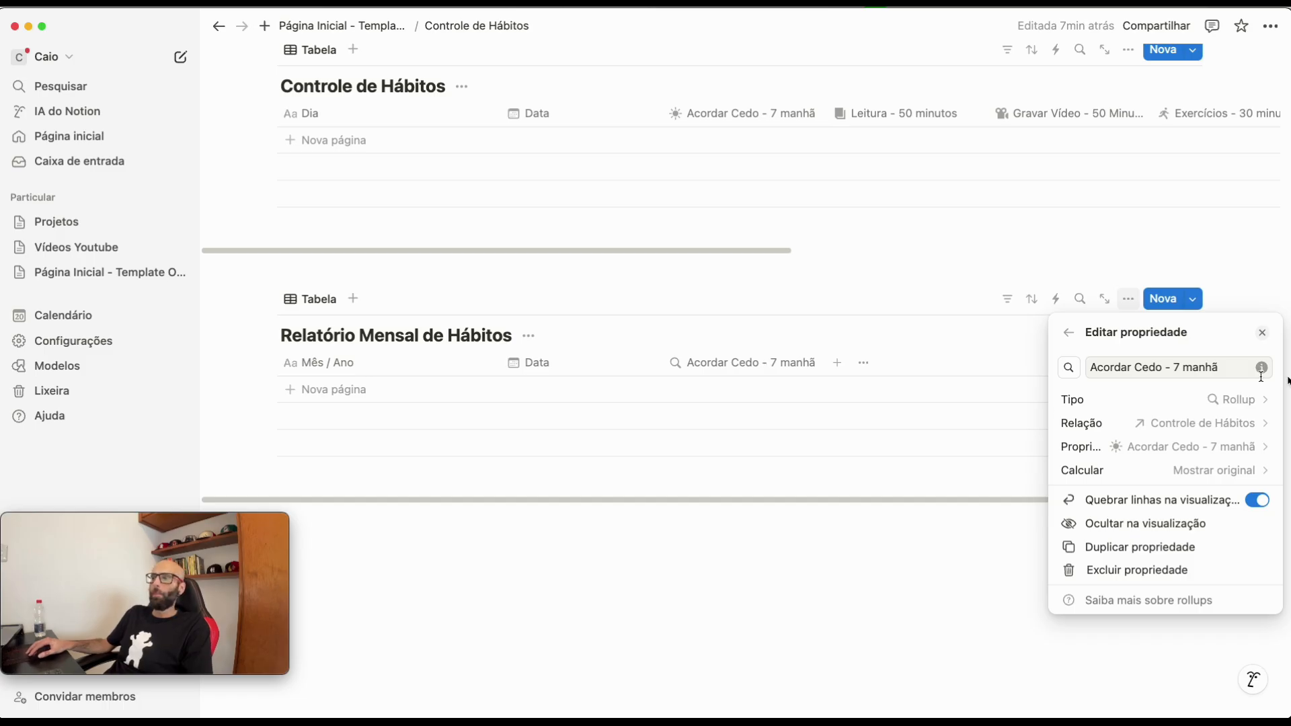
- Make the "Acordar Cedo - 7 manhã" rollup calculate "% de marcadas" and display it as "Barra"
click(1219, 473)
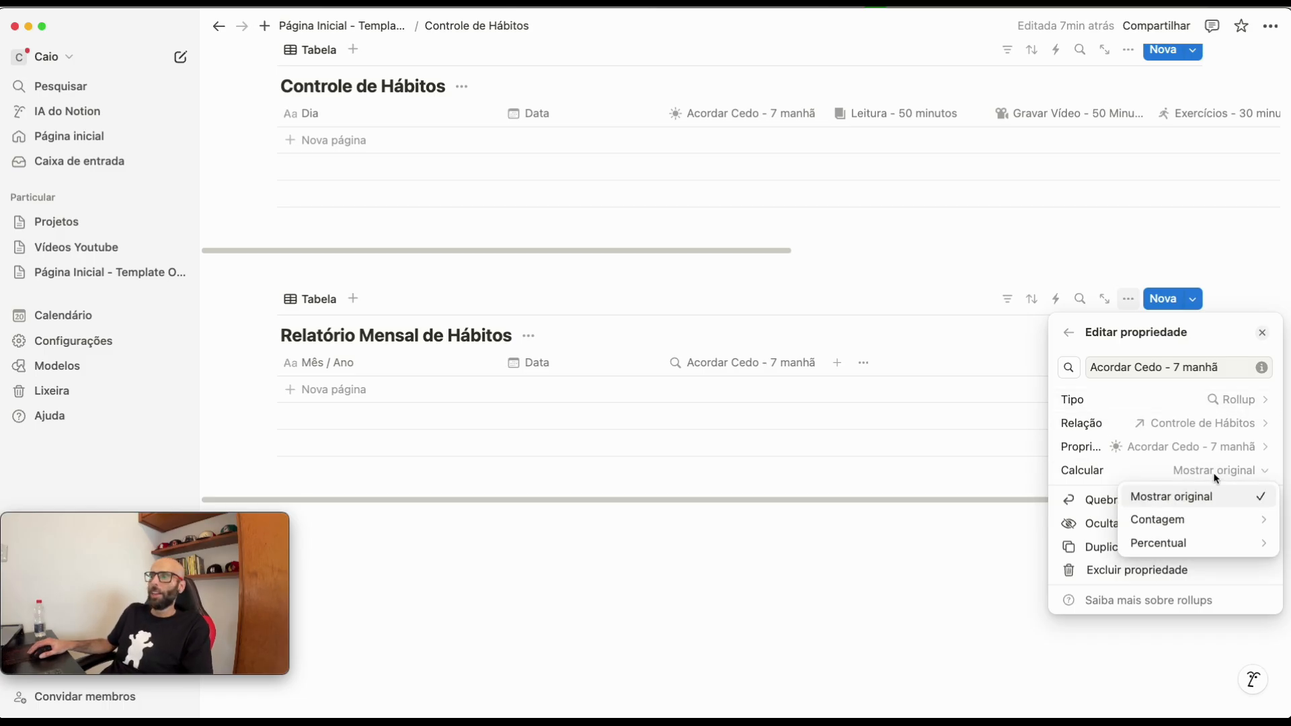
mouse_move(1181, 551)
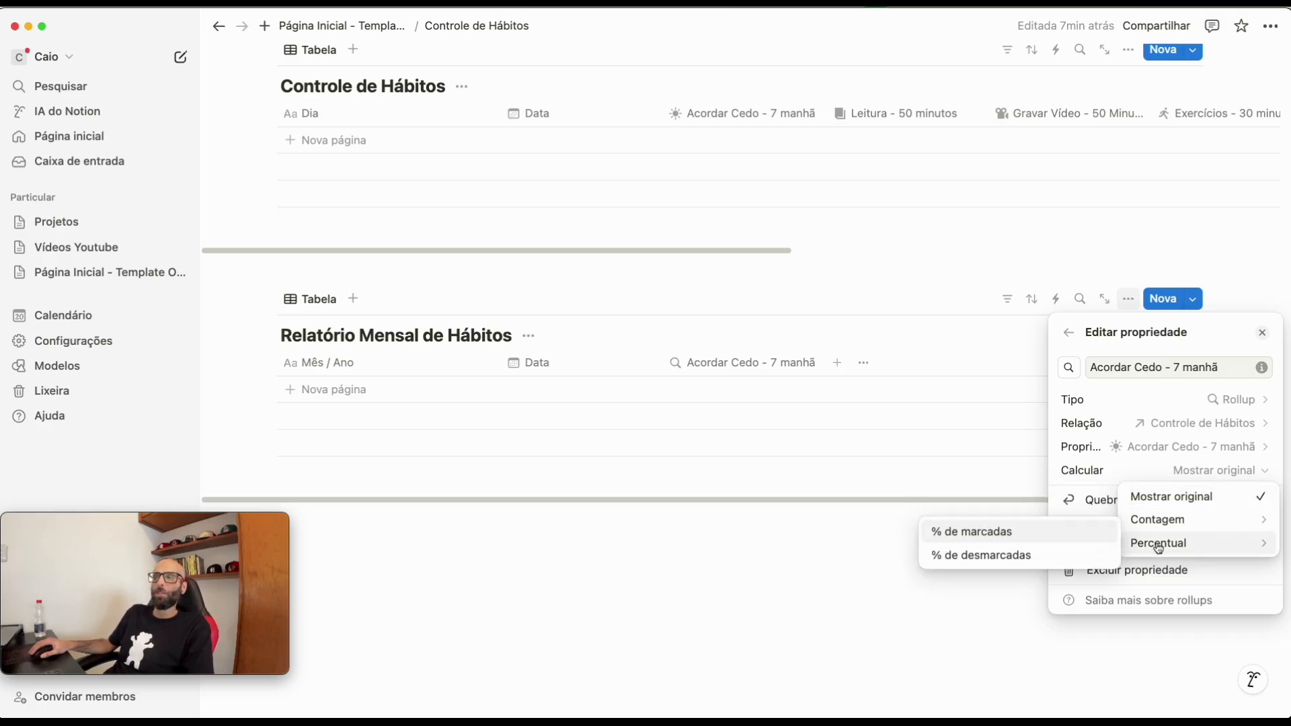
click(1047, 535)
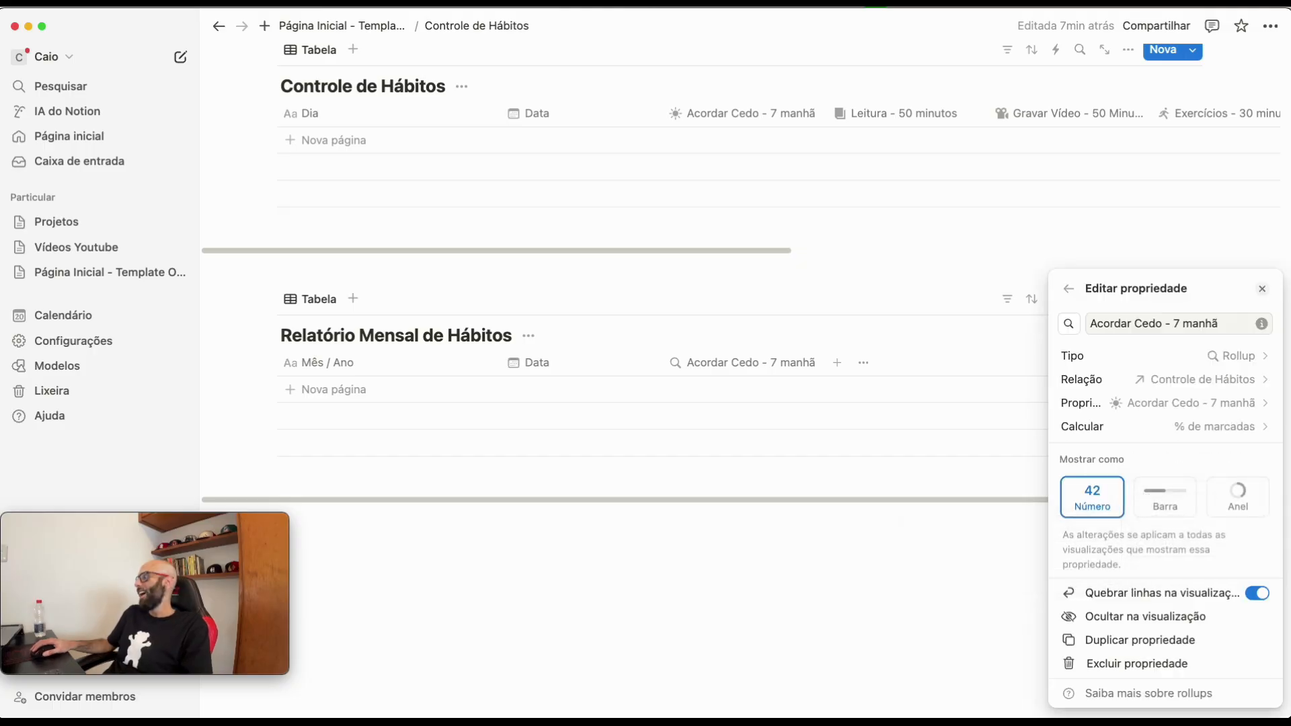
click(1167, 501)
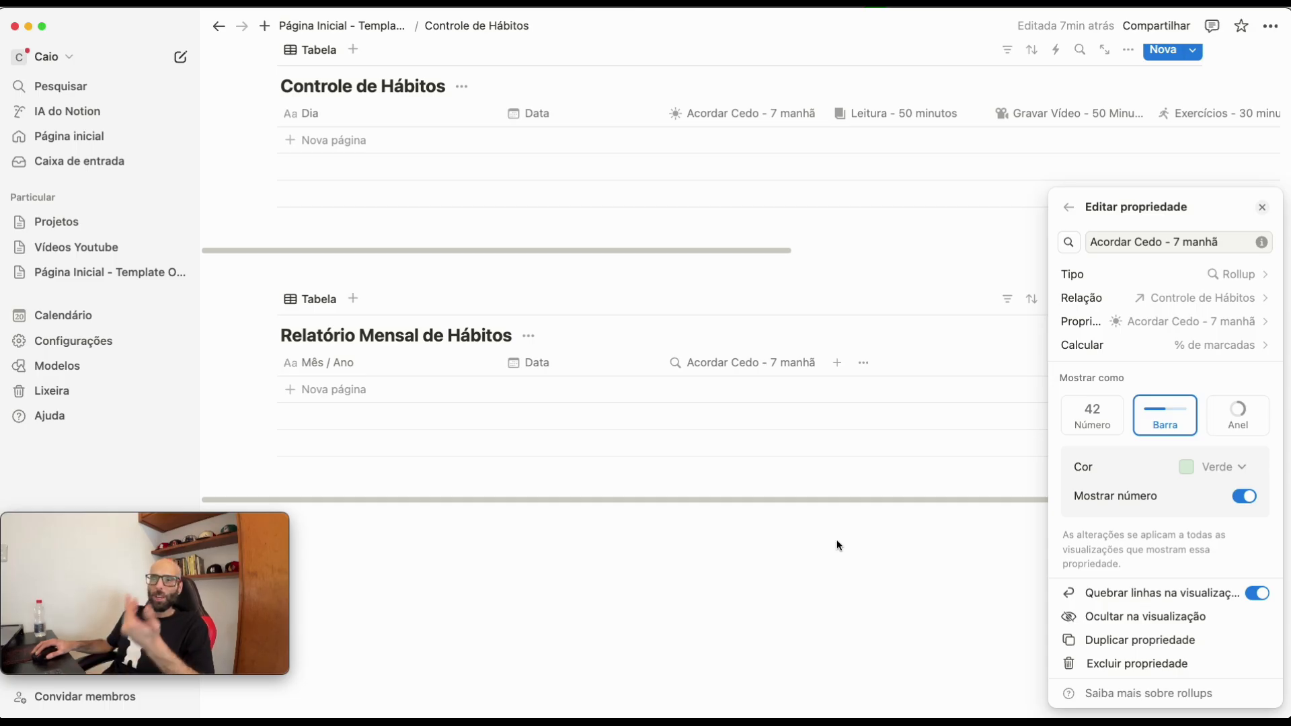
- Duplicate the "Acordar Cedo - 7 manhã" rollup property in the Relatório Mensal de Hábitos table
click(812, 539)
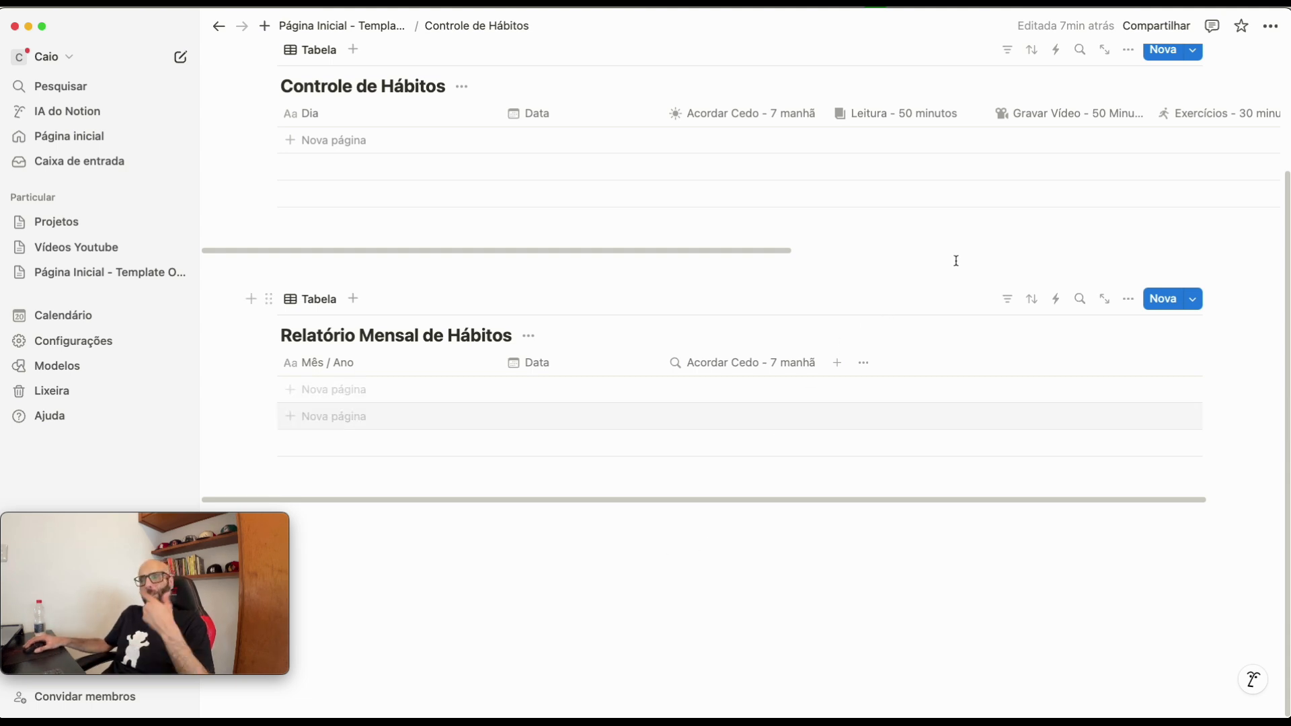
click(713, 372)
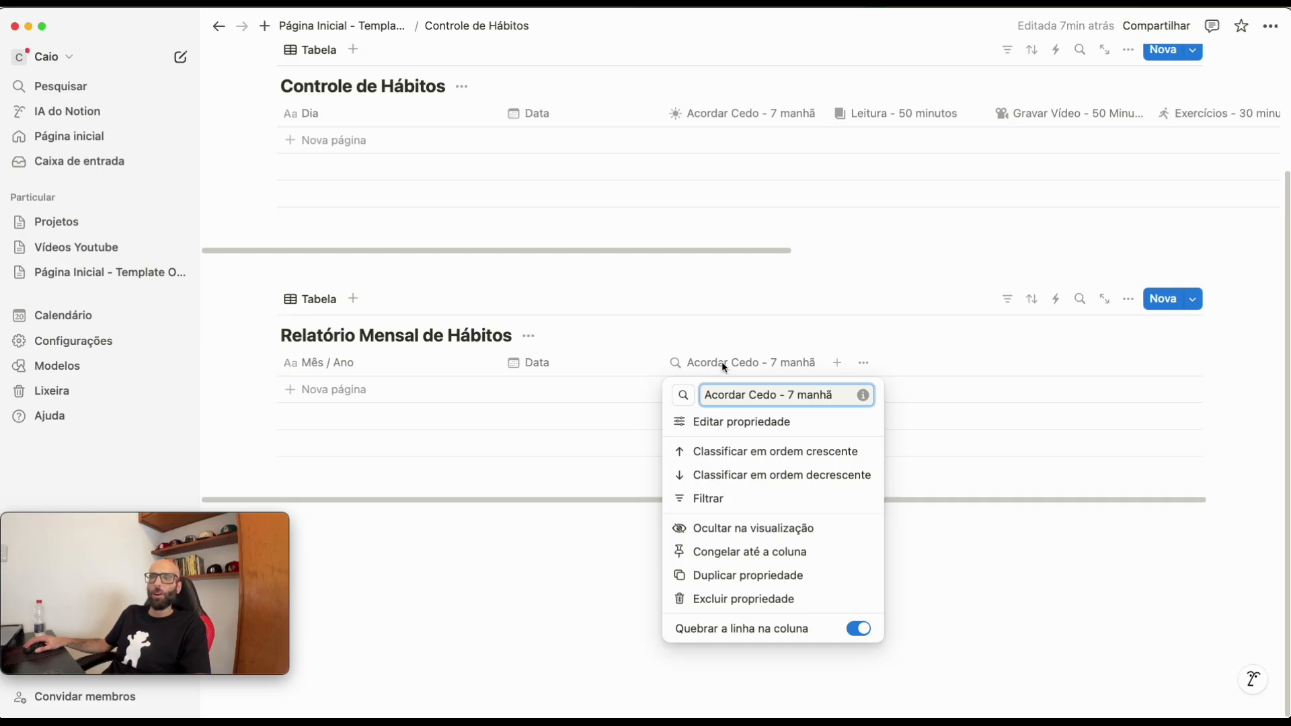
click(721, 361)
click(735, 361)
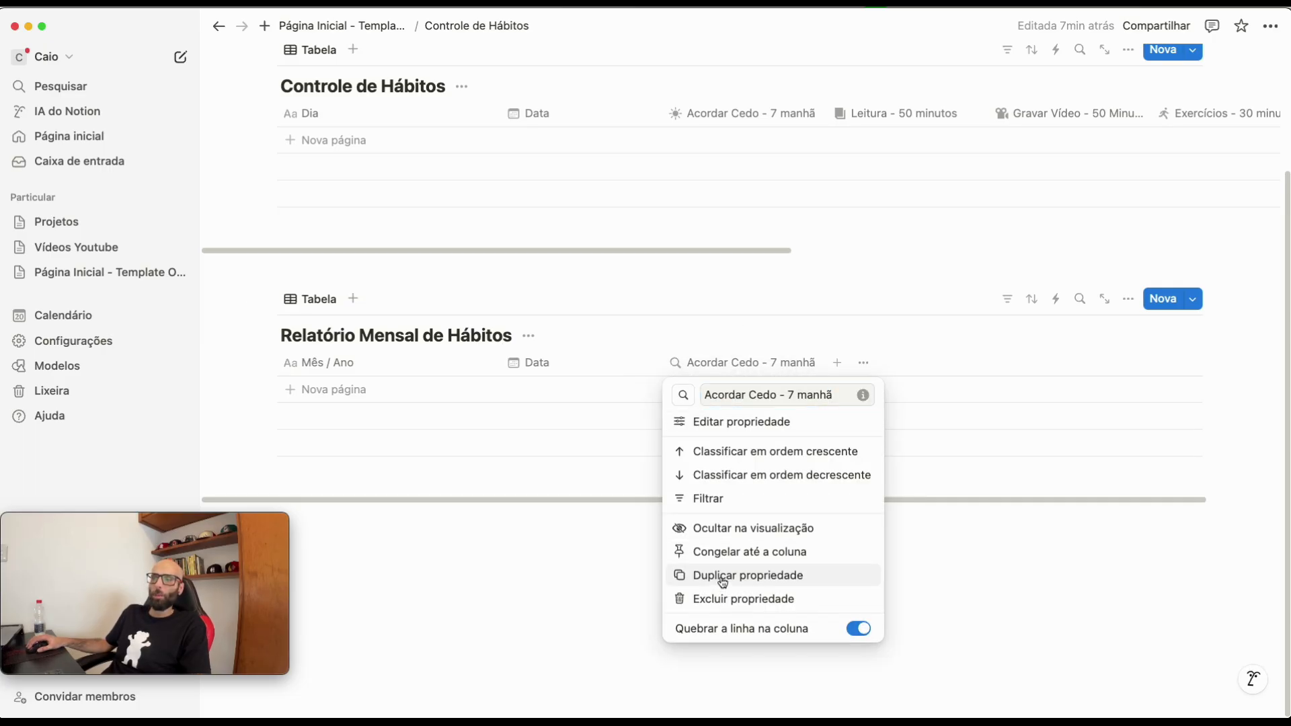
click(722, 580)
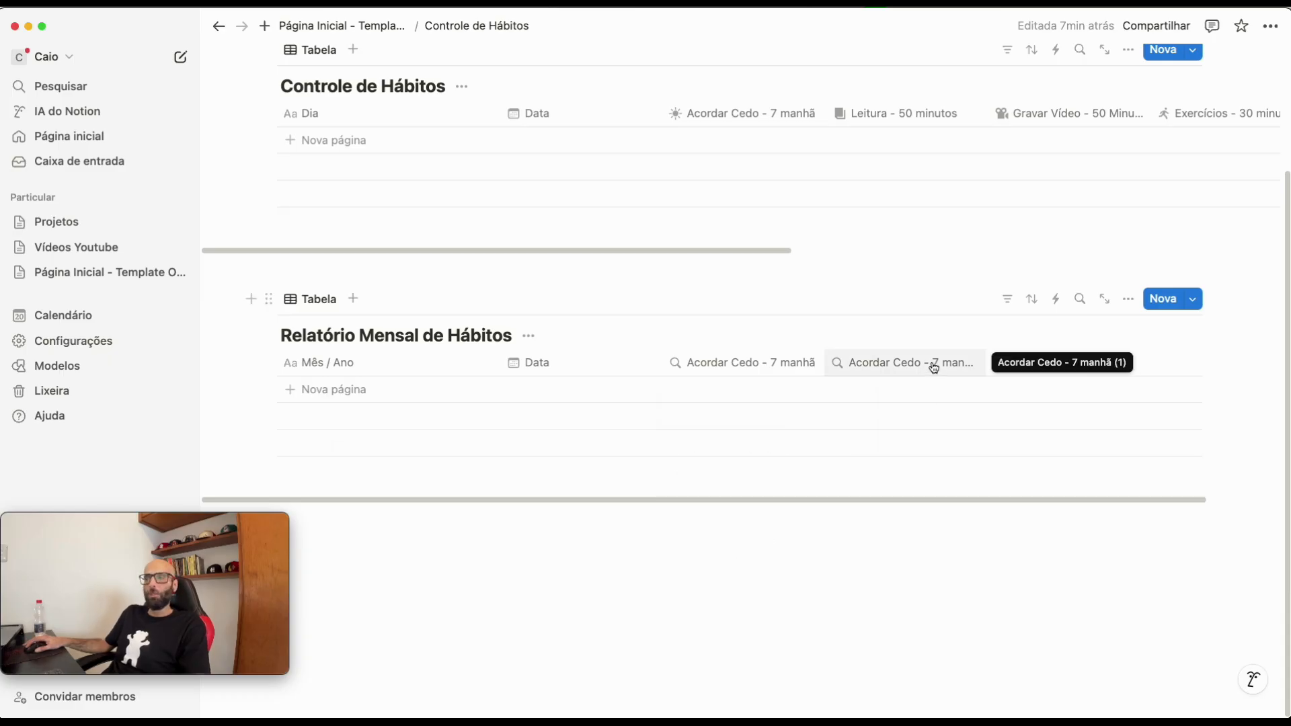
- Set the duplicated rollup's source property to "Beber 5 copos Agua Dia", calculated as "% de marcadas" and shown as "Barra"
click(933, 365)
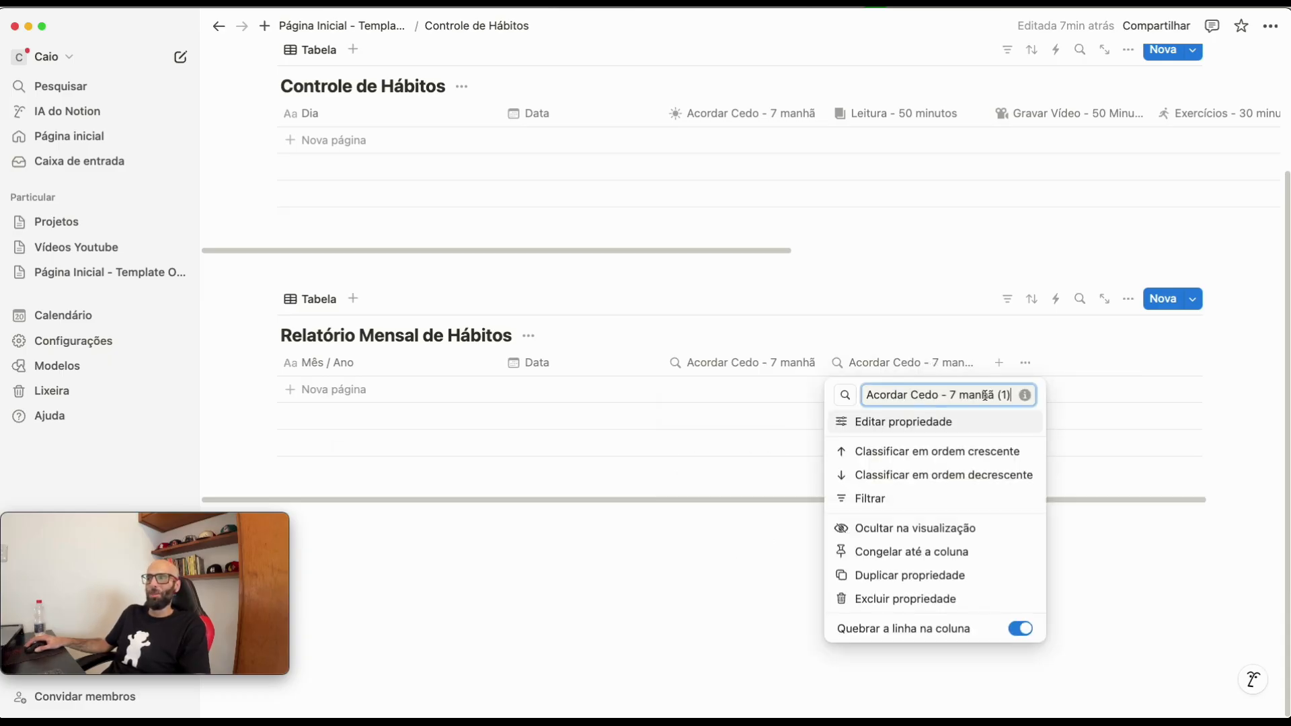
click(902, 423)
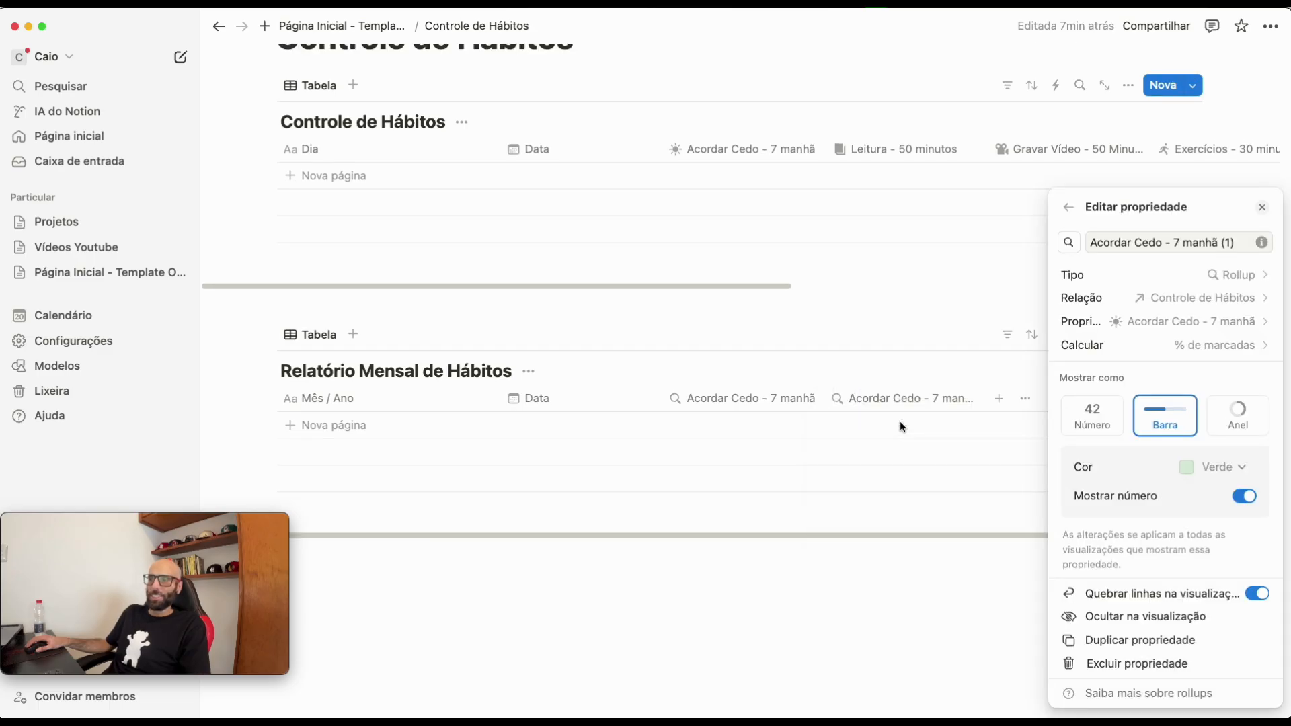
click(1207, 322)
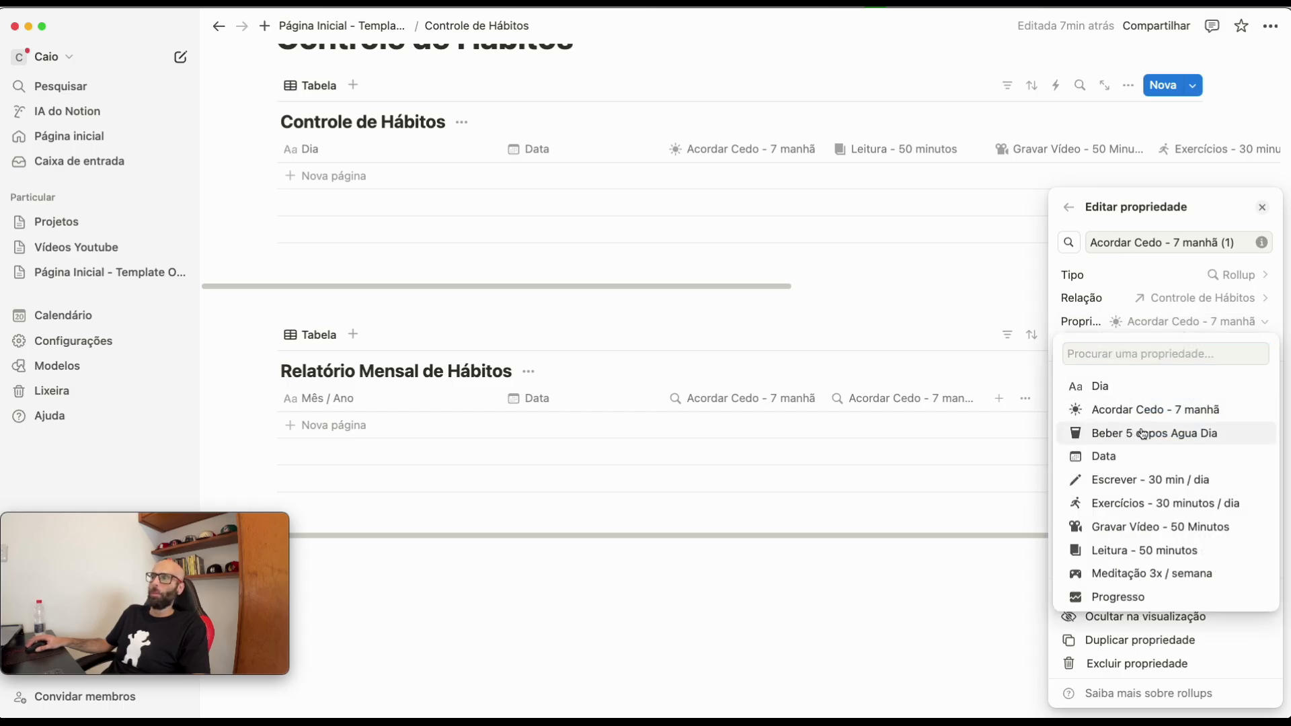
click(1143, 433)
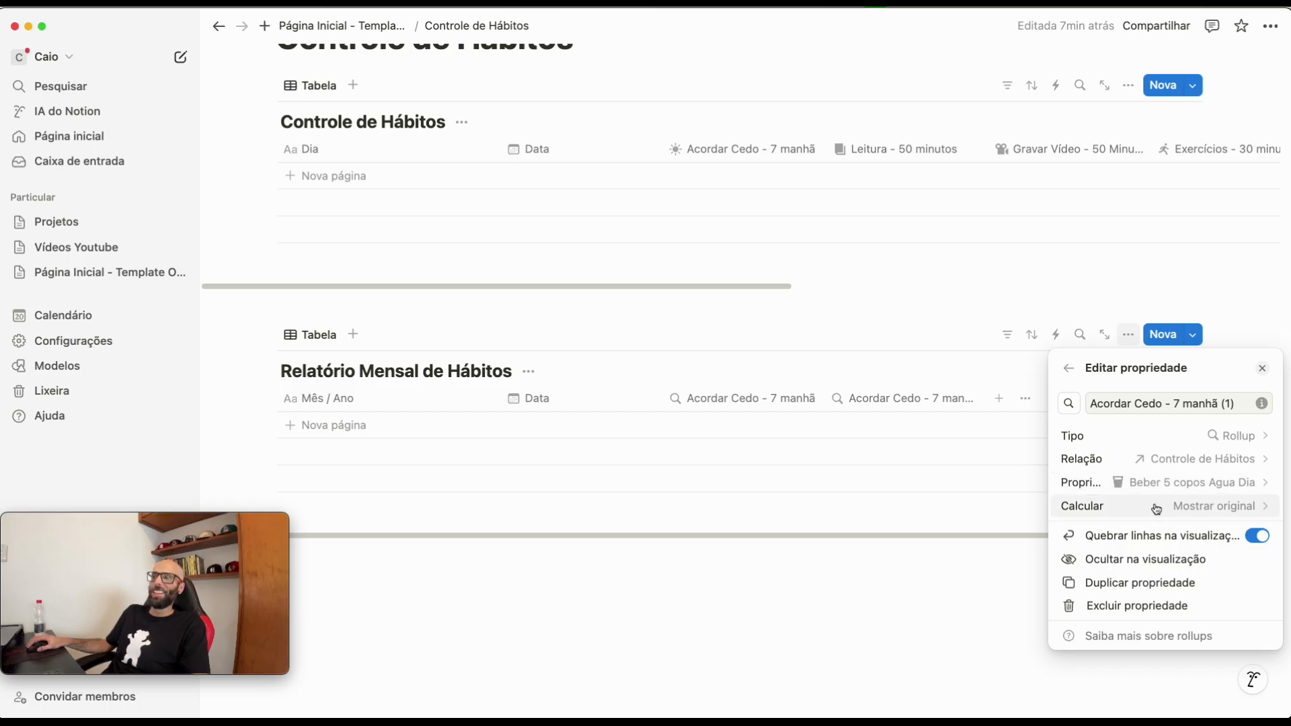
click(1193, 515)
mouse_move(1167, 589)
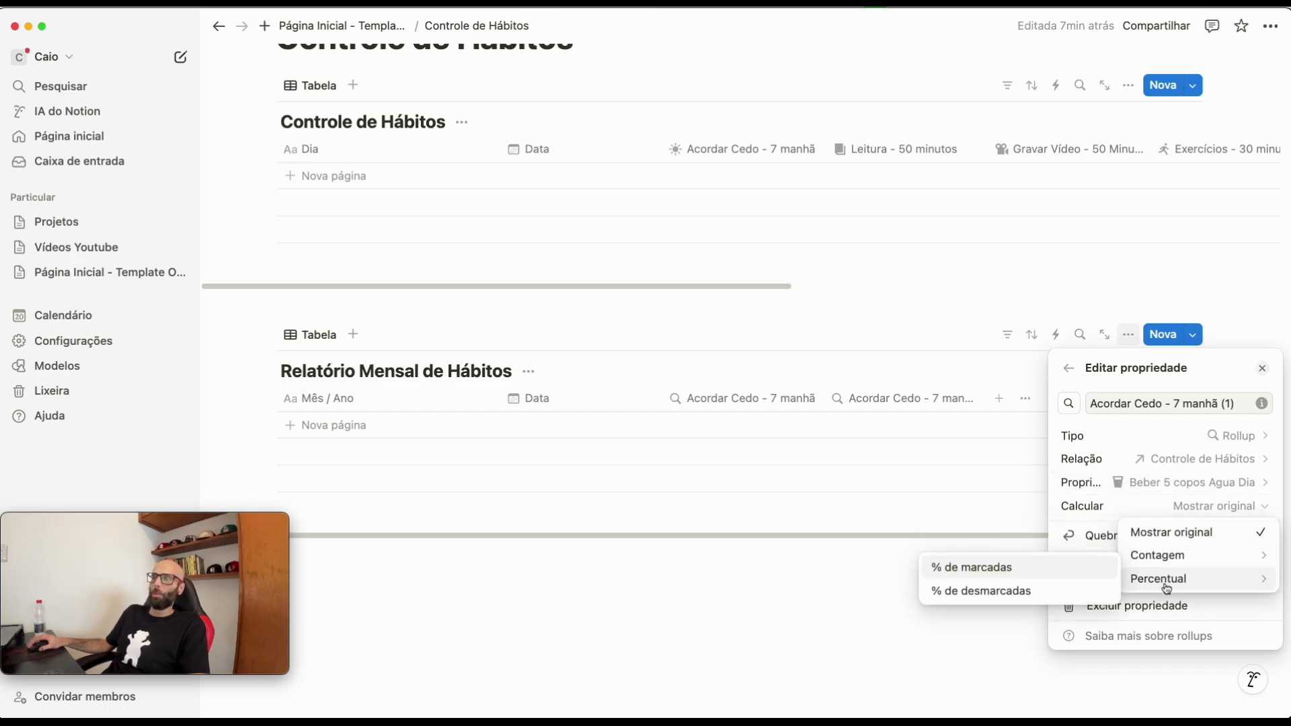
click(1002, 569)
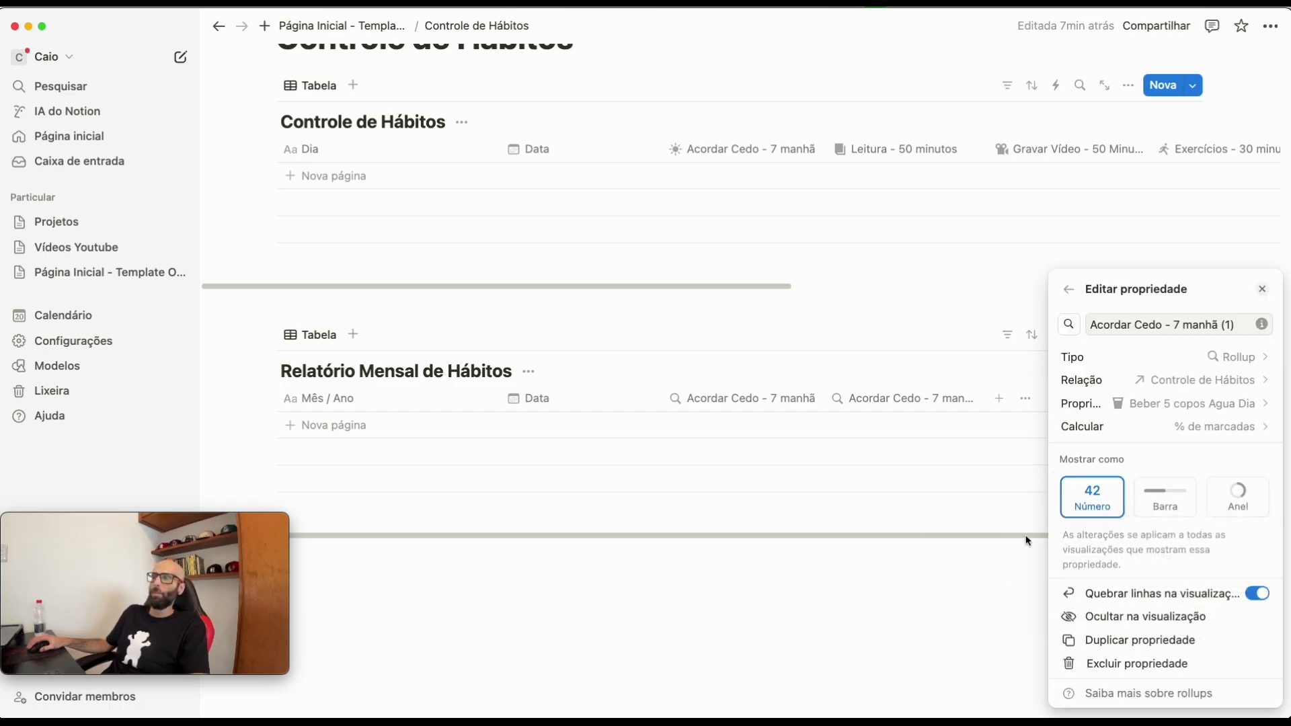
click(1186, 506)
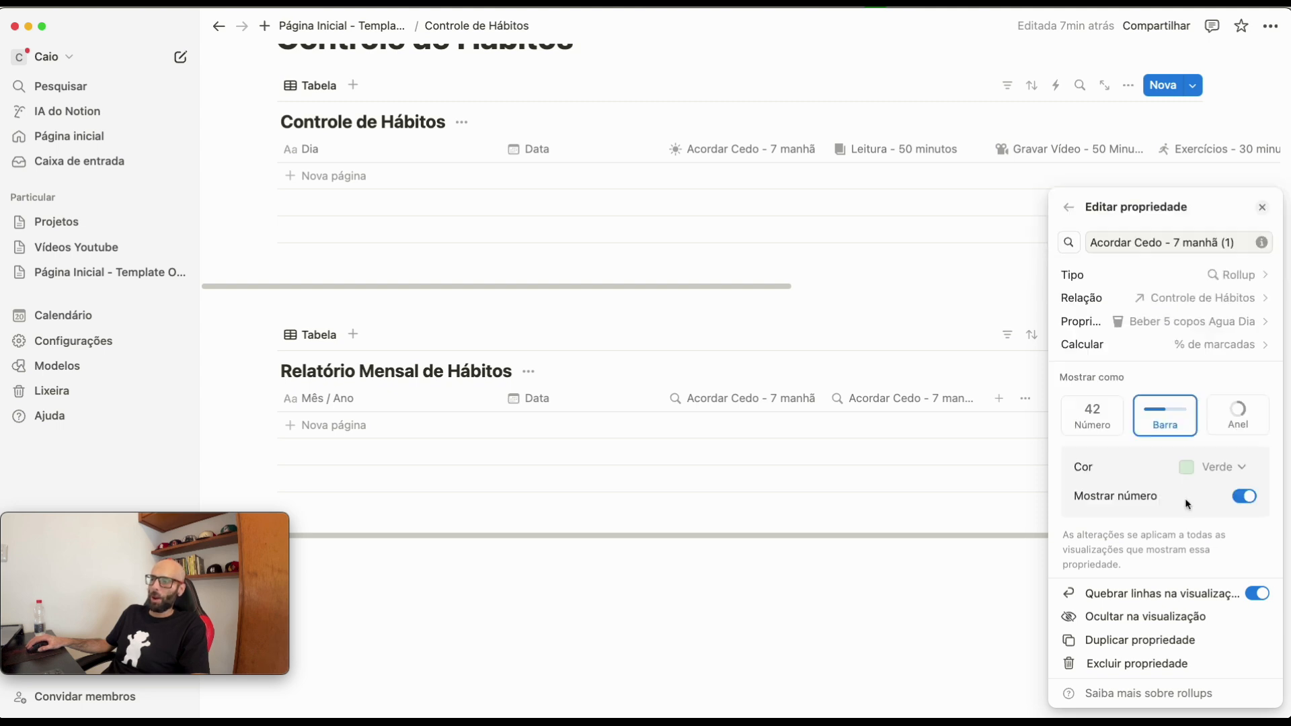
click(943, 595)
- Copy the "Beber 5 copos Agua Dia" column name from Controle de Hábitos and rename the duplicated rollup with it
drag(688, 288, 1143, 284)
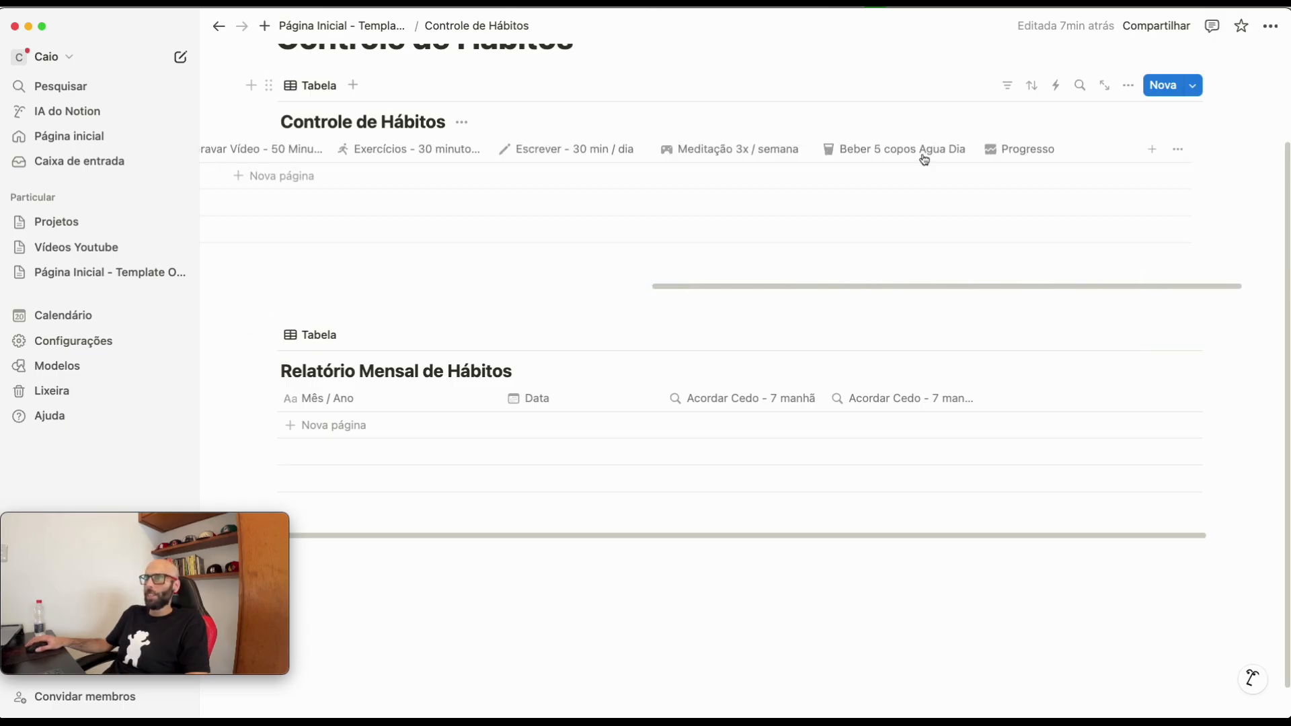
click(874, 149)
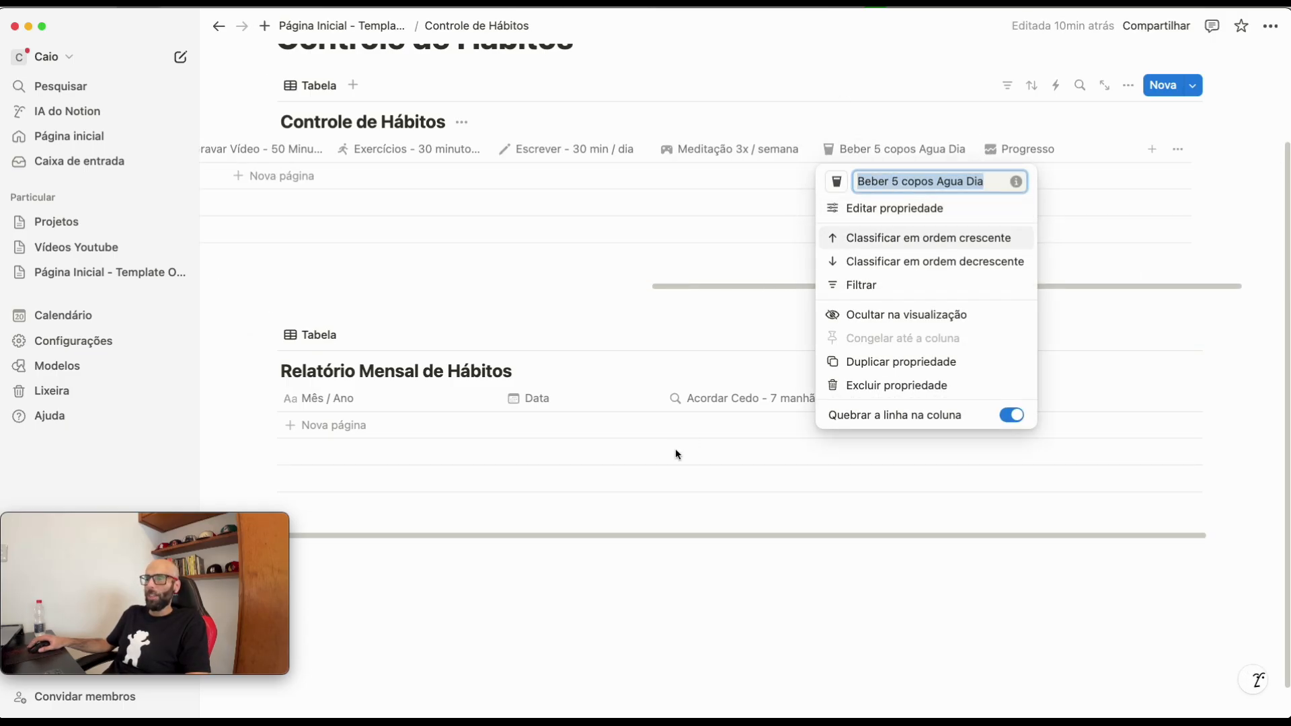
click(828, 406)
click(867, 399)
double_click(925, 431)
click(912, 429)
triple_click(912, 429)
text(Beber 5 copos Agua Dia)
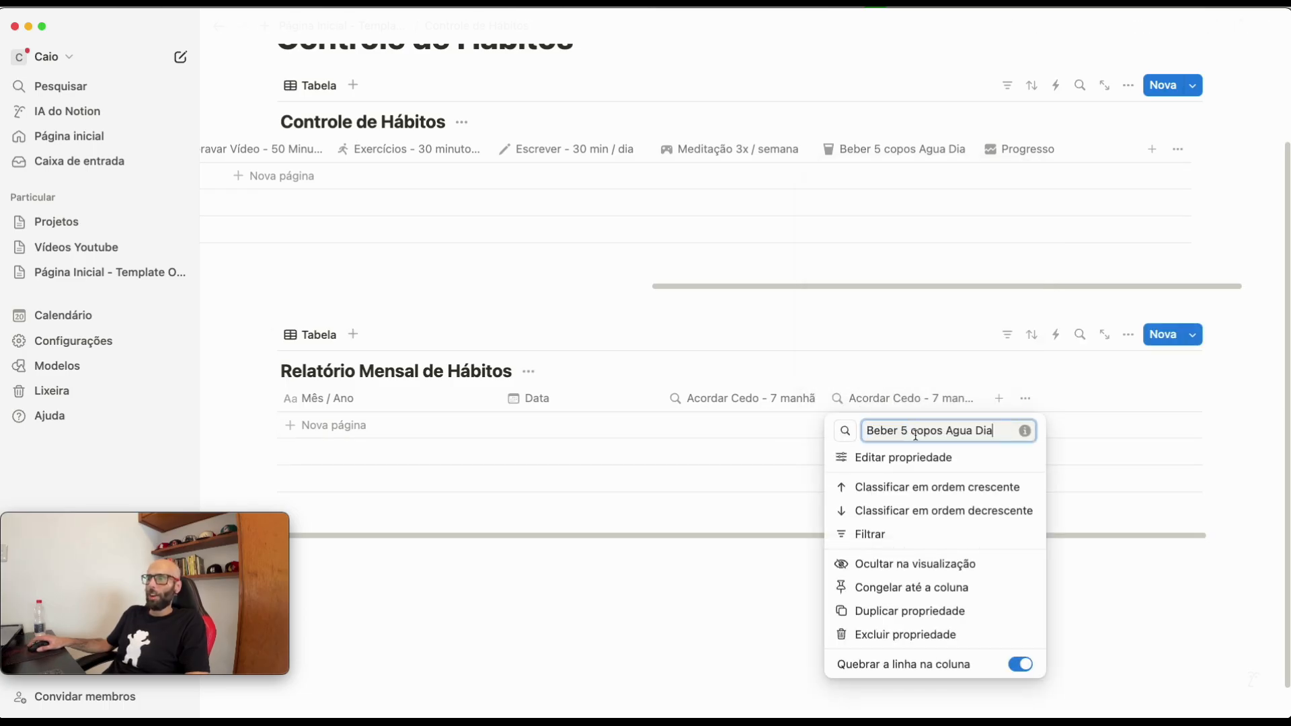
click(680, 590)
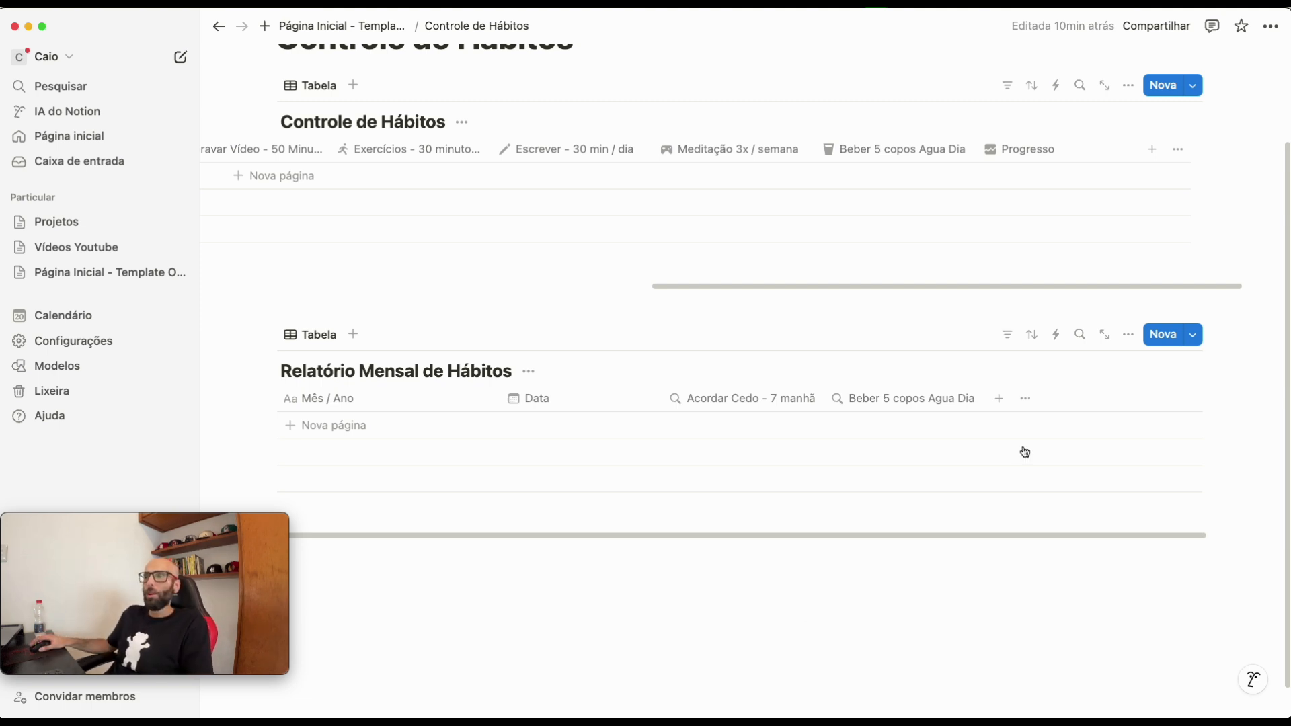
- Duplicate the "Beber 5 copos Agua Dia" rollup and make the copy show "% de marcadas" of "Escrever - 30 min / dia" as "Barra"
click(914, 401)
click(883, 612)
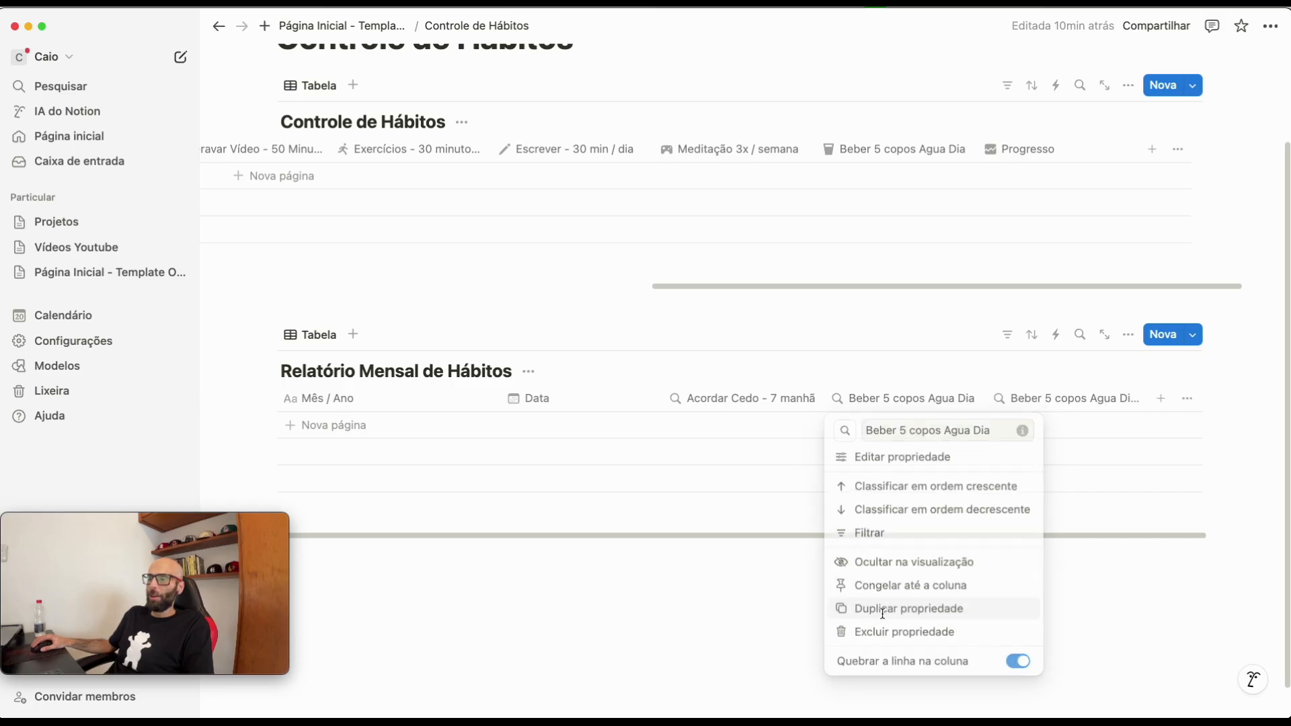
click(1049, 398)
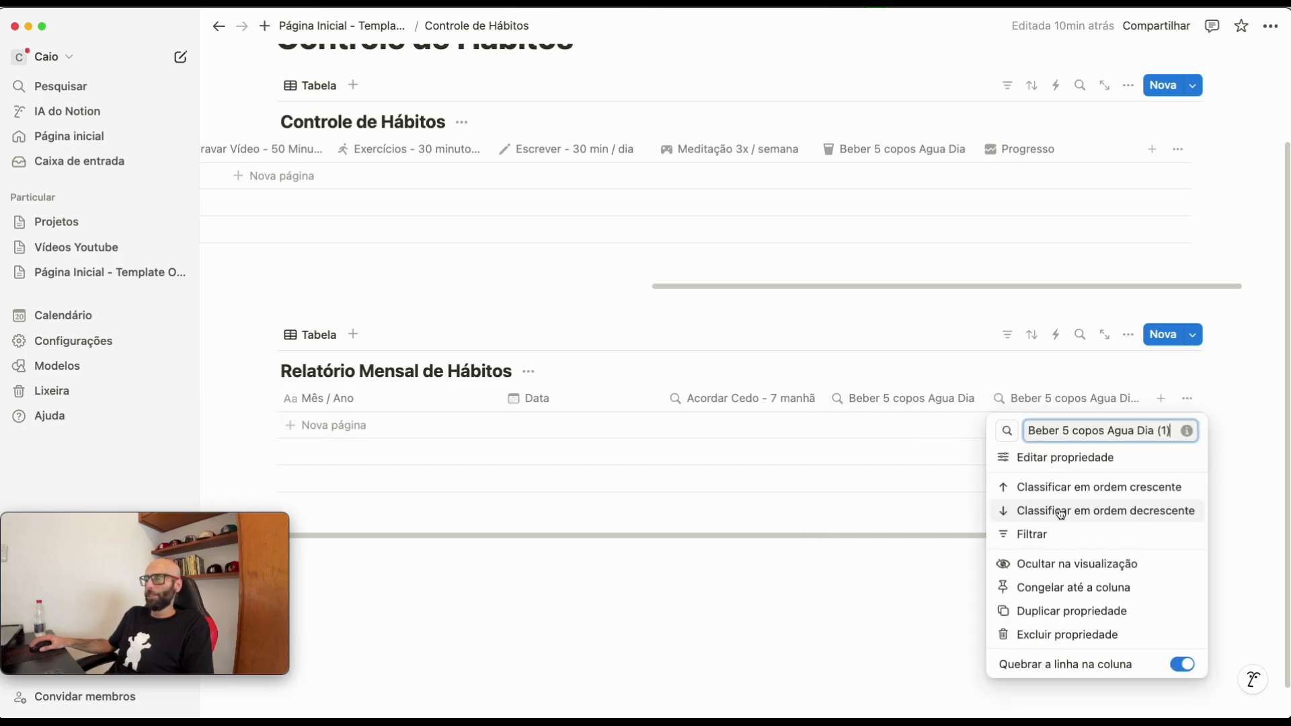
click(1068, 460)
click(1170, 517)
click(1136, 404)
click(1182, 543)
click(977, 604)
click(1165, 415)
click(850, 361)
click(995, 434)
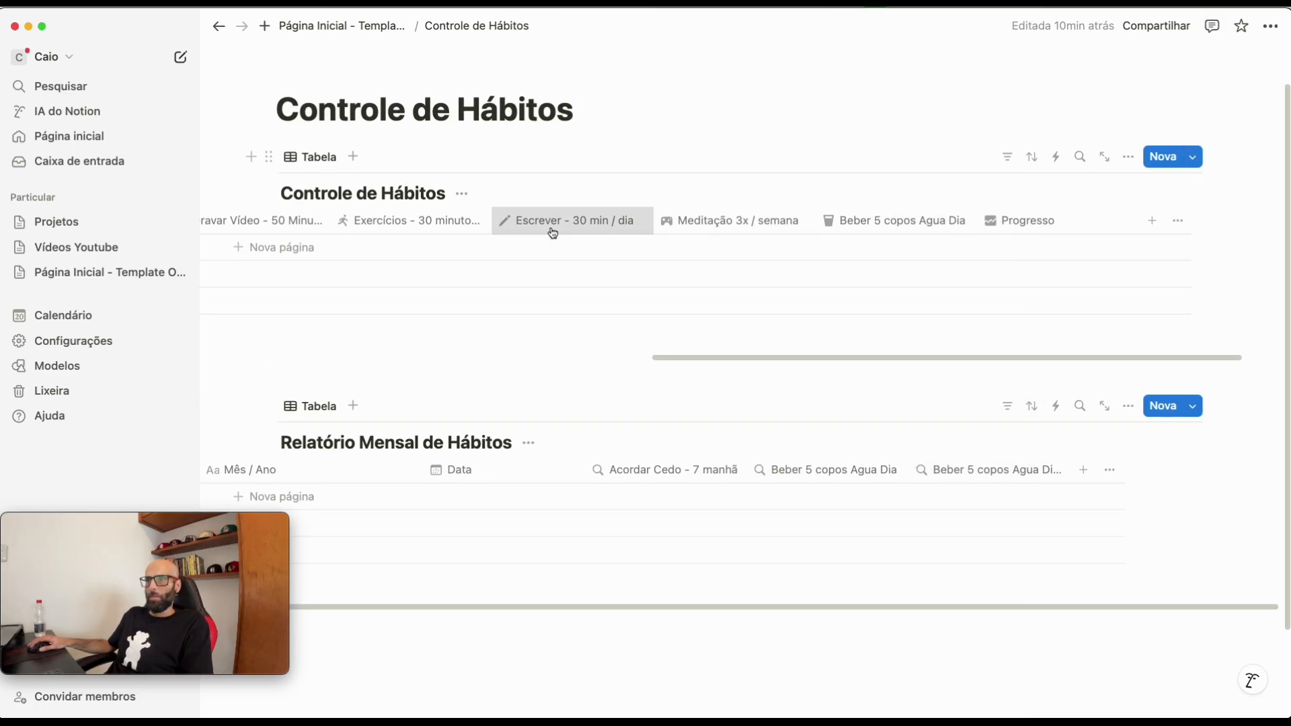
- Copy the writing habit's column name and rename the new rollup "Escrever - 30 min / dia"
click(518, 220)
click(995, 471)
text(Escrever - 30 min / dia)
- Duplicate the "Escrever - 30 min / dia" rollup and make the copy calculate "% de marcadas" of "Exercícios - 30 minutos / dia"
click(988, 470)
click(964, 388)
click(1137, 470)
click(1170, 233)
click(1188, 474)
click(1182, 544)
click(977, 597)
click(1162, 509)
- Copy the exercise habit's column name and rename the new rollup "Exercícios - 30 minutos / dia"
click(572, 269)
click(403, 285)
click(405, 270)
click(995, 517)
double_click(1008, 259)
triple_click(1008, 259)
text(Exercícios - 30 minutos / dia)
- Duplicate the "Exercícios - 30 minutos / dia" rollup and make the copy calculate "% de marcadas" of "Gravar Vídeo - 50 Minutos"
click(996, 434)
click(1144, 517)
click(1137, 281)
click(1177, 321)
click(1162, 527)
click(1210, 471)
click(971, 532)
click(920, 532)
- Copy the video-recording habit's column name and rename the new rollup "Gravar Vídeo - 50 Minutos"
click(264, 114)
key(super+c)
click(996, 363)
triple_click(1051, 395)
key(super+v)
- Duplicate the "Gravar Vídeo - 50 Minutos" rollup and make the copy calculate "% de marcadas" of "Leitura - 50 minutos"
click(997, 364)
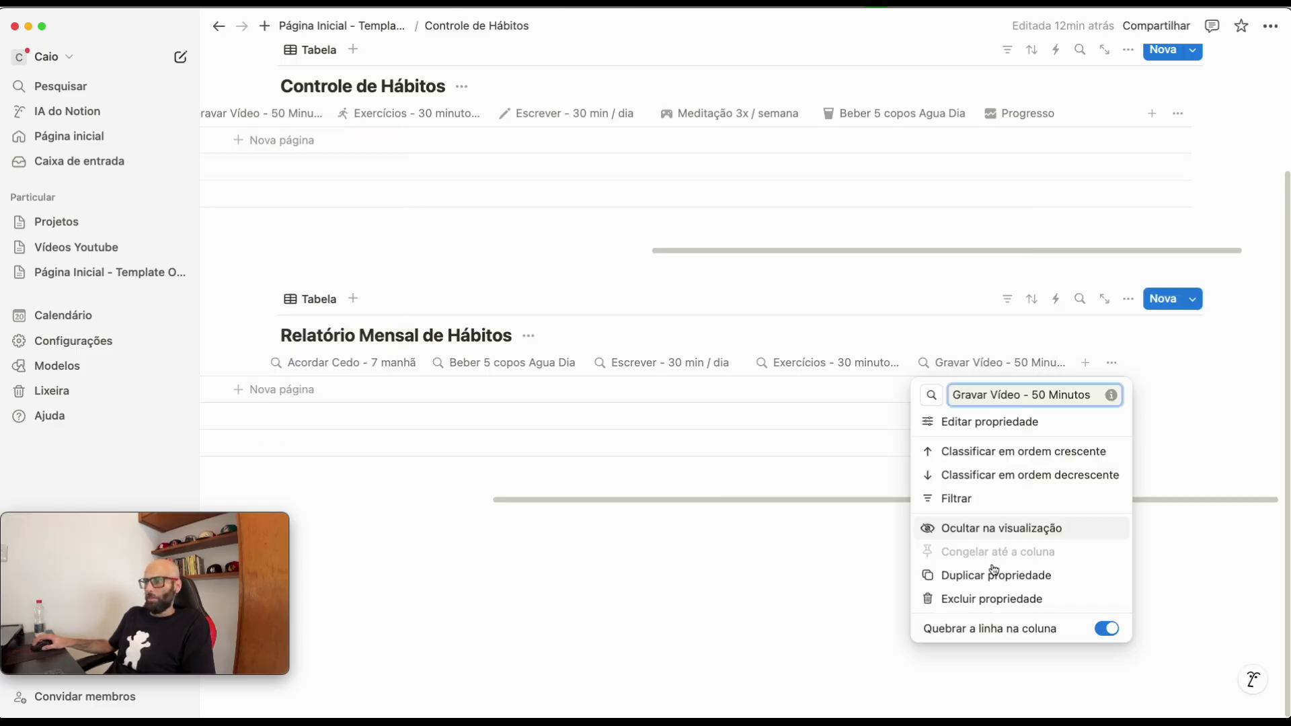
click(993, 575)
click(1164, 364)
click(1163, 421)
click(1174, 321)
click(1144, 551)
click(1202, 505)
click(978, 568)
click(904, 560)
- Copy the reading habit's column name and rename the new rollup "Leitura - 50 minutos"
drag(762, 287, 512, 289)
click(538, 149)
key(super+c)
click(979, 397)
key(super+v)
- Duplicate the "Leitura - 50 minutos" rollup and make the copy show "% de marcadas" of "Meditação 3x / semana" as "Barra"
click(992, 565)
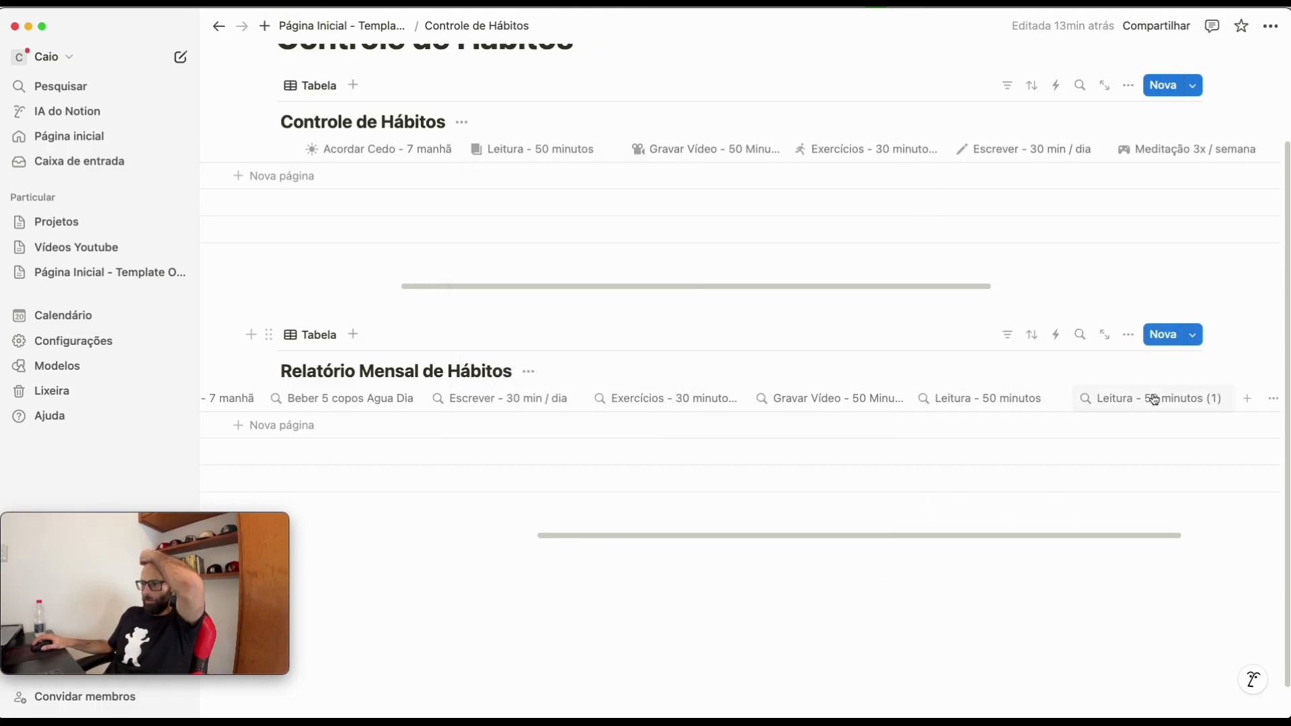
click(1154, 399)
click(1160, 458)
click(1179, 322)
click(1152, 569)
click(1202, 542)
click(972, 603)
click(1164, 495)
click(1262, 208)
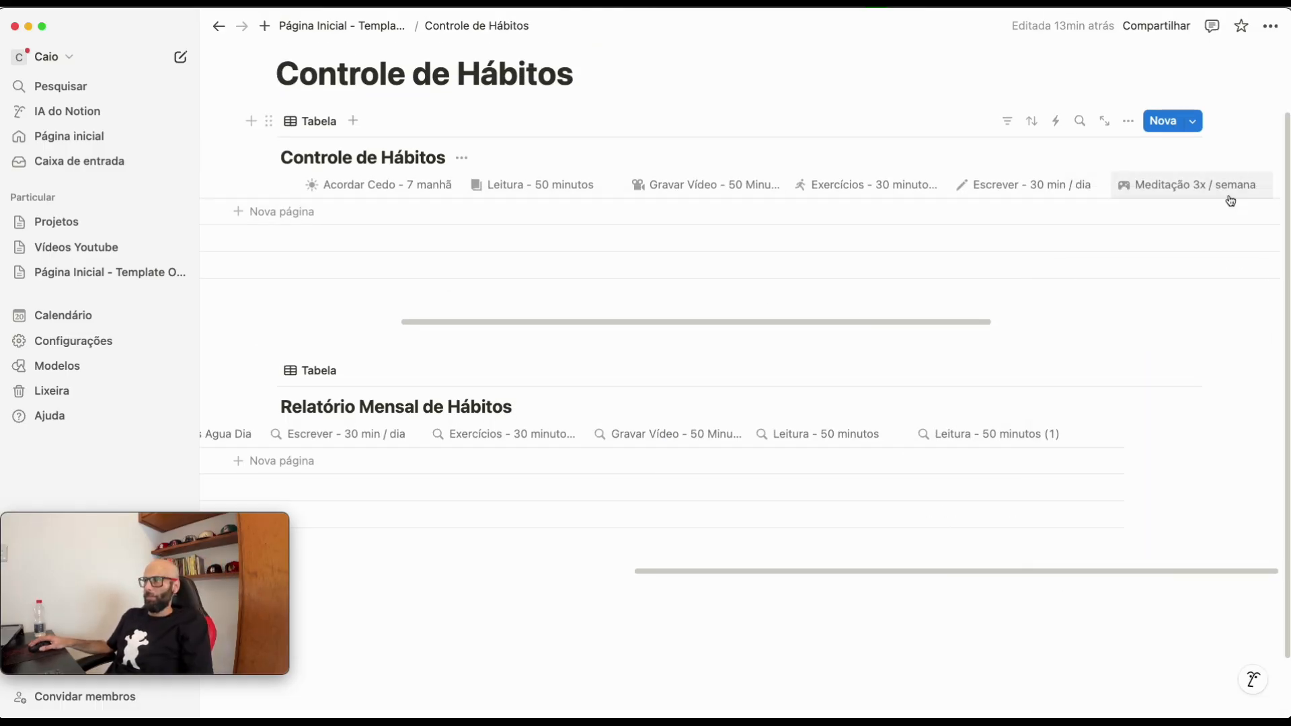
- Copy the meditation habit's column name and rename the last rollup "Meditação 3x / semana"
click(1231, 195)
key(super+c)
key(Escape)
click(951, 434)
key(super+v)
key(Escape)
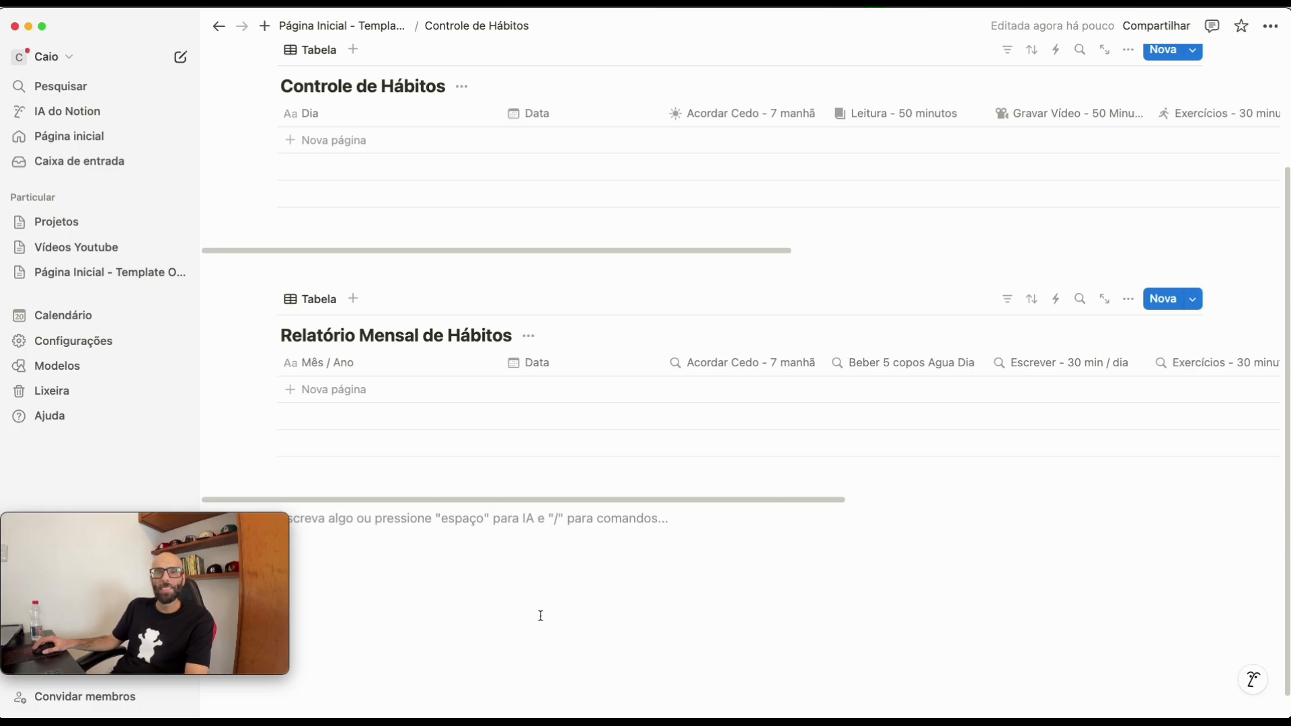
- Add a relation property to the Controle de Hábitos table that links to the "Relatório Mensal de Hábitos" database
mouse_move(76, 570)
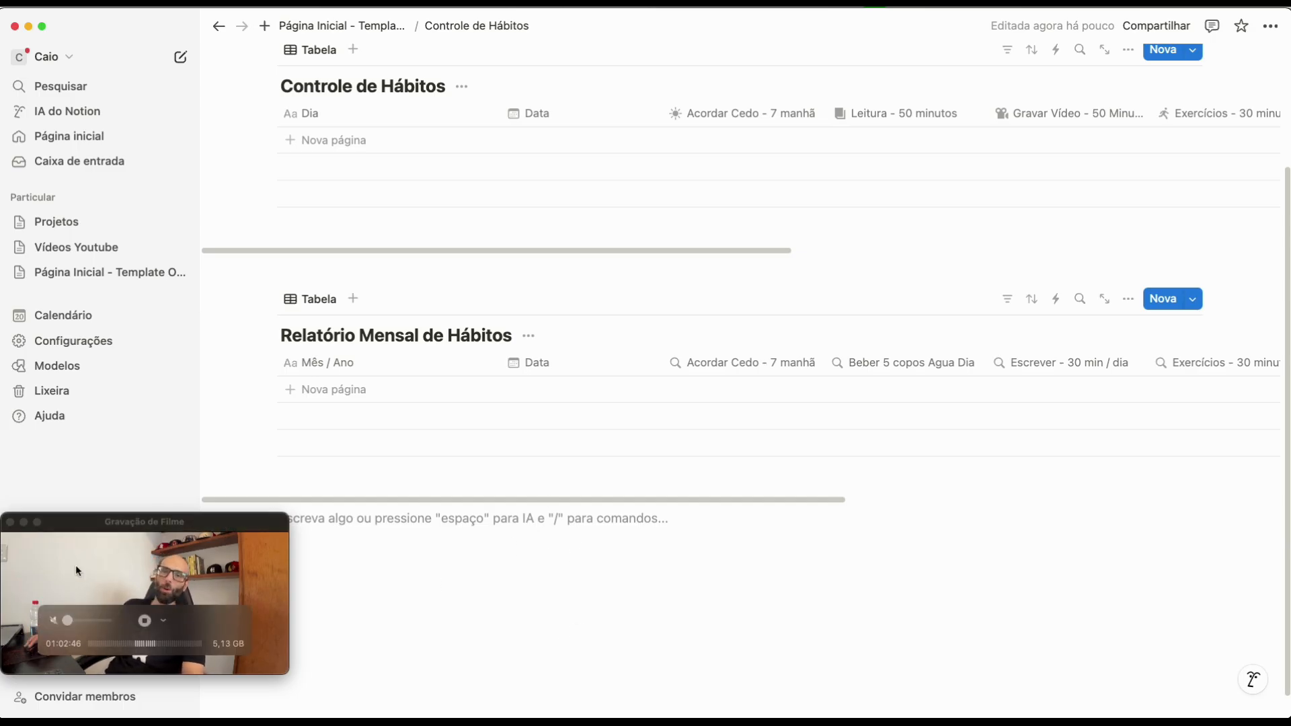
scroll(495, 435, up, 3)
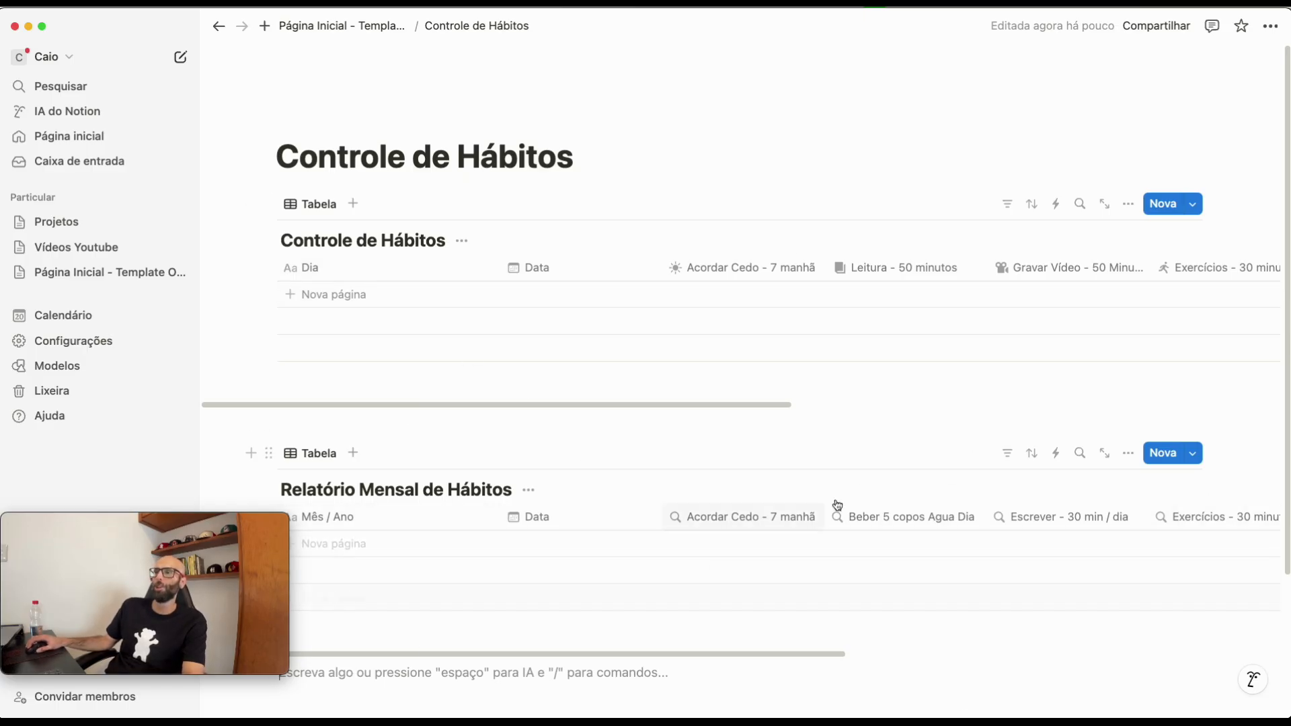
scroll(735, 406, right, 5)
scroll(720, 406, left, 2)
drag(671, 407, 1146, 370)
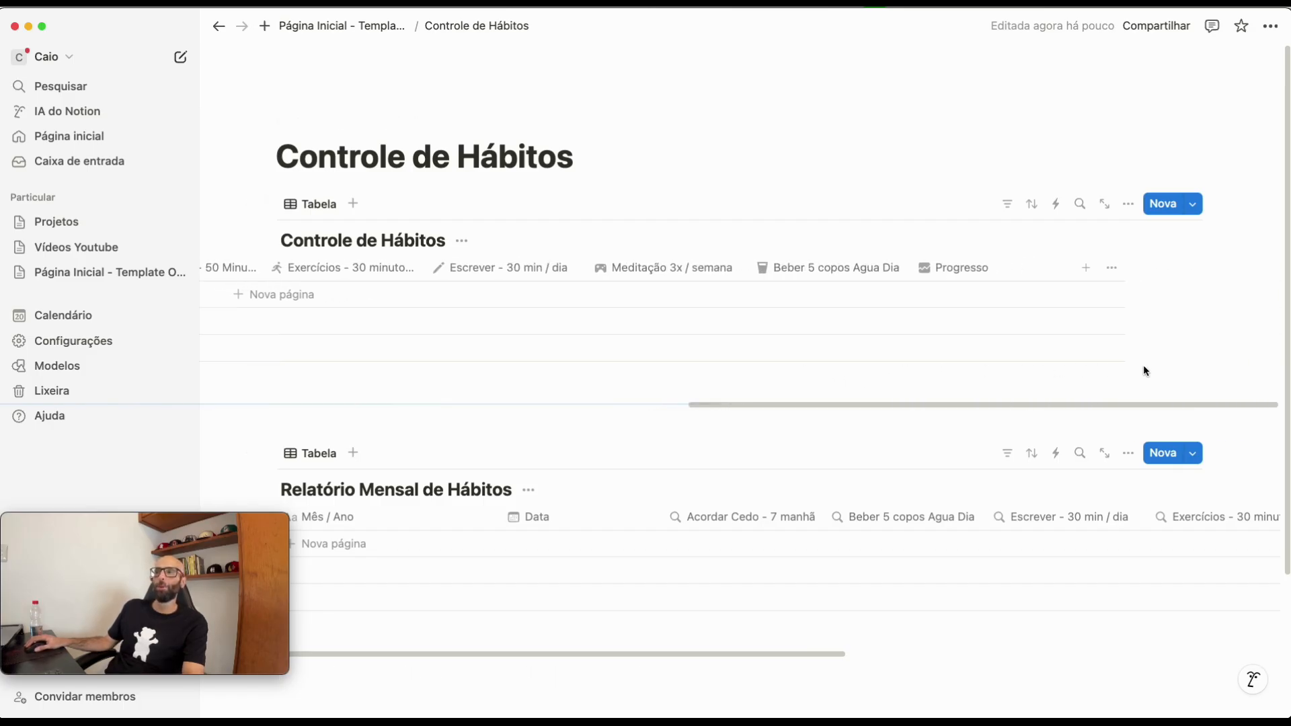
click(1086, 269)
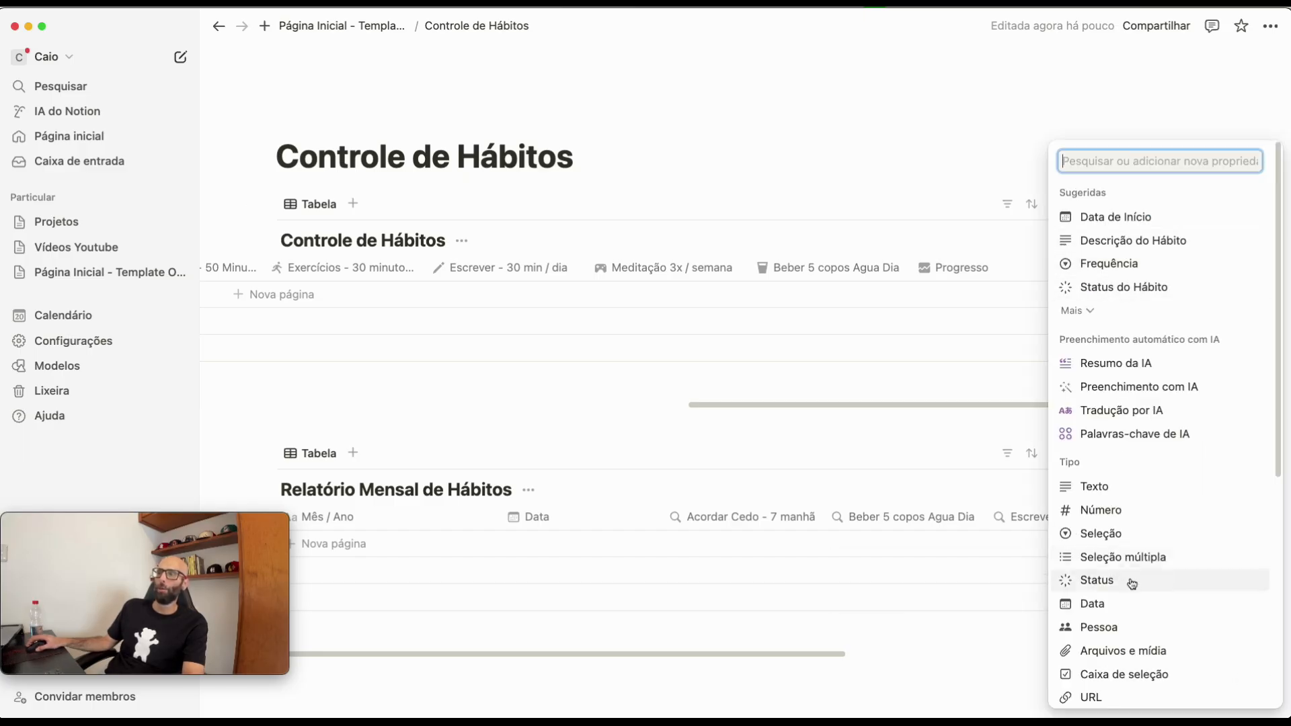
scroll(1130, 572, down, 5)
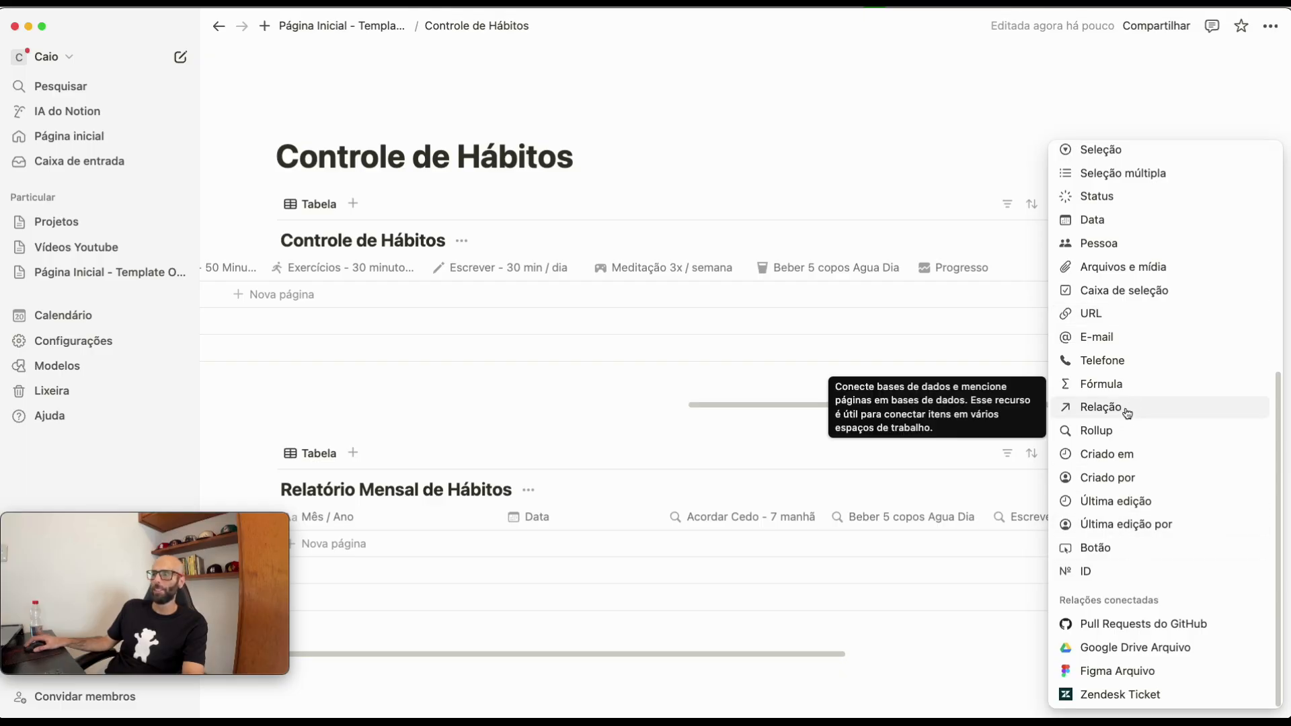
click(1127, 412)
text(relatóri)
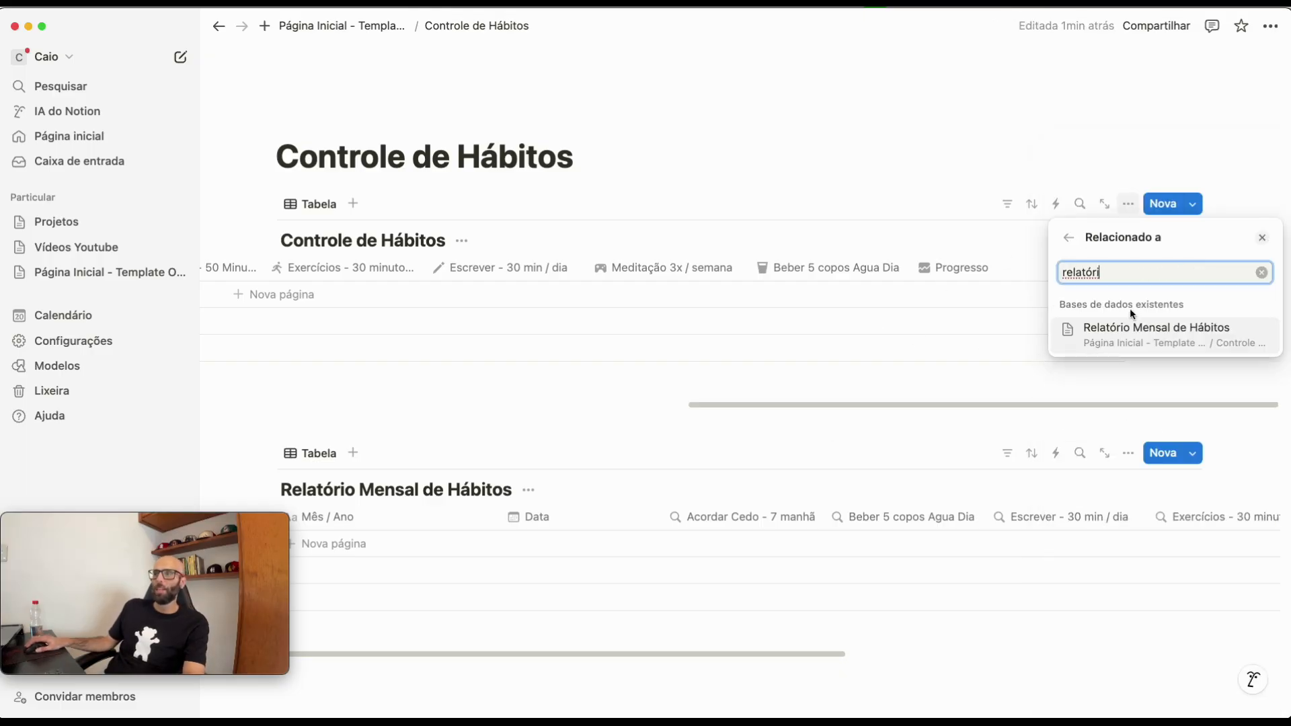
click(1124, 337)
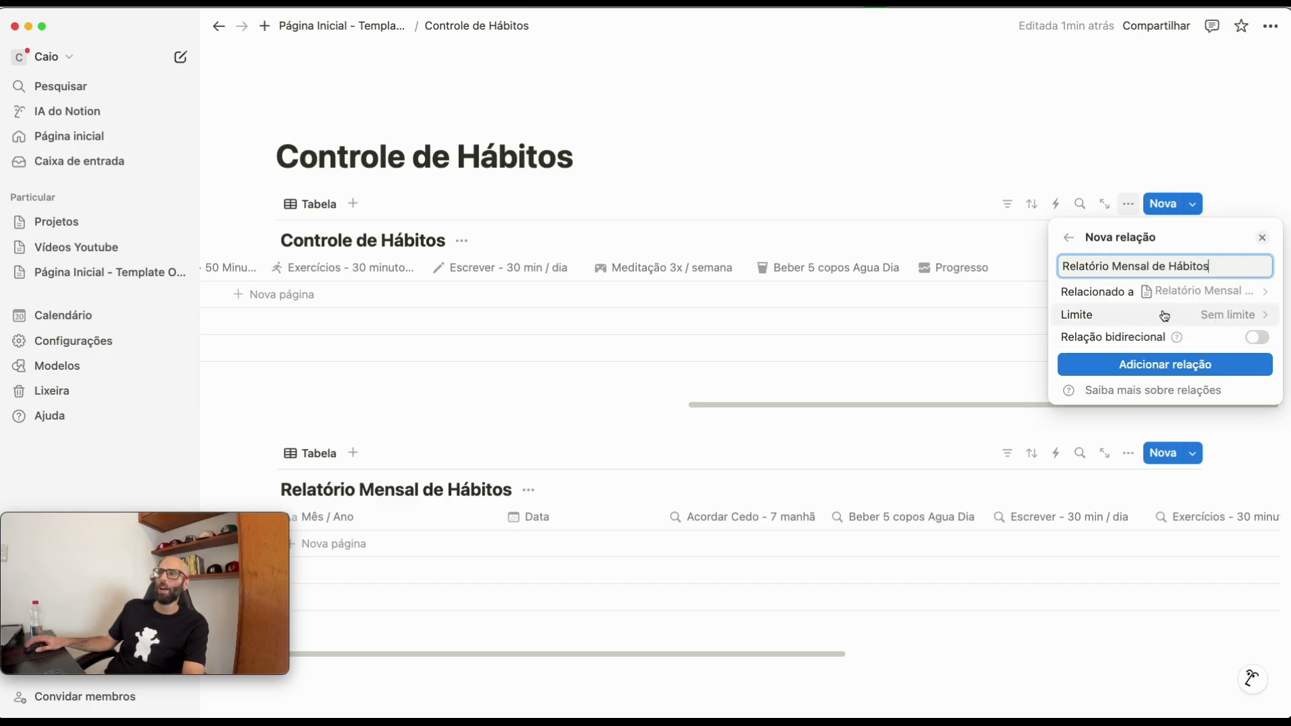
click(1167, 365)
key(Escape)
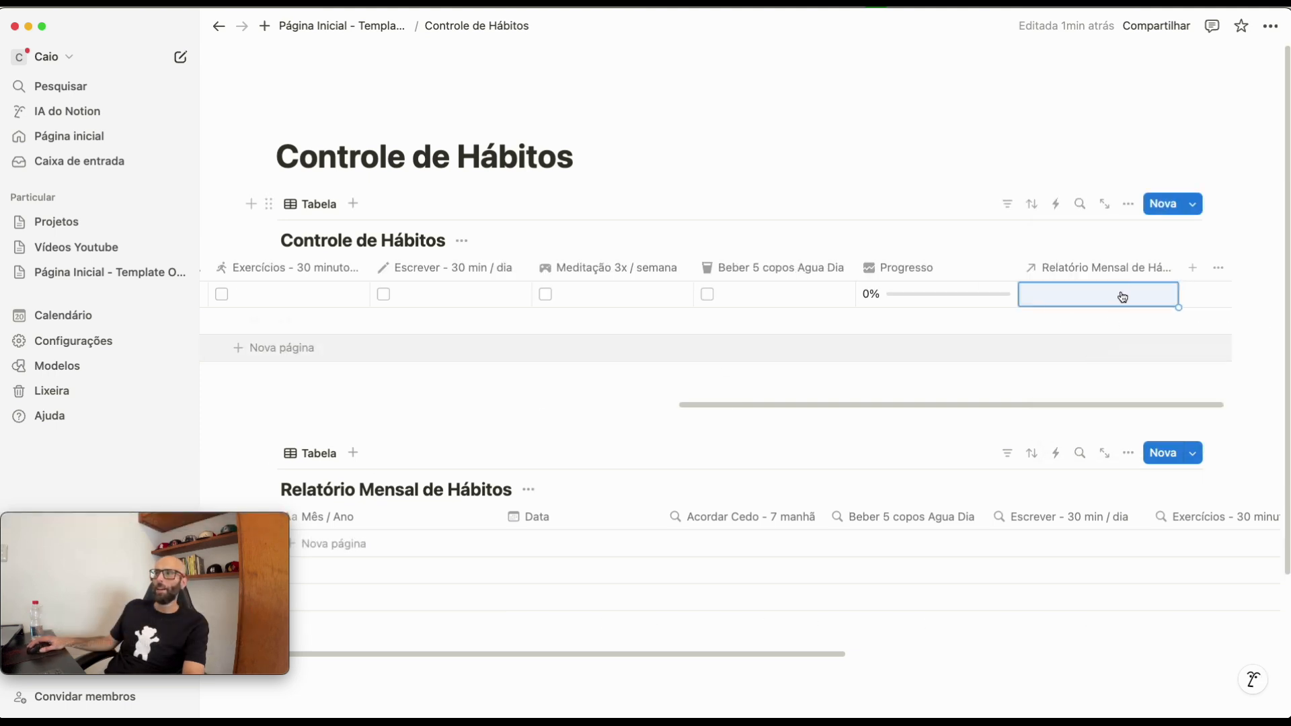
- Add a page named "Dezembro 2024" to the Relatório Mensal de Hábitos table
mouse_move(261, 560)
scroll(417, 398, left, 10)
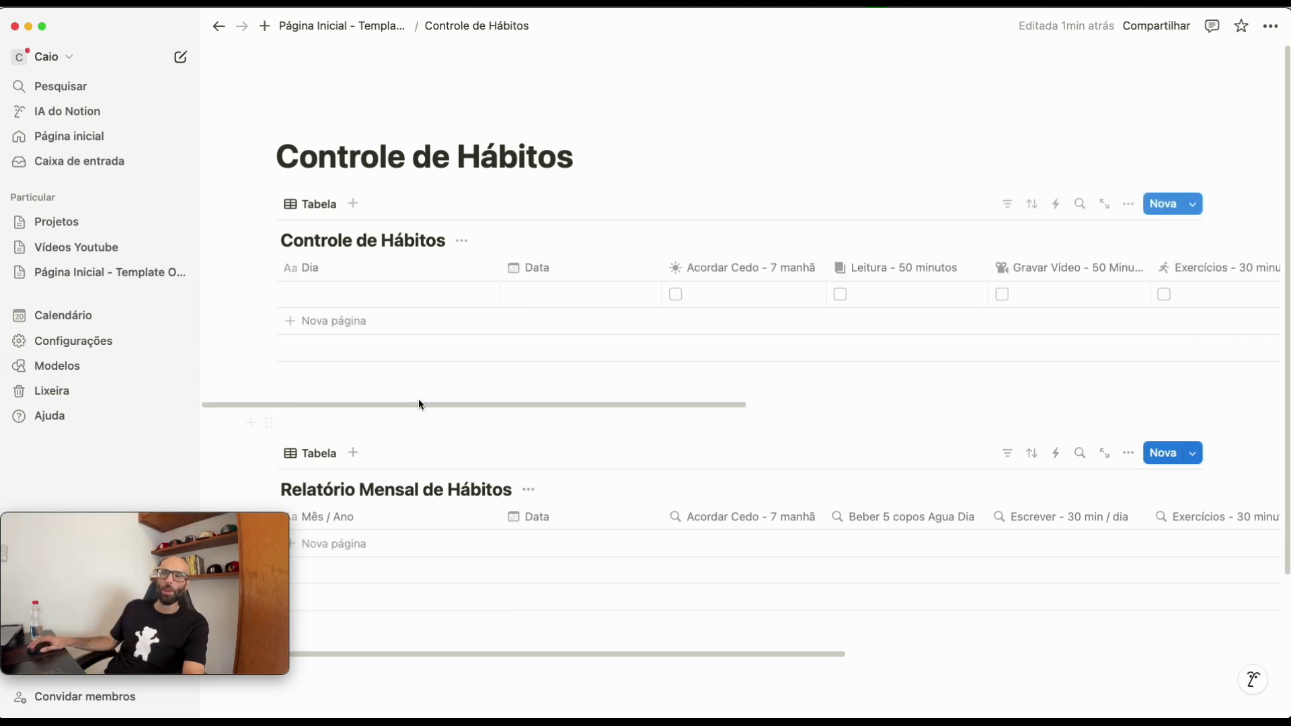
scroll(389, 455, down, 3)
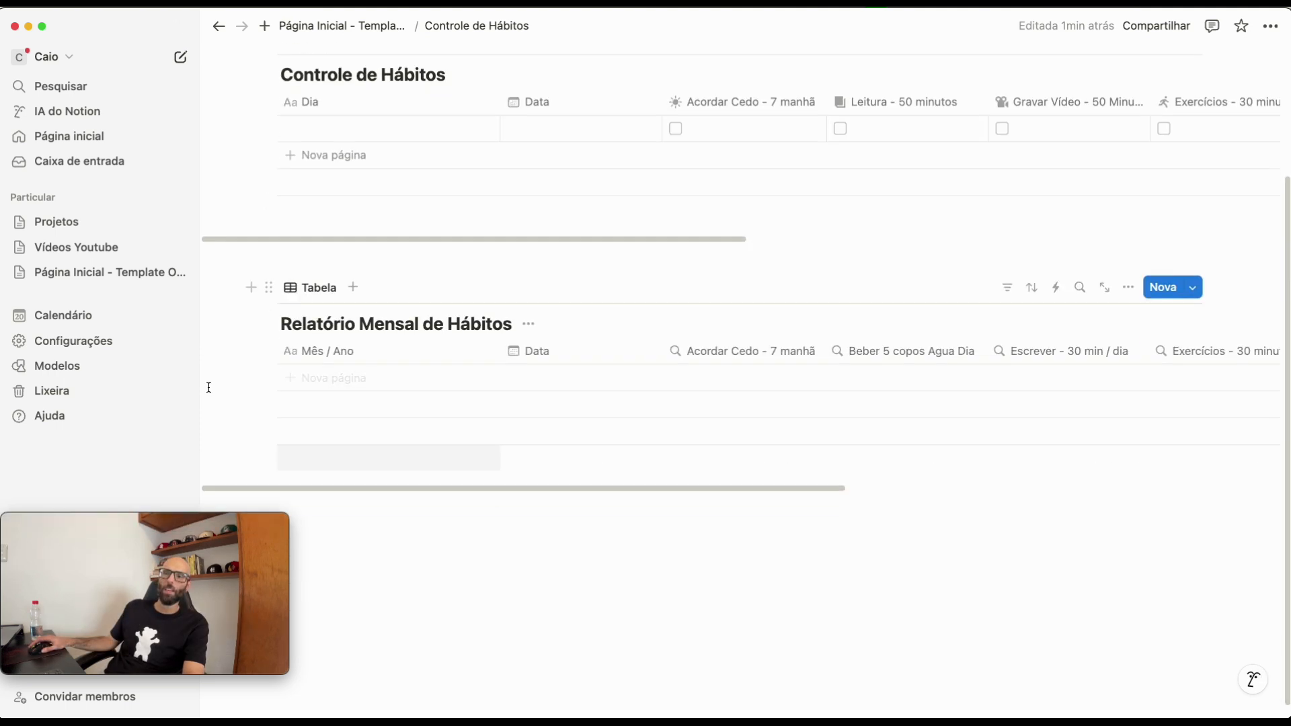
click(341, 381)
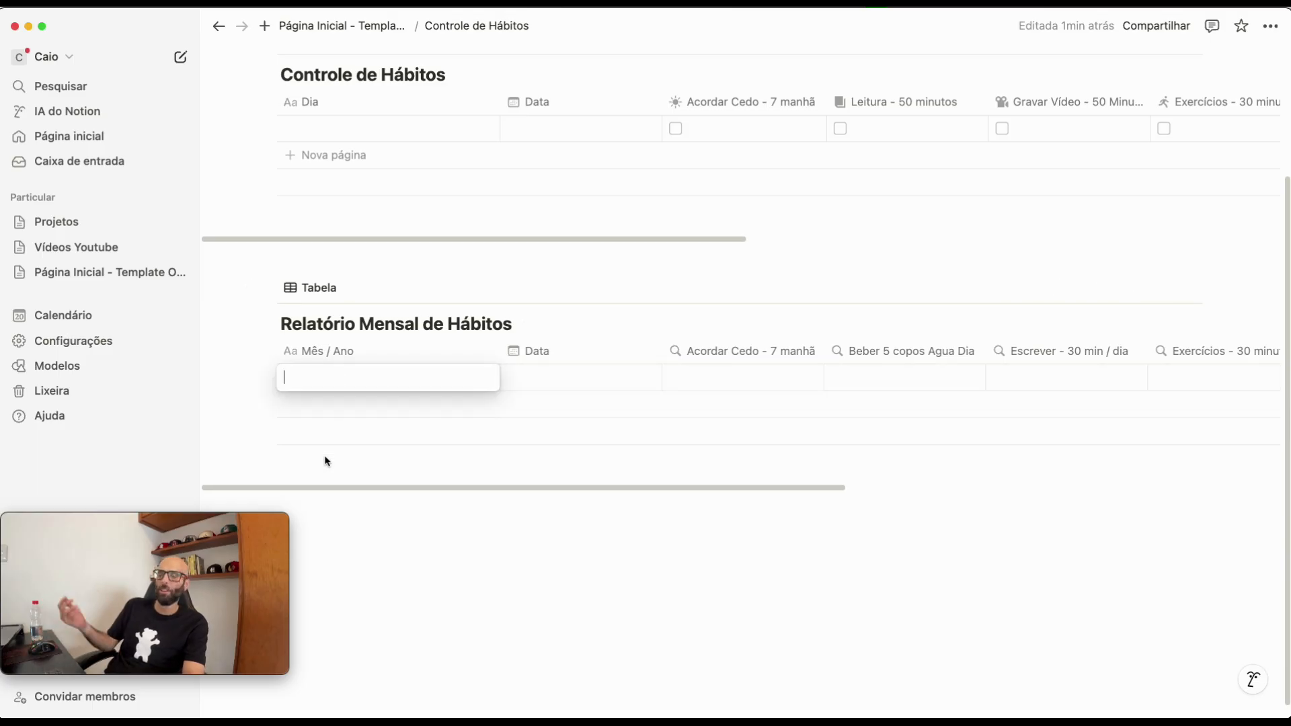
text(De)
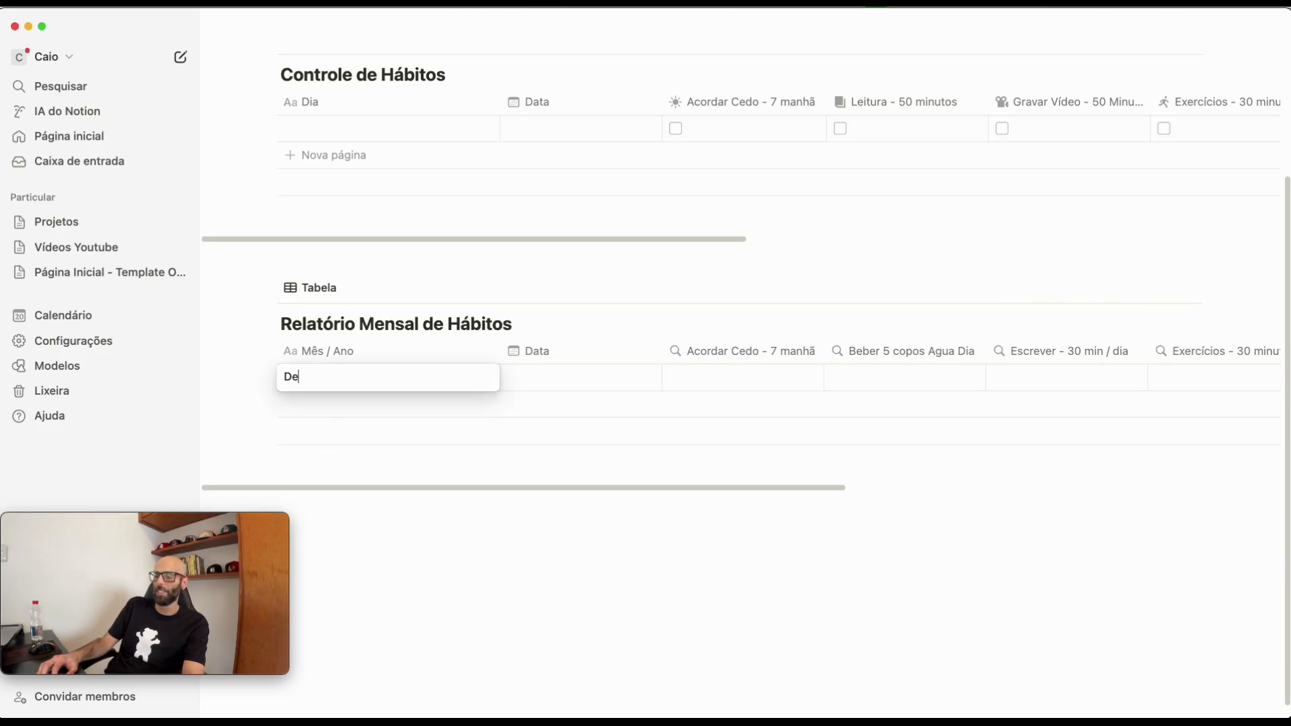
text(zembro 2024)
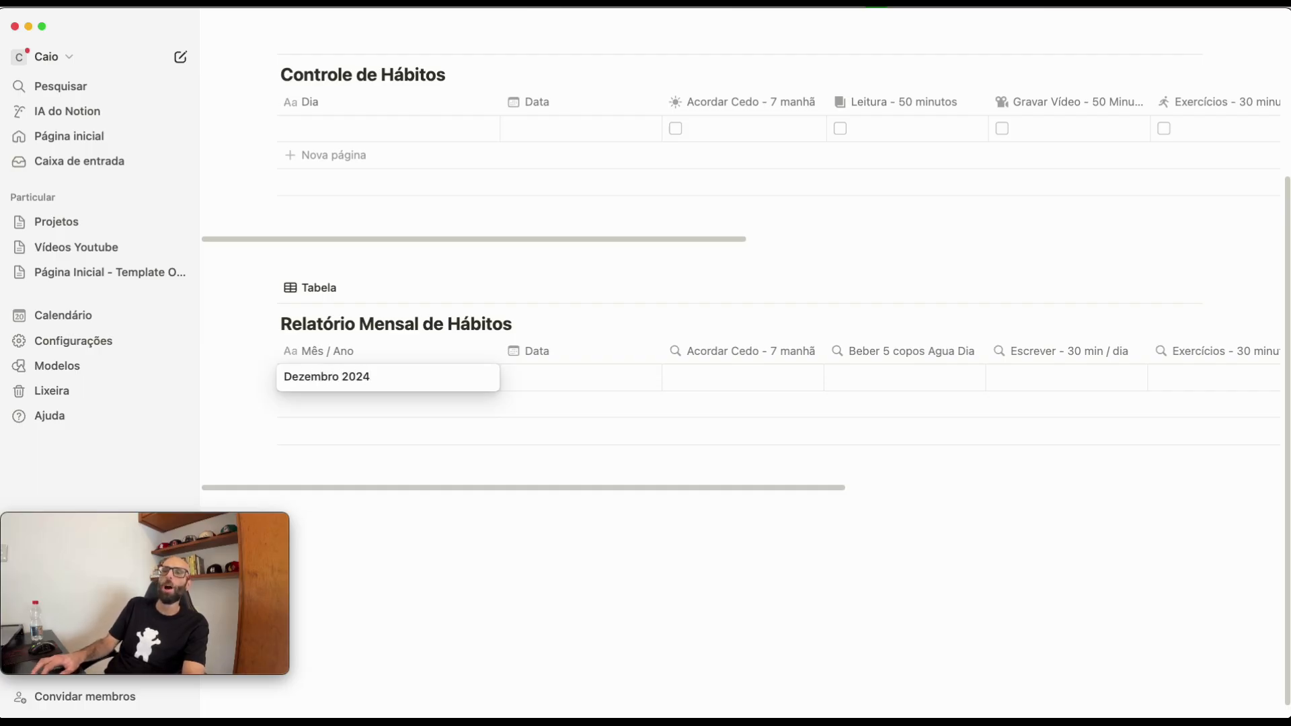
- Check the pages offered by the Relatório Mensal de Hábitos relation in the empty Controle de Hábitos row
key(Escape)
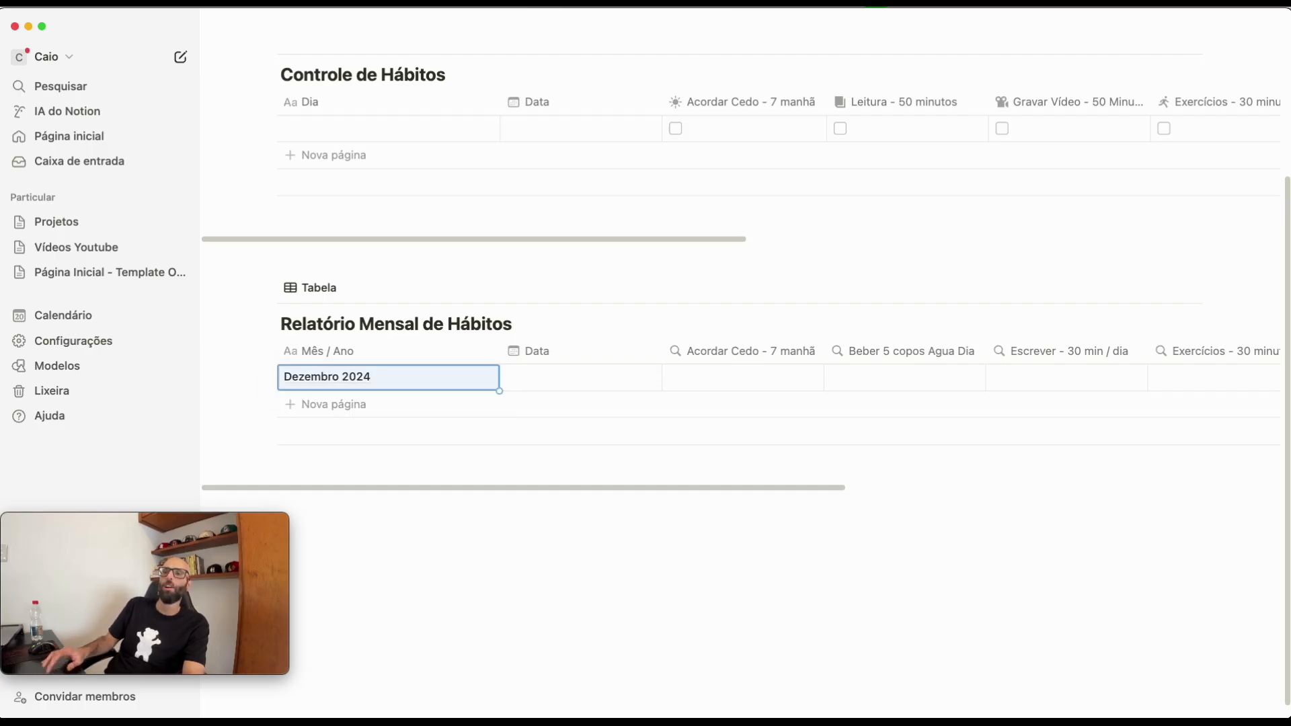
scroll(911, 165, up, 5)
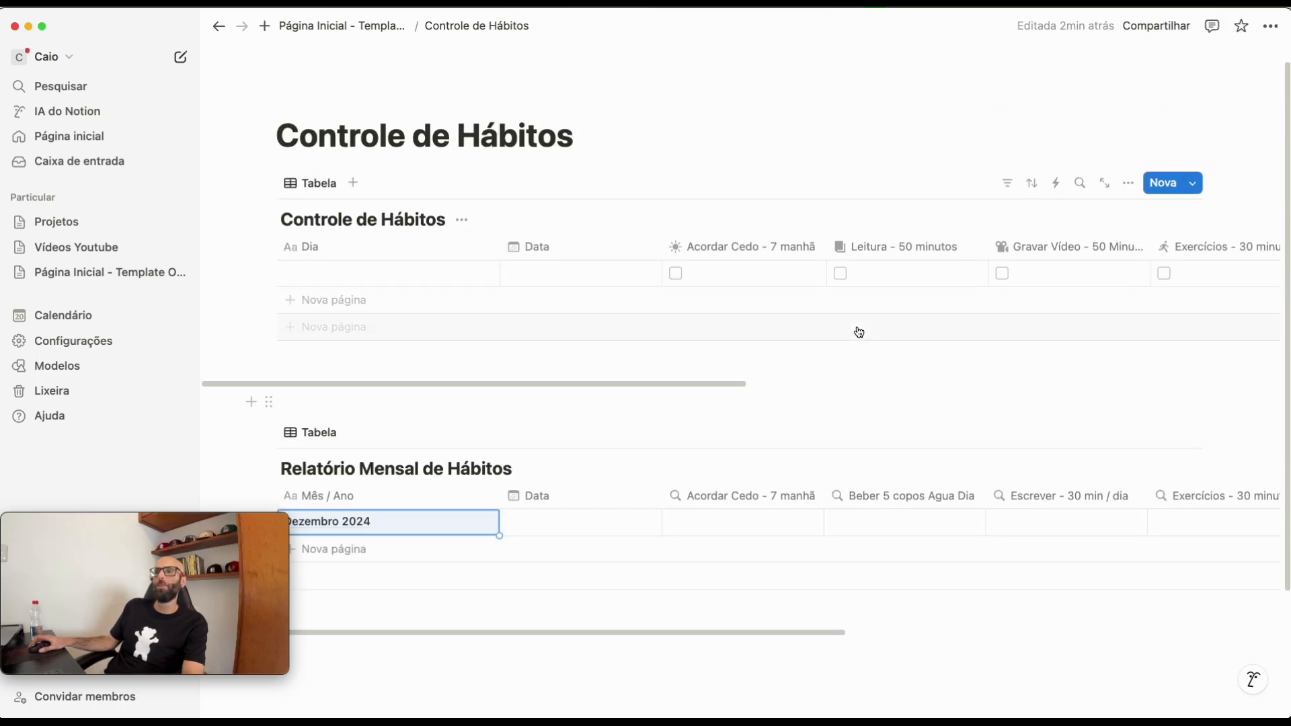
click(524, 407)
drag(523, 407, 1069, 411)
click(989, 296)
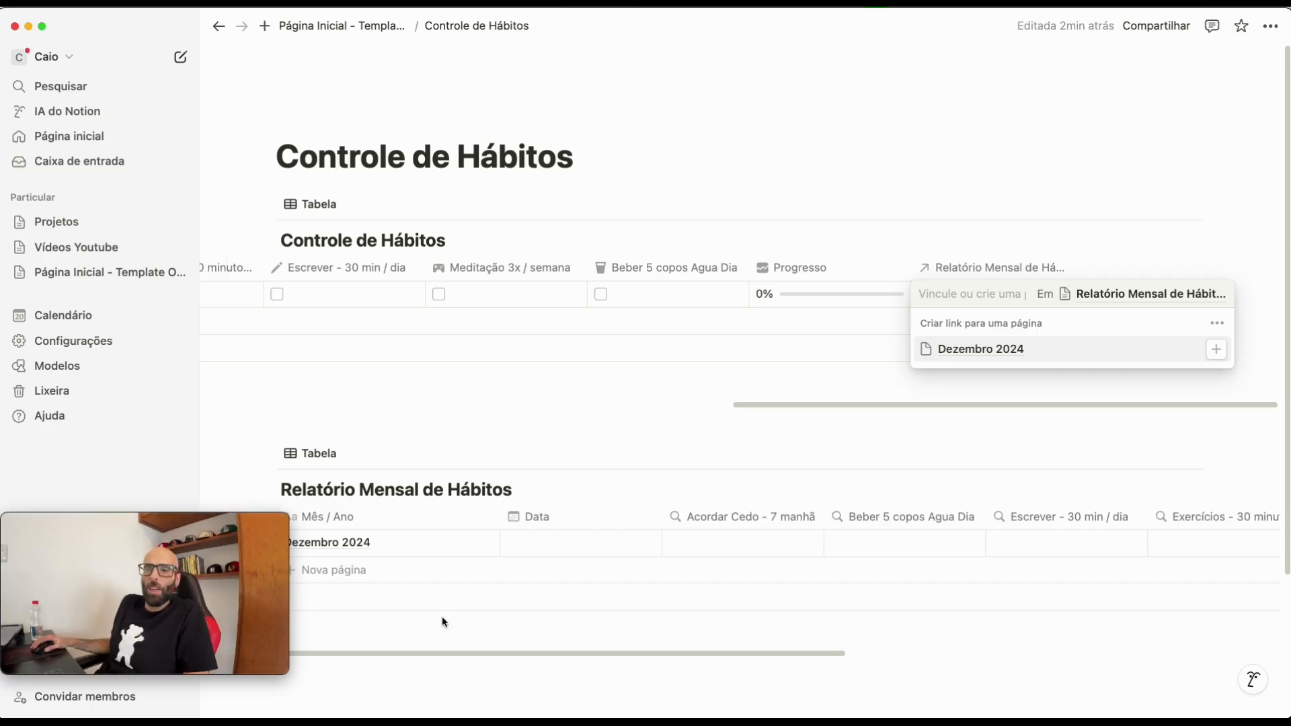
key(Escape)
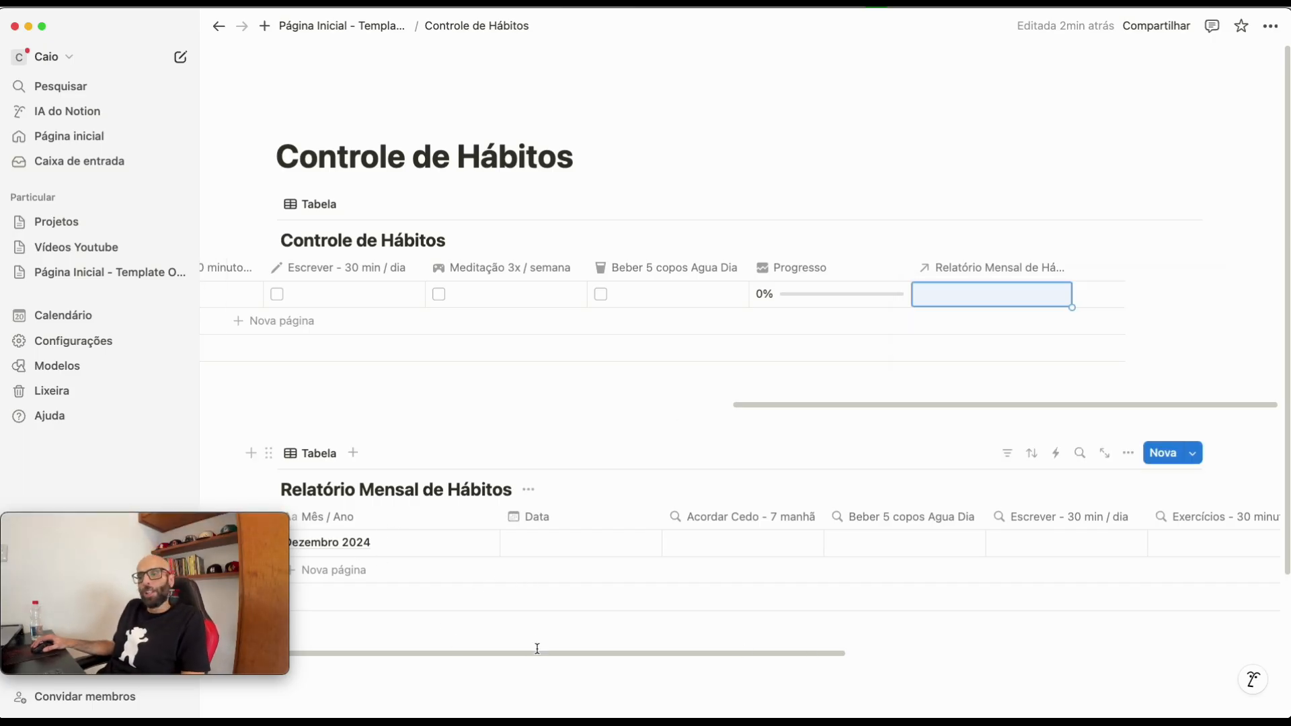
- Give the Dezembro 2024 row in Relatório Mensal de Hábitos a date range from 01/12/2024 to 31/12/2024, with end date enabled
click(545, 660)
scroll(528, 549, down, 4)
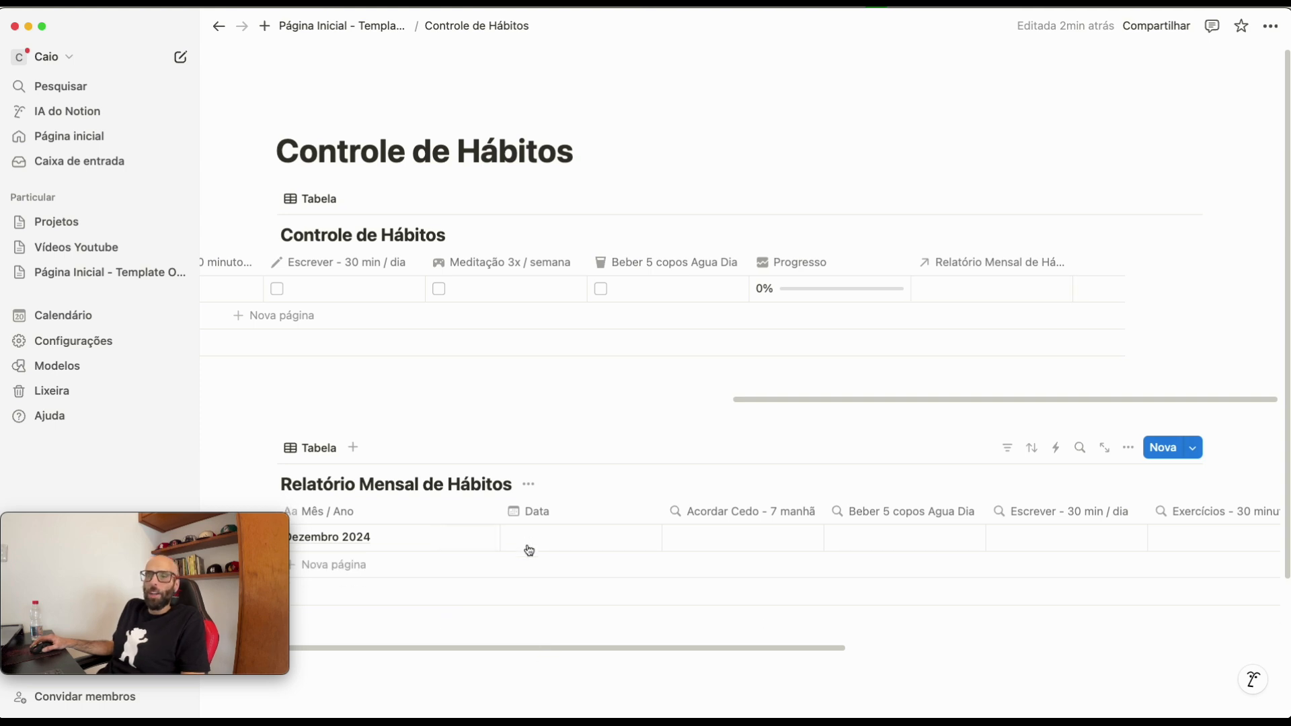
click(546, 369)
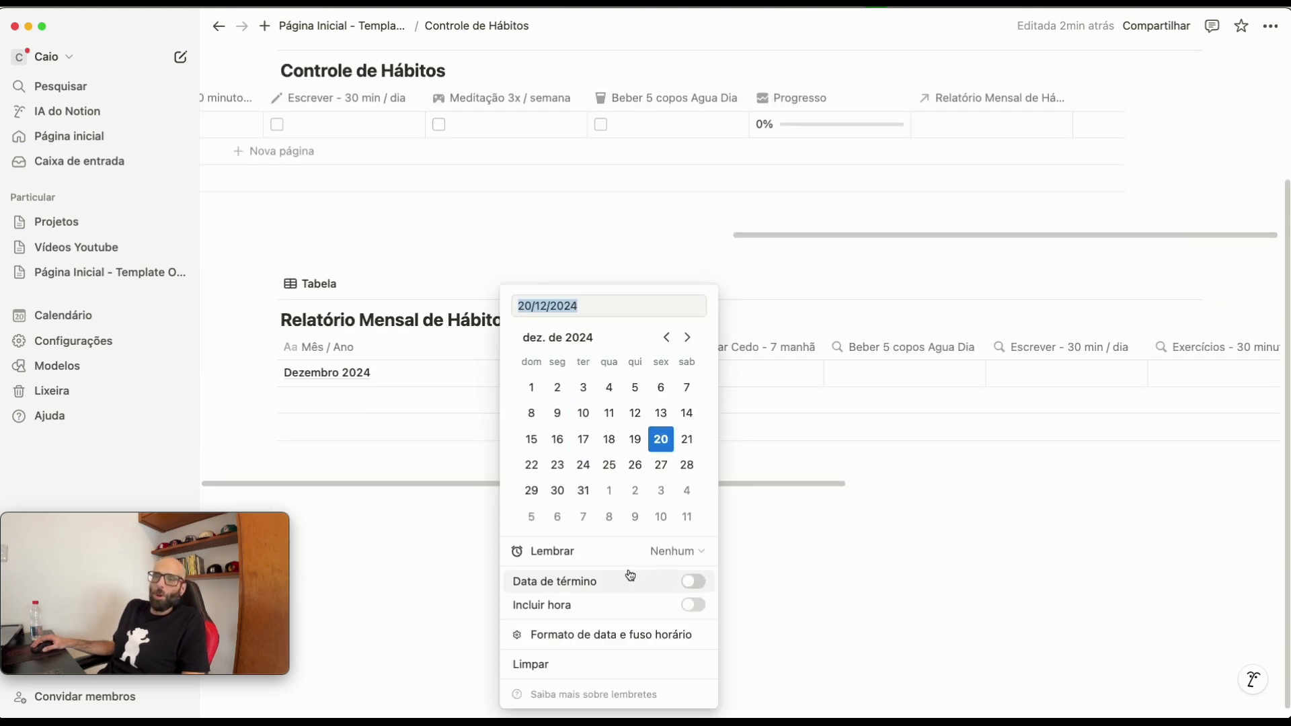
click(693, 582)
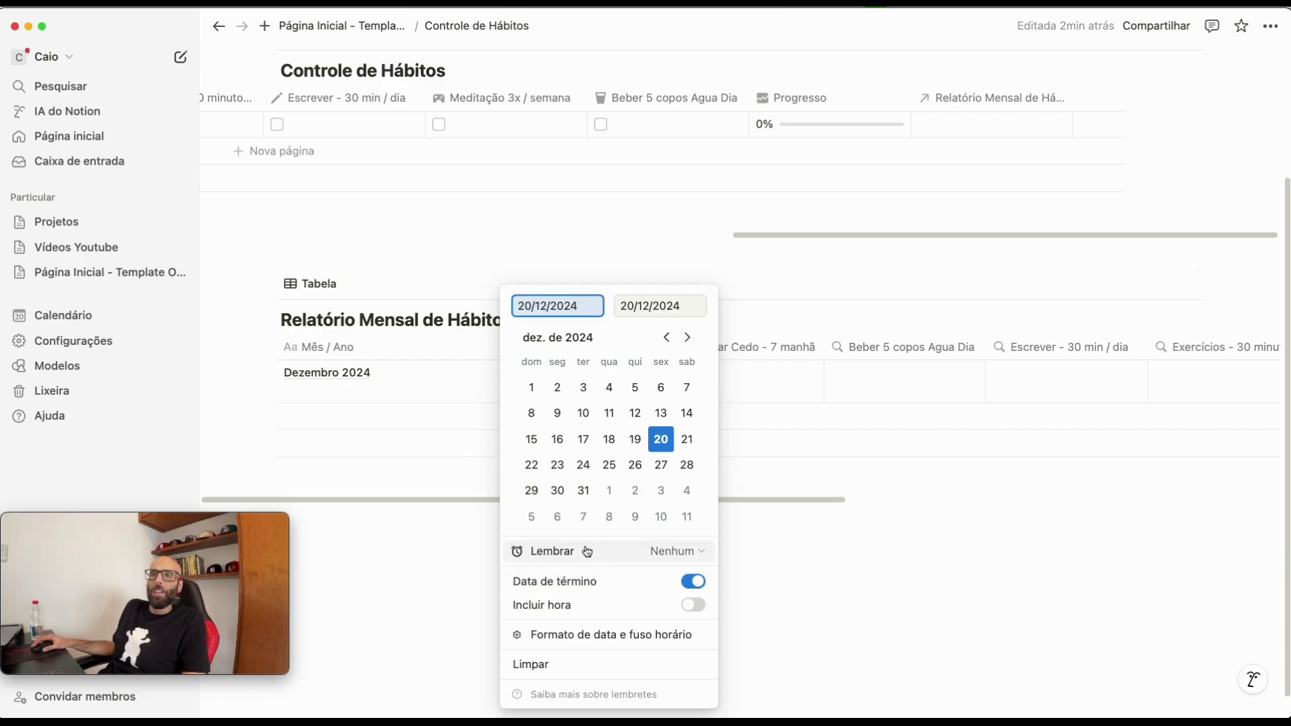
click(532, 389)
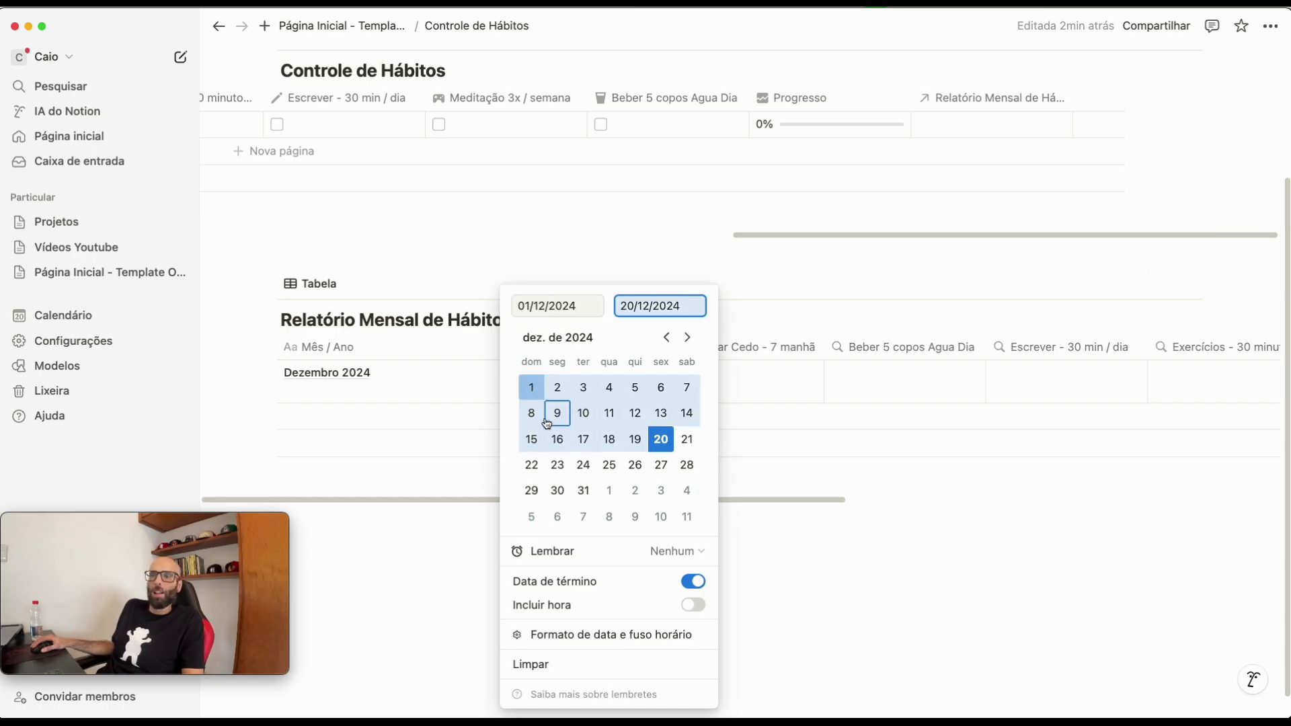
click(582, 501)
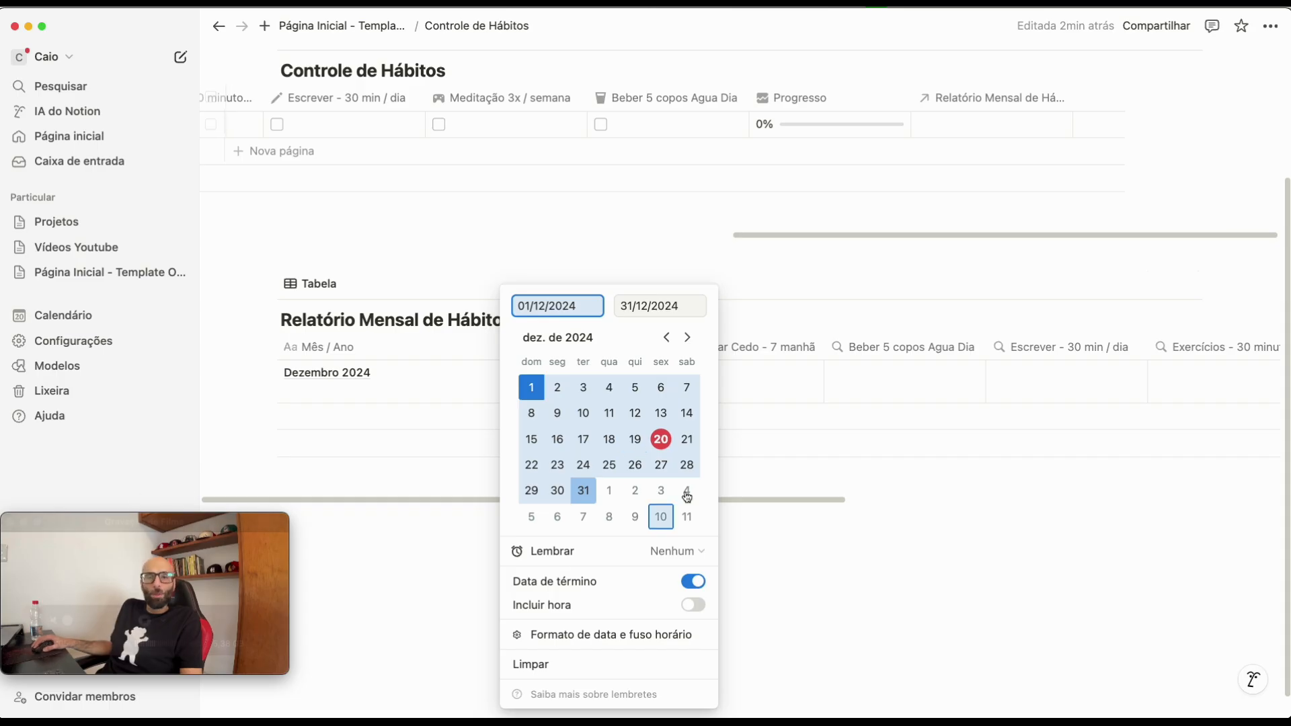
click(1016, 594)
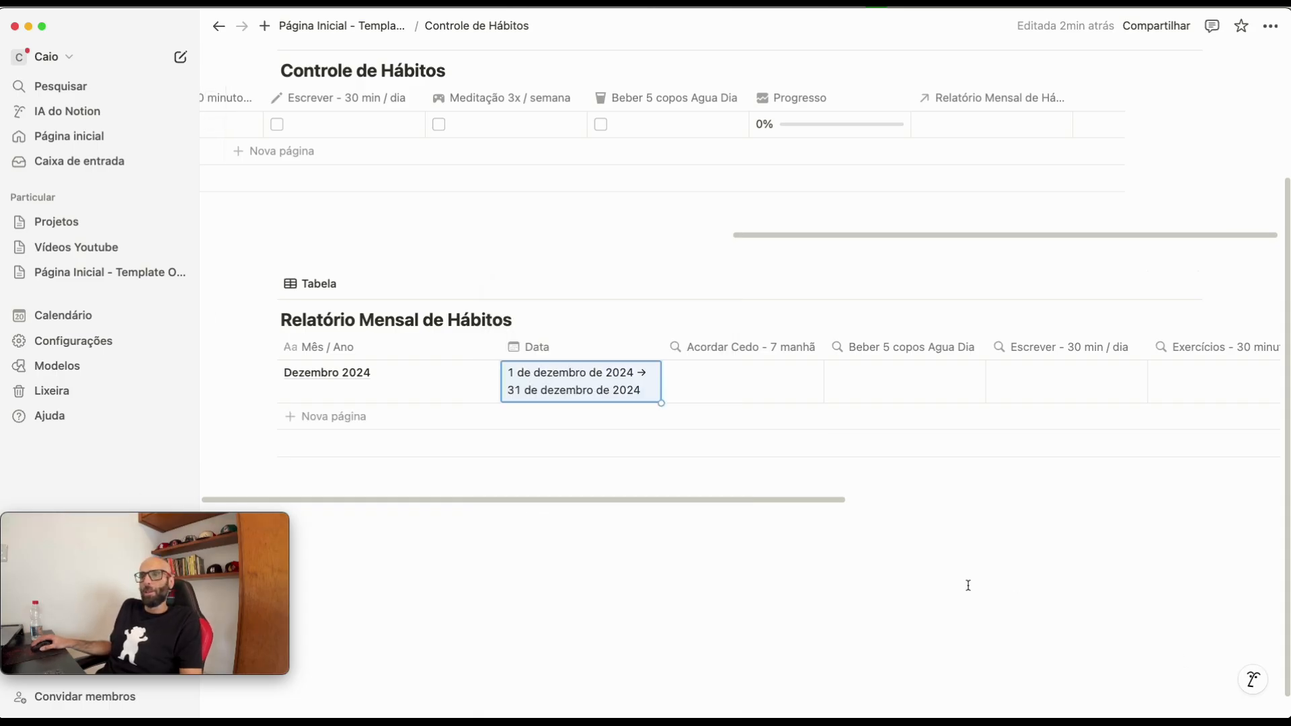
- Add a new row named "Janeiro 2025" to the Relatório Mensal de Hábitos table
click(299, 418)
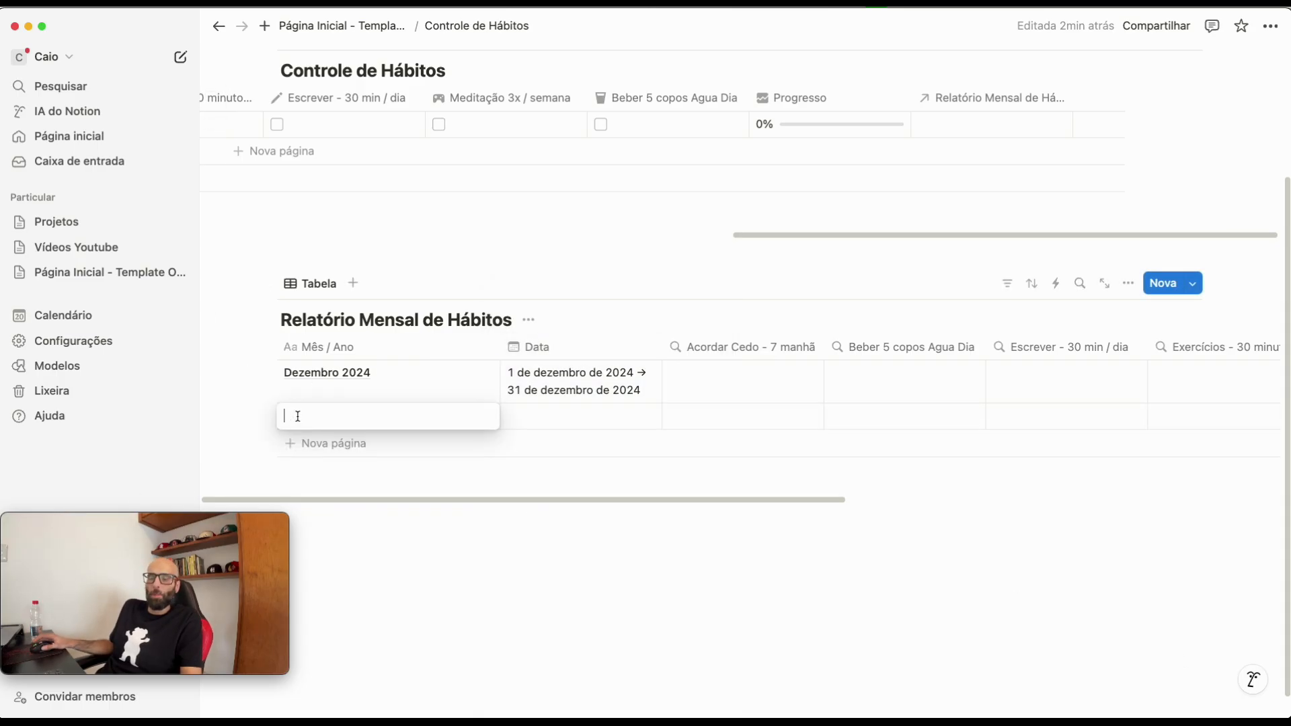
text(Janeiro 2025)
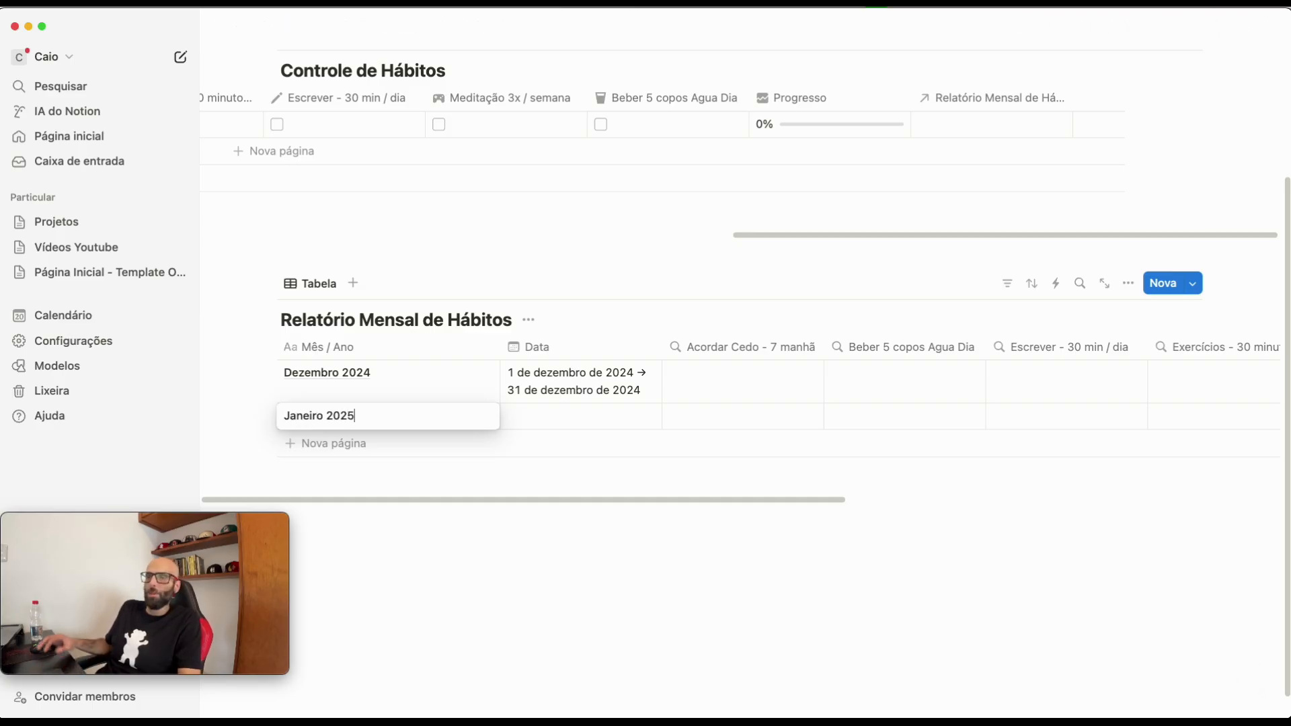
key(Return)
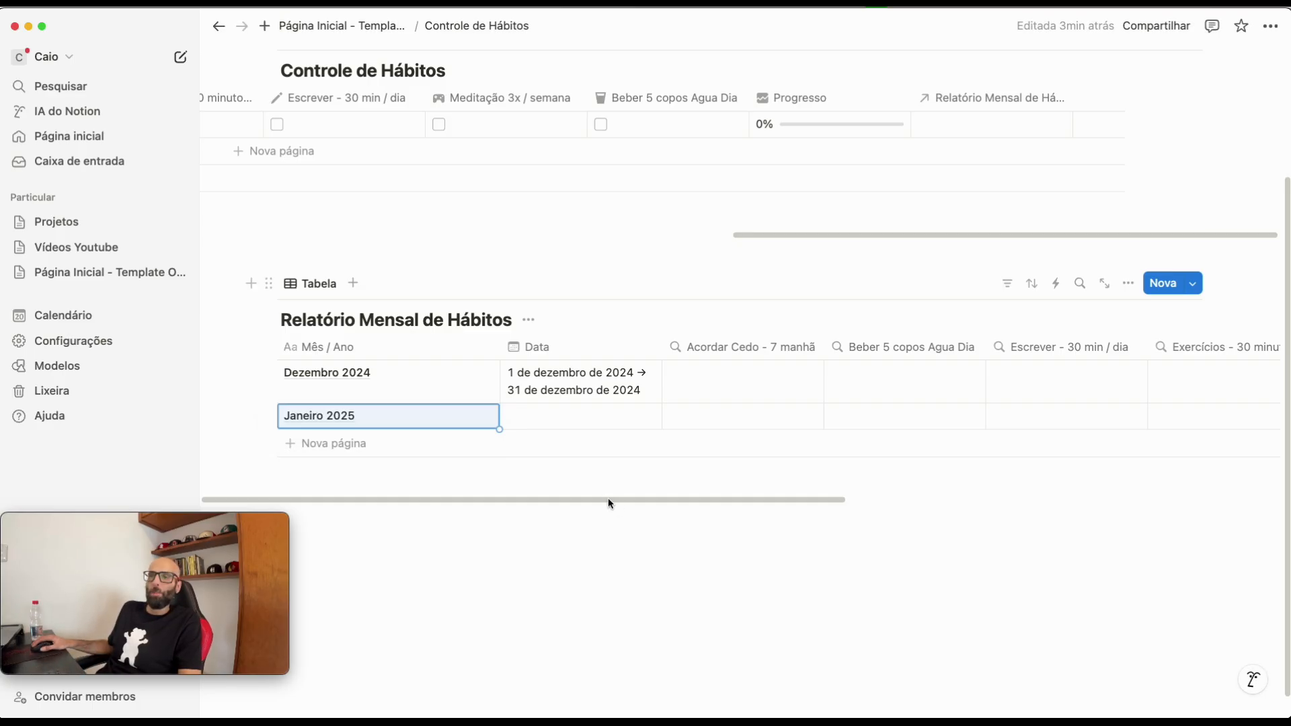
- Fill the Dezembro 2024 row's date range down into the Janeiro 2025 row
click(649, 401)
key(Escape)
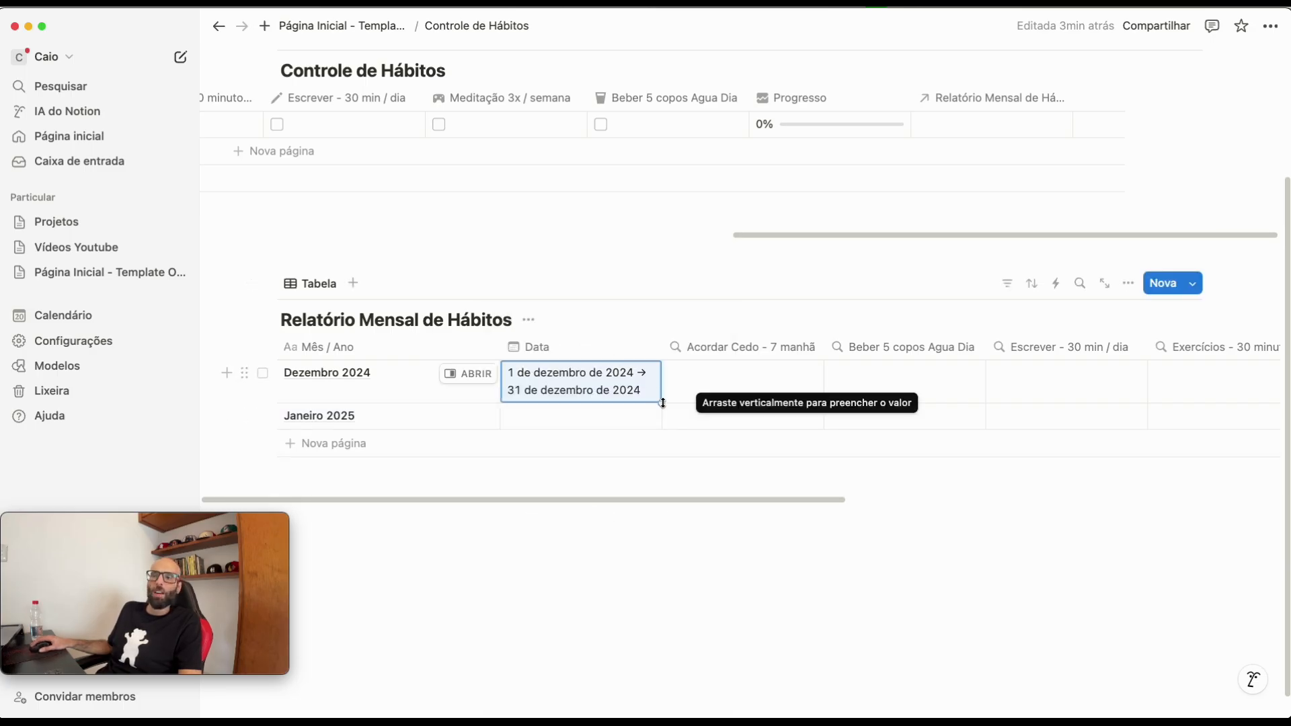
drag(663, 406, 720, 458)
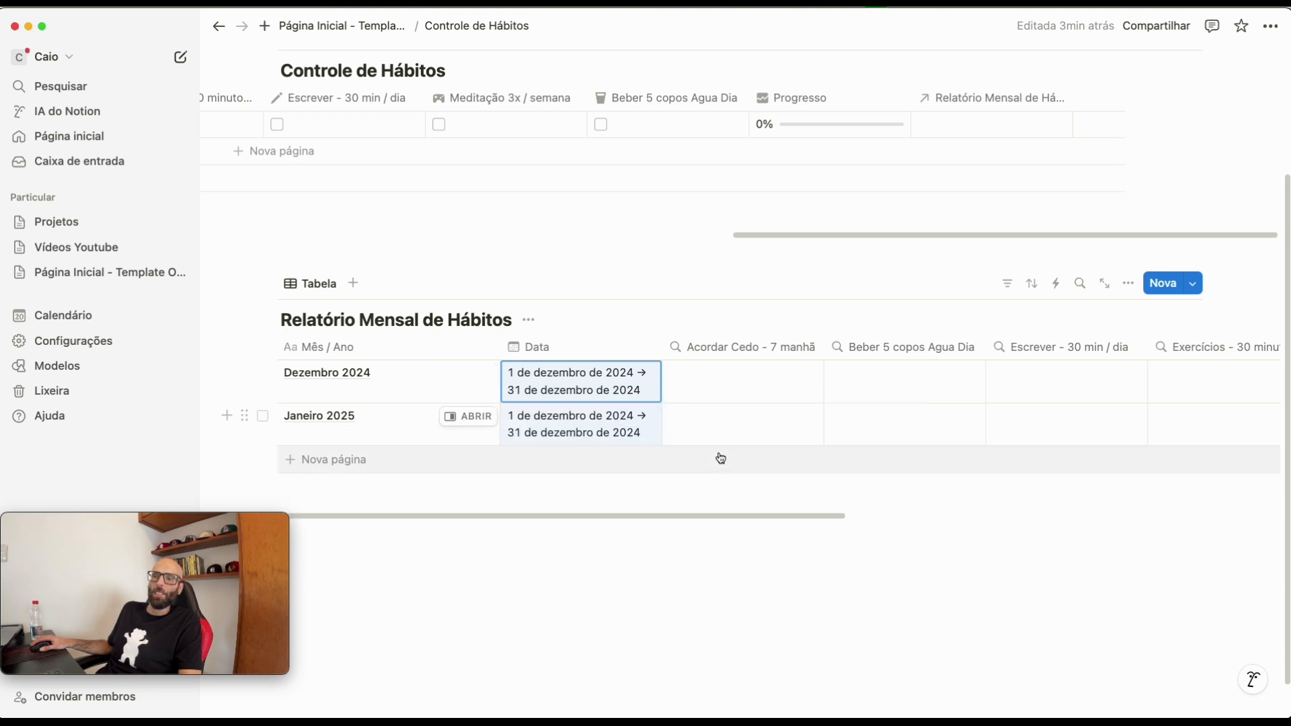
- Set the Janeiro 2025 row's date range to run from 01/01/2025 to 31/01/2025
click(584, 429)
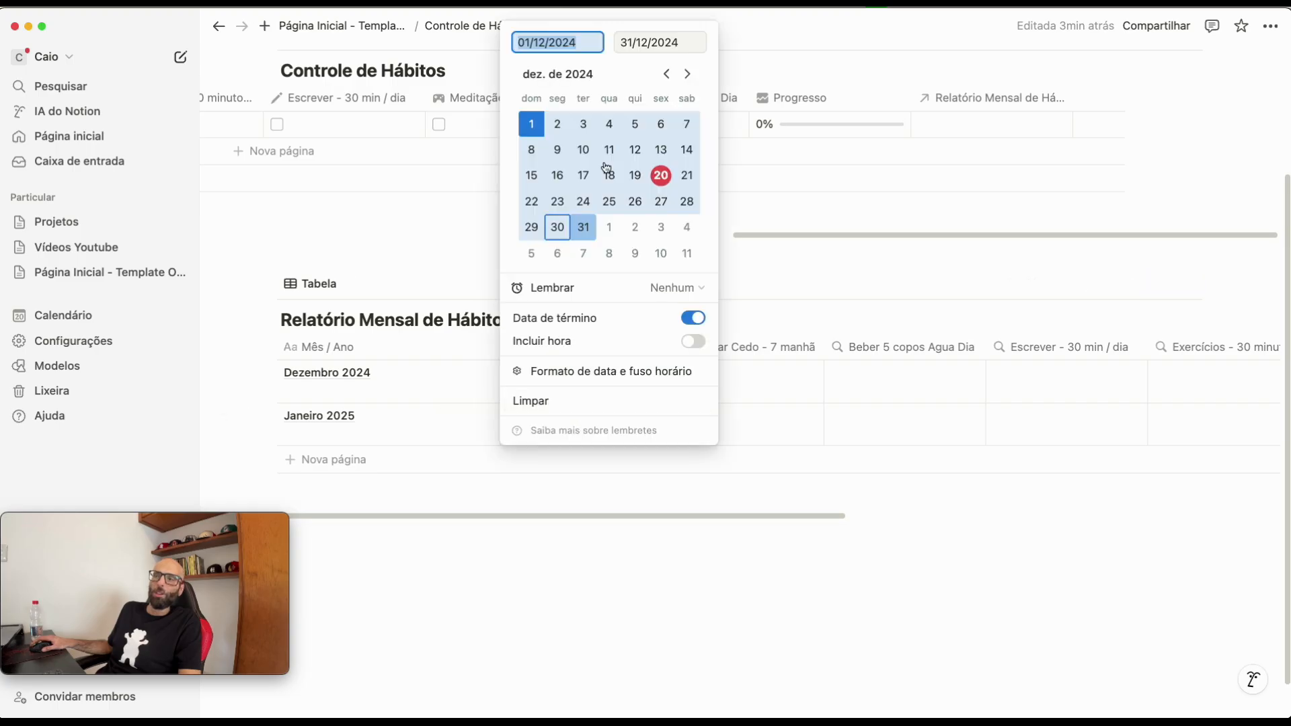
click(688, 74)
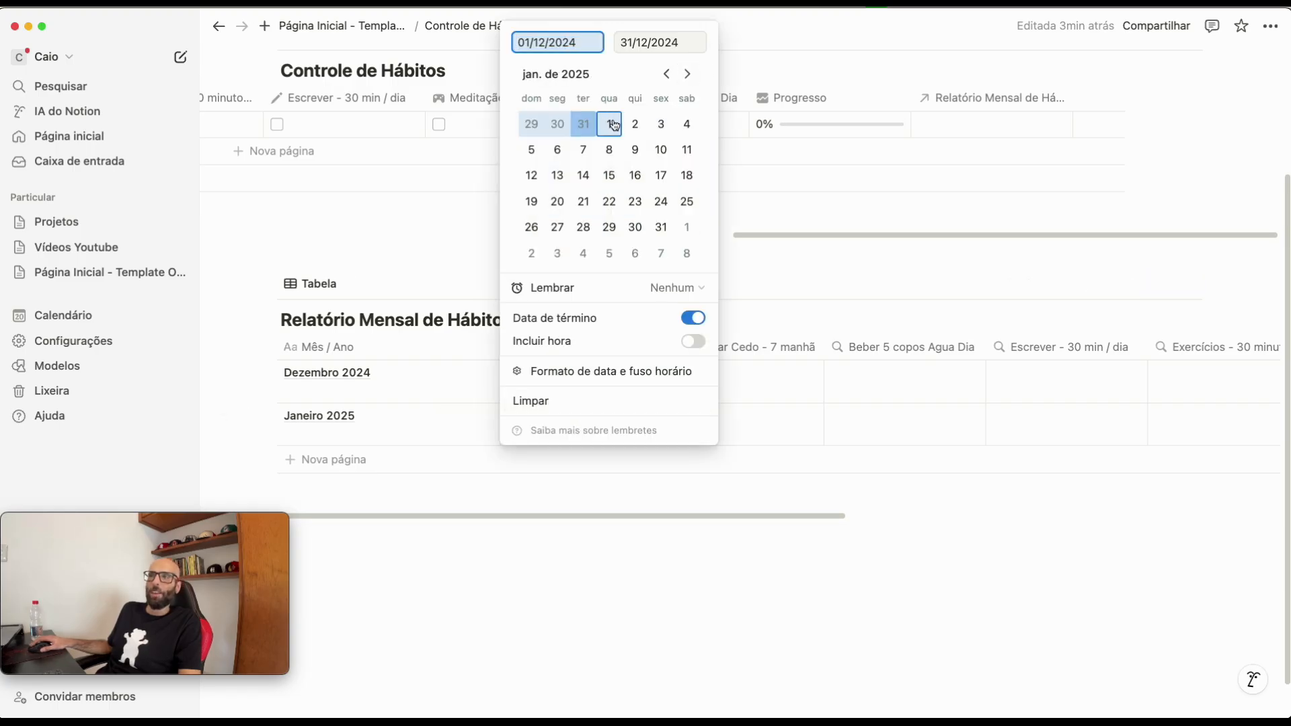
click(610, 125)
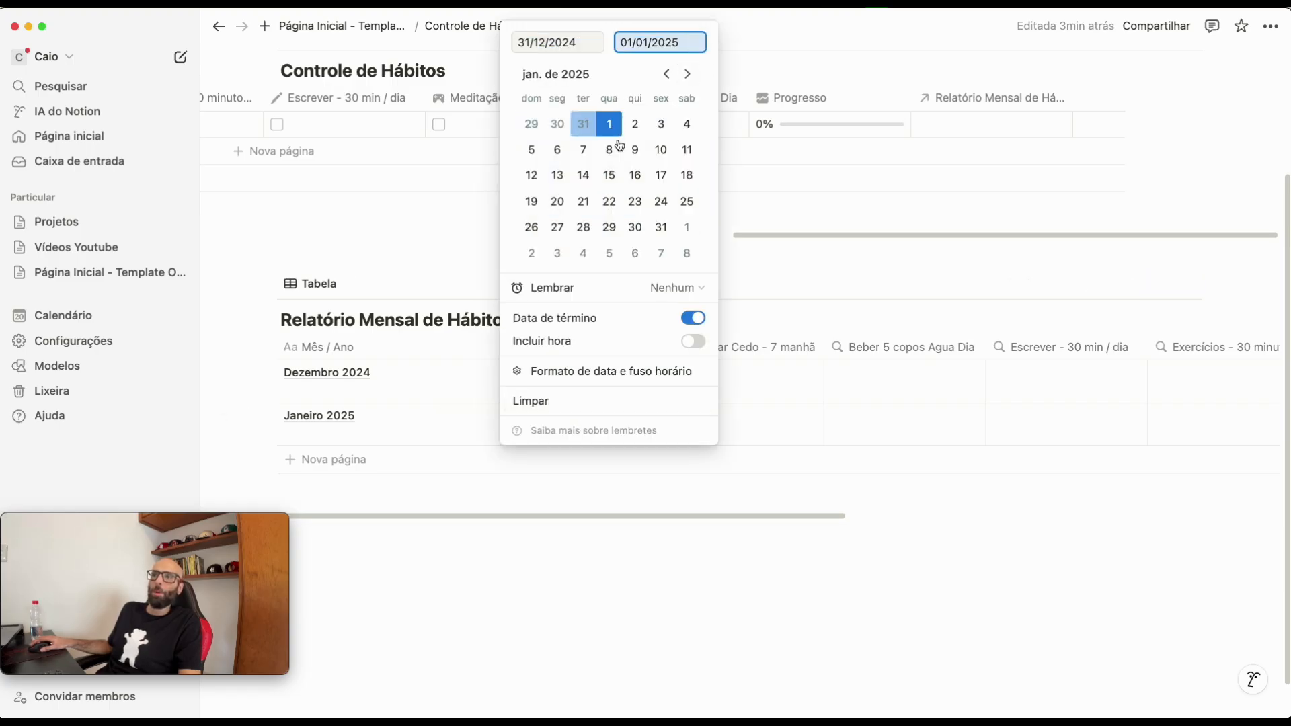
click(661, 227)
click(1060, 296)
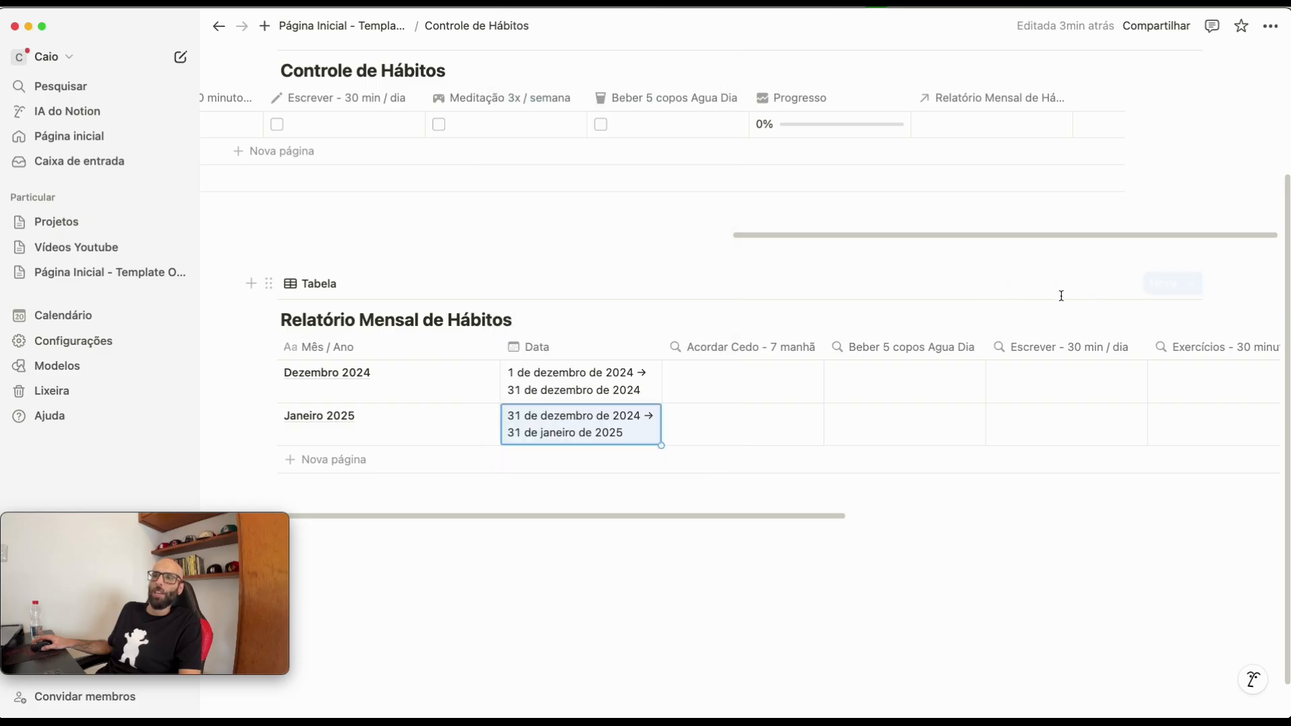
click(549, 429)
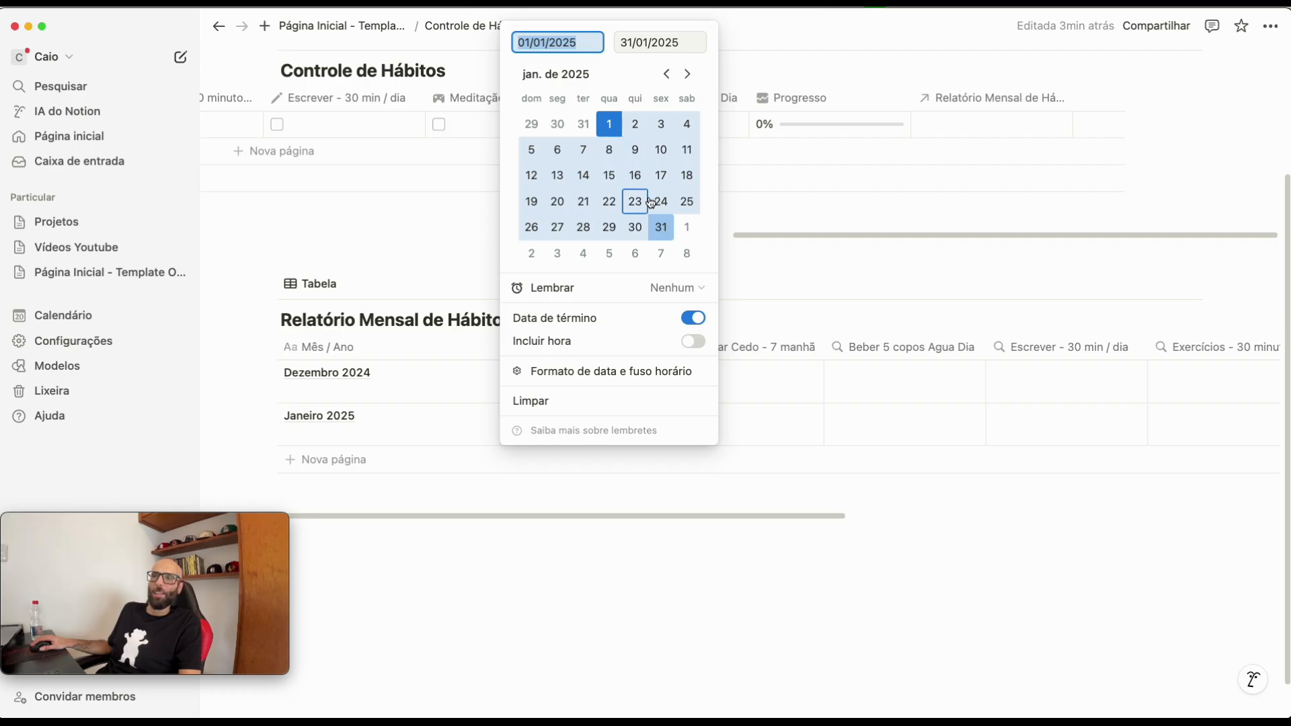
click(856, 265)
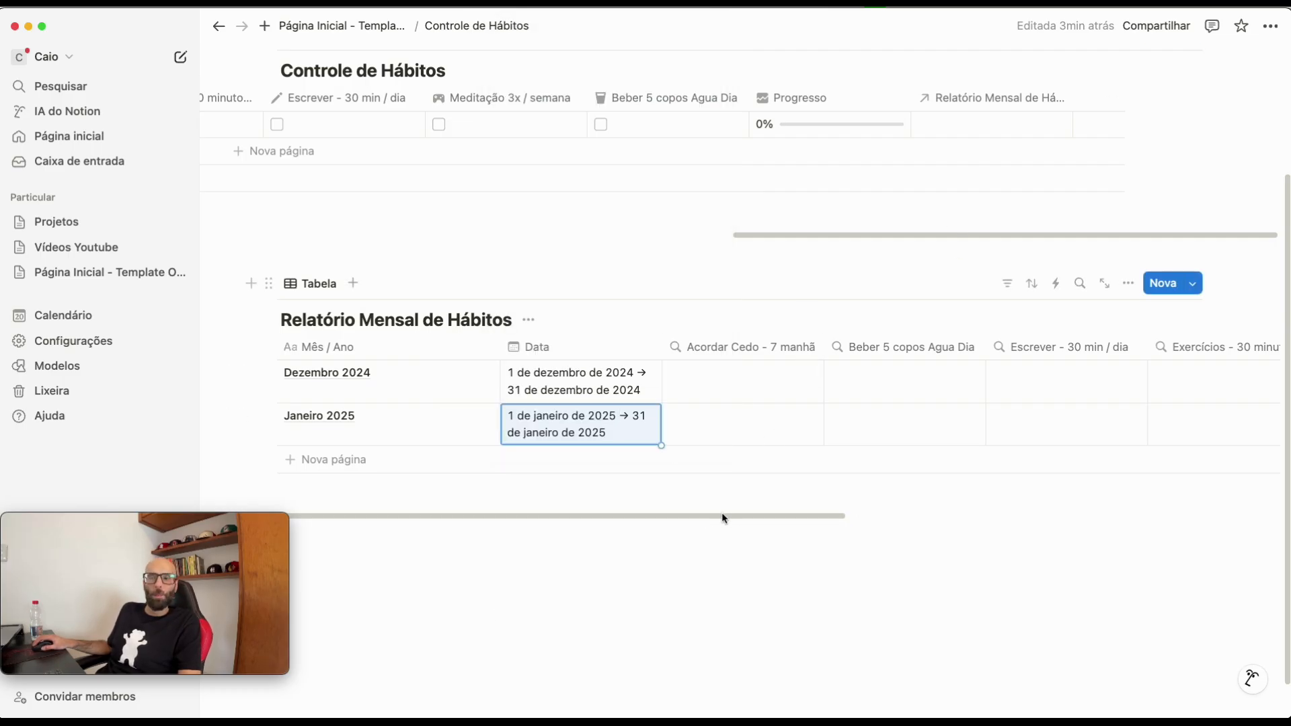
- Review the monthly report choices in the Controle de Hábitos relation cell, then return to the table's first columns
scroll(707, 517, right, 1)
scroll(727, 487, up, 5)
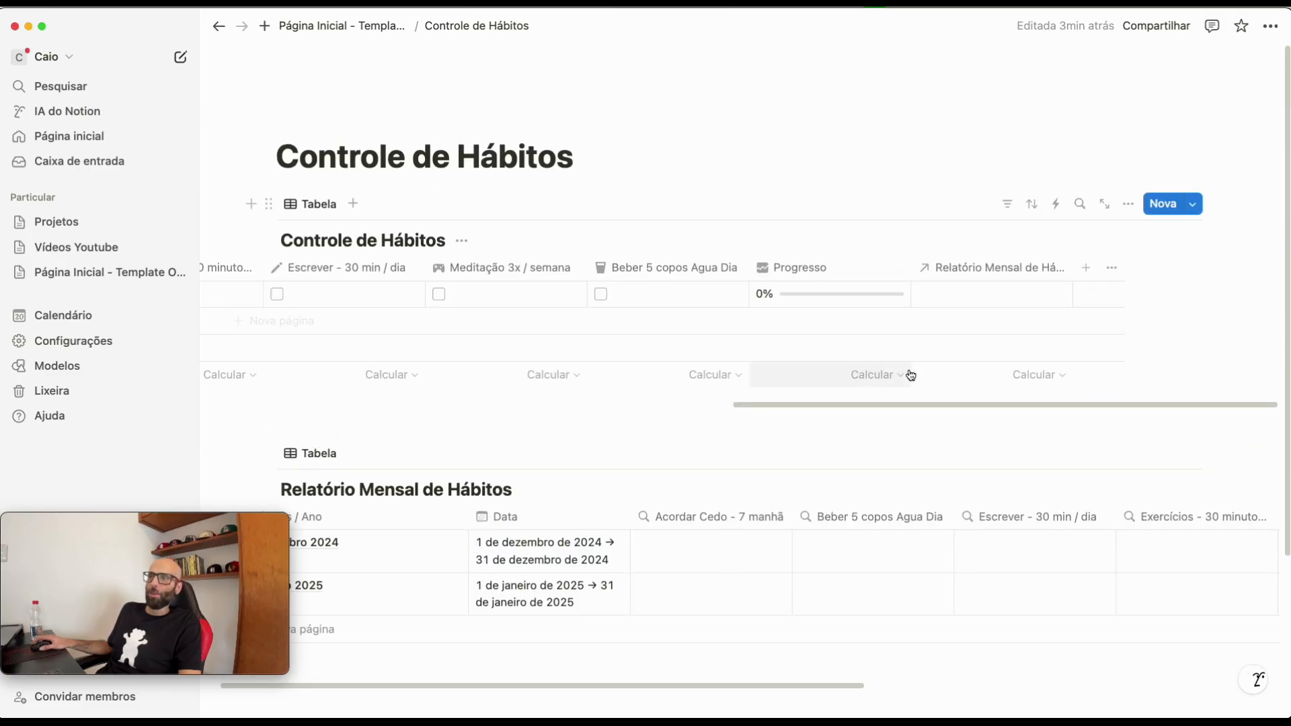
click(969, 303)
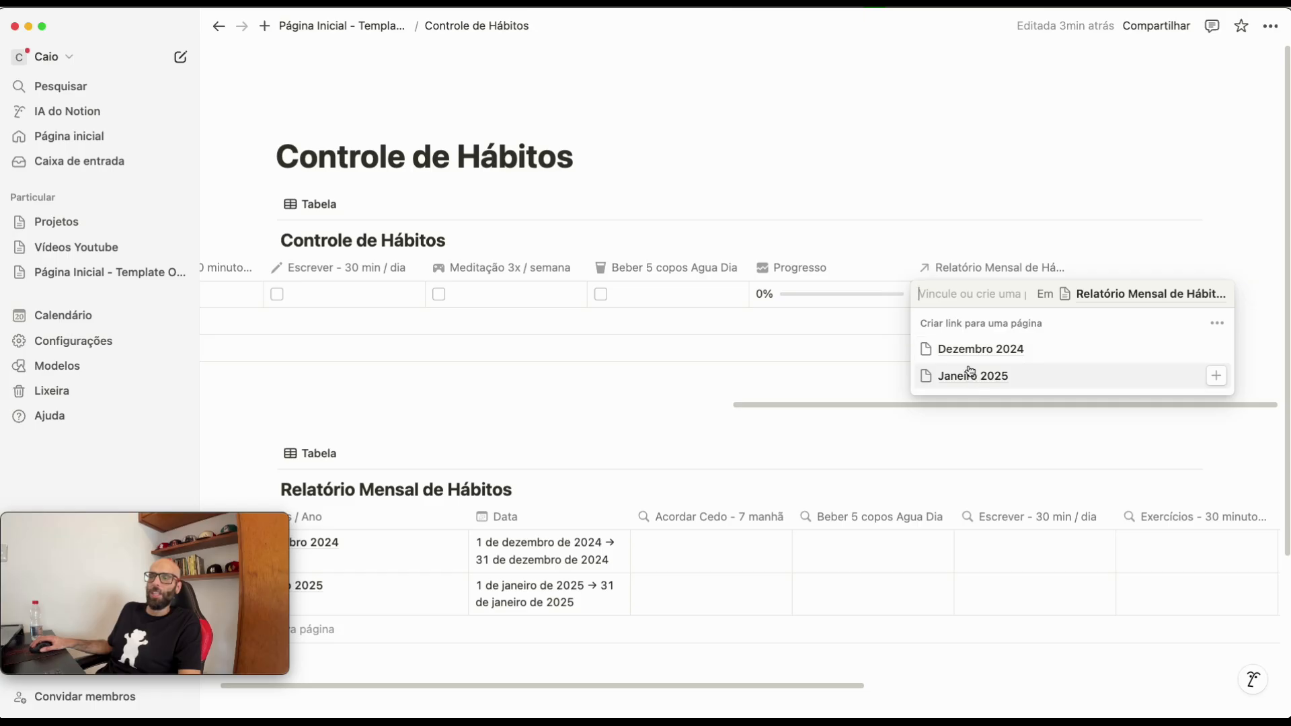
click(769, 379)
scroll(807, 363, down, 2)
drag(849, 344, 360, 355)
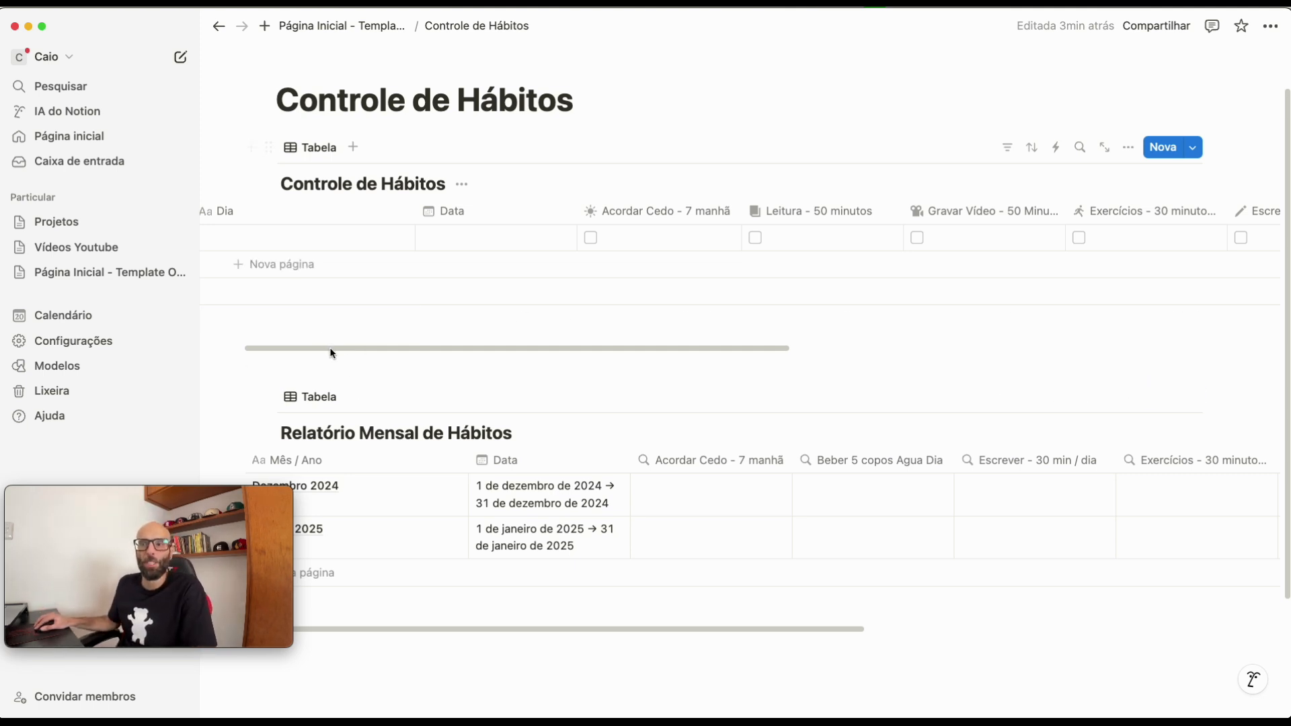
drag(330, 348, 231, 335)
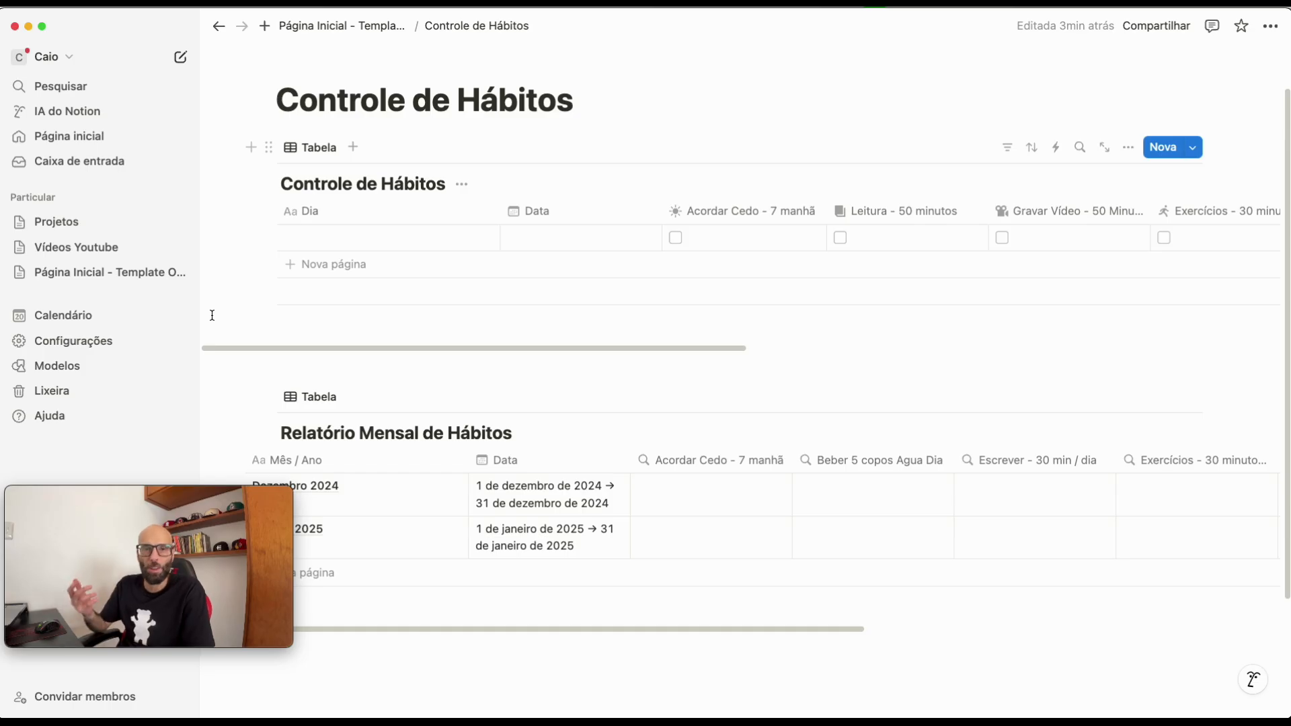
- Go to the Página Inicial template page and open the Hábitos page from Painel de Controle full-page in a new tab
click(342, 27)
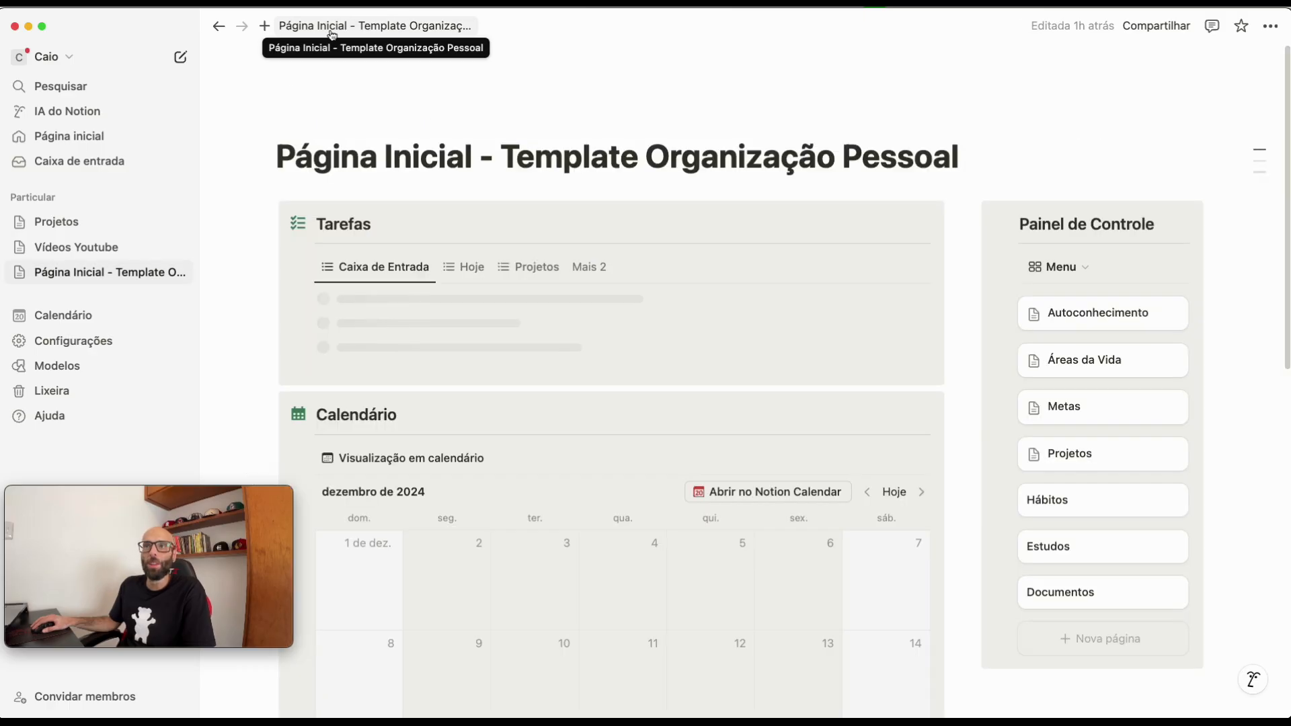
scroll(781, 441, down, 3)
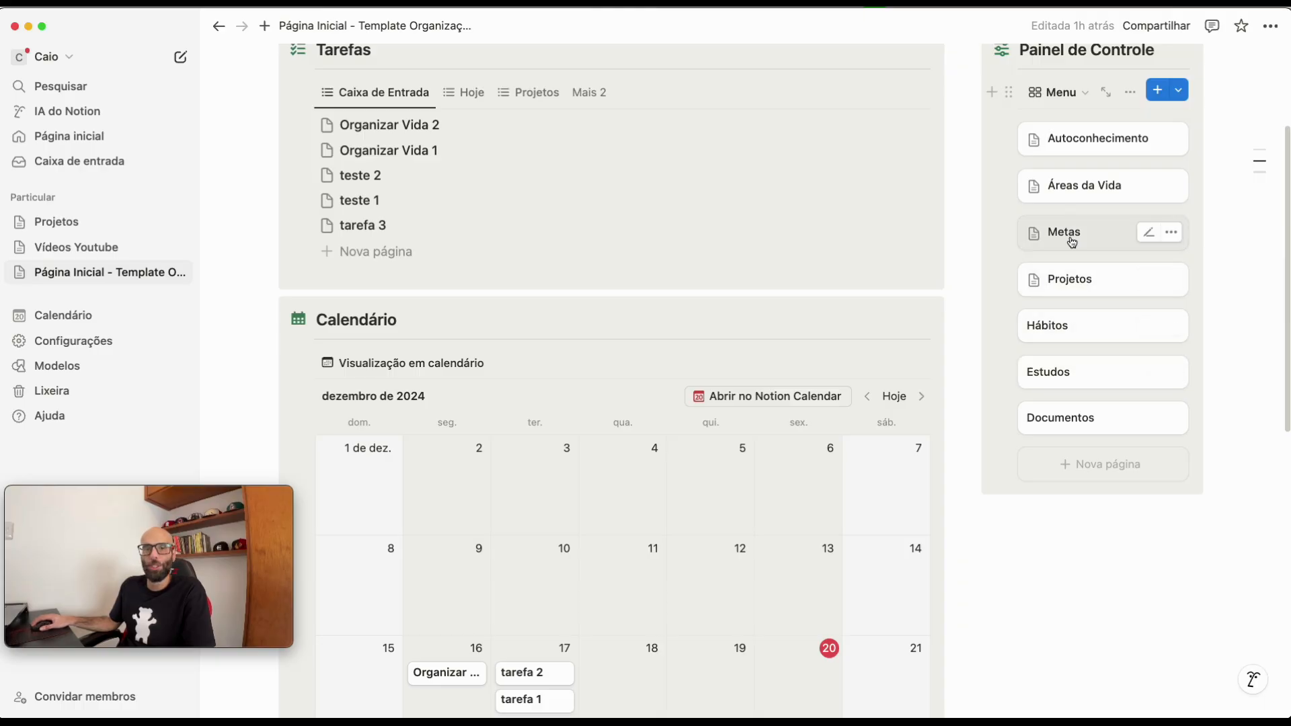
click(1067, 336)
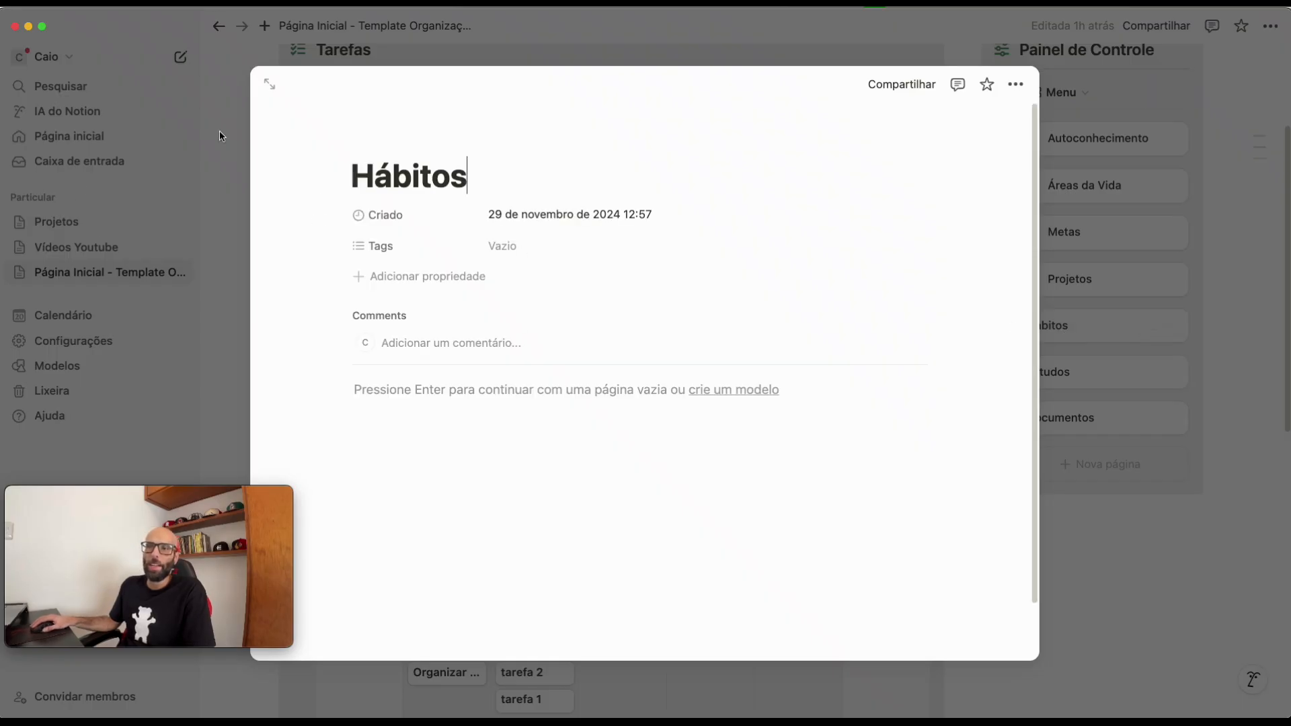
middle_click(272, 88)
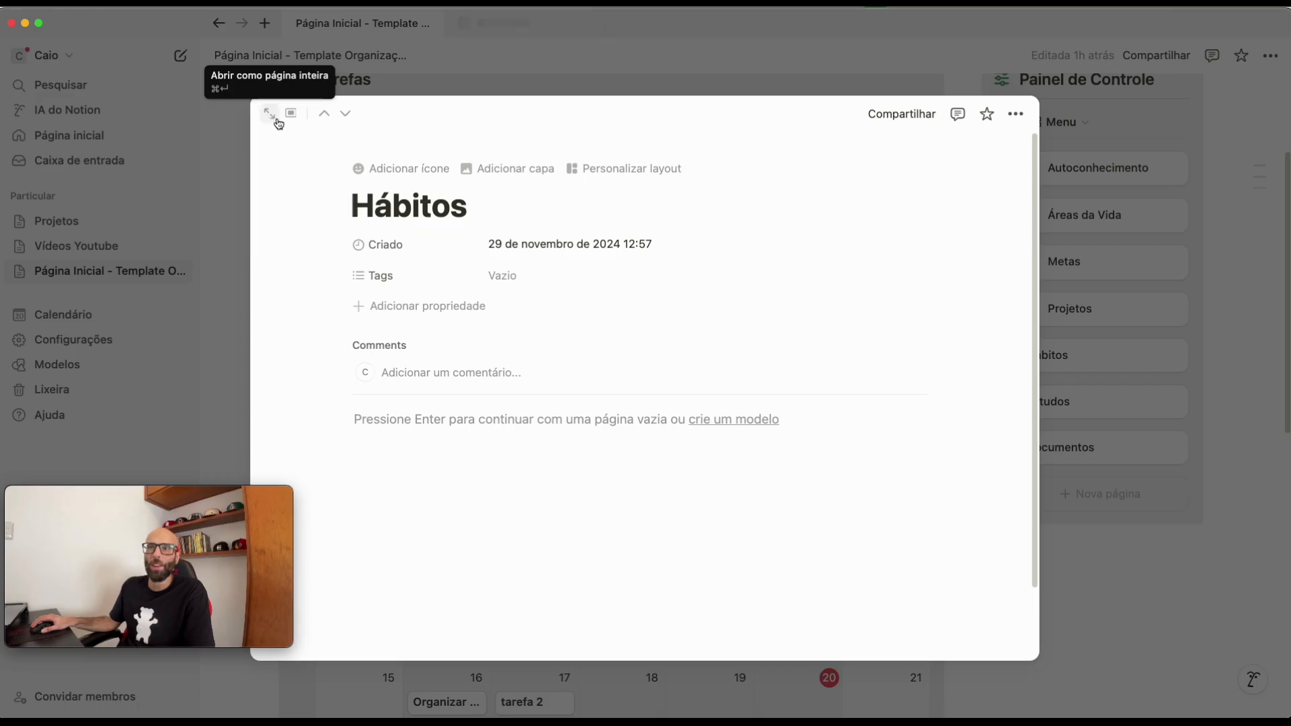
click(478, 26)
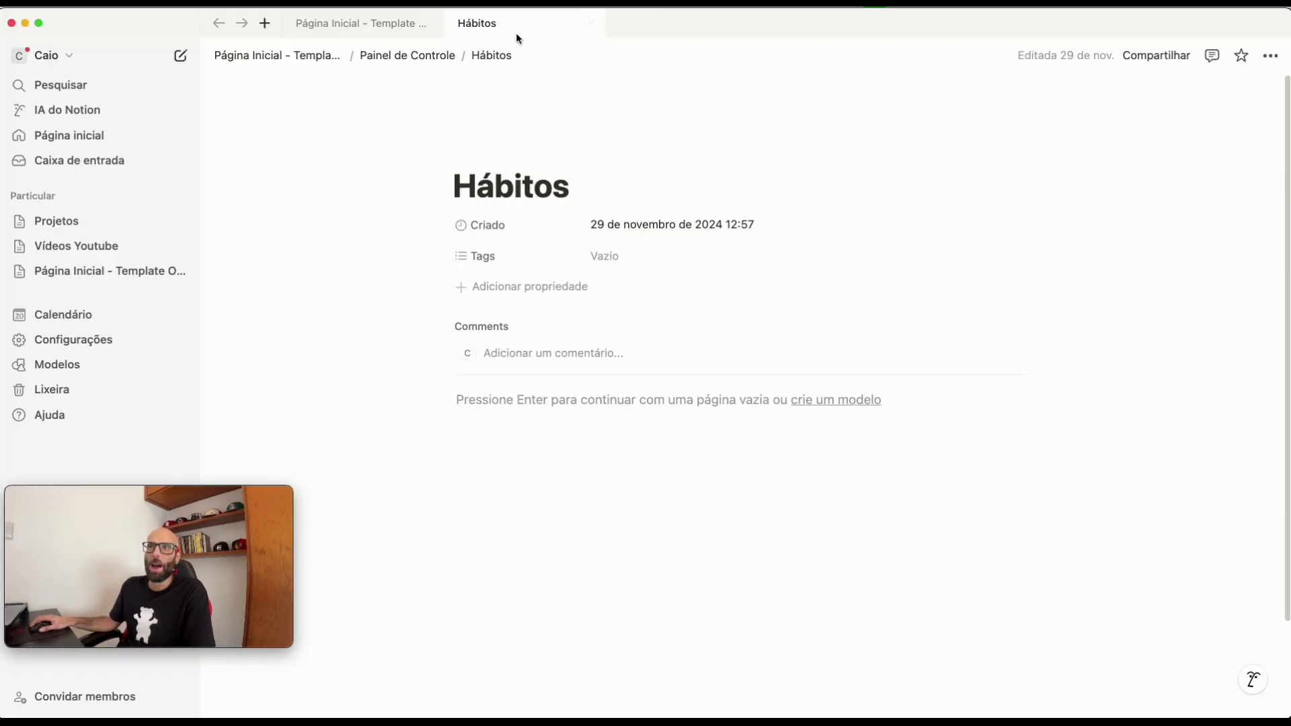
- Turn on full width (Largura completa) for the Hábitos page
click(1269, 57)
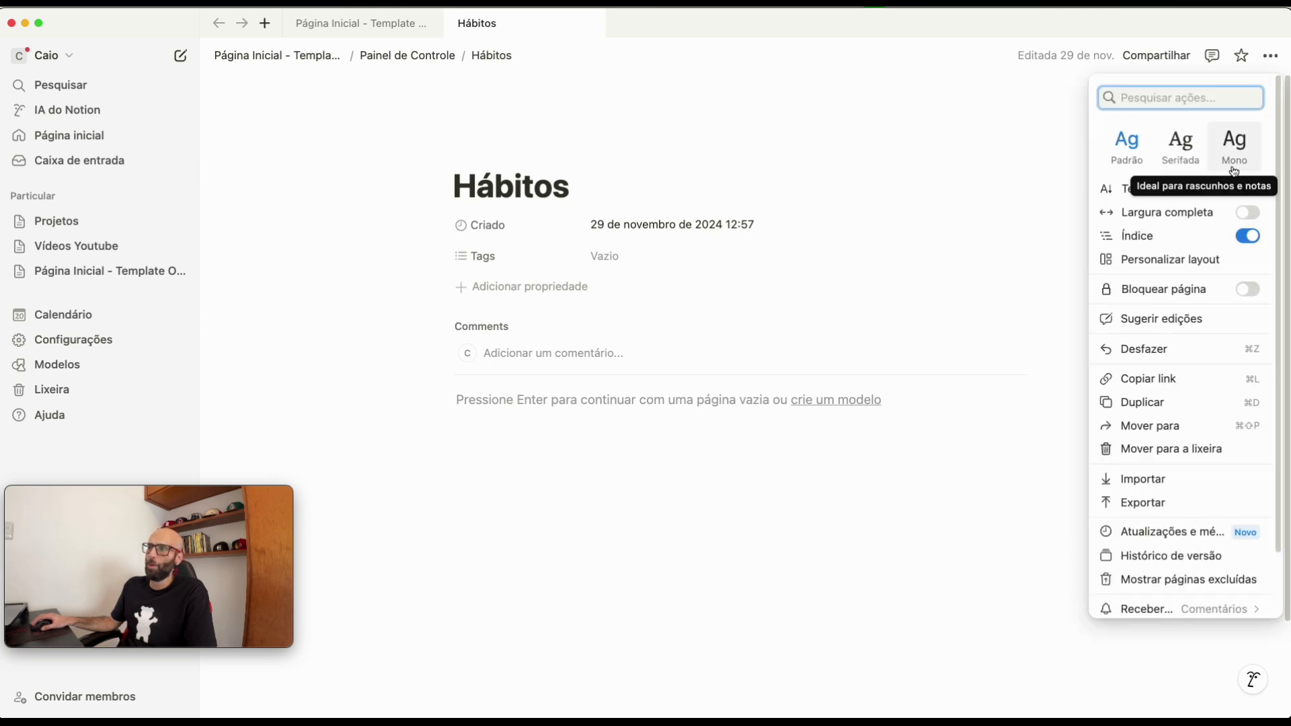
click(1246, 214)
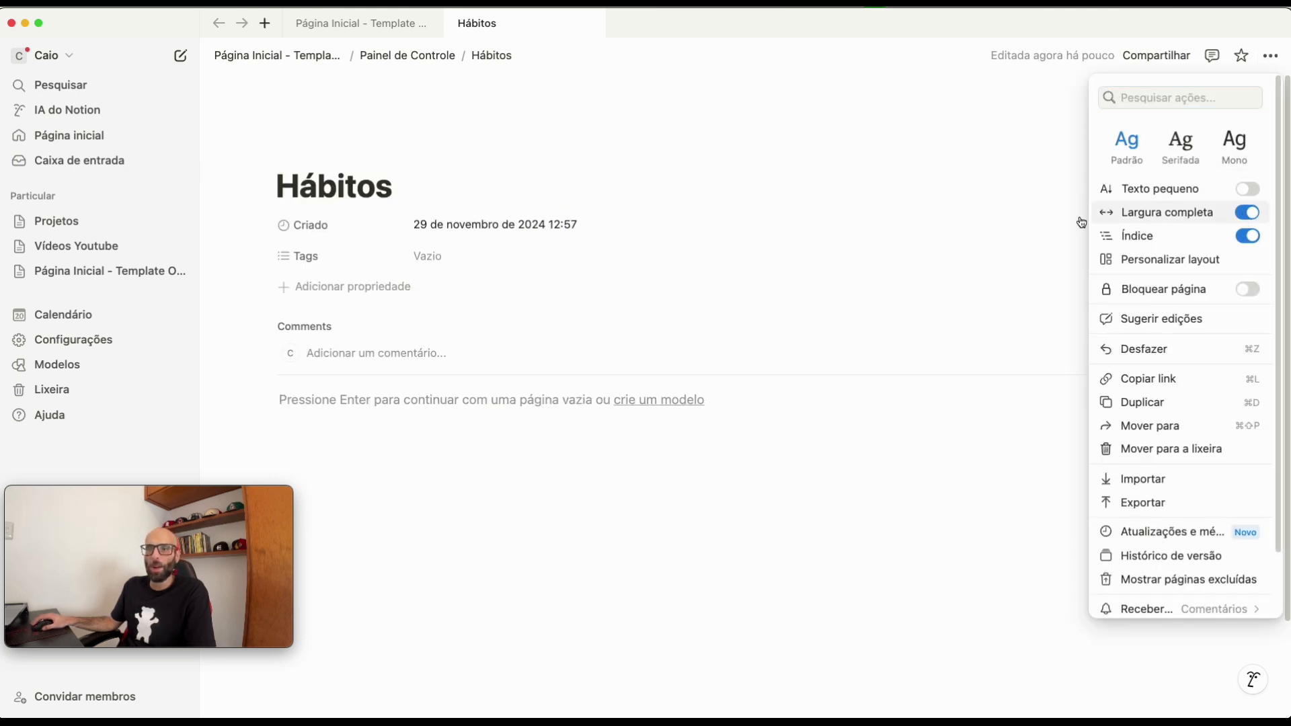
click(453, 389)
- Add a callout block (Frase de destaque) to the body of the empty Hábitos page
click(433, 417)
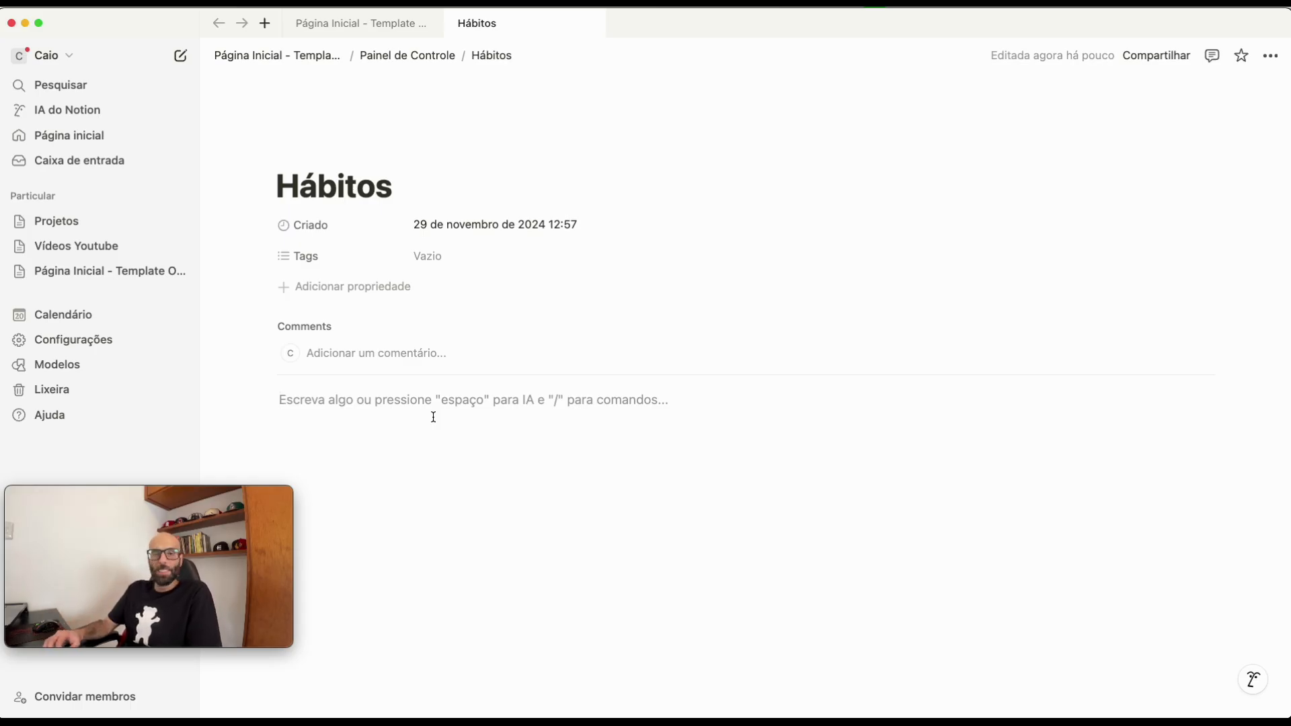
text(/)
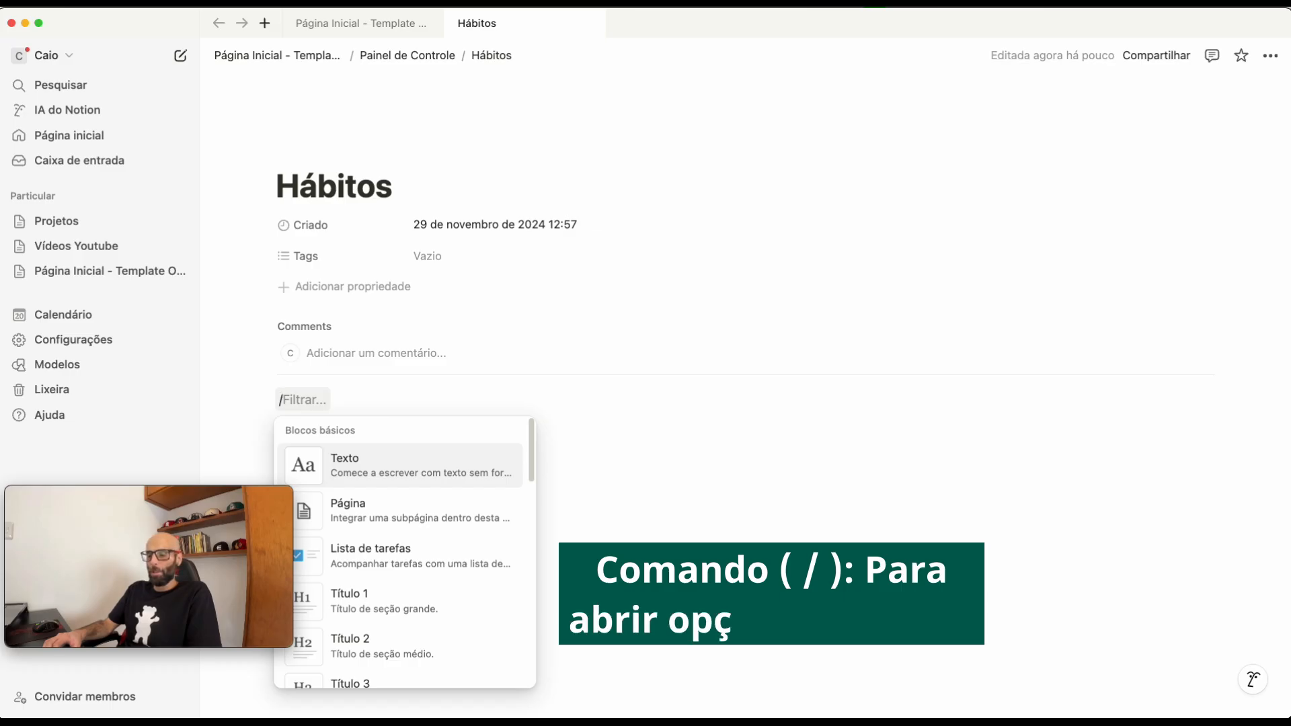
text(frase)
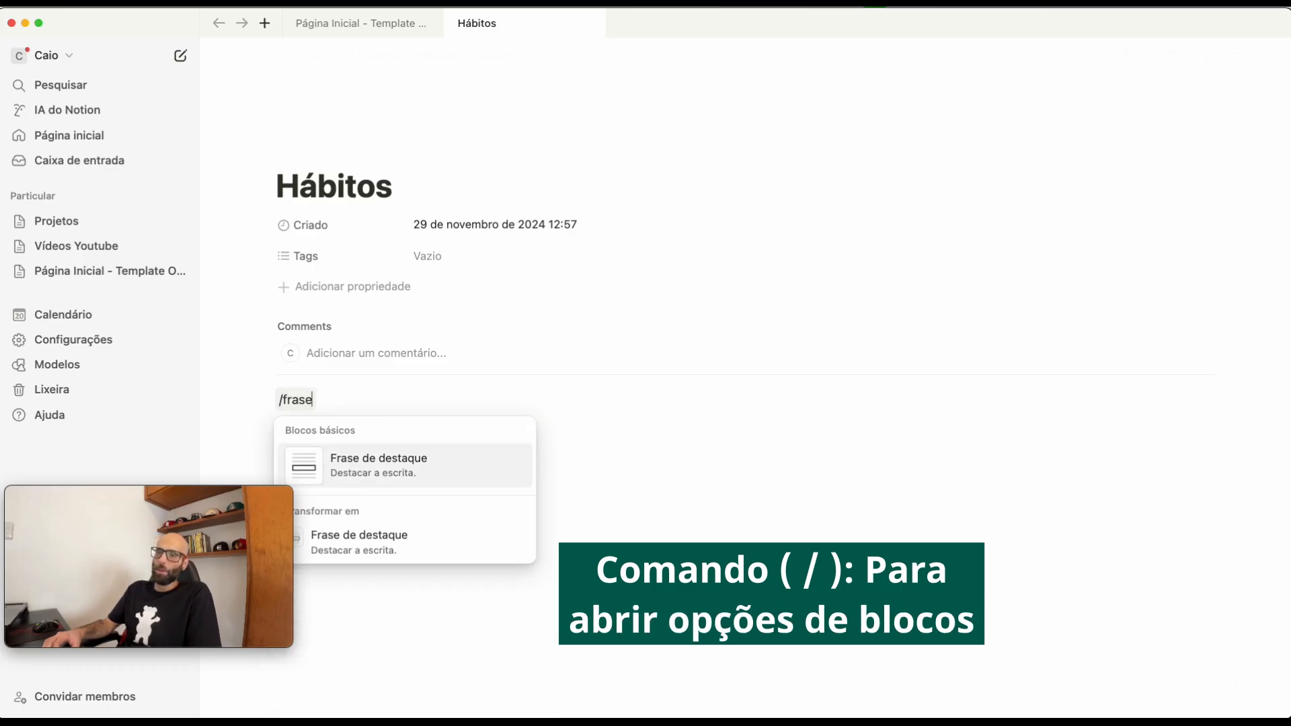
click(452, 466)
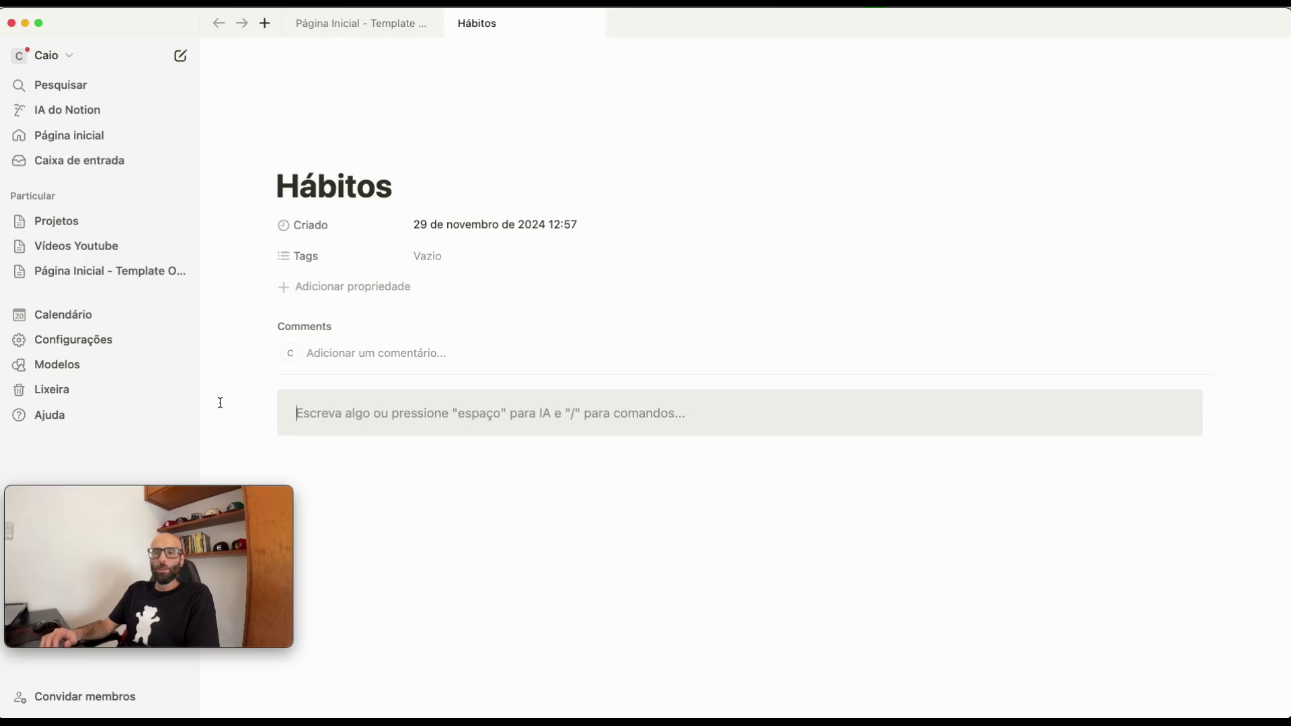
- Add a level 3 heading reading "Hábitos" inside the callout, followed by a divider line
text(#)
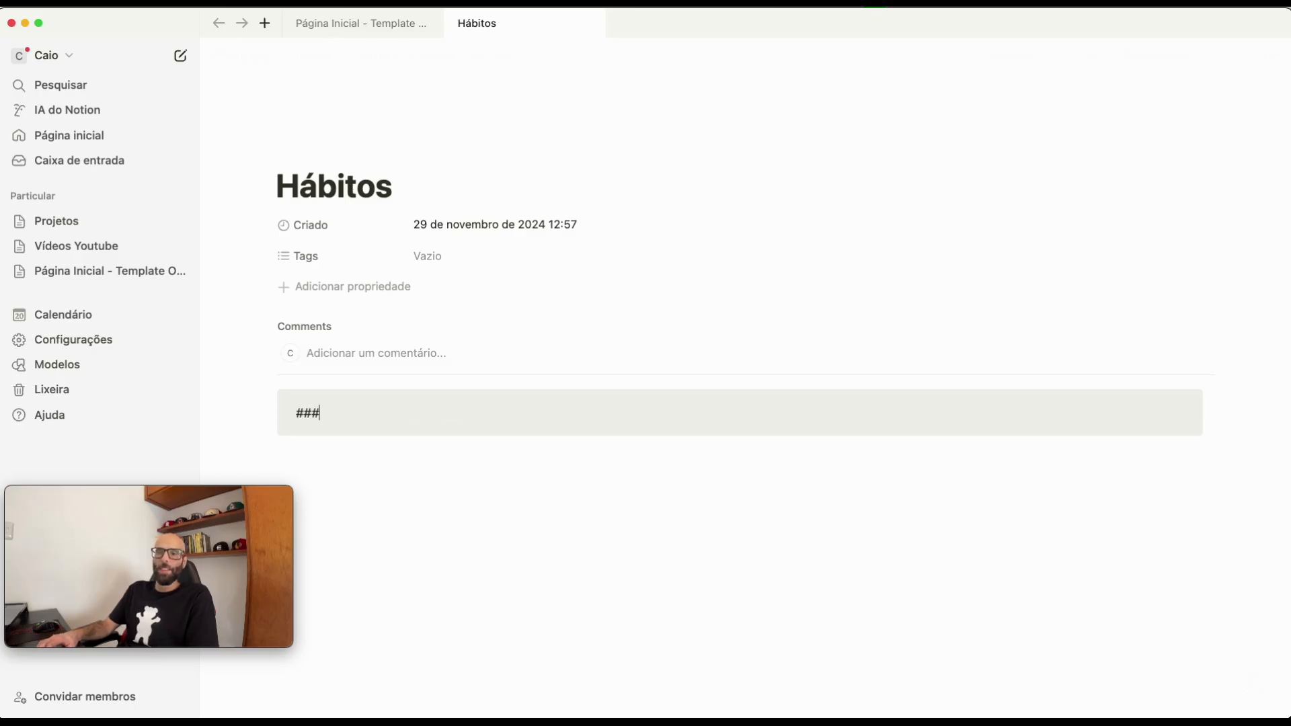
text(## )
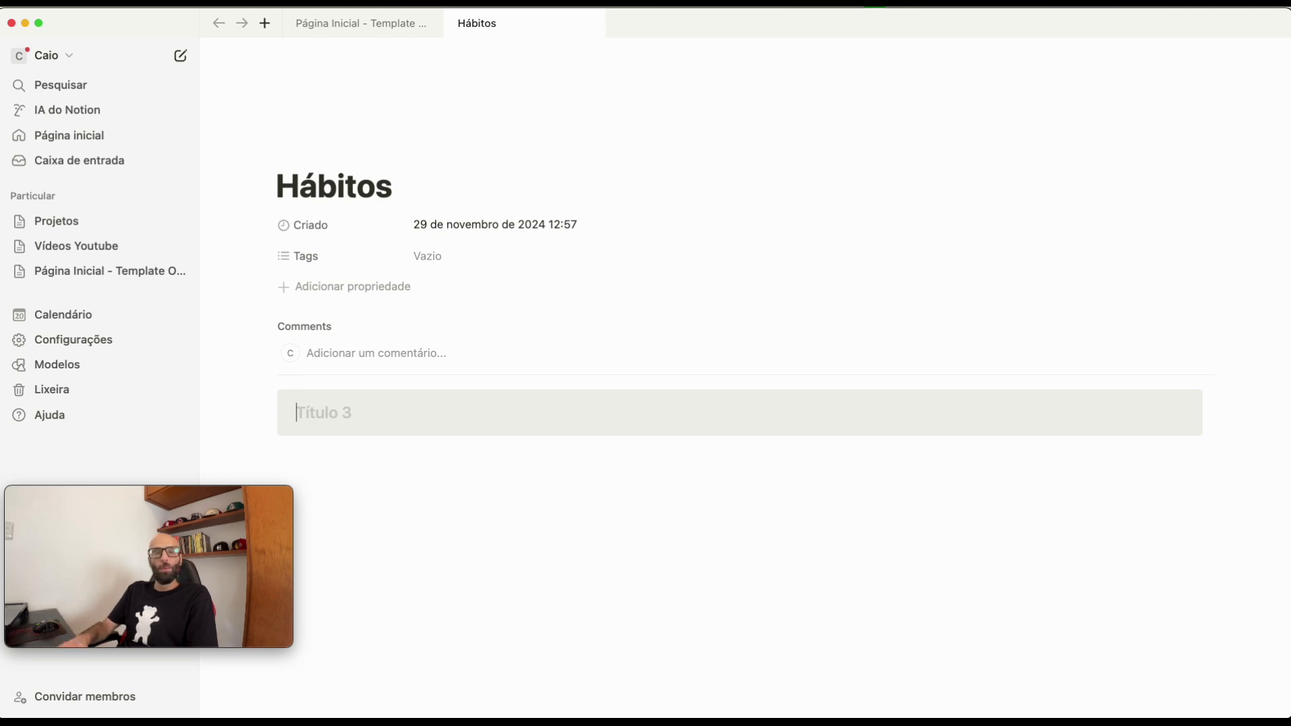
text(Hábitos)
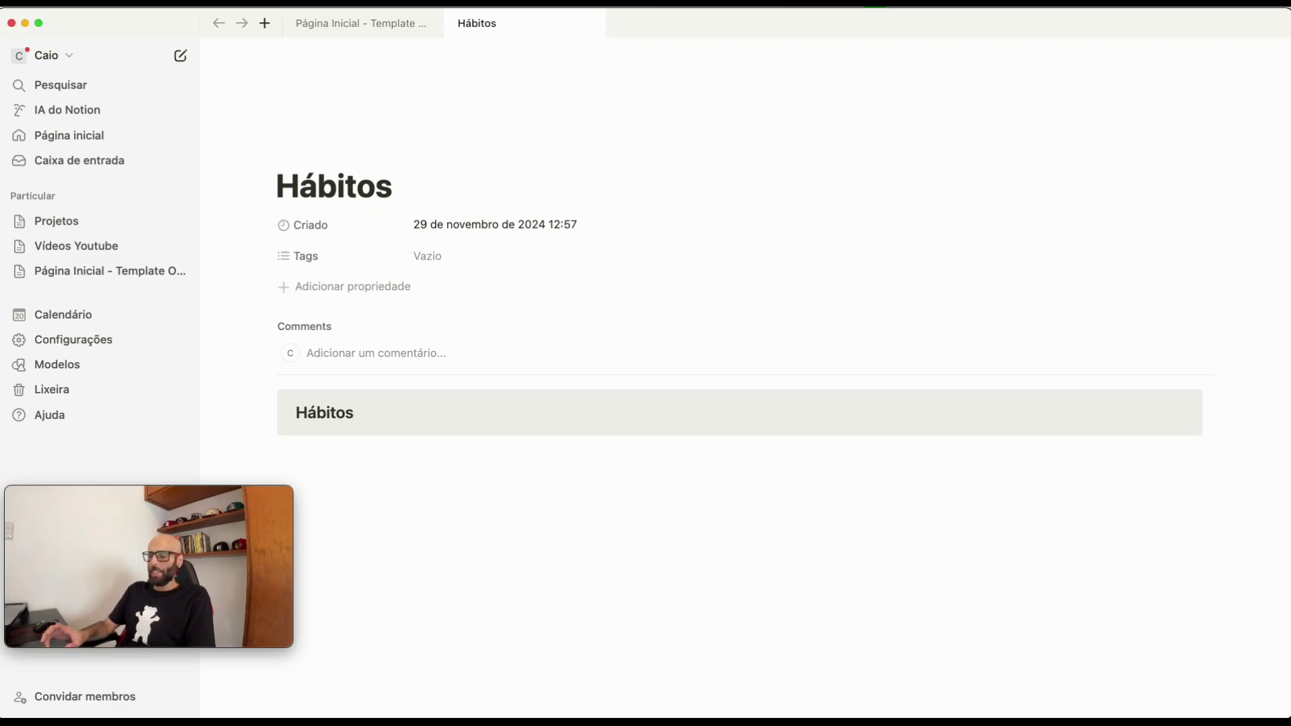
key(Return)
text(---)
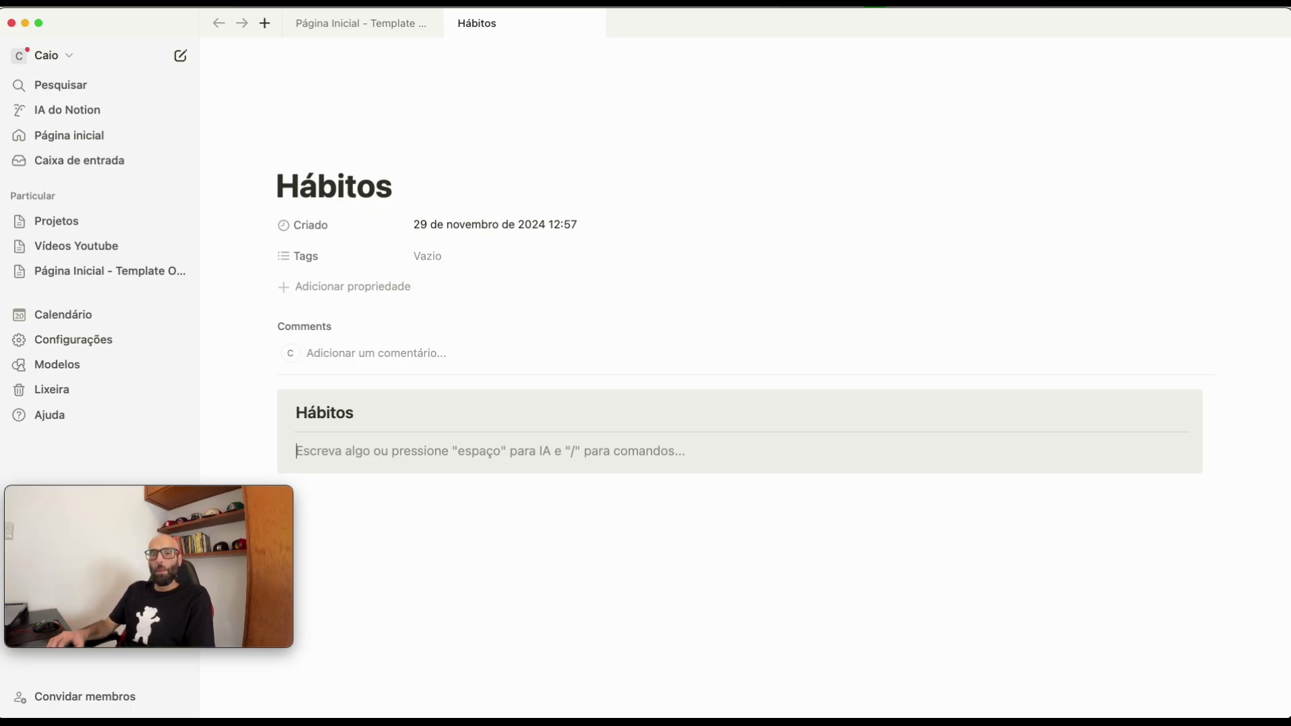
- Insert a table view (Visualização em tabela) below the divider in the callout and link it to the Controle de Hábitos database
text(/)
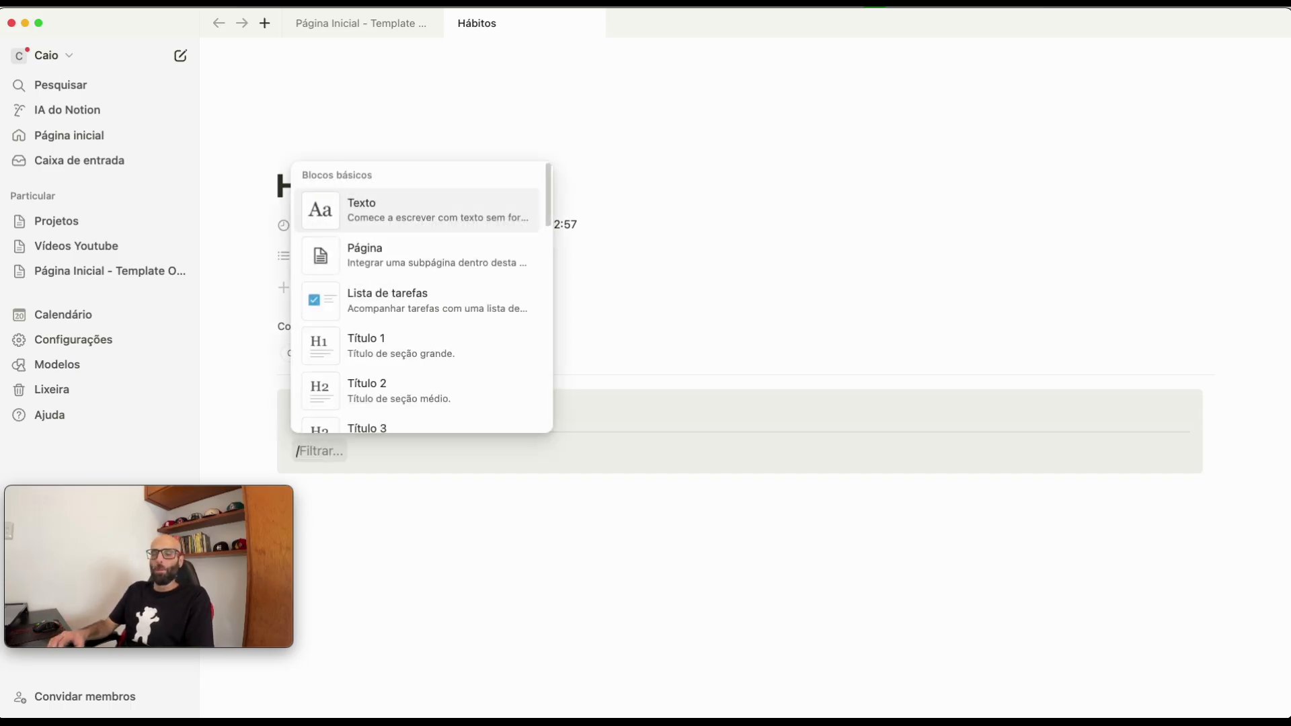
text(visua)
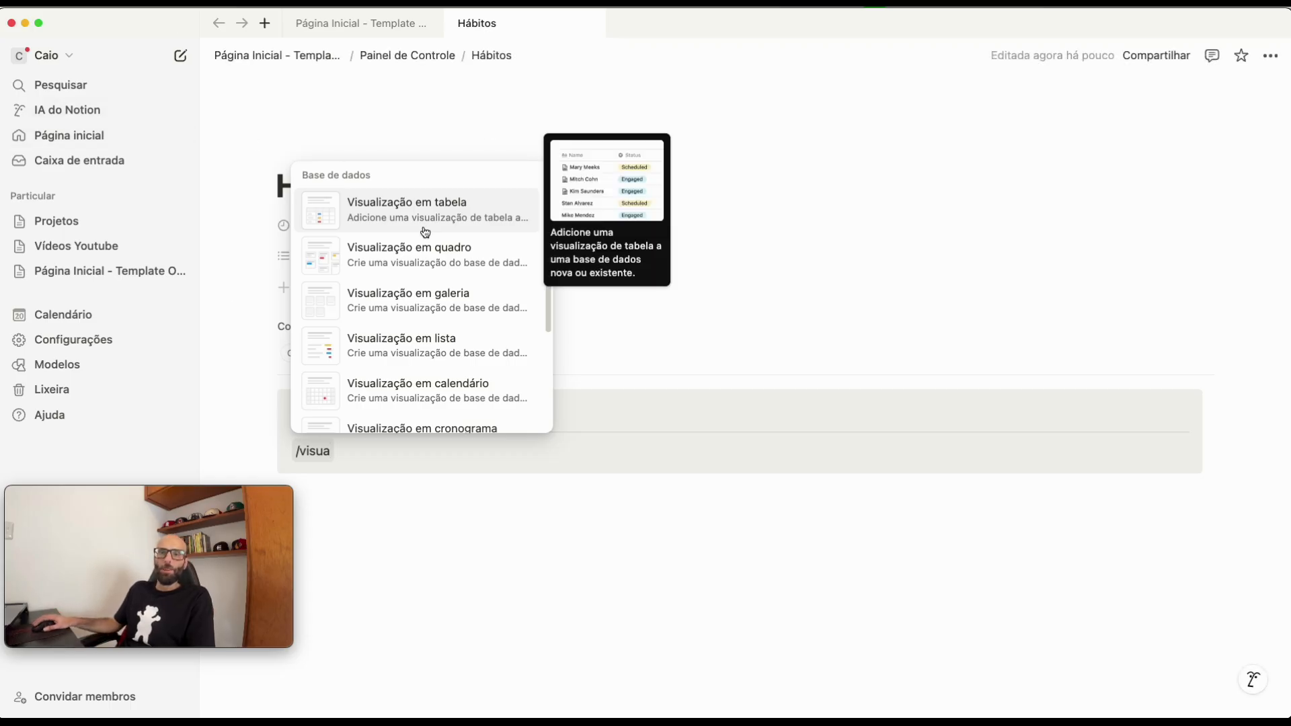
click(456, 214)
scroll(686, 450, down, 5)
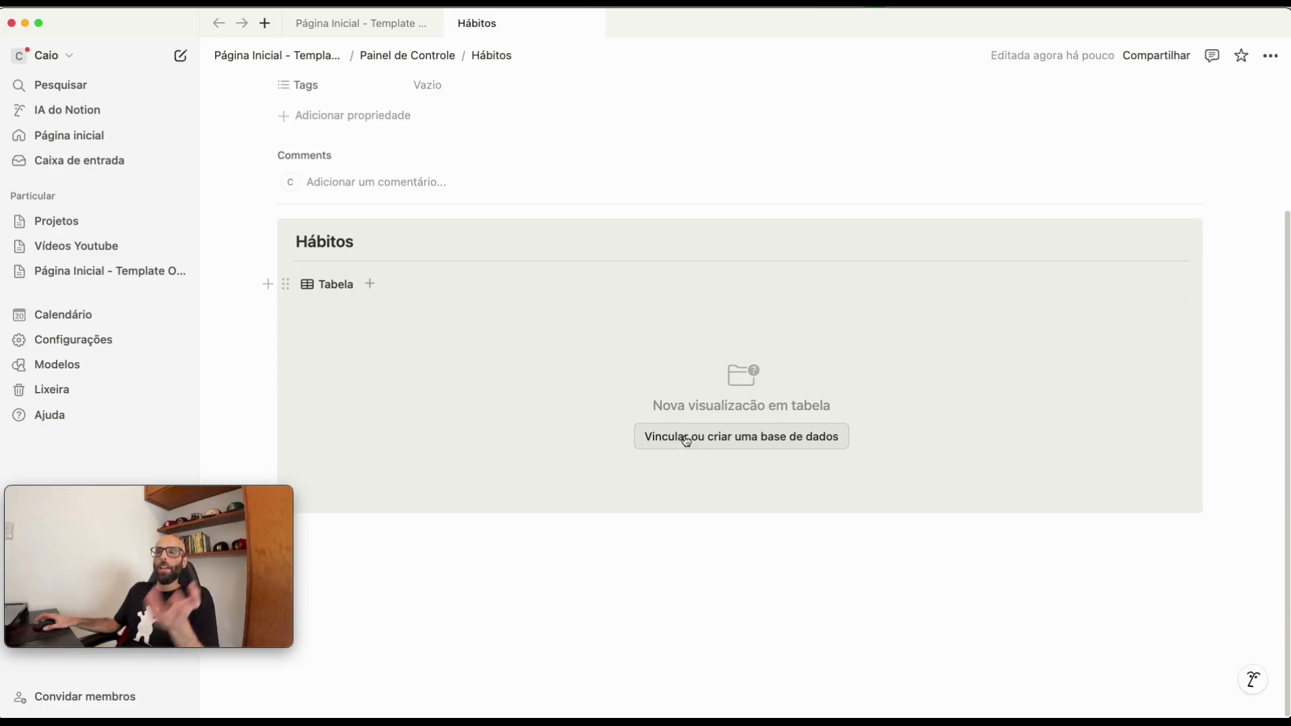
click(686, 441)
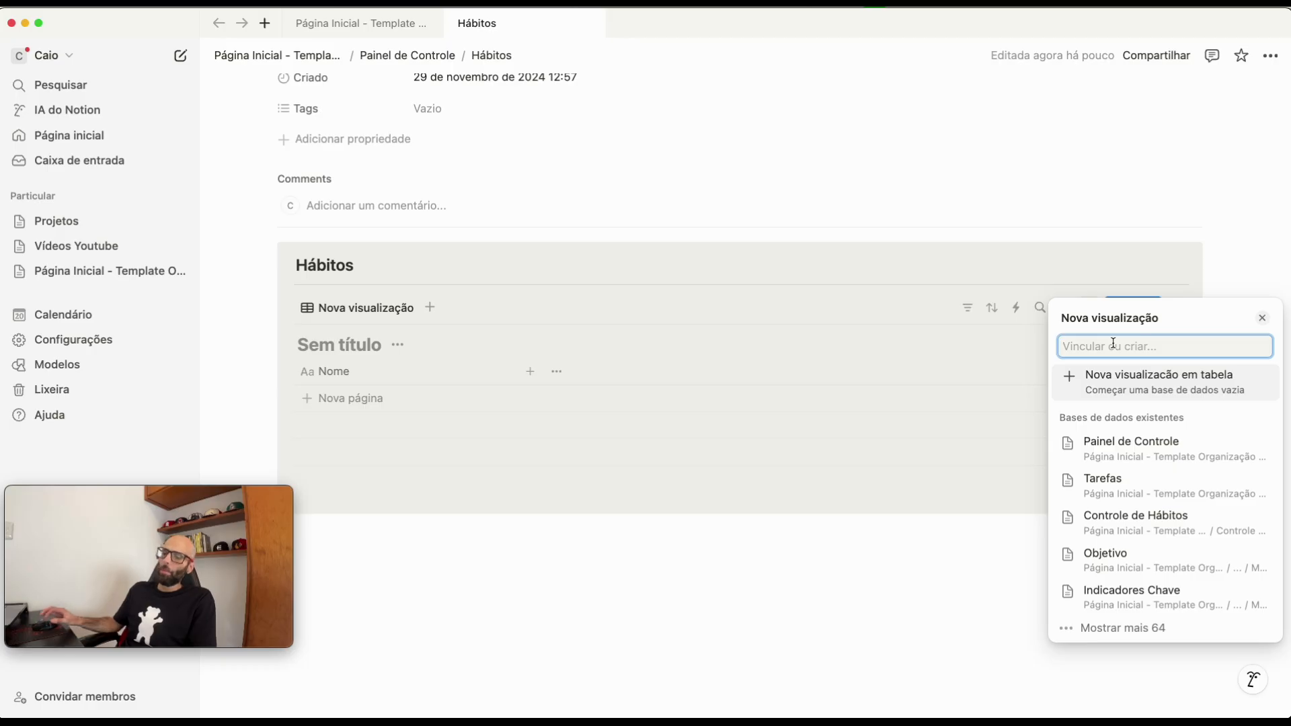
text(Contr)
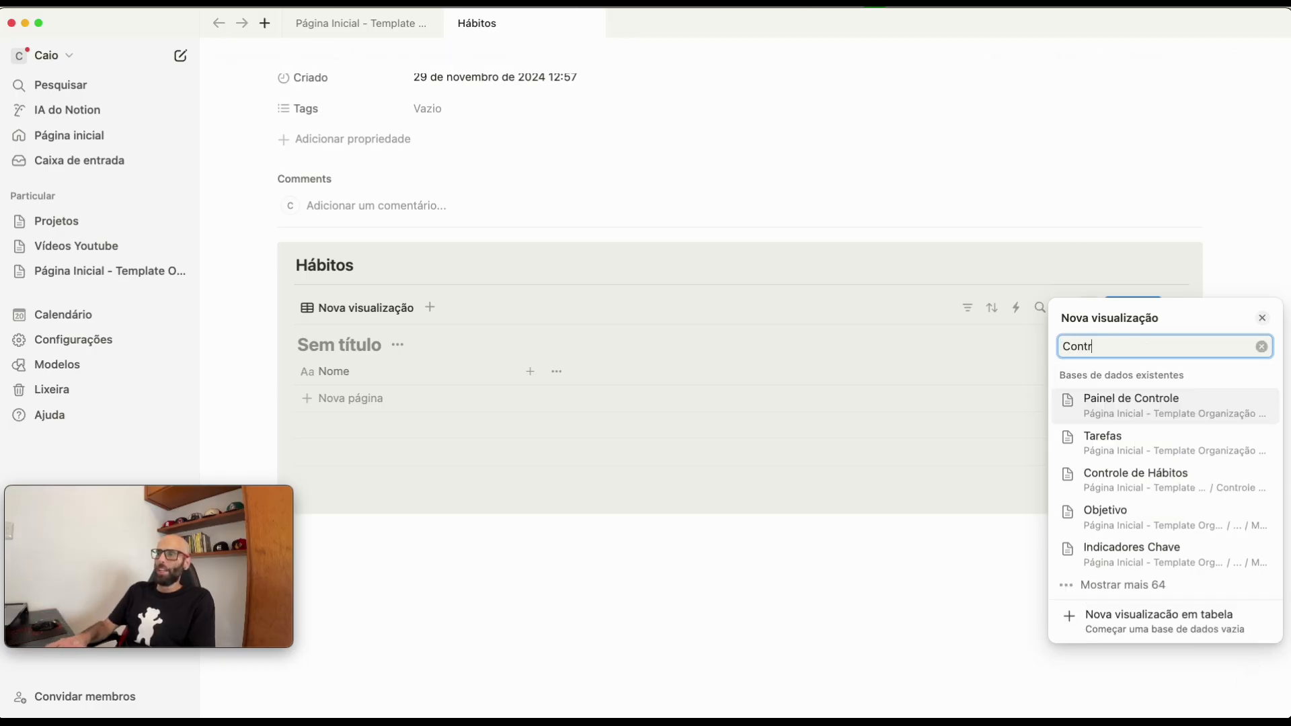
text(ole)
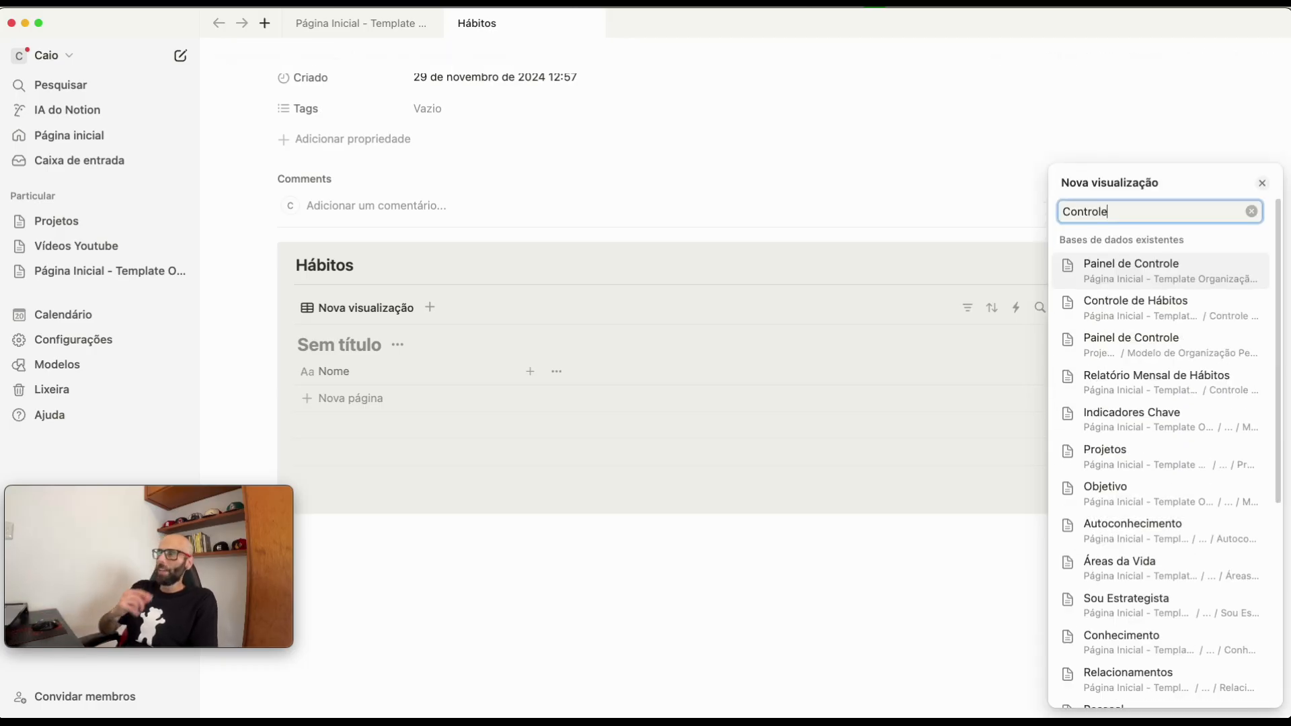
click(1114, 312)
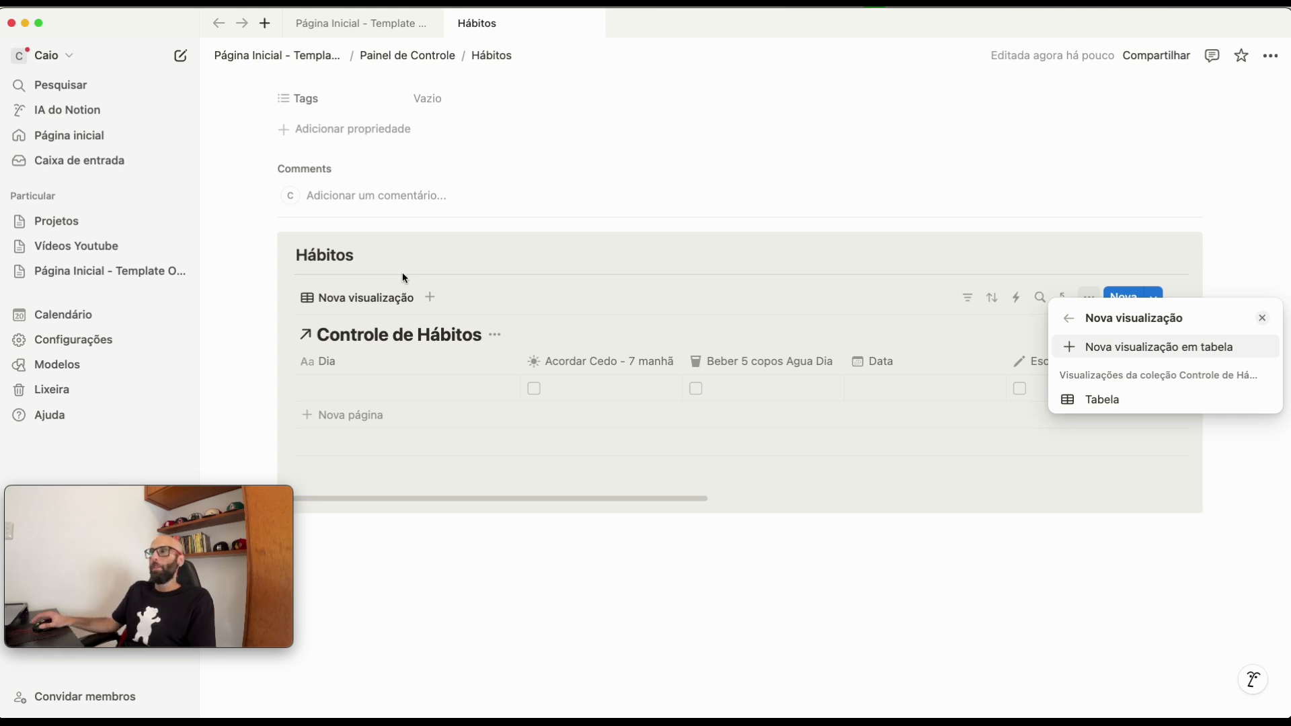
- Create a new table view of the linked Controle de Hábitos database, entering Hoje as its name
click(1111, 399)
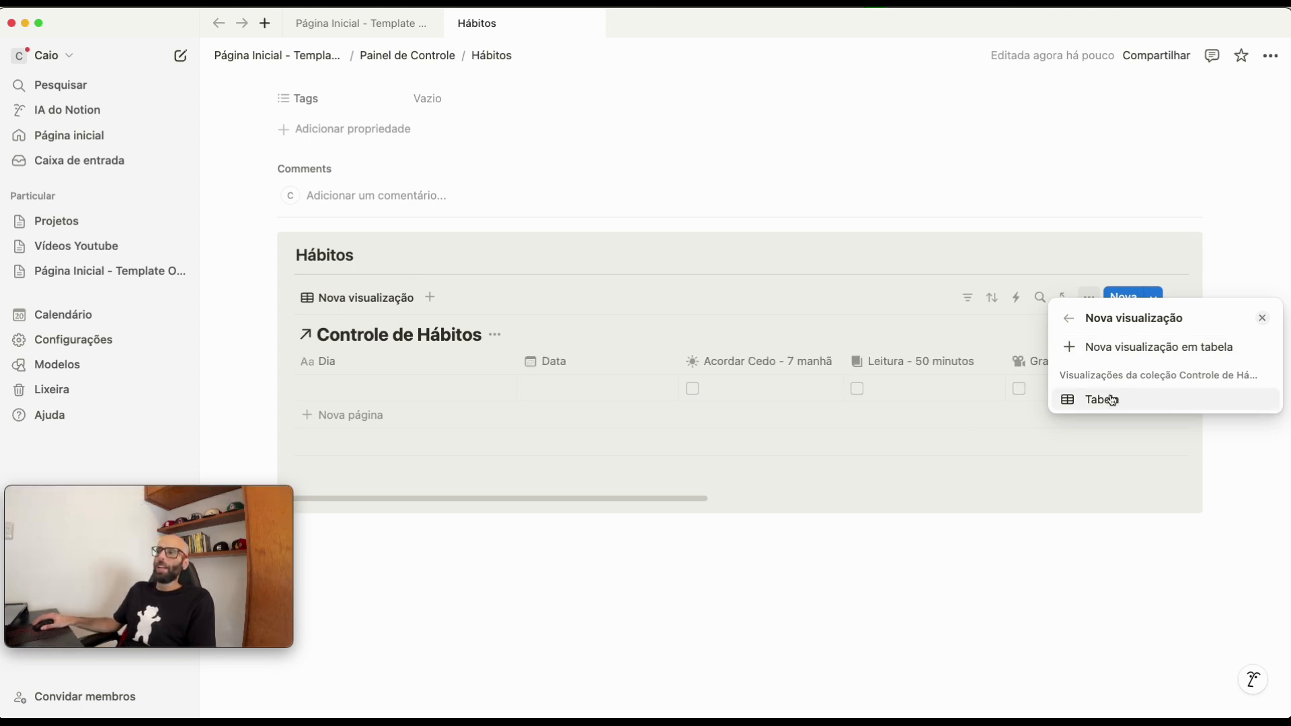
click(1112, 349)
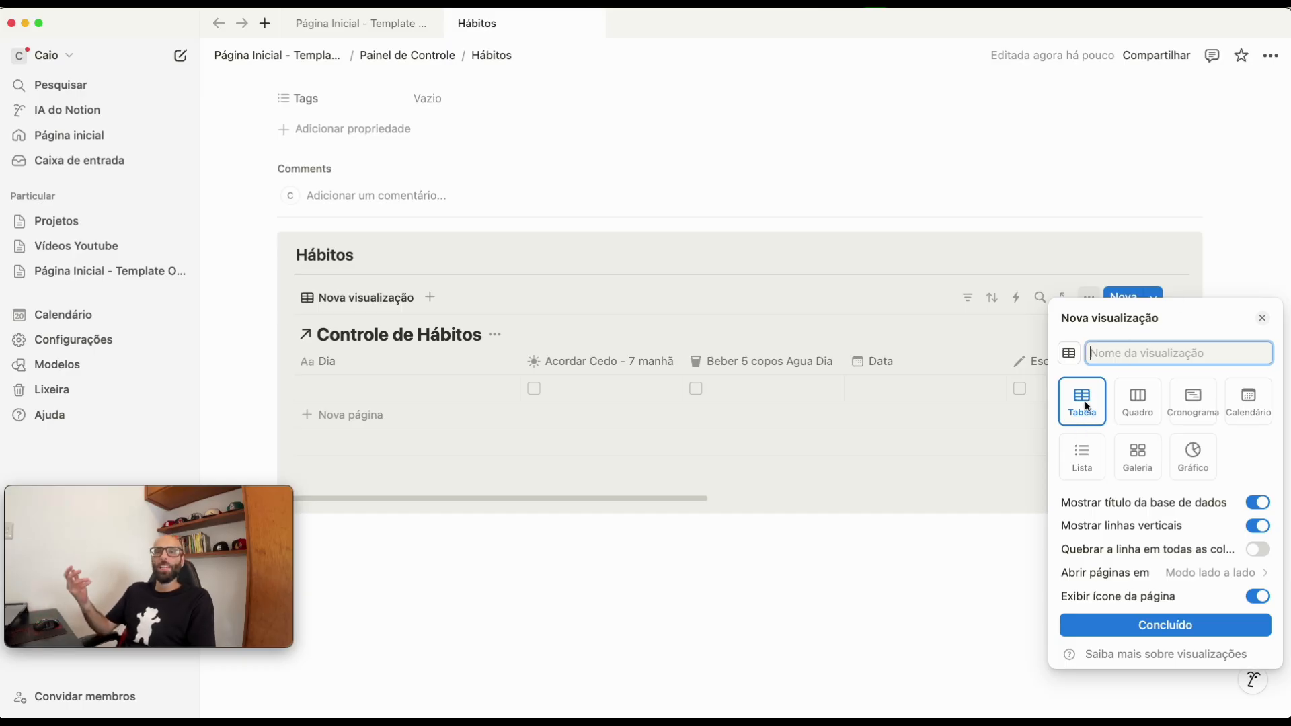
text(Hoje)
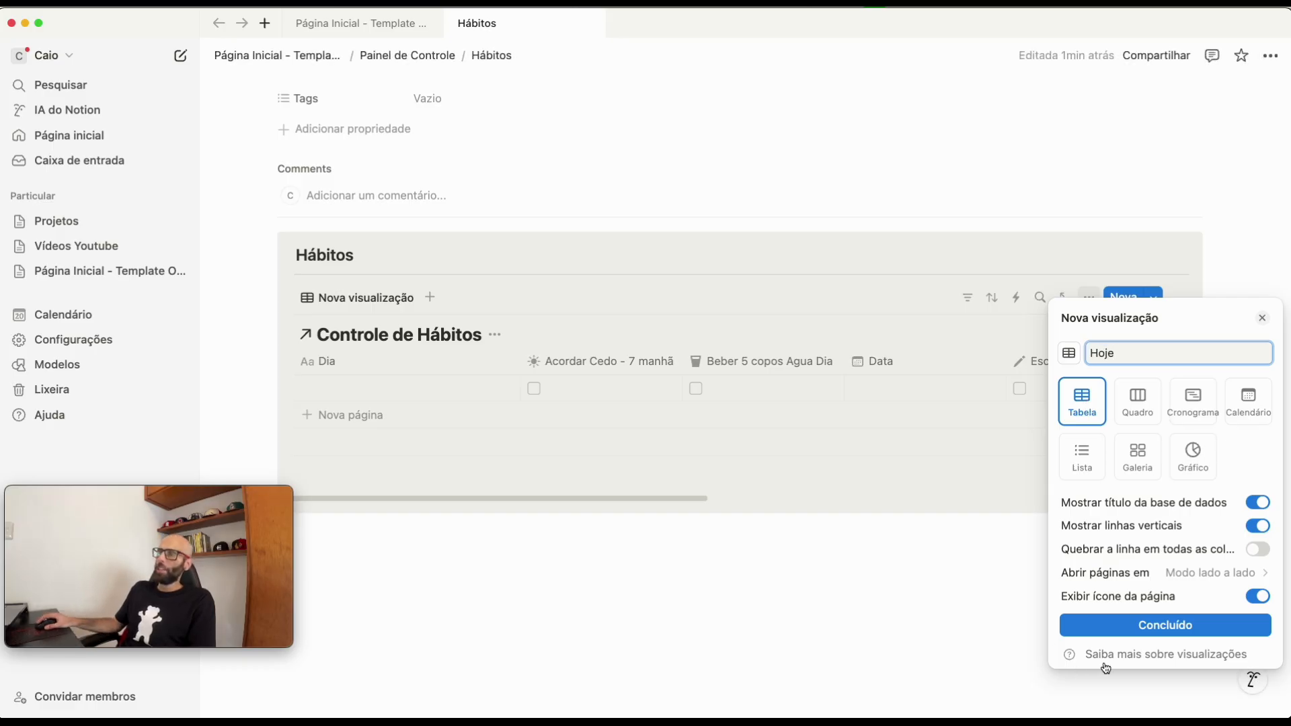
click(1167, 626)
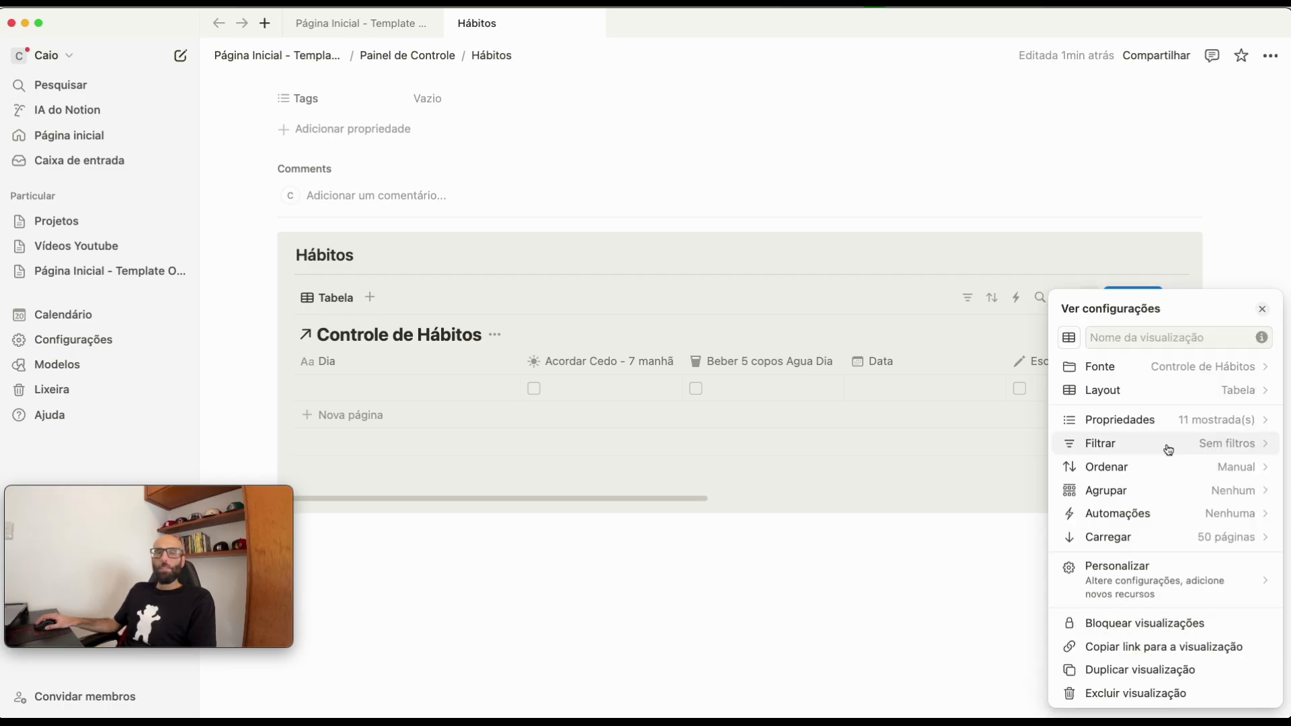
- Filter the linked table by Data relative to today, set to Este(a) dia
click(1168, 448)
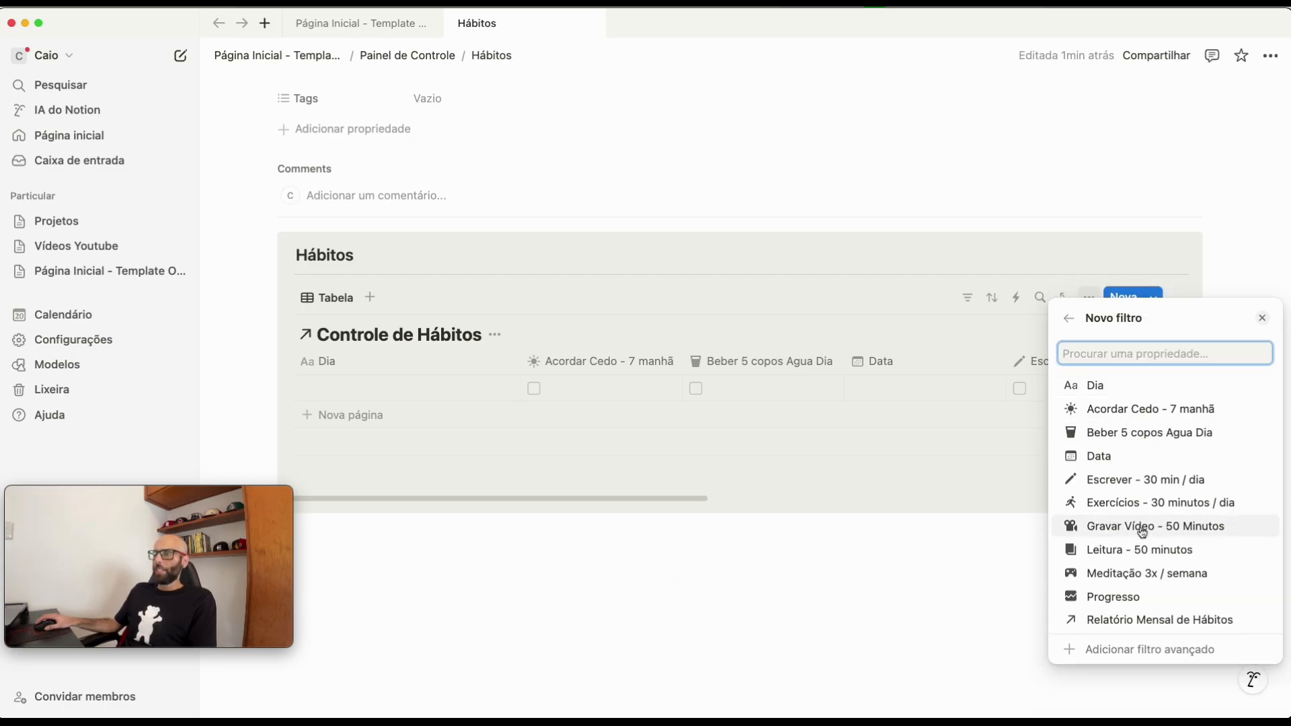
click(1114, 459)
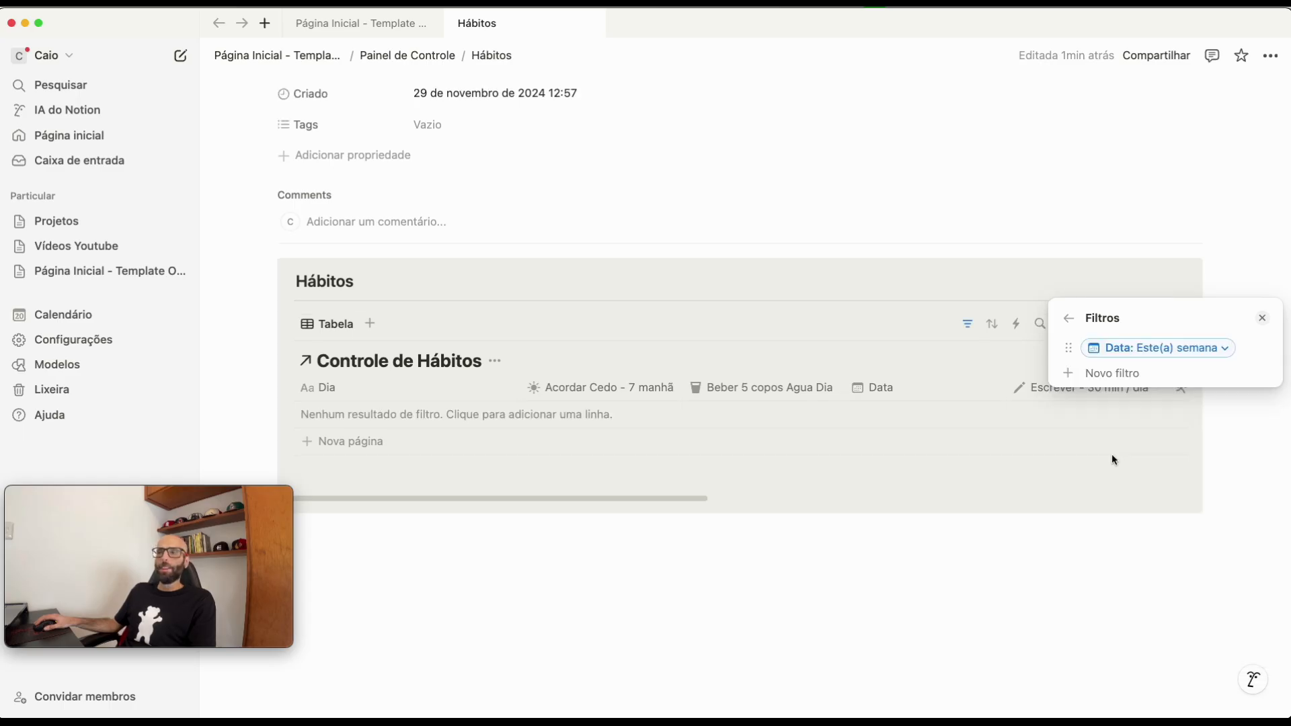
click(1165, 402)
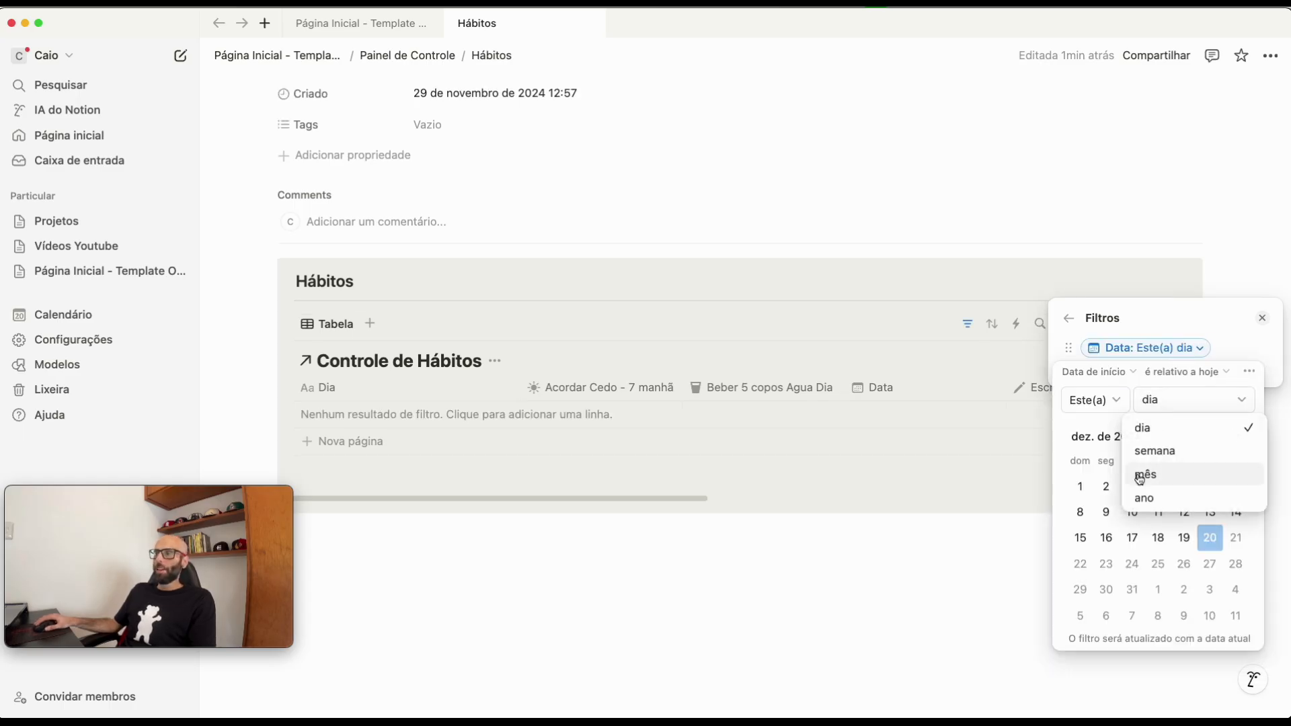
click(1159, 449)
click(1156, 414)
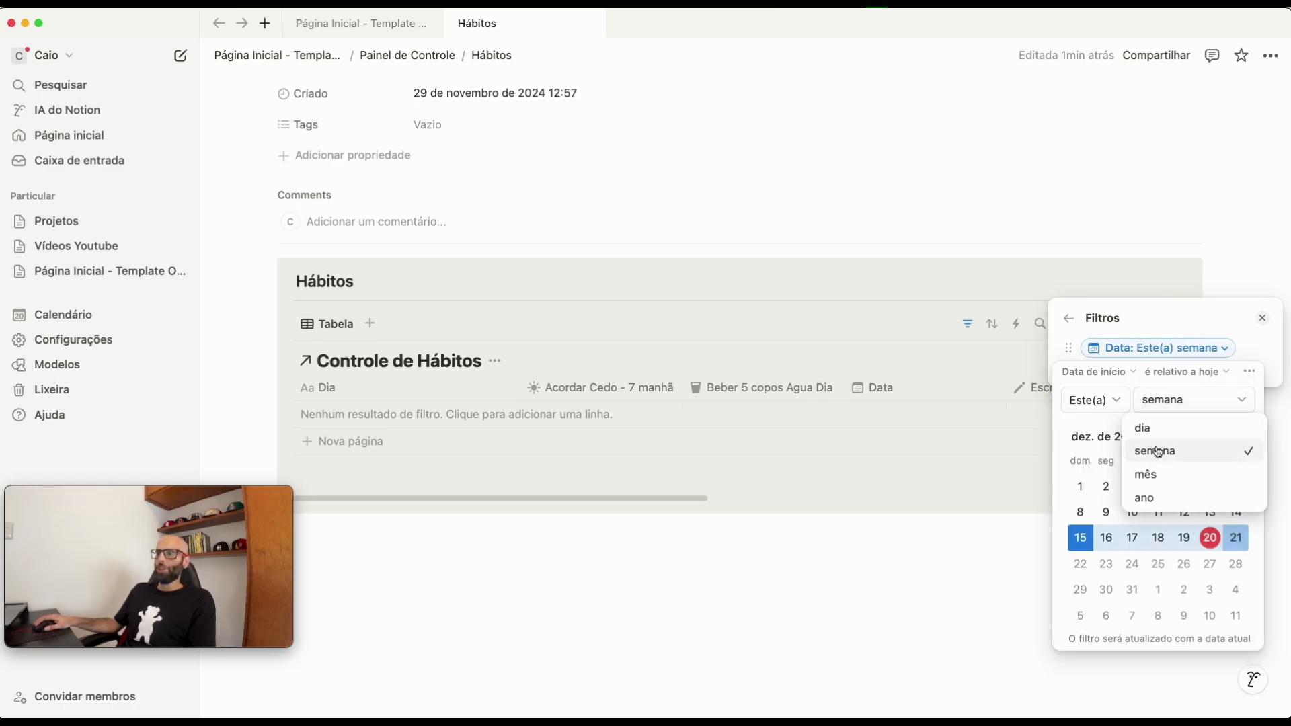
click(1153, 430)
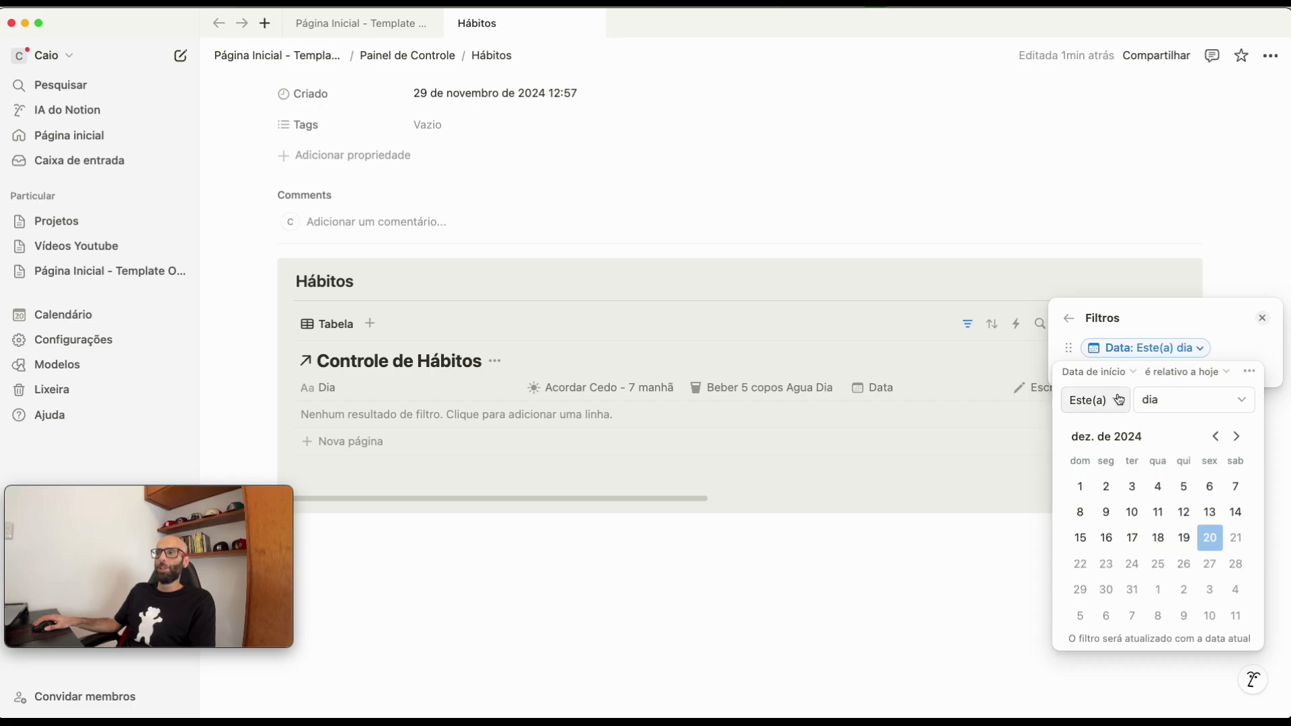
click(770, 638)
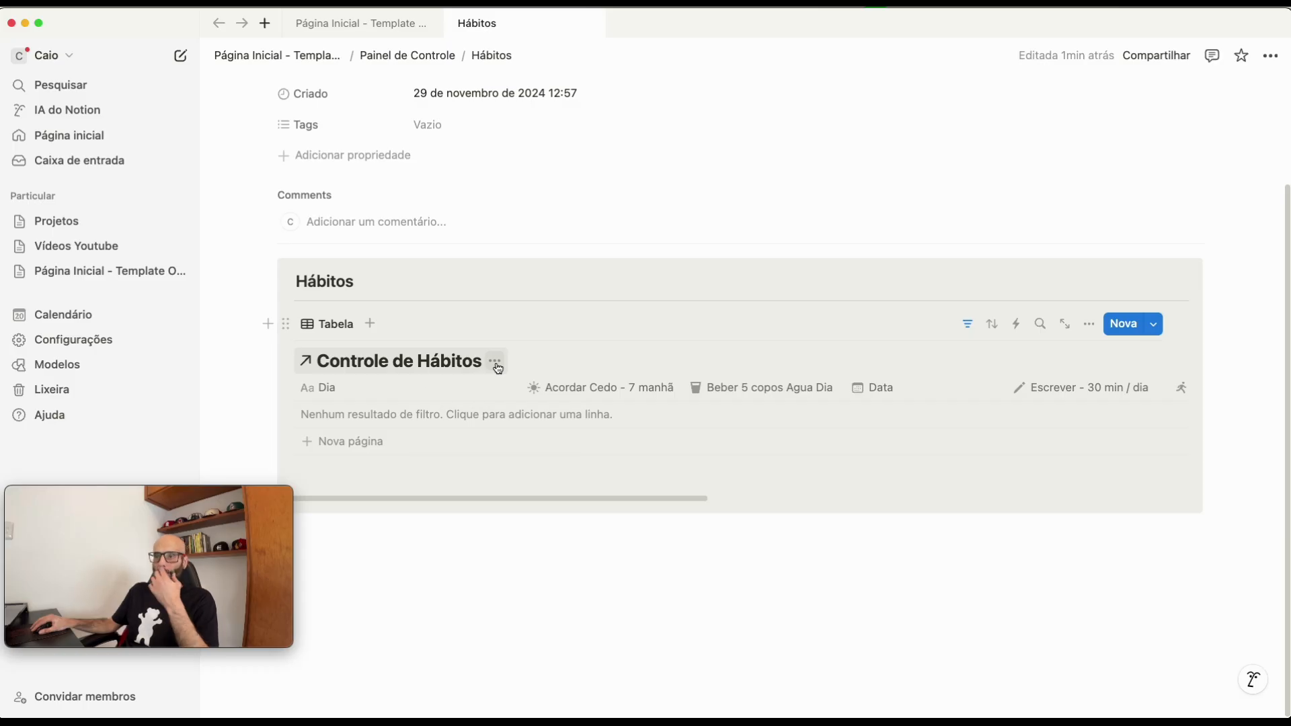
- Hide the Controle de Hábitos database title above the linked table and rename its view Hoje
click(496, 363)
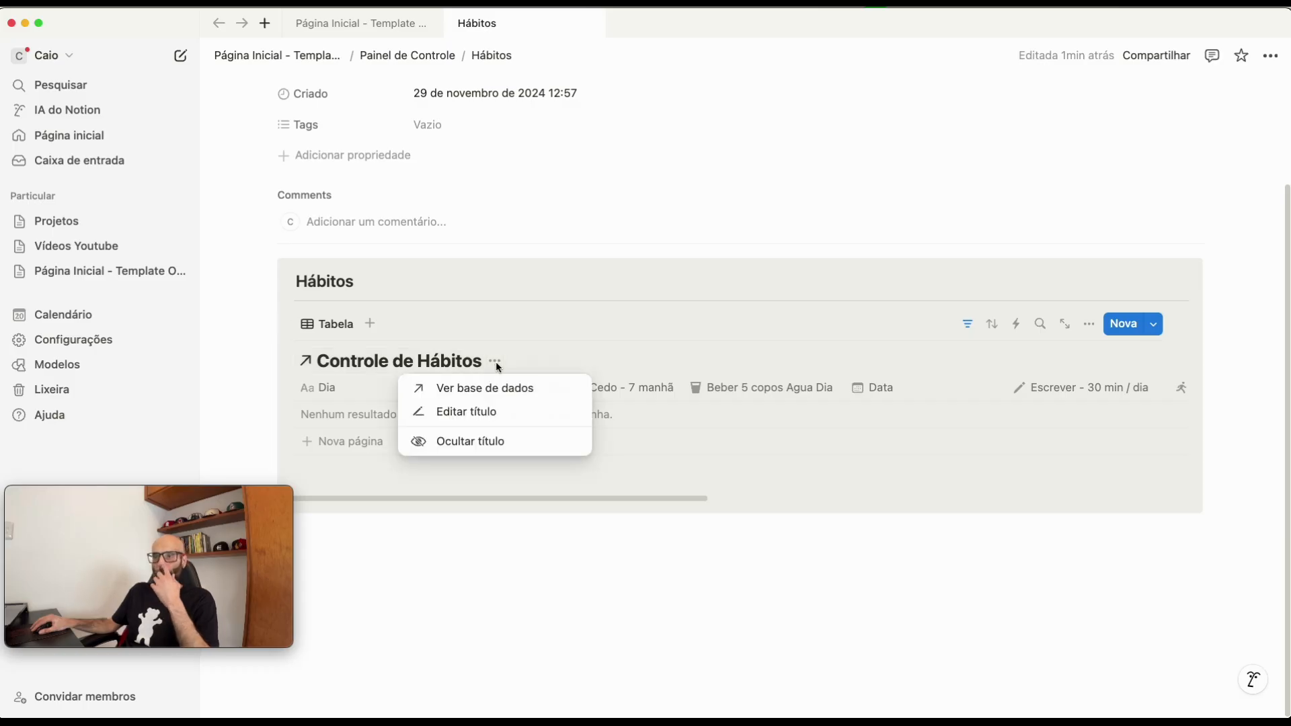
click(470, 442)
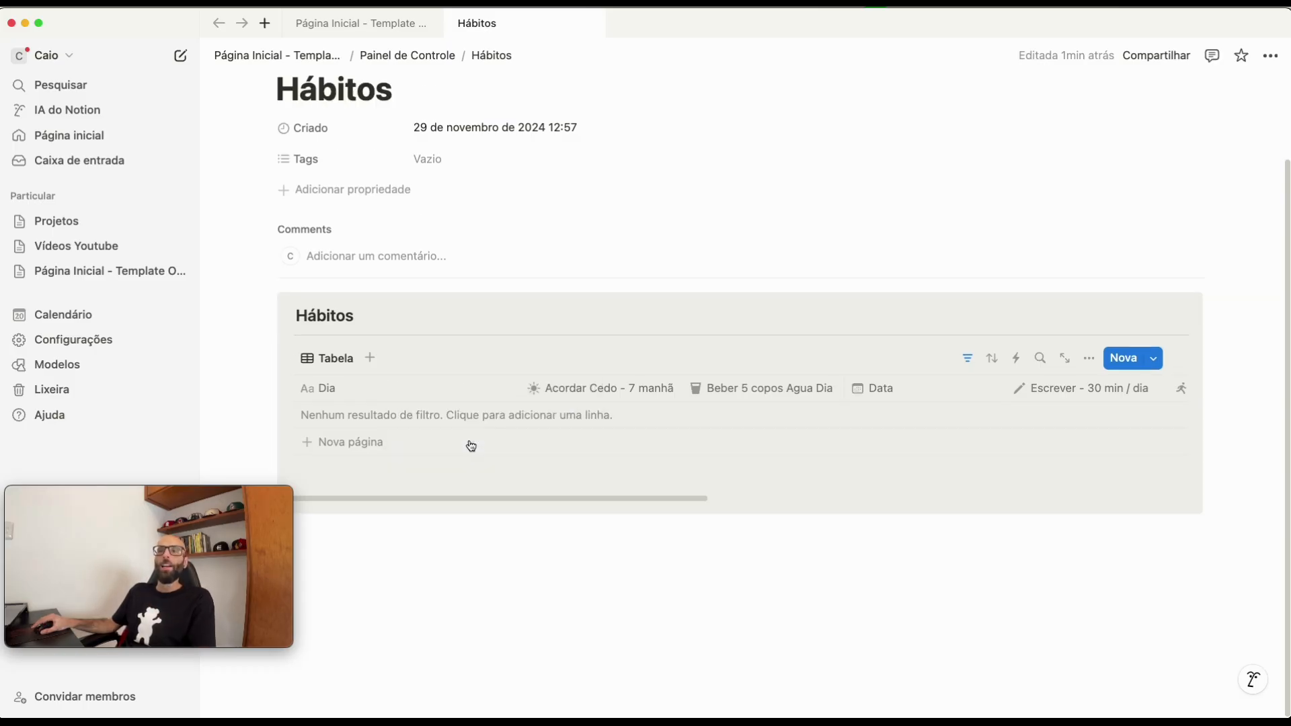
click(330, 363)
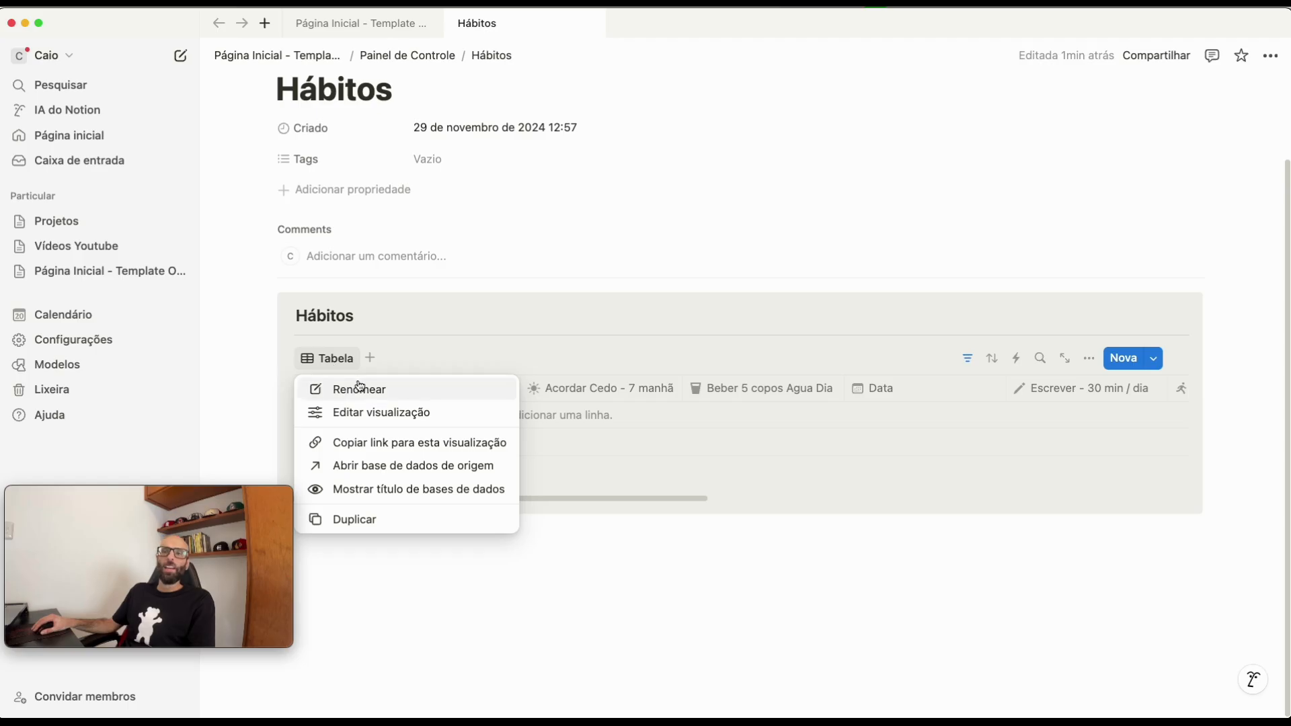
click(364, 393)
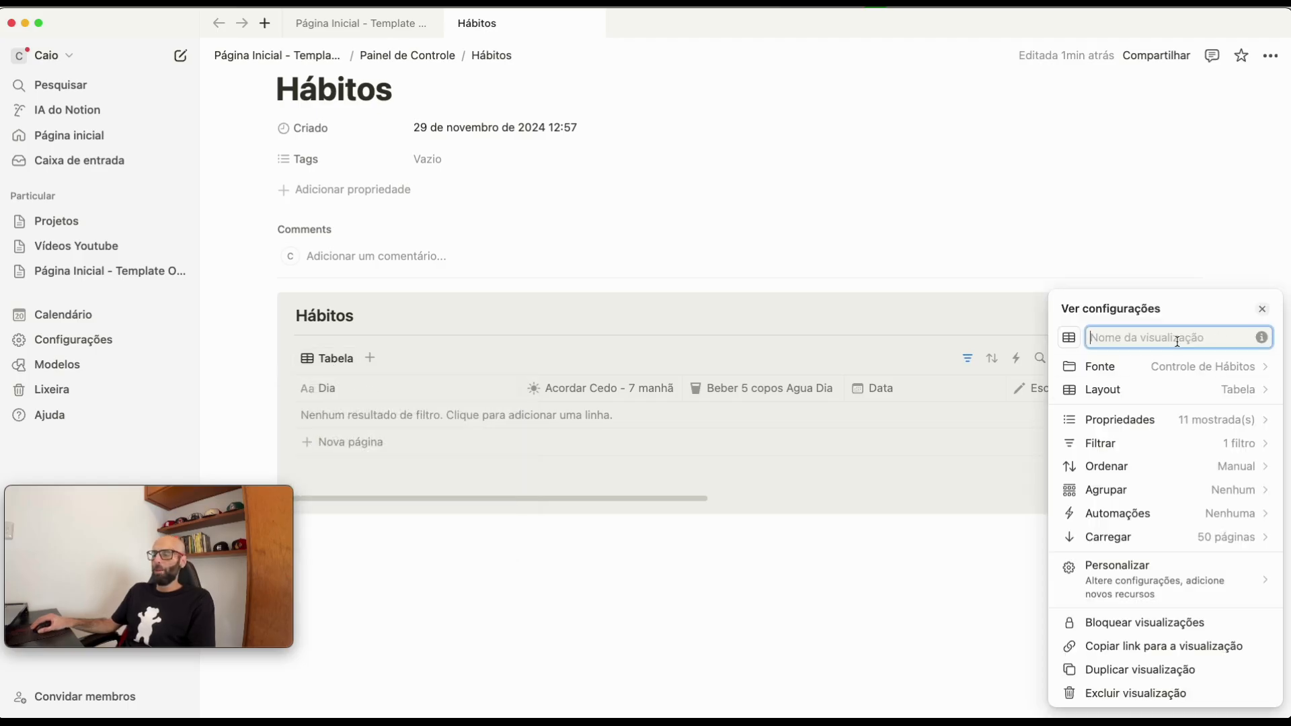
text(Hoje)
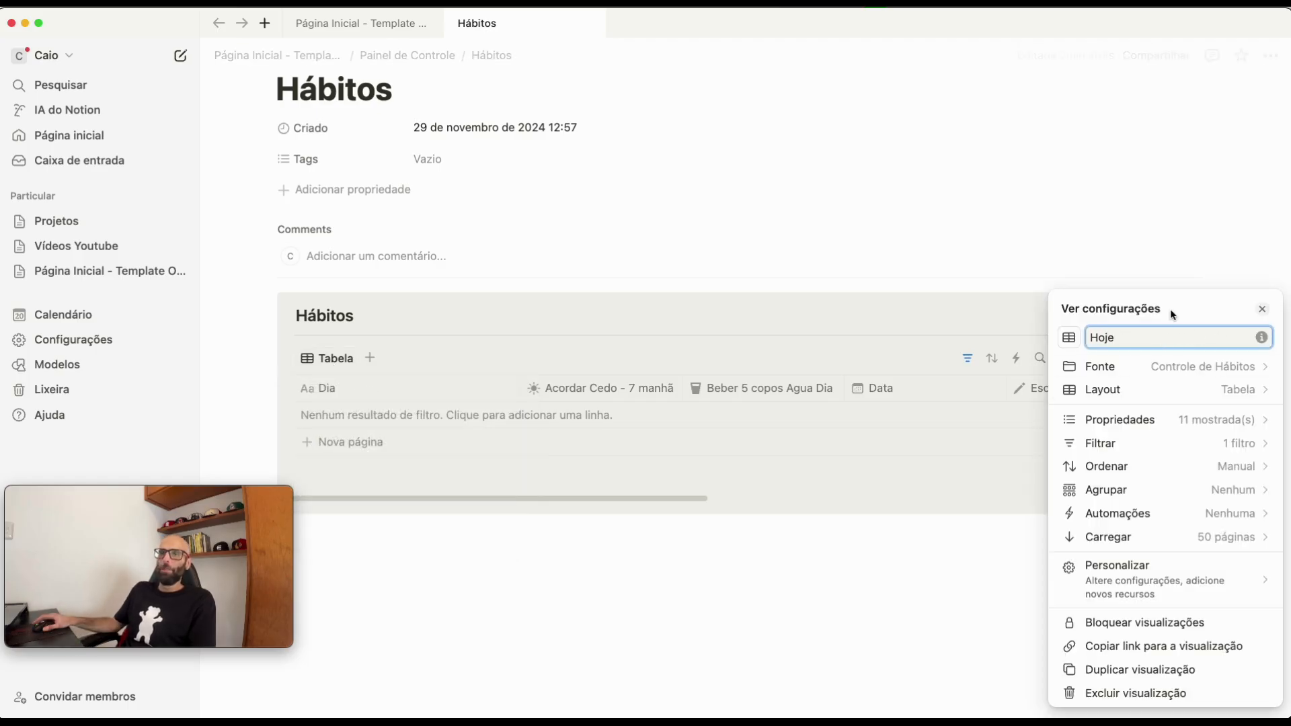
click(1088, 273)
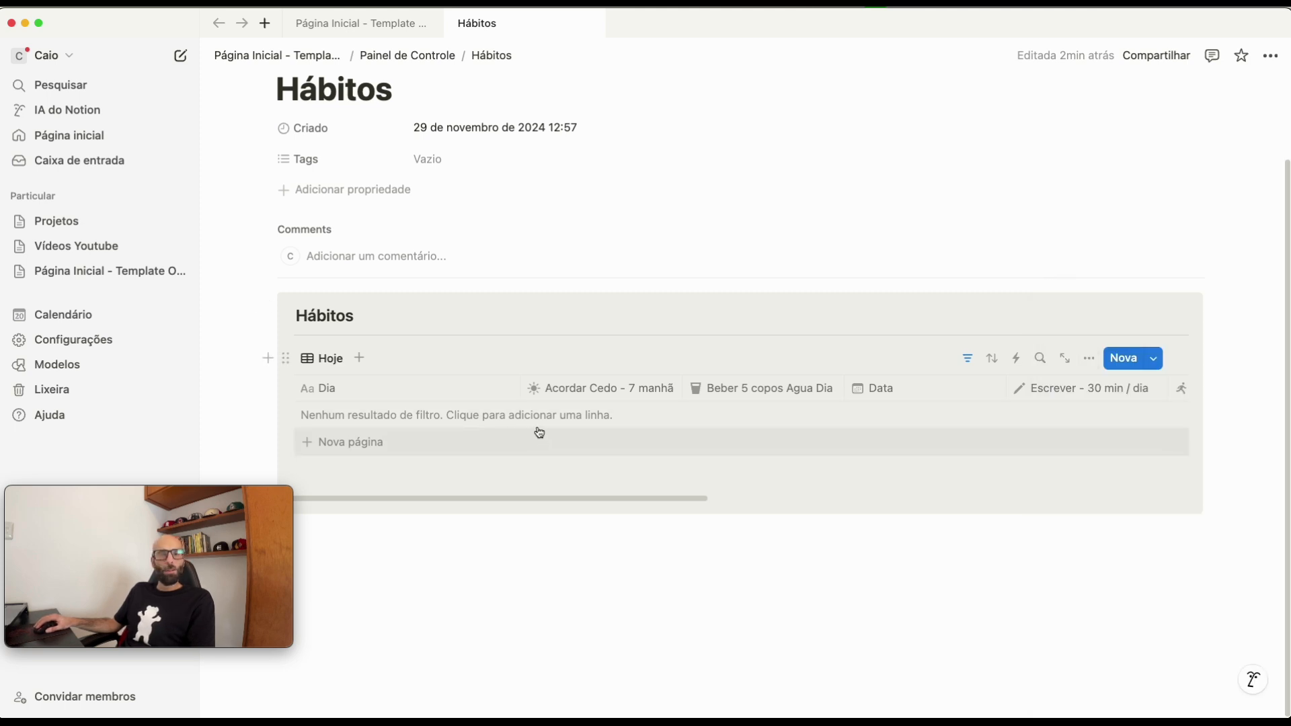
- Duplicate the Hoje view and name the copy "Essa Semana"
click(333, 361)
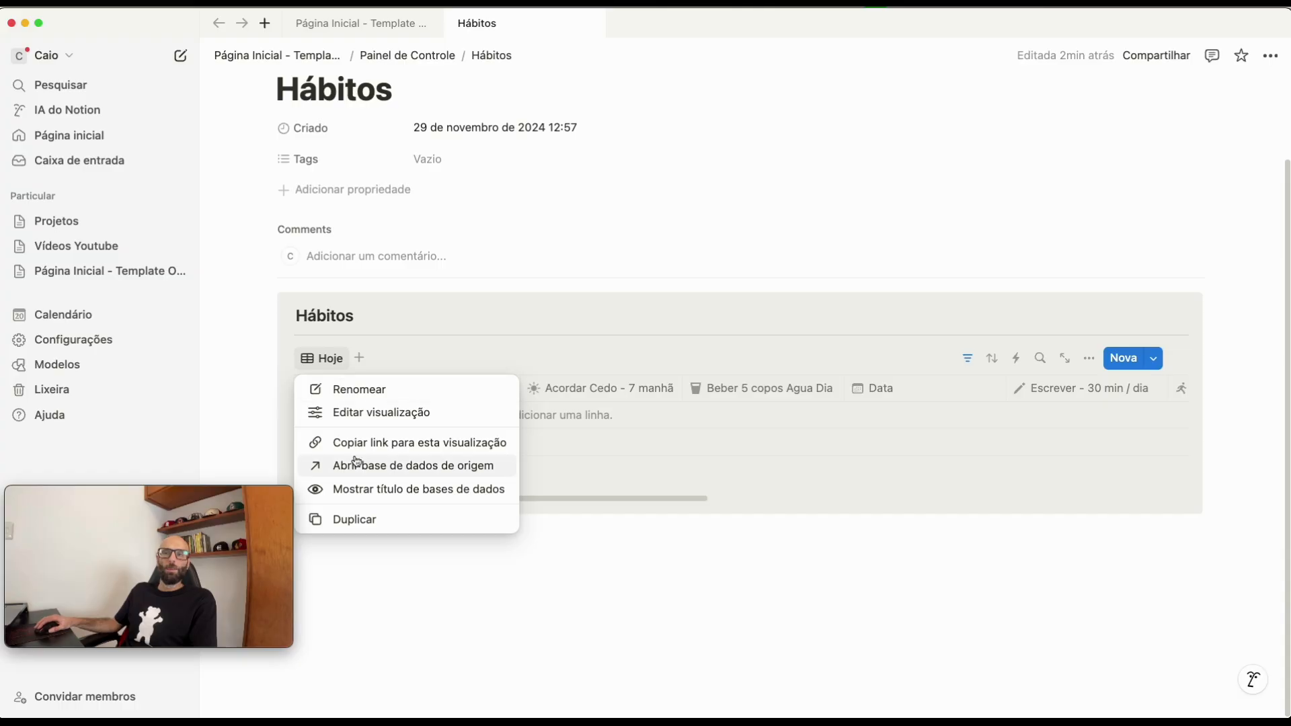
click(353, 521)
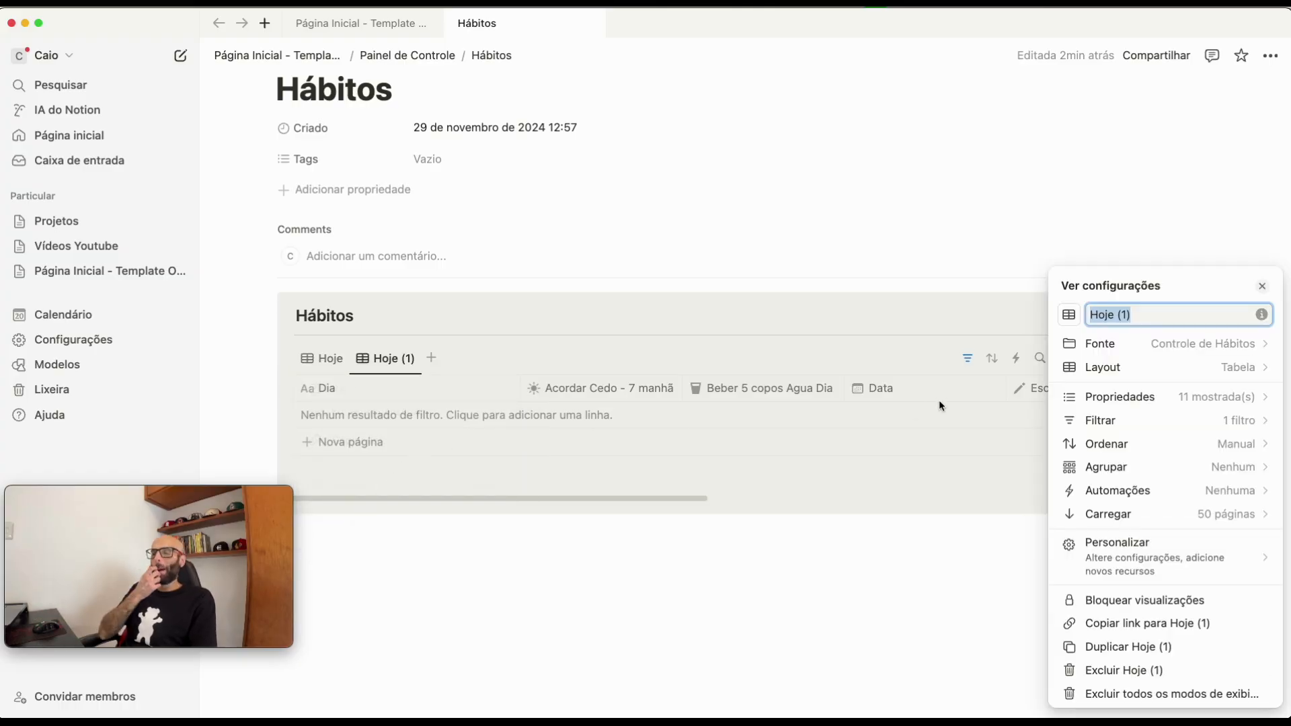
text(Semana)
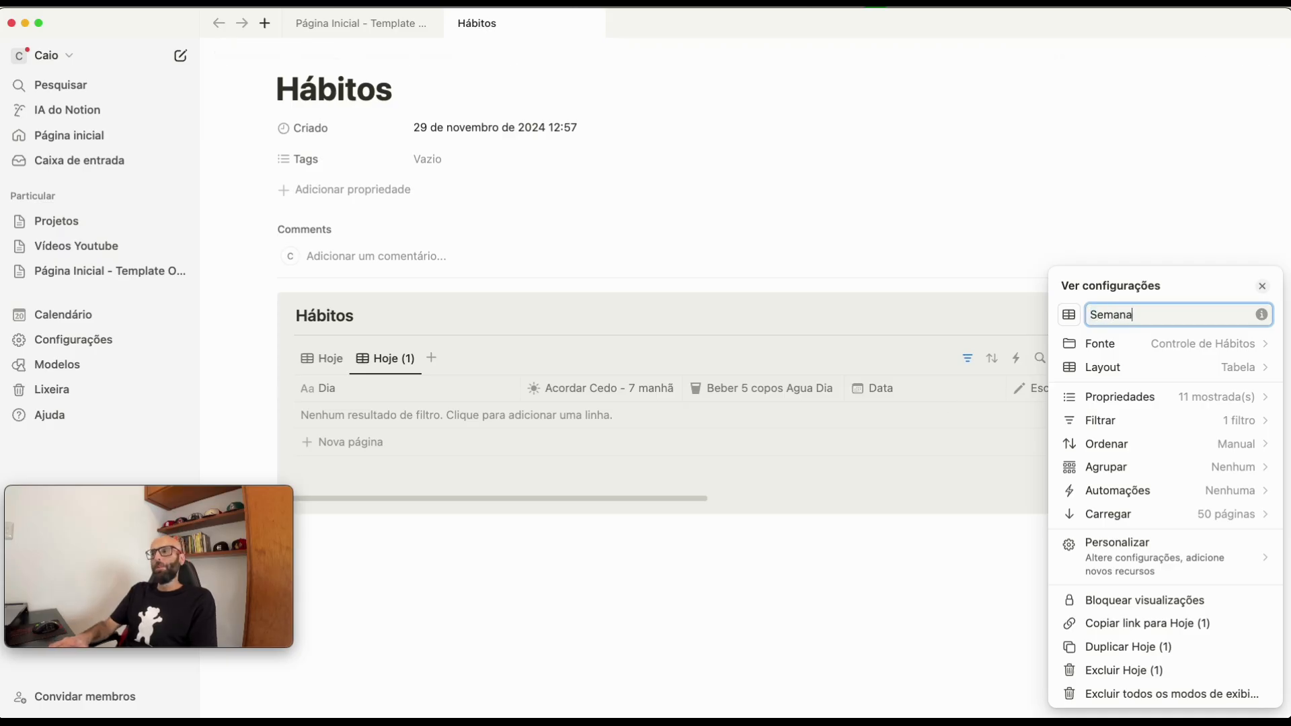
key(BackSpace)
key(BackSpace)
key(BackSpace)
text(Essa)
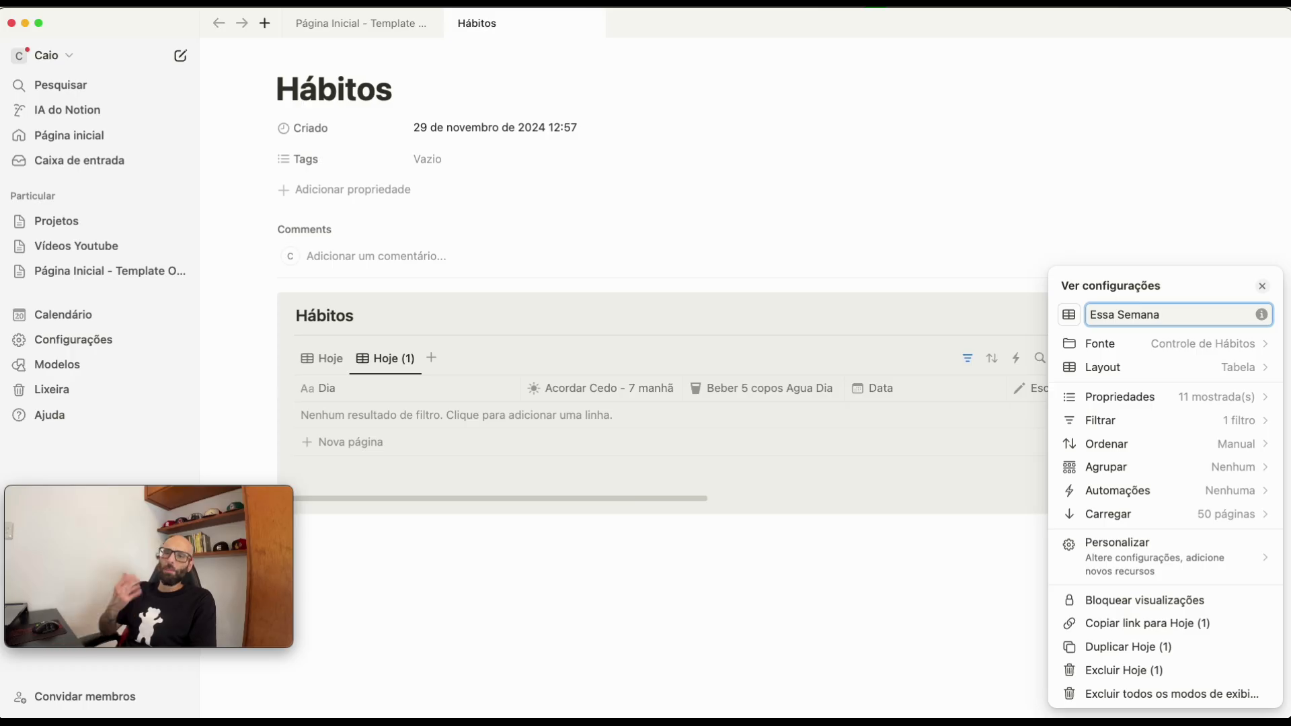
- Change the Data filter of the Essa Semana view to Este(a) semana, relative to today
click(1200, 424)
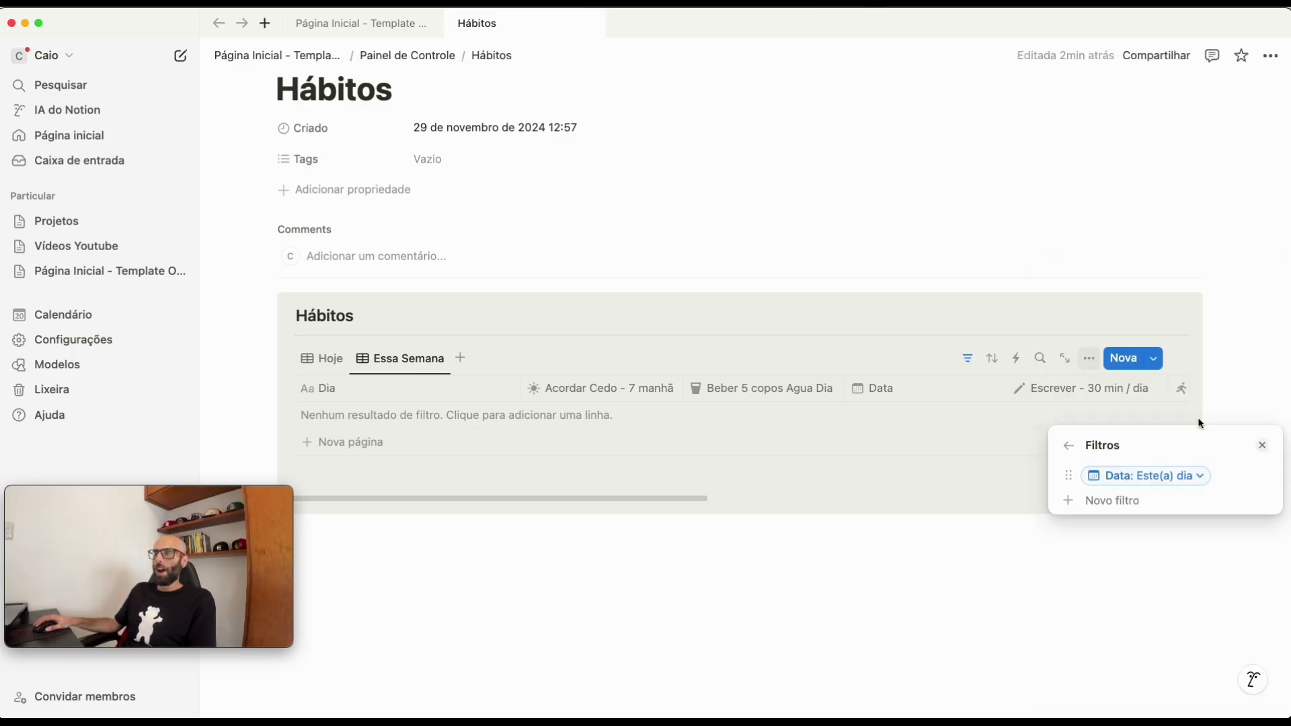
click(1152, 480)
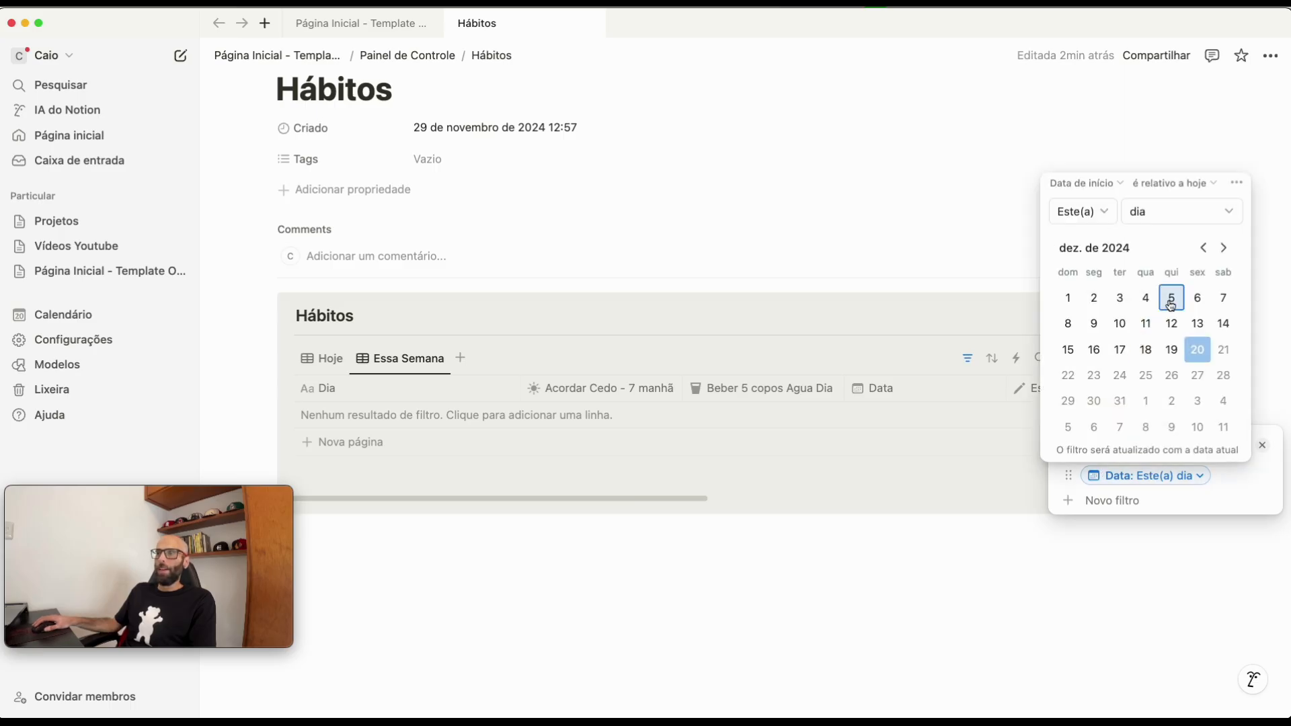
click(1171, 227)
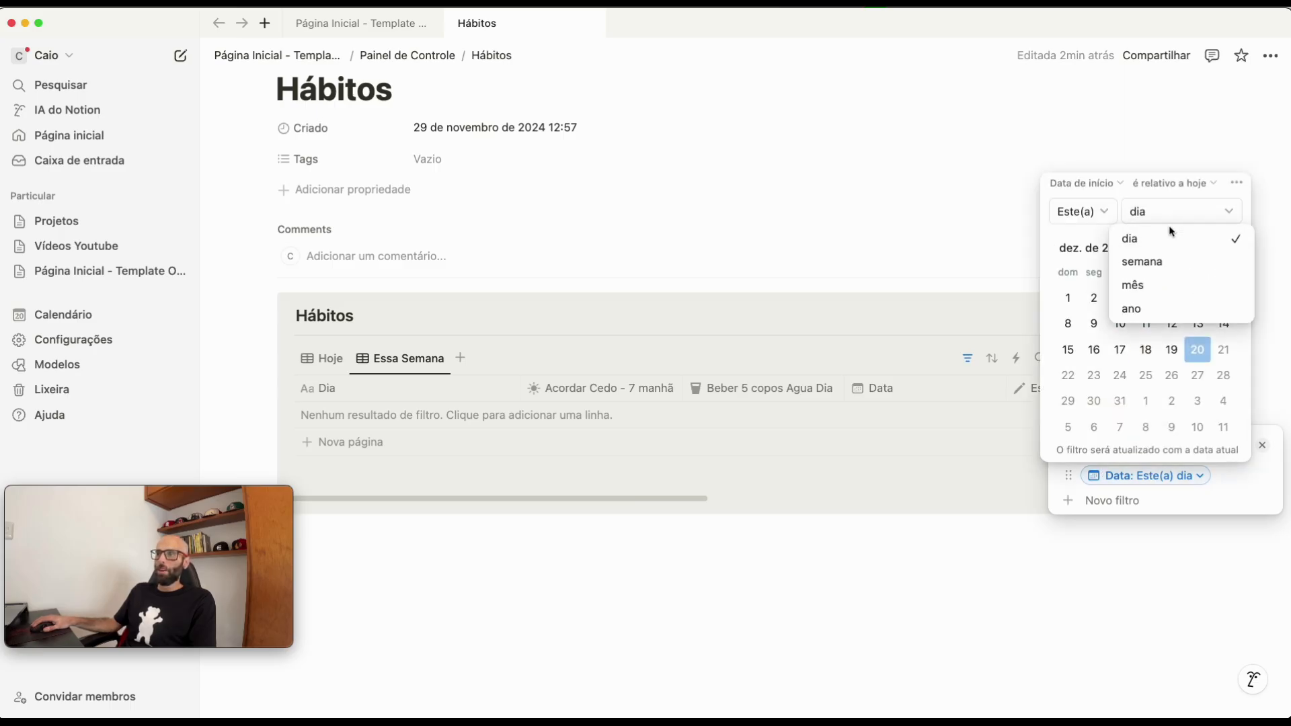
click(1148, 272)
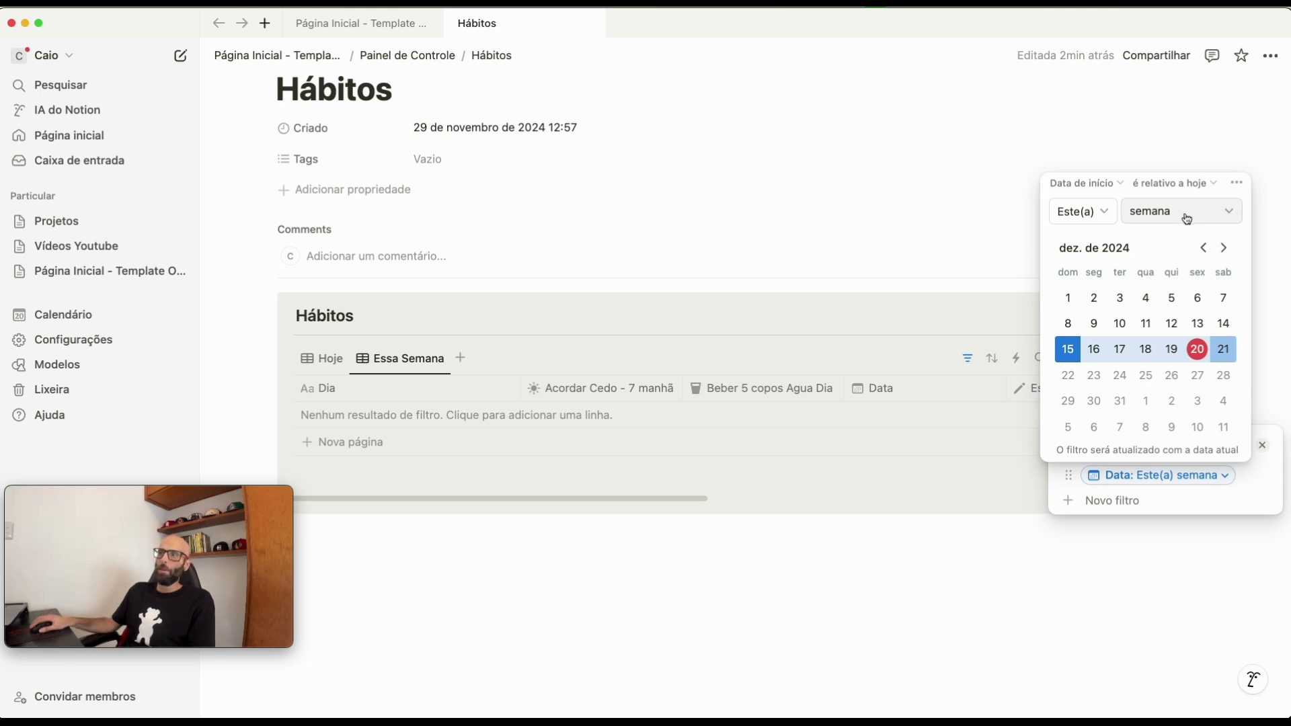
click(796, 565)
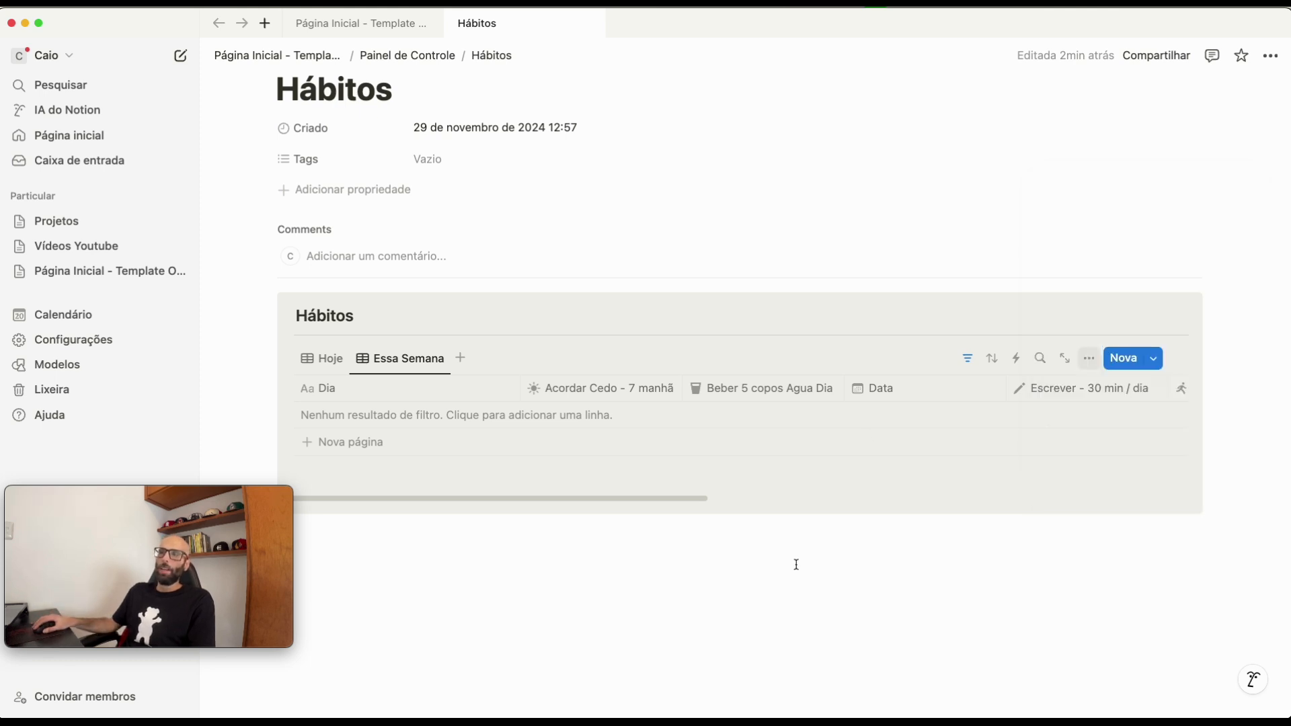
- Duplicate the Essa Semana view and name the copy "Esse Mês"
click(397, 367)
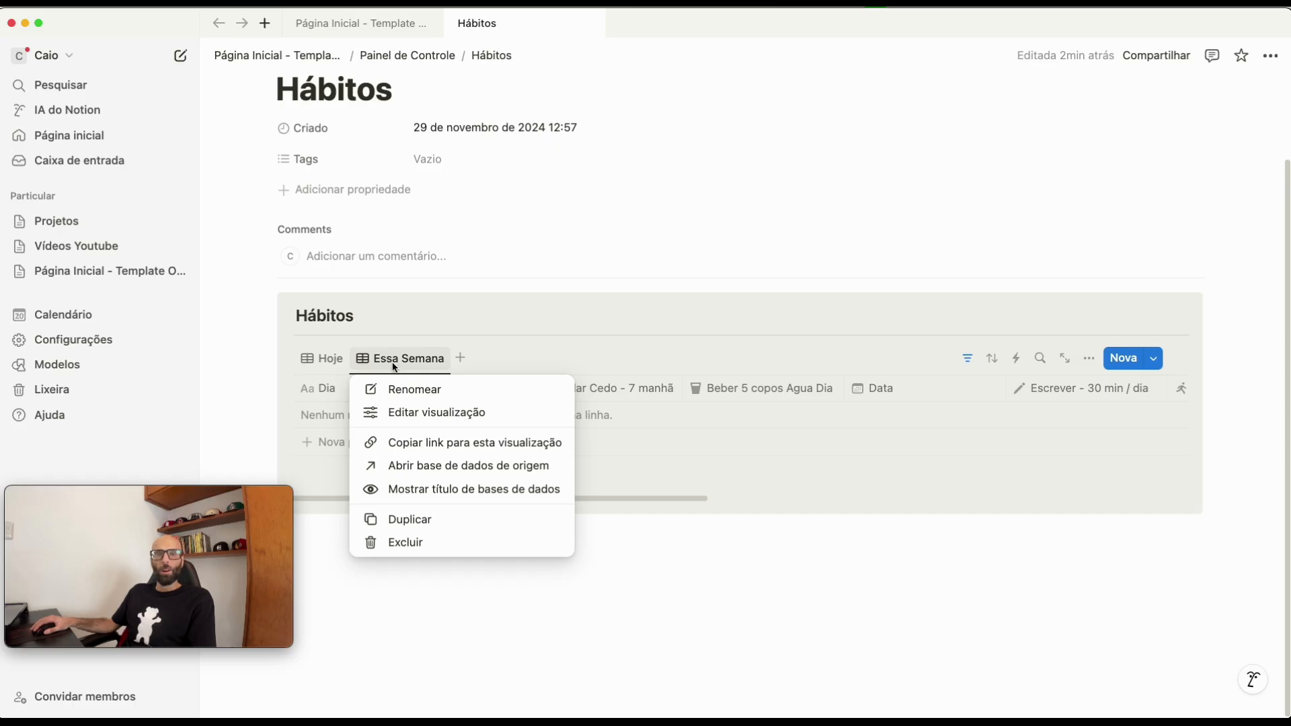
click(415, 521)
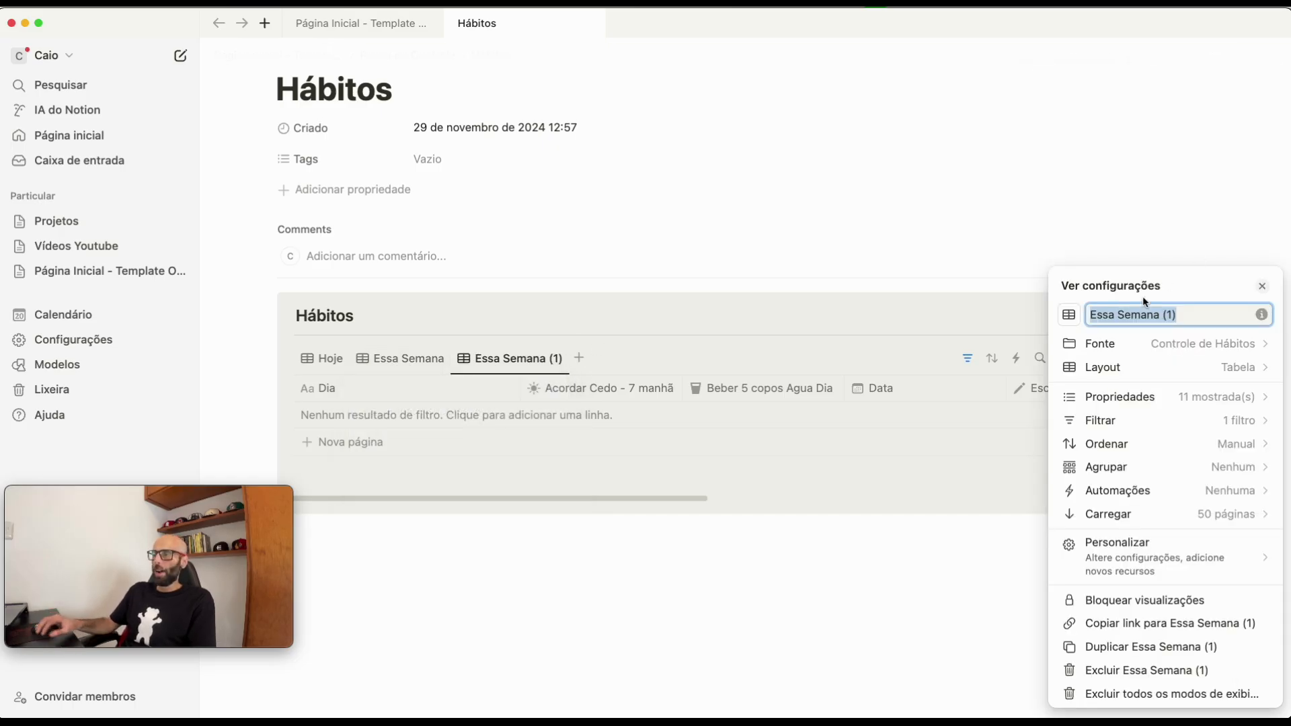
text(Esse Mês)
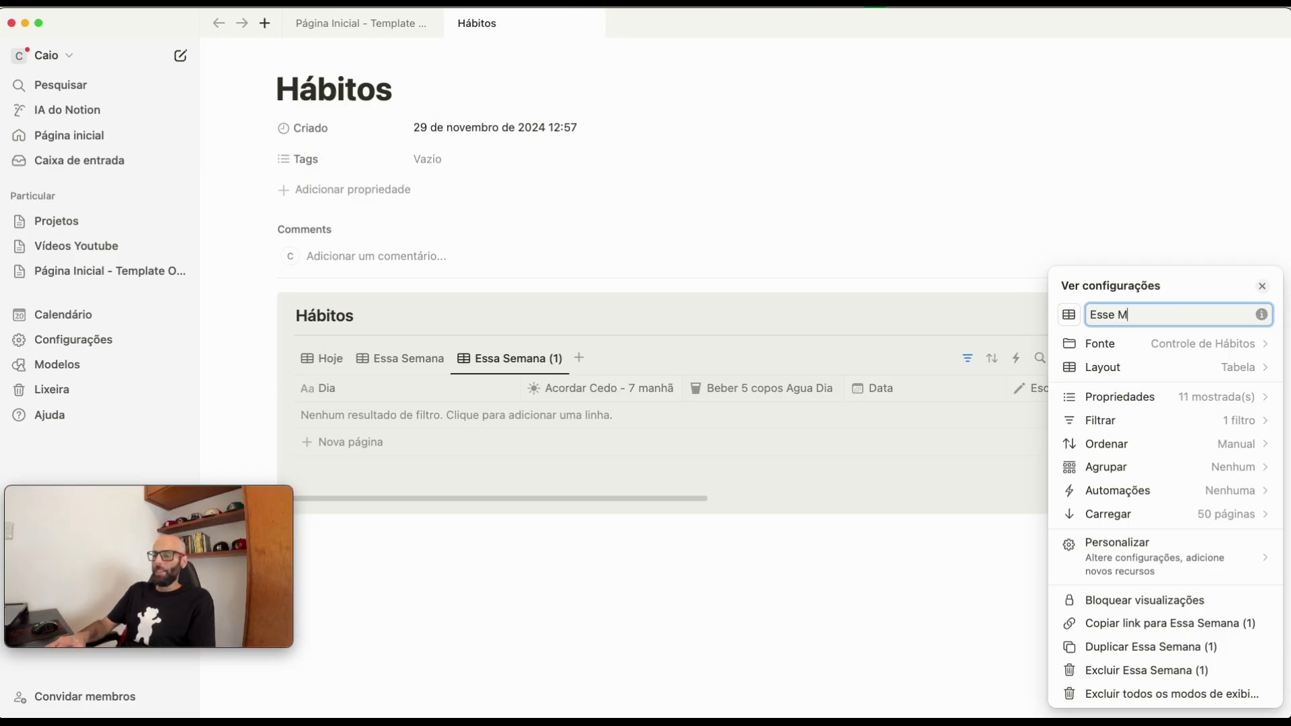
- Change the Data filter of the Esse Mês view to Este(a) mês, relative to today
click(1201, 422)
click(1173, 475)
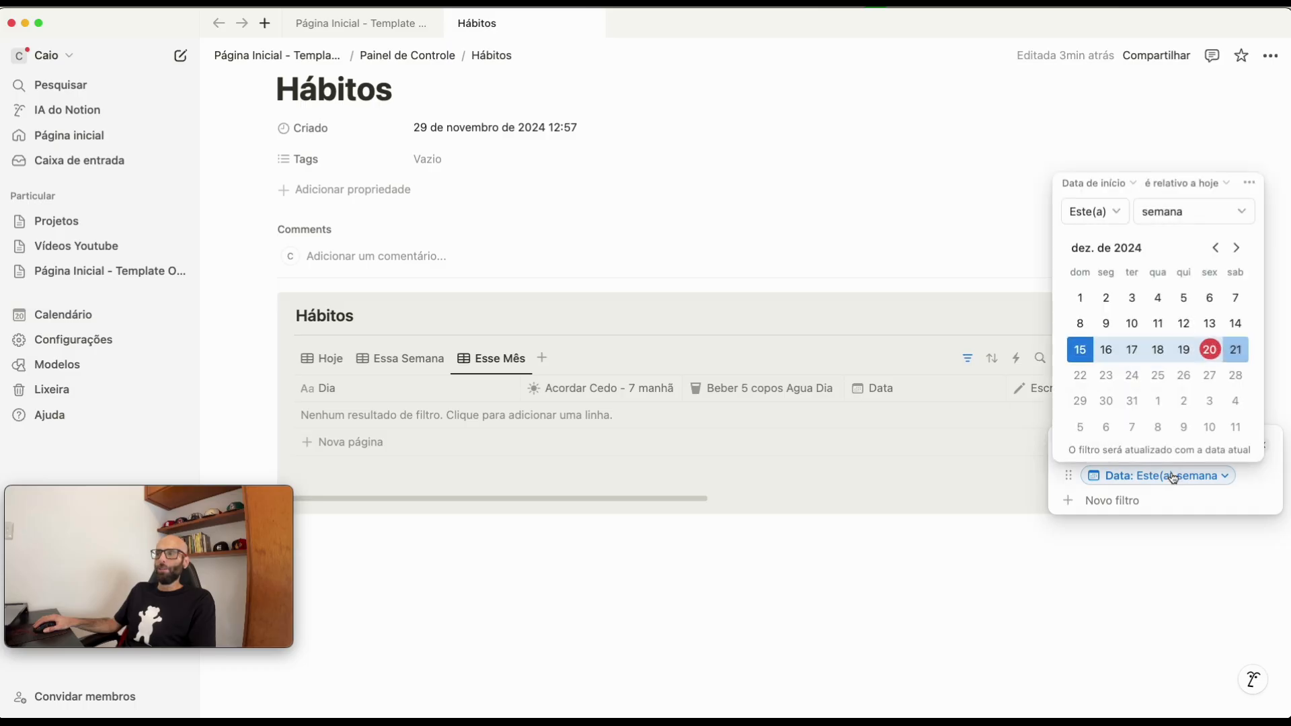
click(1189, 213)
click(1160, 286)
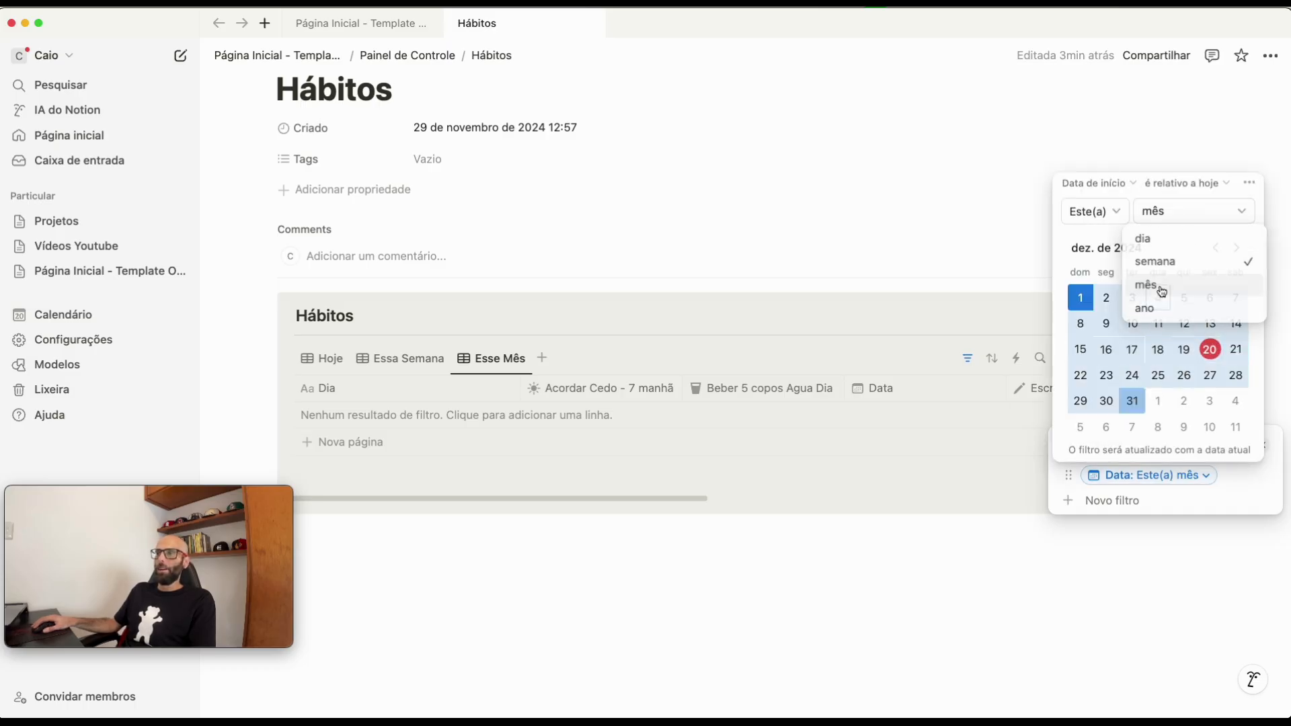
click(693, 586)
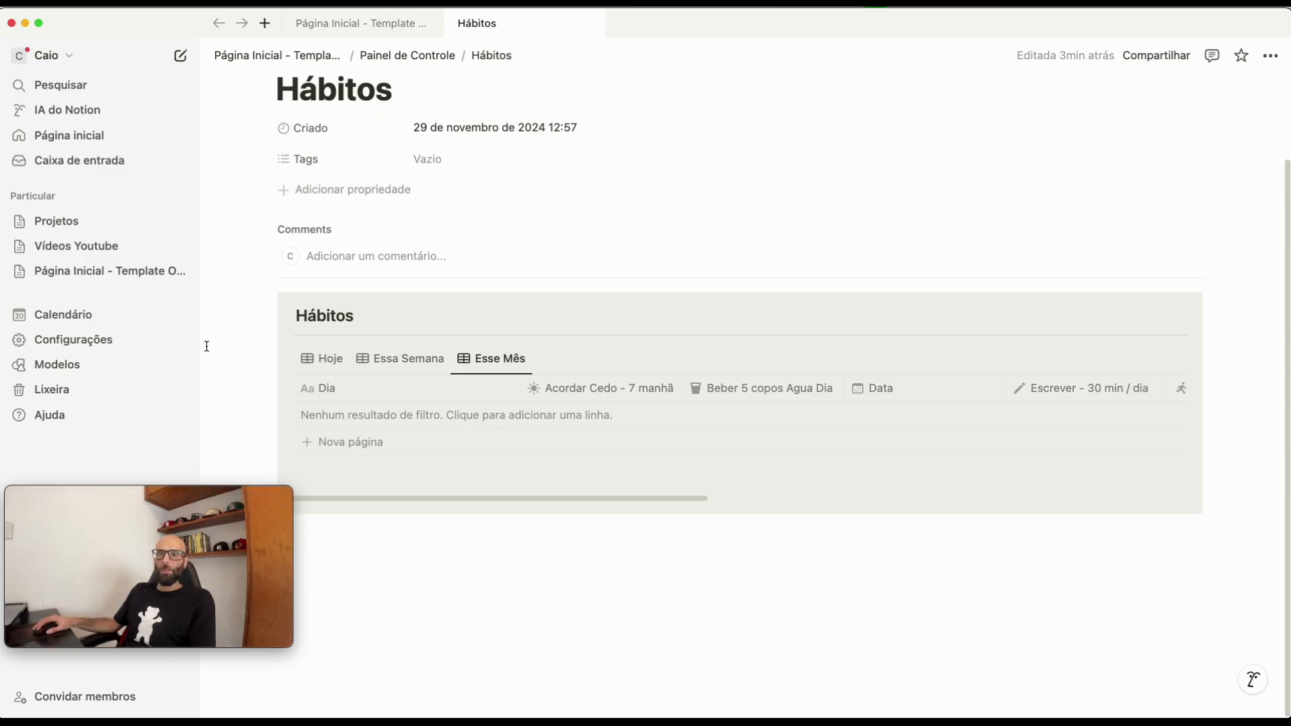
- Add a new entry in the Esse Mês view and move the Data column ahead of Dia
click(657, 411)
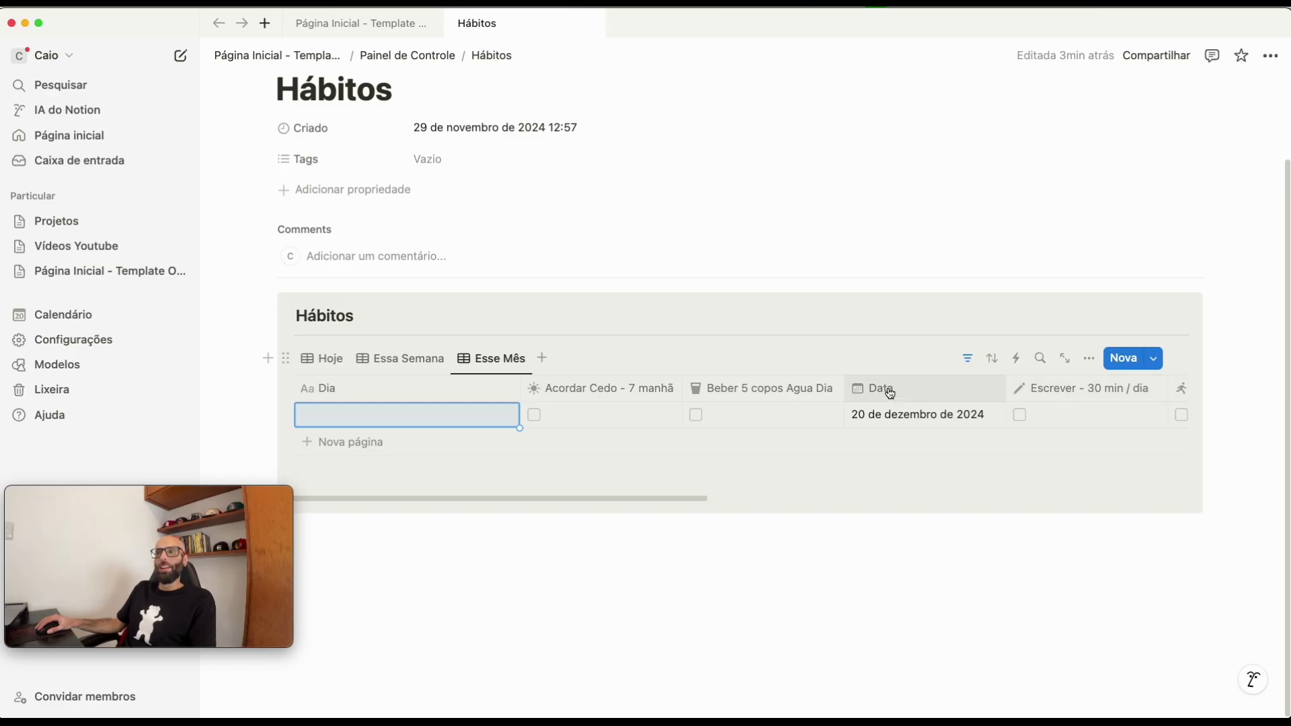
drag(889, 393, 334, 385)
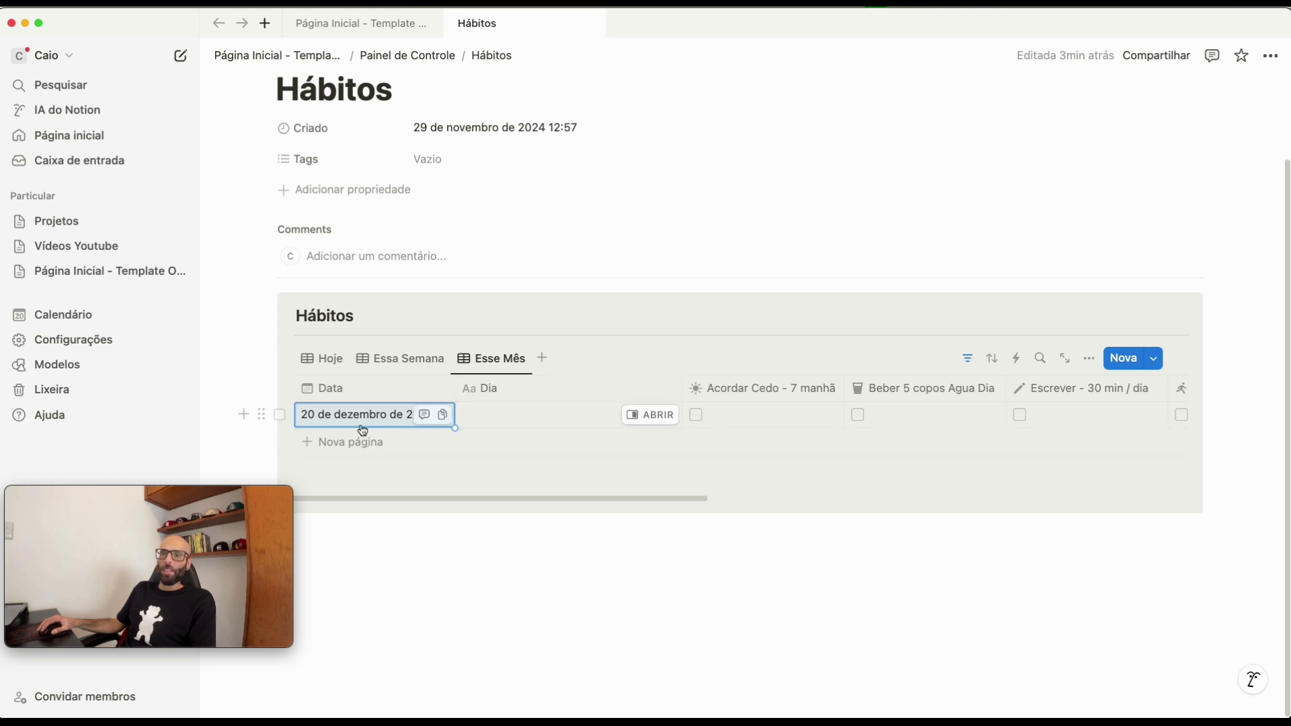
click(335, 444)
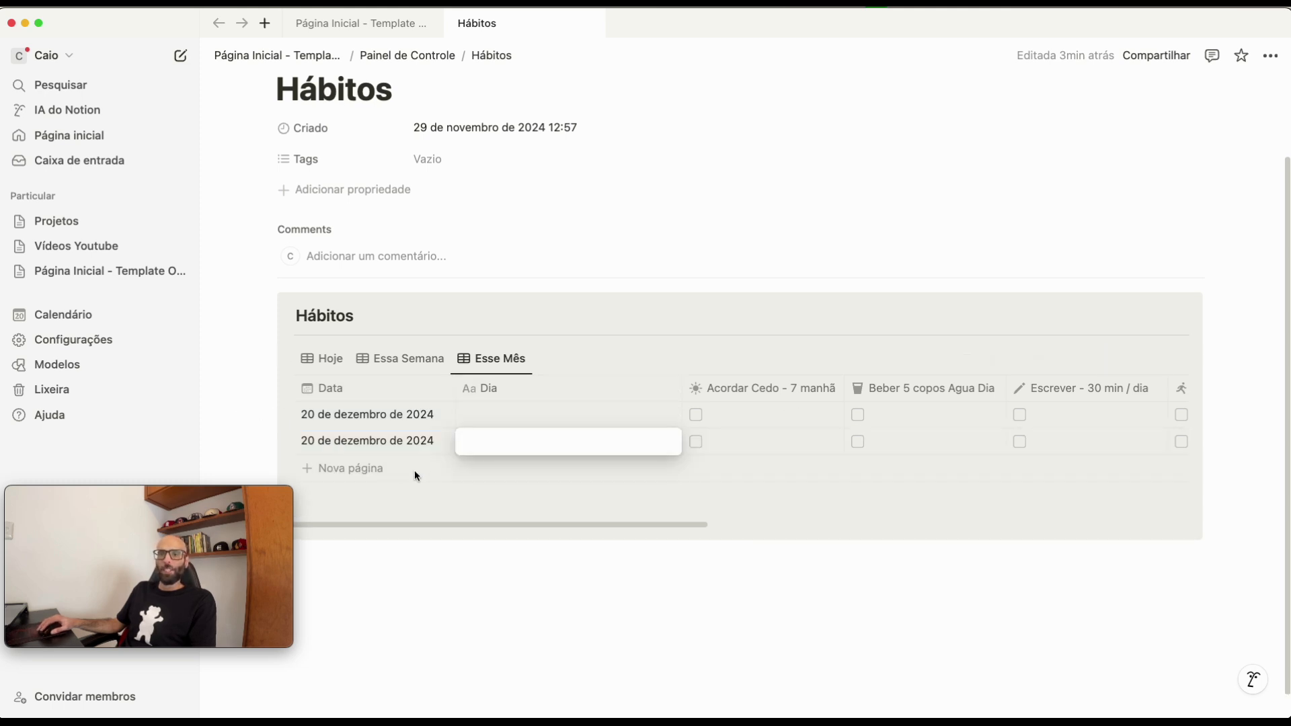
key(Escape)
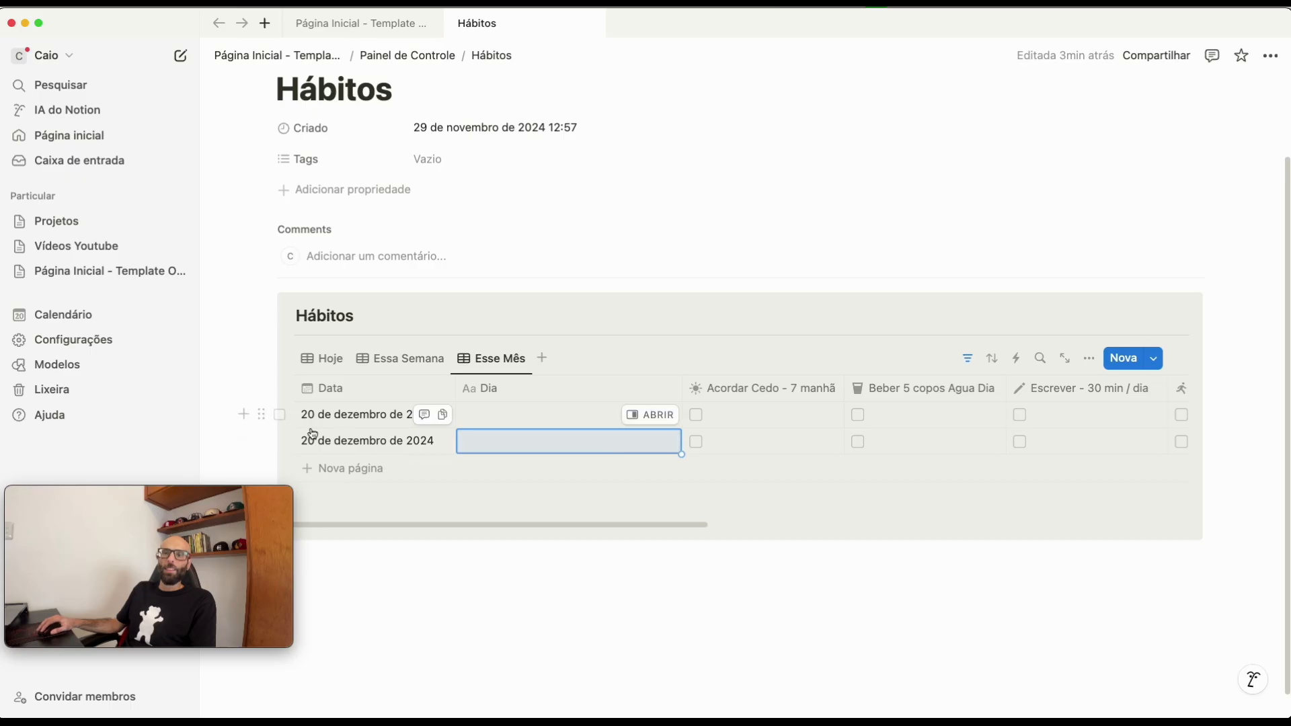
key(BackSpace)
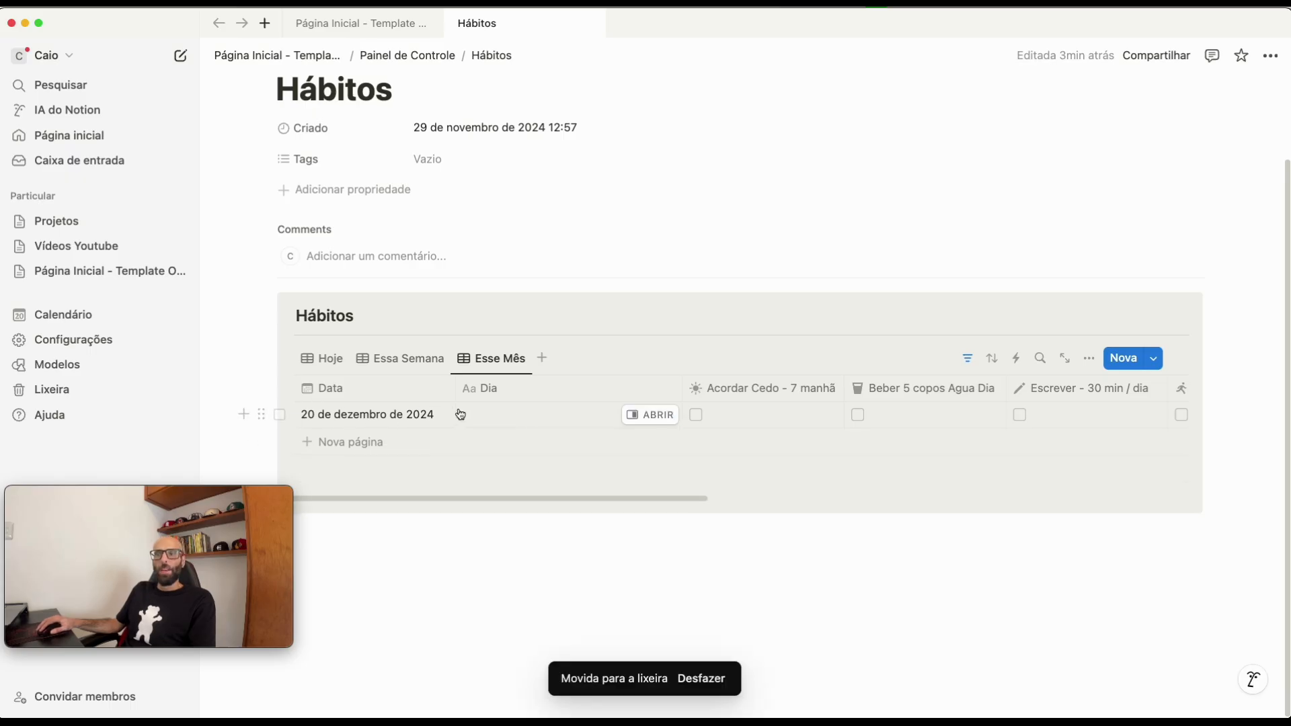
- Enter "Sexta-Feira" as the Dia of the 20 de dezembro de 2024 entry
click(513, 418)
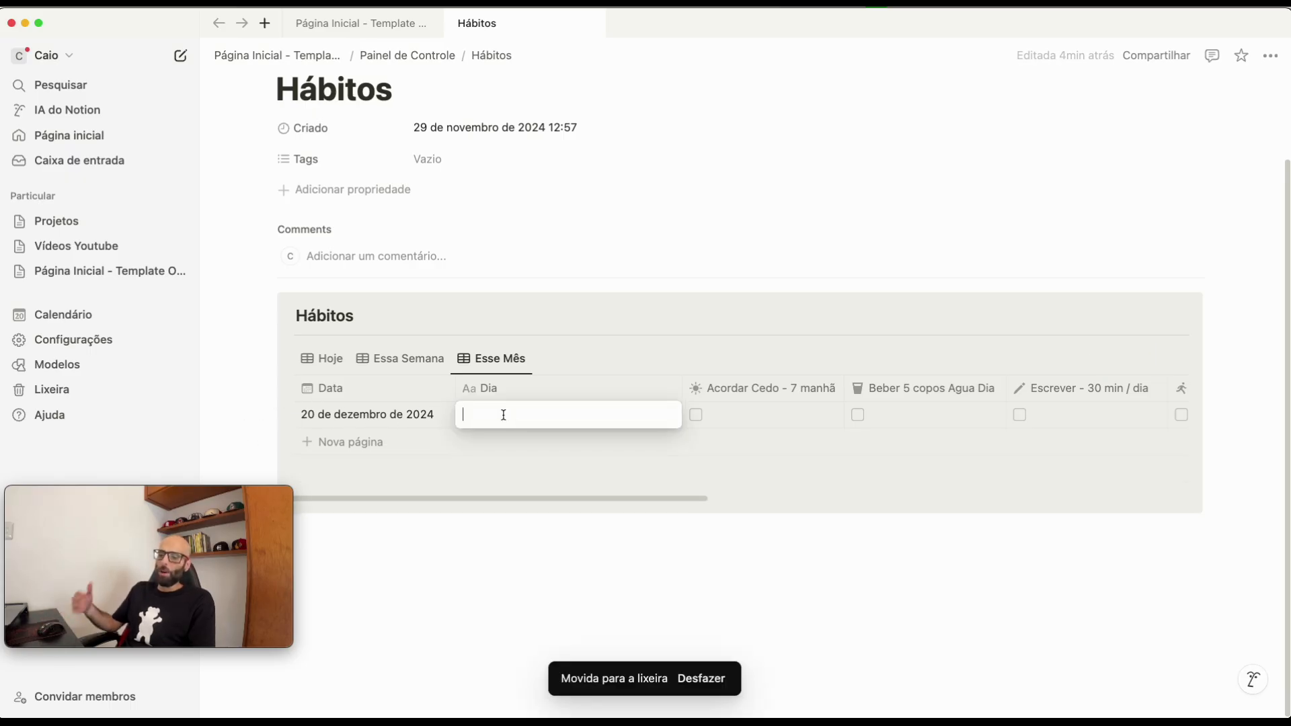
text(S)
key(BackSpace)
text(Sexta-Feira)
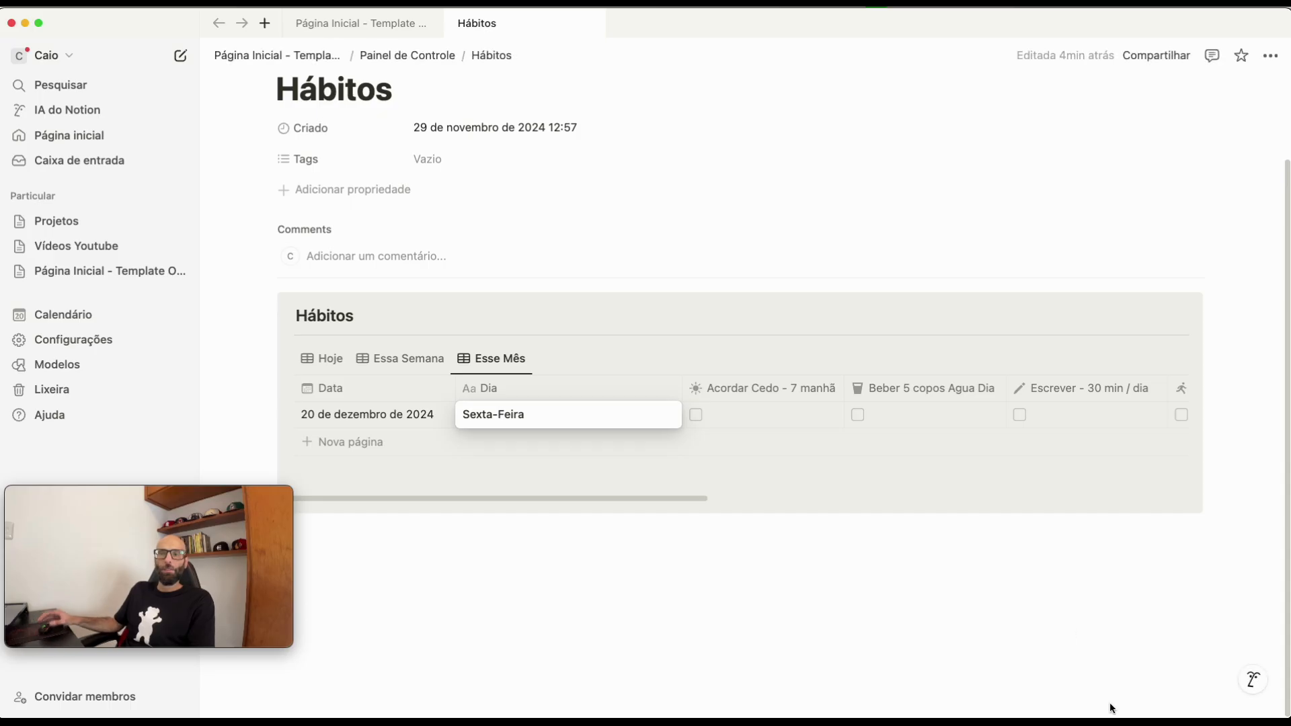
key(Escape)
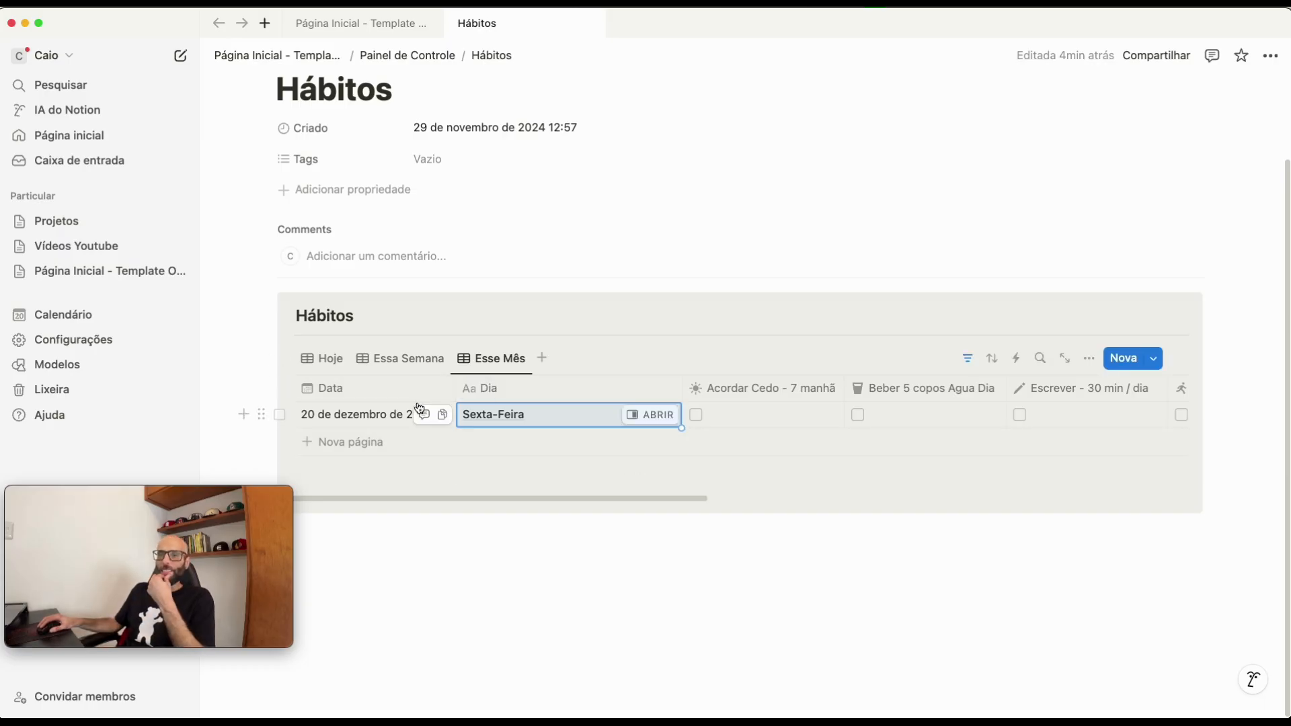
- Move the Data column ahead of Dia in both the Hoje and Essa Semana views
click(325, 360)
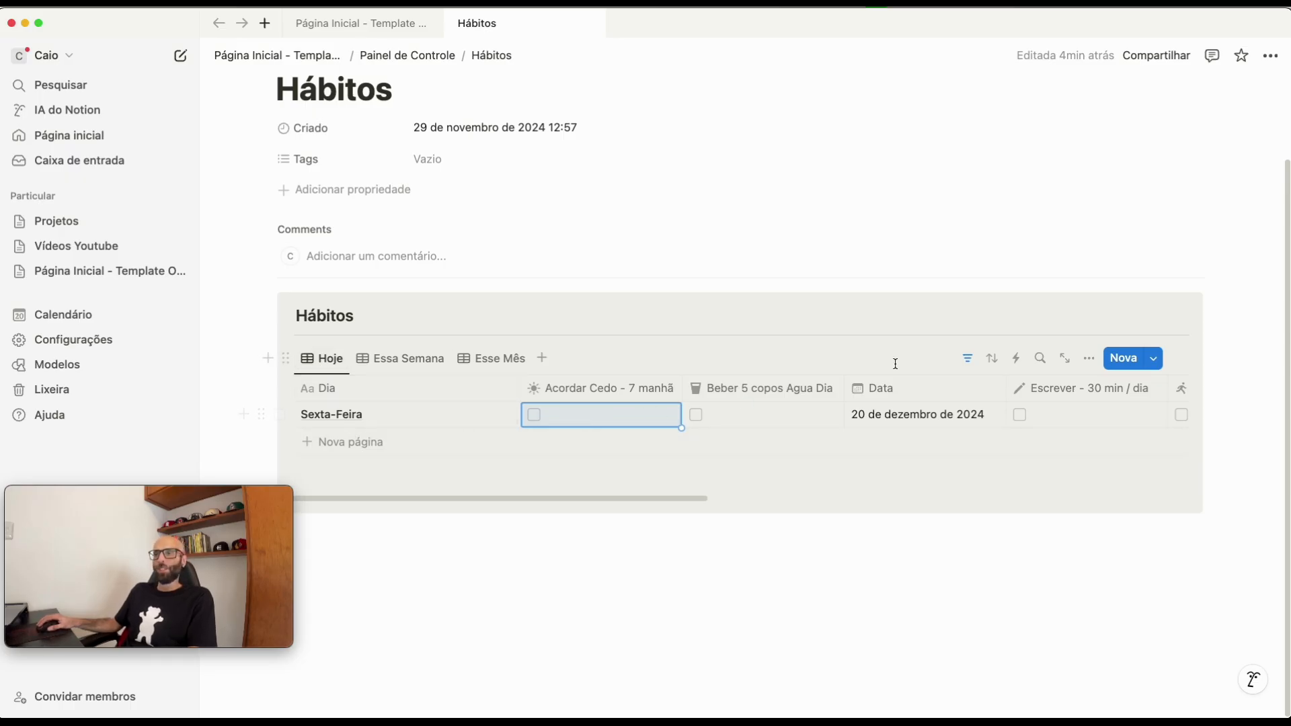
drag(897, 399, 323, 397)
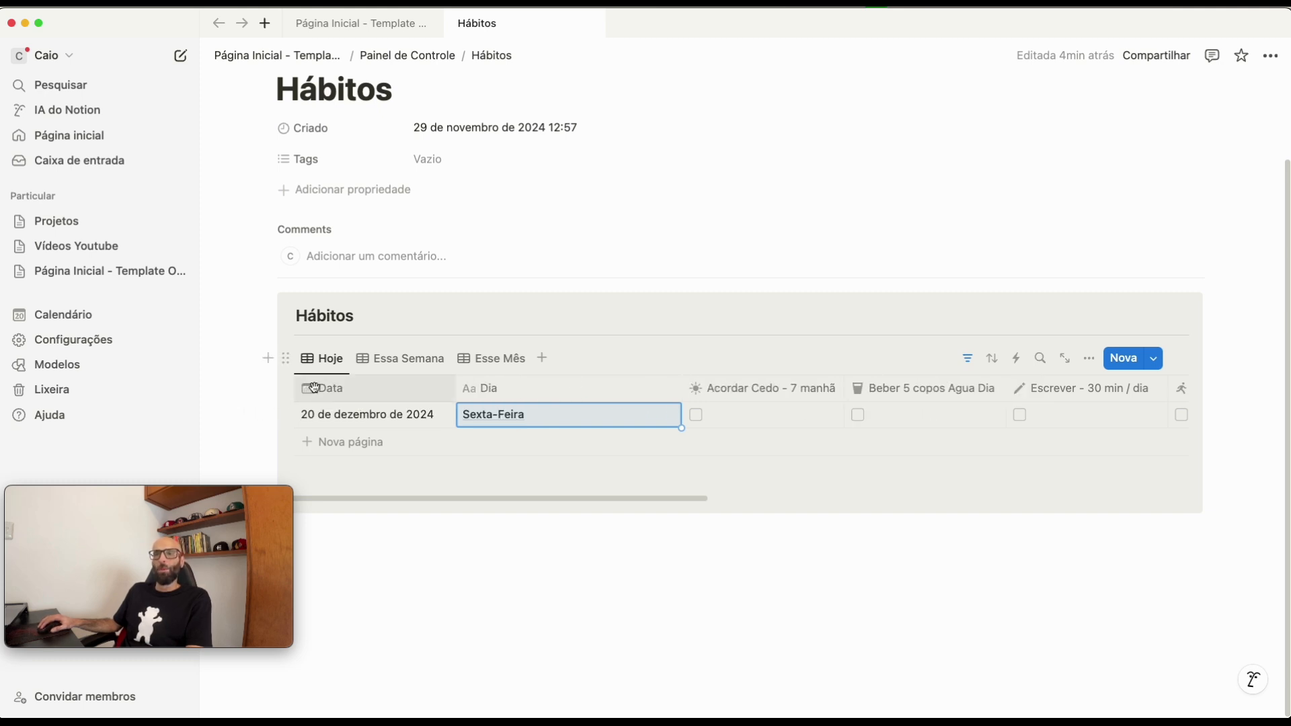
click(397, 360)
drag(874, 388, 384, 387)
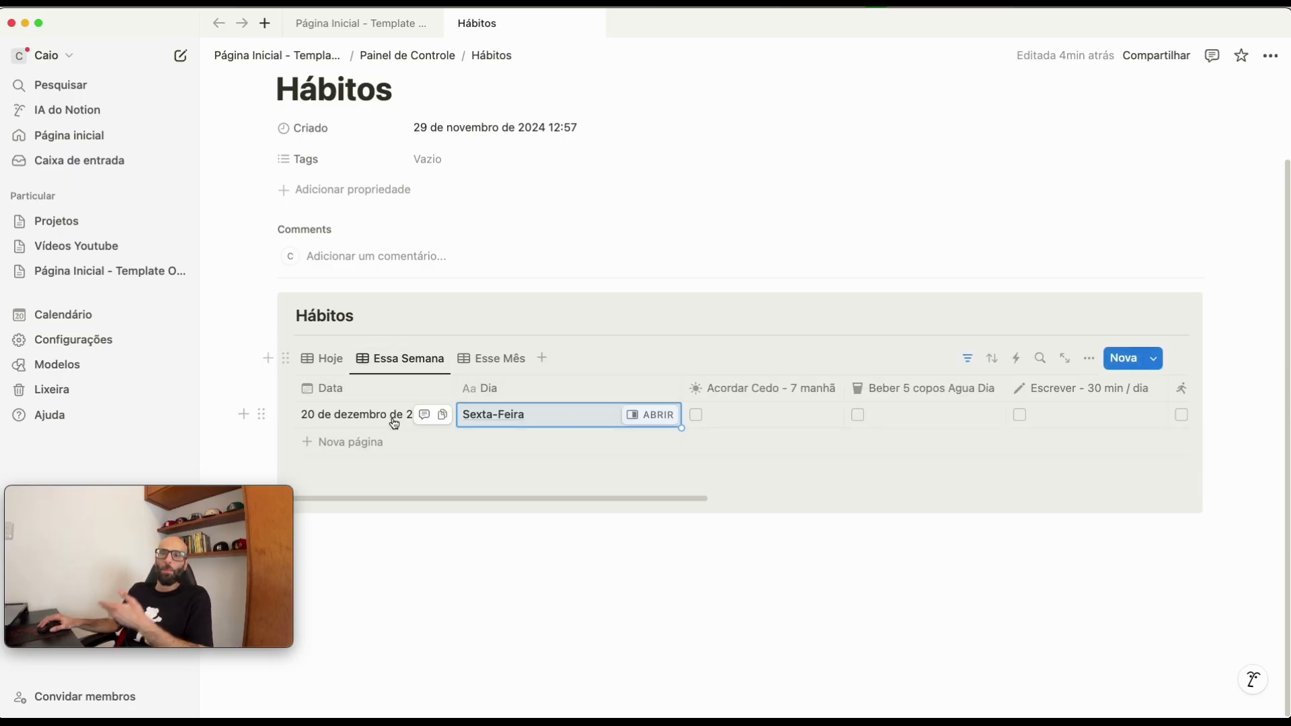
- Add a test entry in the Hoje view and set its Data to 30/12/2024
click(324, 360)
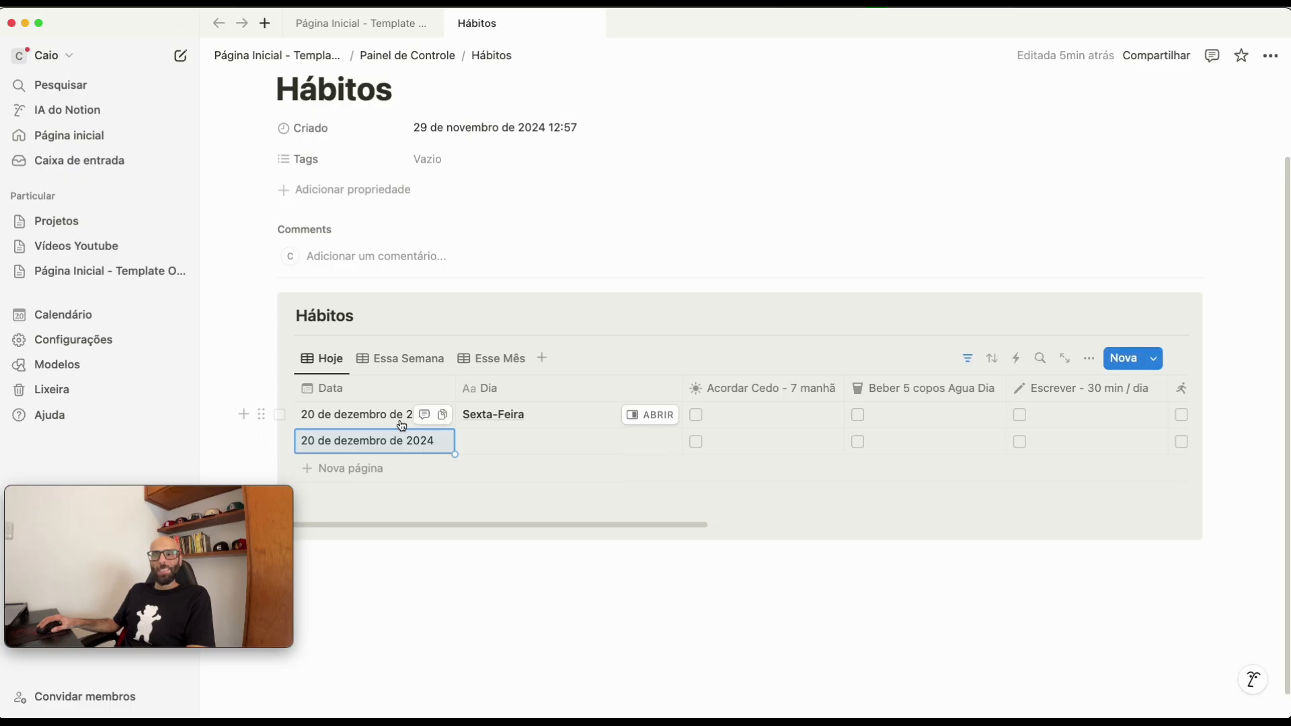
click(323, 448)
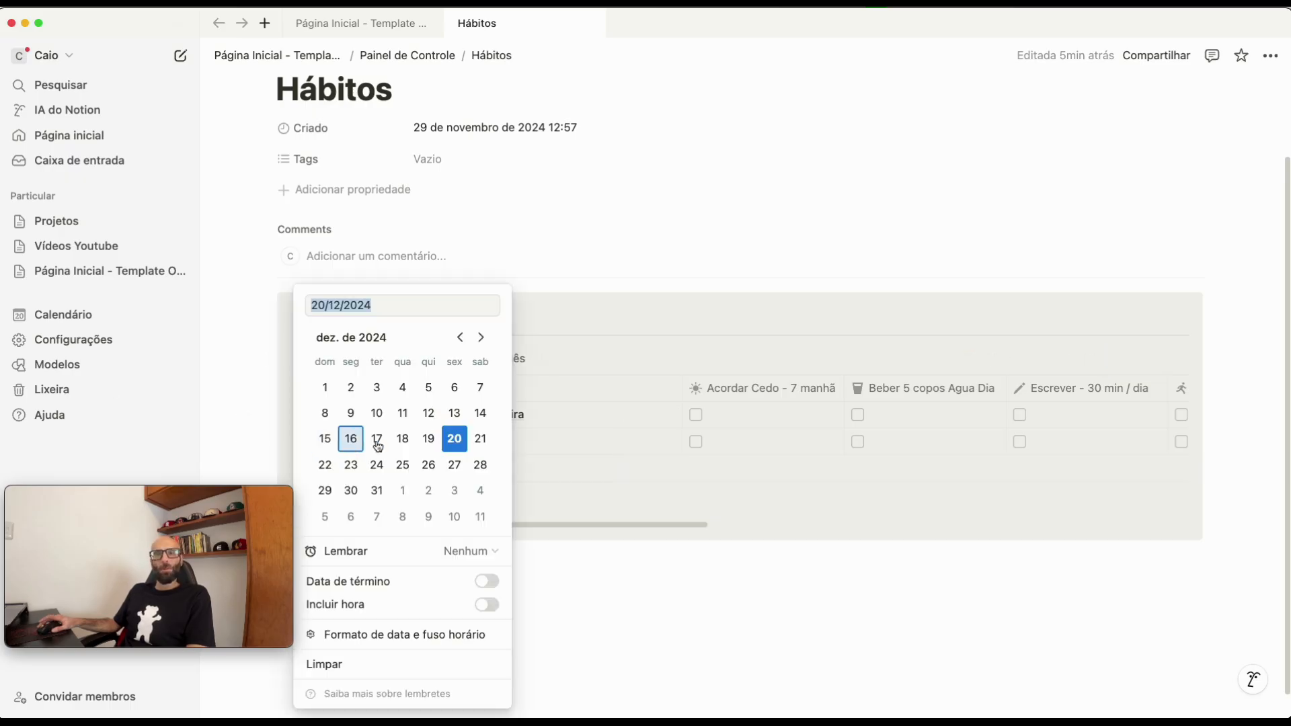
click(352, 495)
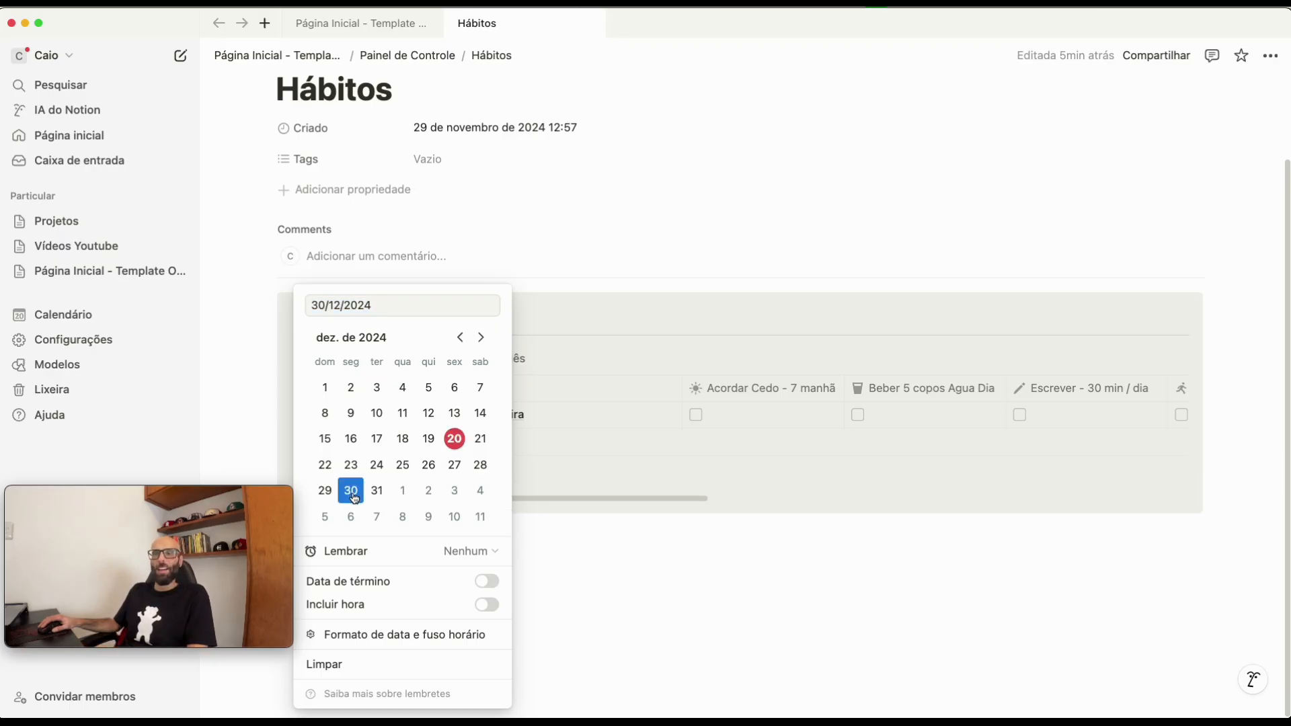
click(575, 241)
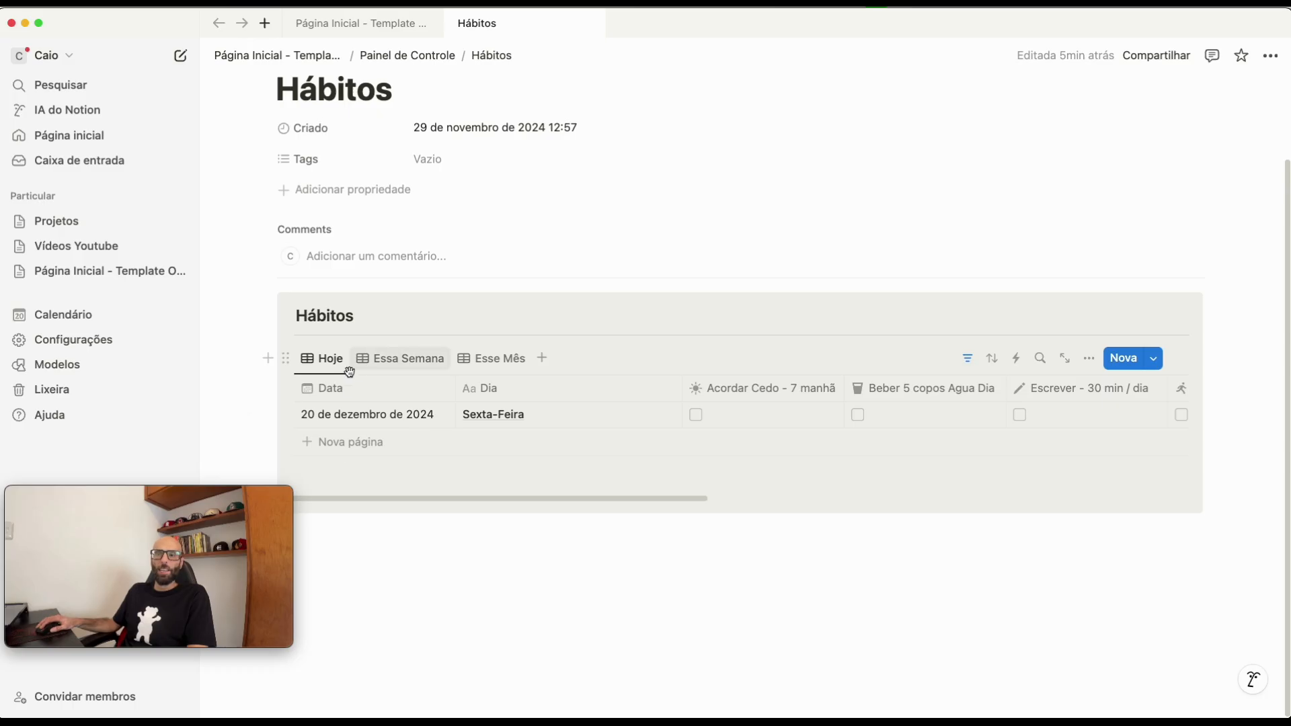
- Check which entries the Essa Semana and Esse Mês views list, and return to the Hoje view
click(407, 358)
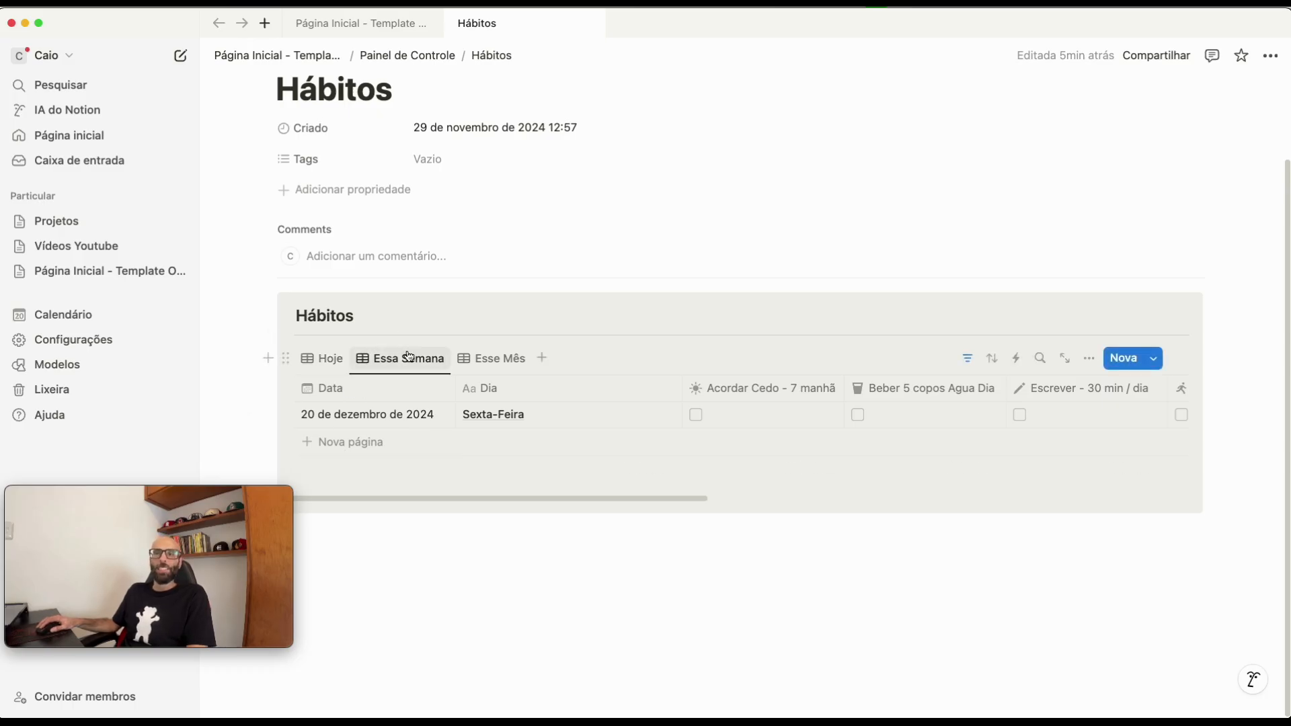
click(486, 358)
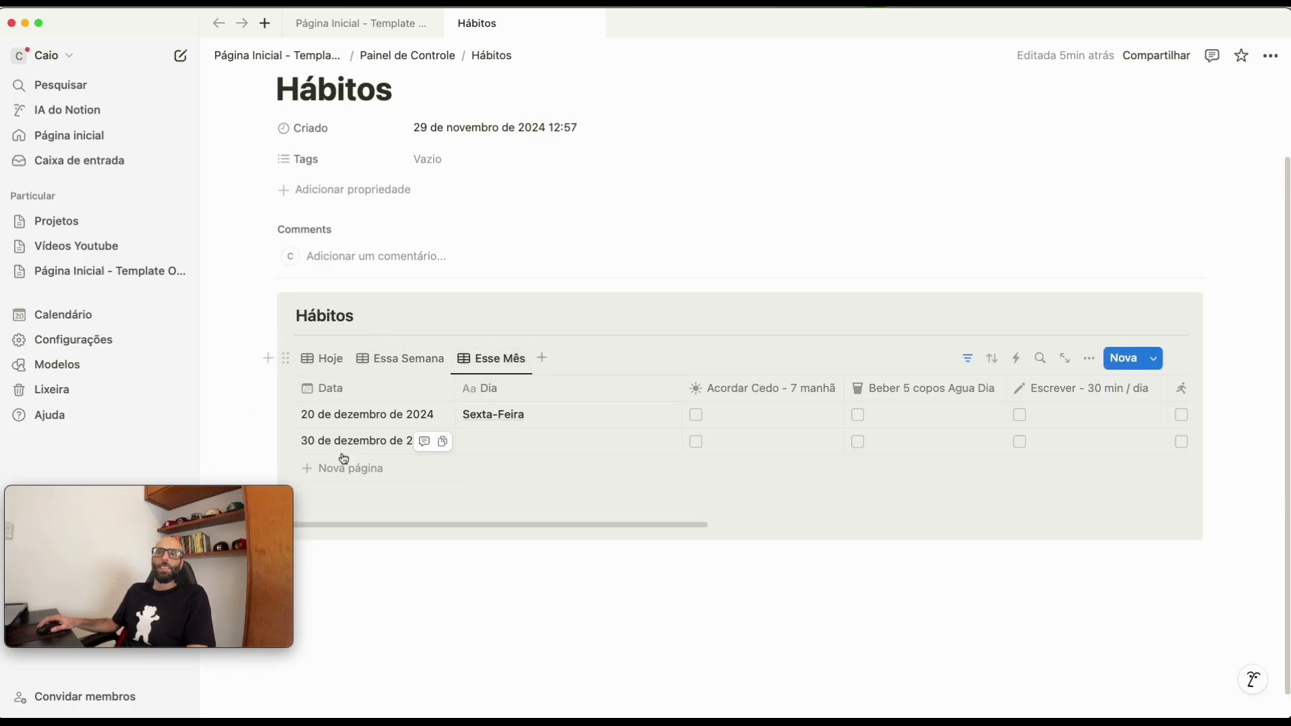
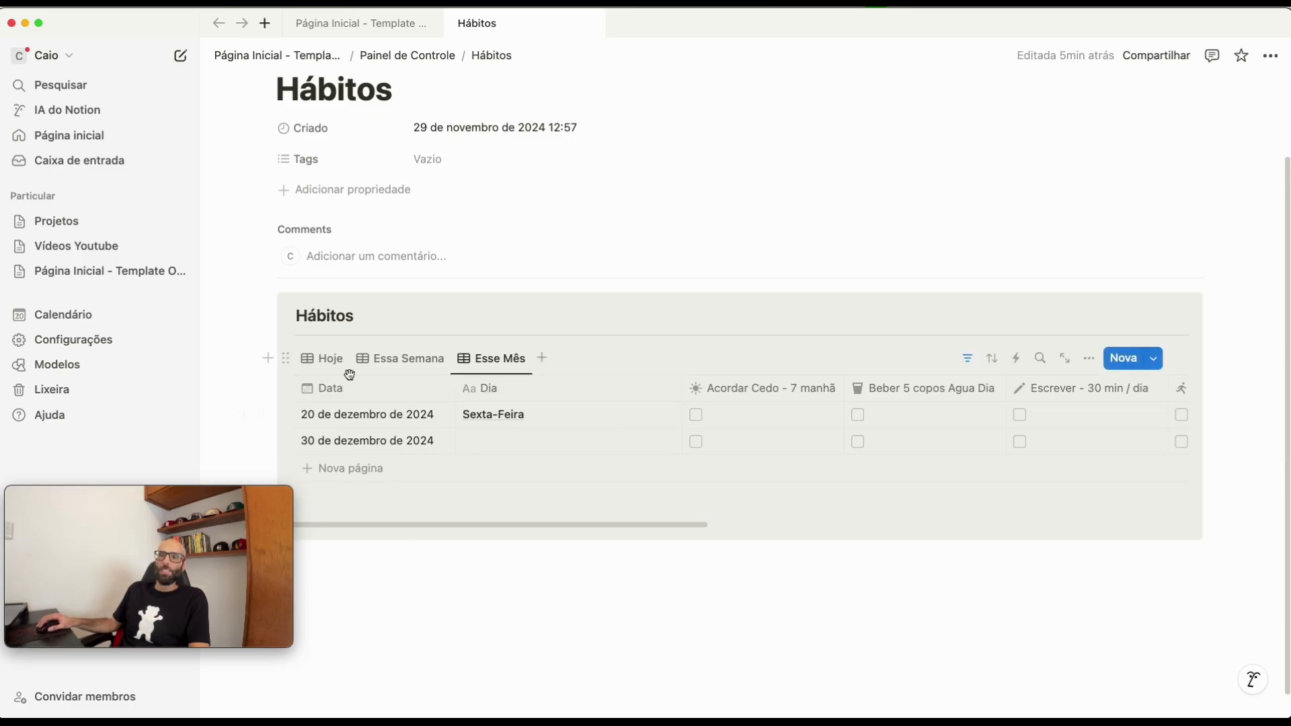
scroll(536, 398, down, 1)
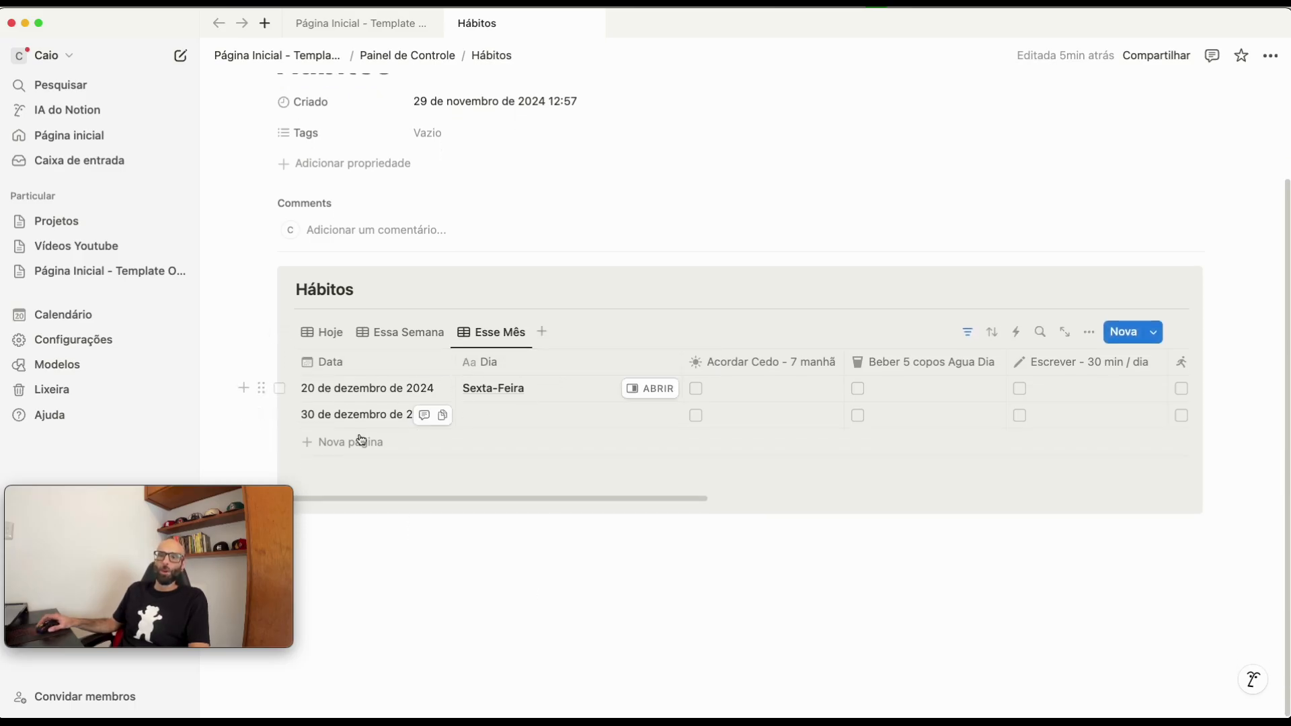
click(330, 335)
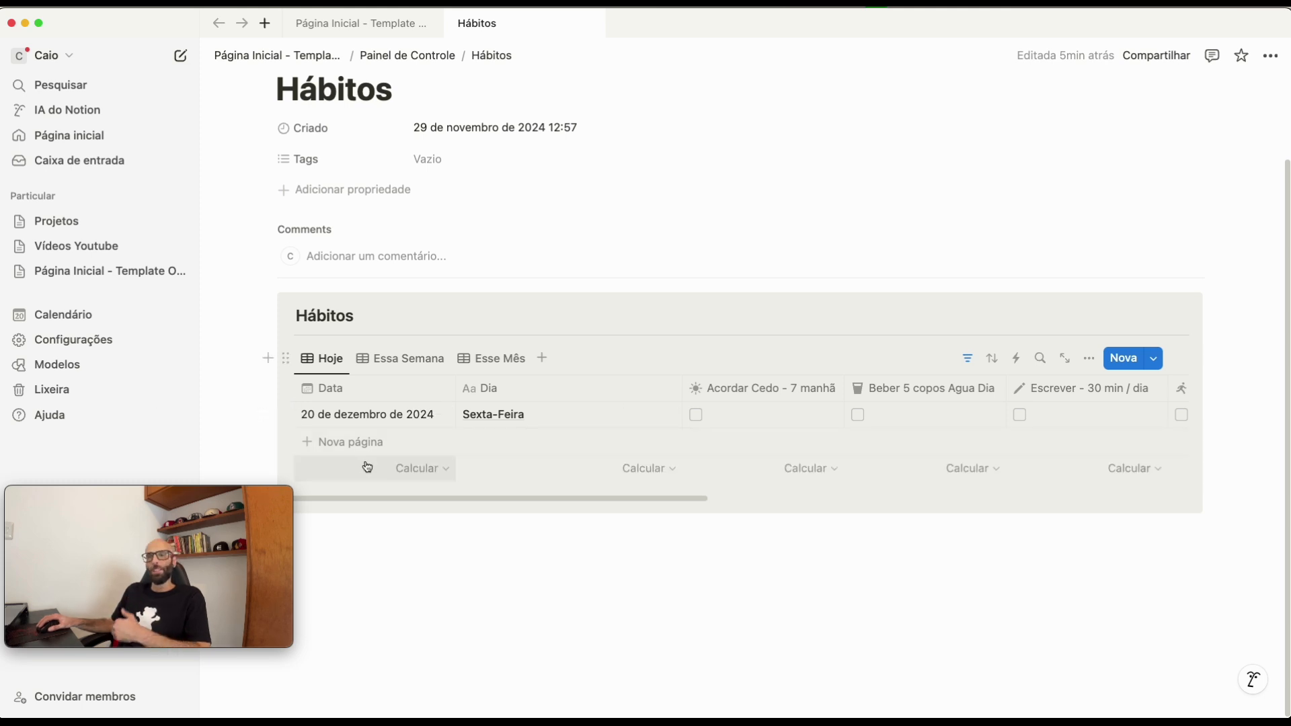
- Add an entry in the Hoje view, set its Data to 21 de dezembro de 2024, and open the Essa Semana view
drag(556, 502, 1027, 504)
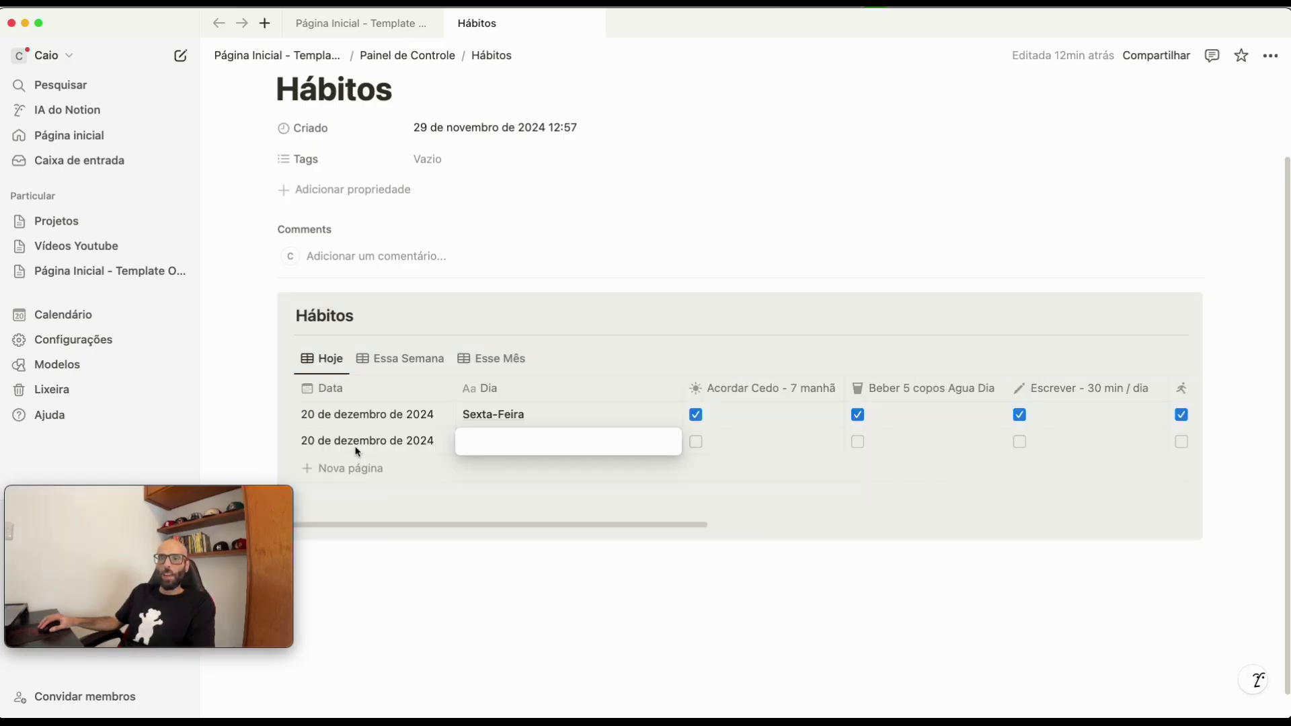
click(358, 448)
click(361, 445)
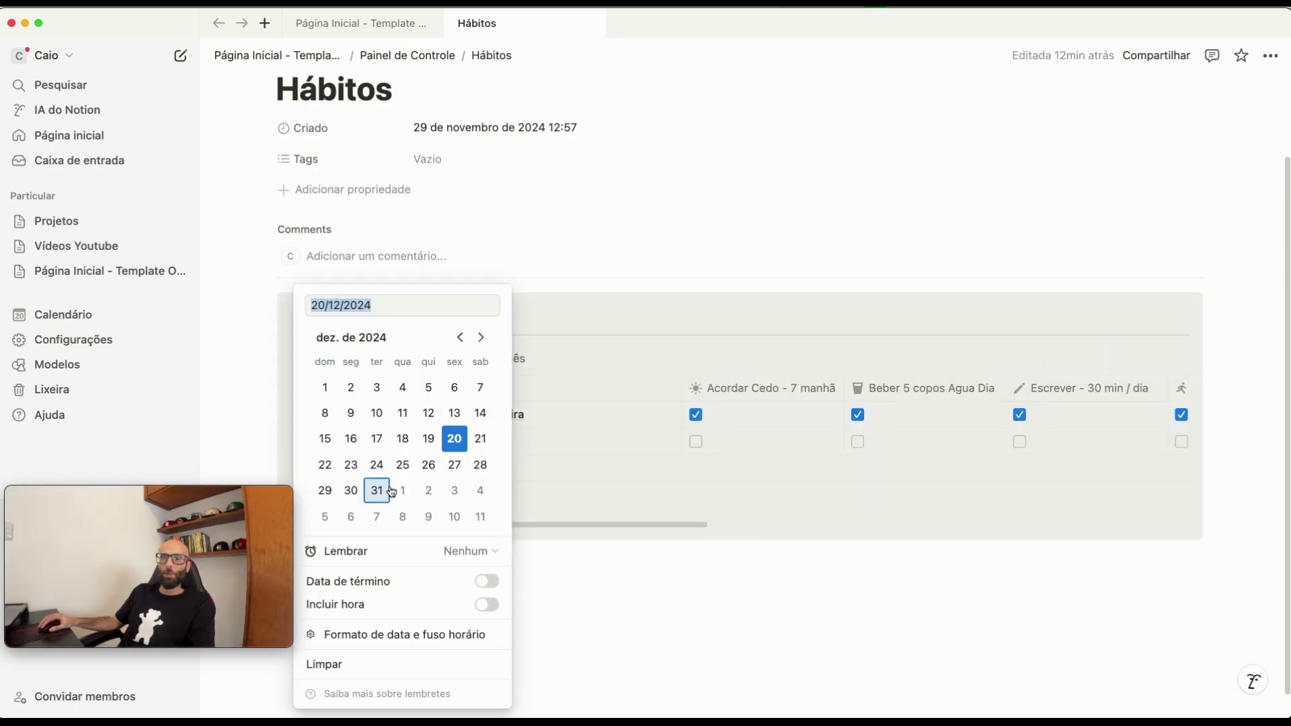
click(480, 440)
click(573, 496)
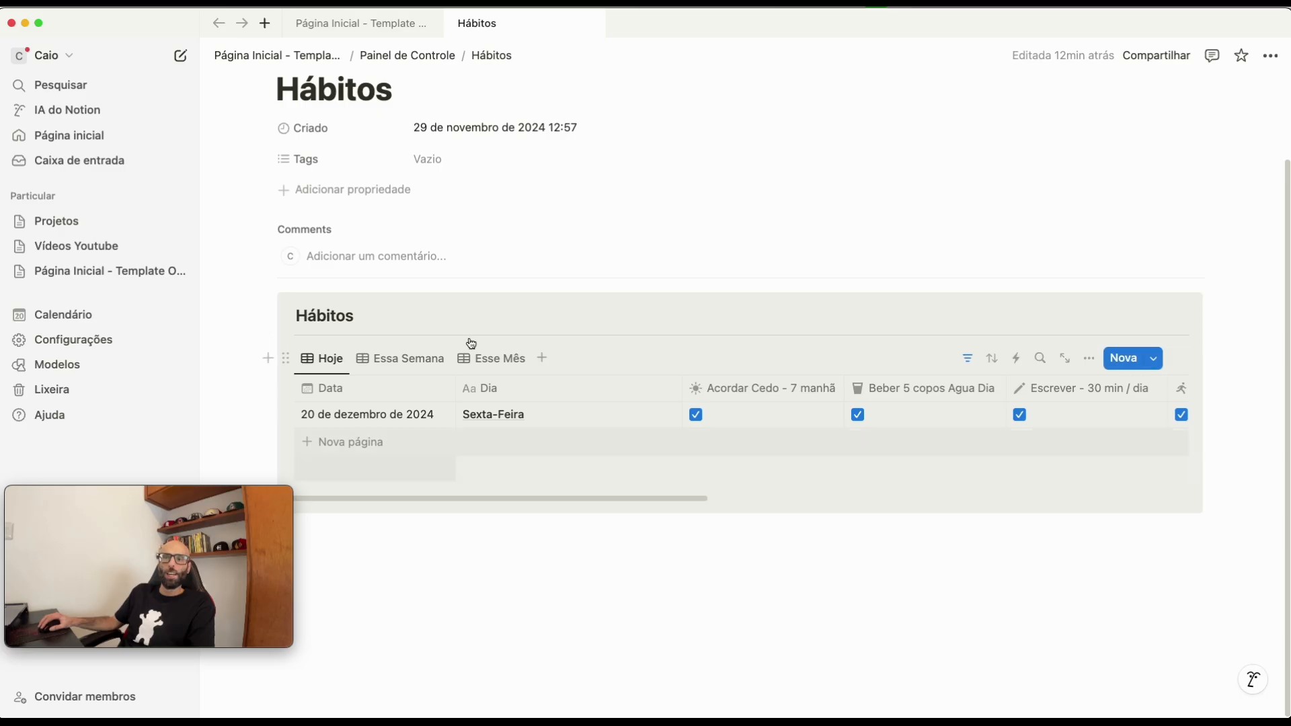
click(400, 363)
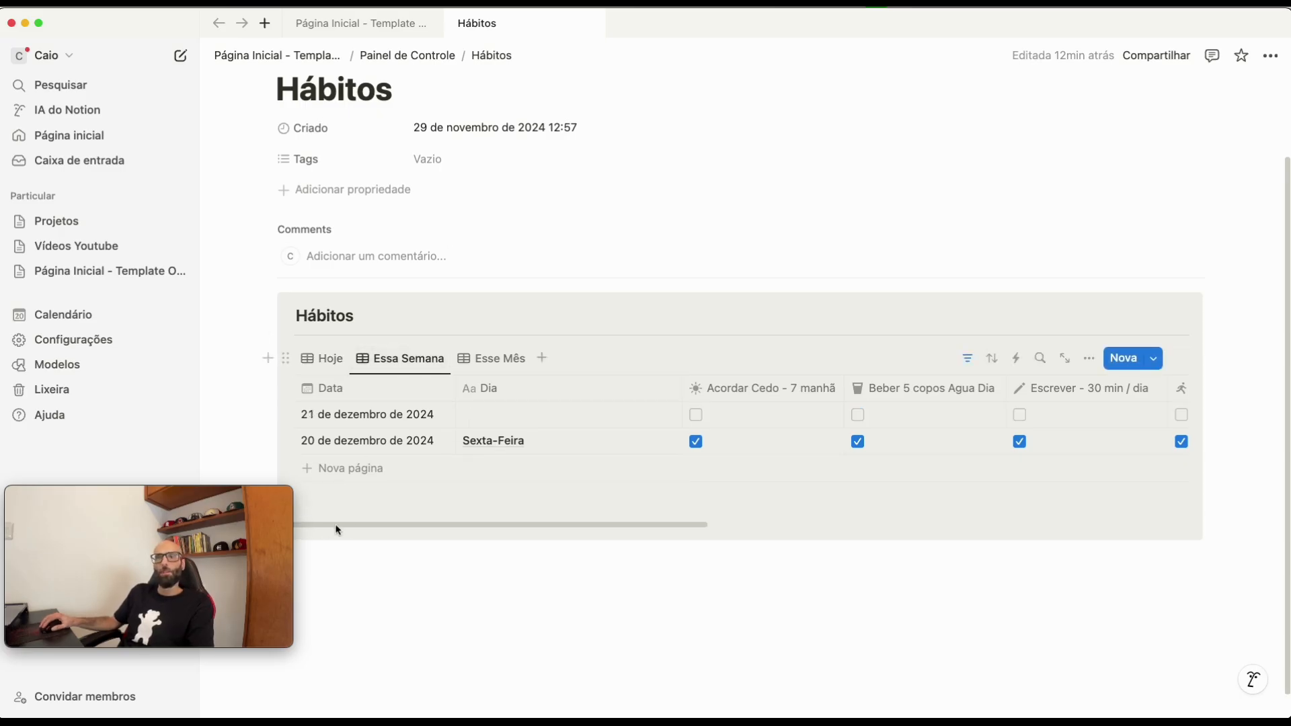
- Name the 21 de dezembro de 2024 entry Sábado and tick its Acordar Cedo, Beber 5 copos Agua and Escrever habits
click(507, 415)
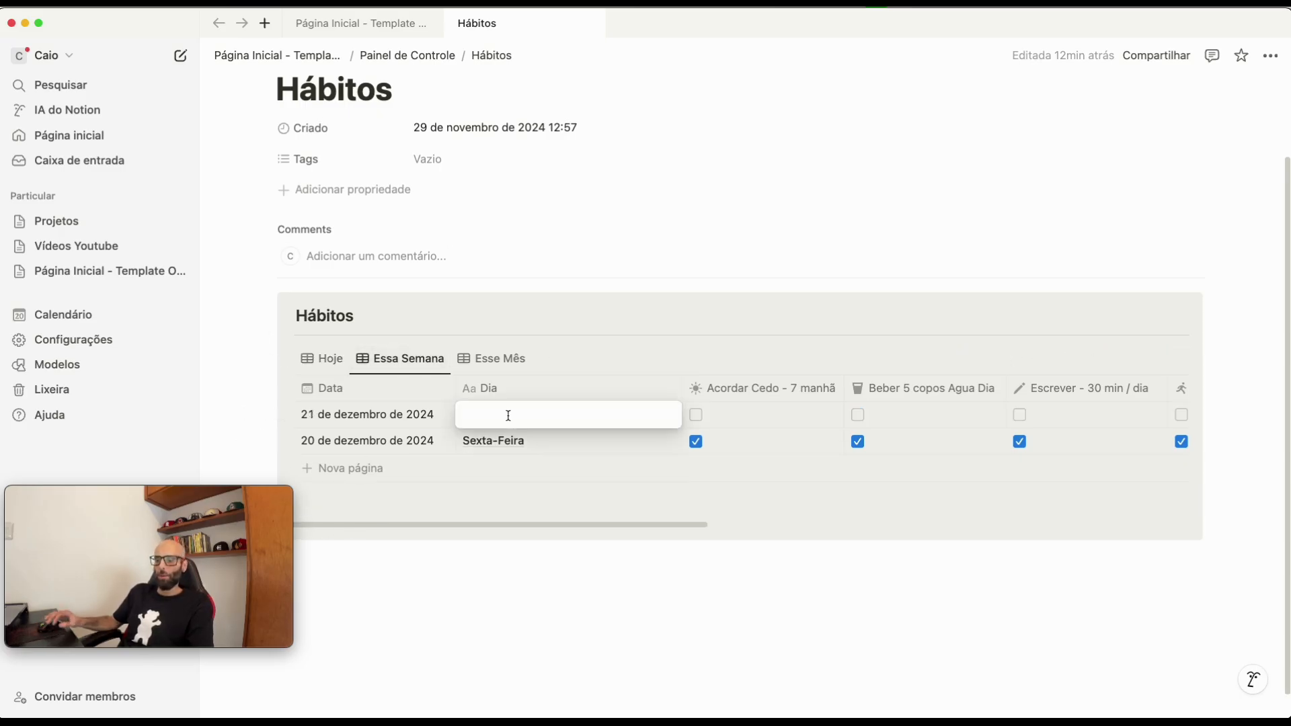
text(Sábado)
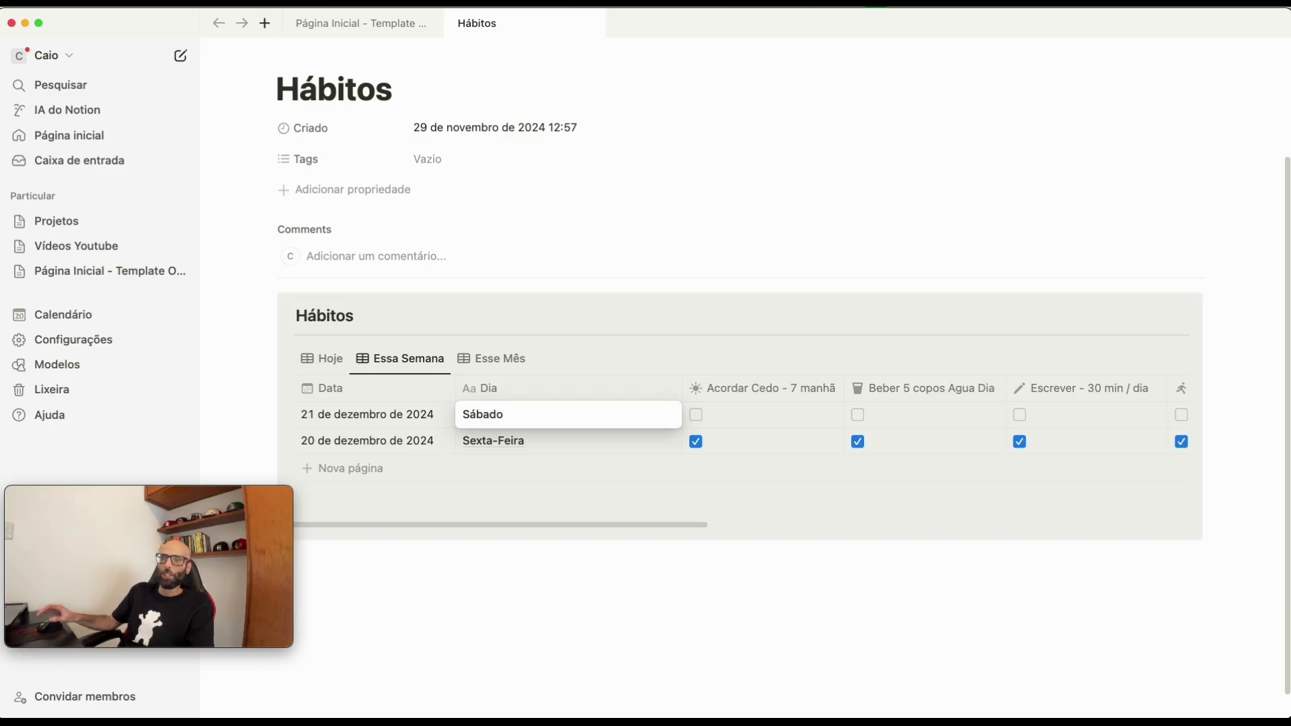
click(698, 418)
click(696, 415)
click(858, 417)
click(1019, 416)
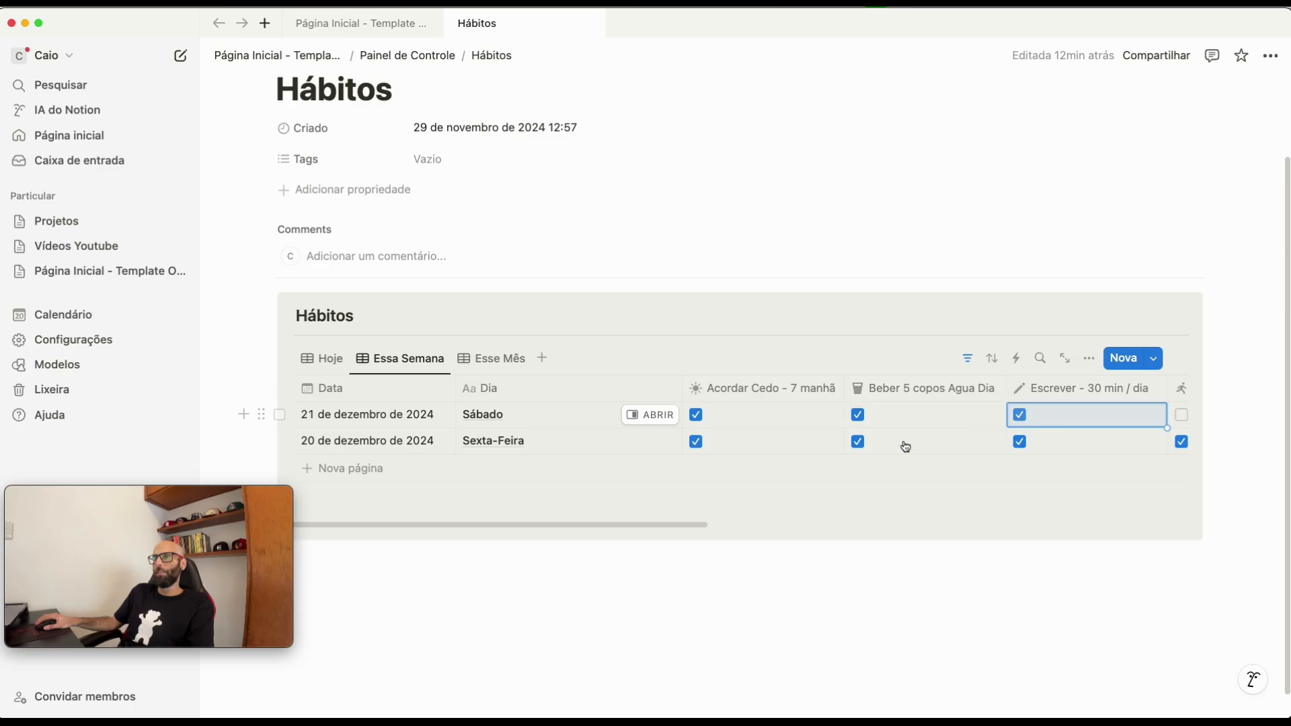
- Tick Exercícios, Gravar Vídeo, Leitura and Meditação for the Sábado entry
drag(634, 531, 958, 533)
click(662, 415)
click(501, 415)
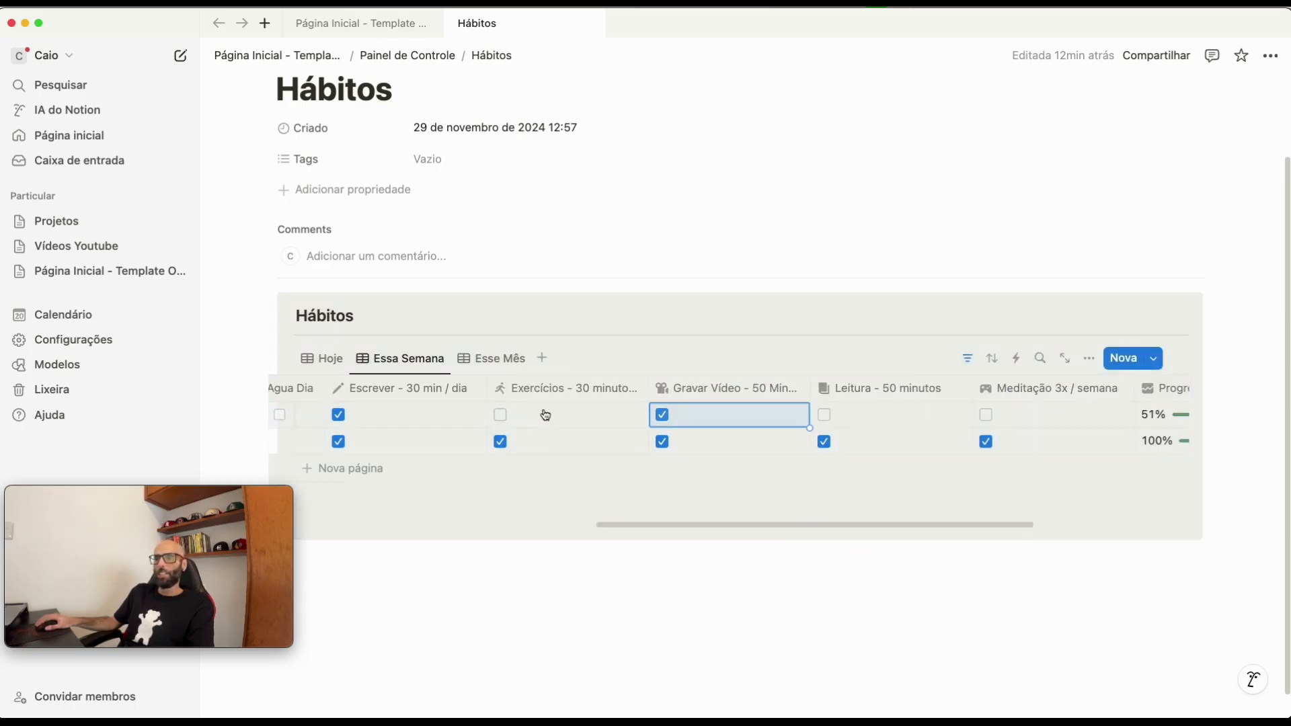
click(824, 415)
click(985, 415)
- Link both the Sábado and Sexta-Feira entries to Dezembro 2024 in the Relatório Mensal de Hábitos relation
drag(845, 525, 1087, 504)
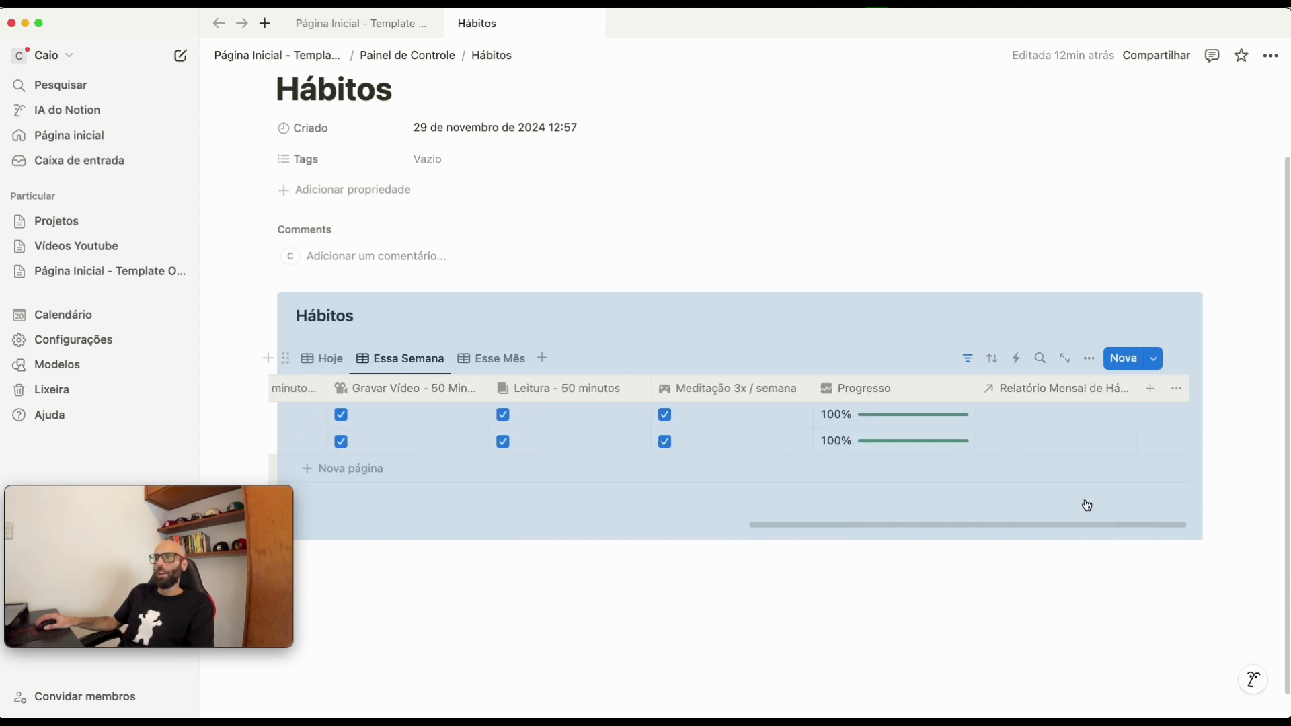
click(1041, 422)
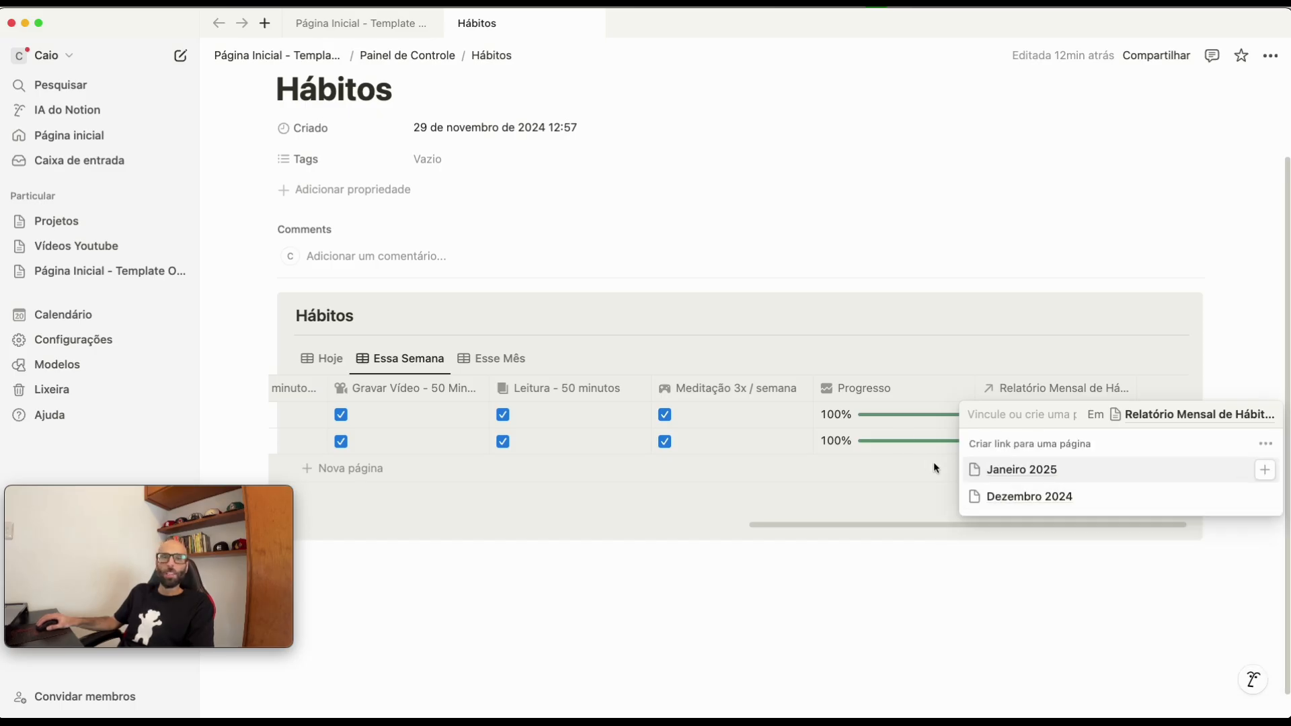
click(1099, 503)
click(894, 588)
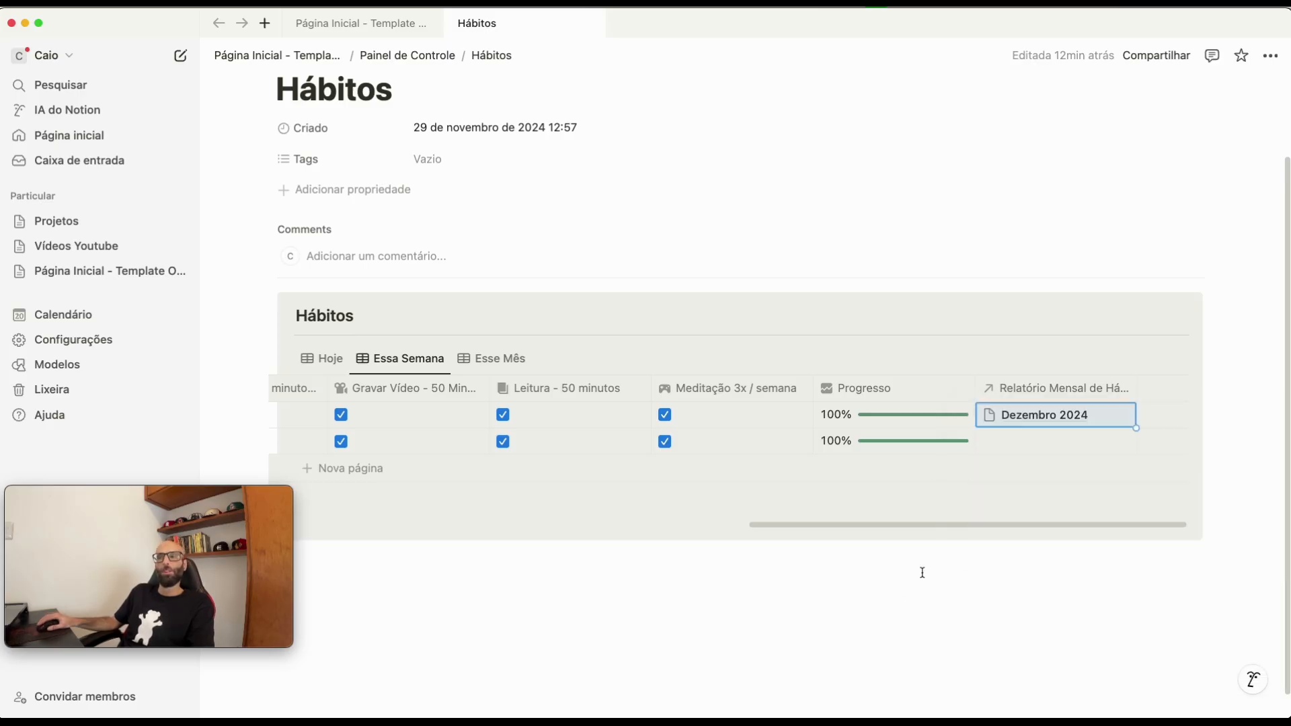
click(1071, 444)
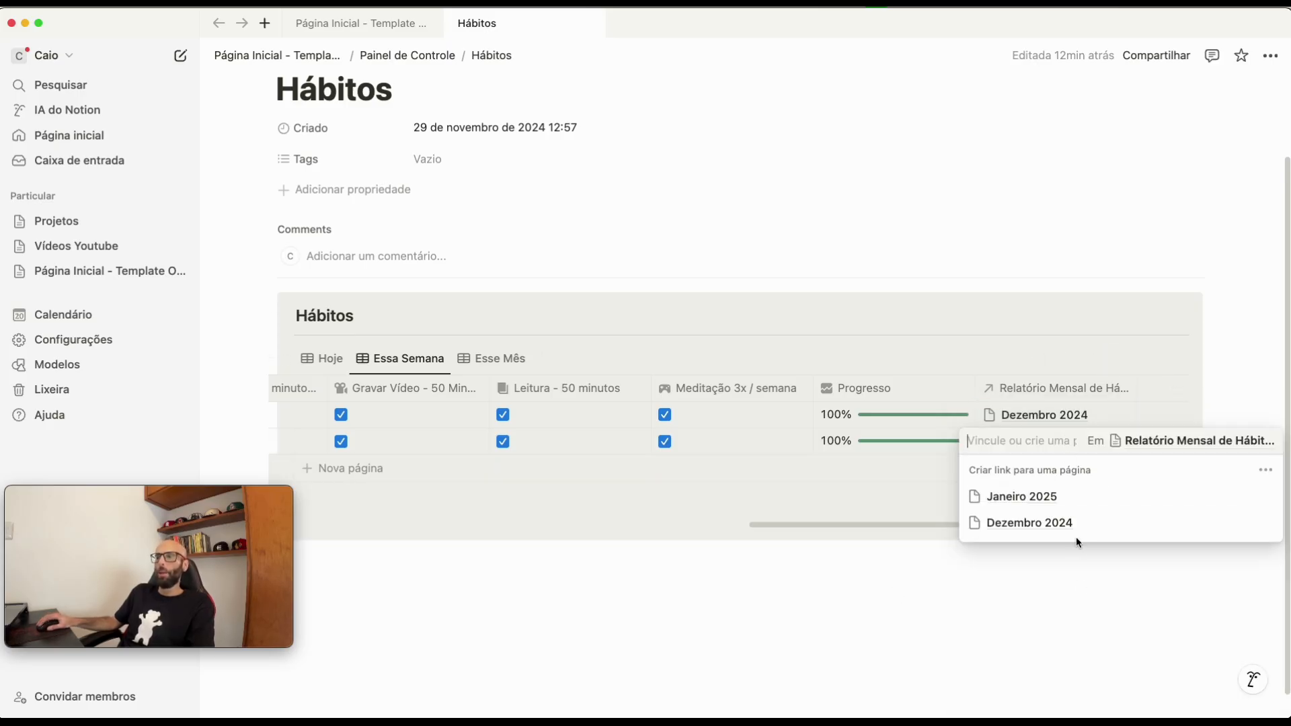
click(1070, 528)
click(804, 633)
drag(853, 528, 638, 526)
- Insert a Frase de destaque callout block below the Hábitos block, leaving an empty line between them
click(352, 546)
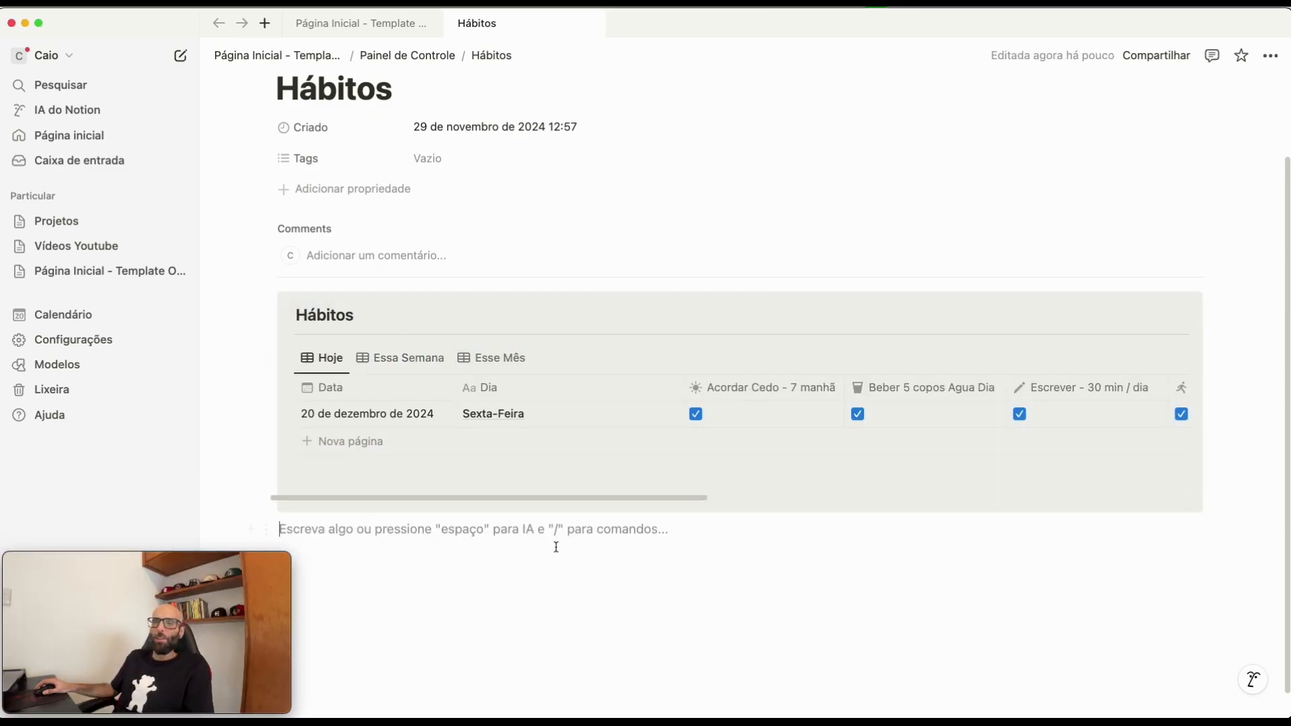
scroll(557, 547, down, 1)
mouse_move(366, 476)
mouse_down()
mouse_move(416, 473)
mouse_move(361, 470)
mouse_up()
click(542, 564)
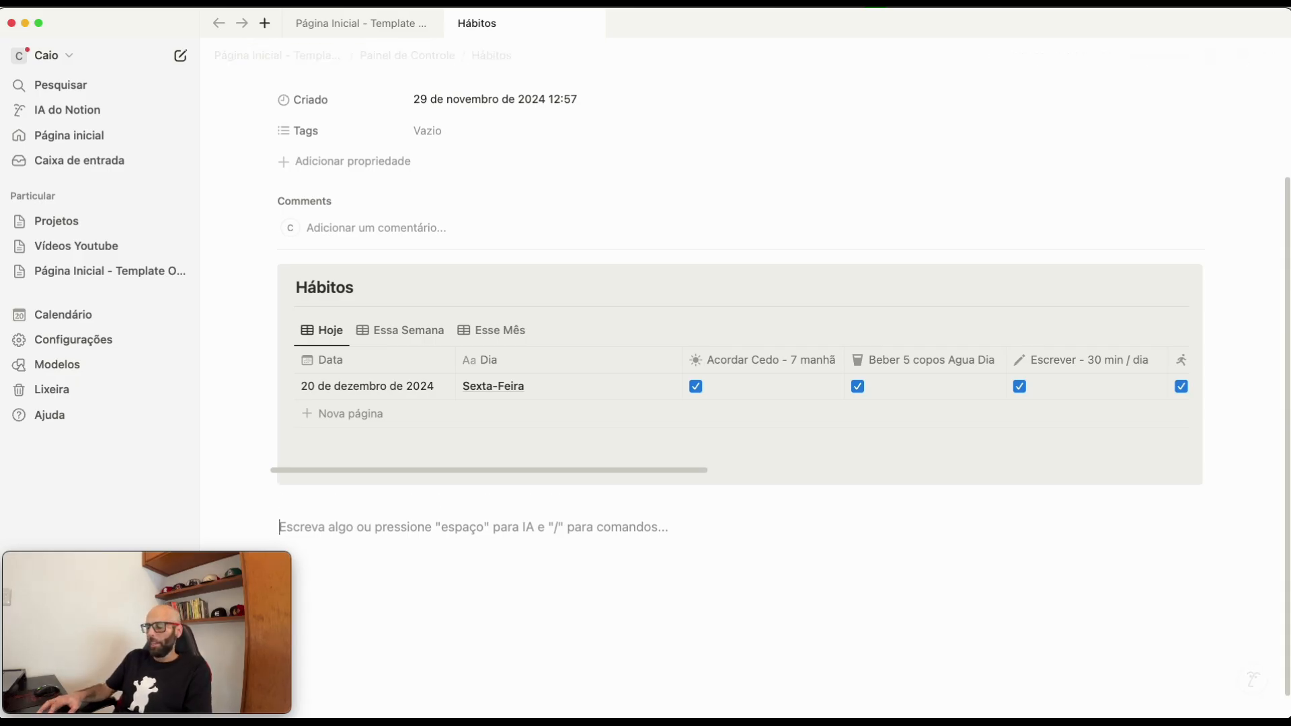
text(/frase)
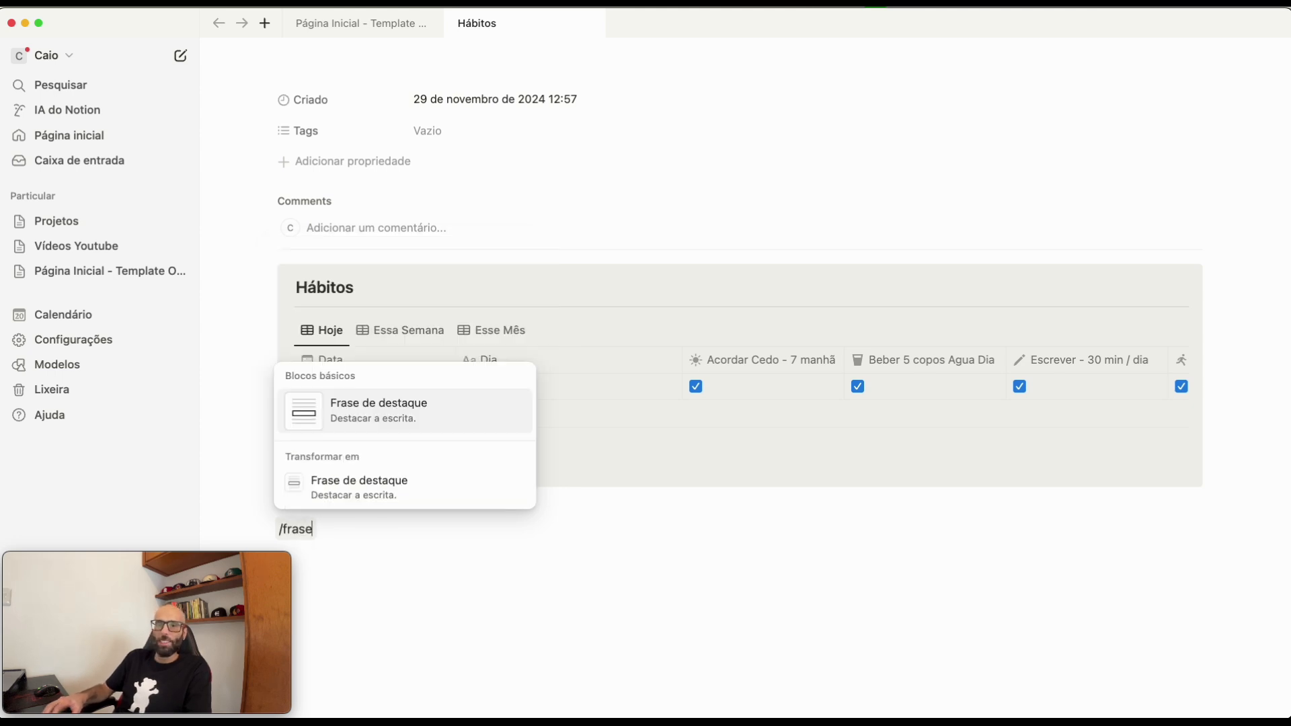
key(Return)
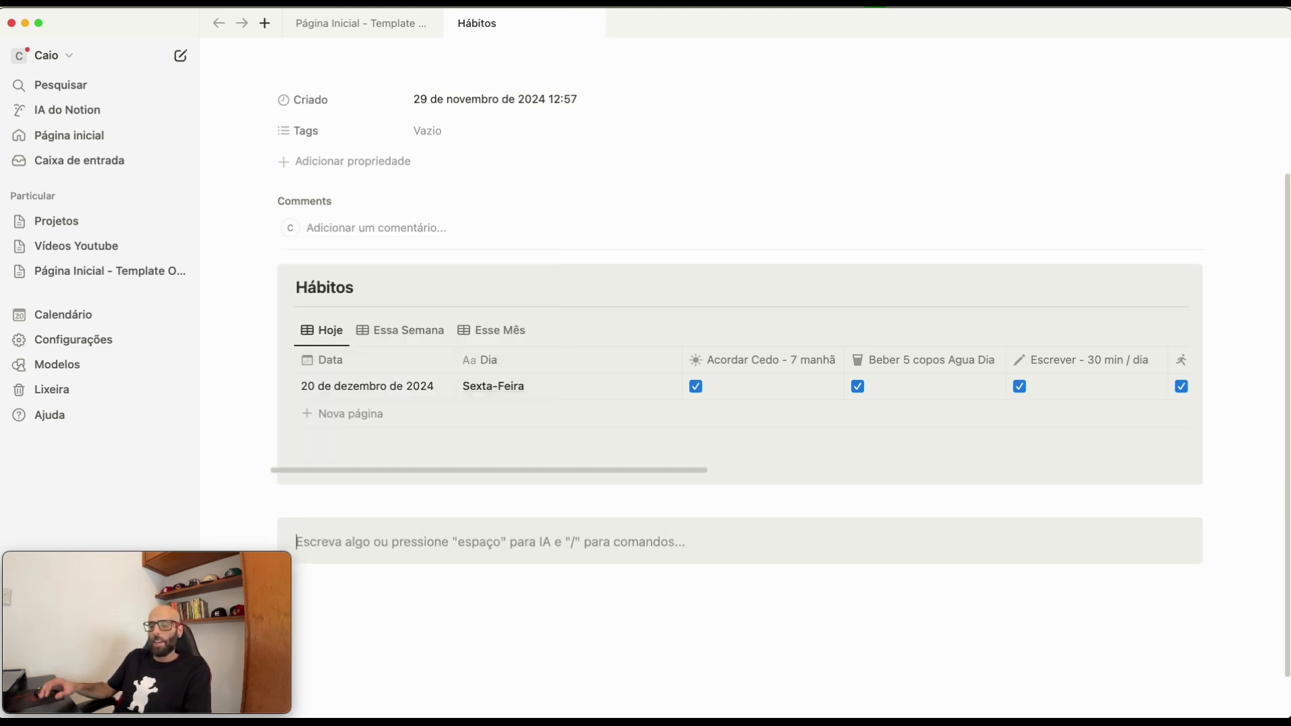
- Give the new callout a level 3 heading reading Visão Semanal, with a divider beneath it
text(#)
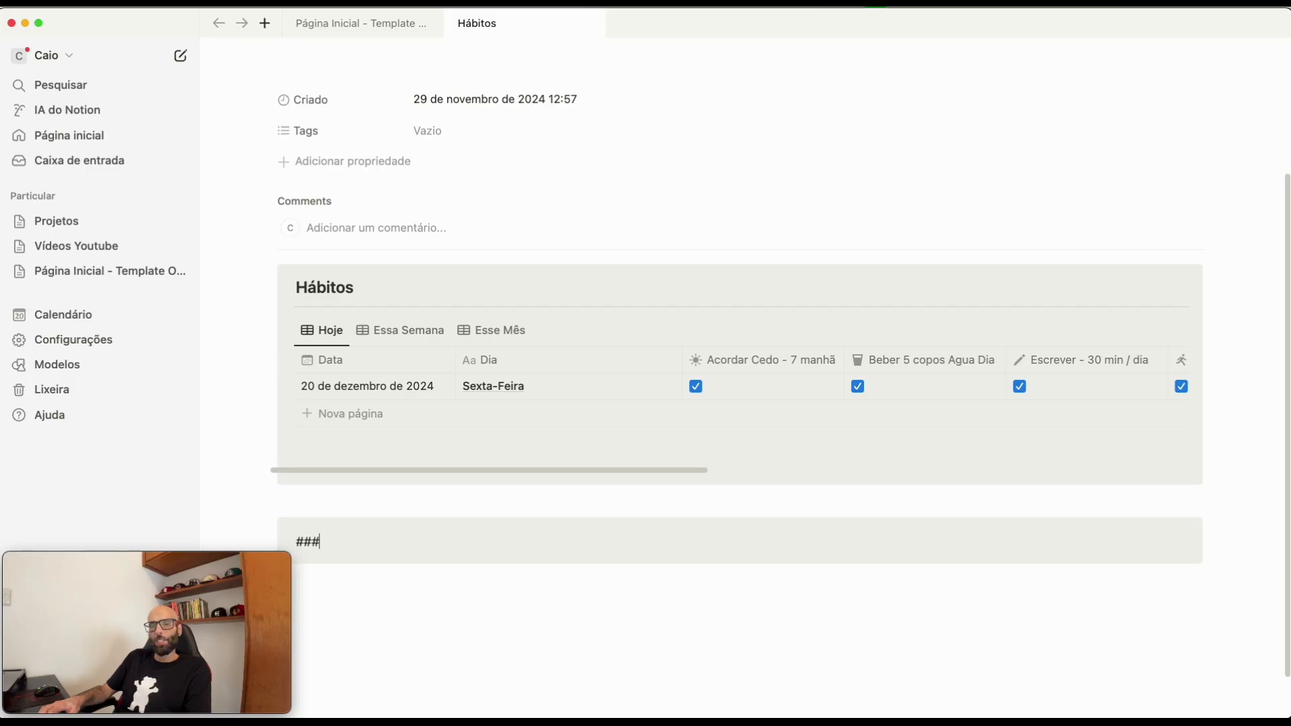
text(## )
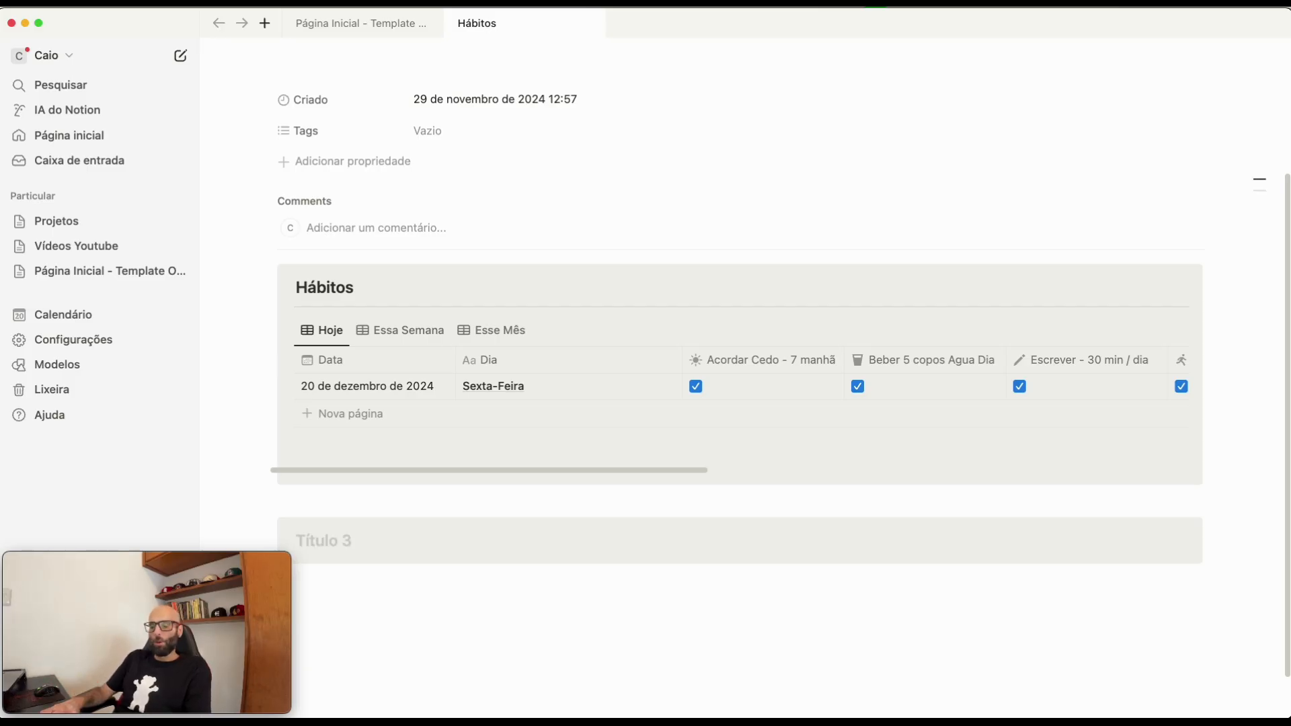
text(V)
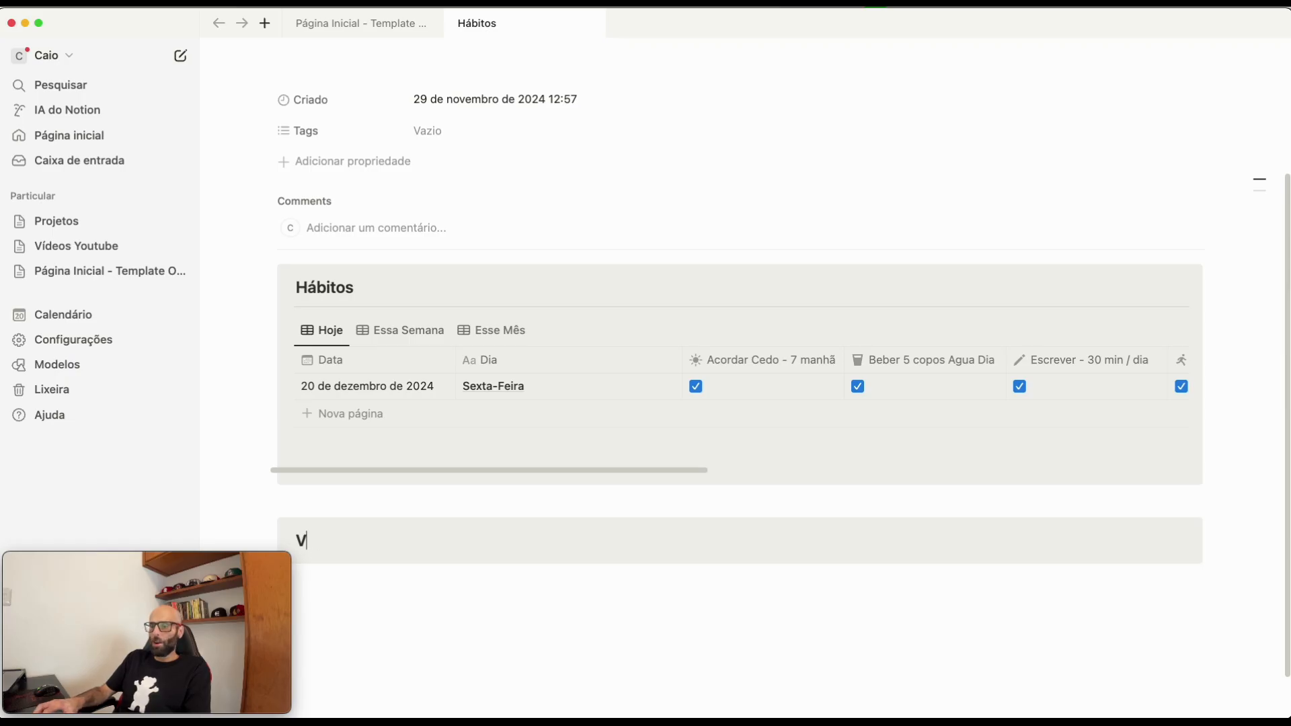
text(Isão Semana)
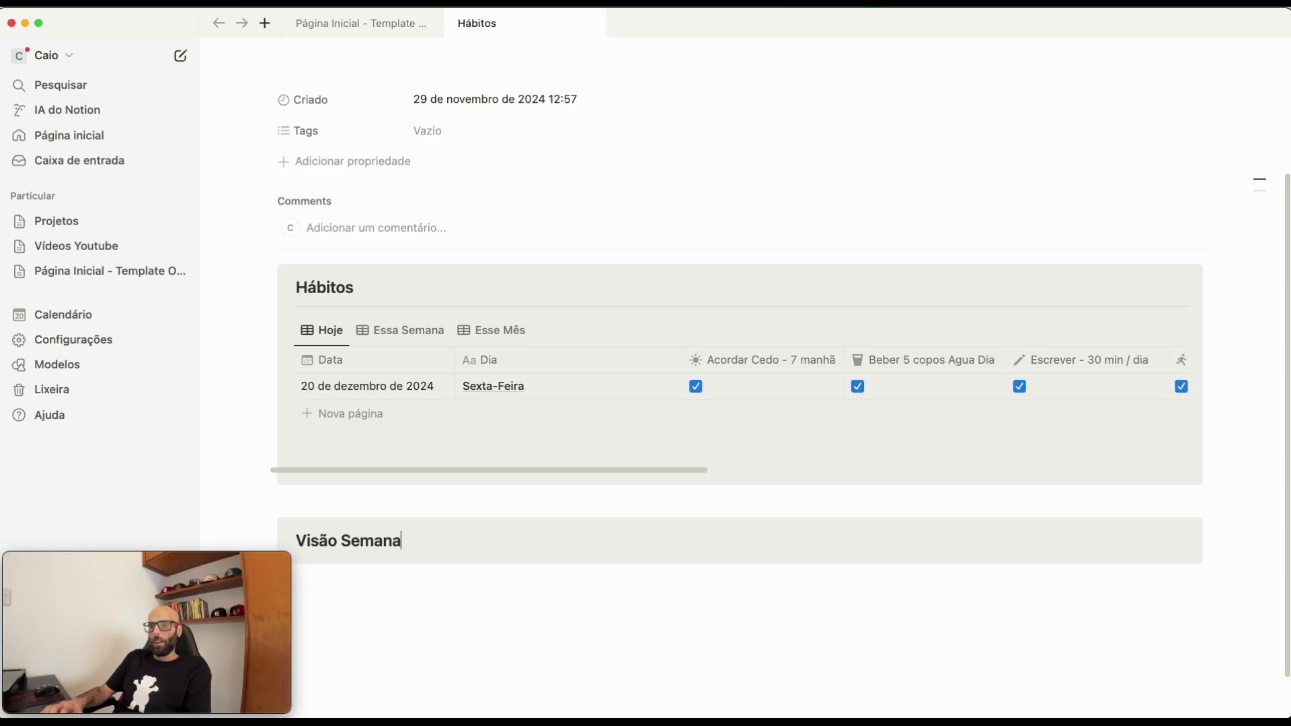
text(l)
scroll(429, 496, down, 1)
key(Return)
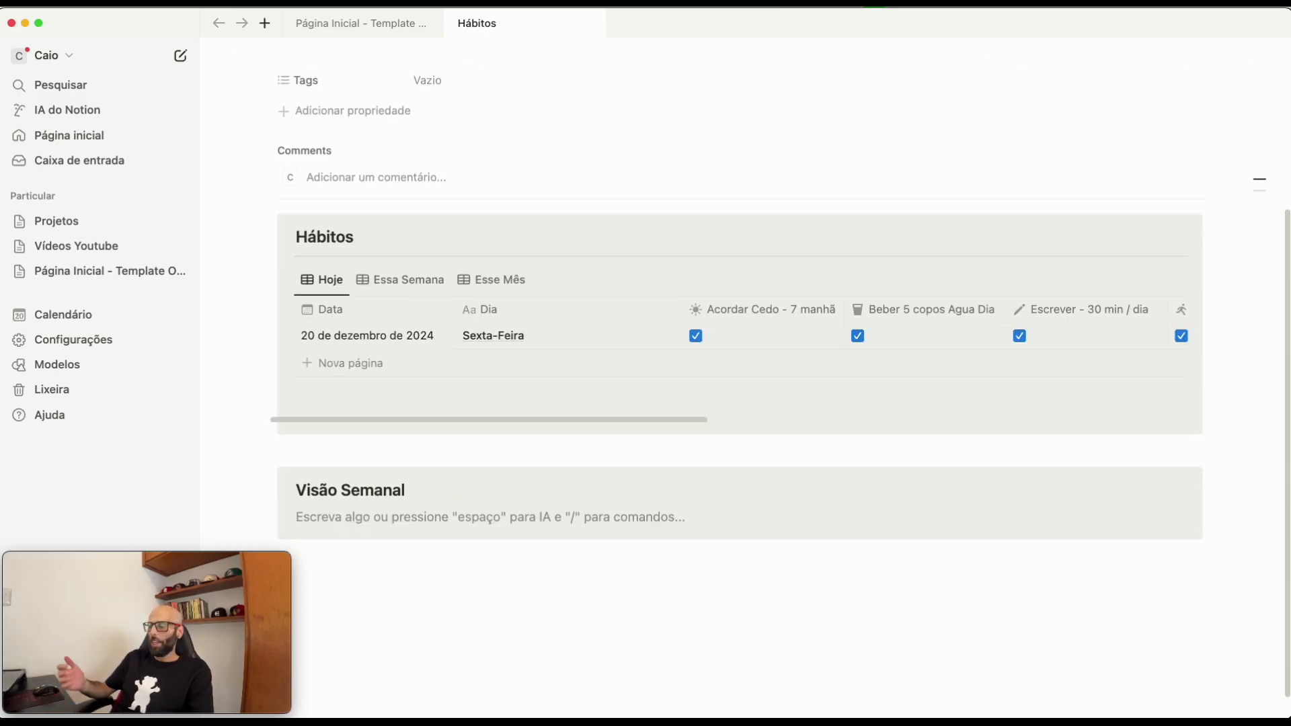
text(---)
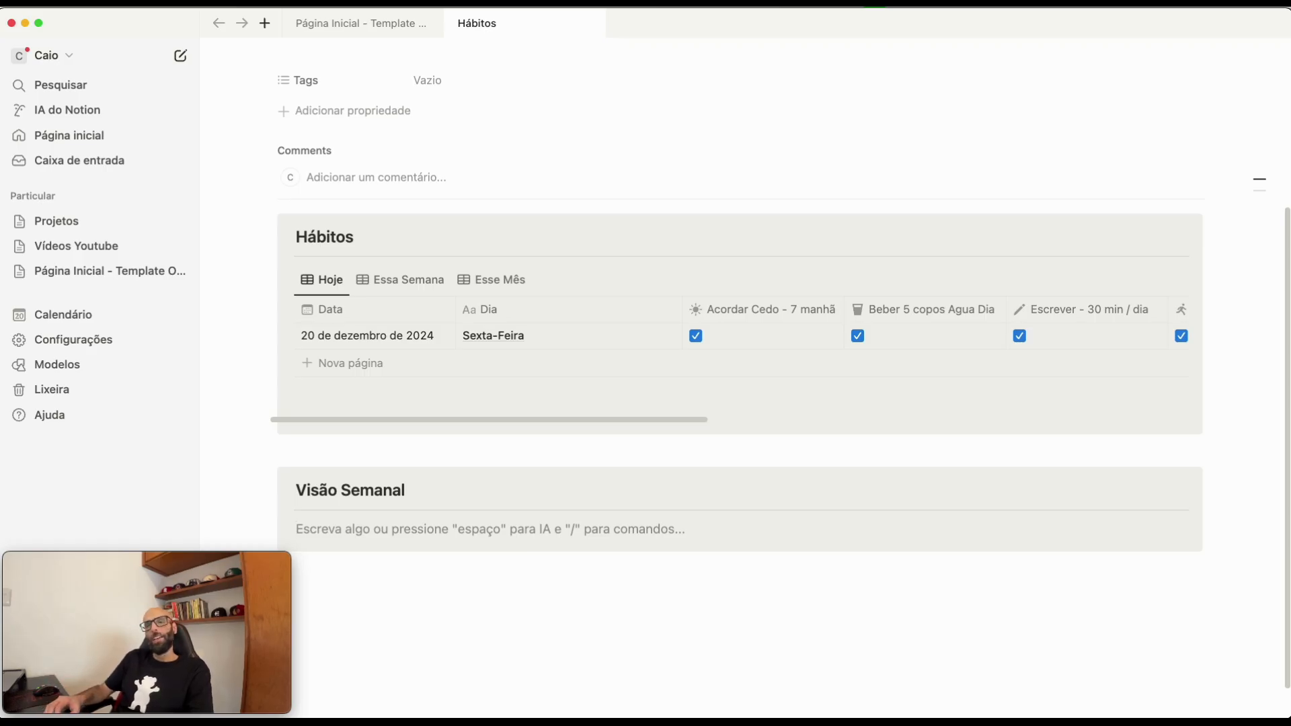
- Insert a linked gallery view of Controle de Hábitos below the divider, based on the existing Tabela view
text(/)
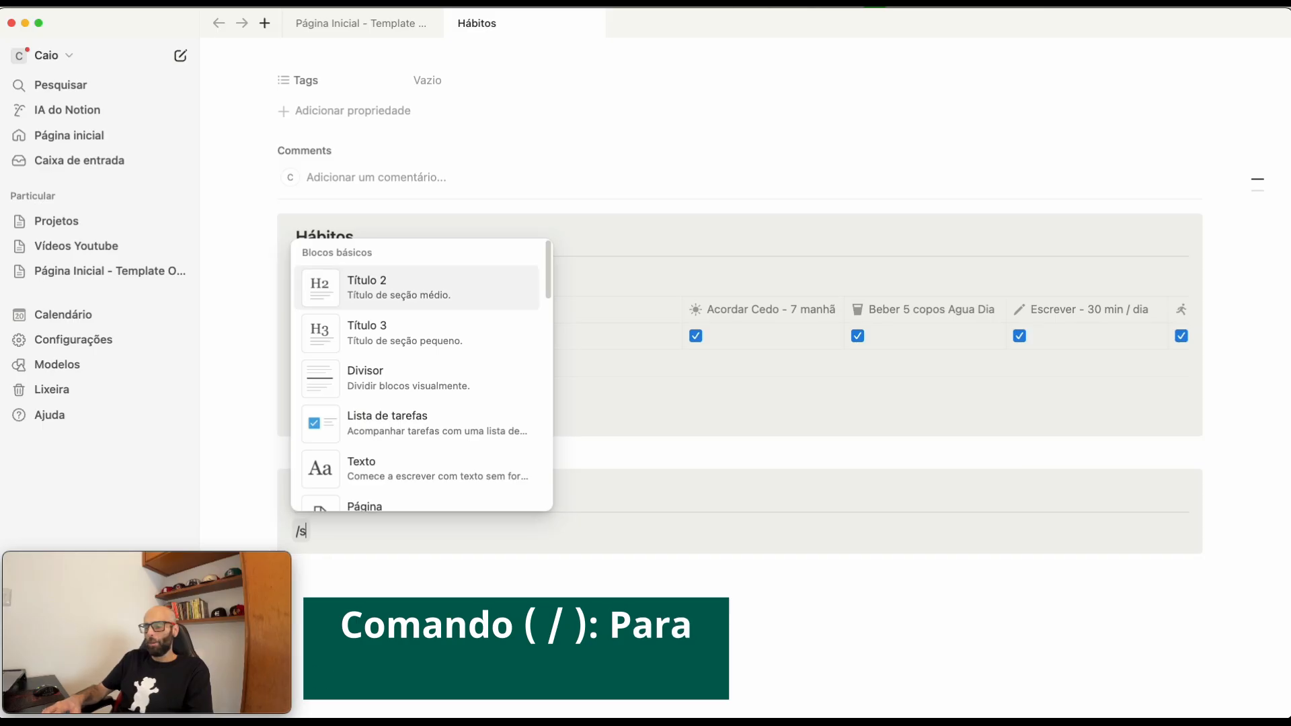
text(visu)
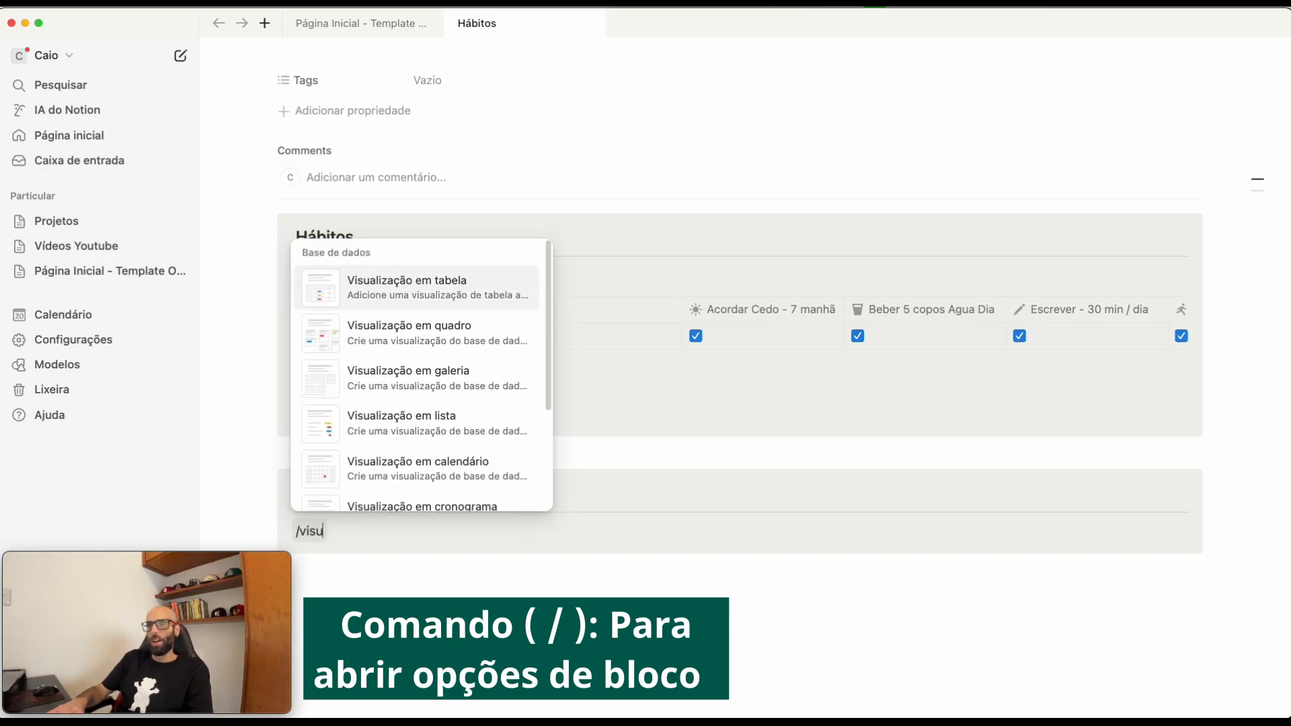
click(406, 382)
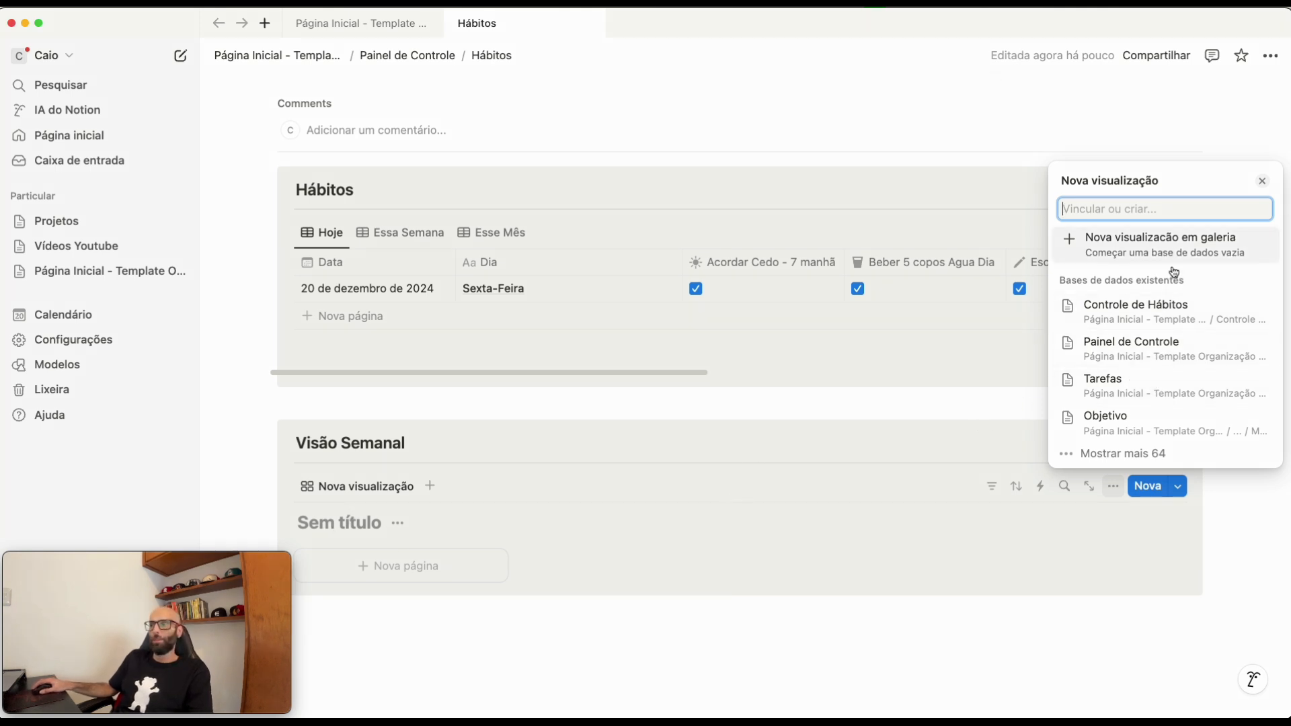
click(1112, 312)
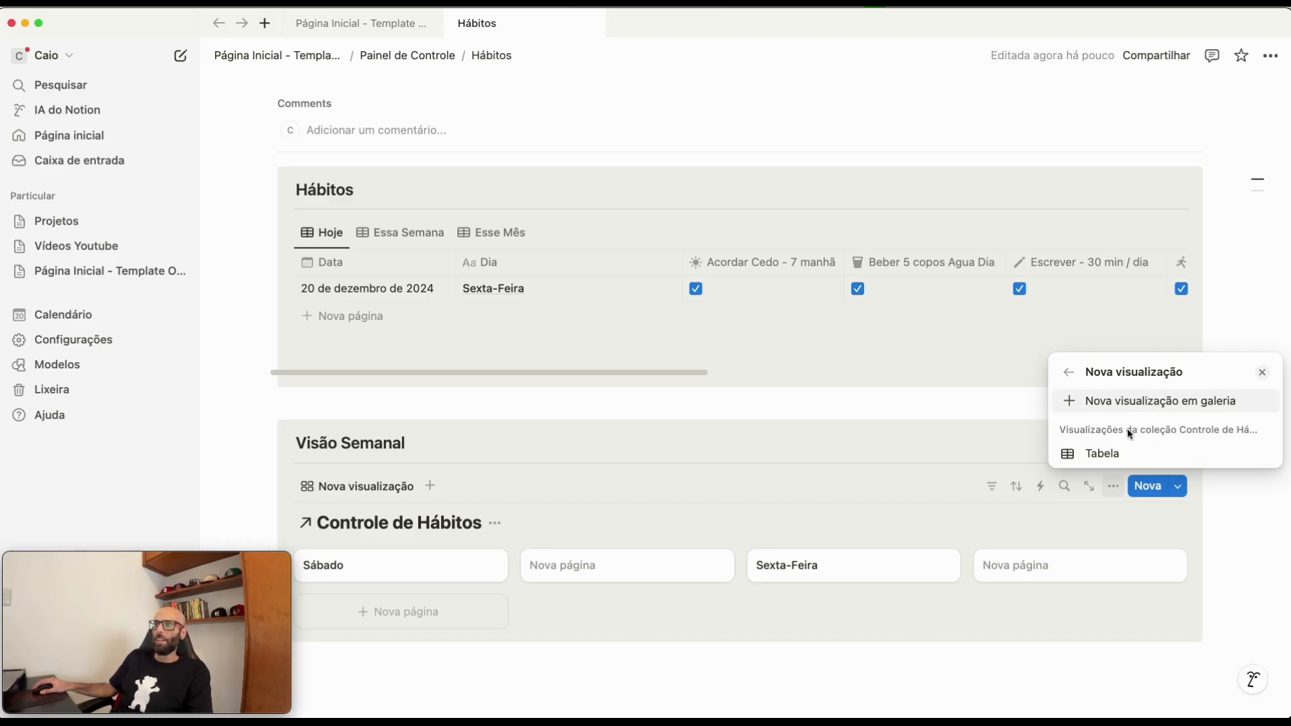
click(1113, 454)
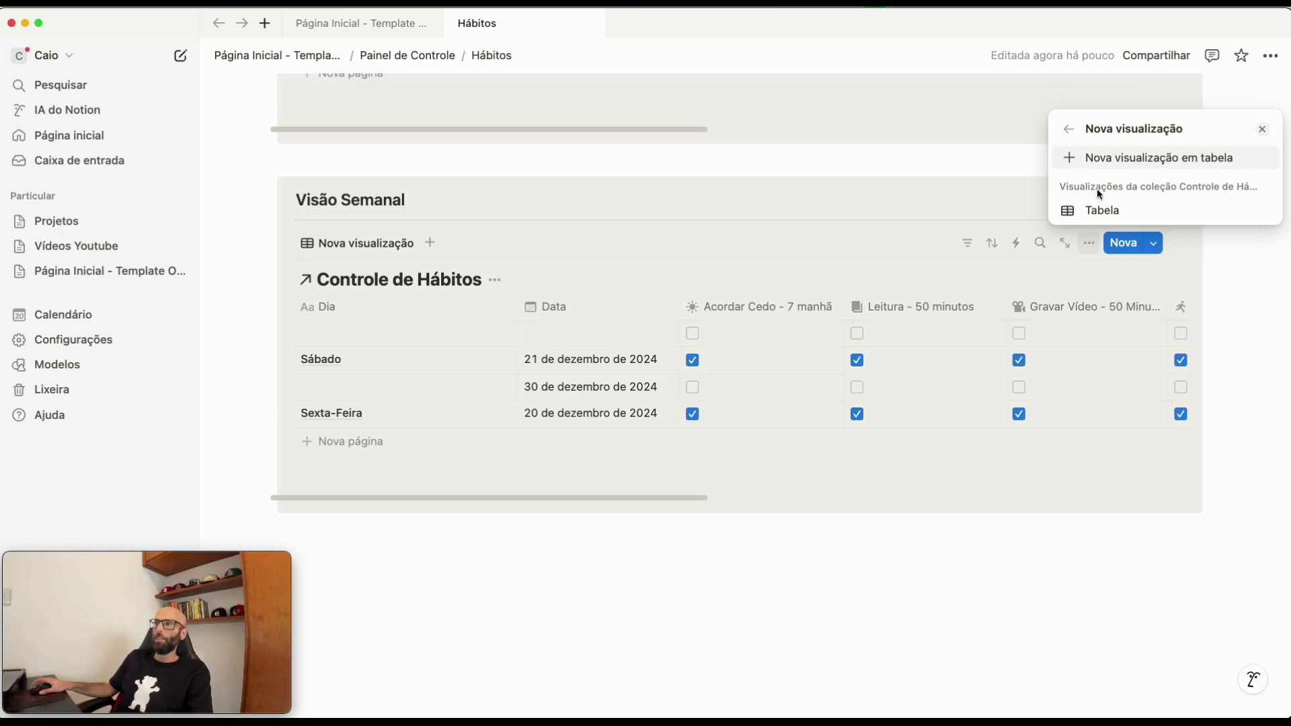
click(422, 220)
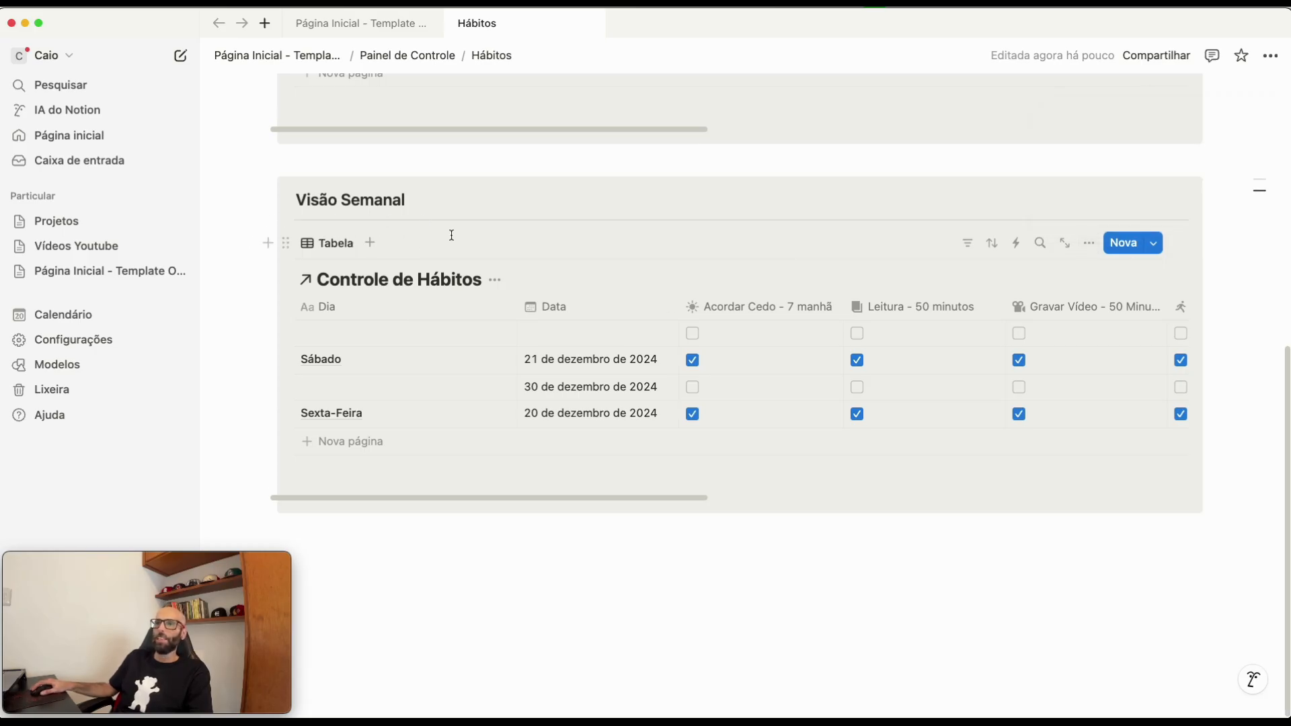
- Change the layout of the Visão Semanal database view to Galeria
click(336, 245)
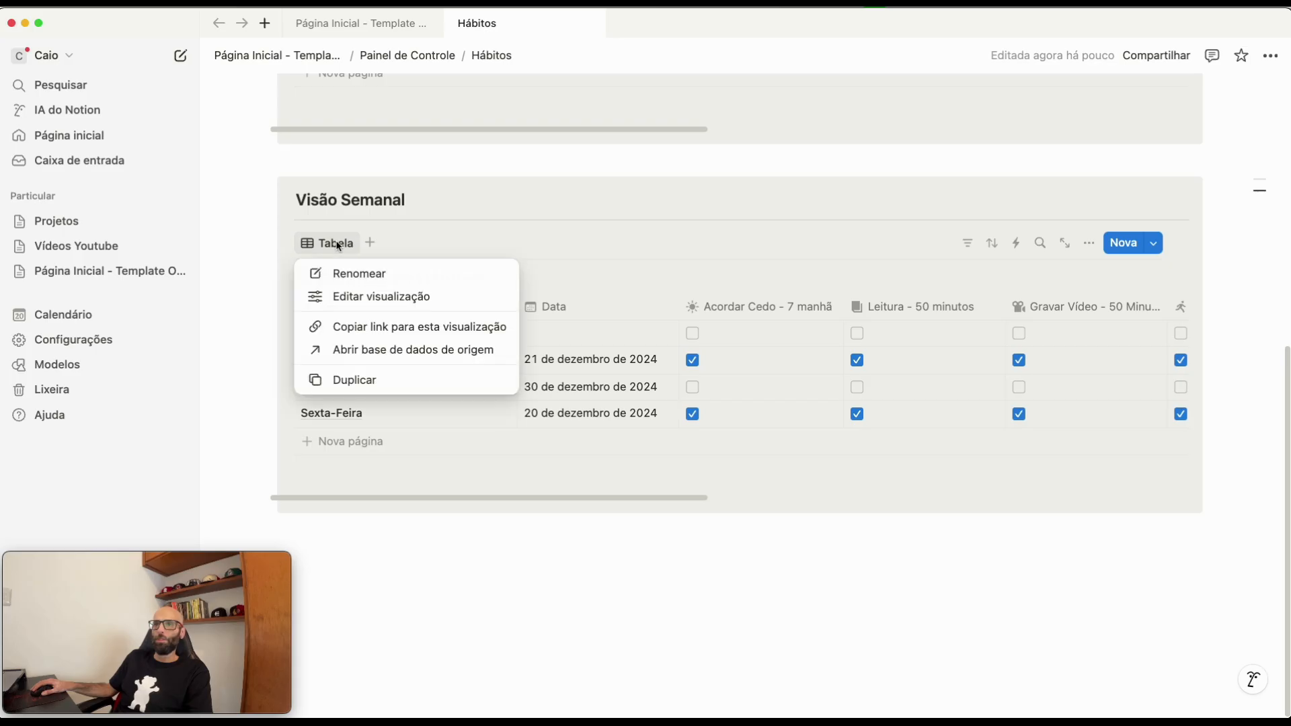
click(351, 299)
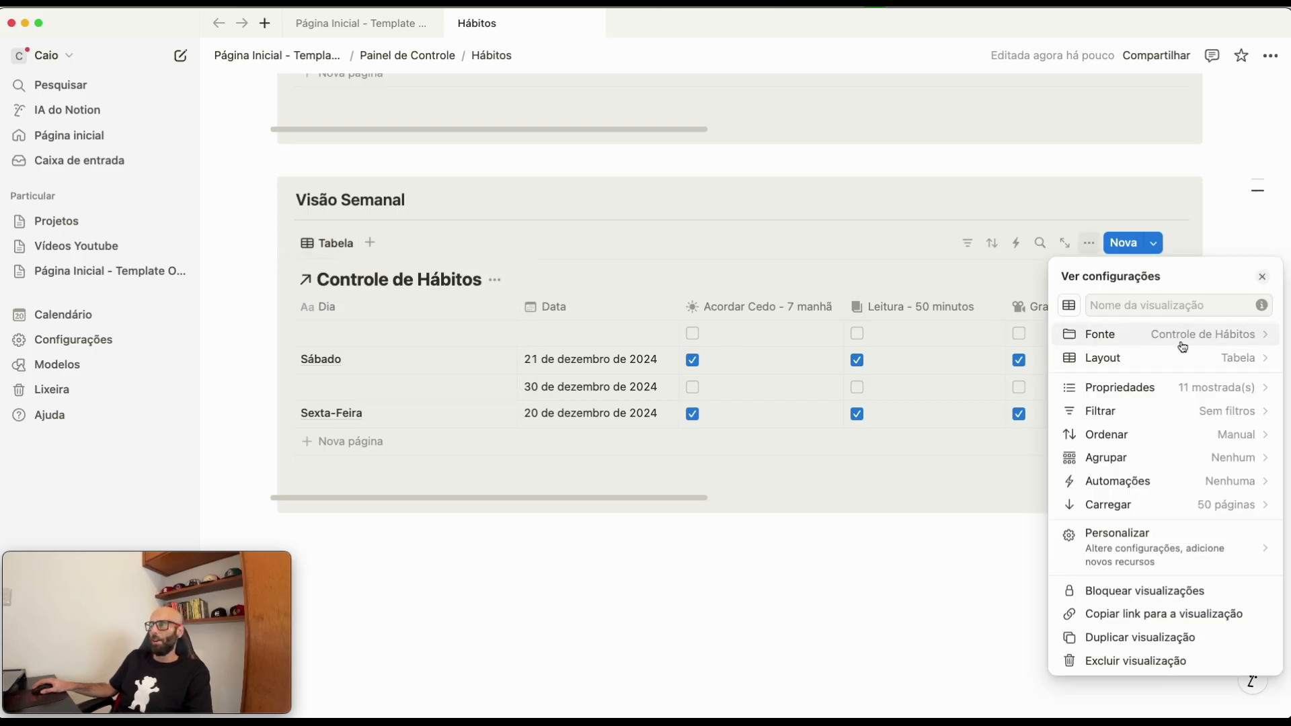
click(1189, 363)
click(1143, 382)
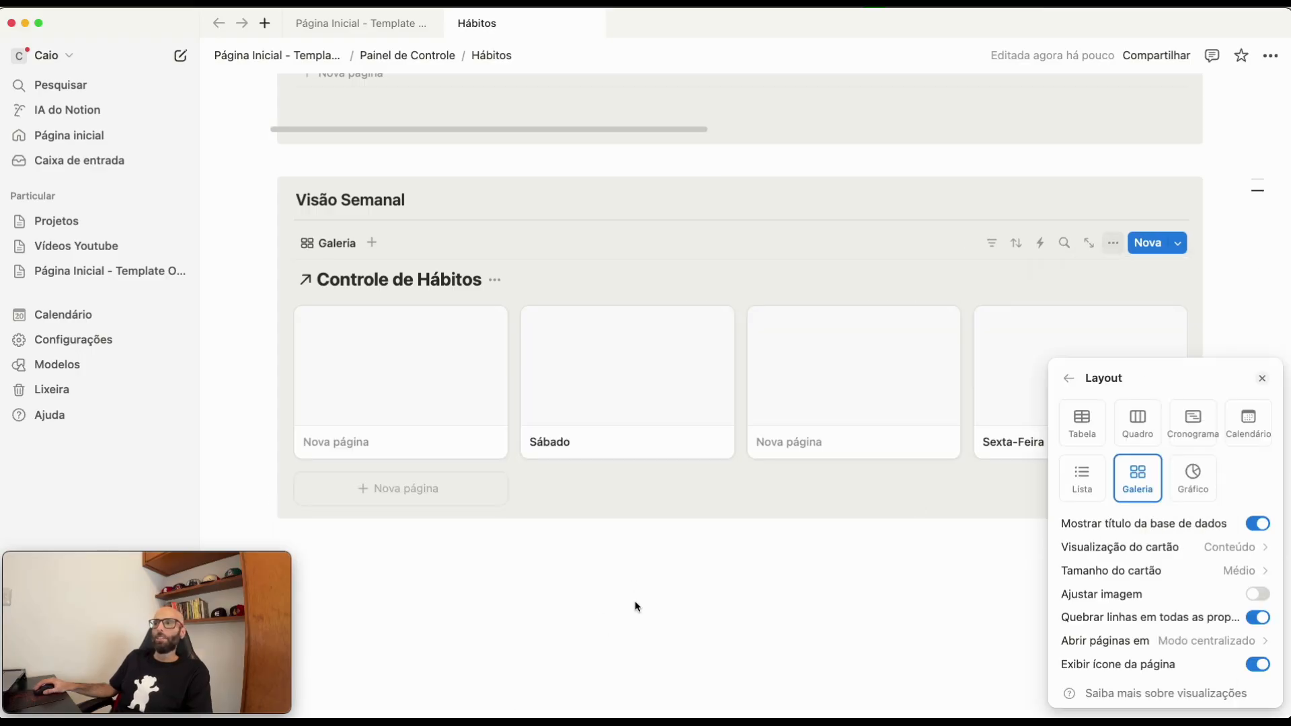
click(613, 595)
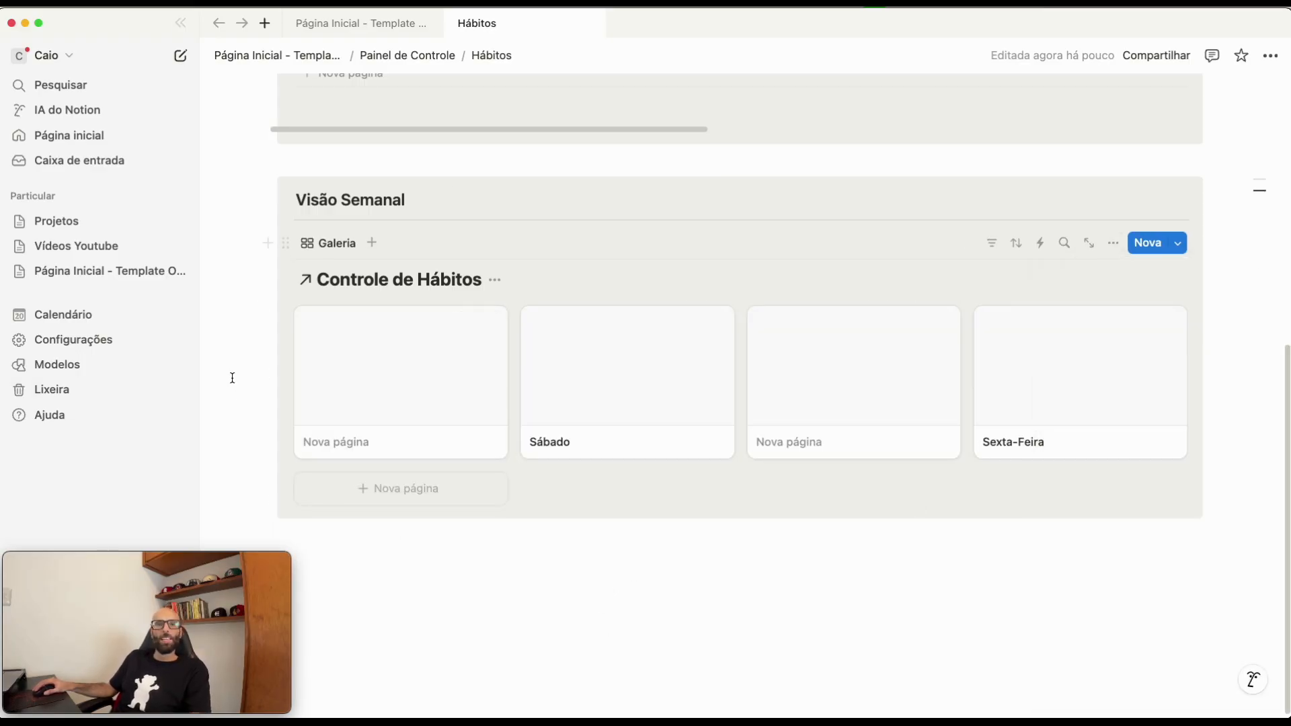
- Review the layout settings of the Visão Semanal gallery view
click(332, 246)
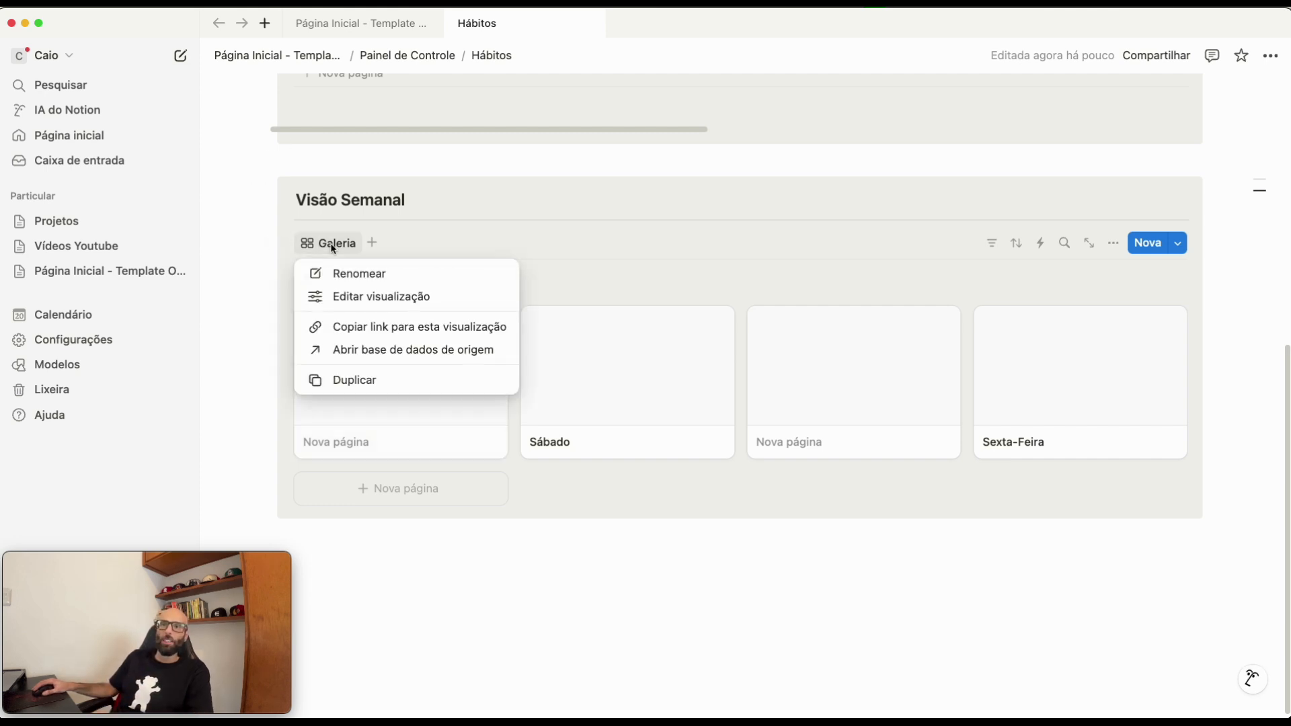
click(359, 297)
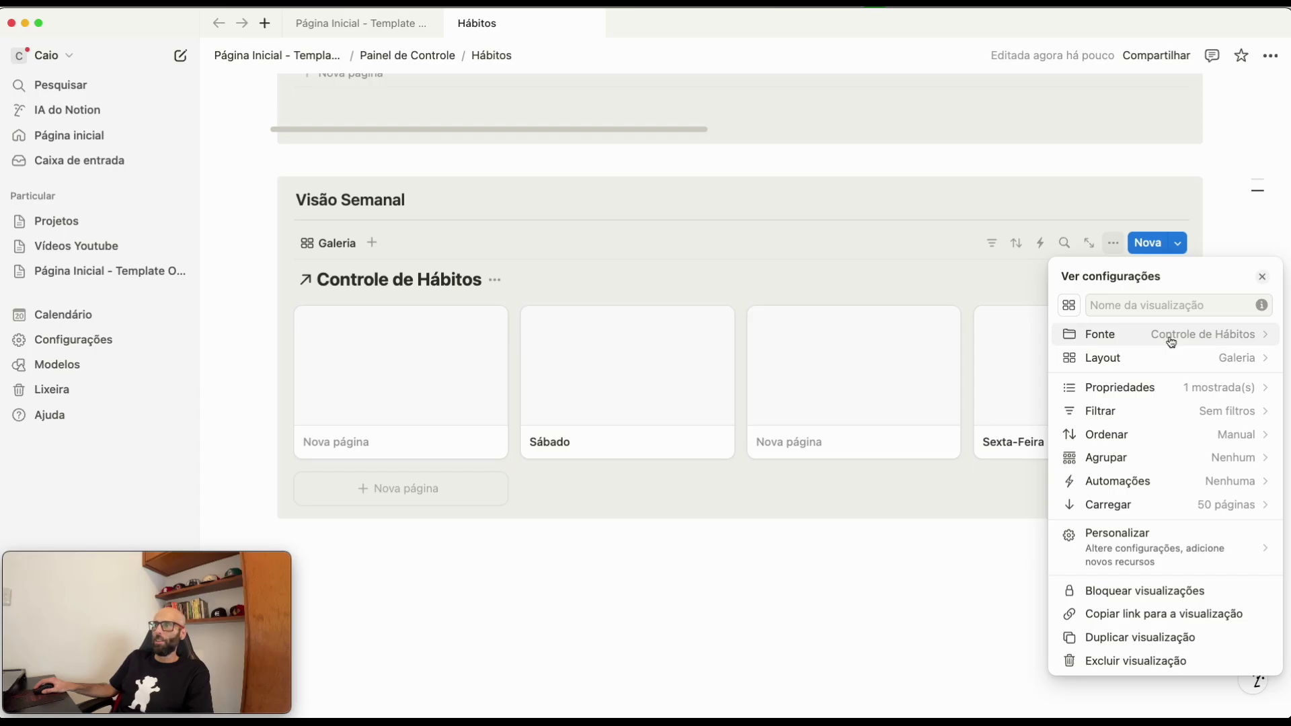
click(1190, 363)
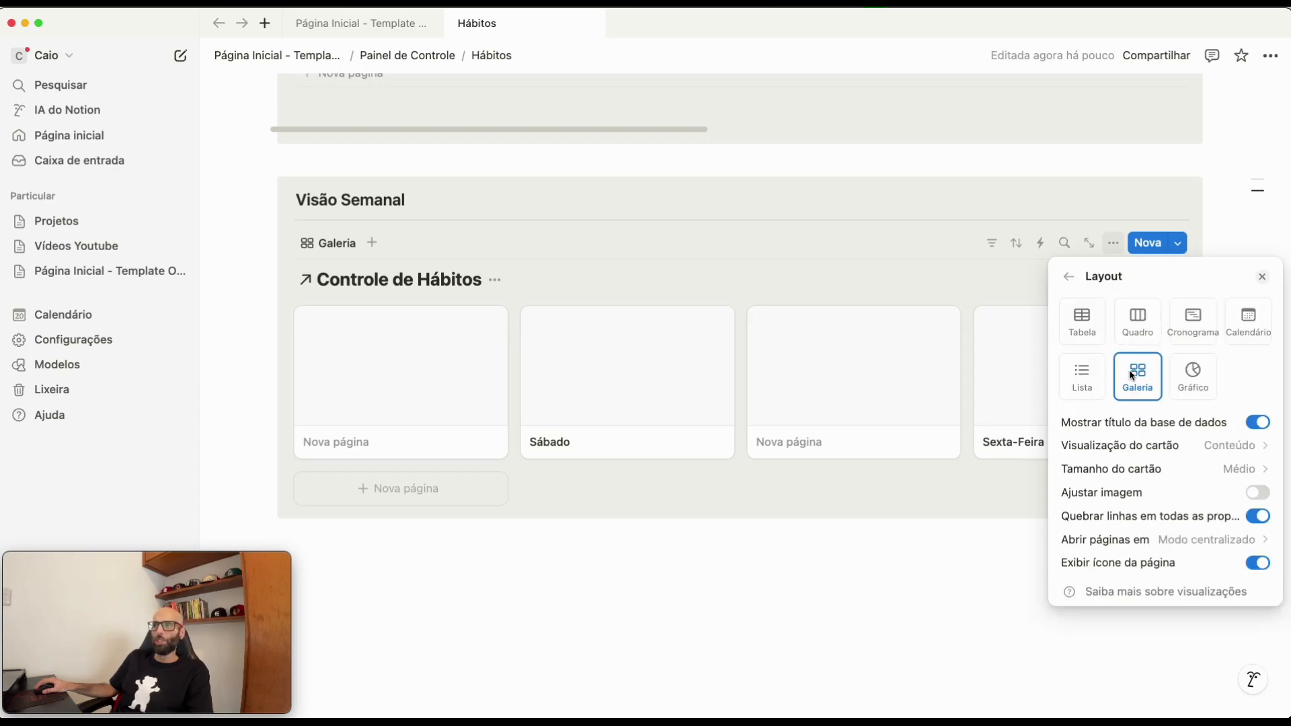
click(450, 636)
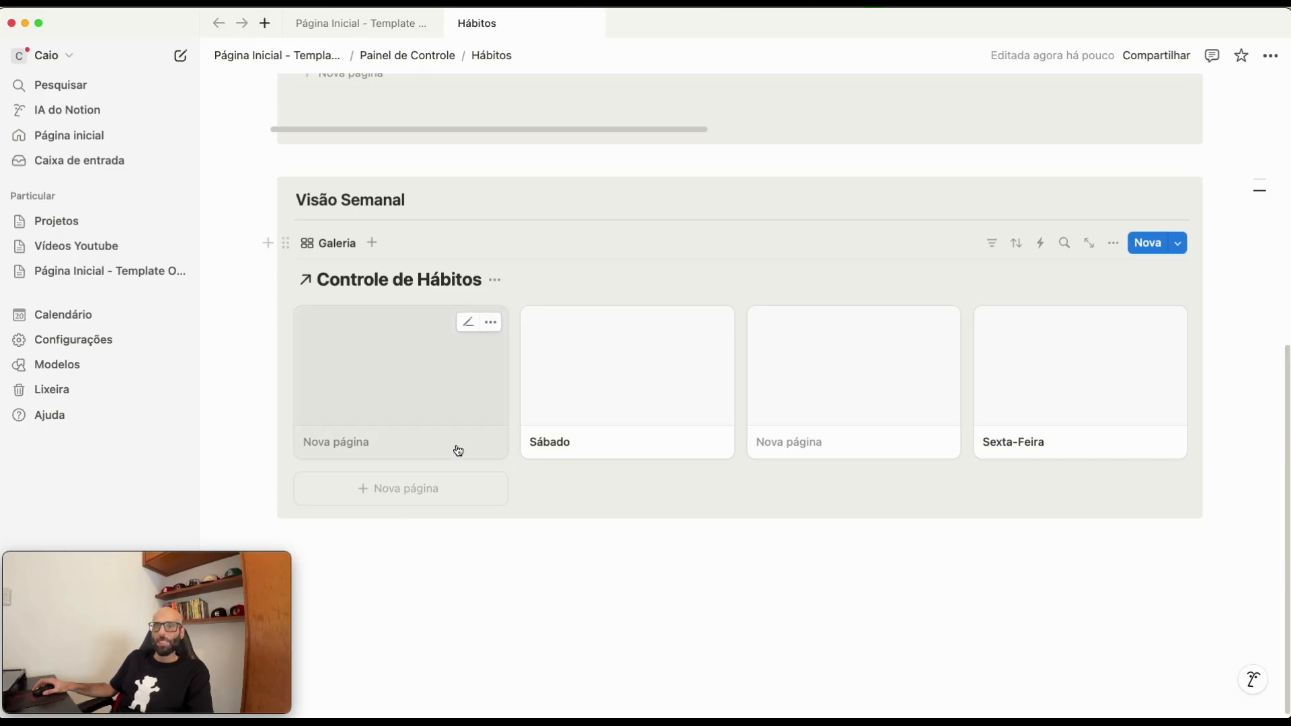
- Delete the first unnamed page card from the Visão Semanal gallery
scroll(450, 471, up, 6)
scroll(444, 511, down, 5)
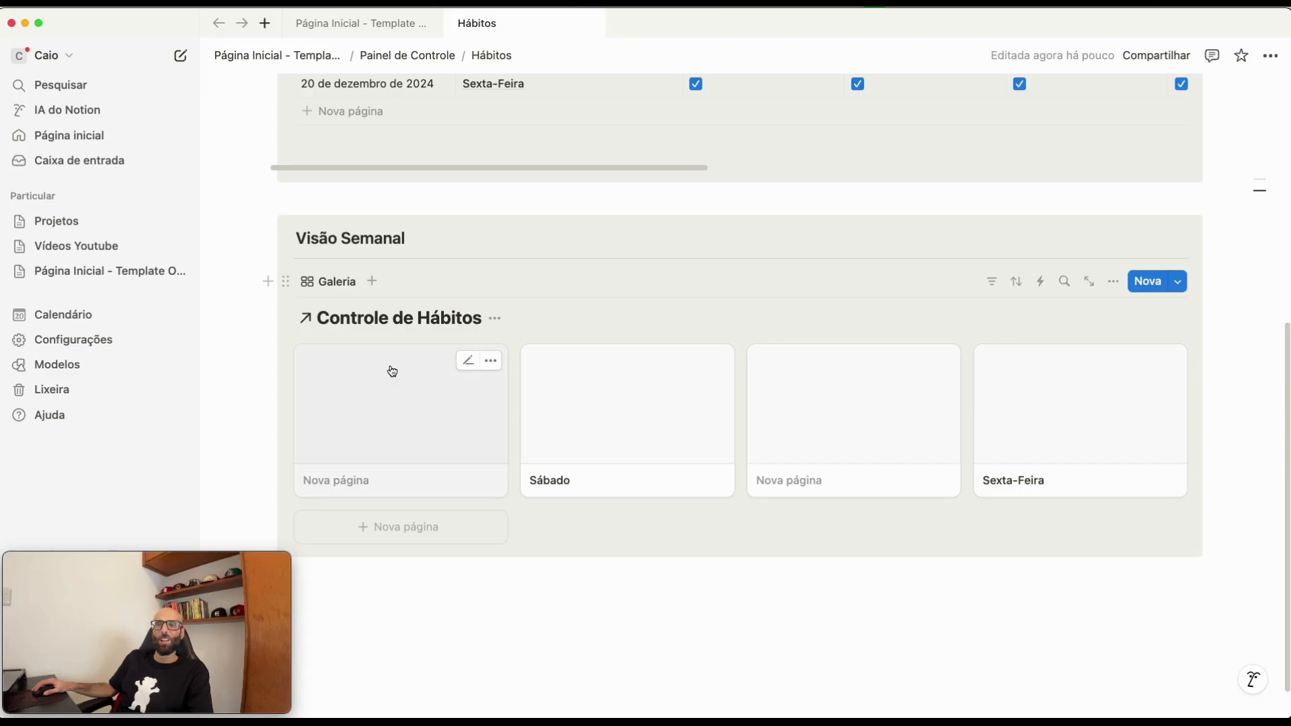
right_click(394, 396)
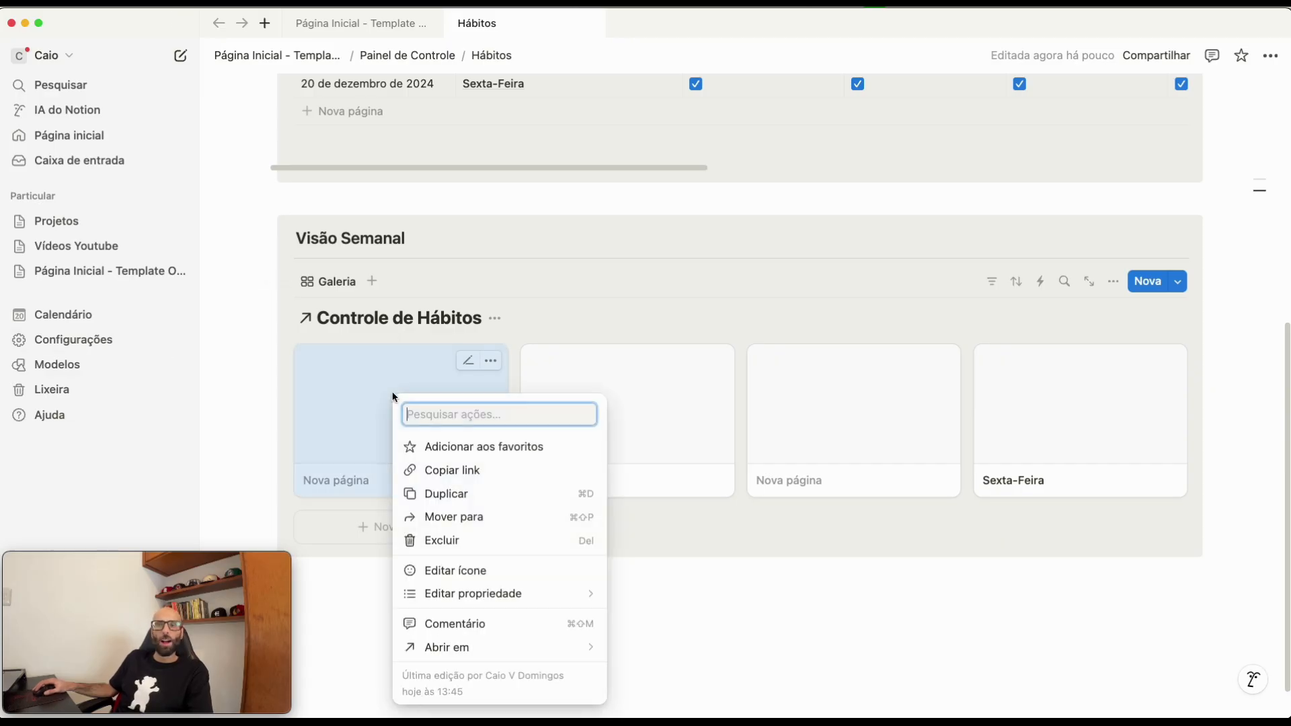
click(464, 540)
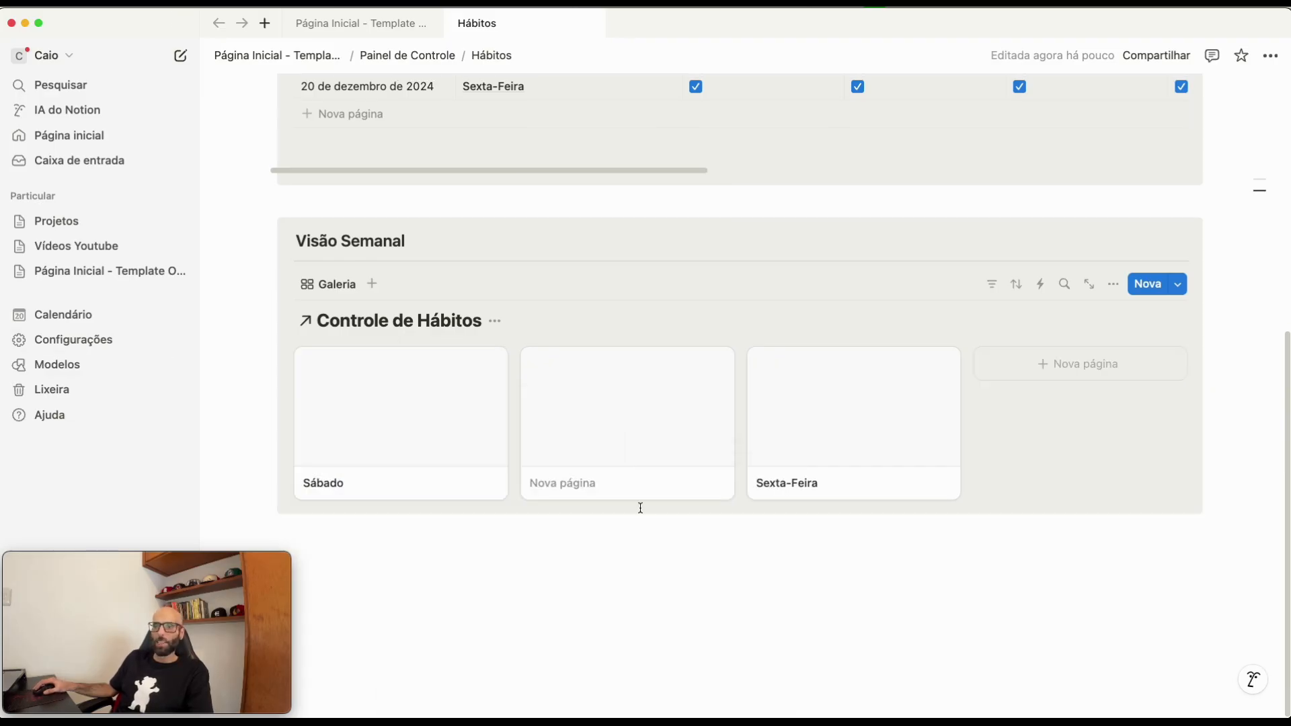
- Delete the remaining unnamed page card from the Visão Semanal gallery
right_click(589, 435)
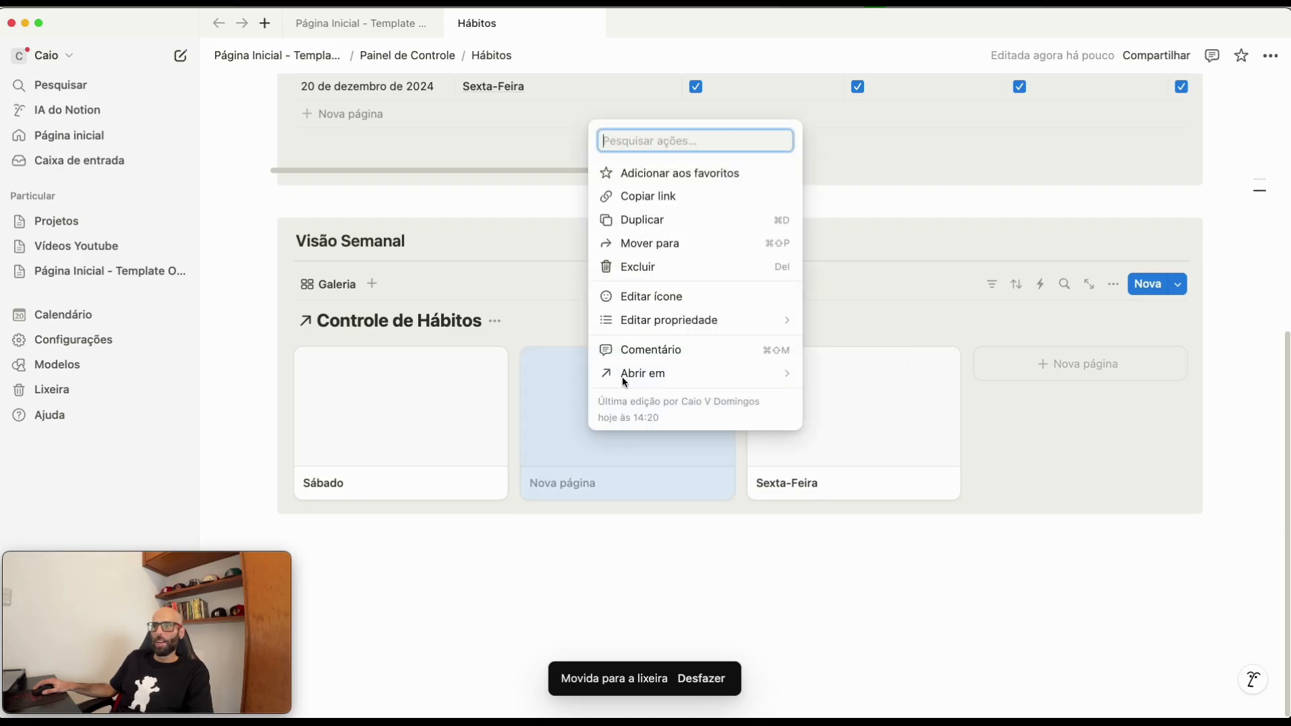
click(637, 275)
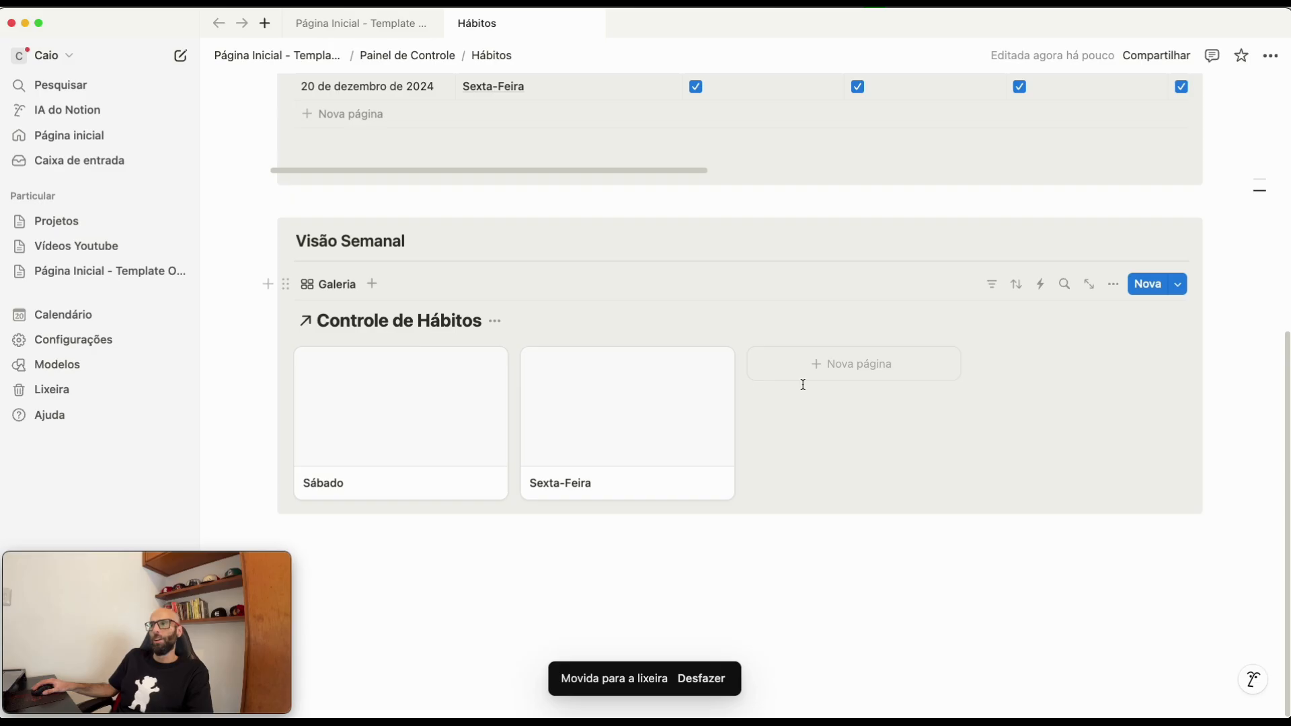
- Show the Data, all seven habit checkbox and Progresso properties on the Visão Semanal gallery cards, leaving Relatório Mensal de Hábitos hidden
click(1113, 284)
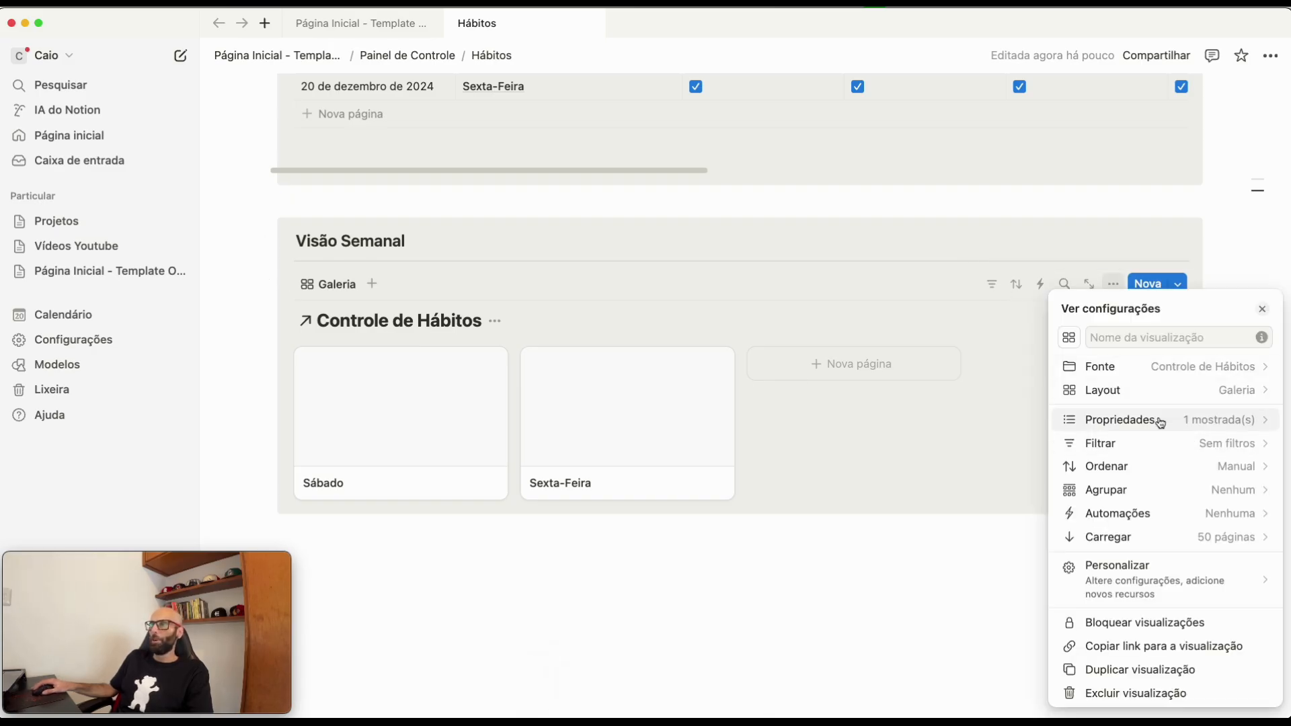
click(1192, 420)
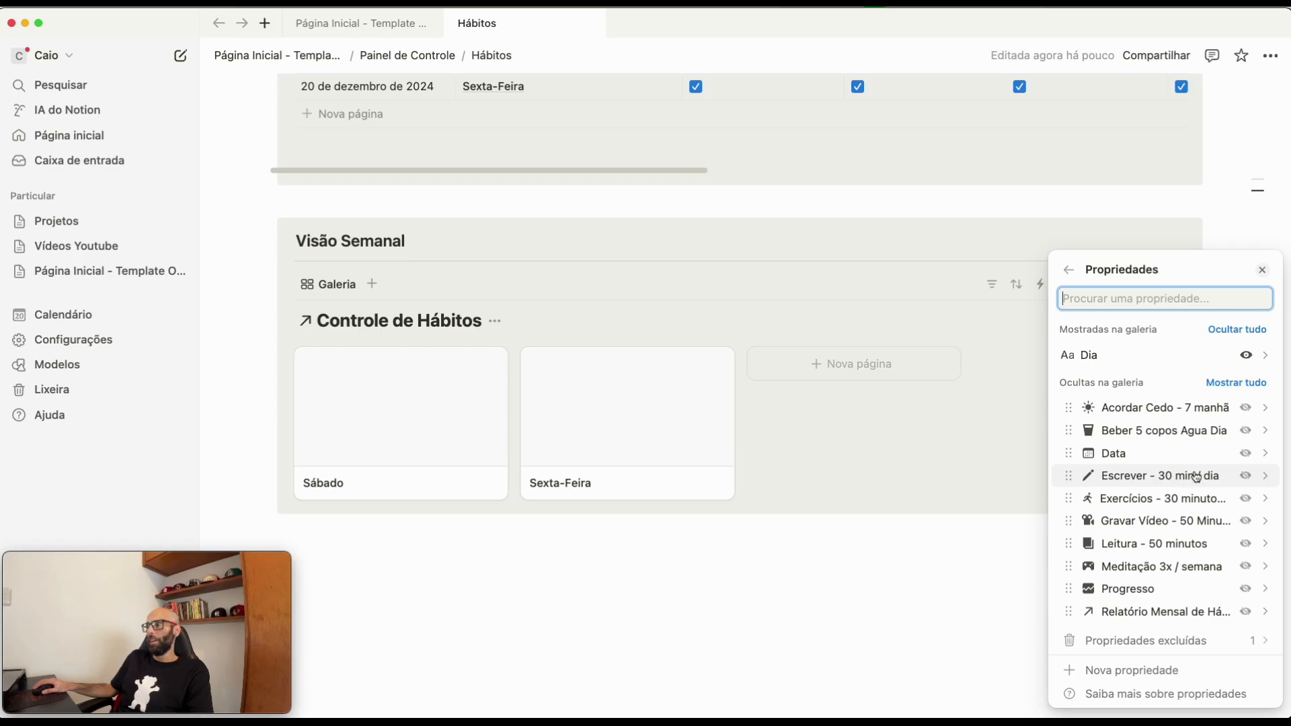
click(1246, 453)
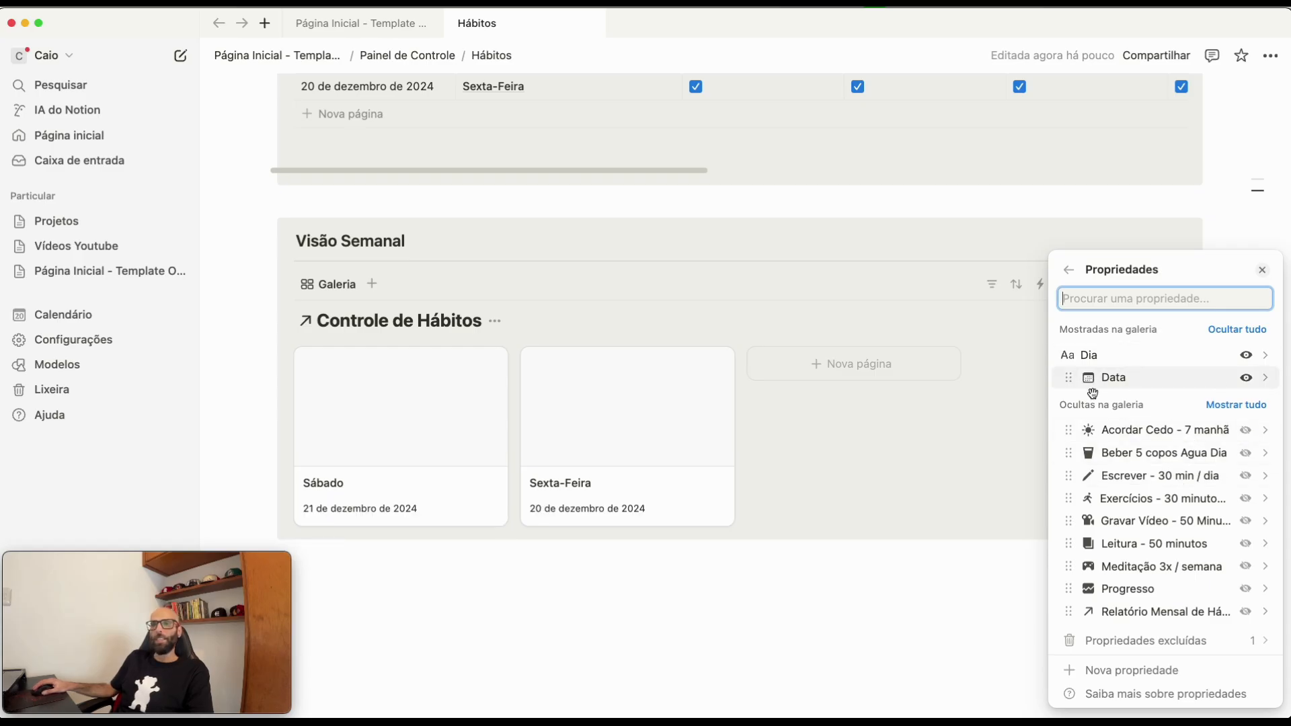
click(1245, 431)
click(1246, 453)
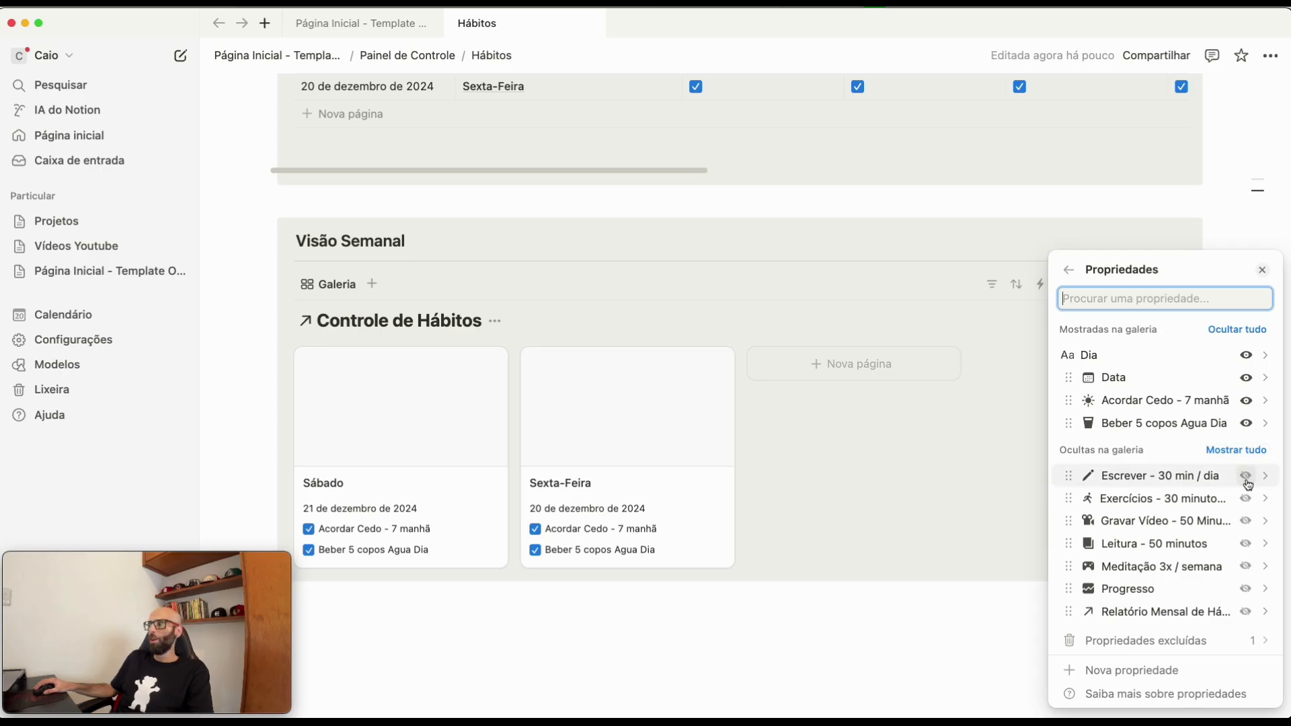
click(1246, 475)
click(1245, 498)
click(1245, 521)
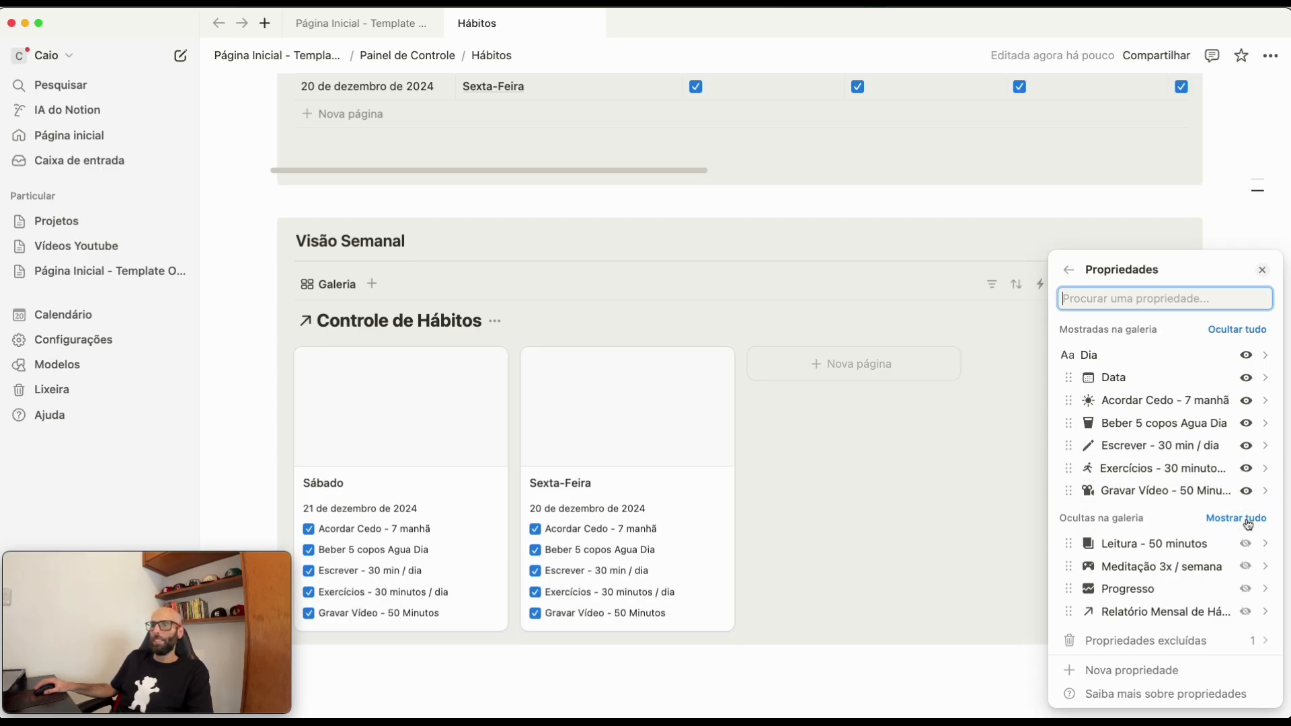
click(1245, 544)
click(1245, 567)
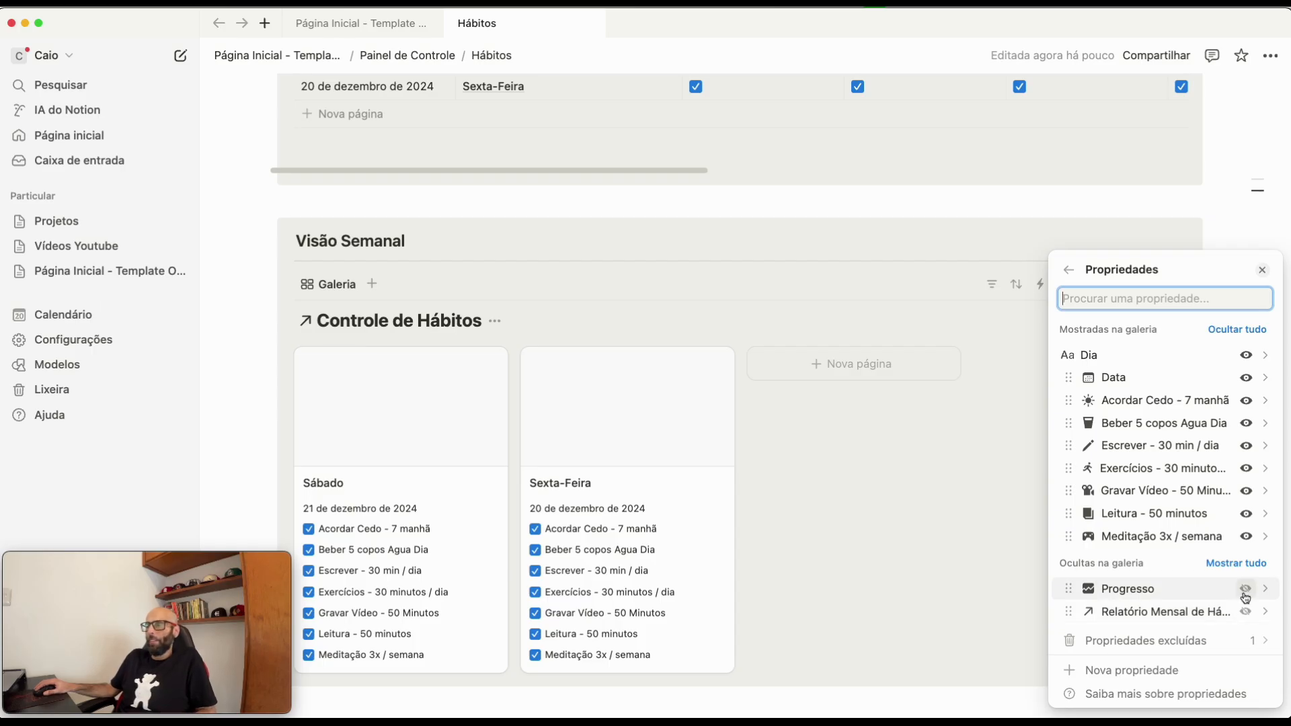
click(1247, 589)
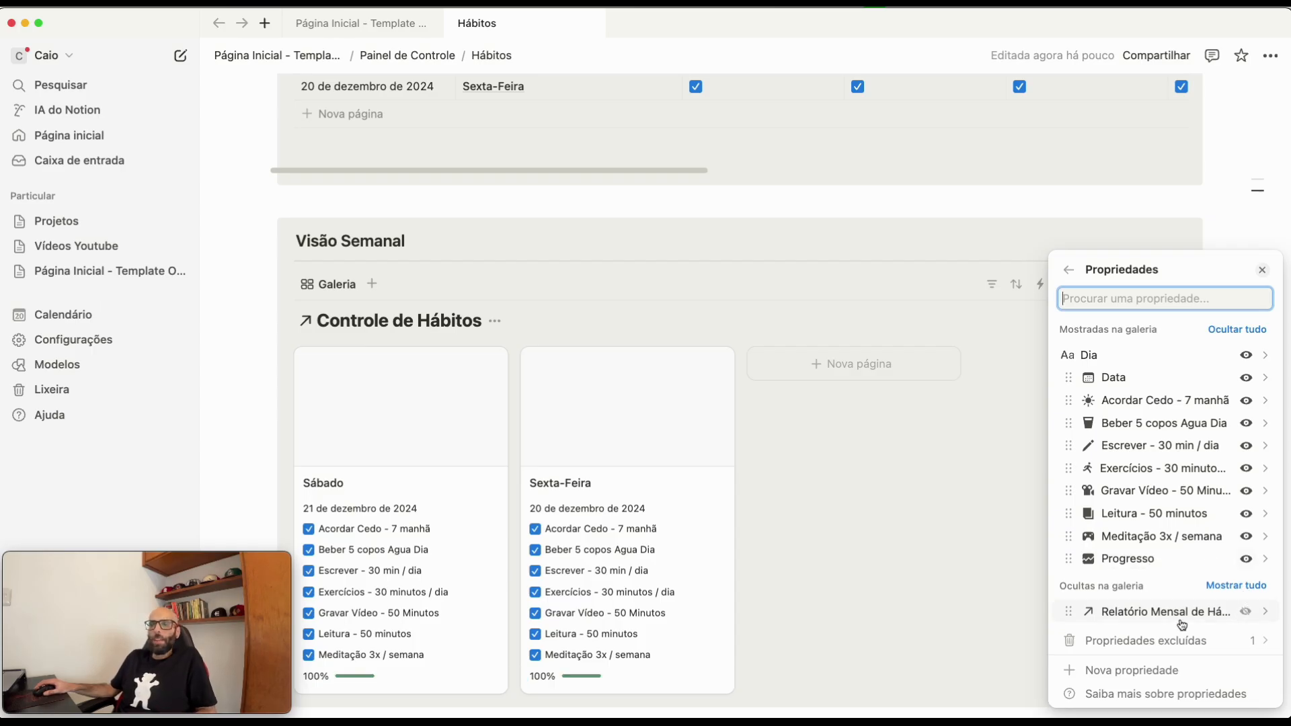
click(831, 497)
scroll(879, 323, down, 3)
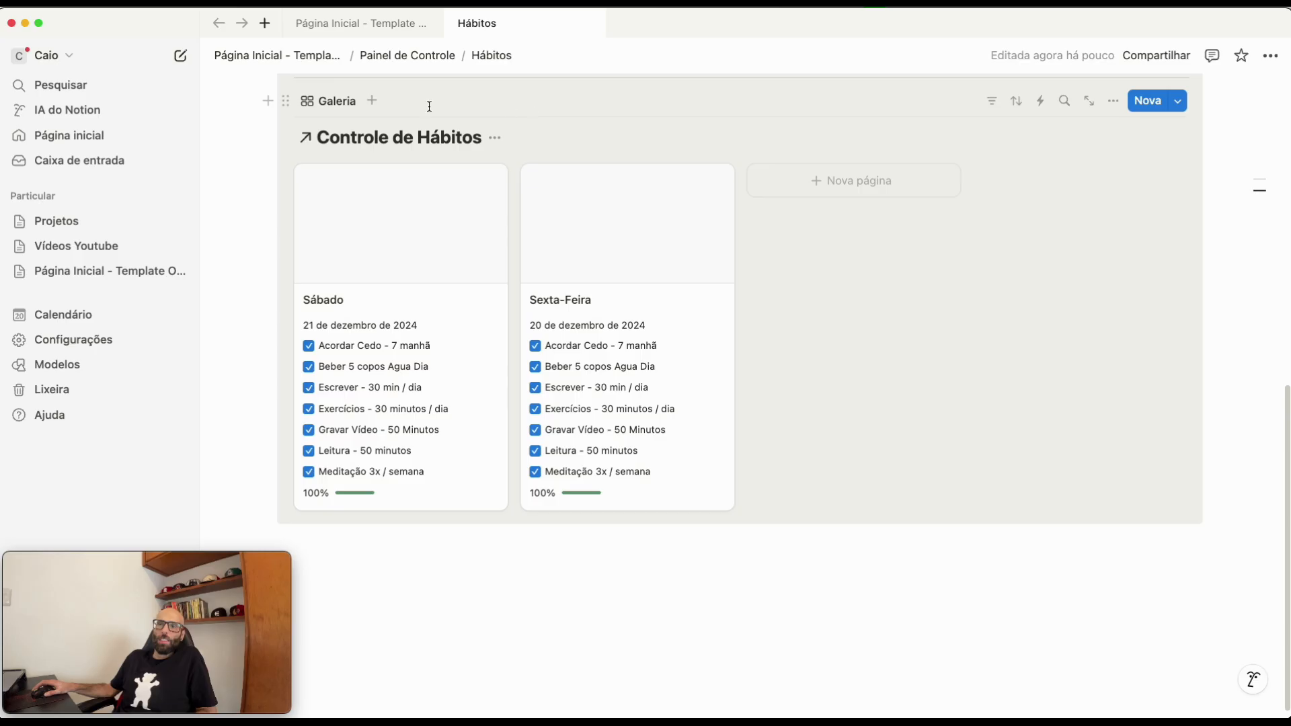
- Hide the Controle de Hábitos database title in the Visão Semanal gallery
scroll(429, 106, up, 2)
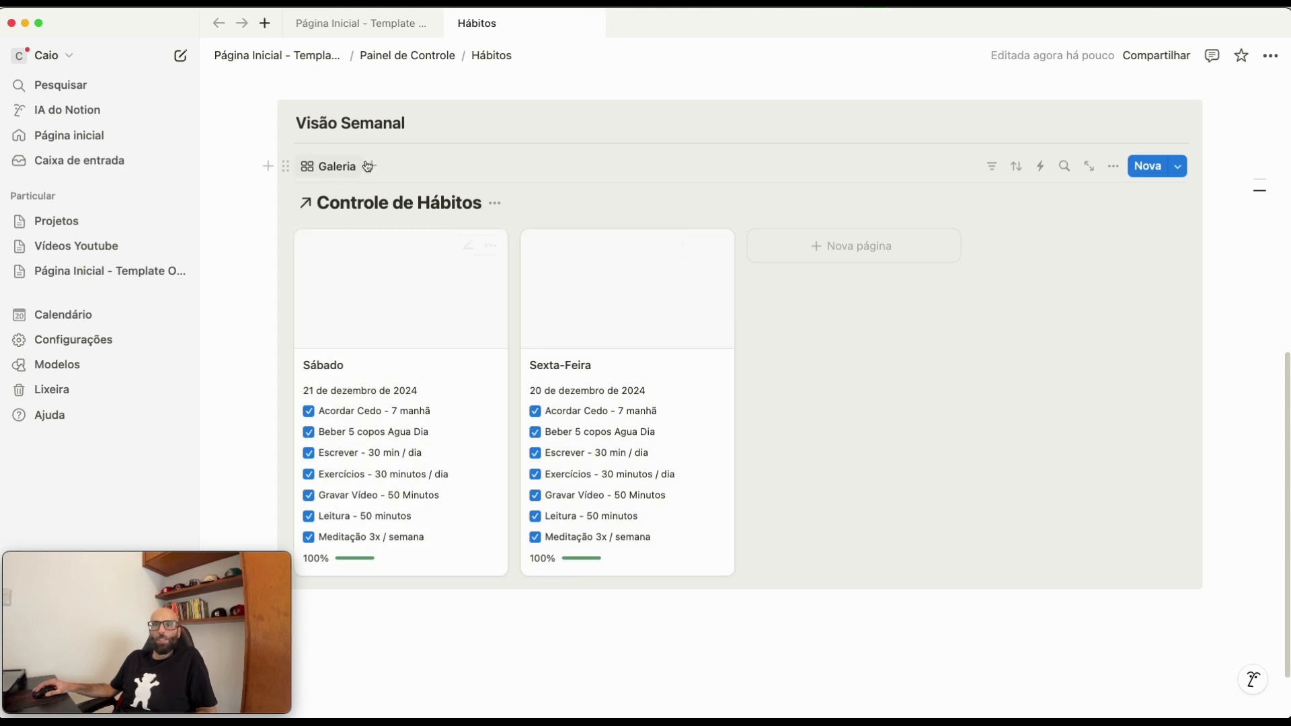
click(495, 204)
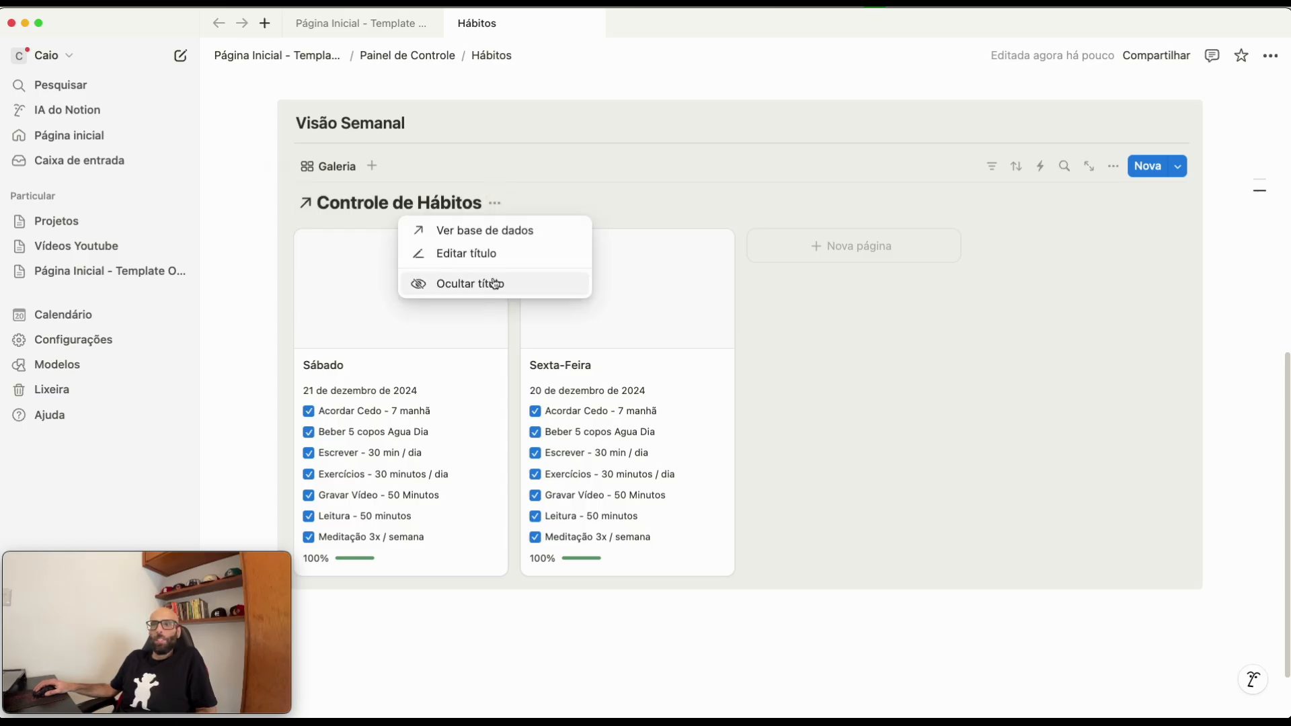
click(495, 285)
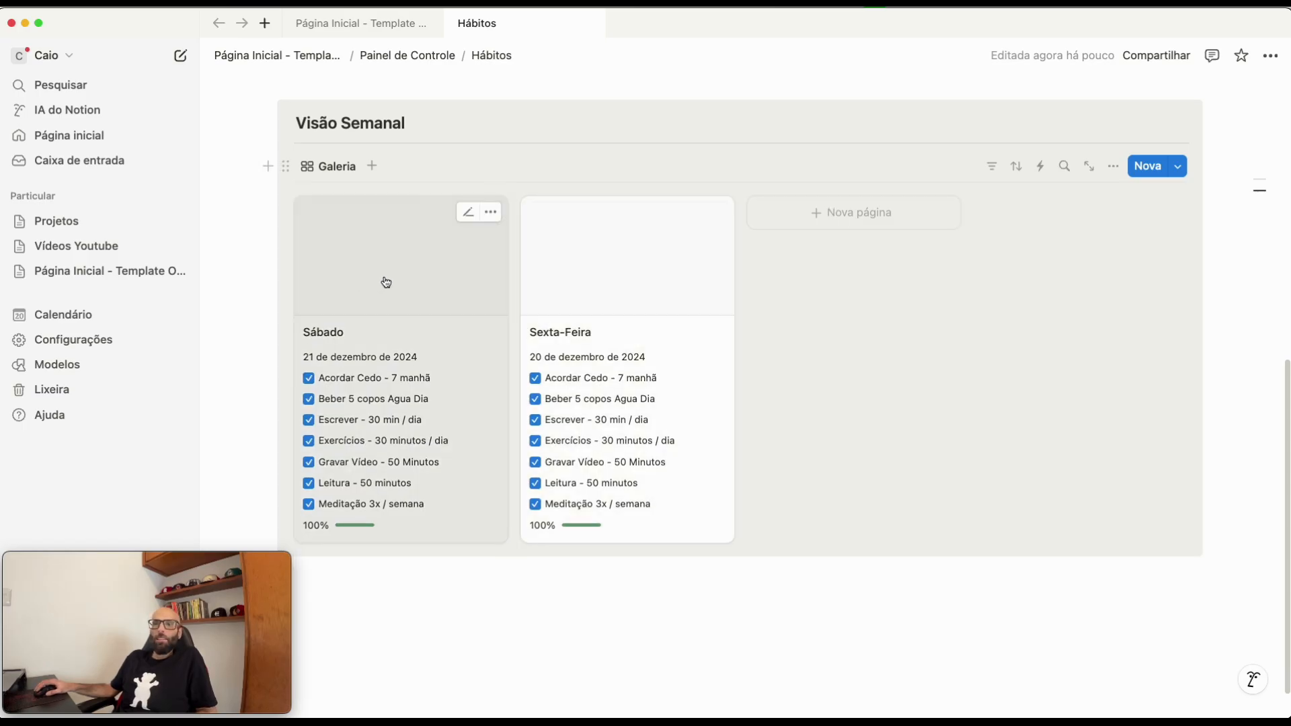
- Add a cover image to the Sábado page and return to the Hábitos page
click(385, 267)
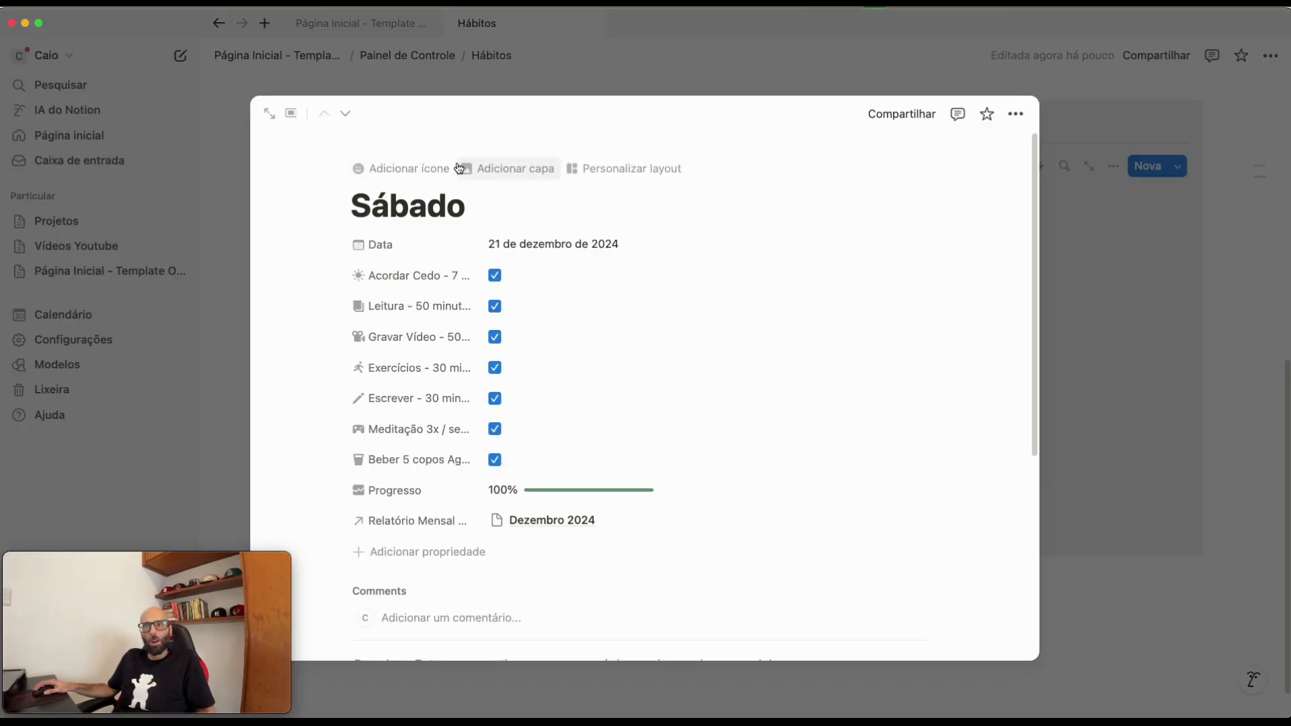
click(505, 179)
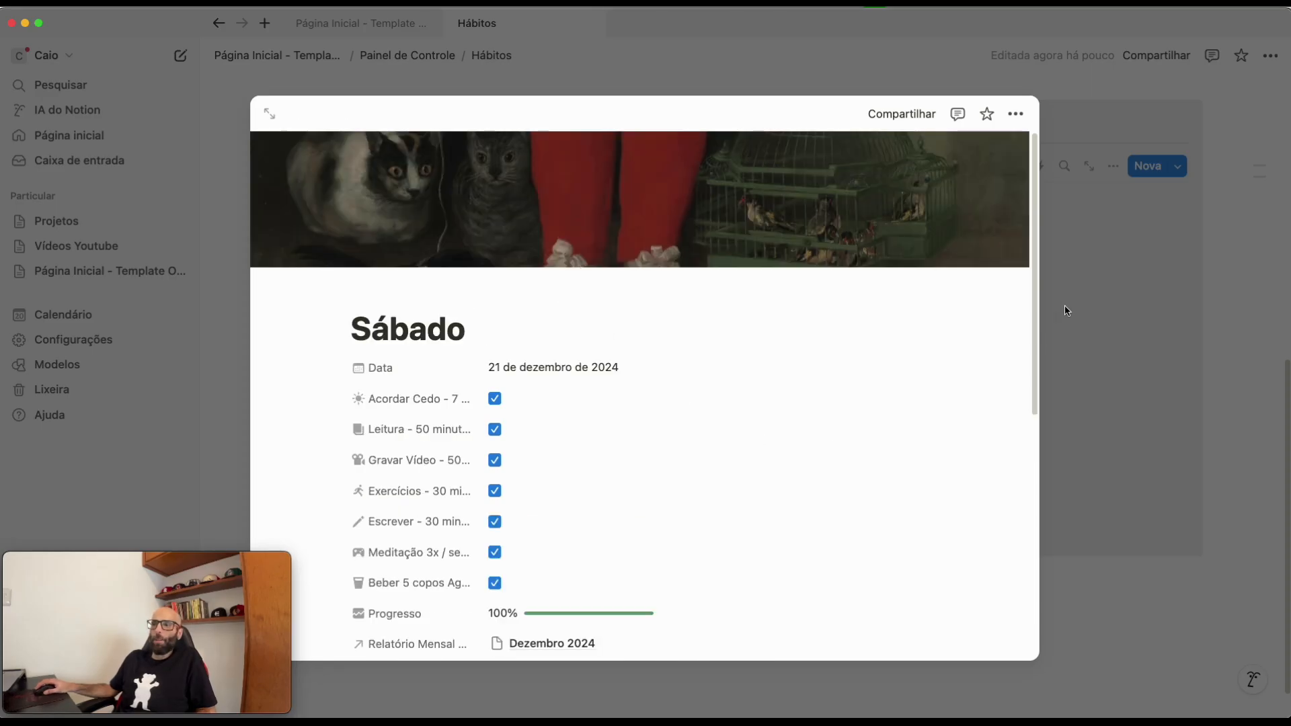
click(1193, 323)
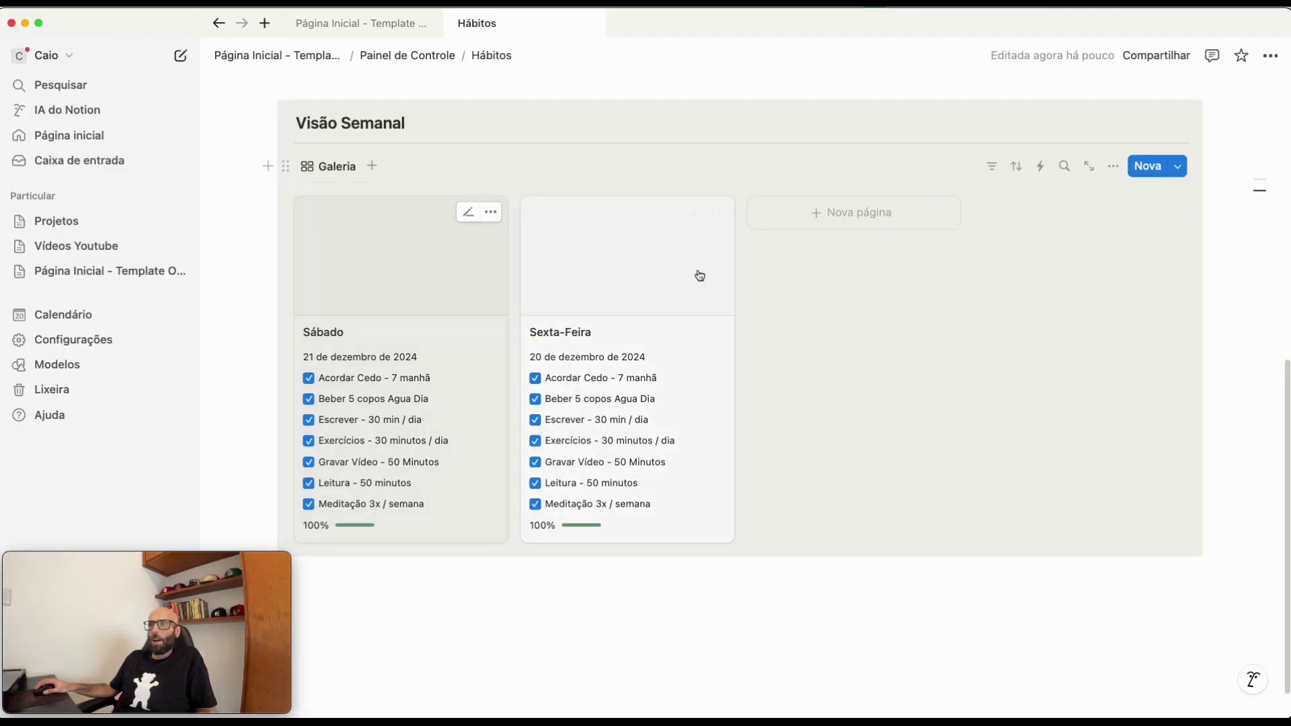
- Set the card preview of the Visão Semanal gallery to Capa
click(1114, 167)
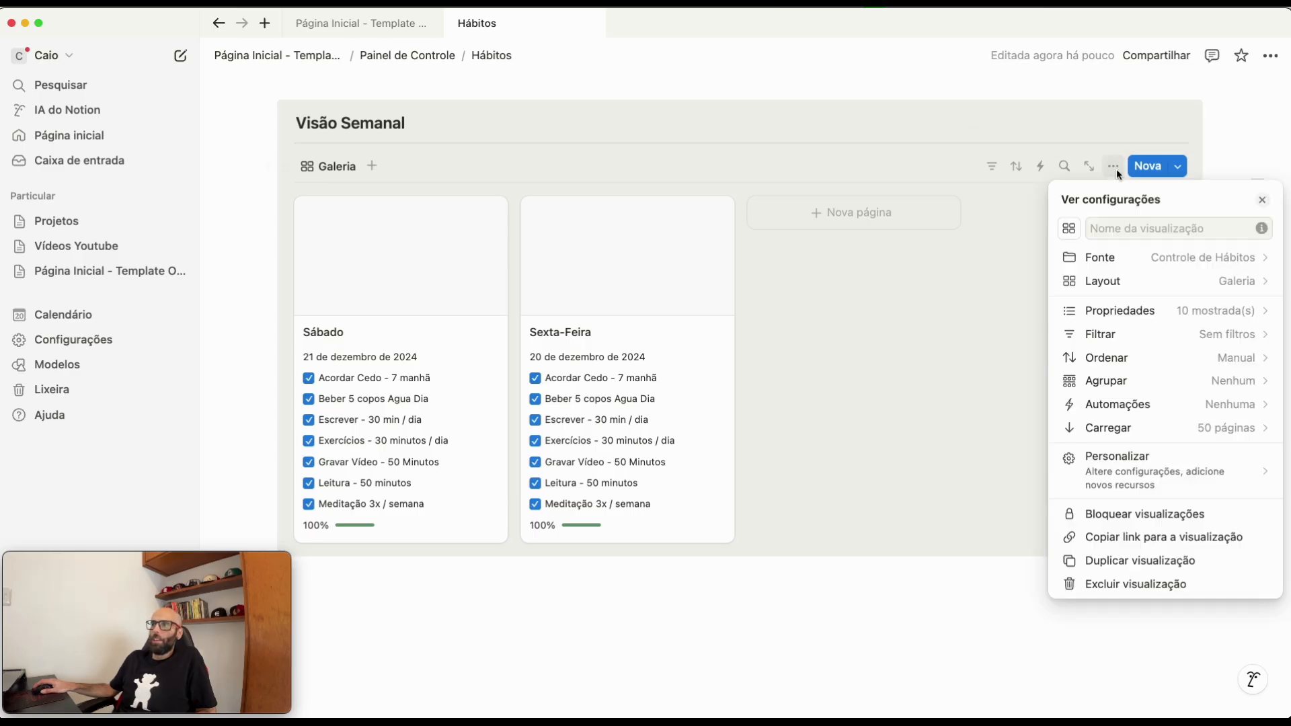
click(1182, 285)
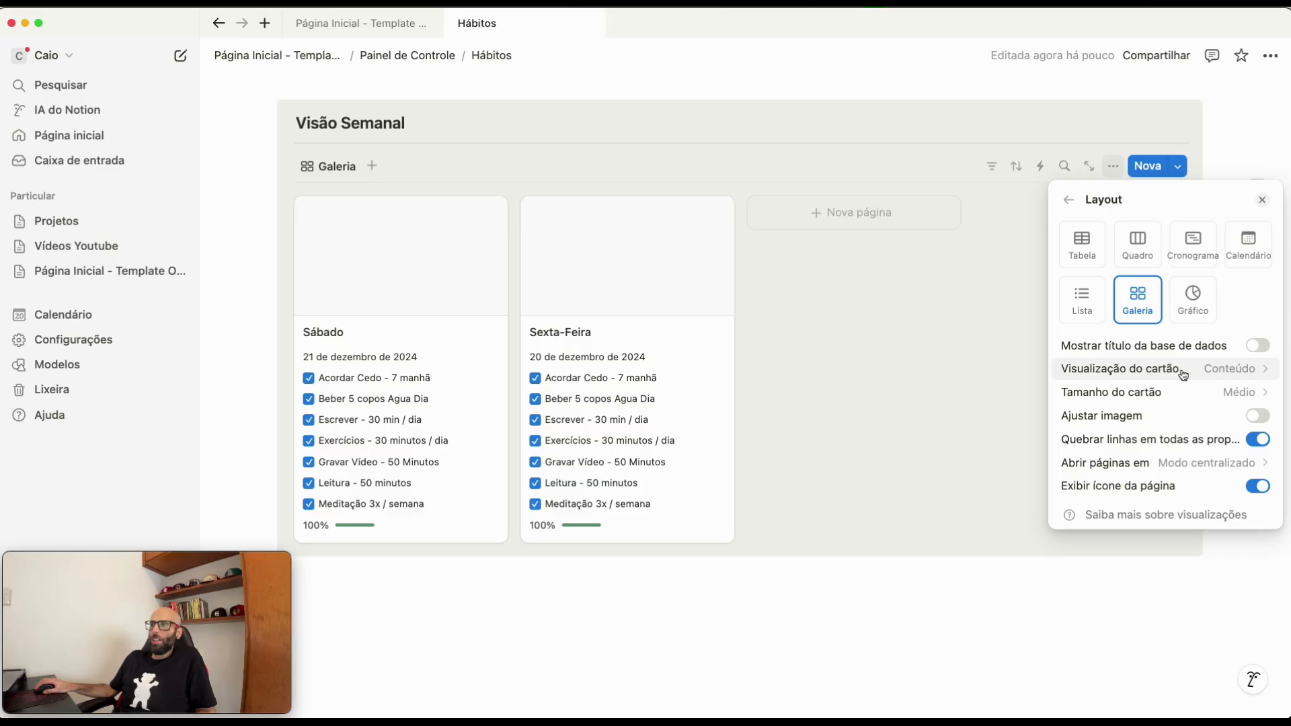
click(1225, 370)
click(1141, 425)
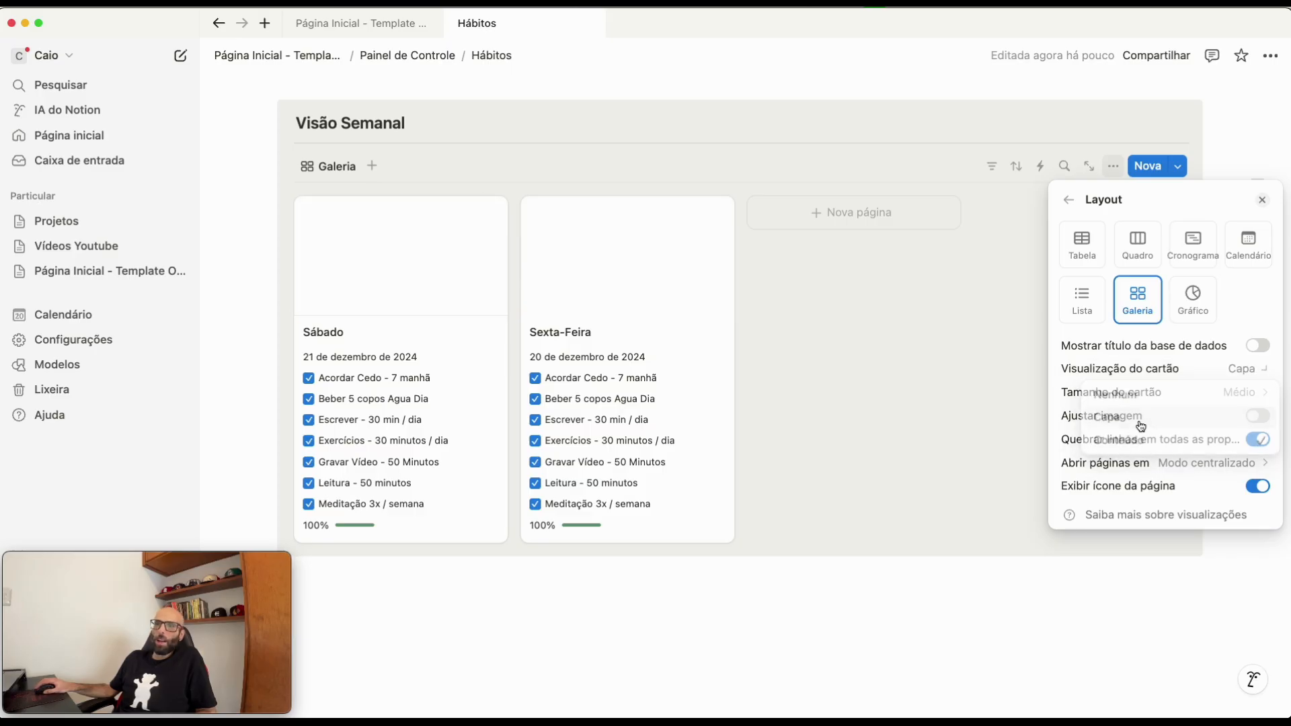
click(484, 567)
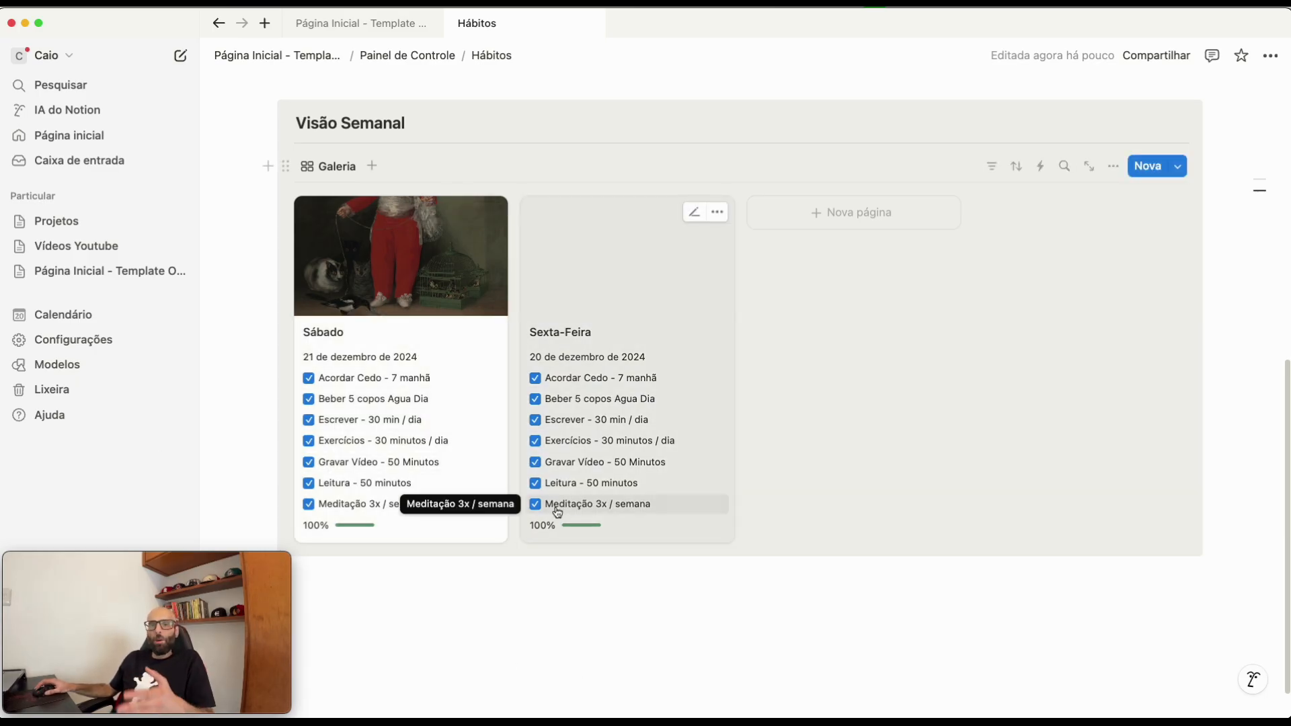
- Filter the Visão Semanal gallery by Data relative to today, limited to Este(a) semana
scroll(571, 454, up, 3)
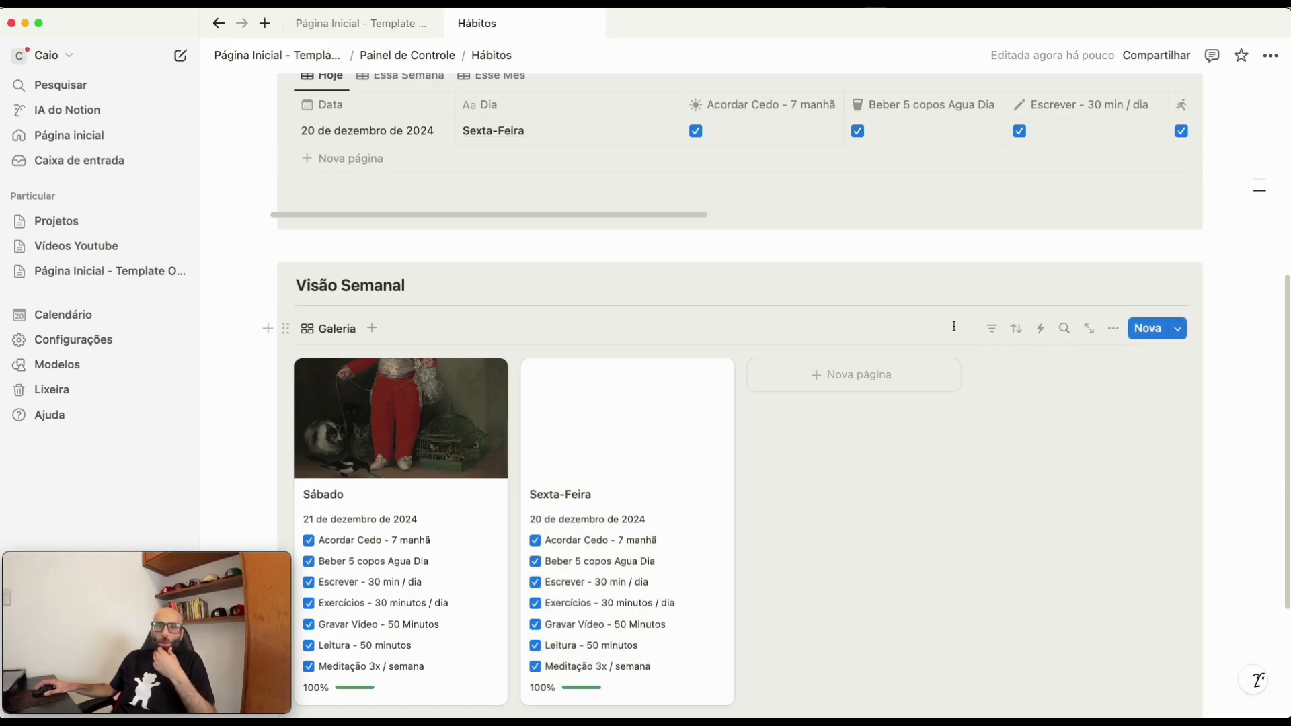
click(993, 329)
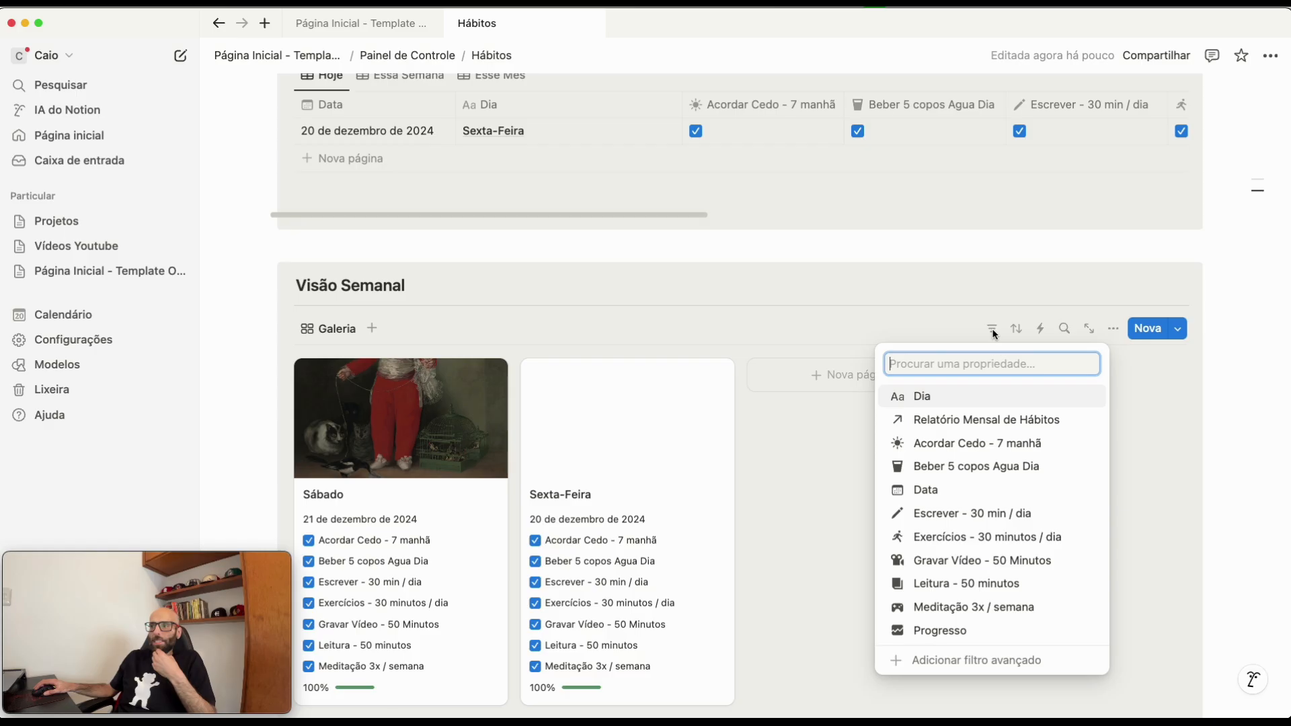
click(960, 497)
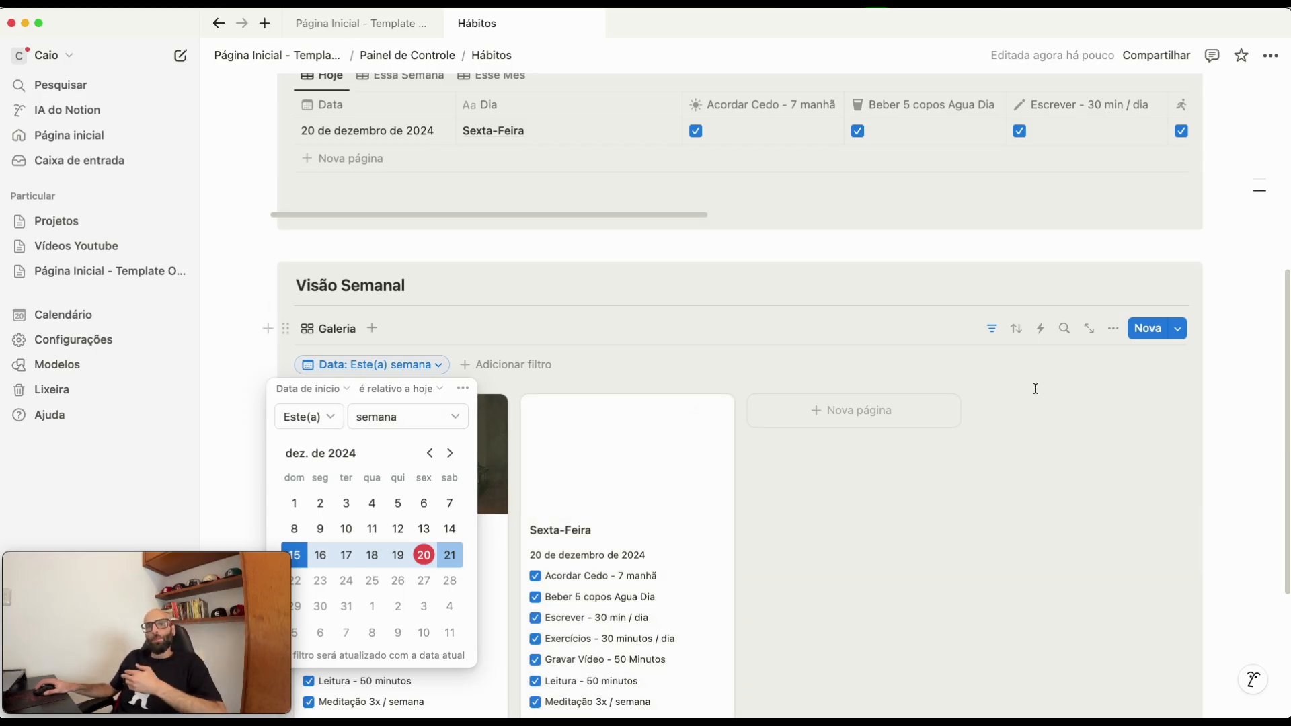
click(986, 414)
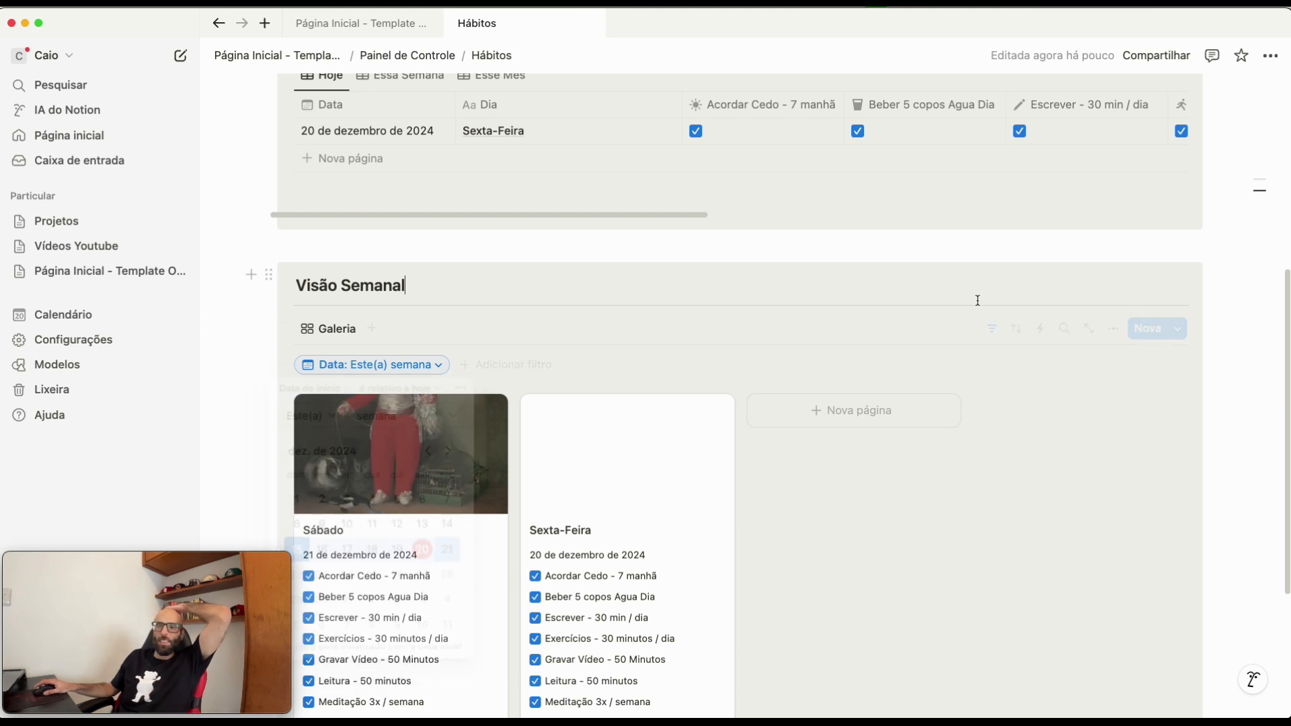
- Sort the Visão Semanal gallery by Data in ascending order (Crescente)
scroll(416, 437, down, 3)
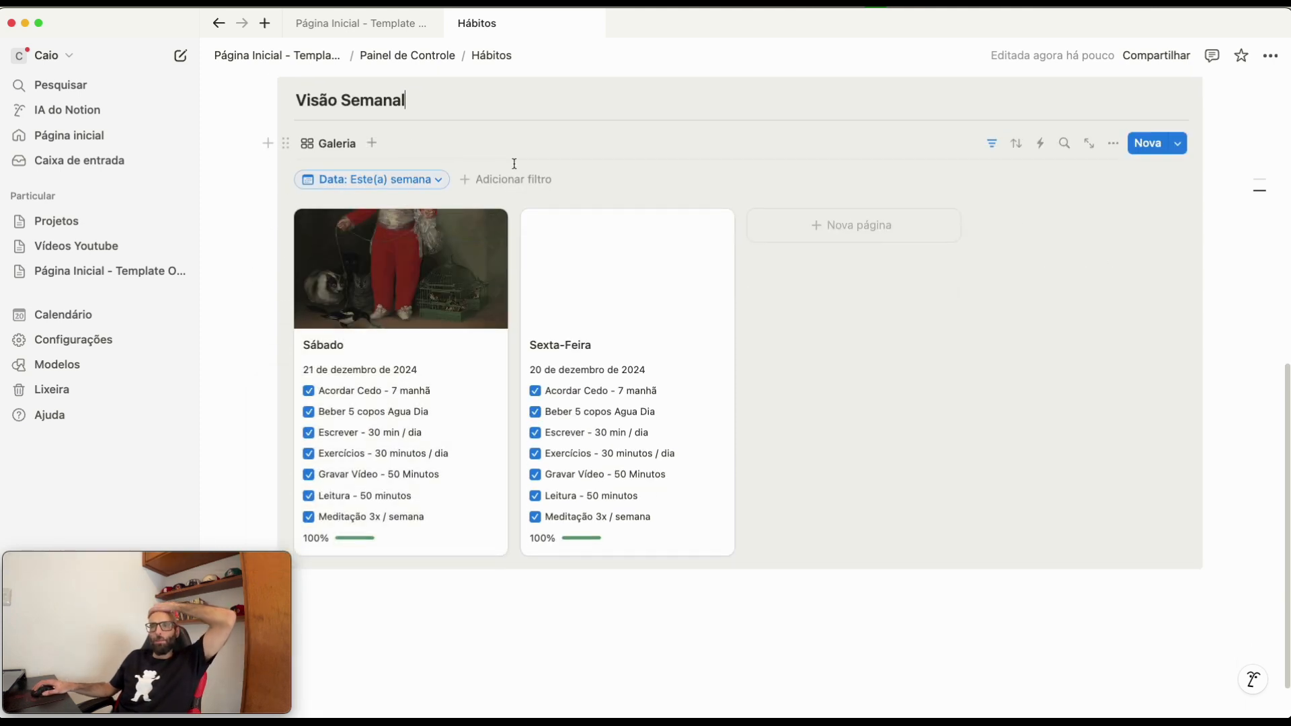
click(1015, 144)
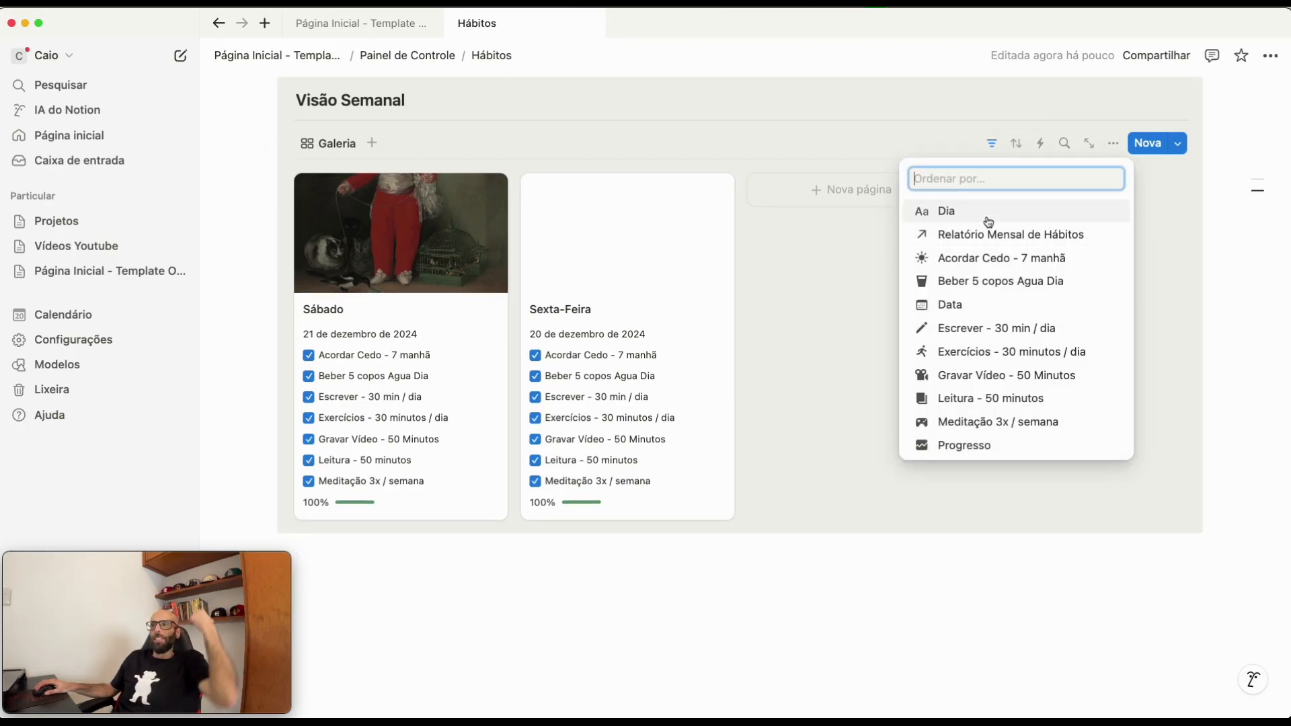
click(991, 307)
click(990, 305)
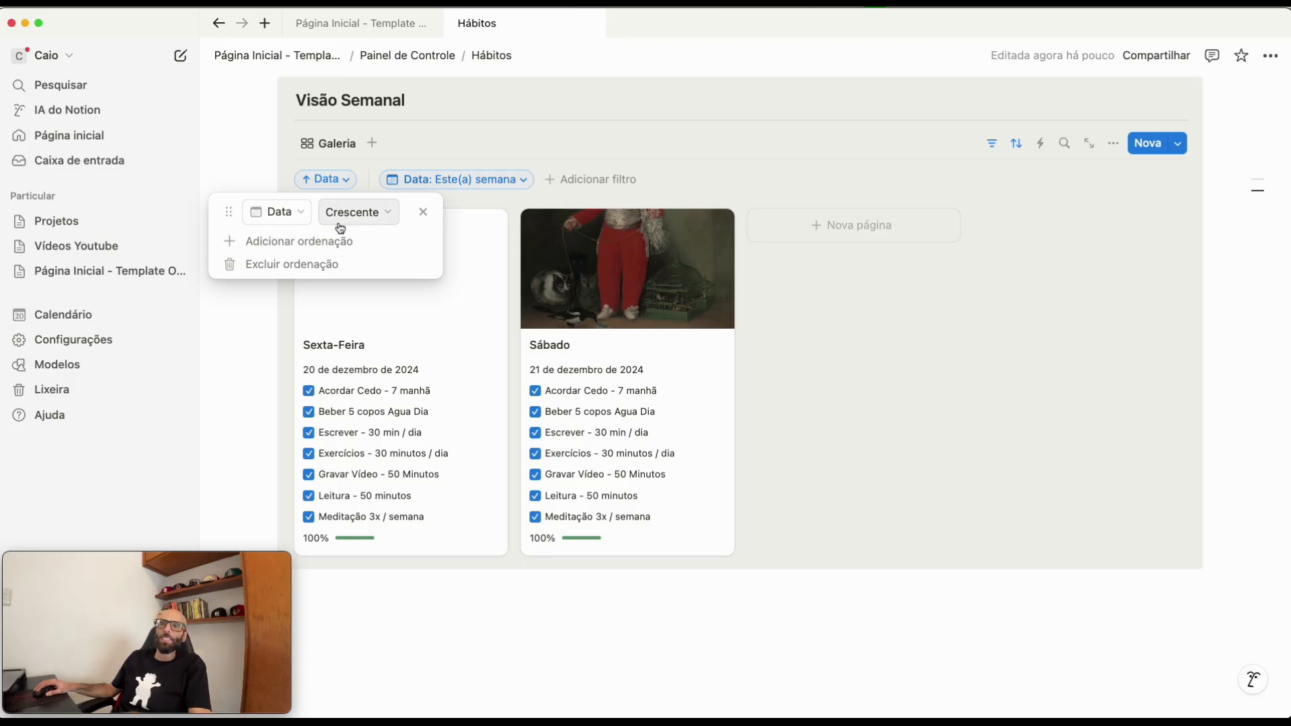
click(1139, 248)
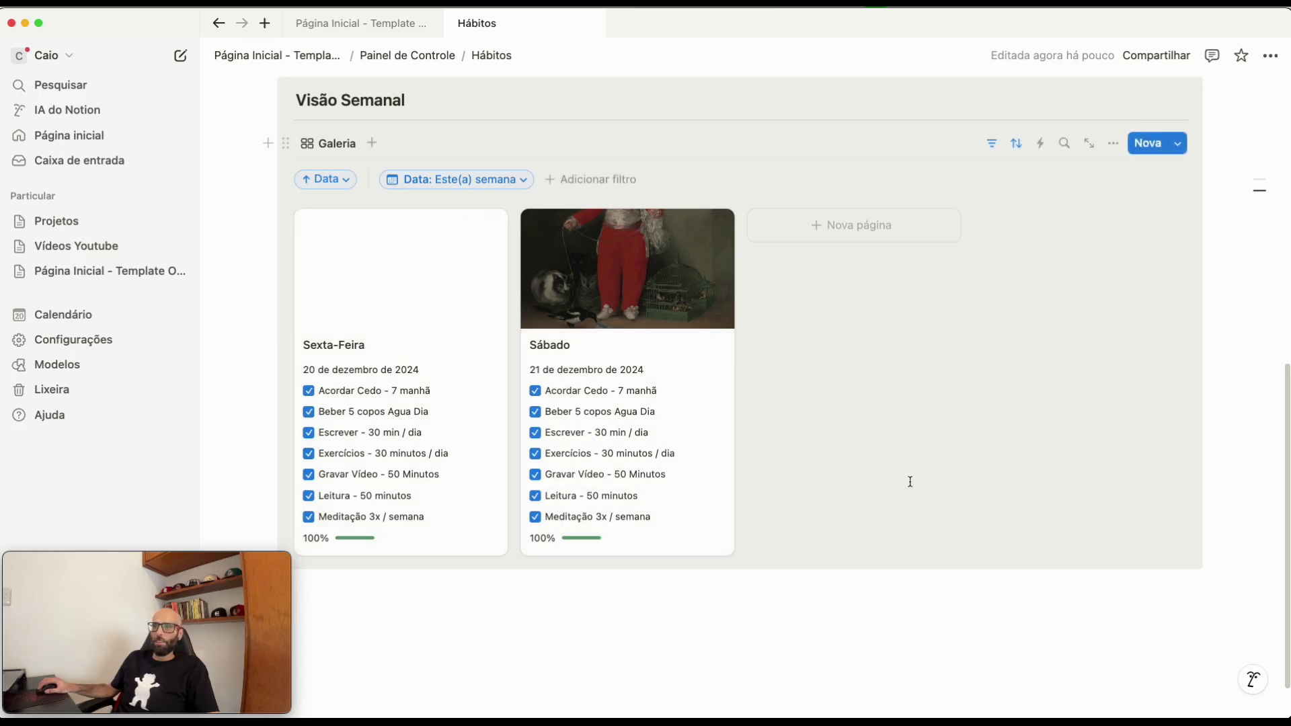
- Review the Essa Semana and Esse Mês views of the Hábitos table and the Visão Semanal gallery
scroll(700, 484, up, 3)
scroll(694, 634, up, 6)
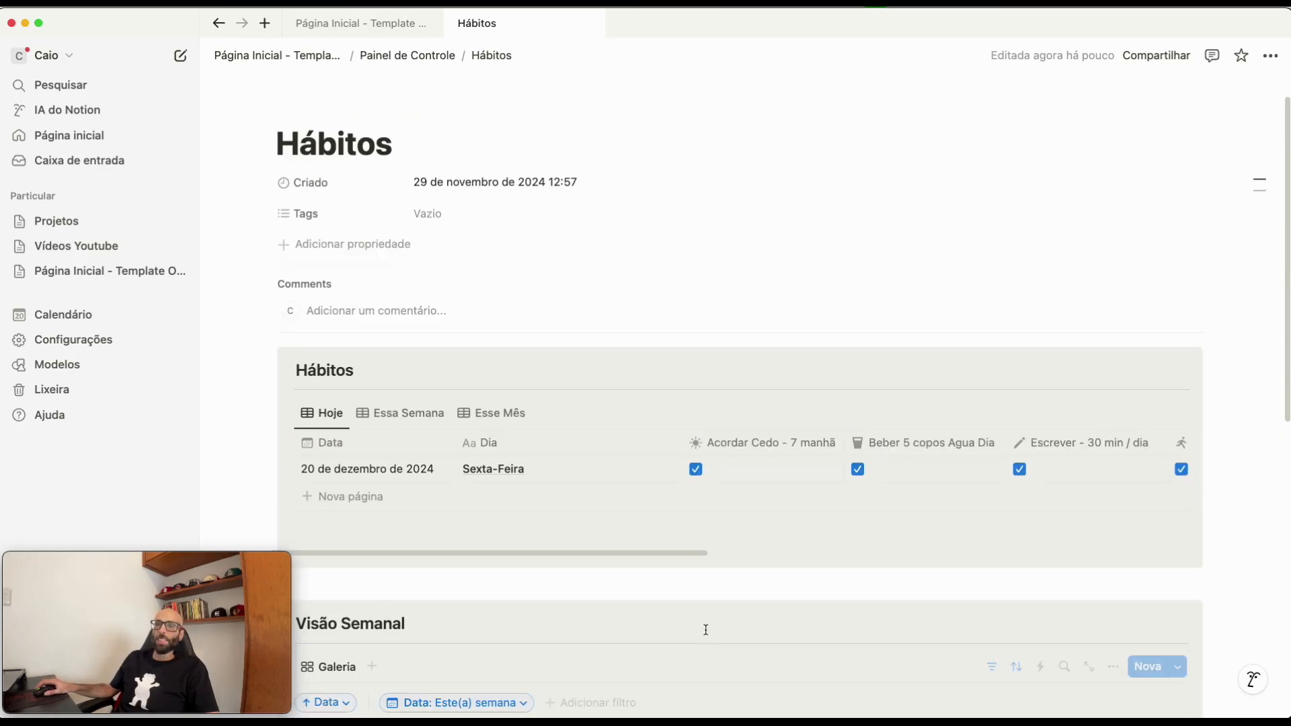
scroll(703, 630, down, 3)
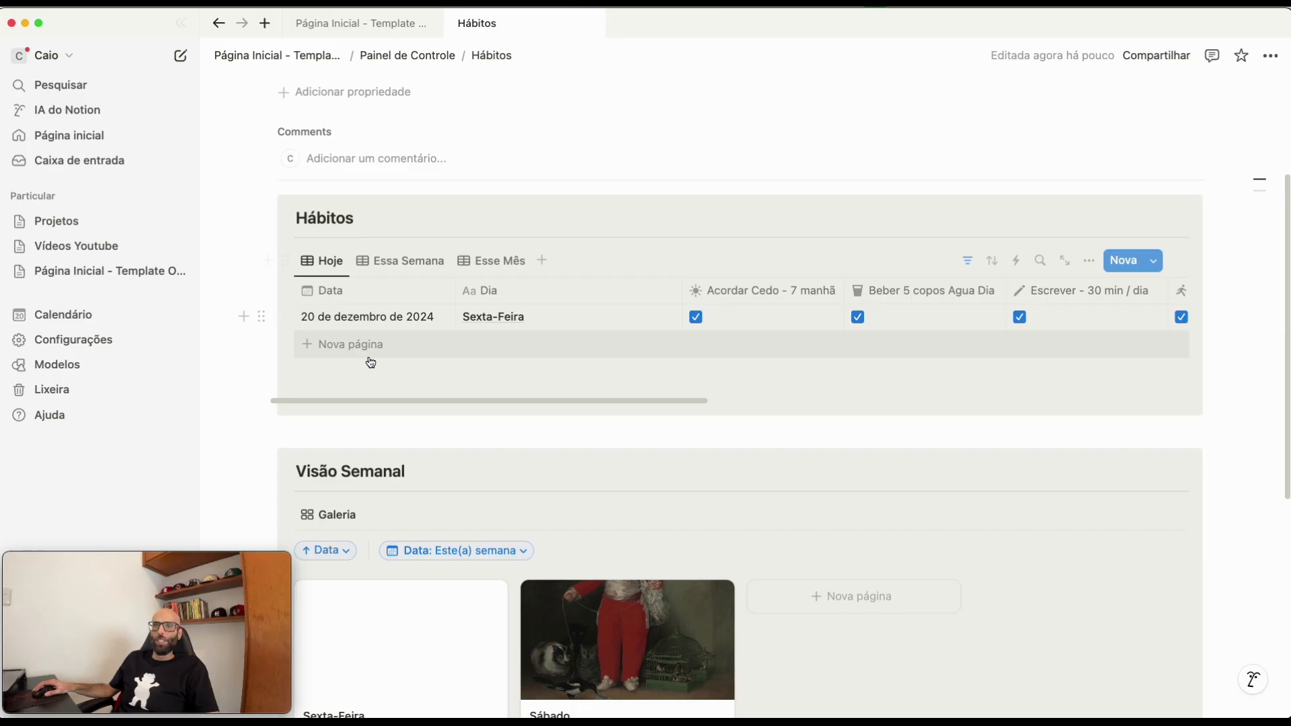
click(401, 261)
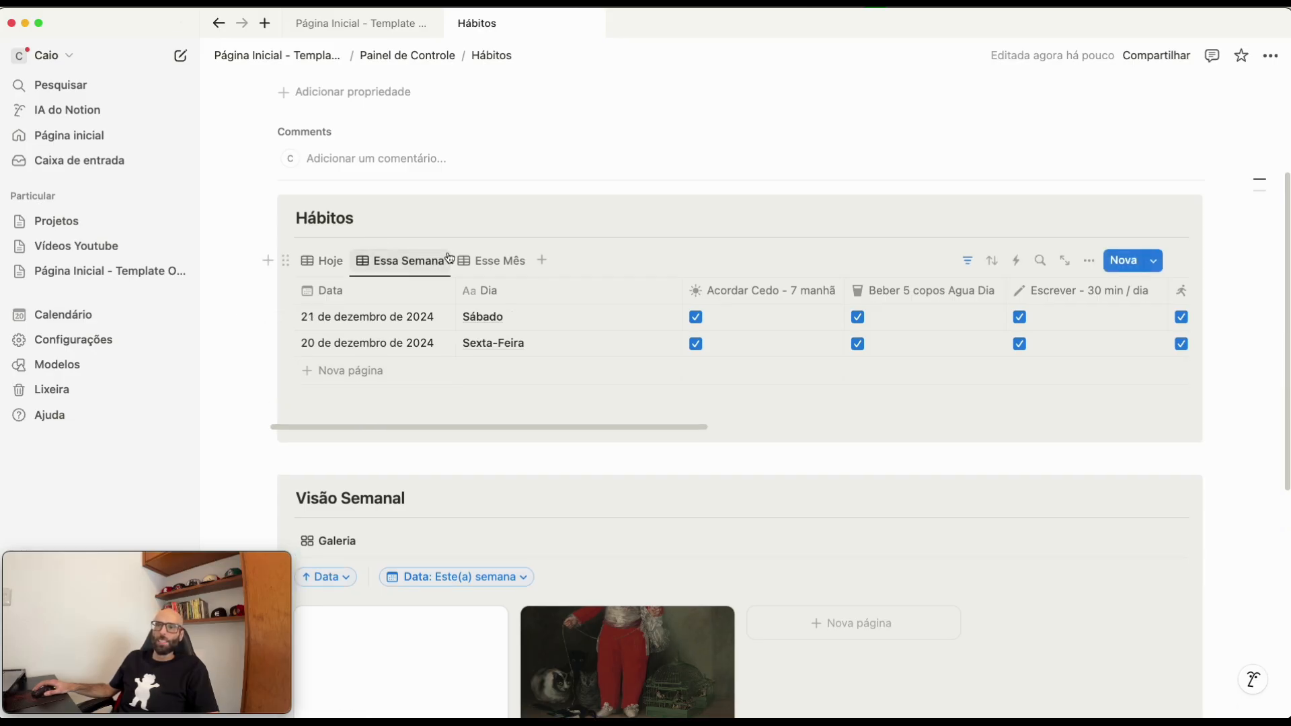
click(494, 261)
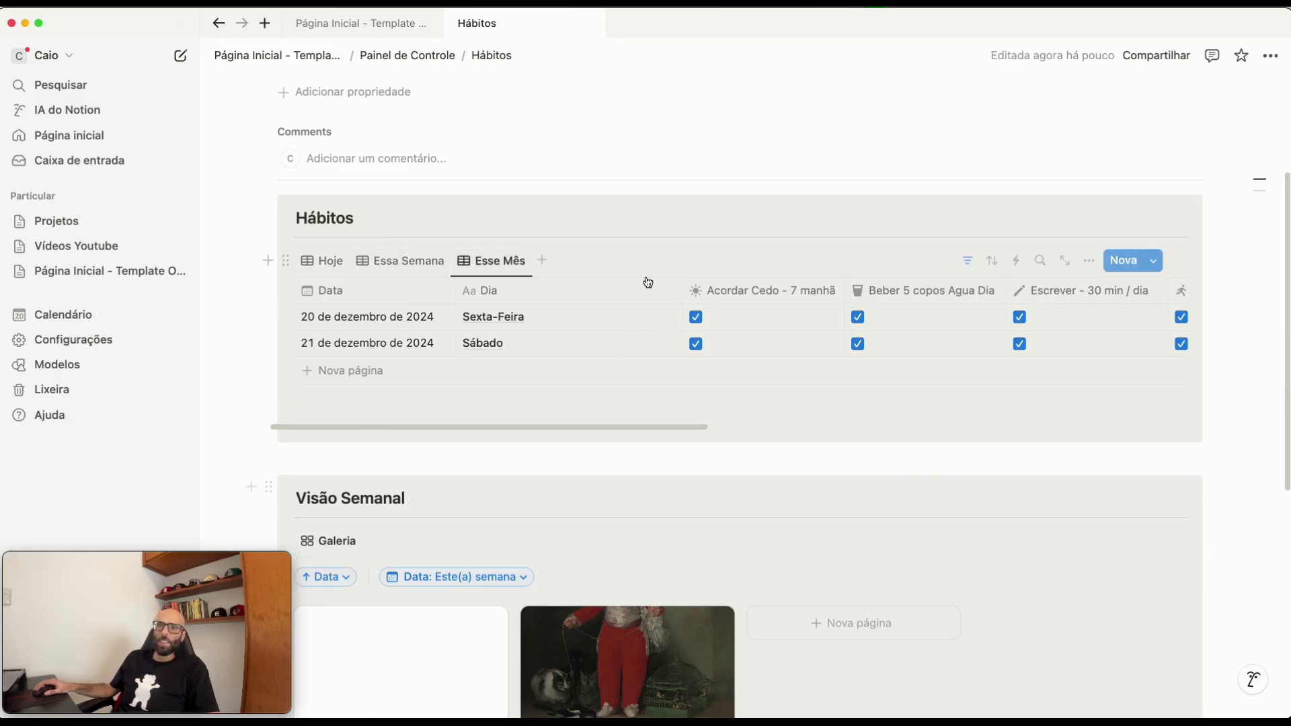
scroll(610, 463, down, 6)
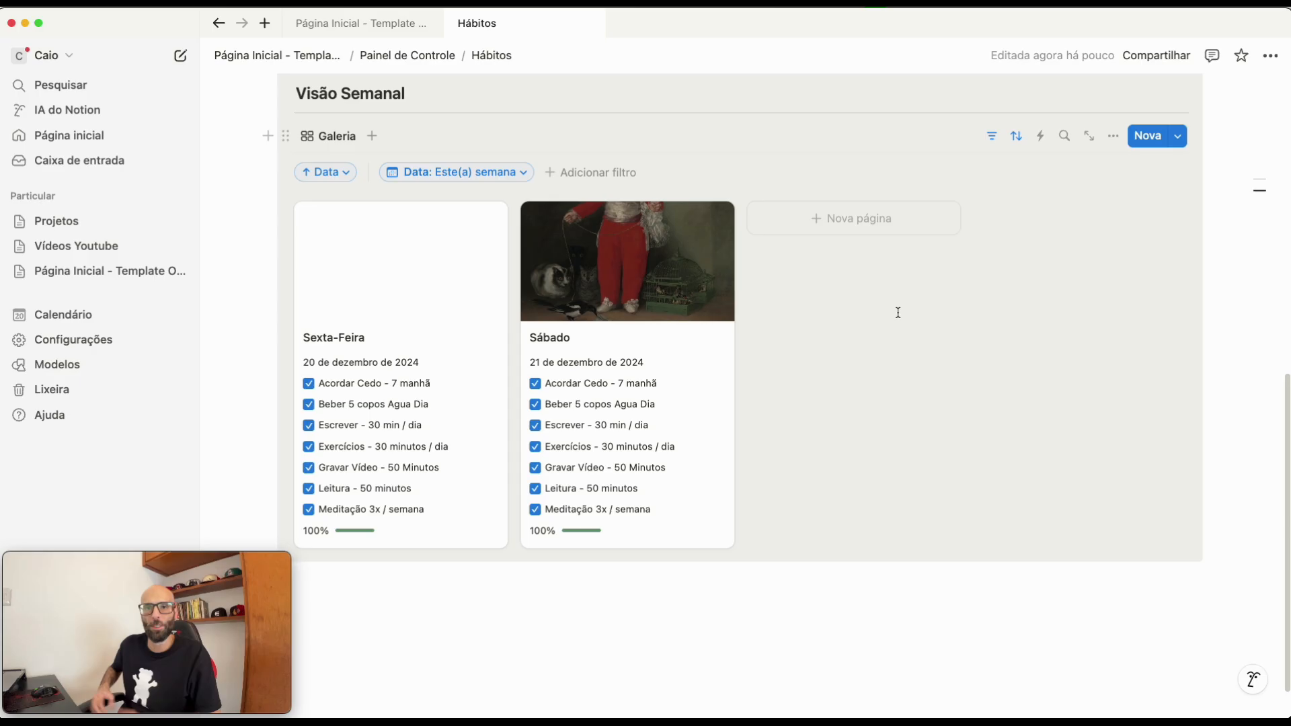
- Rename the gallery view in the Visão Semanal section to SEMANA
scroll(898, 313, up, 3)
click(336, 307)
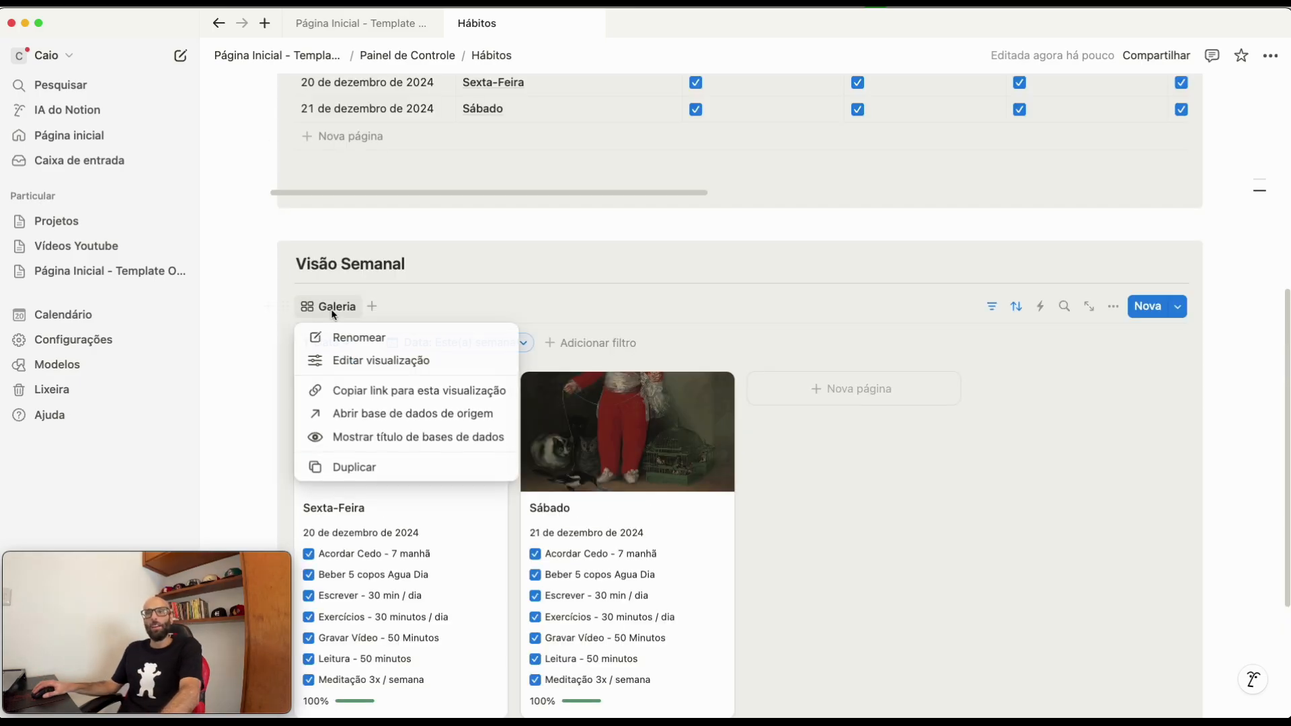
click(343, 337)
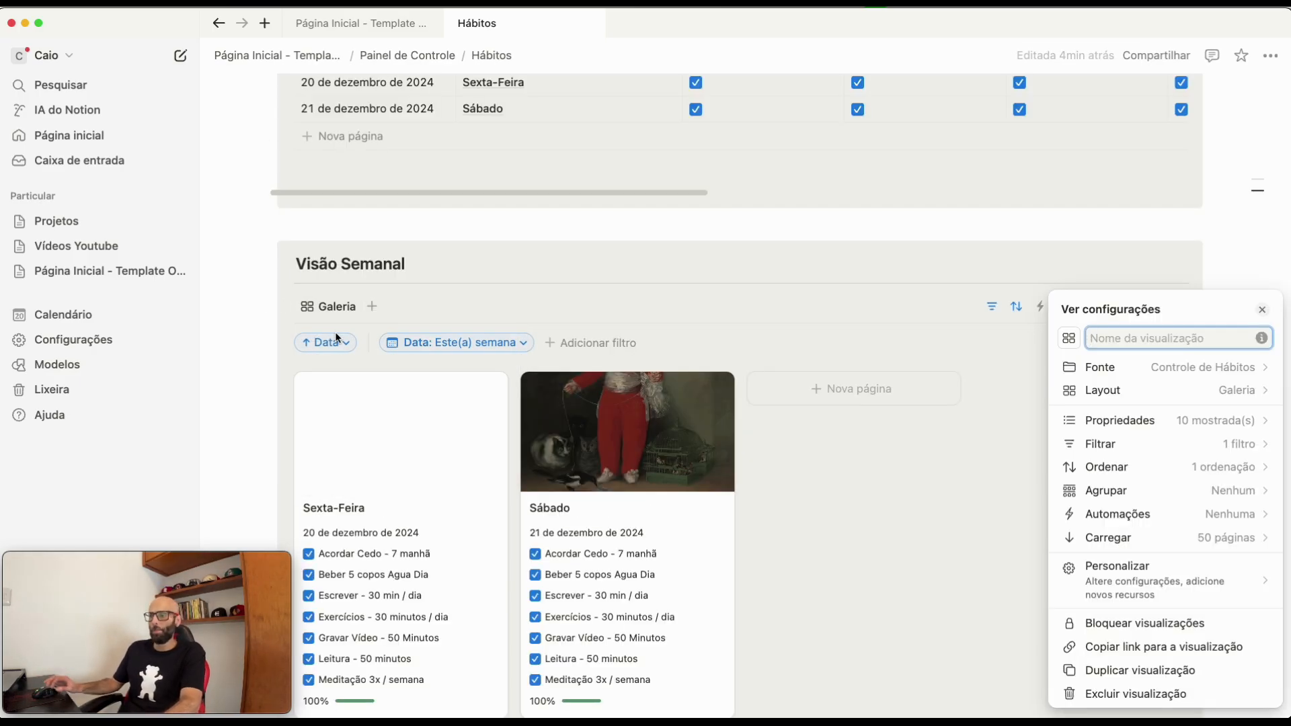
text(SEMANA)
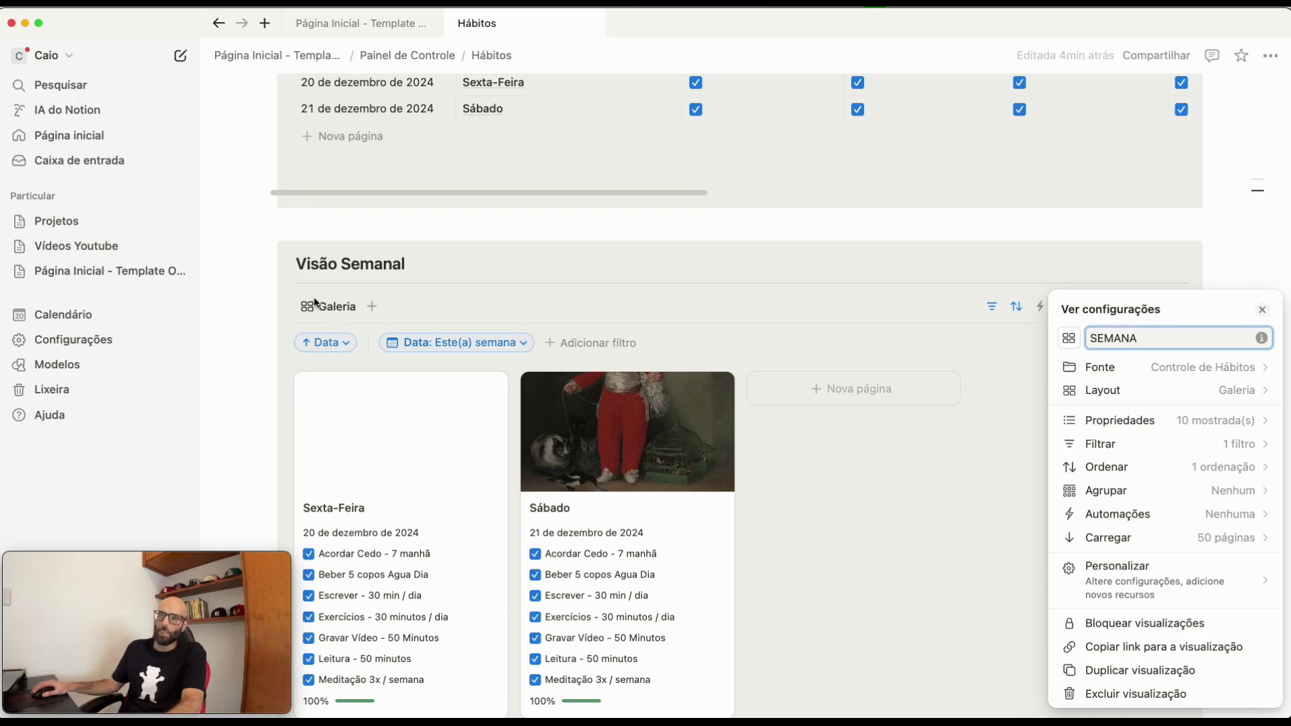
click(531, 285)
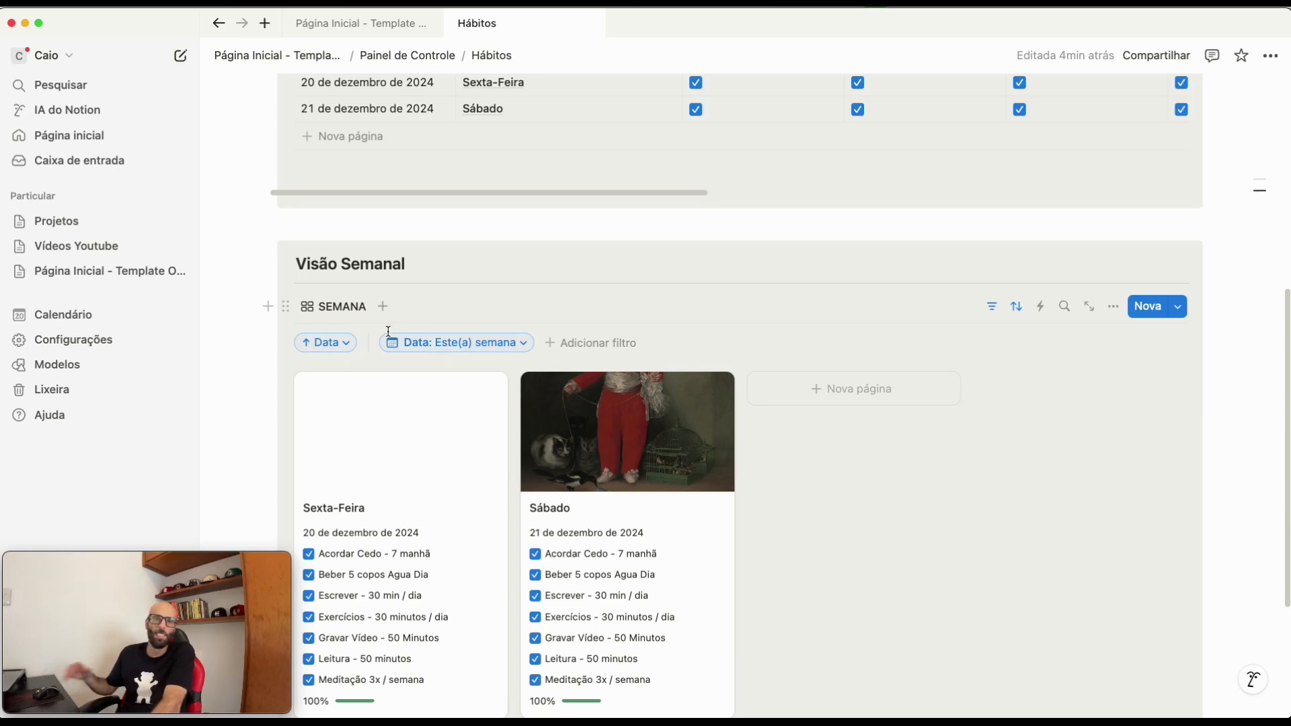
- Duplicate the SEMANA gallery view and name the copy MENSAL
click(333, 308)
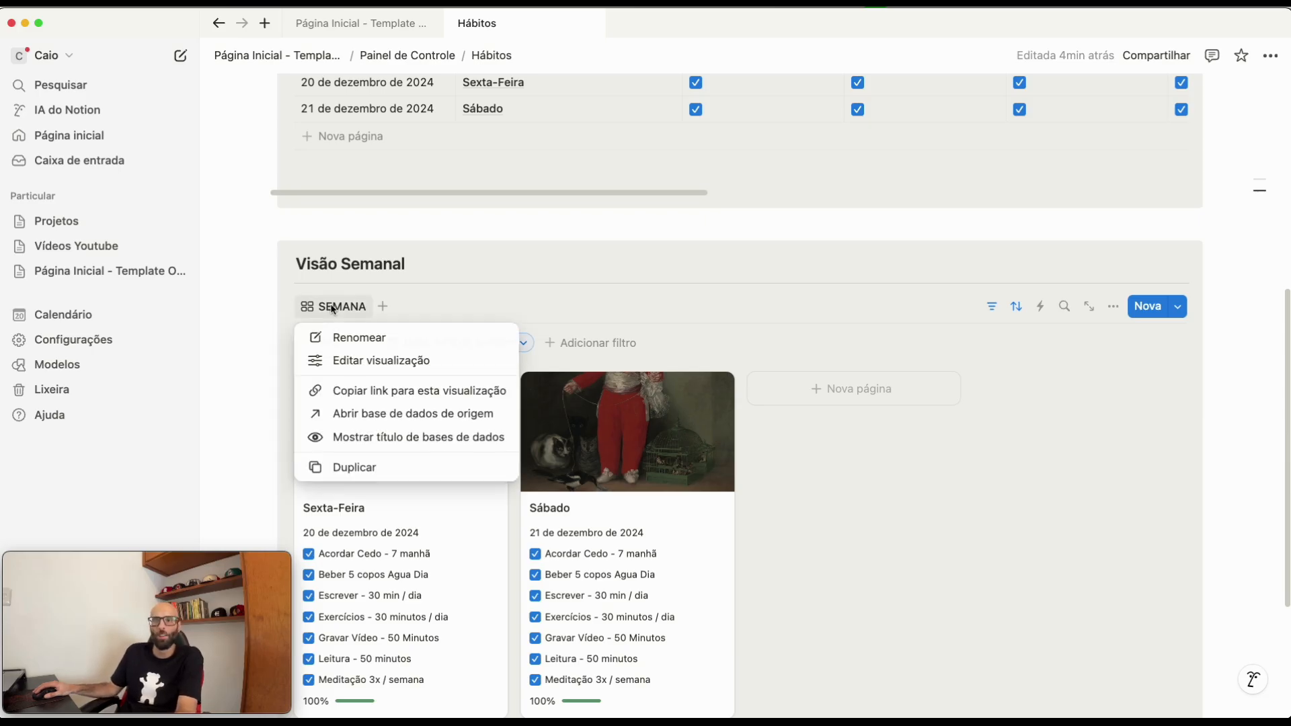
click(370, 468)
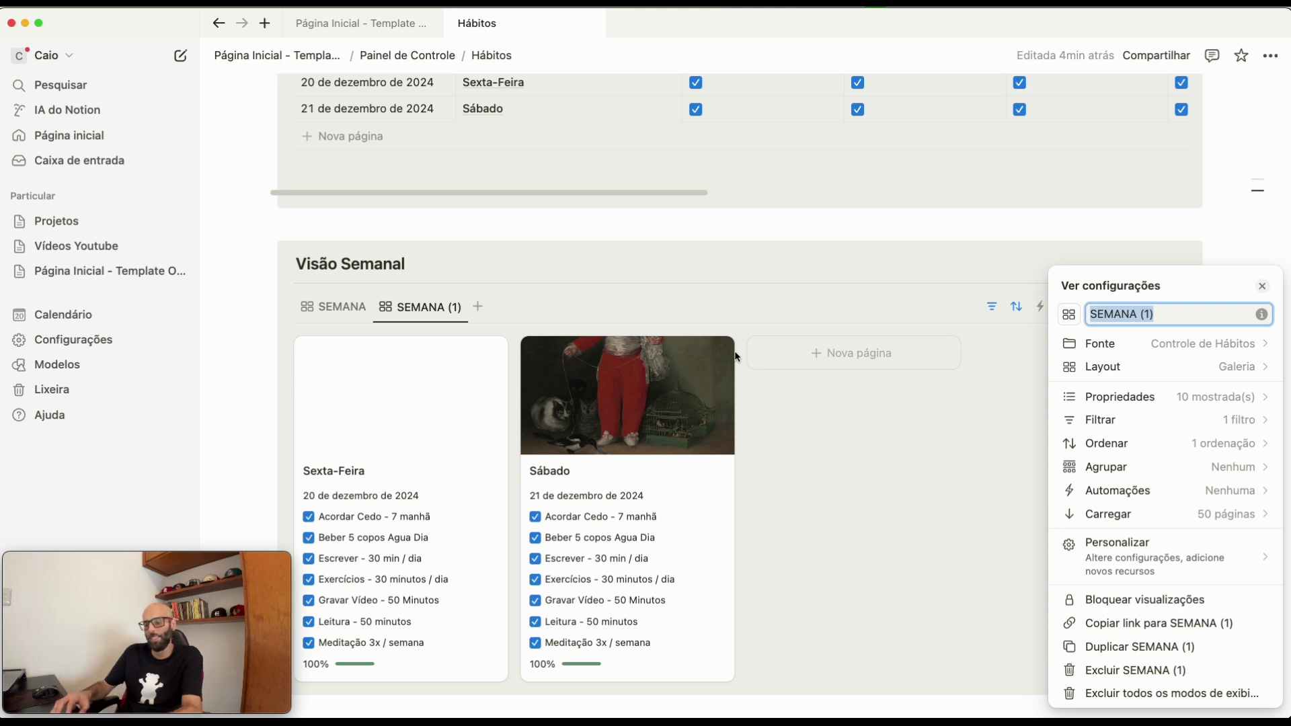
text(MENSAL)
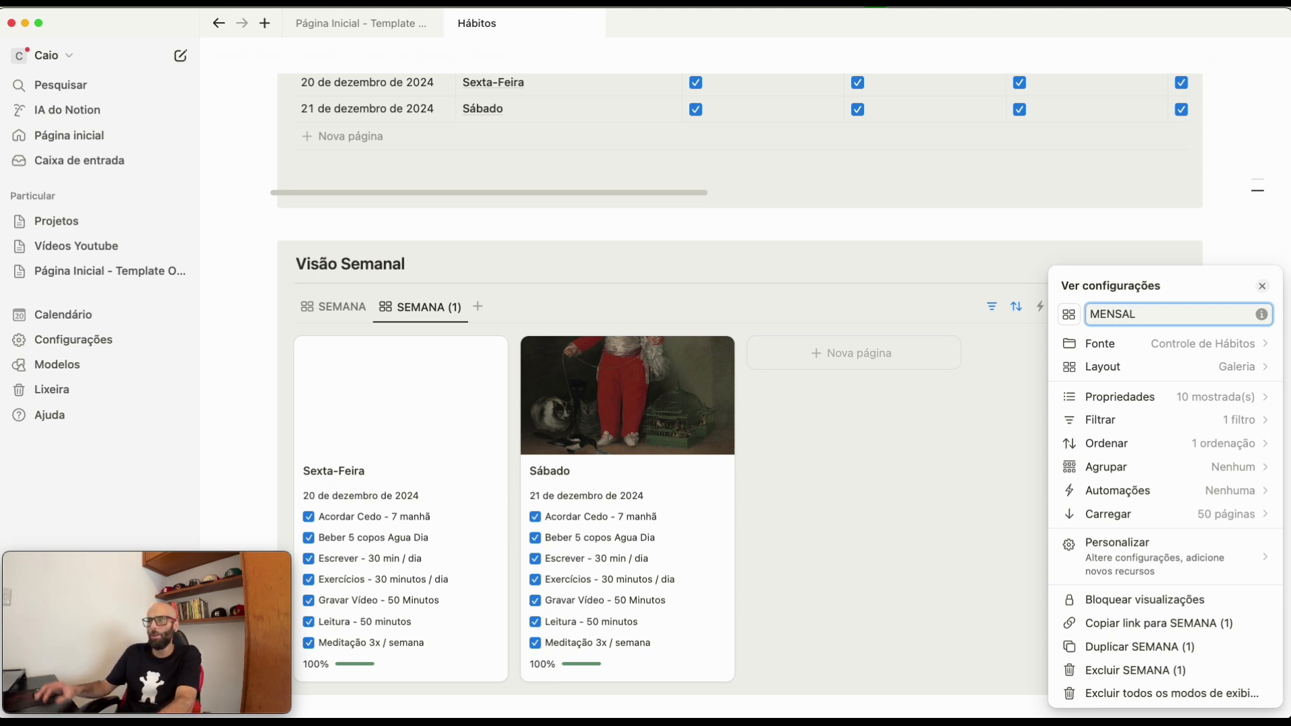
click(518, 325)
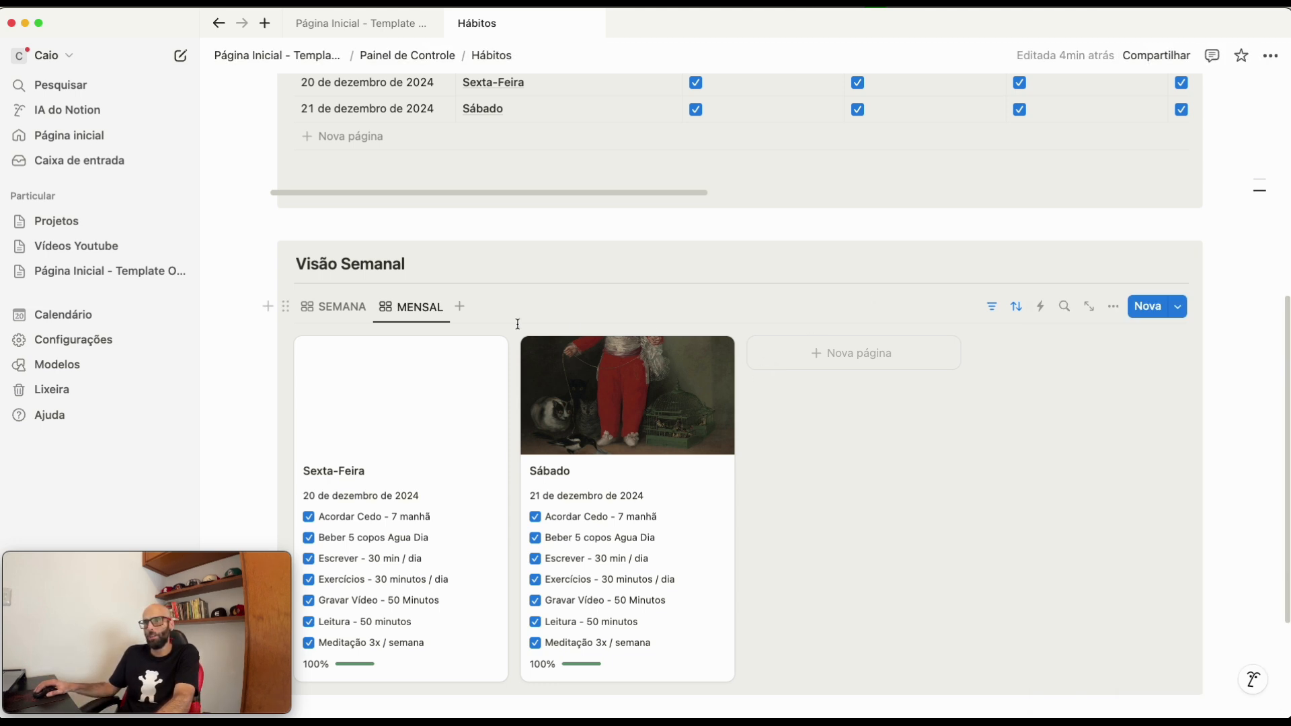
- Change the Data filter of the MENSAL gallery view to Este(a) mês
click(333, 308)
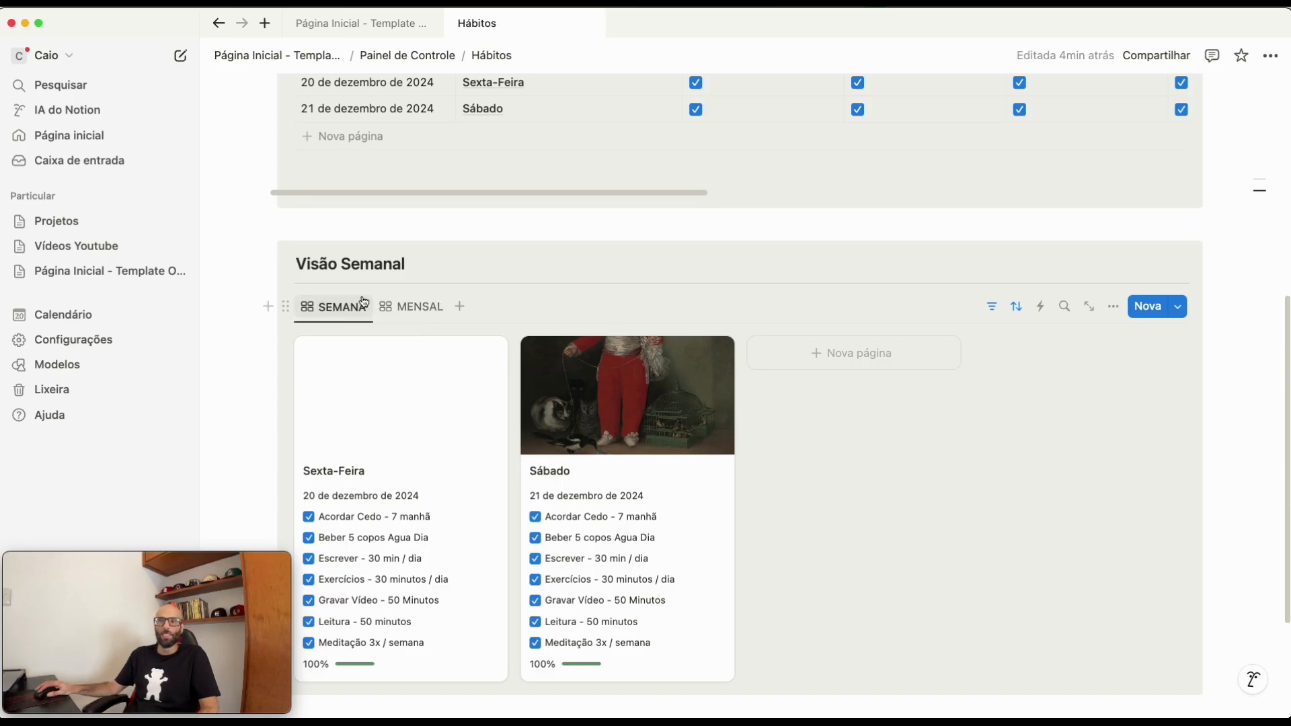
click(415, 307)
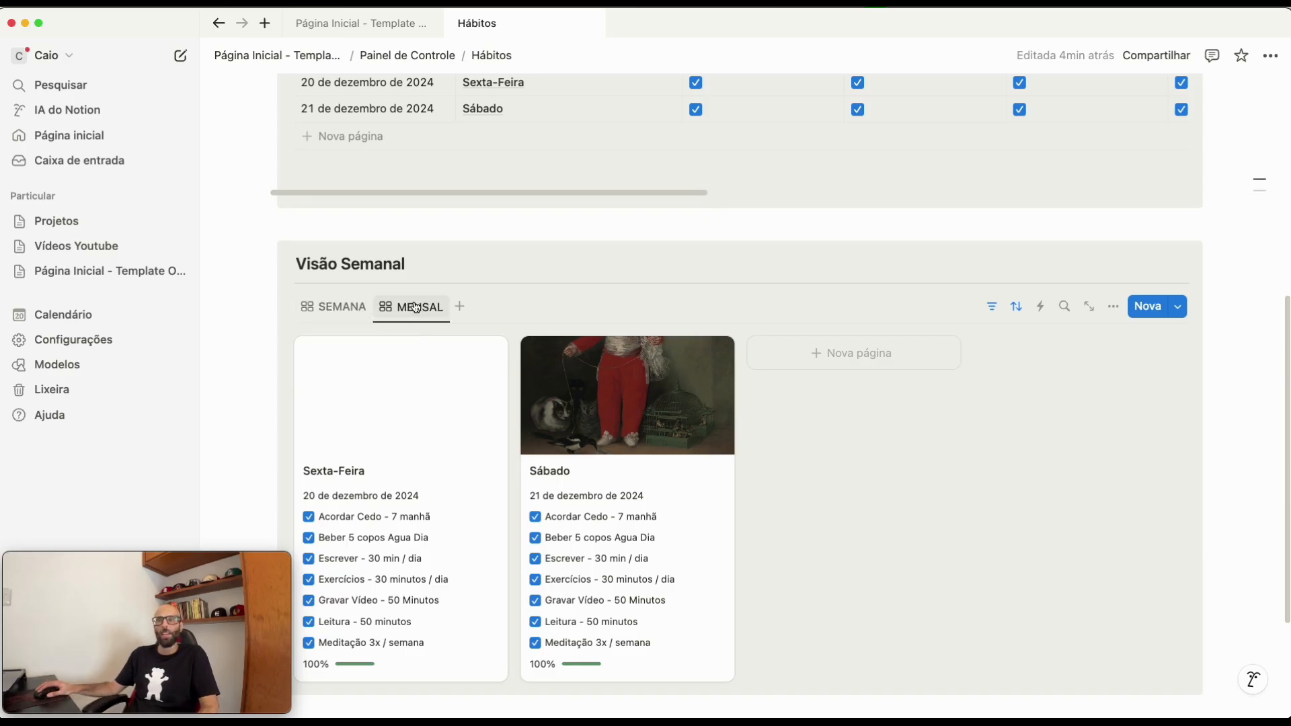
click(993, 308)
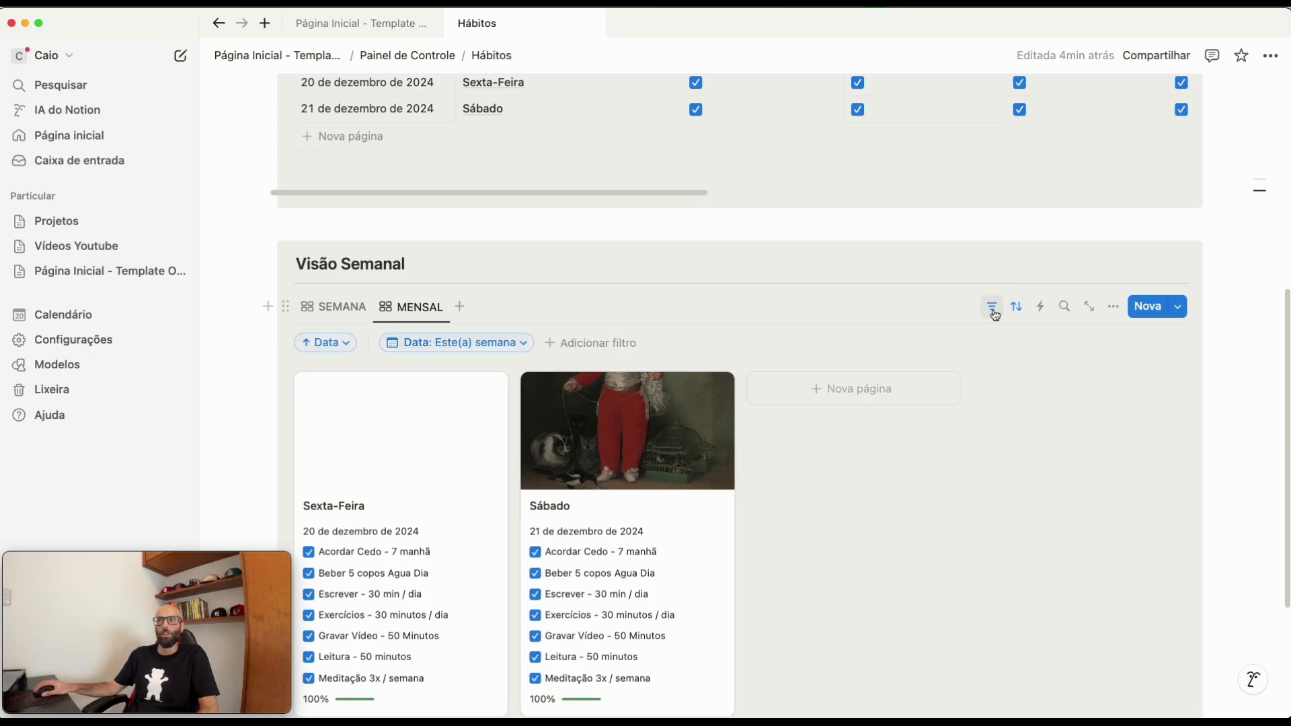
click(441, 342)
click(458, 397)
click(461, 471)
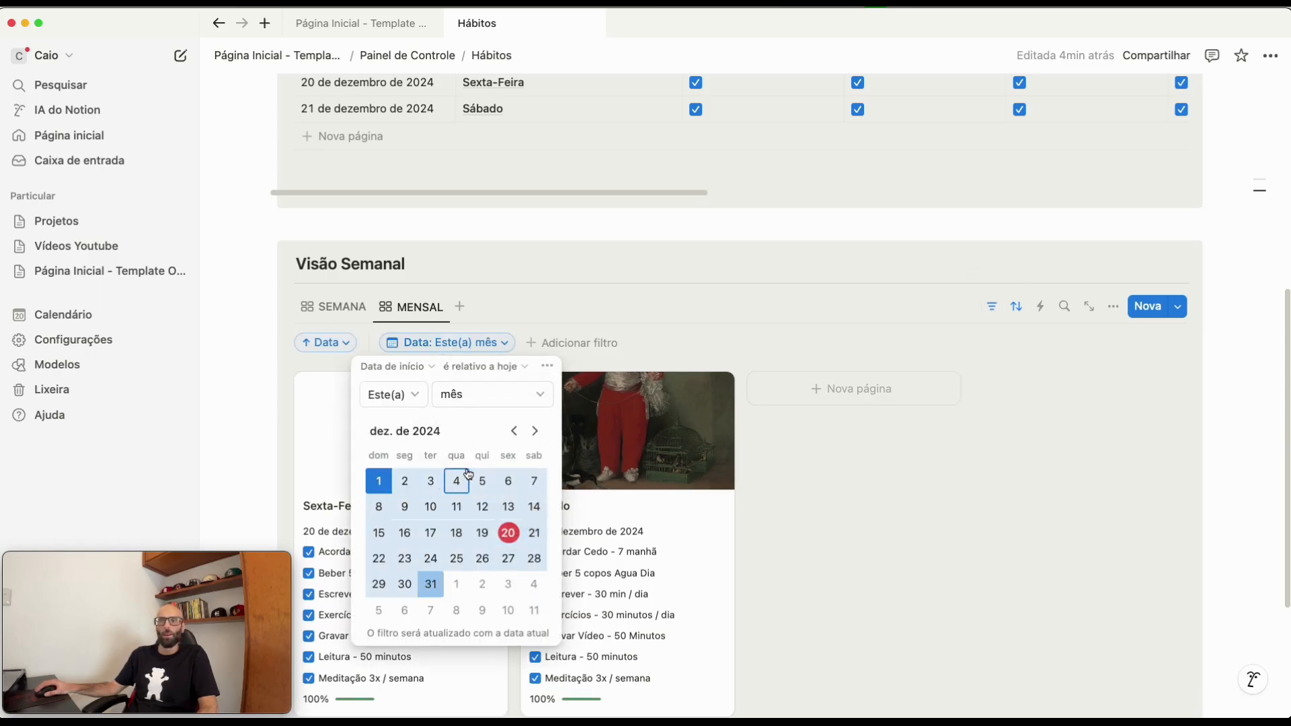
key(Escape)
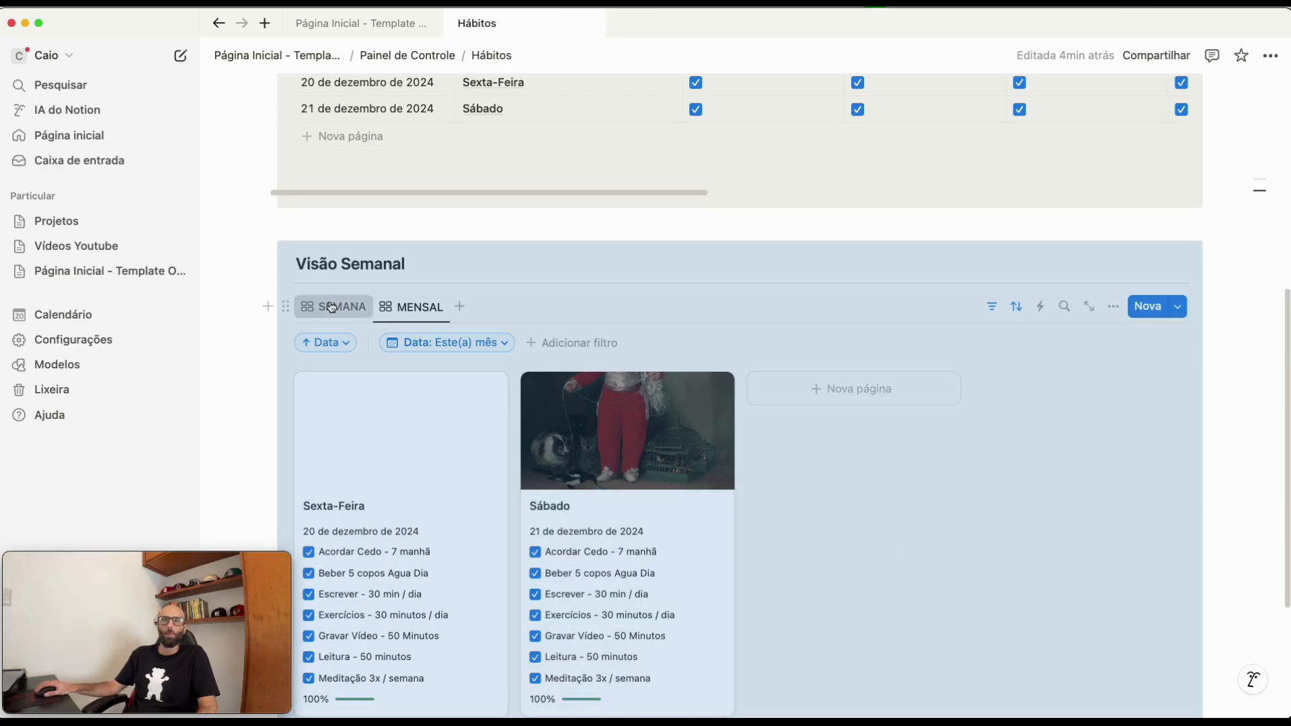
click(331, 307)
click(421, 309)
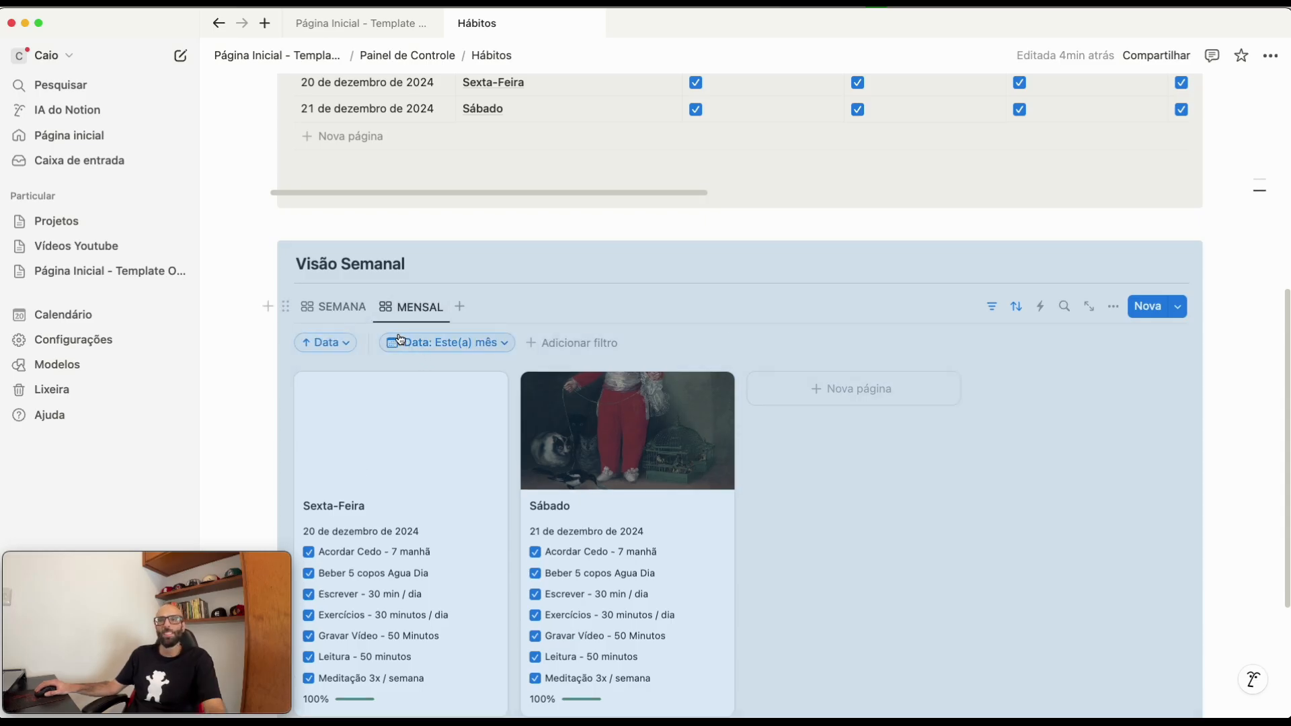
click(670, 208)
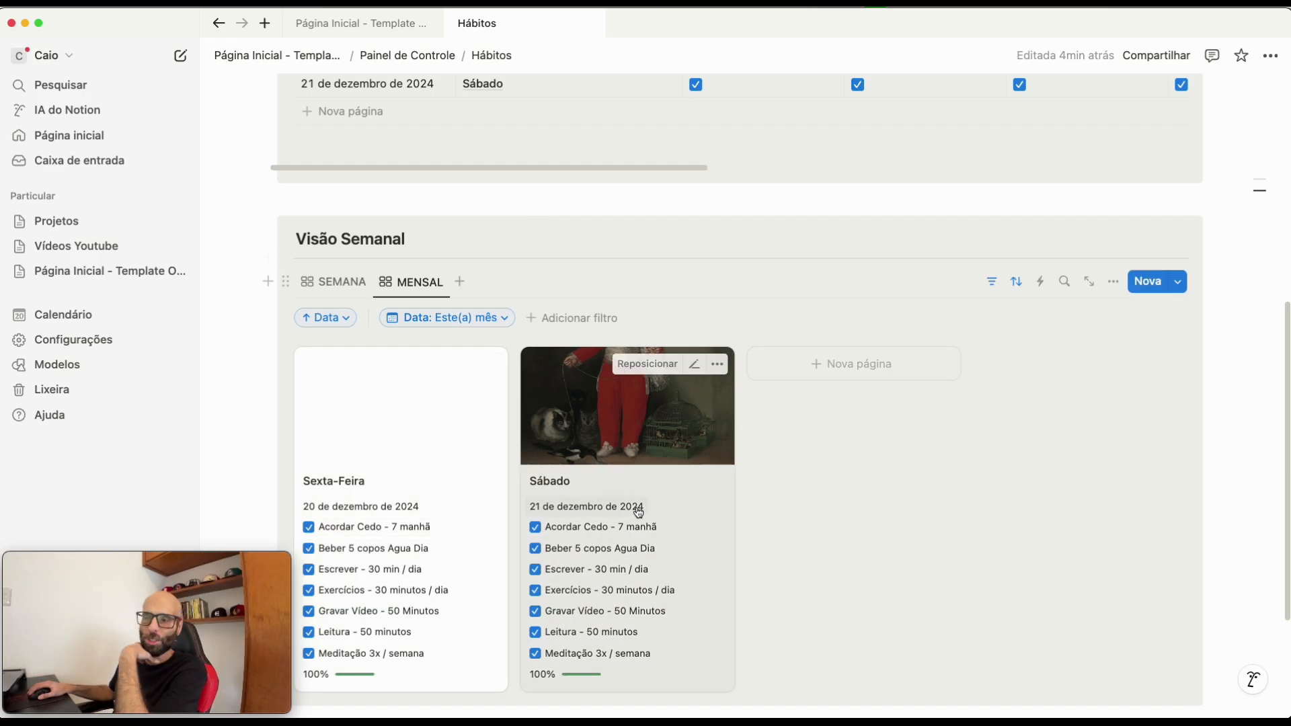
- Set the MENSAL gallery's card preview to Nenhum and its card size to Pequeno
click(1116, 285)
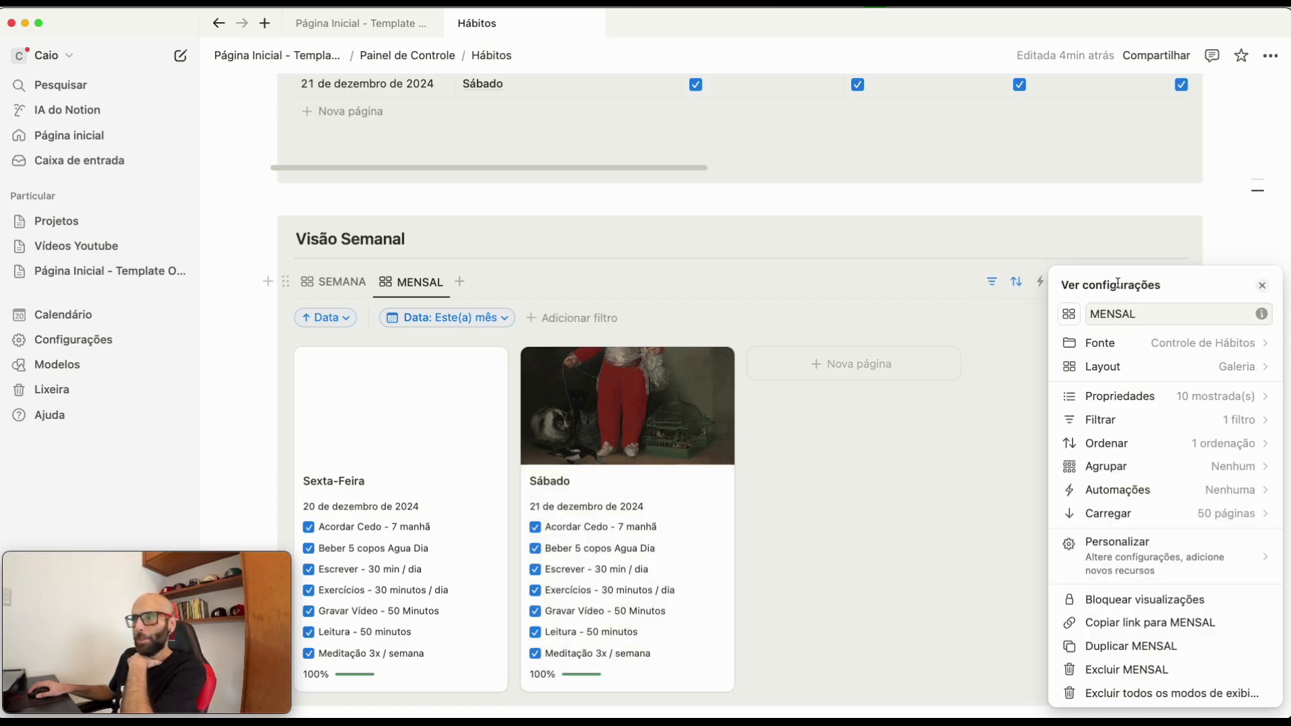
click(1163, 371)
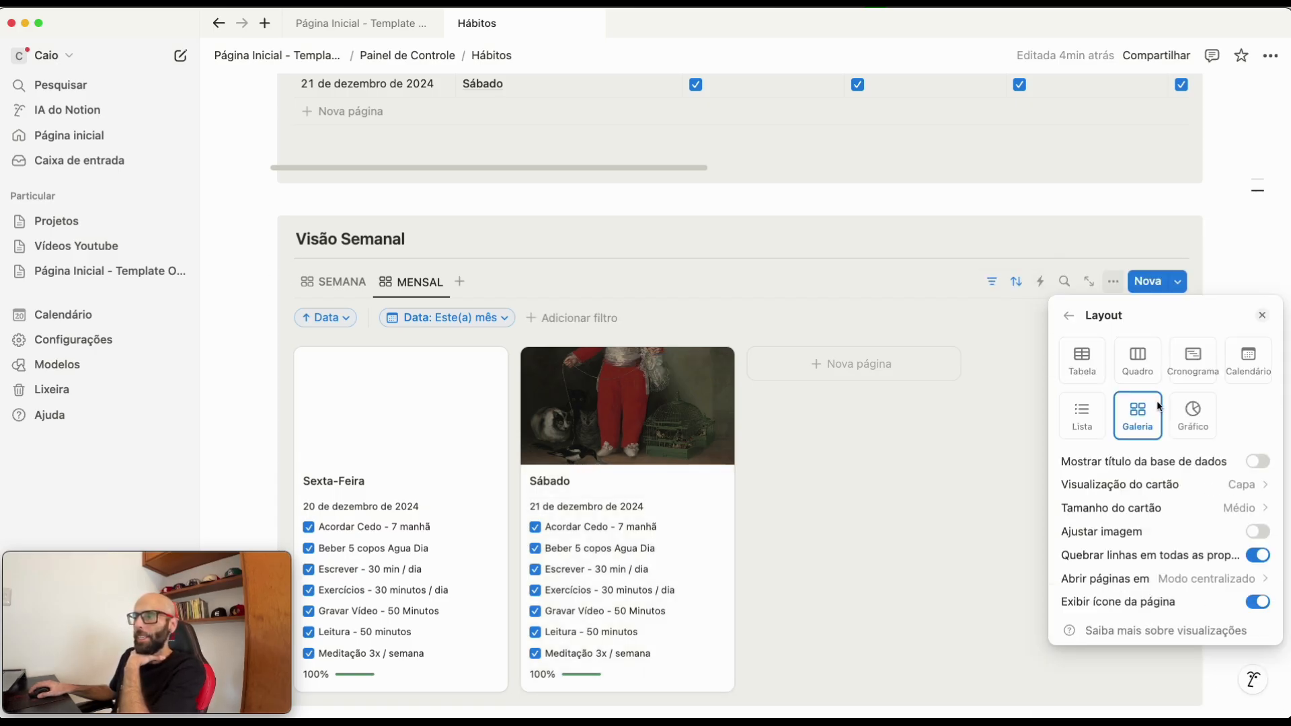
click(1241, 489)
click(1154, 515)
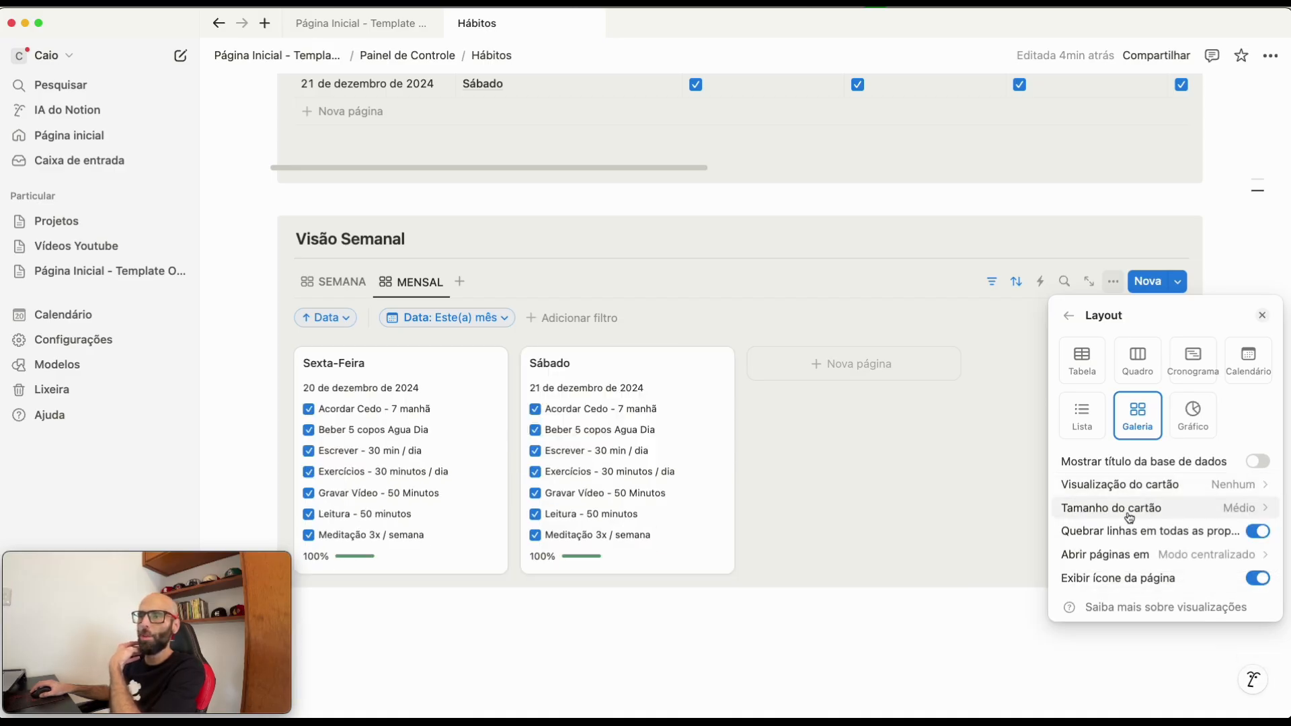
click(1232, 515)
click(1177, 534)
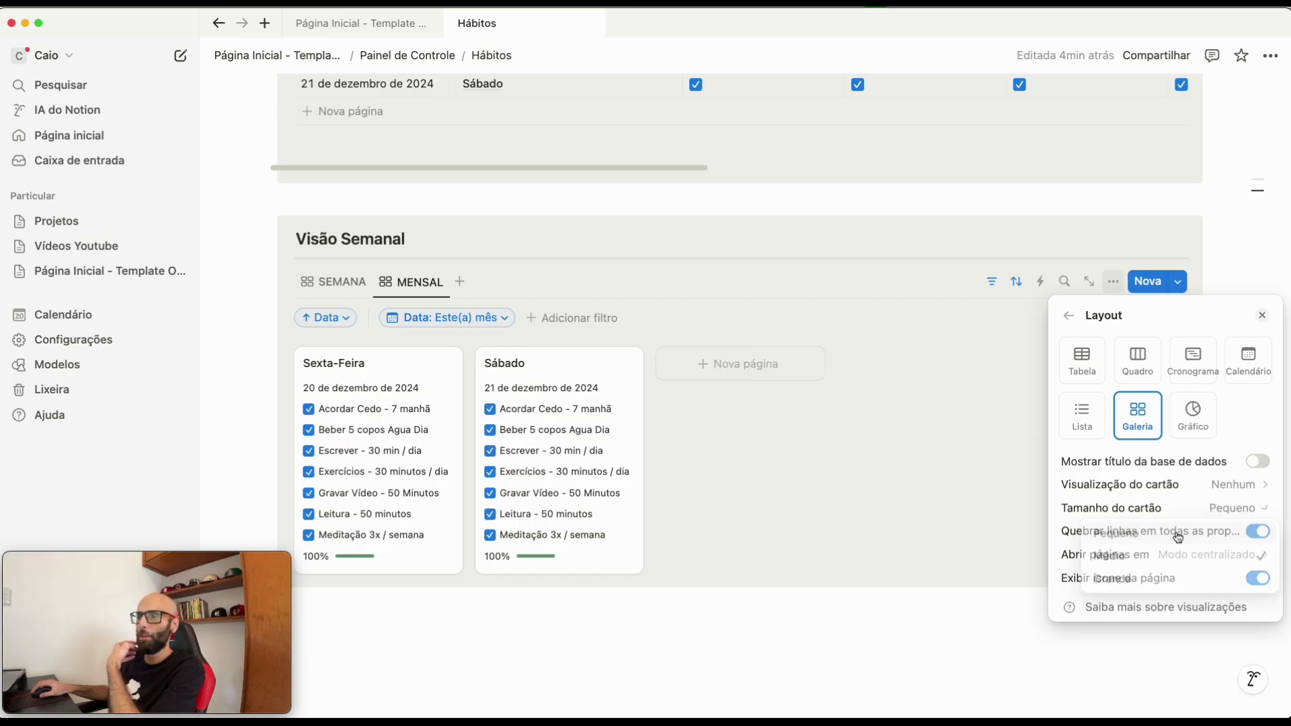
click(735, 637)
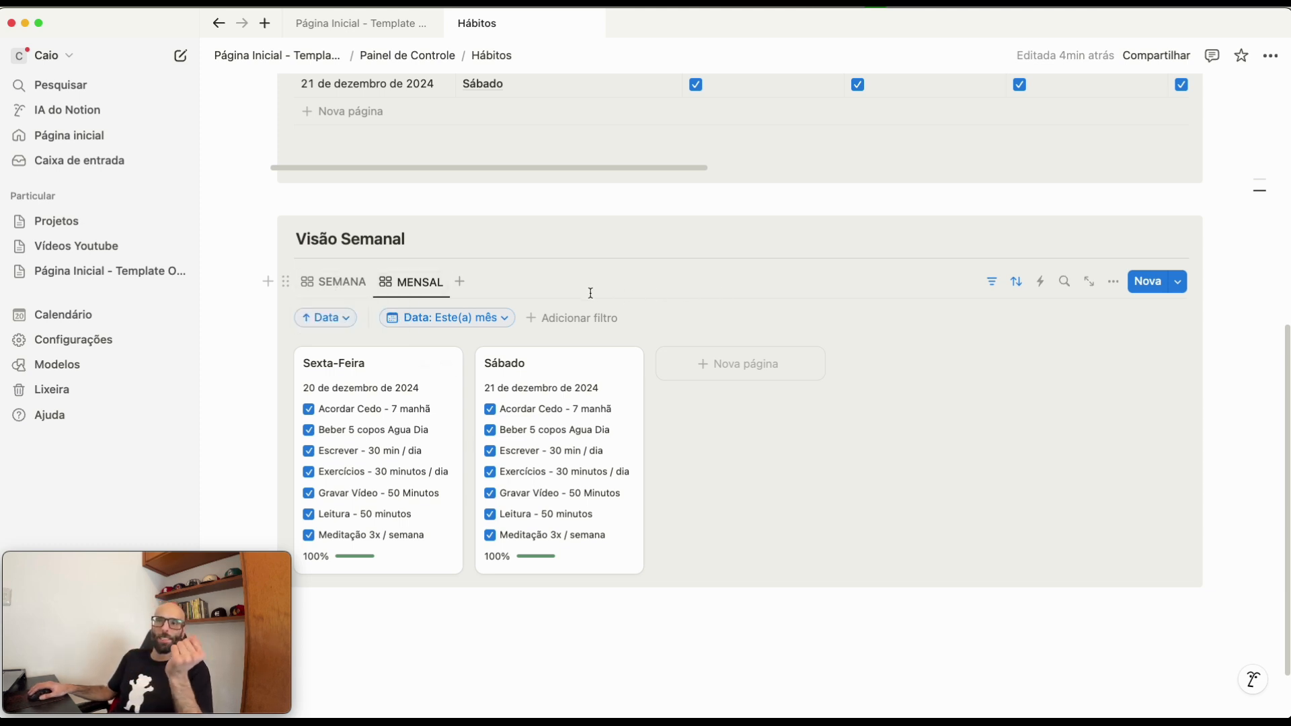
- Delete the MENSAL view from the Visão Semanal section
click(402, 289)
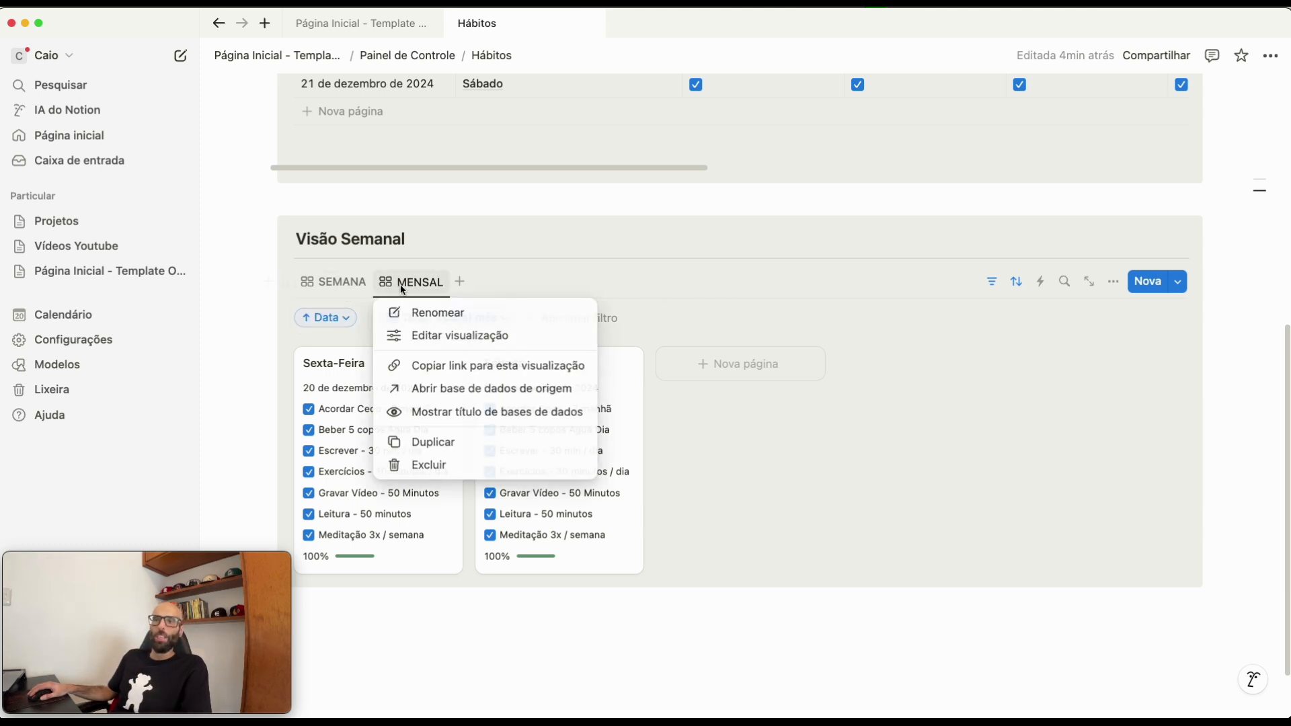
click(436, 465)
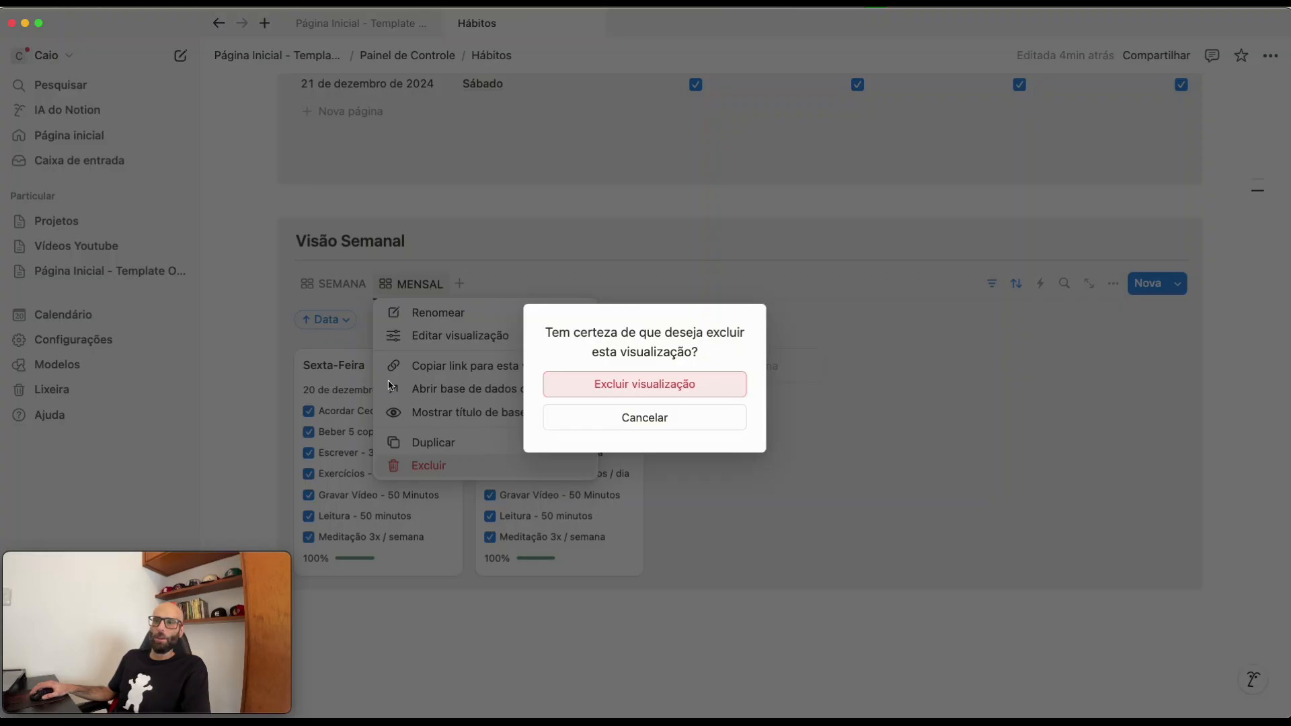
click(638, 381)
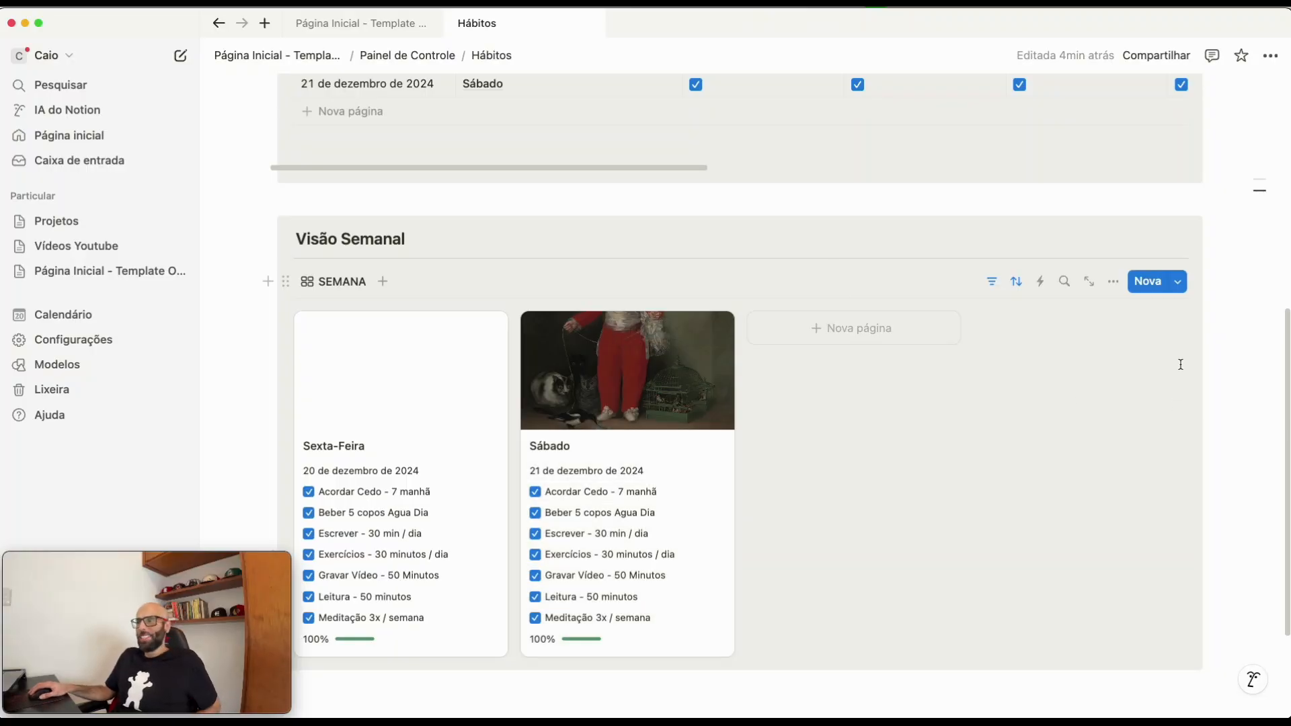
- Set the SEMANA gallery's card preview to Nenhum and its card size to Pequeno
click(1114, 286)
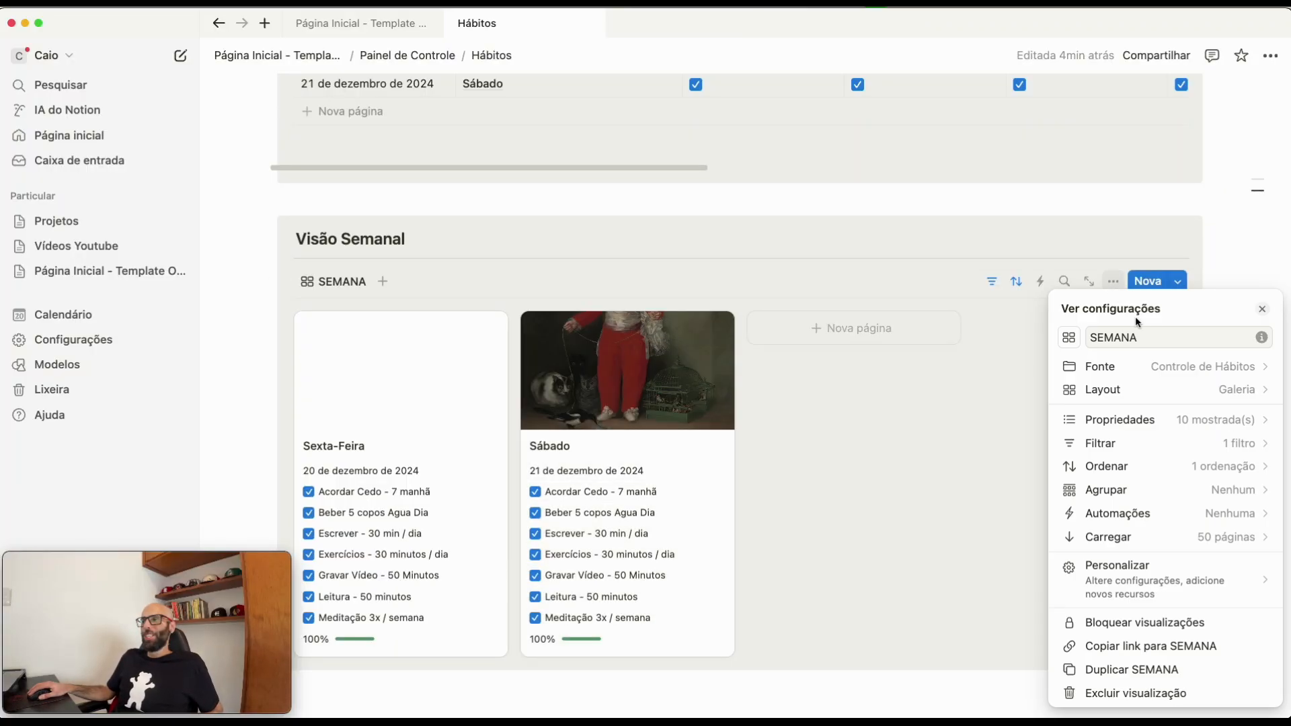
click(1209, 397)
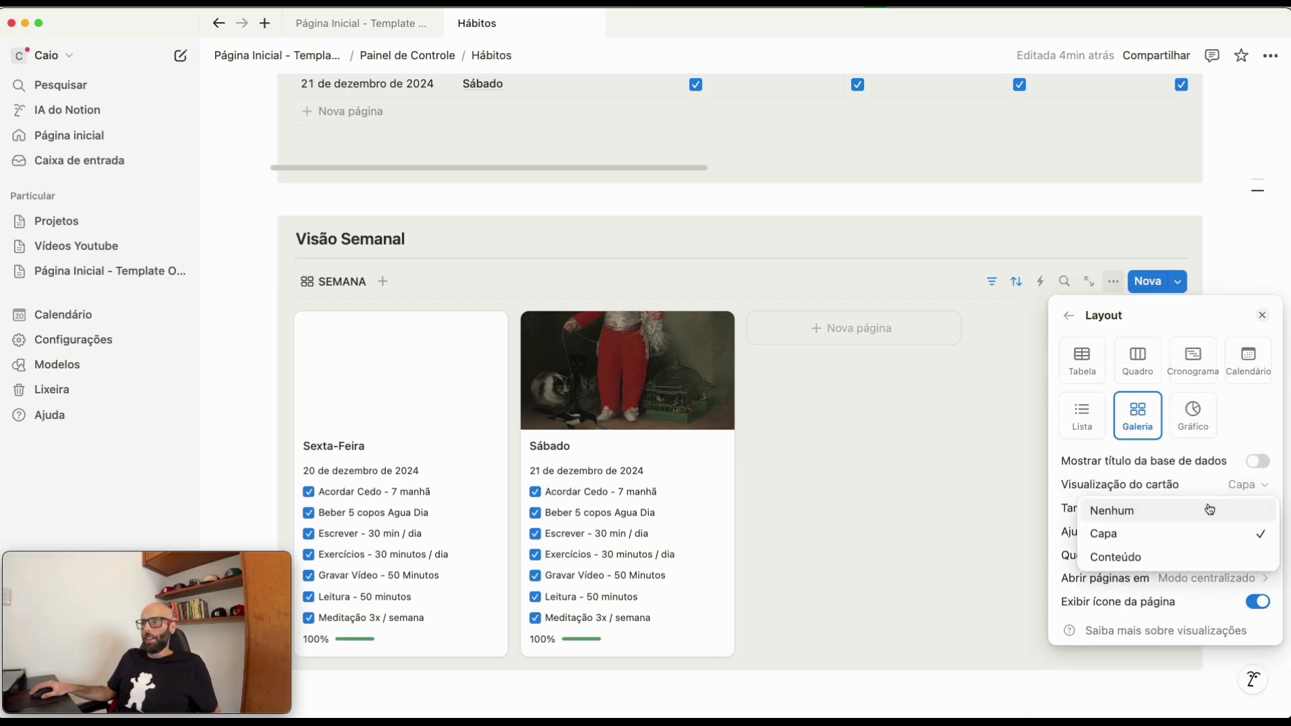
click(1205, 508)
click(1229, 508)
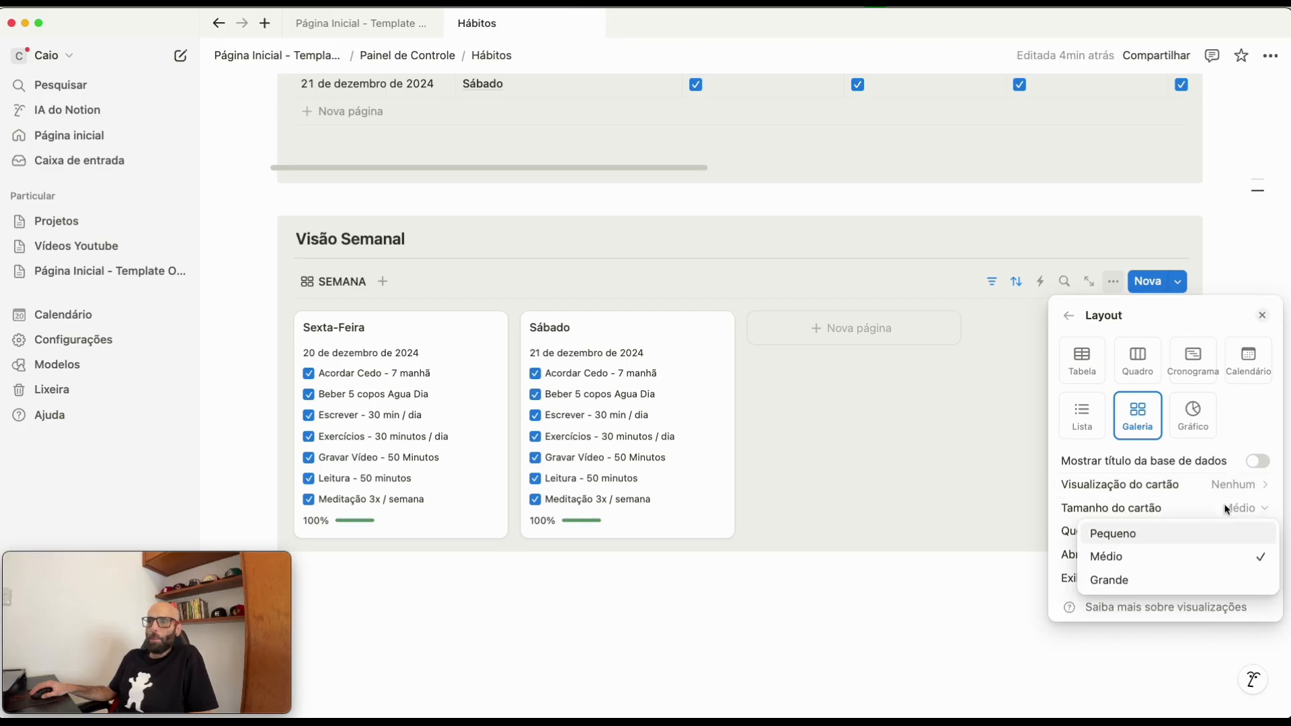
click(1113, 538)
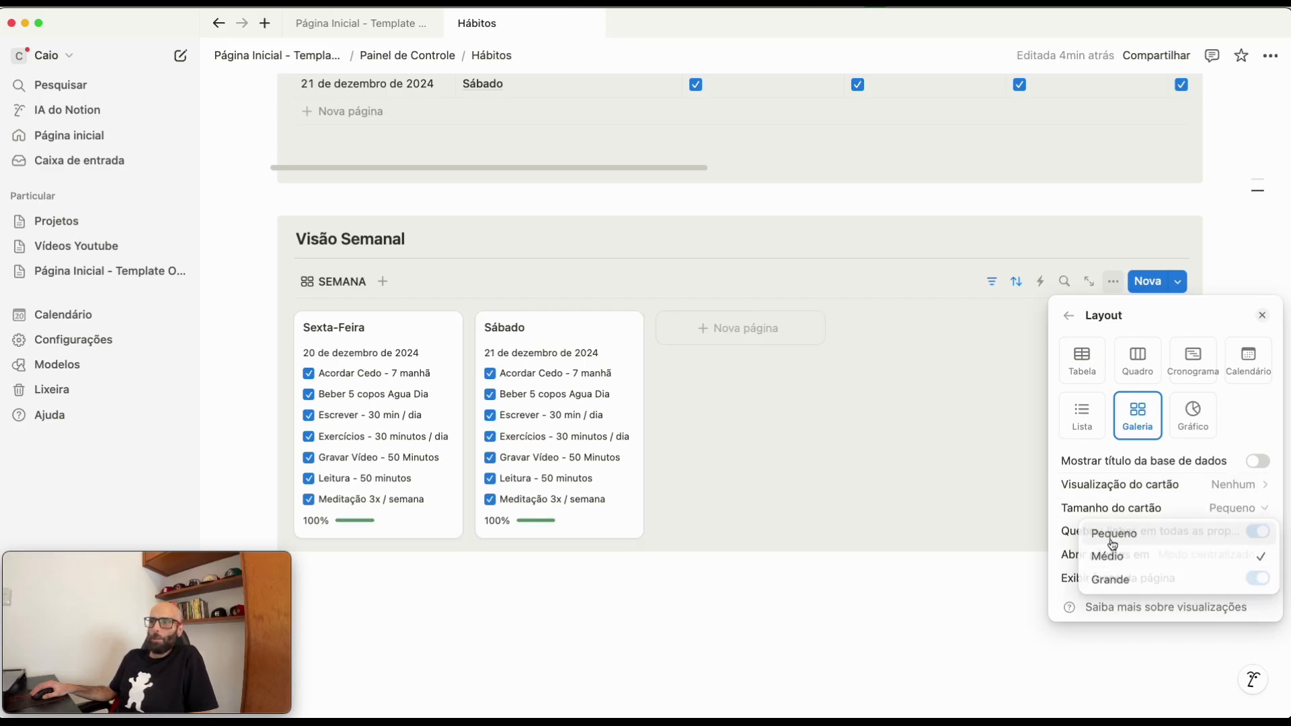
click(584, 631)
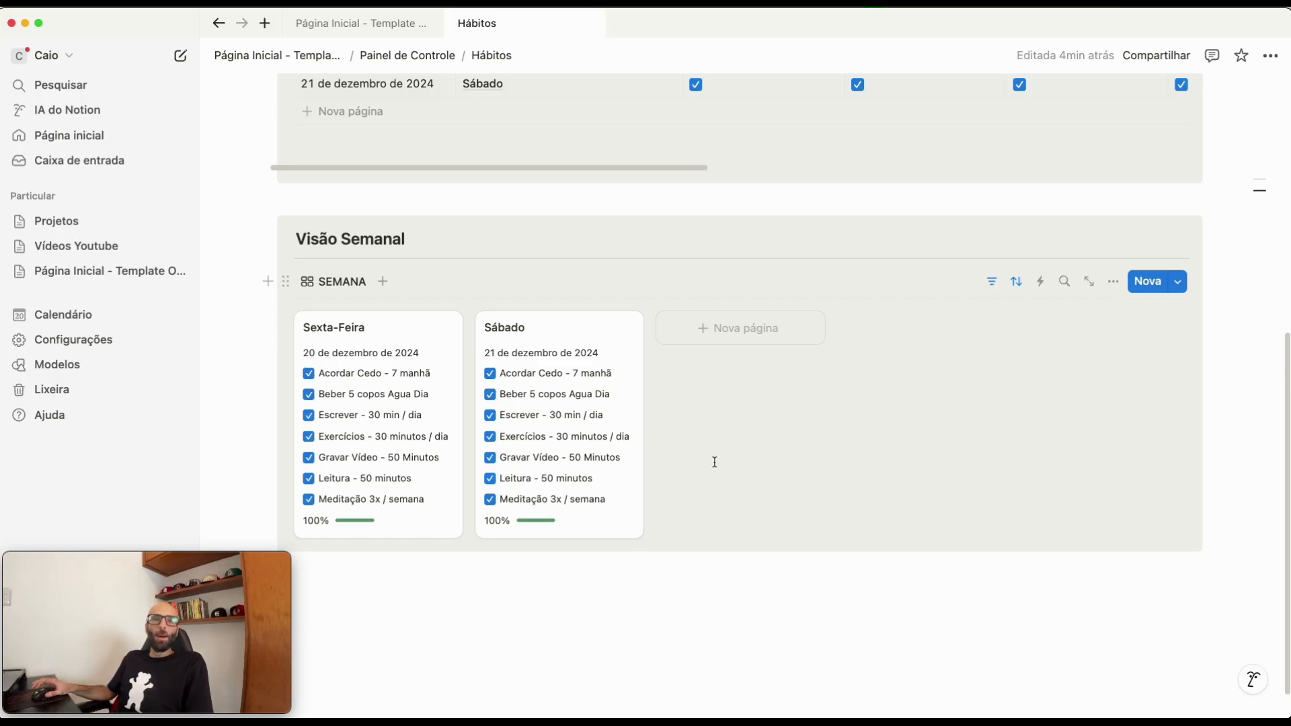
scroll(713, 462, up, 5)
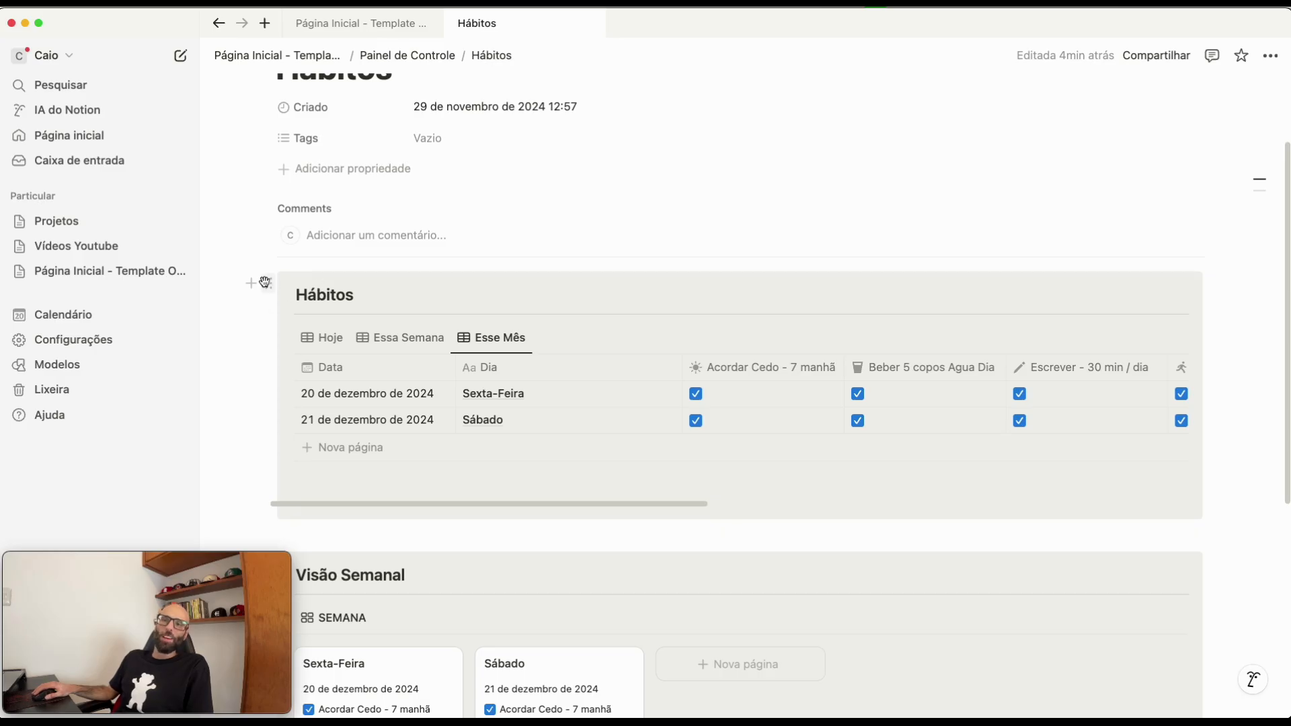
click(267, 283)
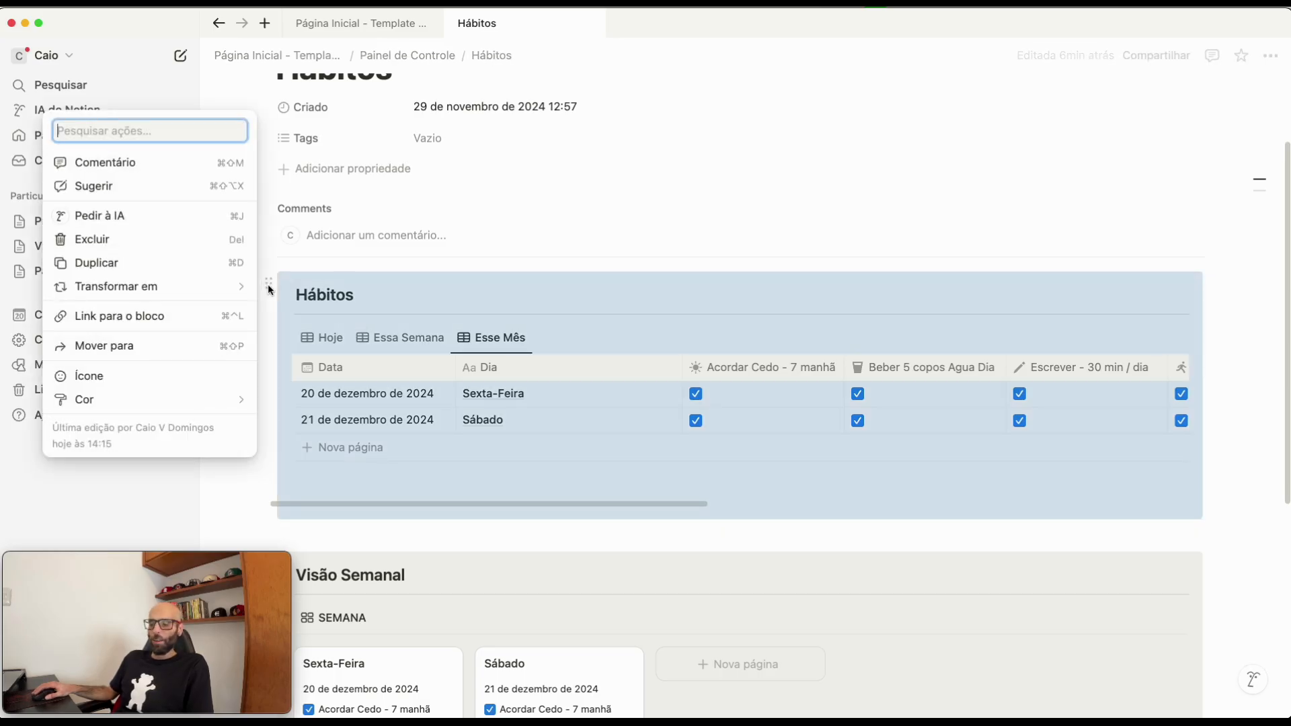
key(Escape)
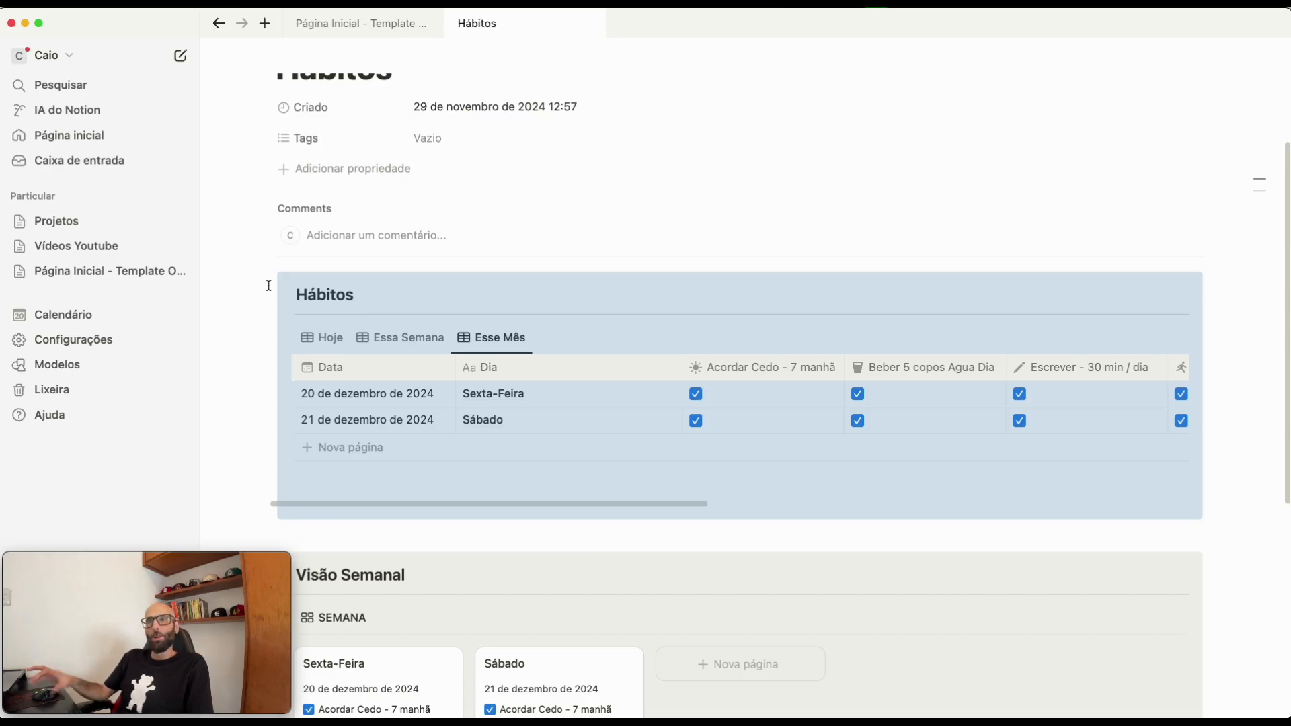
- Return to the Página Inicial template and paste the Hábitos block as a synced block between Tarefas and Calendário
scroll(266, 348, up, 3)
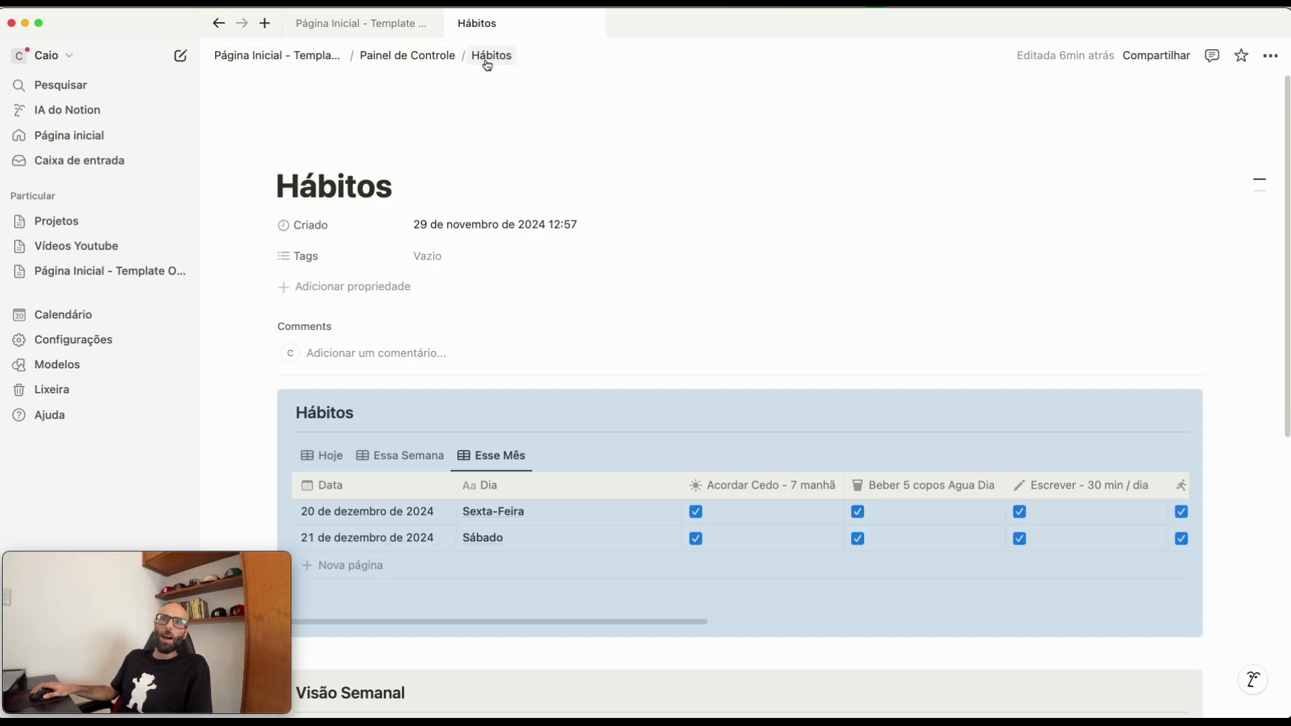
click(272, 57)
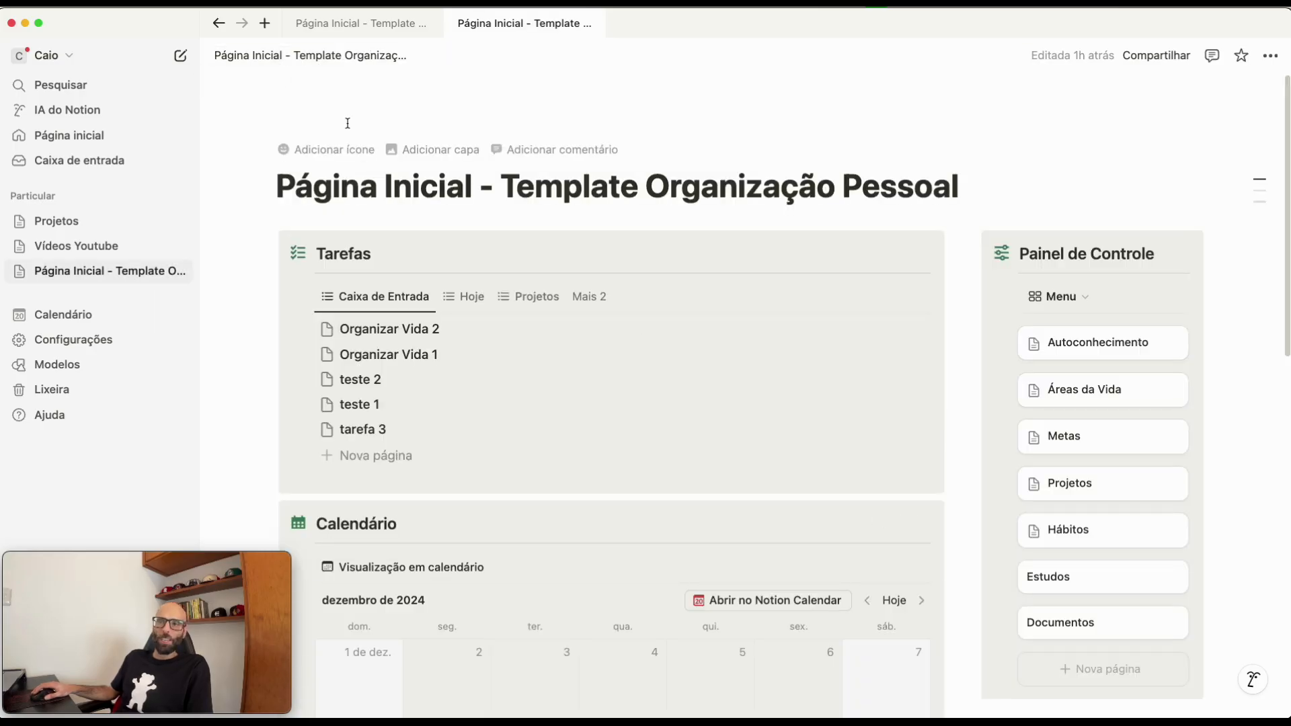
scroll(471, 340, down, 1)
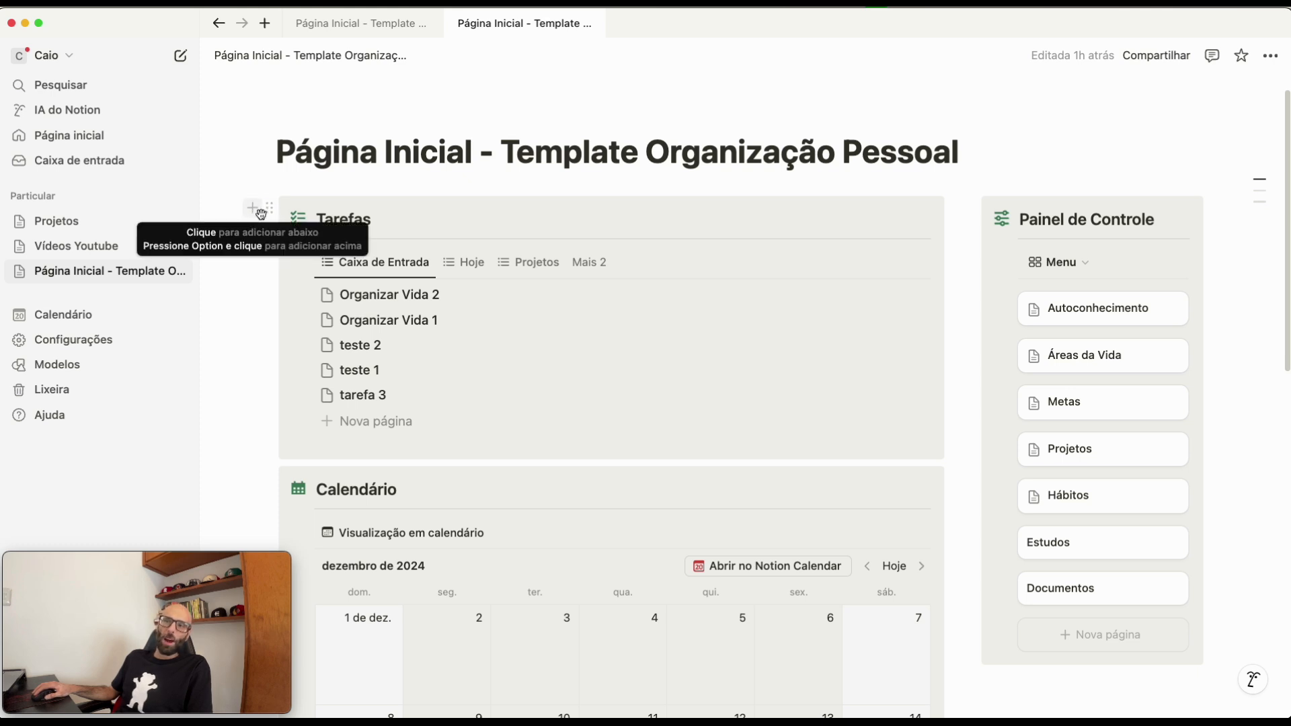
click(256, 211)
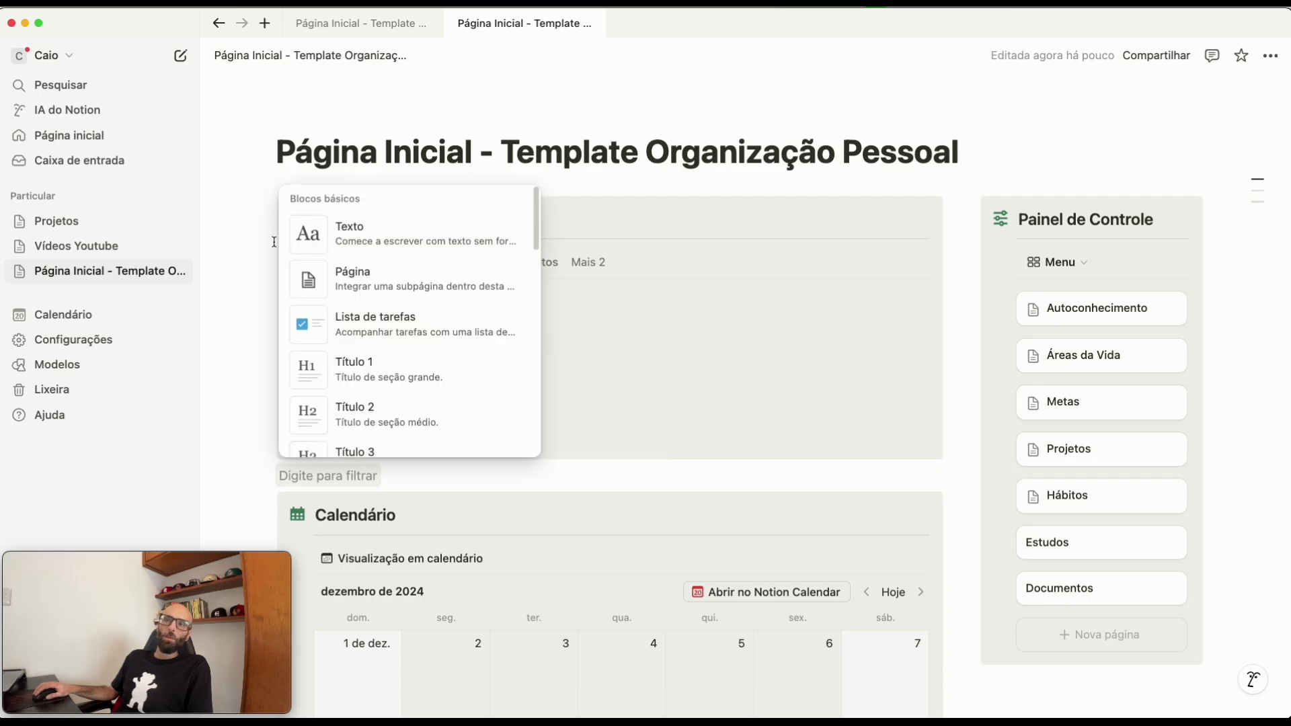
click(312, 477)
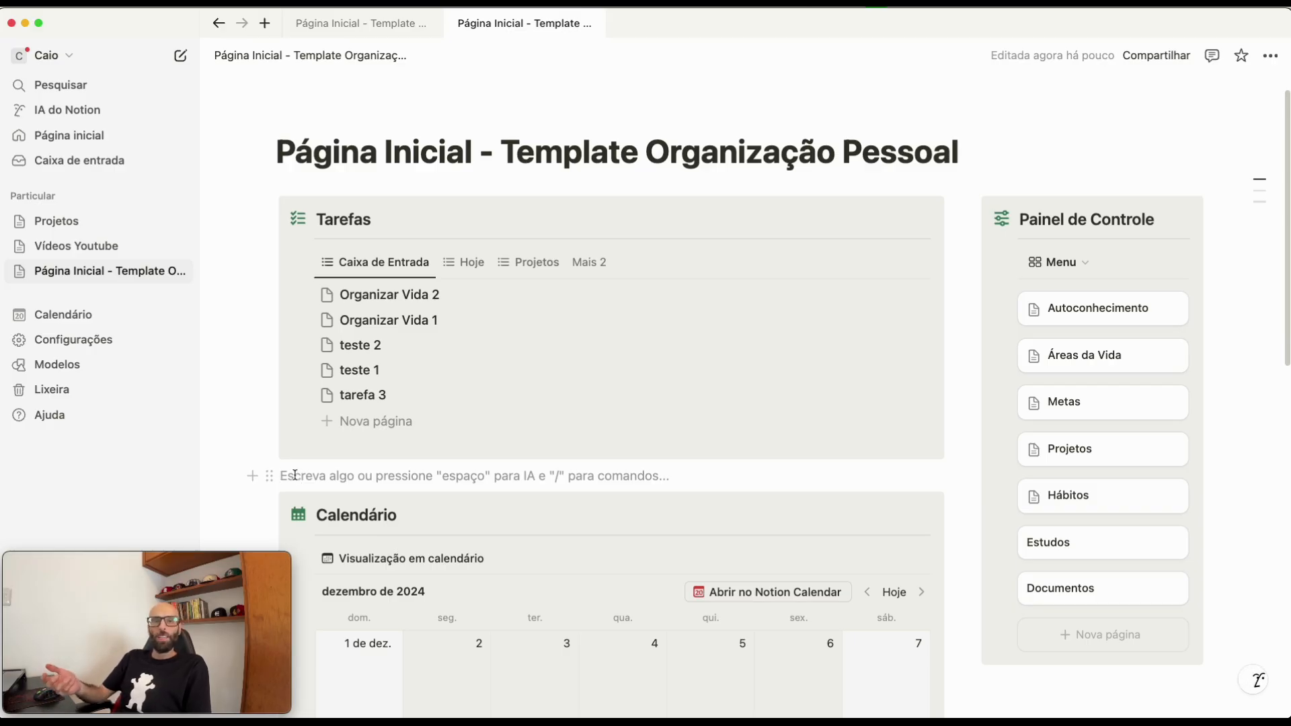
key(super+v)
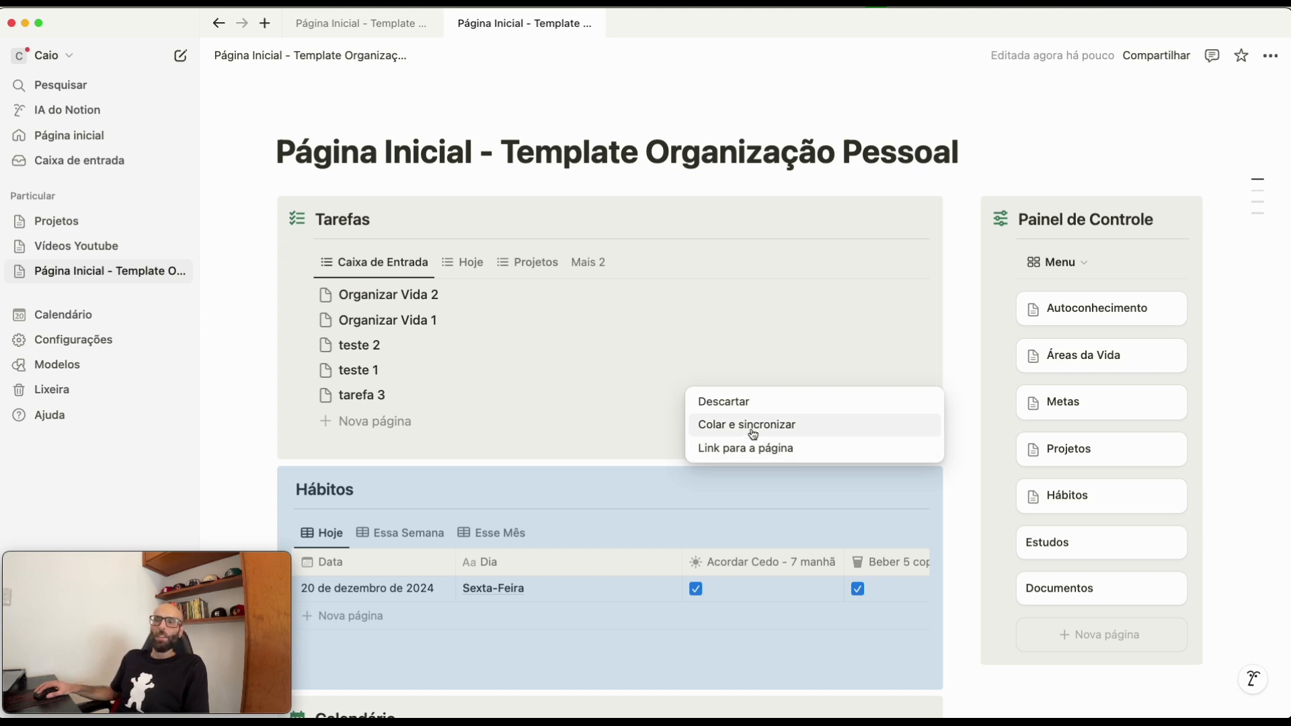
click(753, 433)
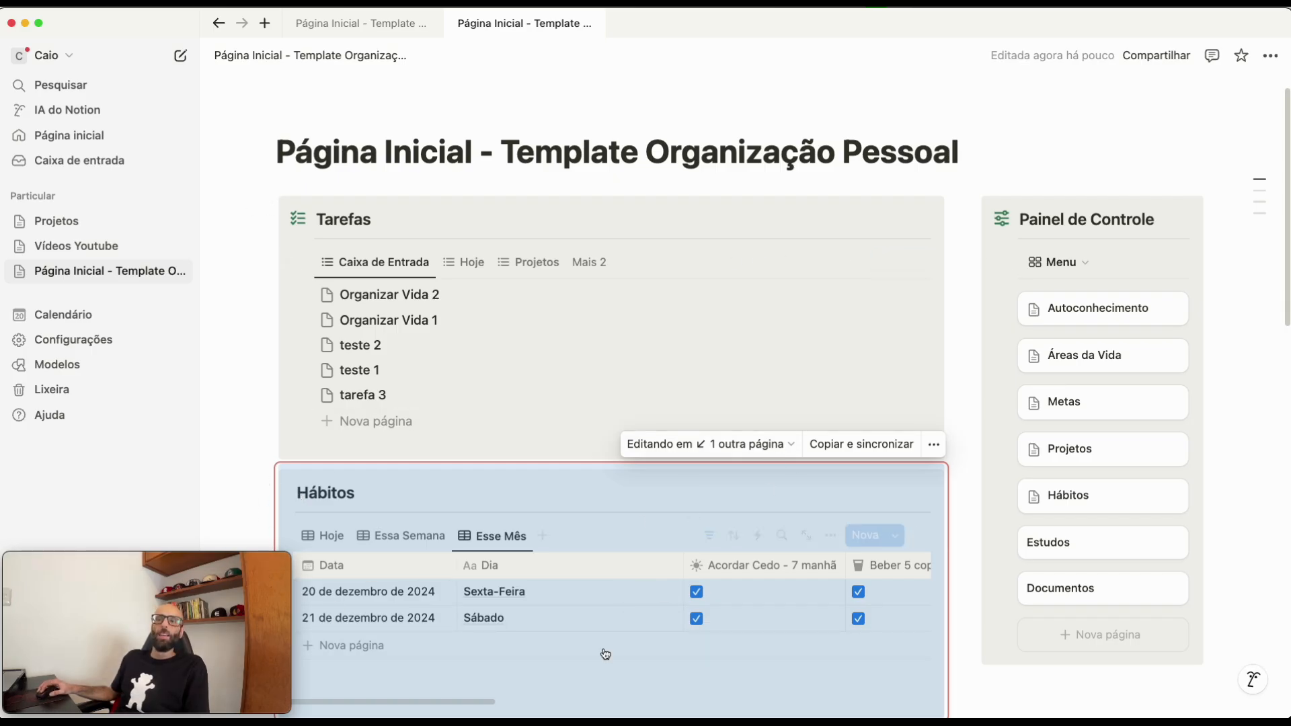
- Rename the Dia column to Diaz in the synced Hábitos table on Página Inicial
scroll(381, 540, down, 3)
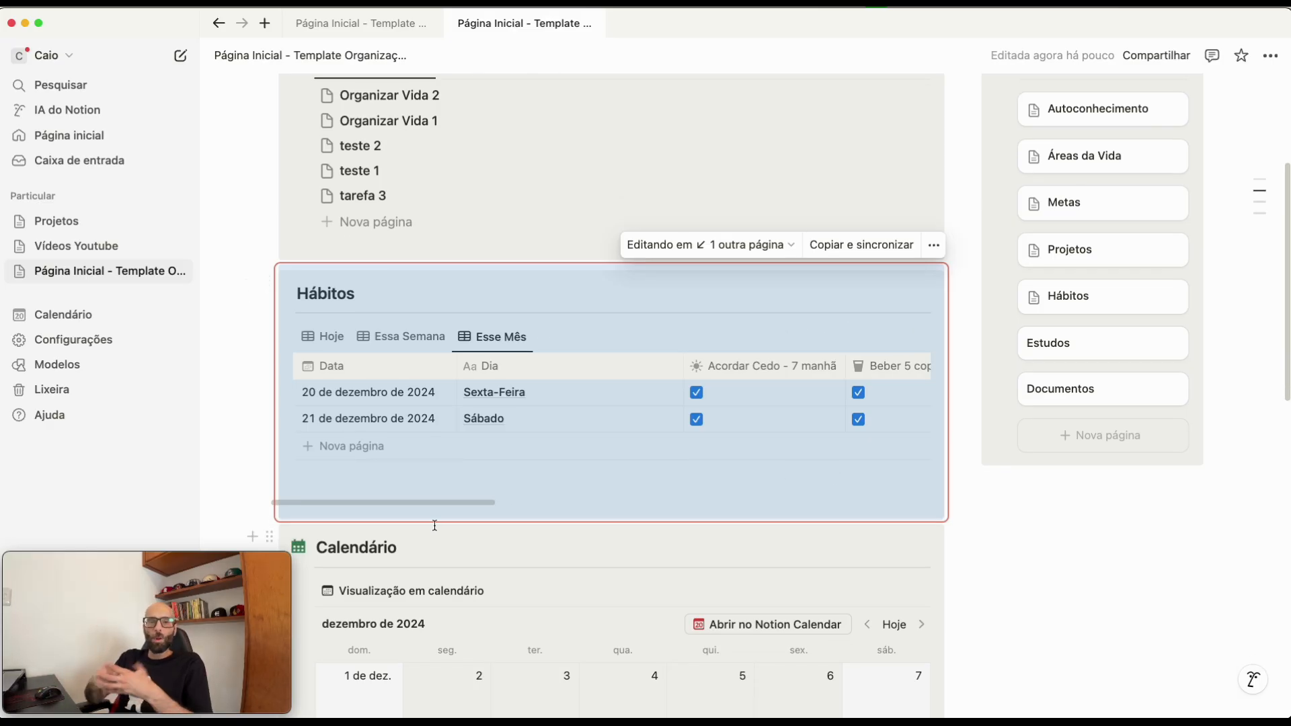
click(541, 401)
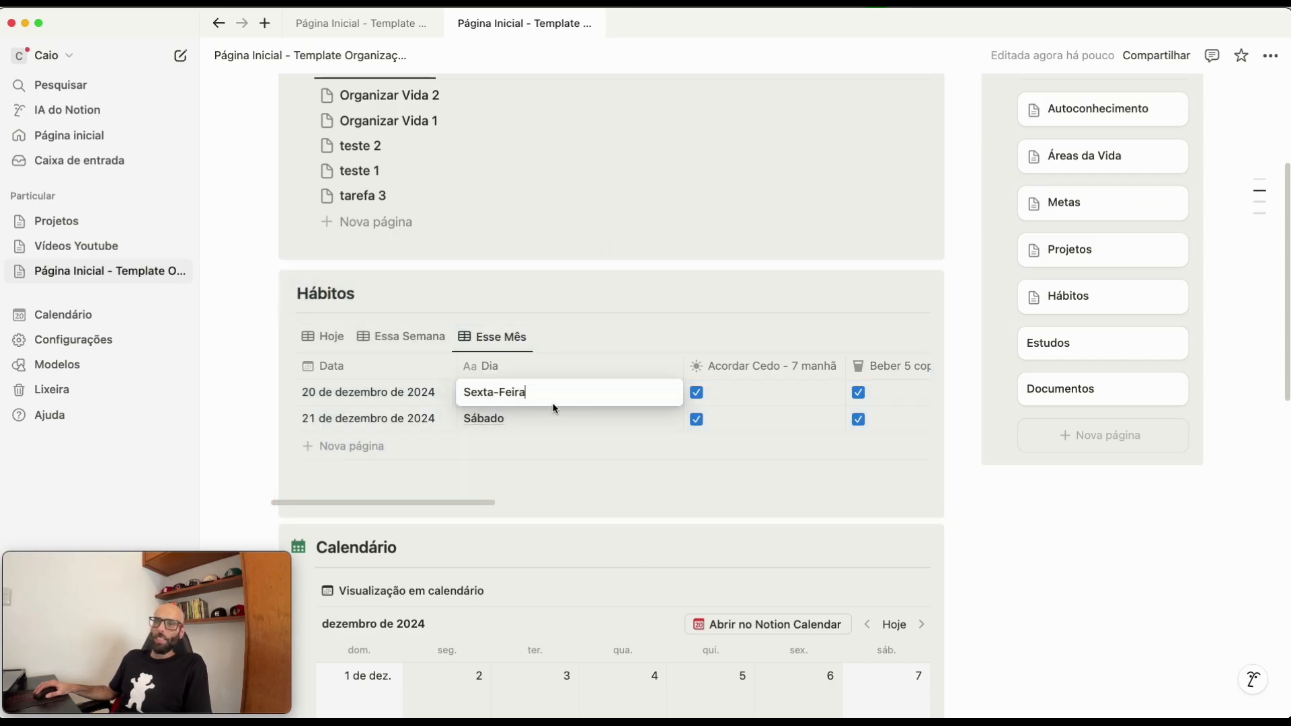
click(506, 367)
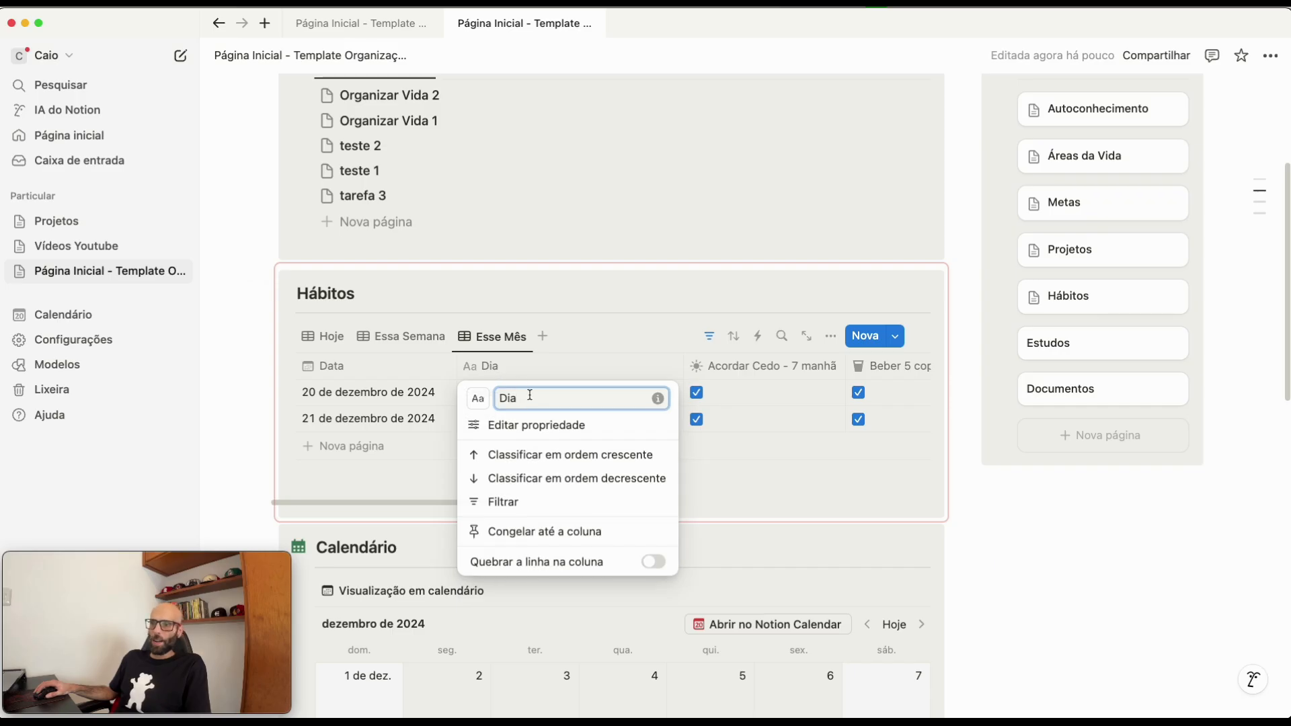
text(z)
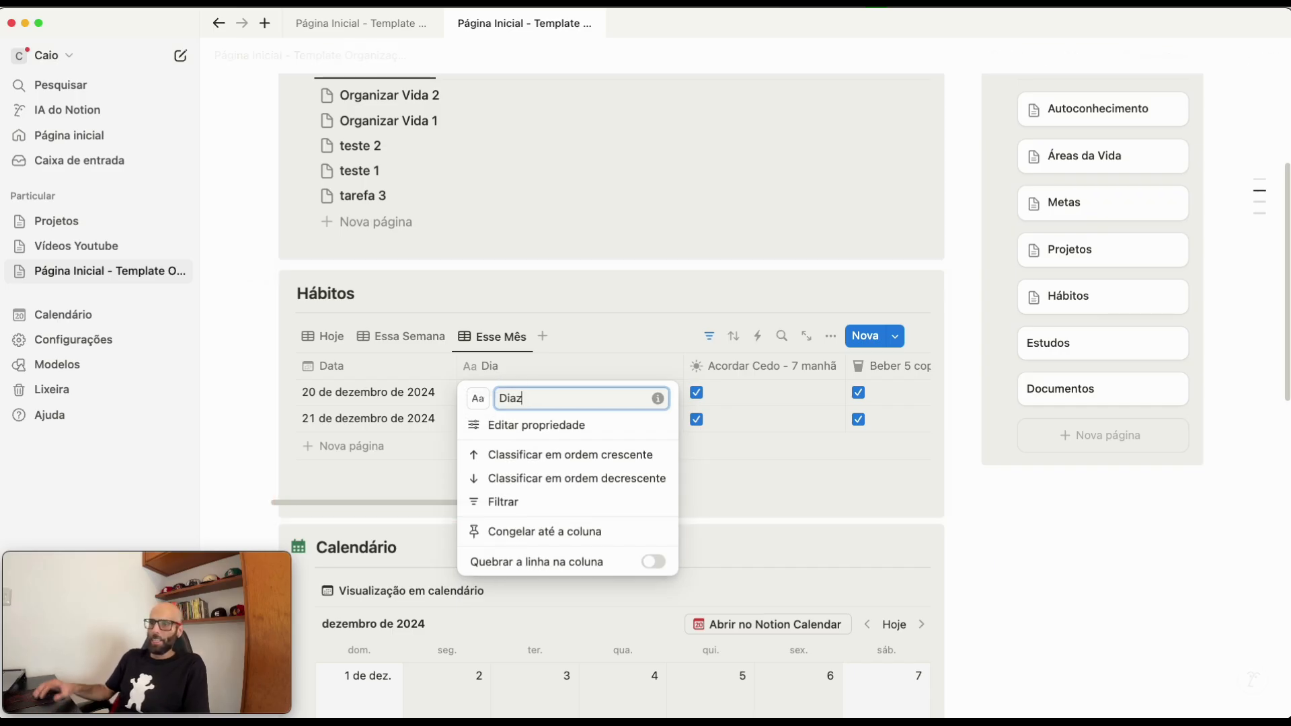
click(565, 305)
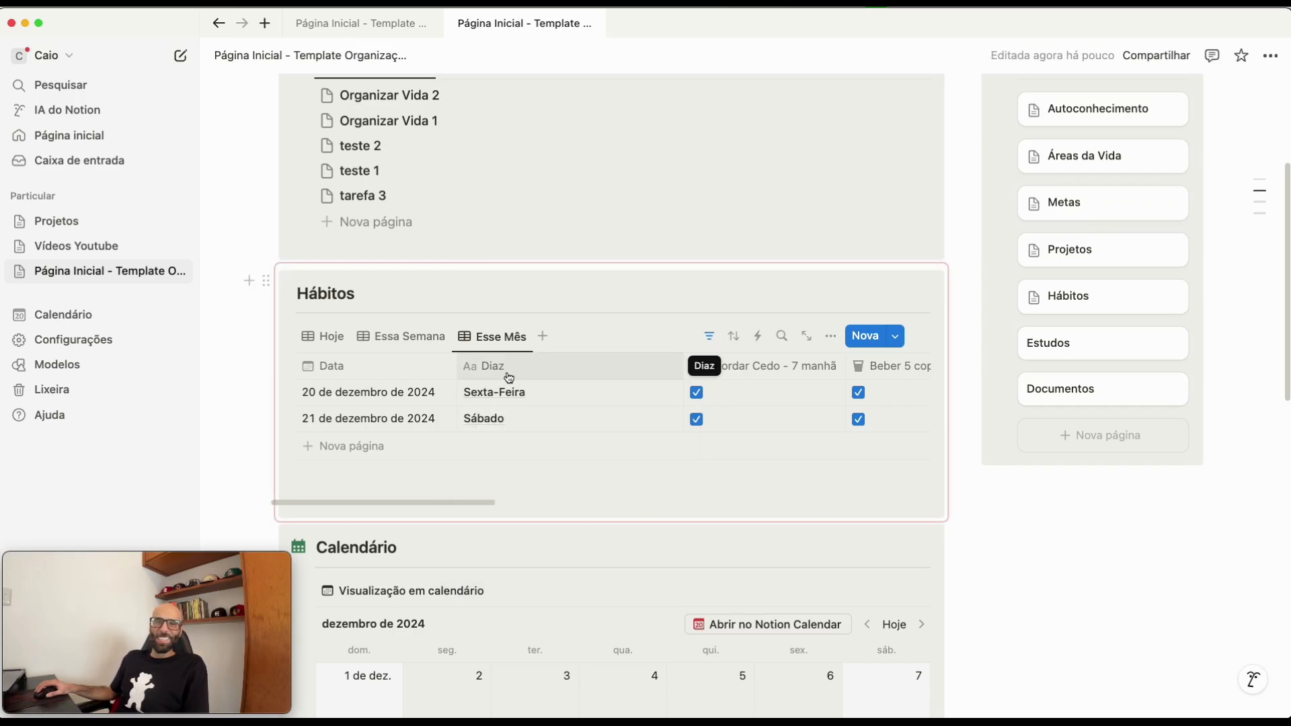
- Open the Hábitos page from Painel de Controle and rename the table's Diaz column to Dia
scroll(614, 340, up, 5)
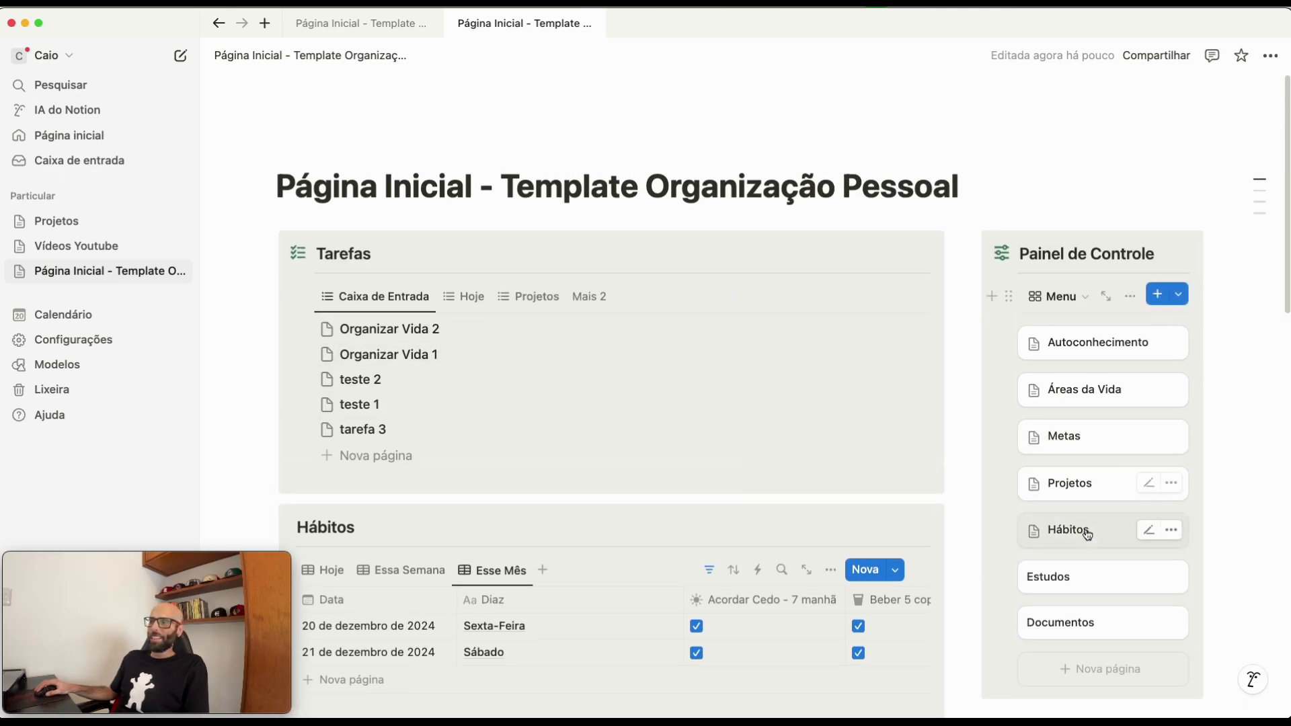
click(1087, 535)
scroll(733, 482, down, 1)
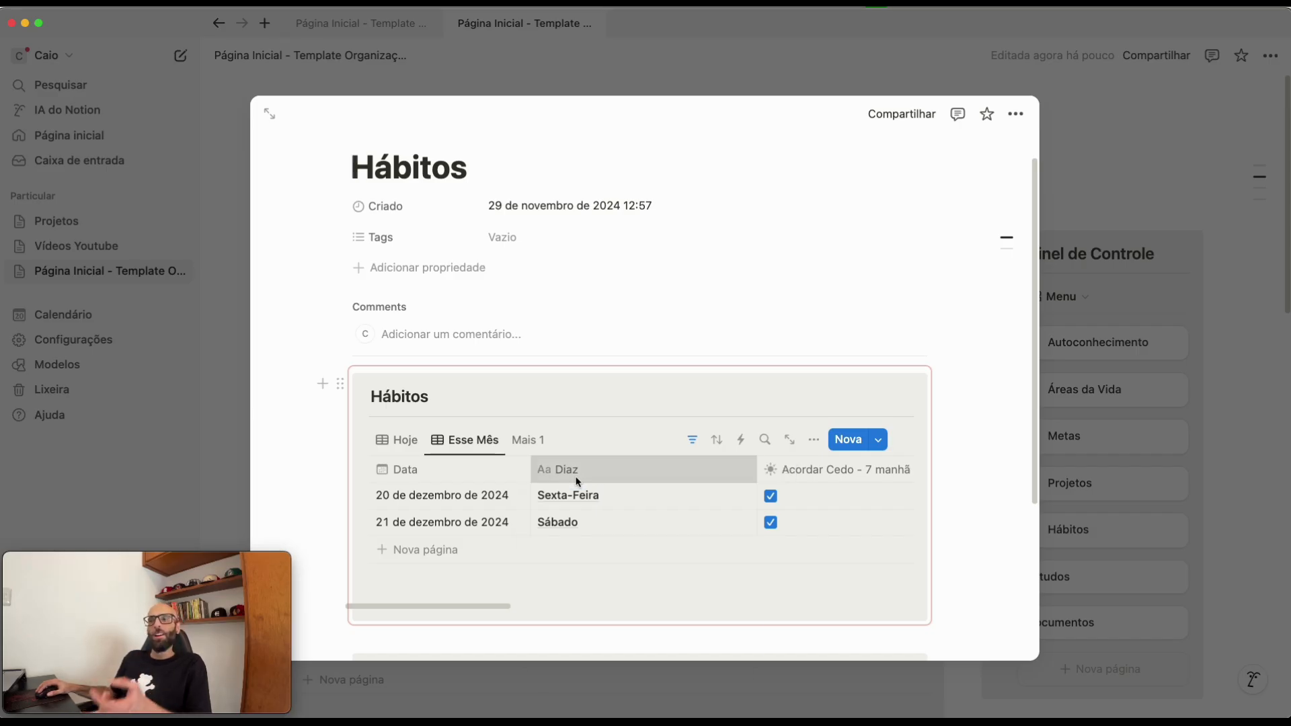
click(580, 477)
key(BackSpace)
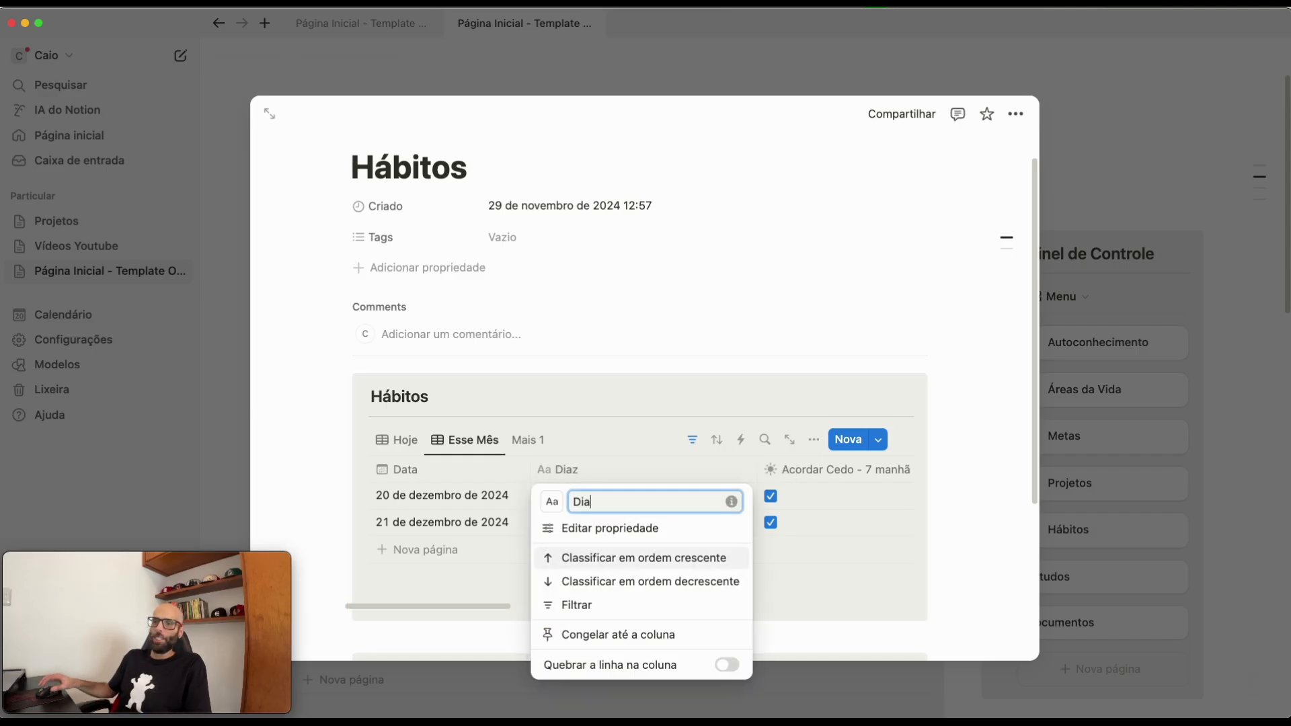
click(767, 261)
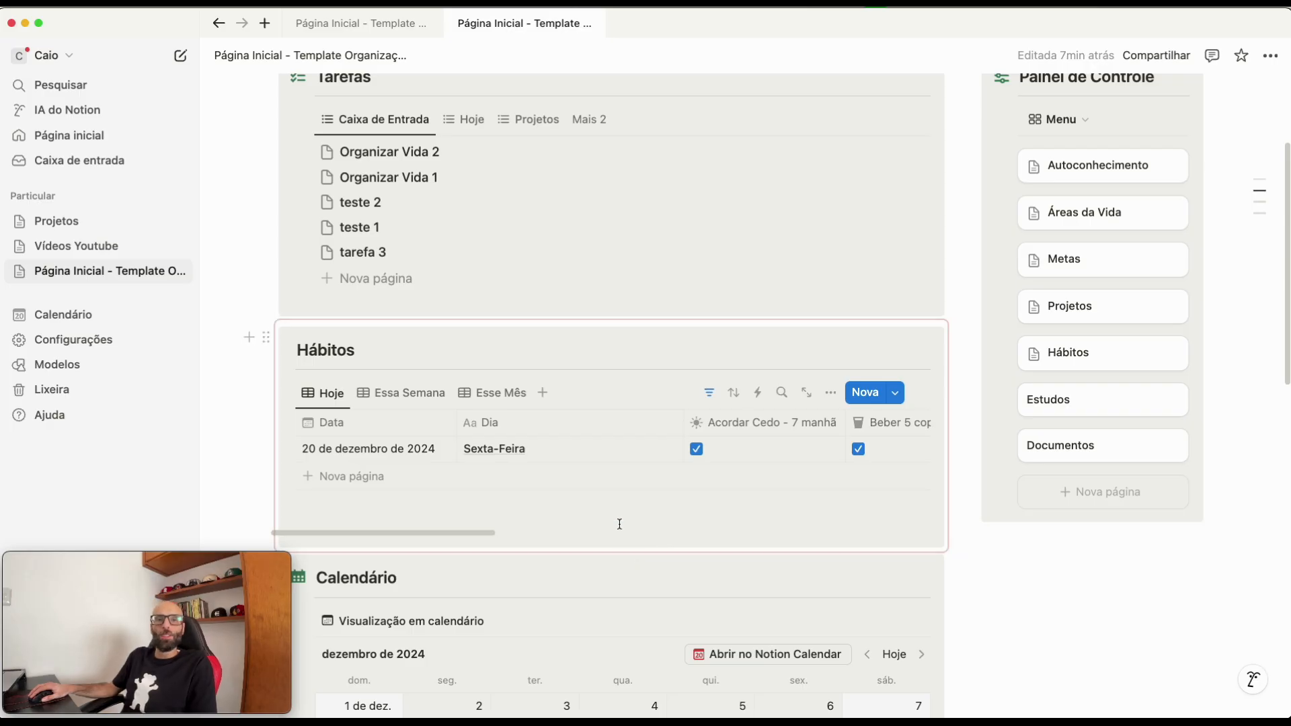
- Add a new entry titled Sexta-Feira in the Hoje view of the synced Hábitos table
click(861, 392)
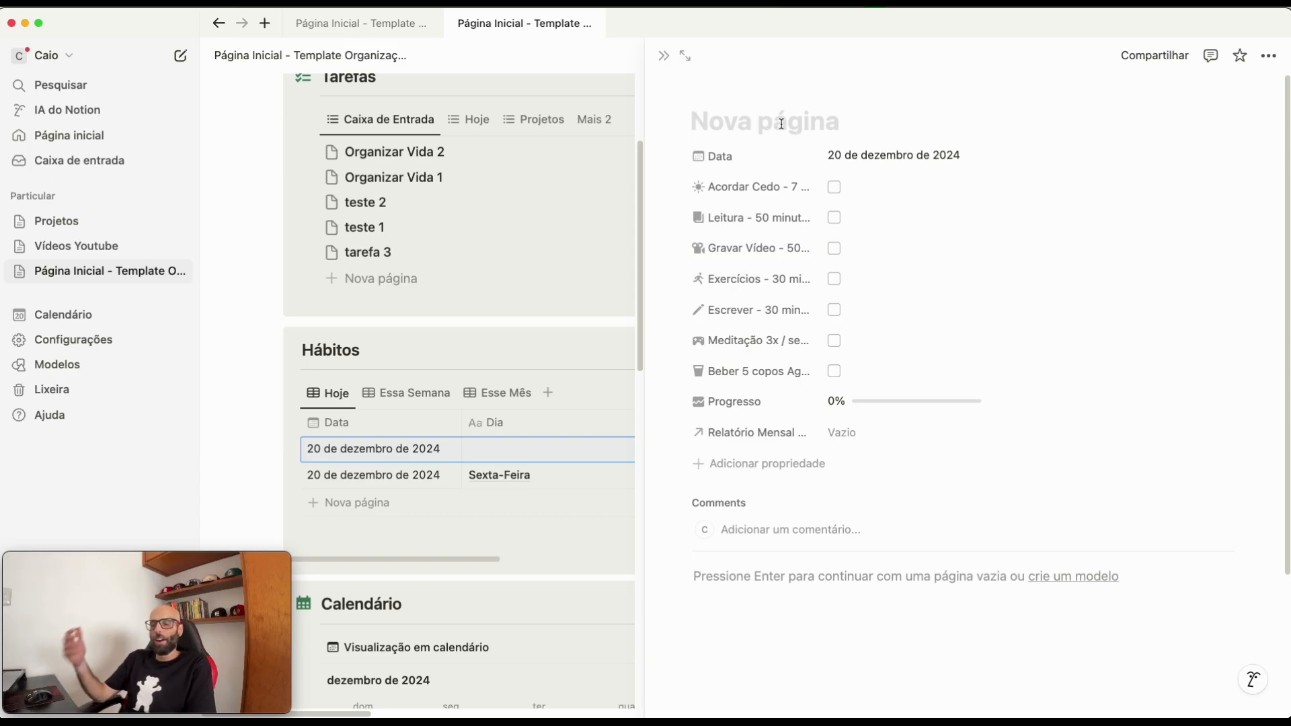
text(Sexta-F)
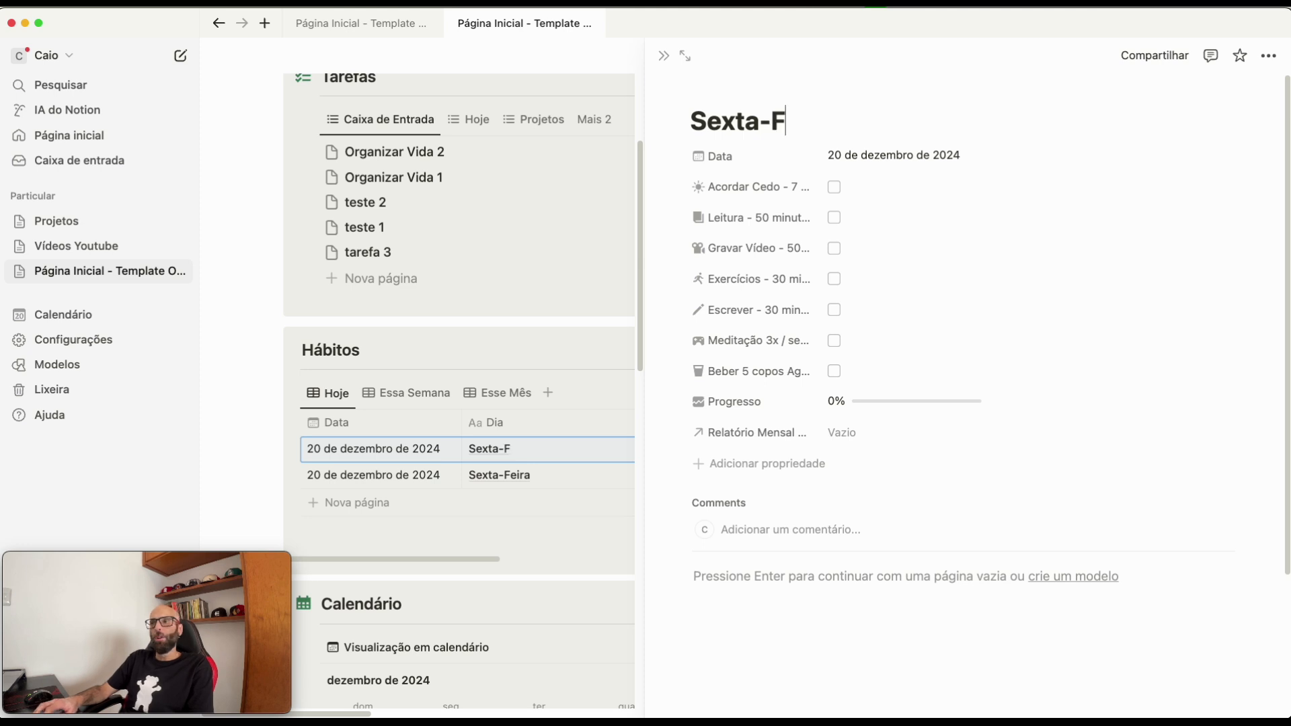
text(eira)
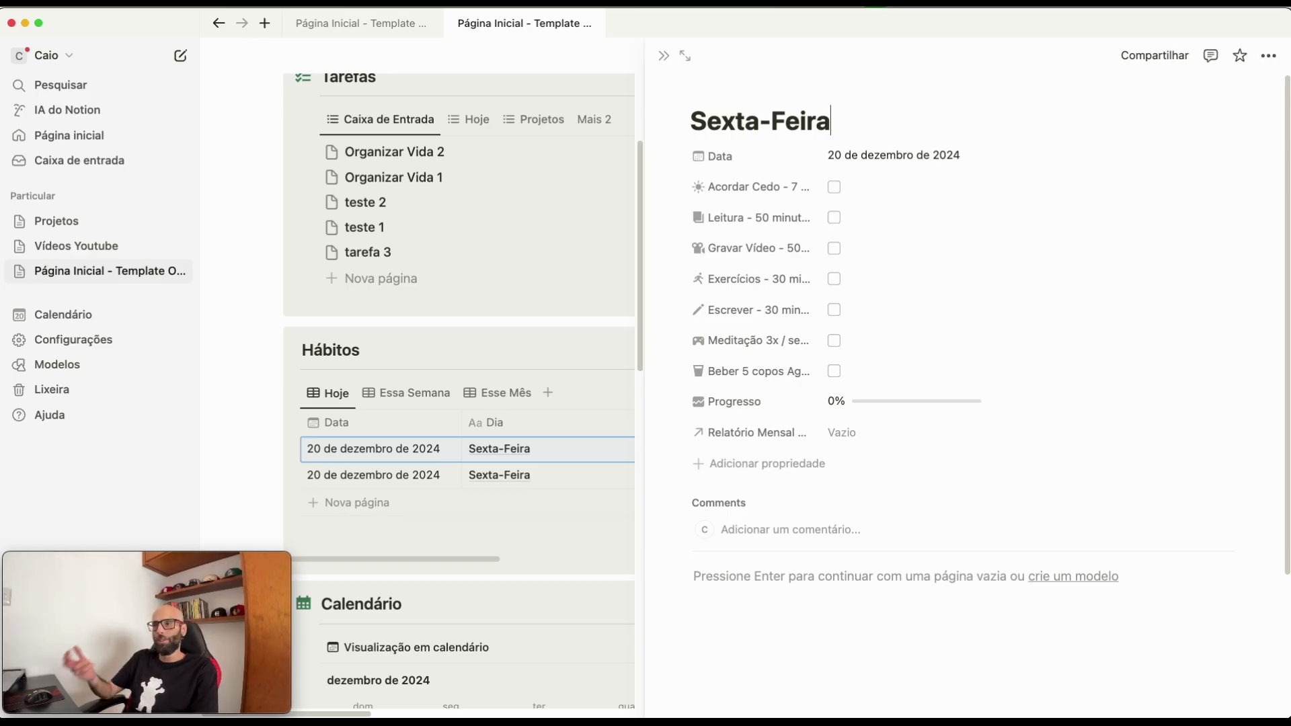
text(d)
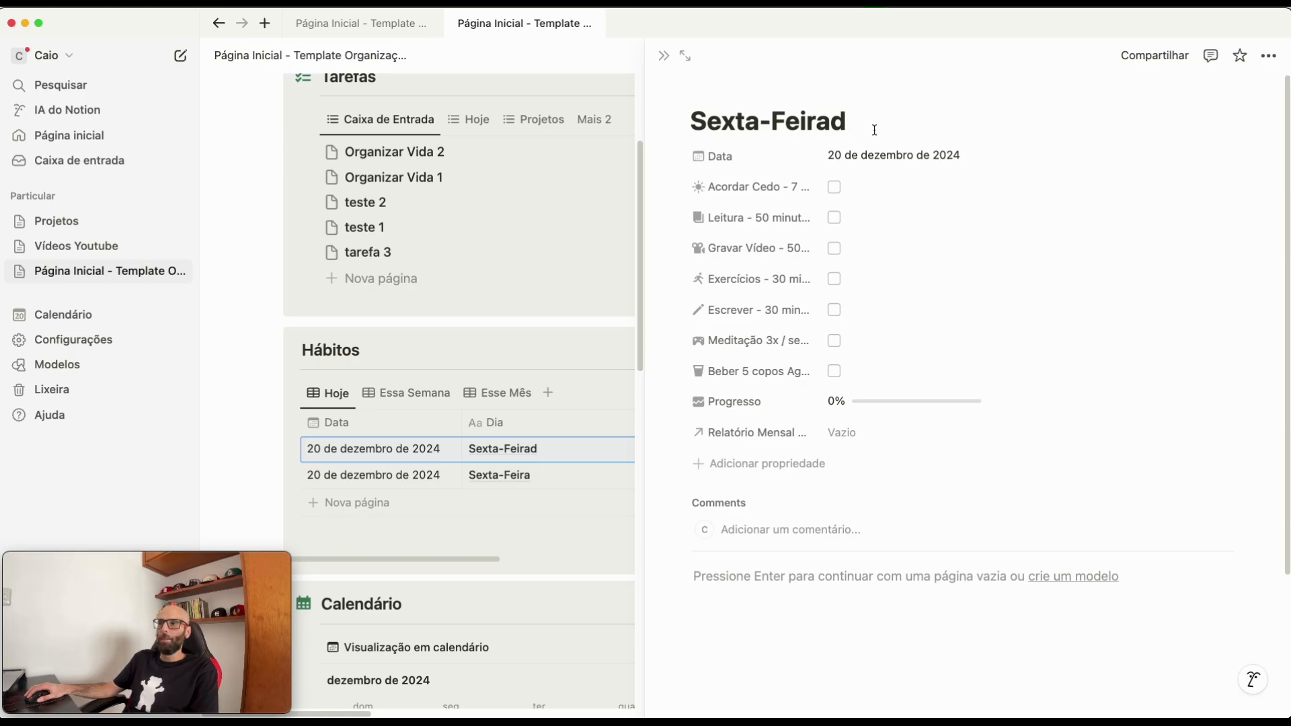
key(BackSpace)
click(865, 154)
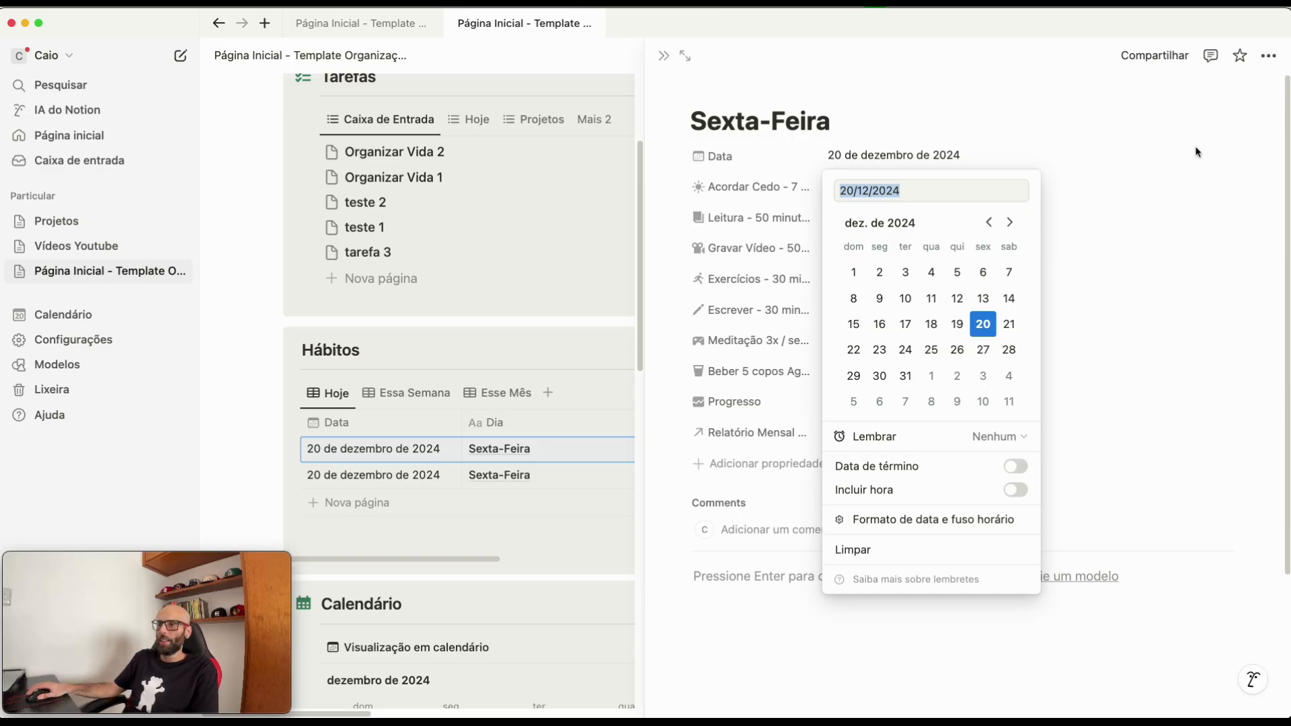
key(Escape)
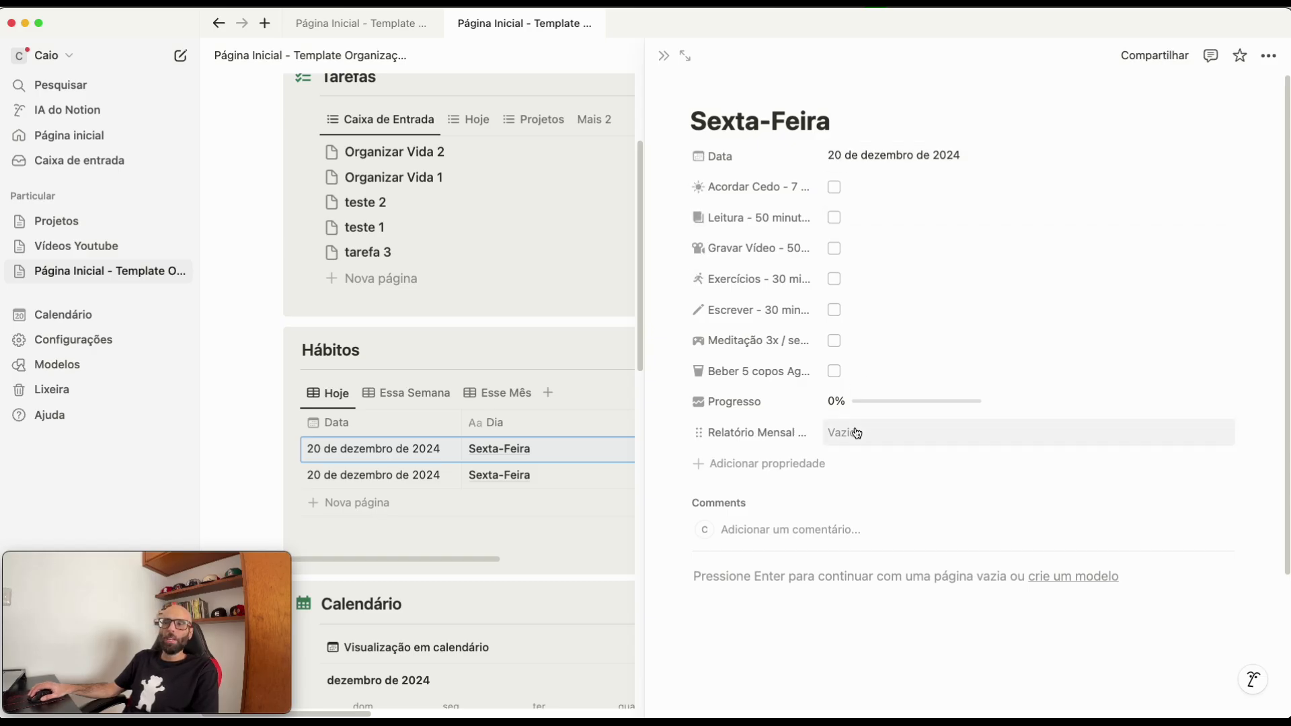
- Mark all seven habits, from Acordar Cedo to Beber 5 copos, as done in the new Sexta-Feira entry
click(834, 187)
click(835, 217)
click(834, 248)
click(833, 278)
click(834, 309)
click(833, 340)
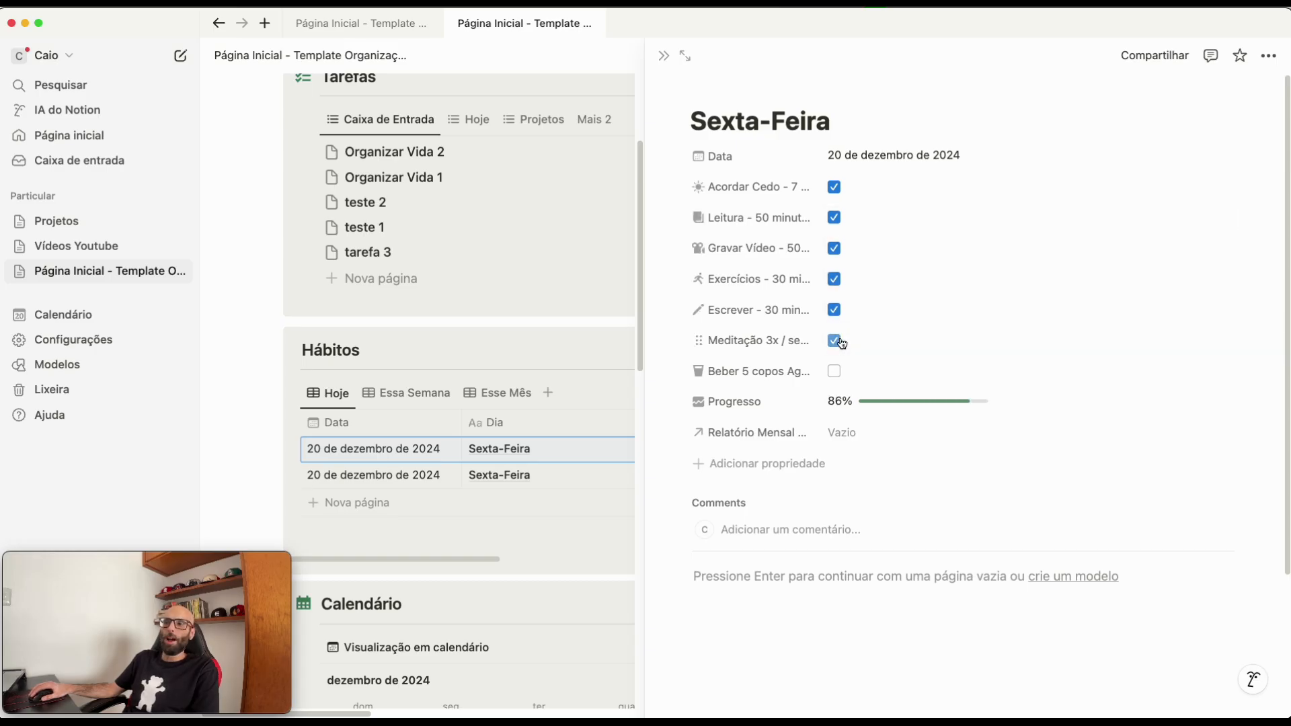
click(834, 372)
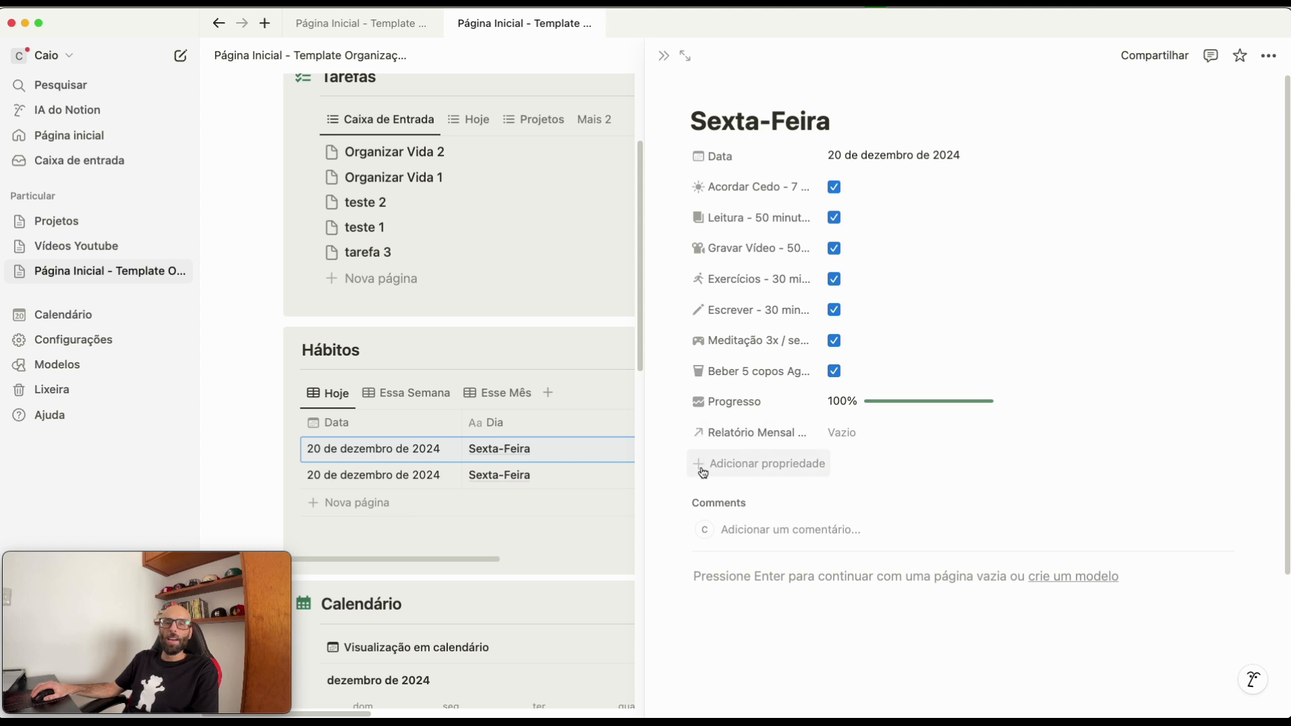
- Link the new Sexta-Feira entry's Relatório Mensal relation to Dezembro 2024 and close the entry
click(909, 444)
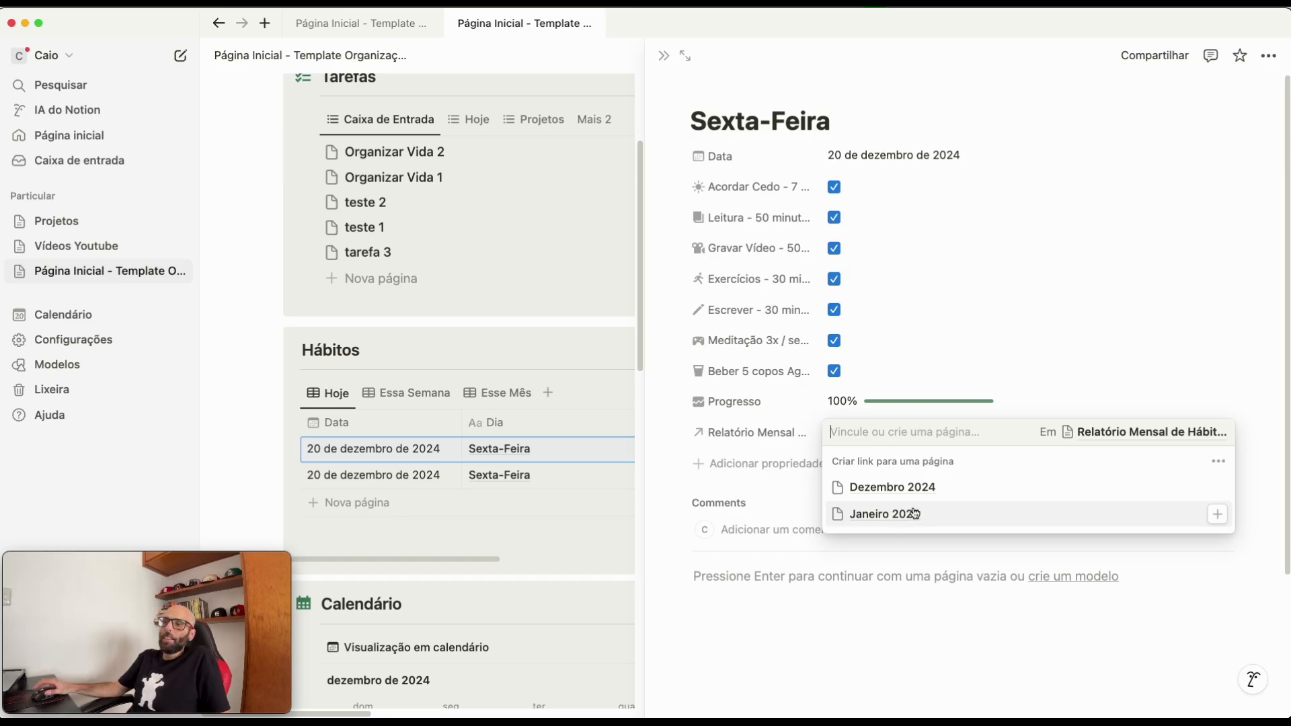
click(926, 490)
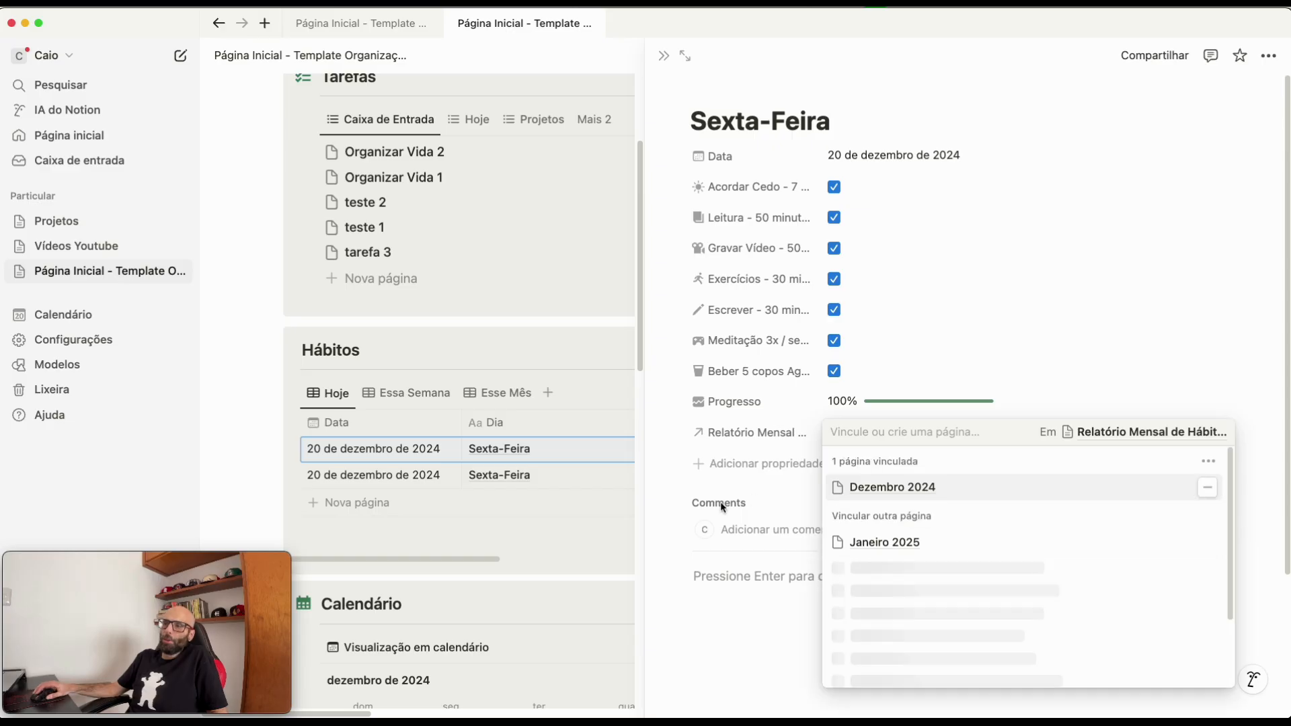
click(716, 607)
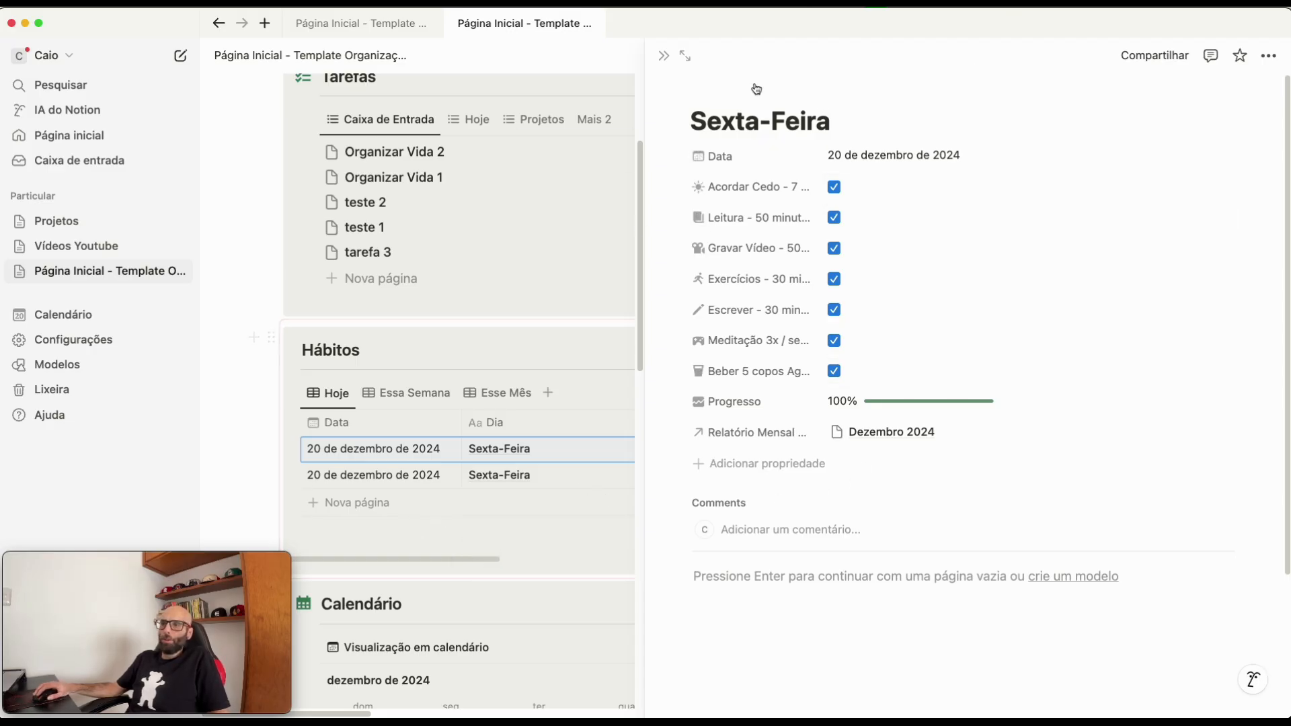
click(664, 56)
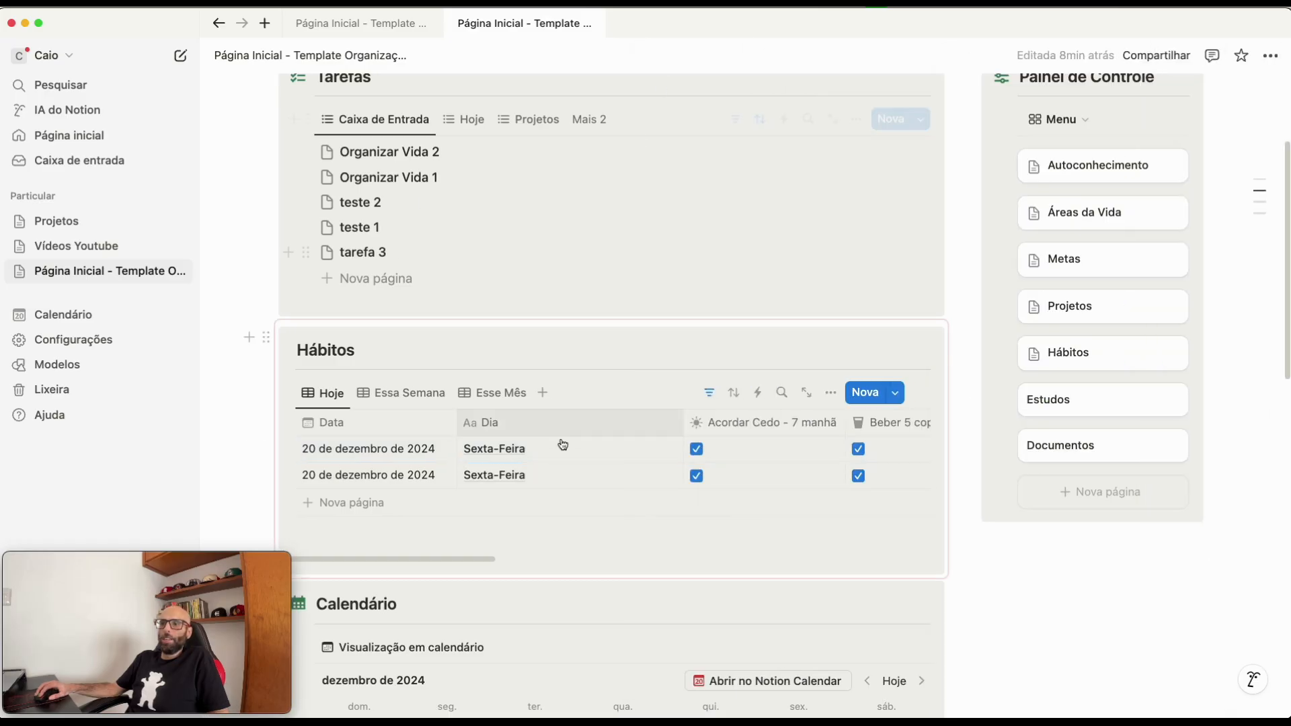
- Narrow the Data, Dia, Acordar Cedo and Beber 5 copos Agua Dia columns in the Hoje view of the Hábitos table
drag(462, 560, 842, 551)
drag(751, 552, 482, 554)
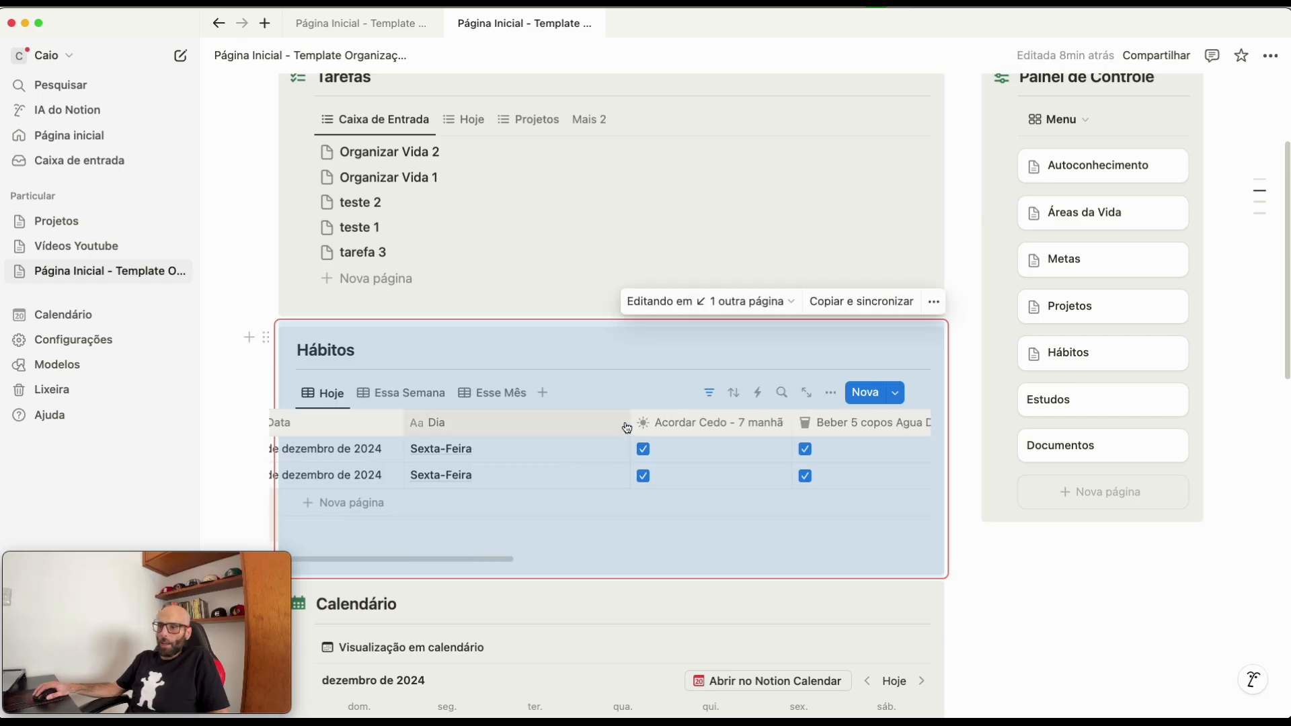
drag(628, 423, 474, 437)
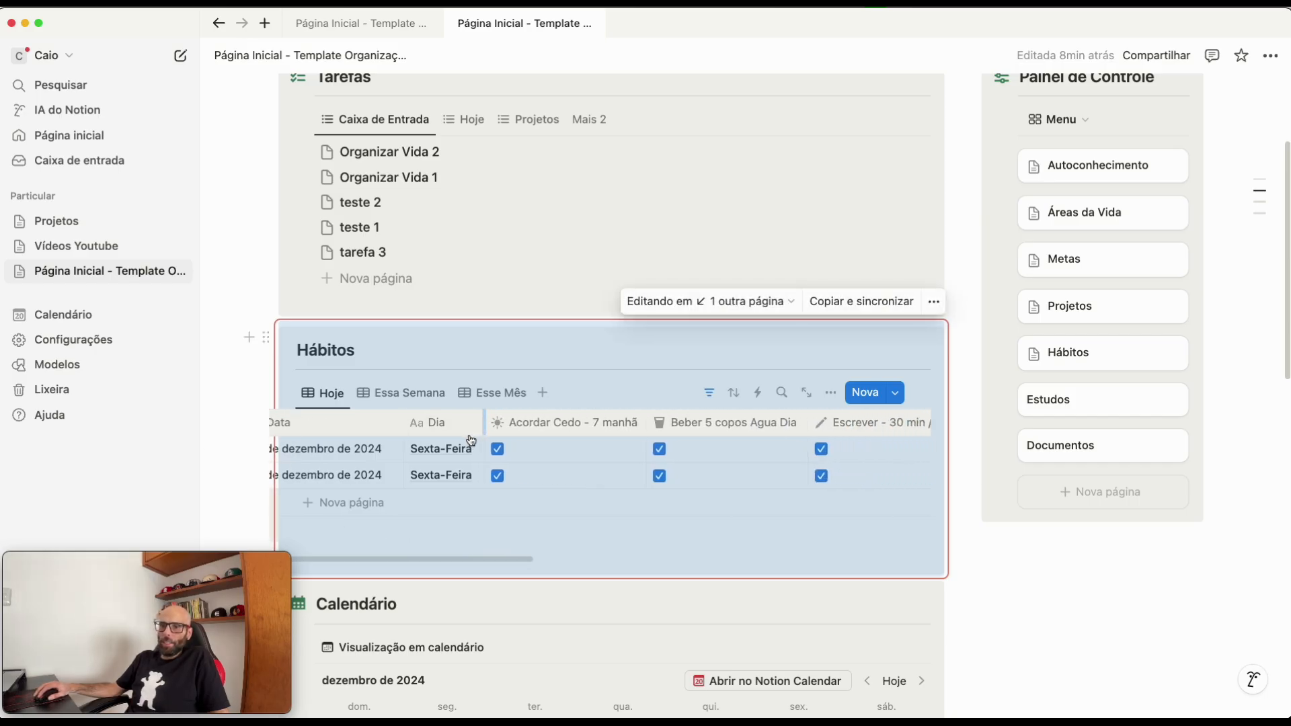
mouse_move(410, 425)
mouse_down()
mouse_move(326, 430)
mouse_move(388, 430)
mouse_up()
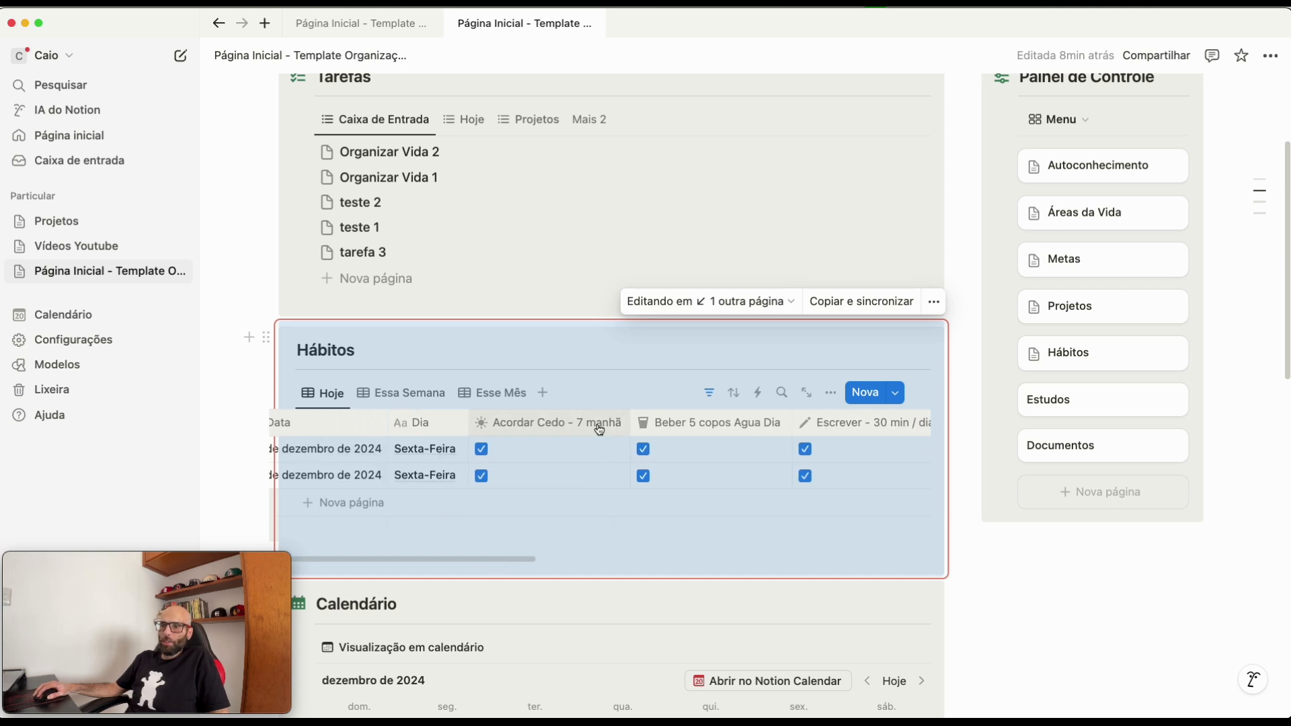
drag(631, 420, 550, 422)
drag(574, 422, 579, 422)
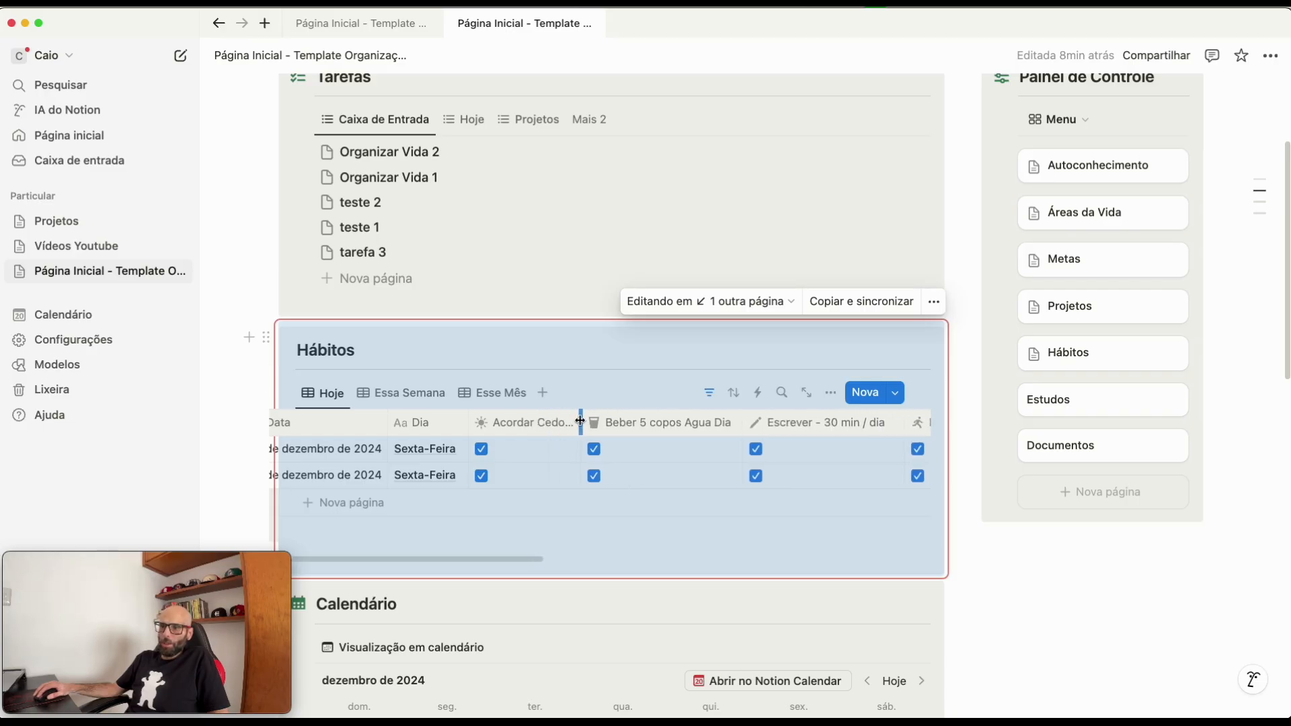
drag(741, 423, 731, 423)
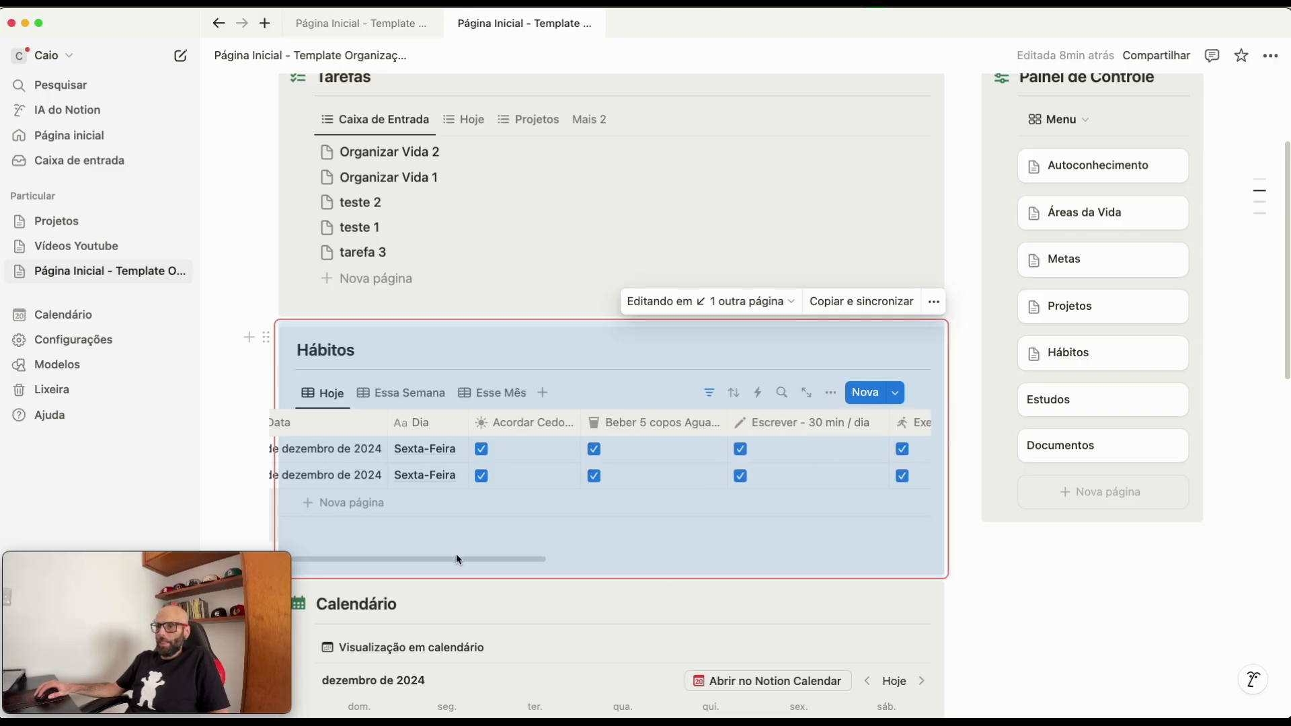
- Move the Progresso column directly after the Dia column in the Hoje view of the Hábitos table
drag(511, 558, 900, 555)
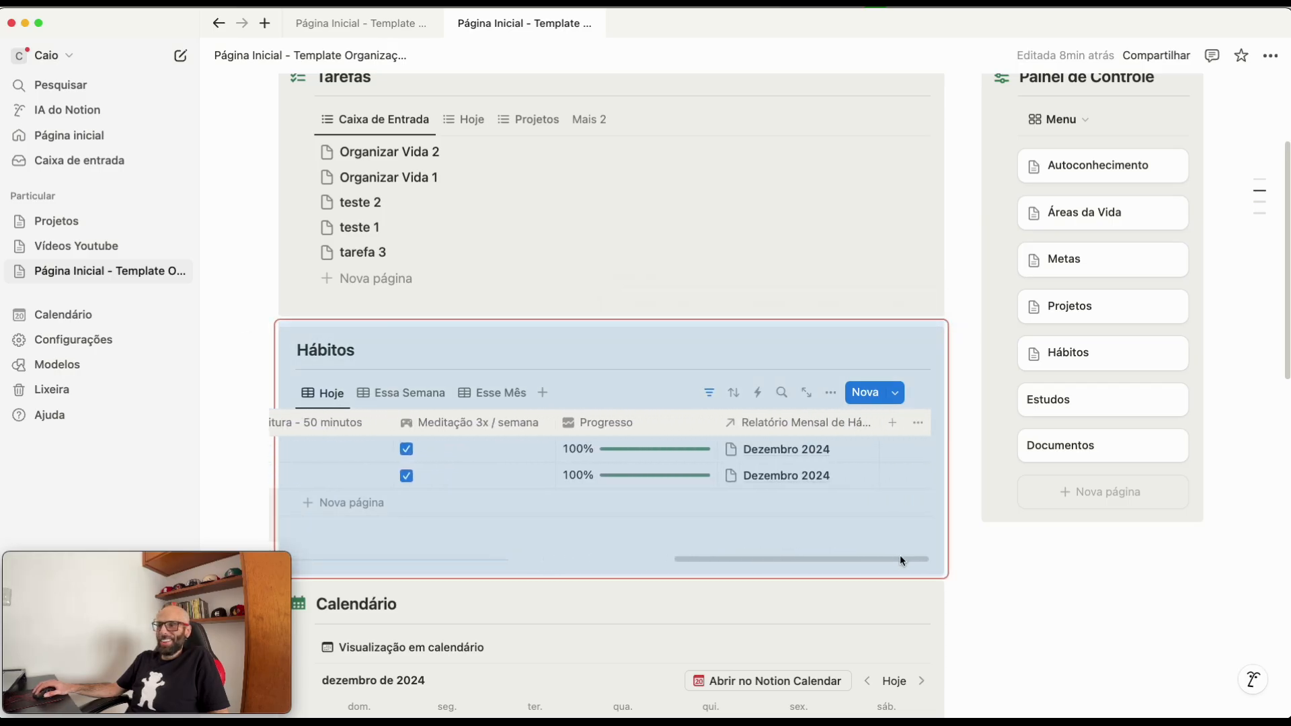
drag(628, 424, 504, 436)
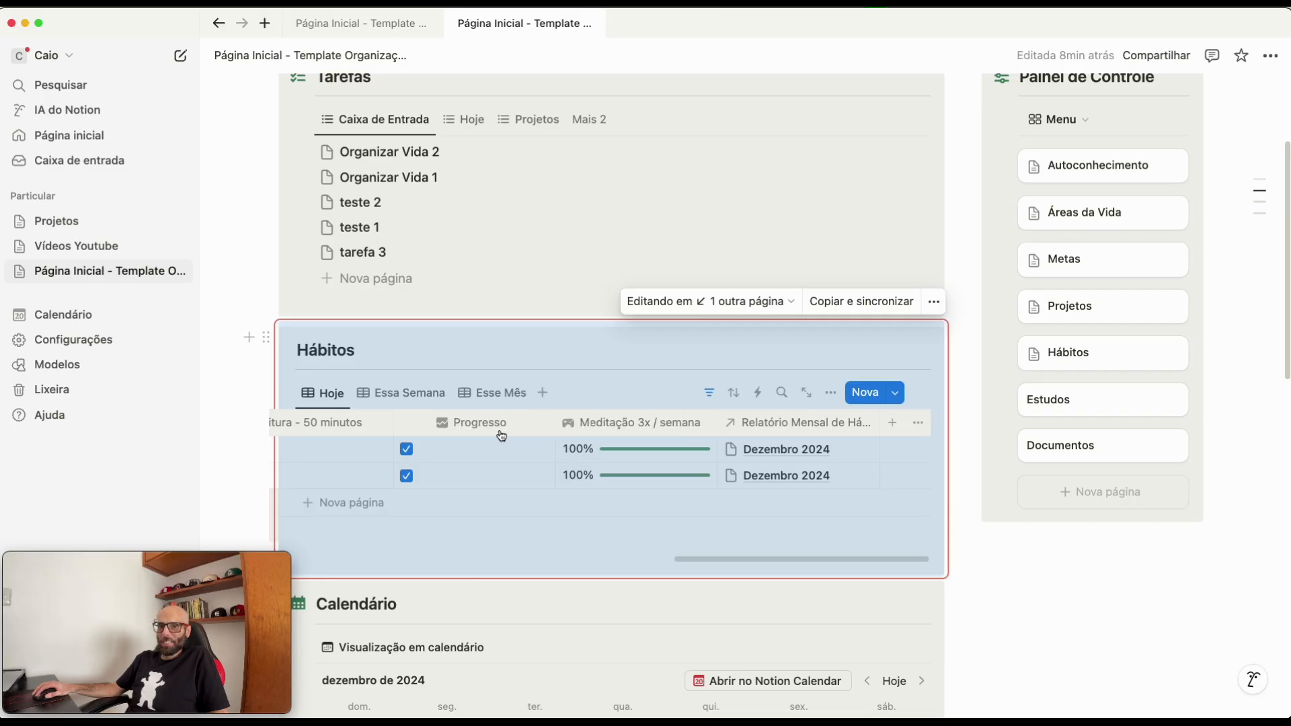
drag(416, 440, 445, 431)
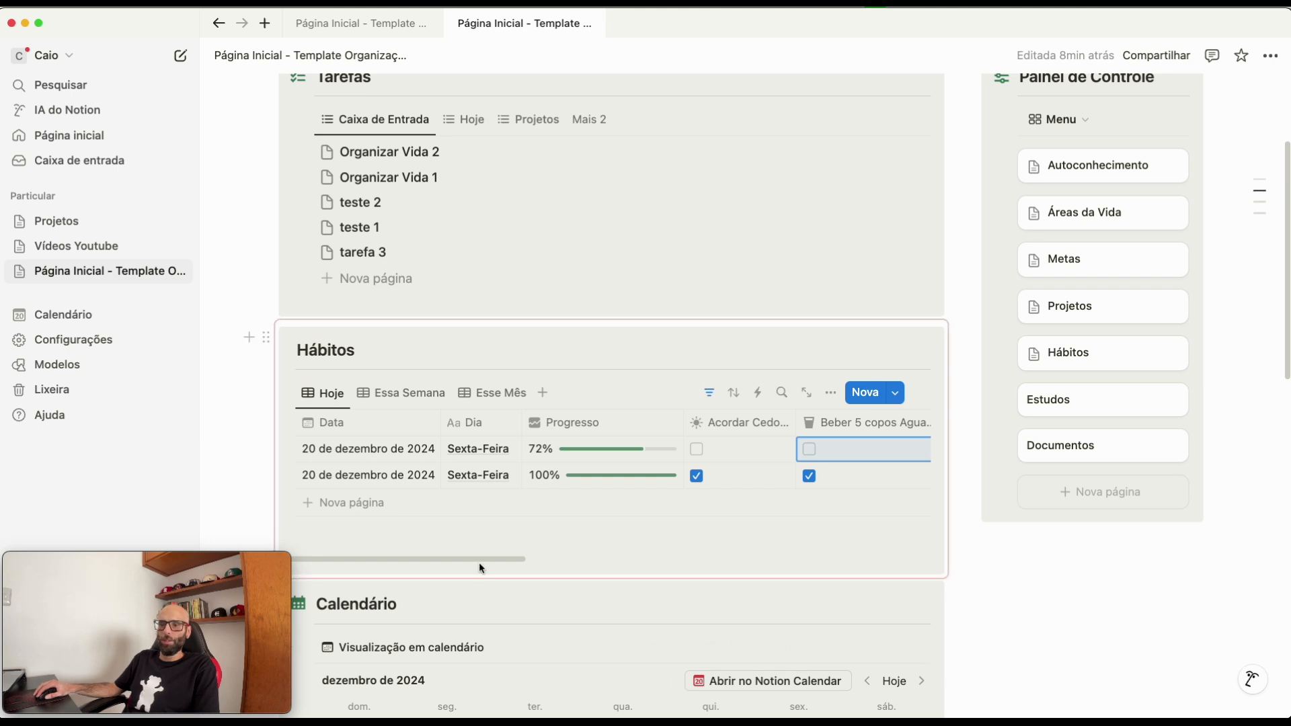
drag(479, 558, 889, 523)
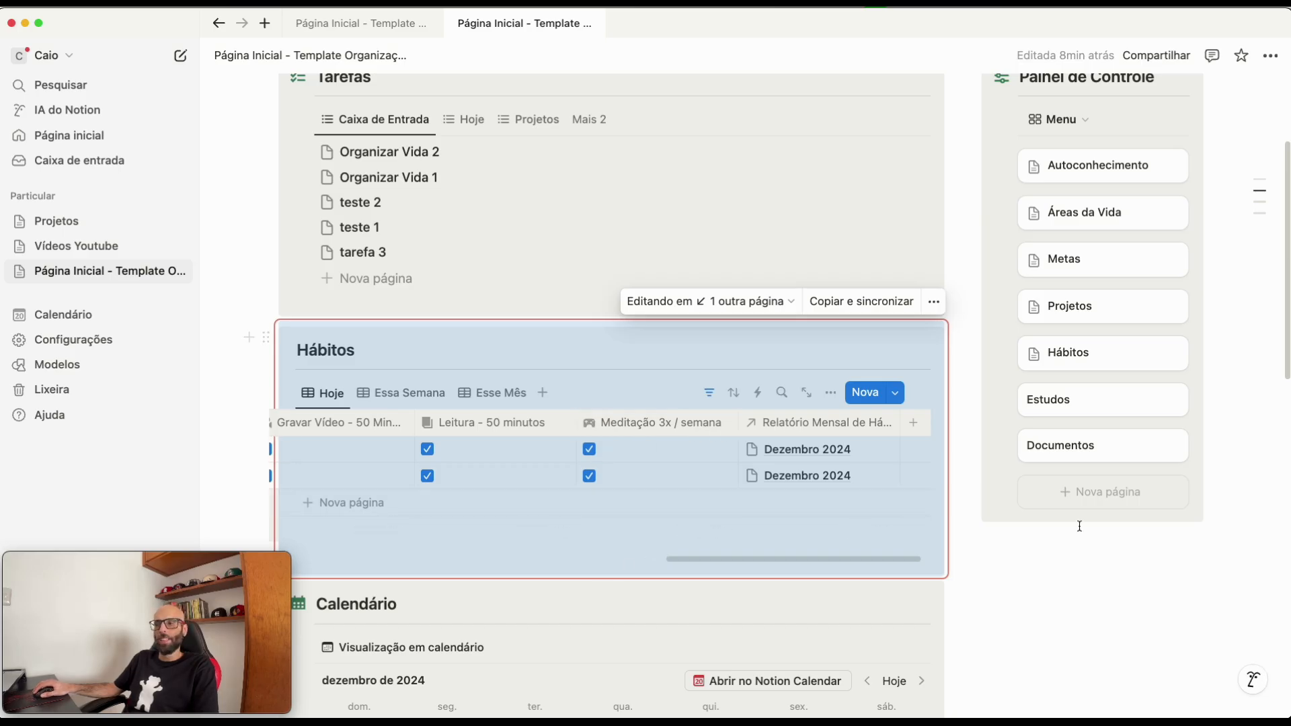
click(1061, 573)
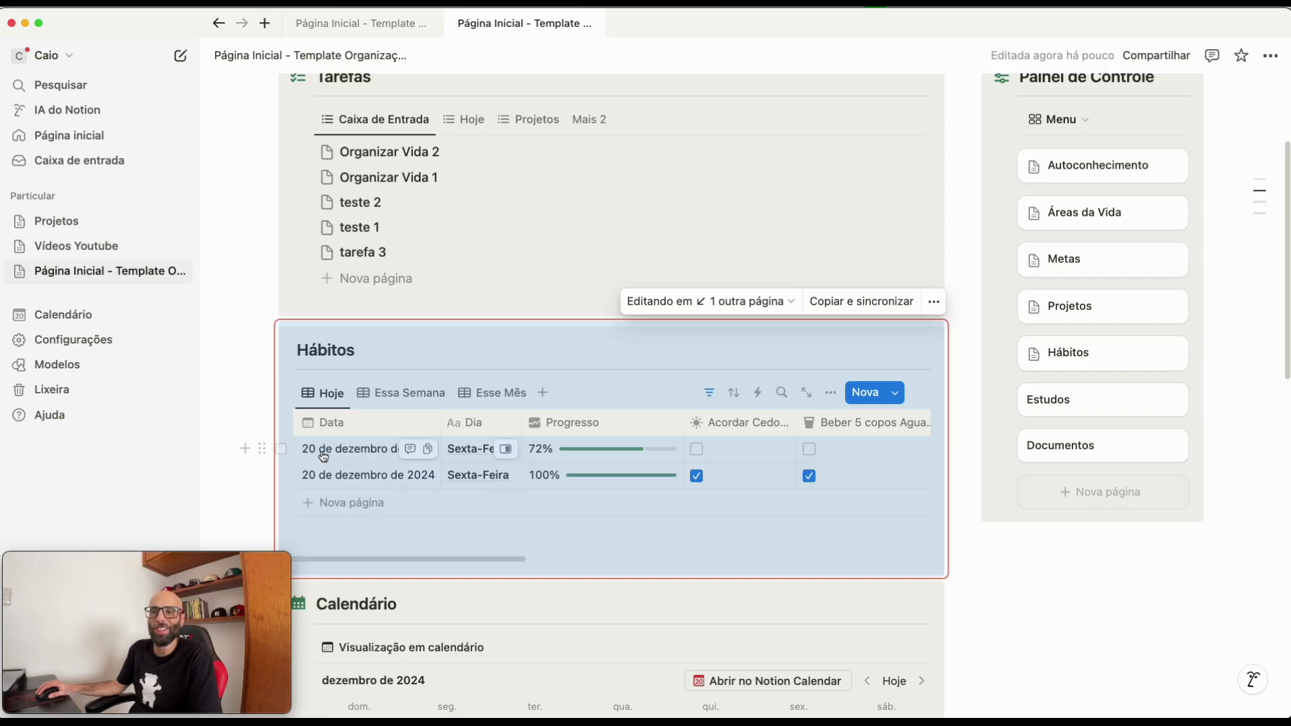
- Delete the duplicate Sexta-Feira entry with unchecked habits from the Hoje view of the Hábitos table
click(265, 449)
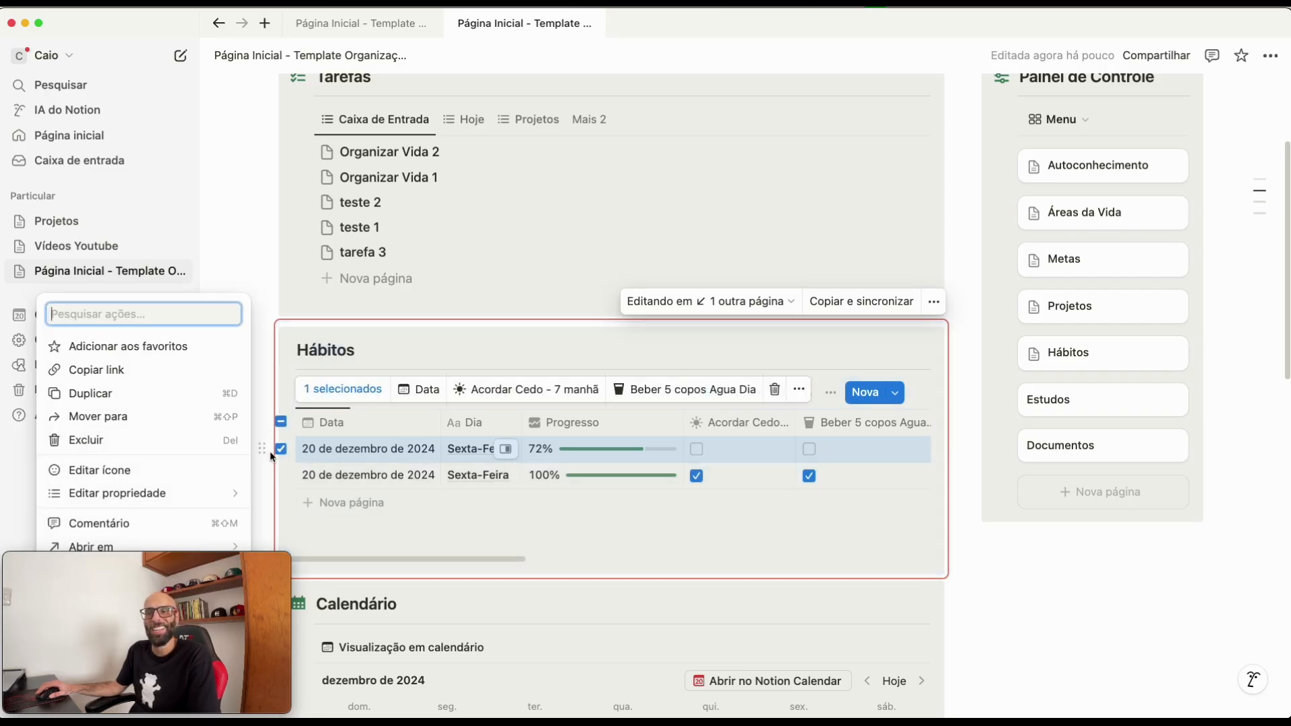
click(98, 444)
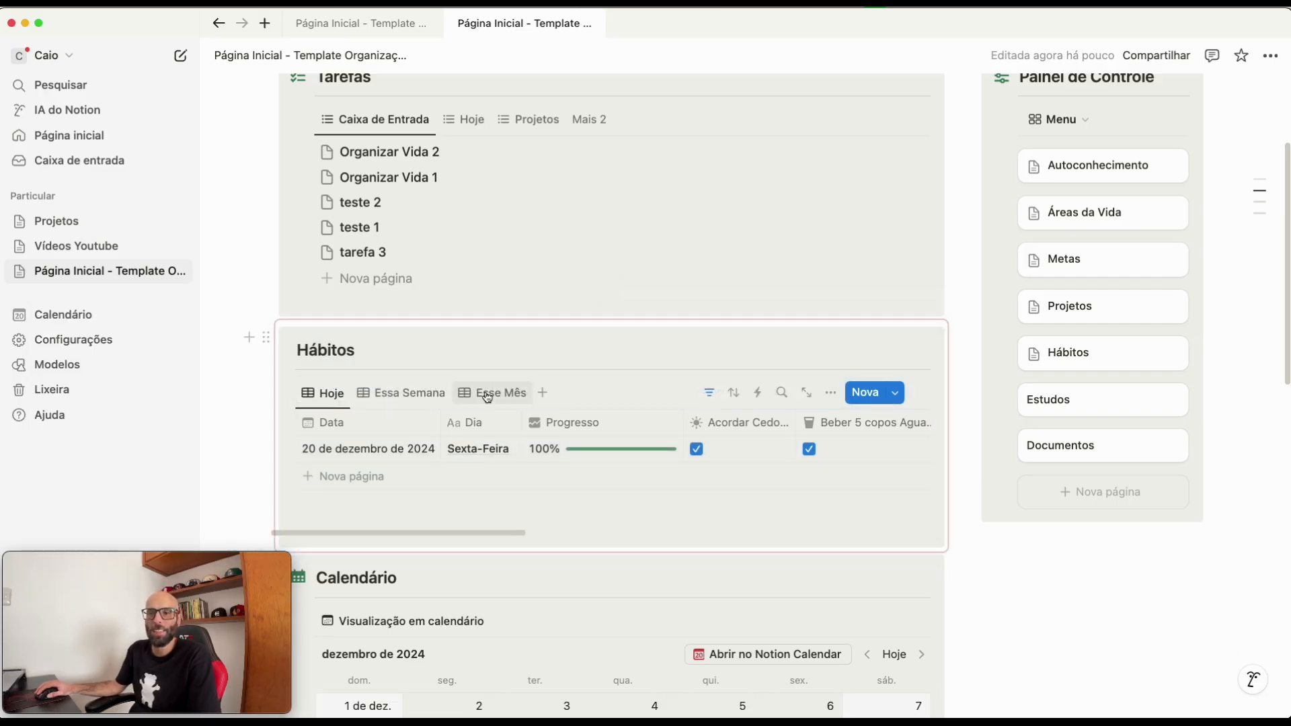
- Review the habit entries listed in the Essa Semana and Esse Mês views of the Hábitos table
click(408, 393)
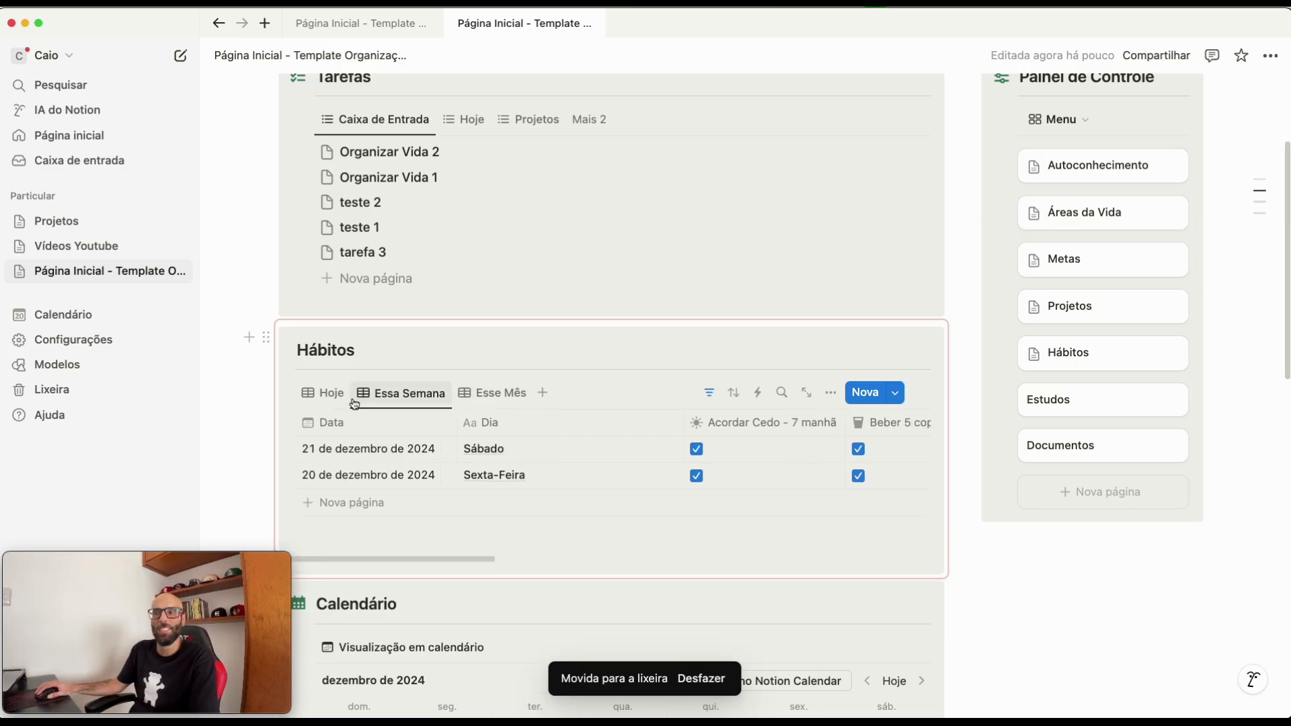
click(325, 392)
click(404, 397)
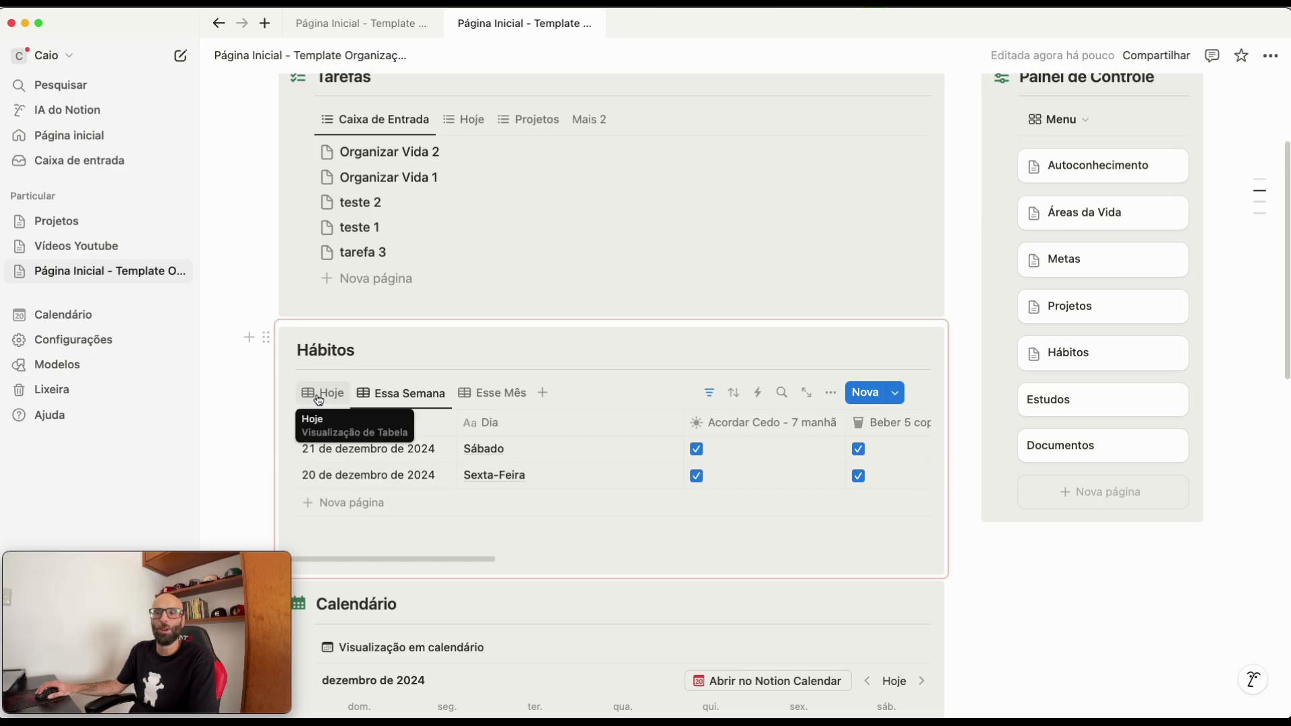
click(500, 393)
scroll(699, 439, down, 1)
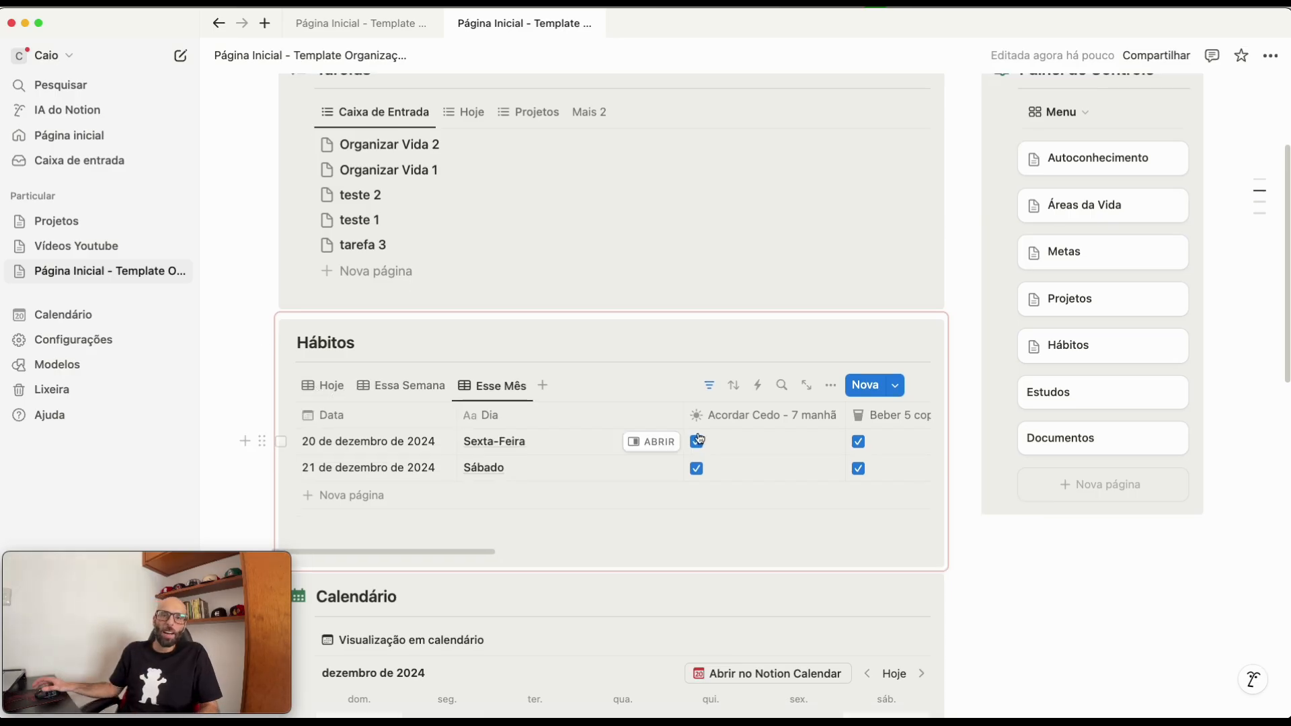